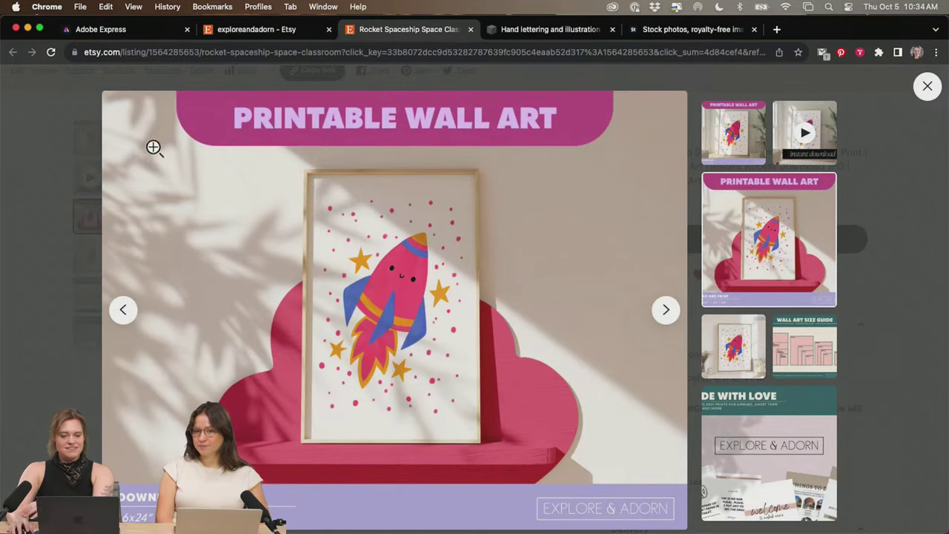
- Close the enlarged rocket listing image and return to the exploreandadorn shop page's list of item sections
key("Escape")
left_click(253, 29)
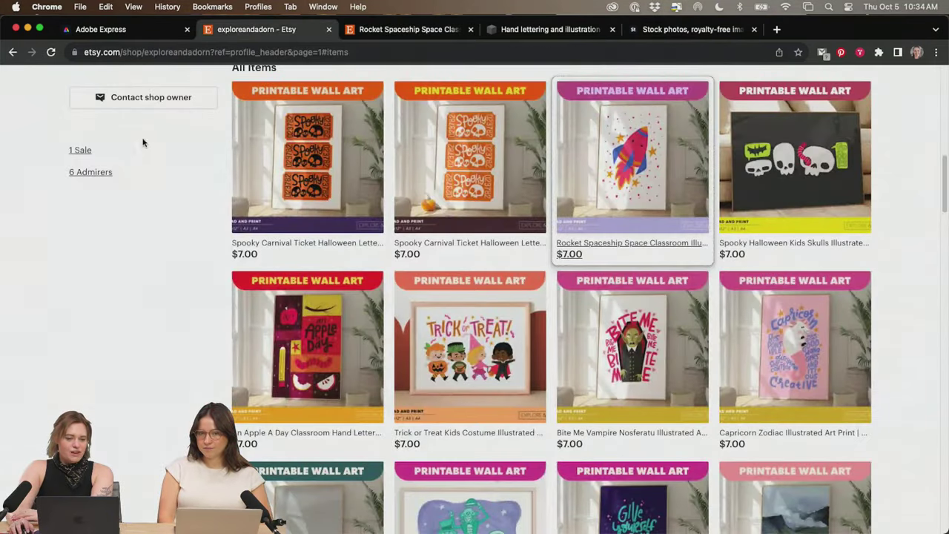
scroll(141, 142, "up", 10)
scroll(88, 260, "down", 3)
scroll(64, 220, "down", 5)
scroll(116, 176, "up", 2)
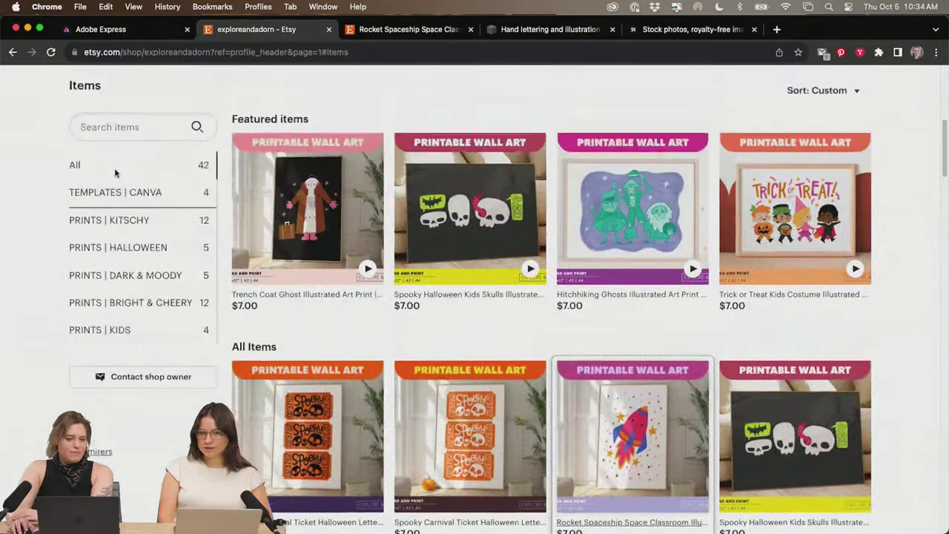
- Browse the shop's print sections in turn: Kitschy, Halloween, Dark & Moody, Bright & Cheery and Kids
left_click(124, 225)
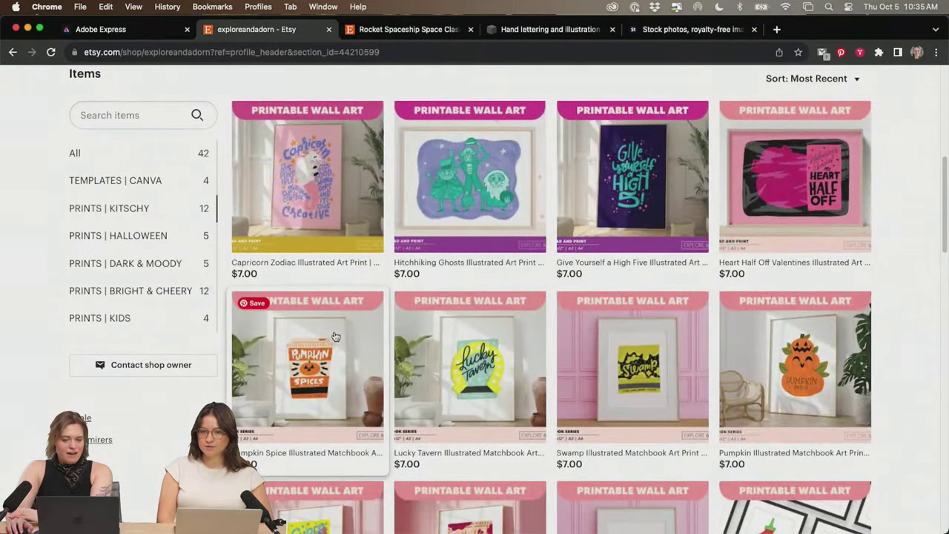
left_click(93, 234)
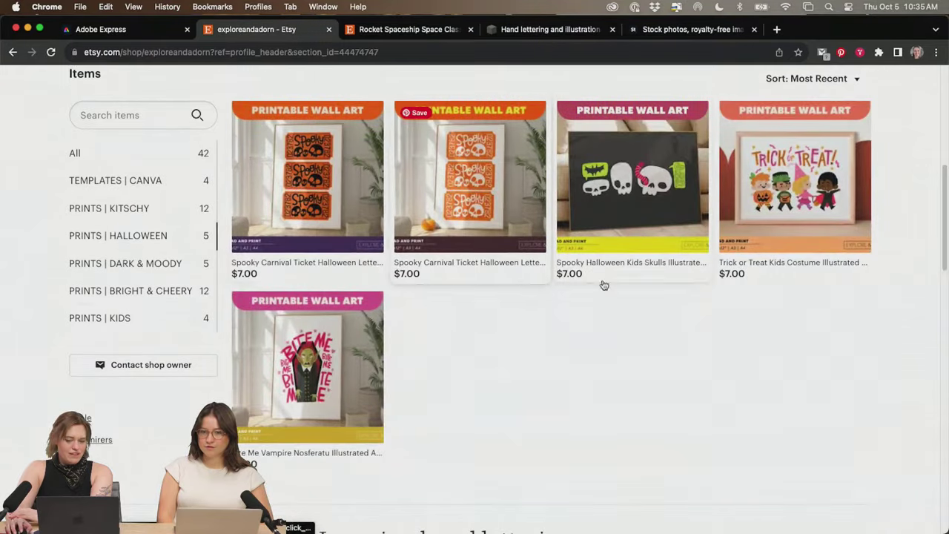
left_click(132, 272)
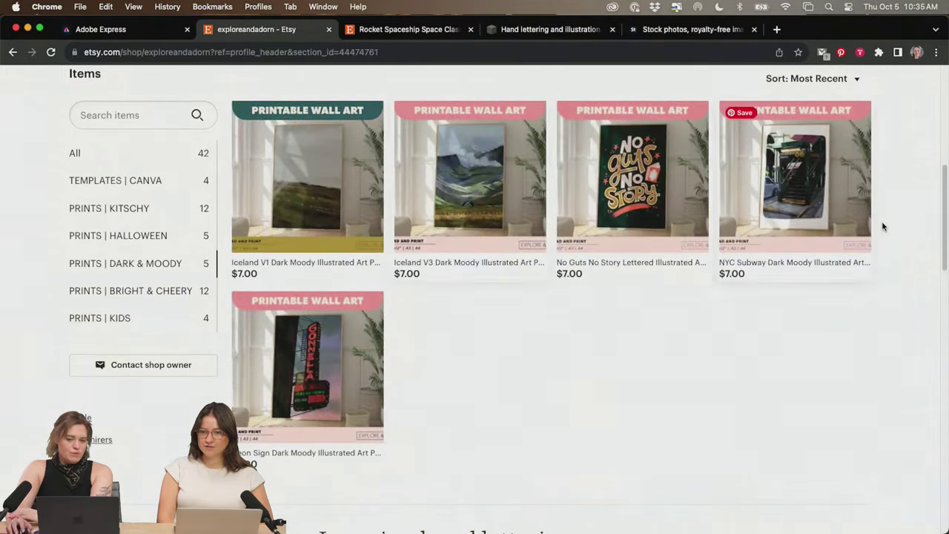
left_click(157, 295)
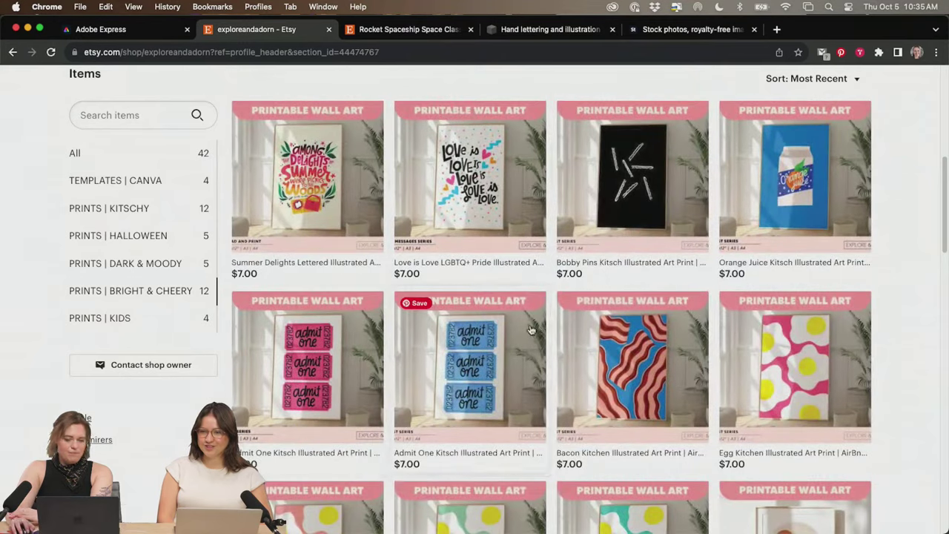
left_click(133, 320)
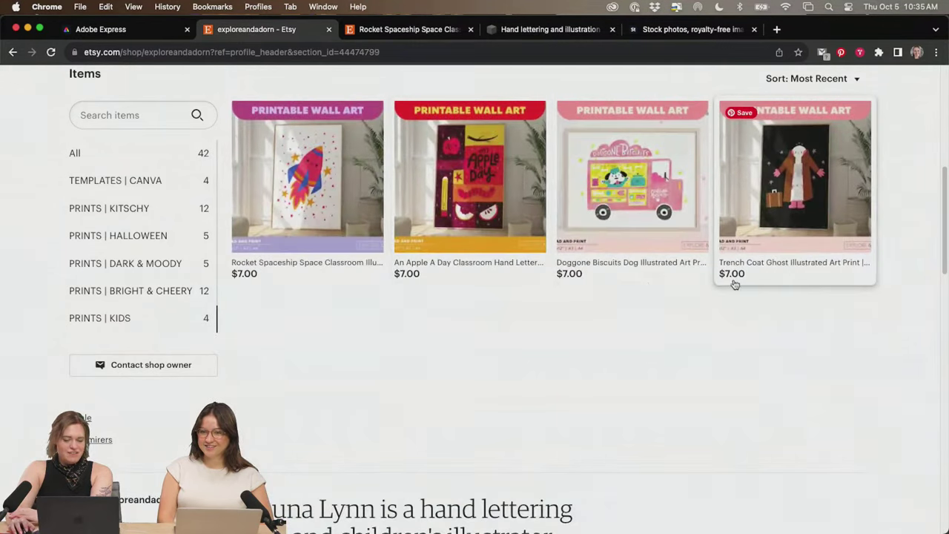
- Open the Iceland V1 Dark Moody art print listing from the PRINTS | DARK & MOODY section
left_click(159, 265)
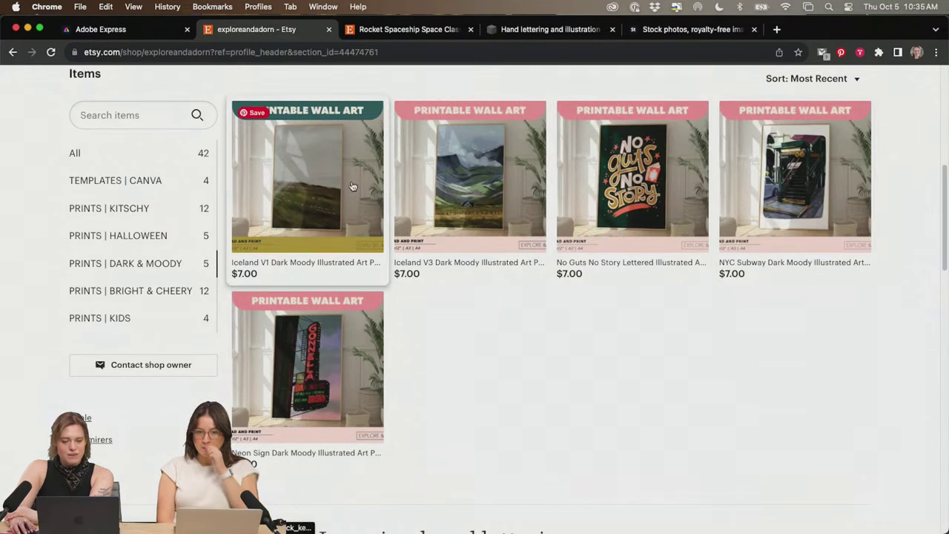
left_click(351, 219)
scroll(602, 271, "down", 2)
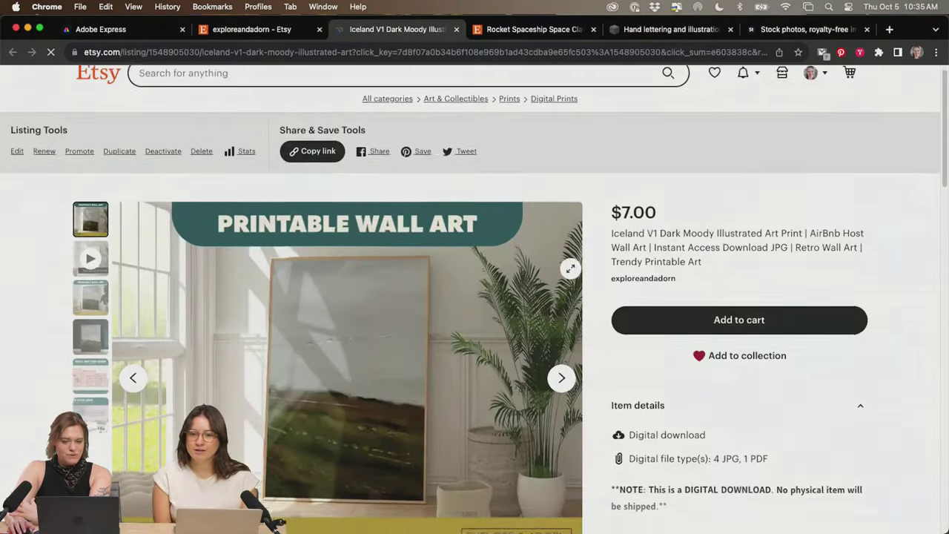
scroll(602, 270, "down", 2)
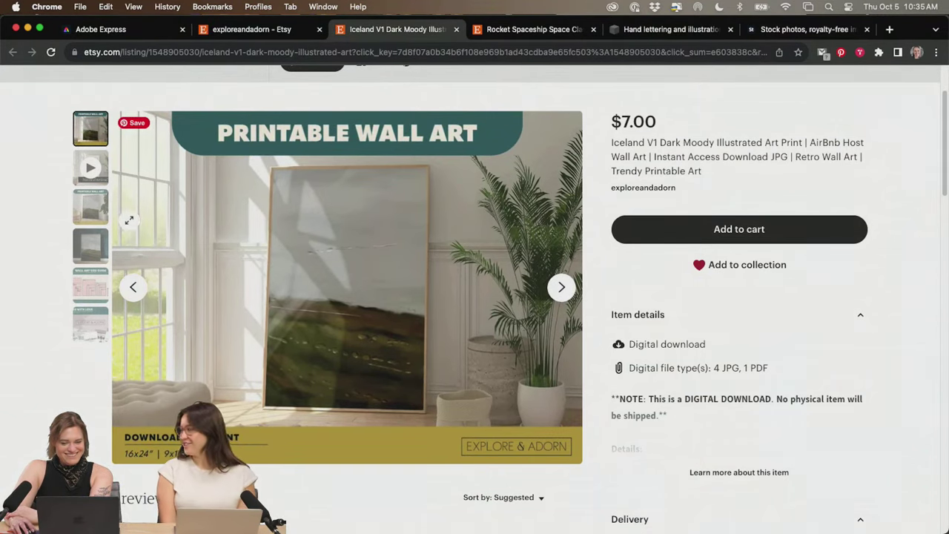
- View the Iceland V1 listing's alternative mockup images and return to its first image
left_click(90, 213)
left_click(91, 247)
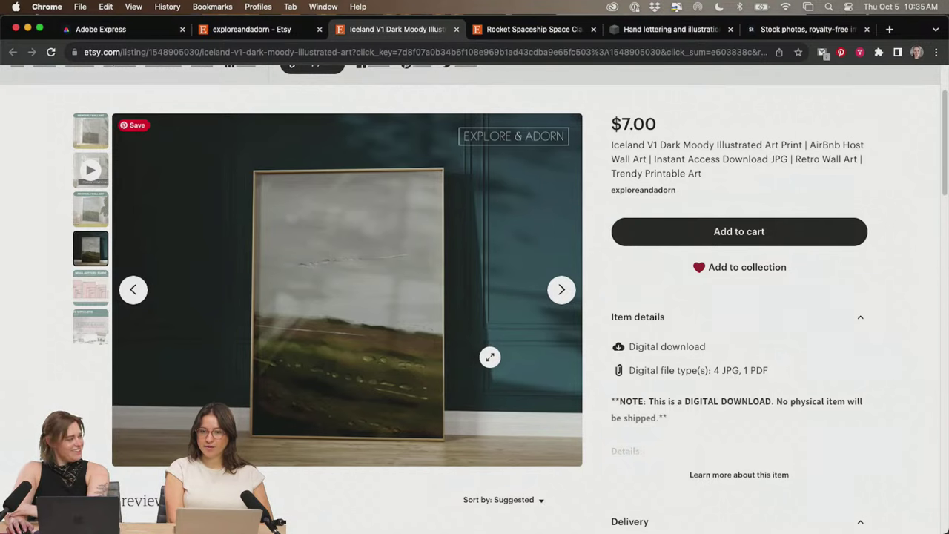
left_click(80, 132)
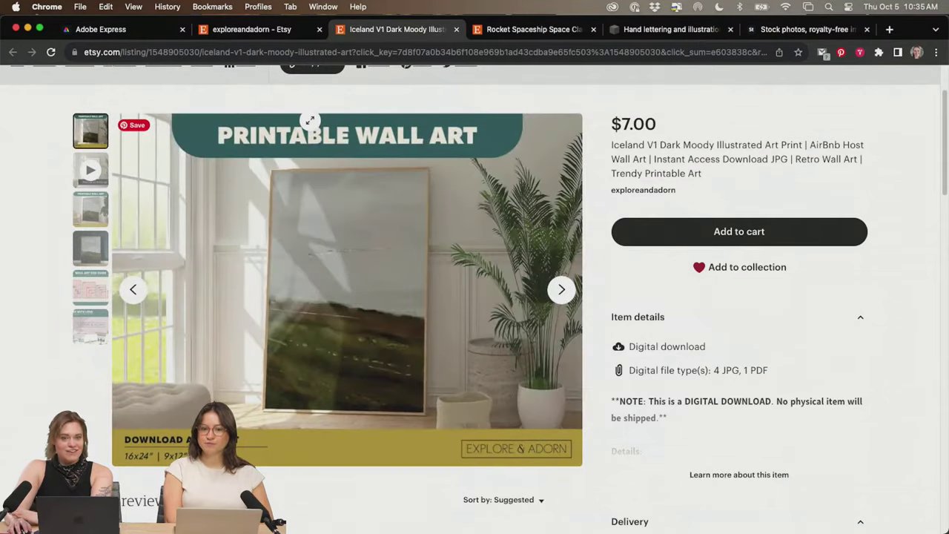
- Switch to the Adobe Stock site and search all assets for "picture frame on wall"
left_click(269, 31)
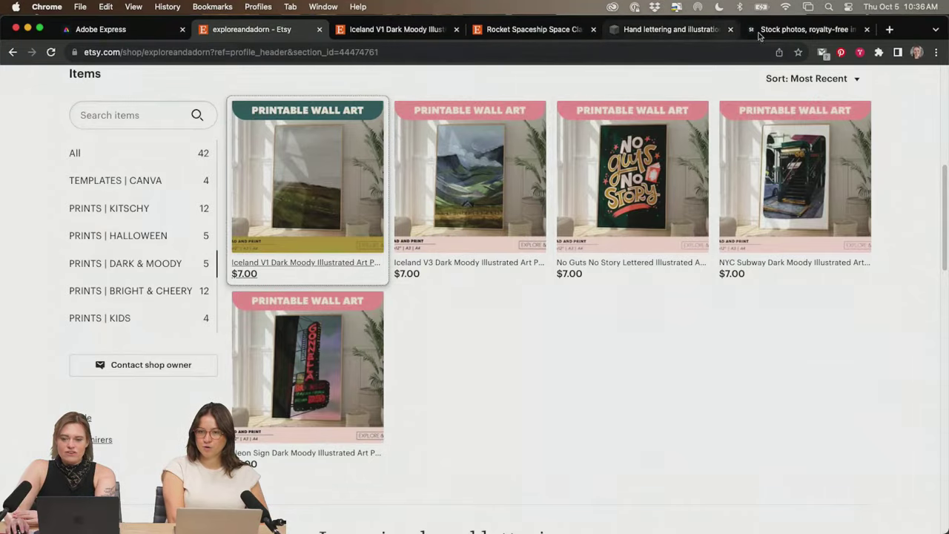
left_click(801, 30)
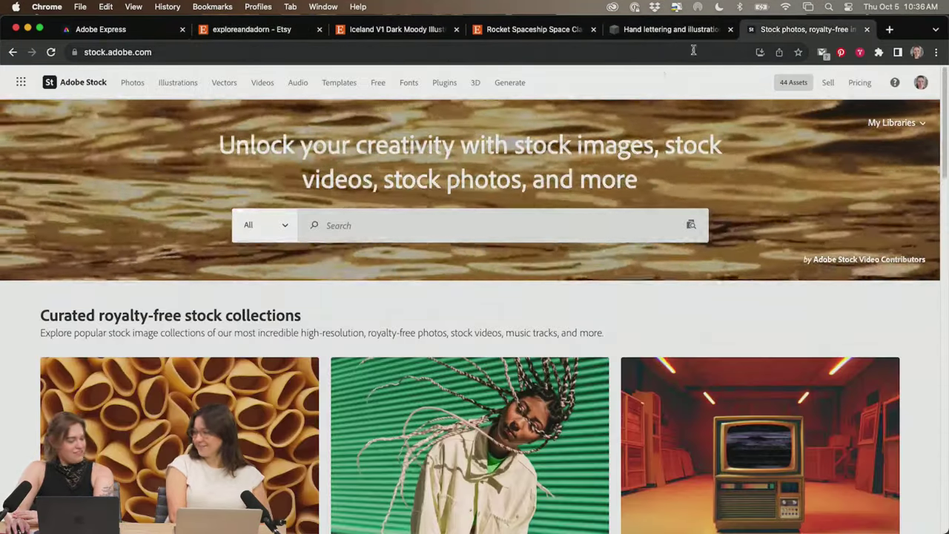
left_click(428, 224)
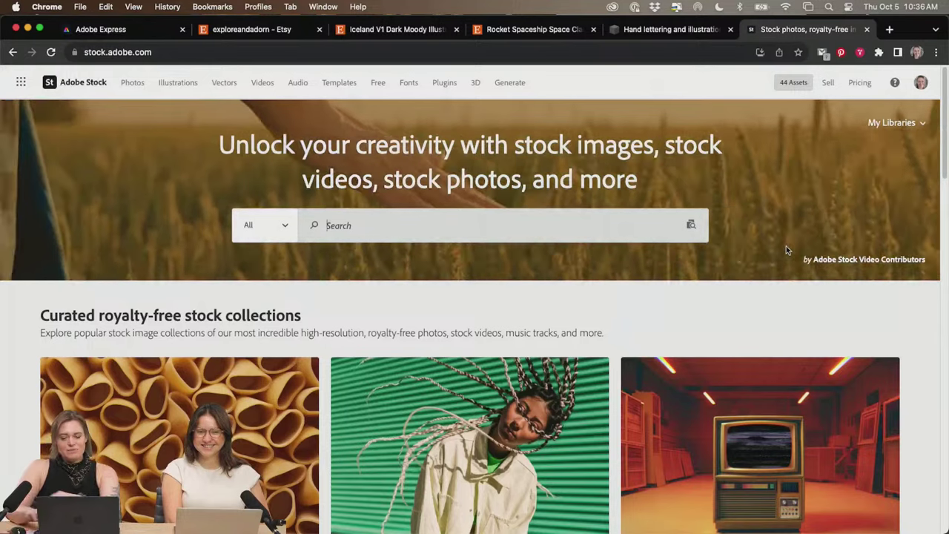
type("piture")
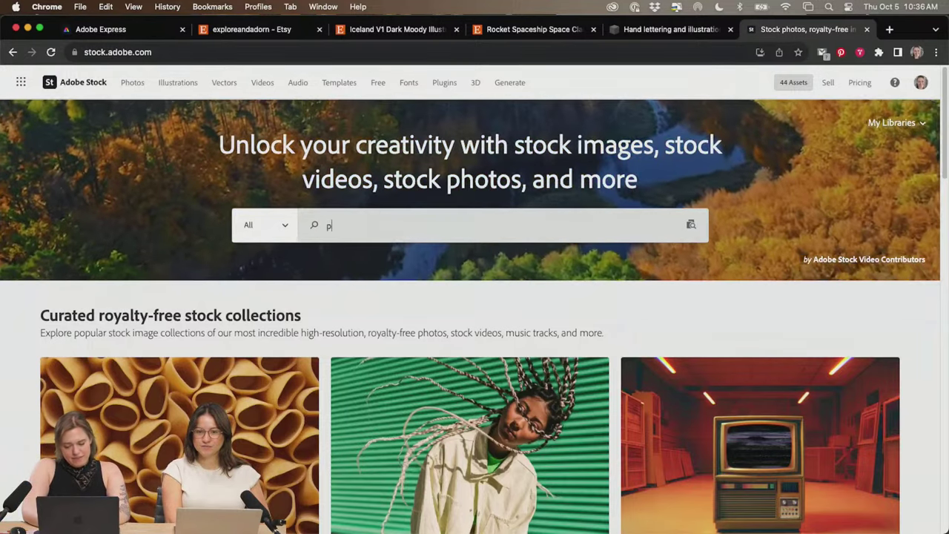
key("BackSpace")
key("BackSpace")
key("BackSpace")
key("BackSpace")
key("BackSpace")
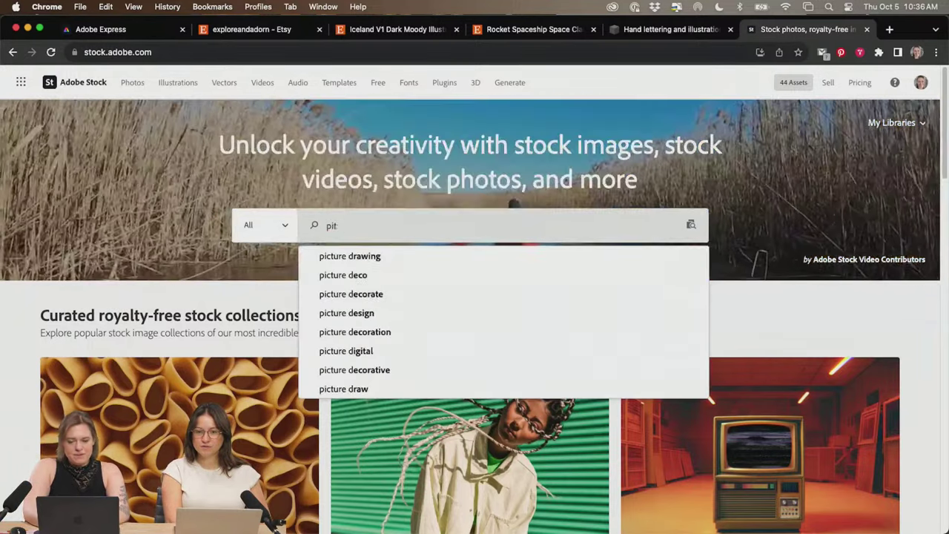
type("cture frame on wall")
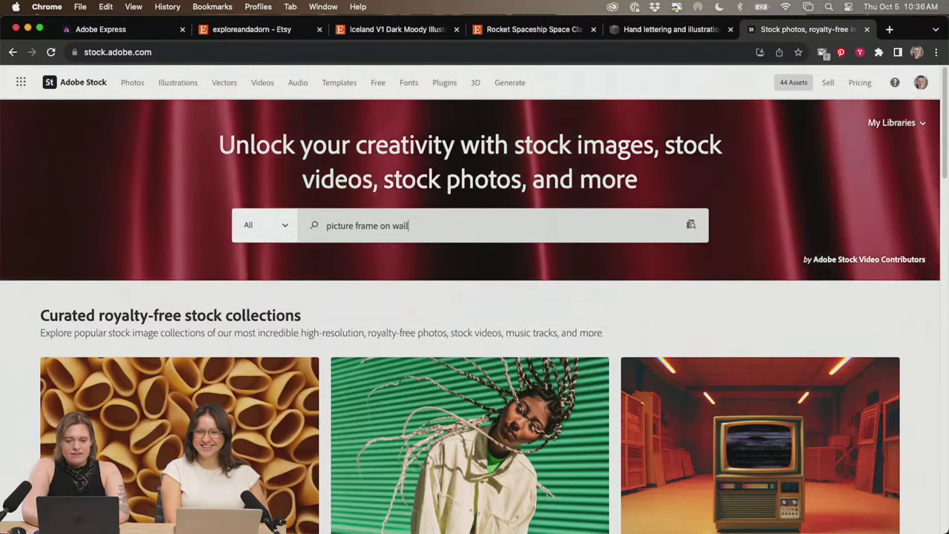
key("Return")
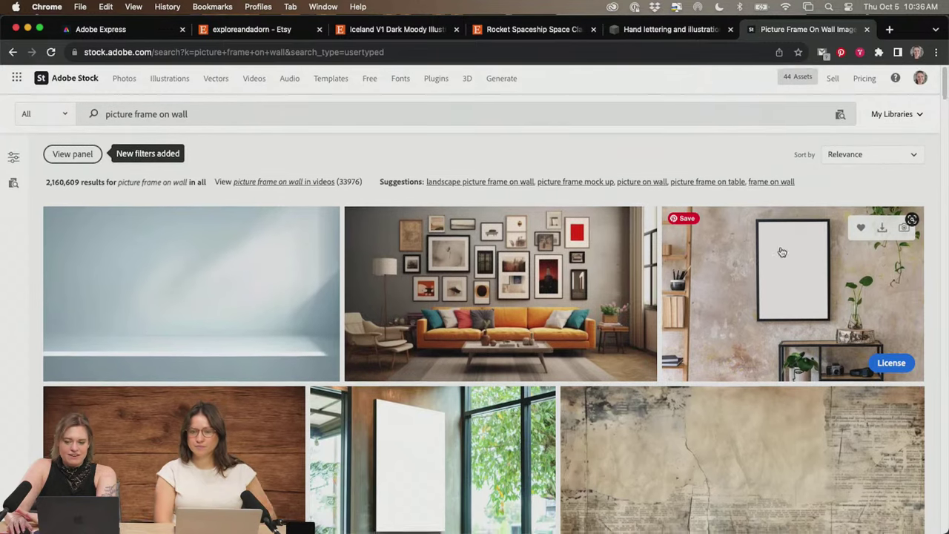
- Look through the Adobe Stock results for blank picture frames in room scenes suitable for mockups
scroll(771, 240, "down", 5)
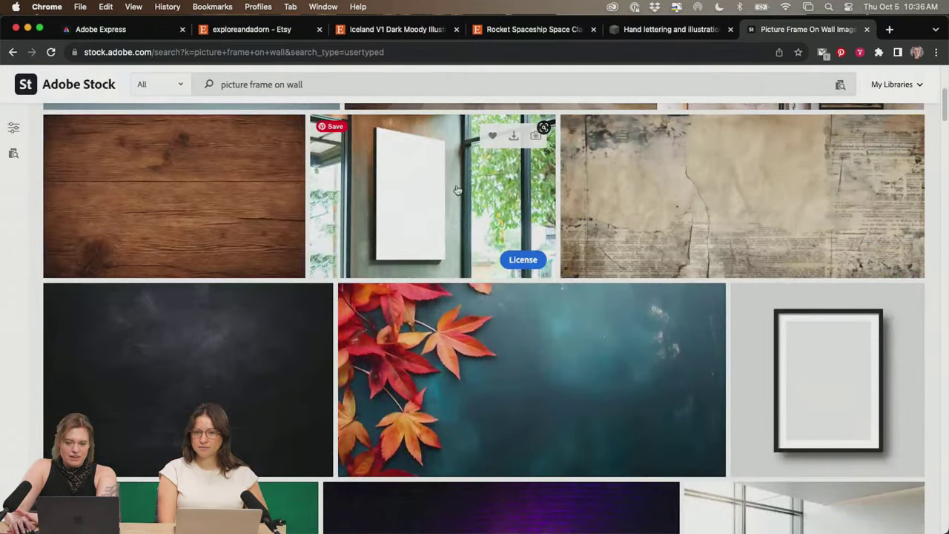
scroll(835, 367, "down", 7)
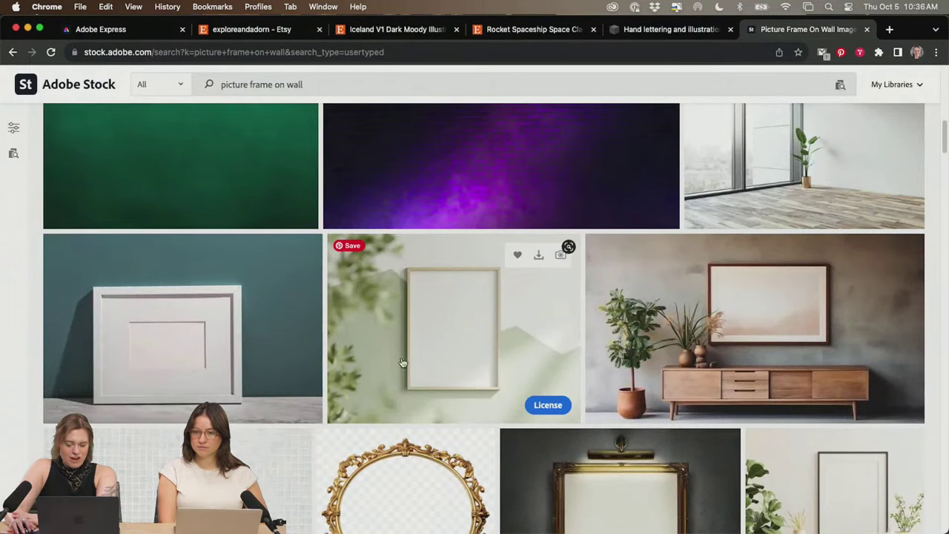
scroll(161, 304, "down", 6)
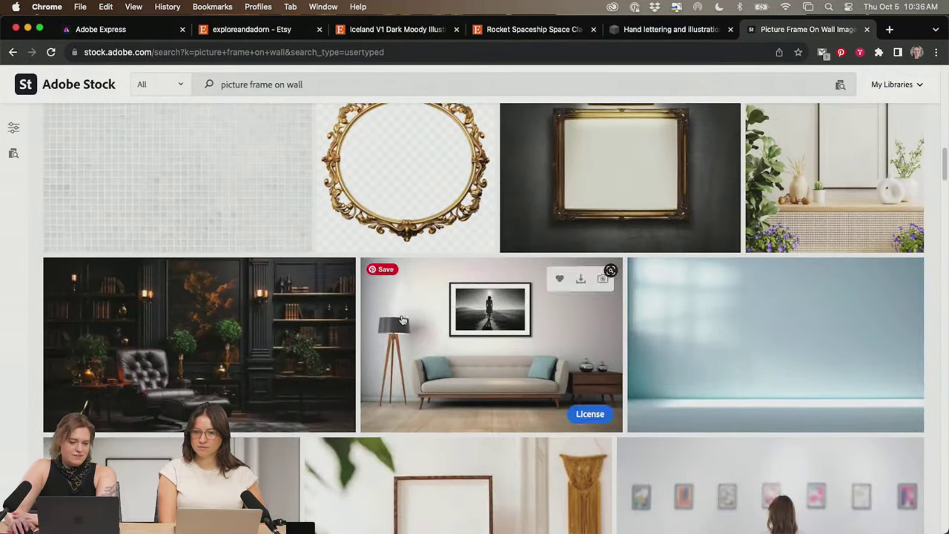
scroll(856, 215, "down", 6)
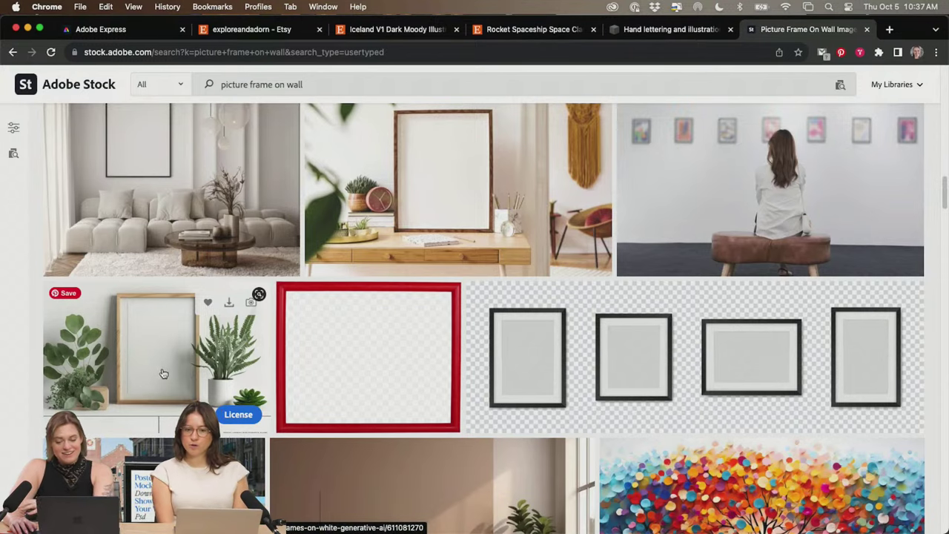
scroll(258, 312, "down", 2)
scroll(258, 311, "down", 6)
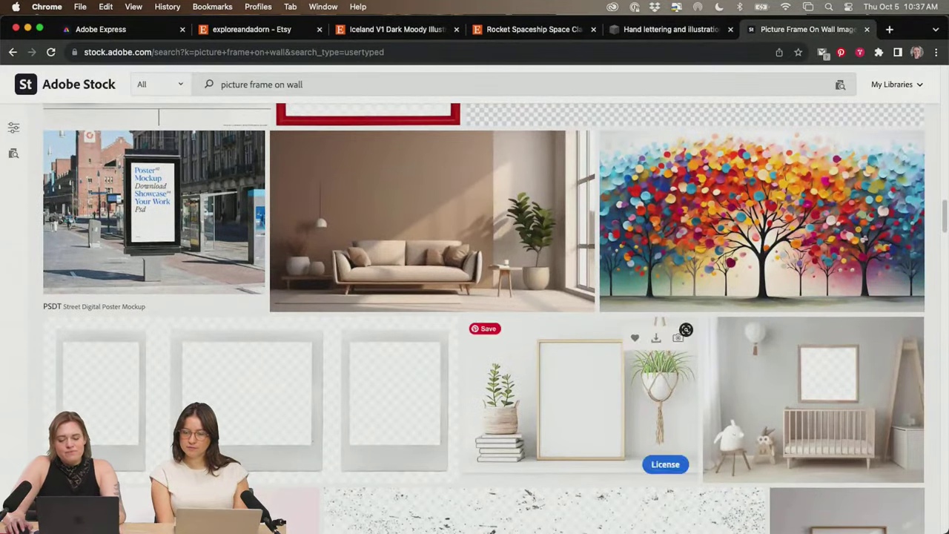
- Switch to Finder and open AdobeStock_630348447.psd from the 001 STOCK folder inside ADOBE SESSION 01 in Photoshop
key("super+Tab")
left_click(561, 261)
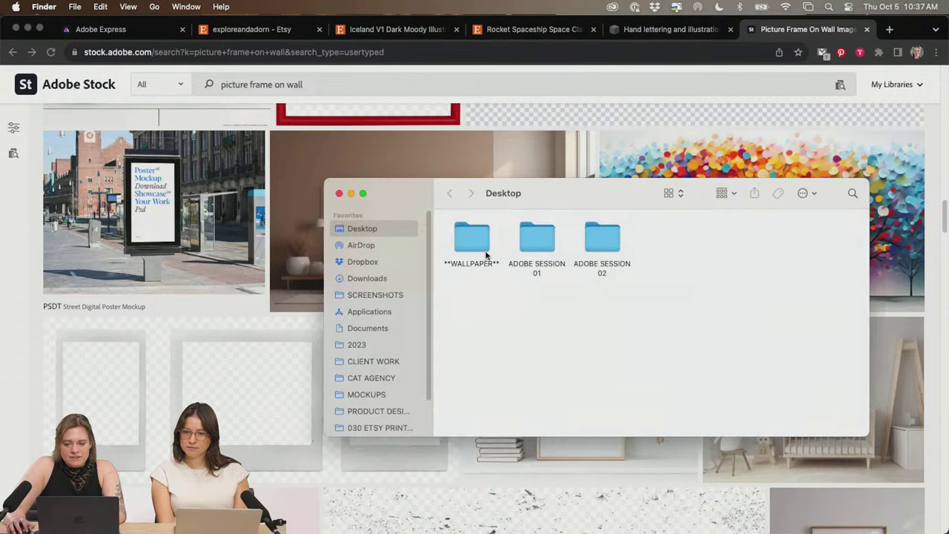
double_click(561, 261)
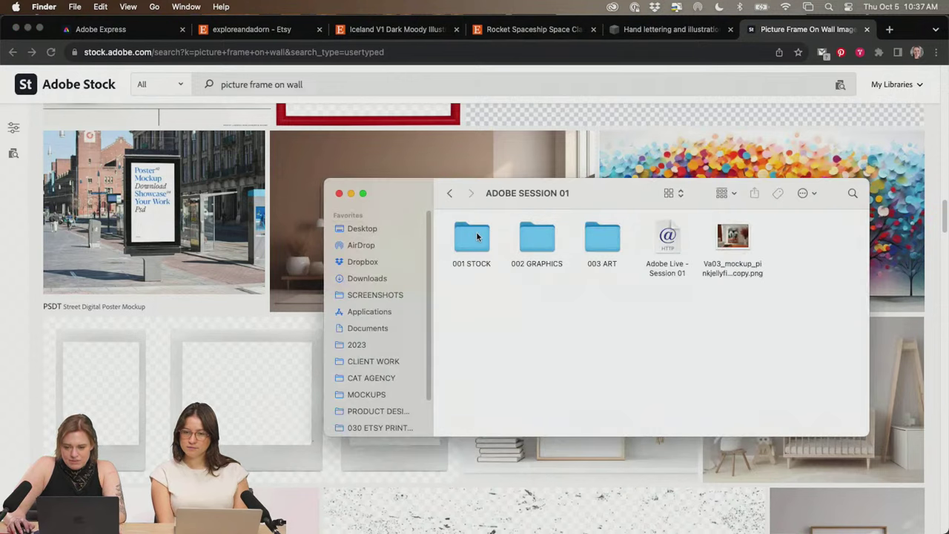
double_click(477, 236)
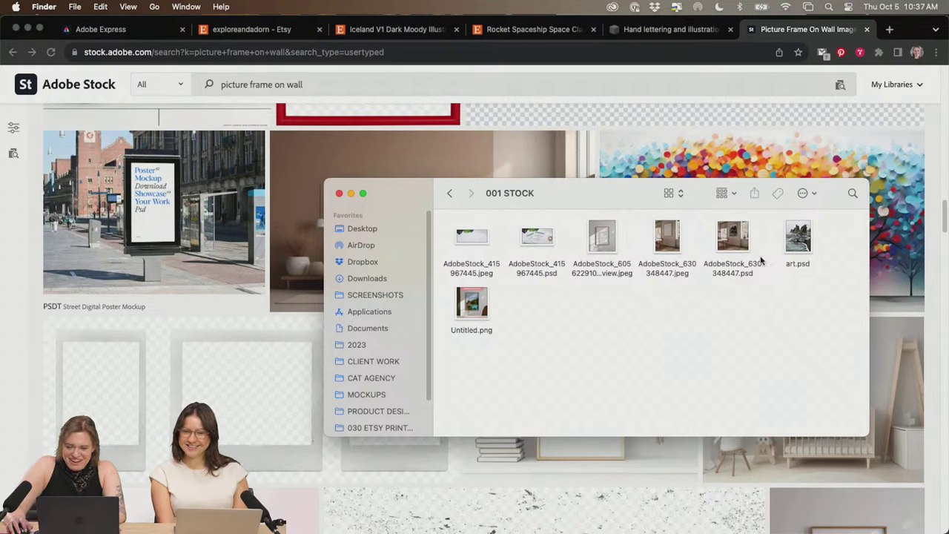
double_click(751, 243)
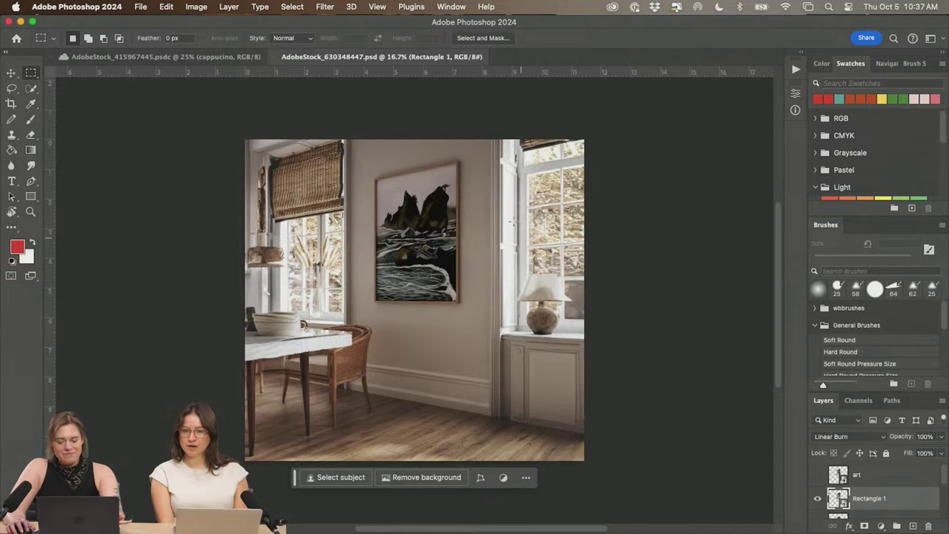
- Inspect the framed seascape artwork in the room mockup up close, from its upper frame edge to its lower edge, and in the room's context
key("z")
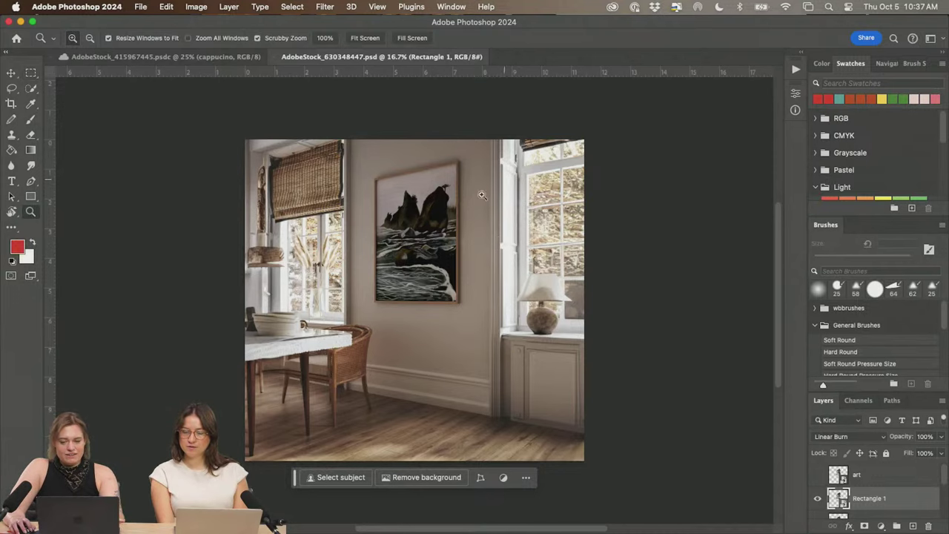
mouse_move(496, 223)
left_mouse_down()
mouse_move(527, 212)
mouse_move(508, 214)
left_mouse_up()
key("m")
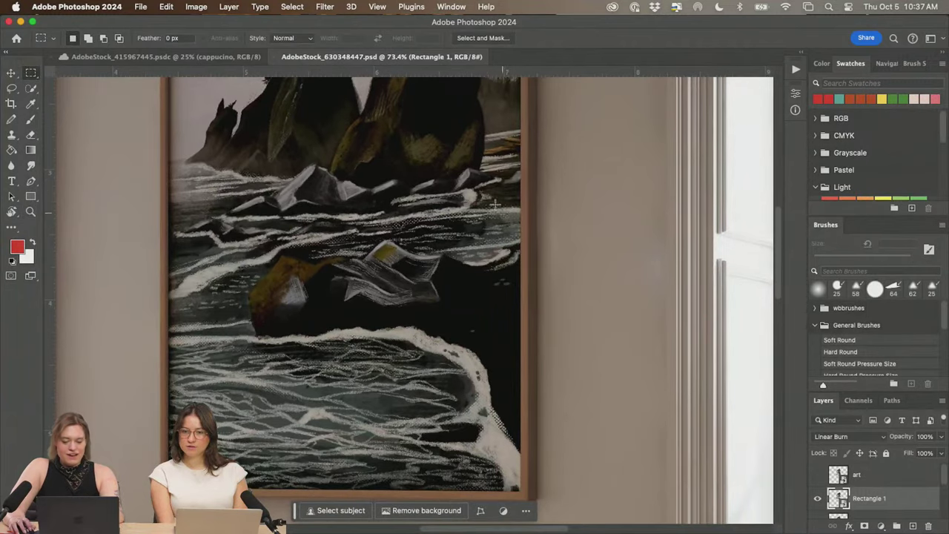
scroll(474, 178, "up", 5)
scroll(474, 178, "left", 5)
scroll(539, 245, "up", 5)
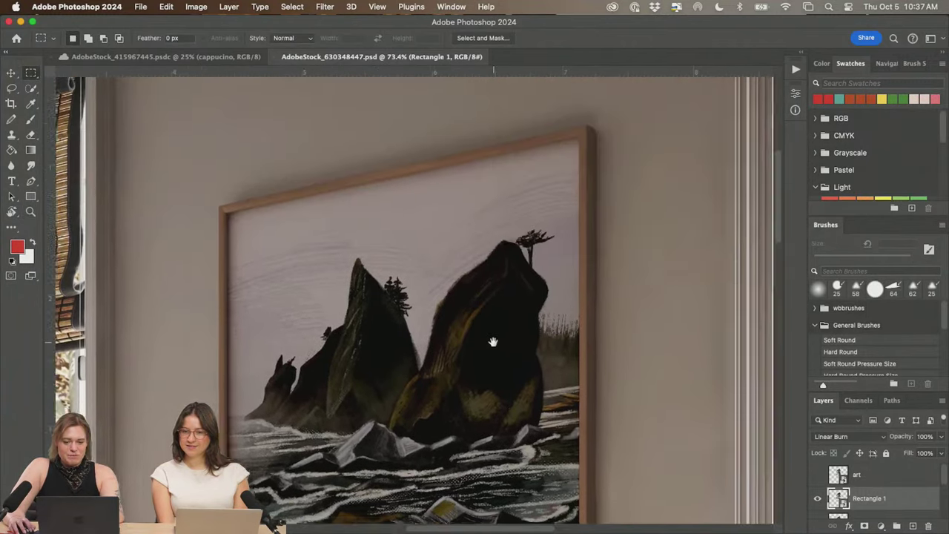
scroll(491, 338, "down", 4)
scroll(432, 336, "down", 5)
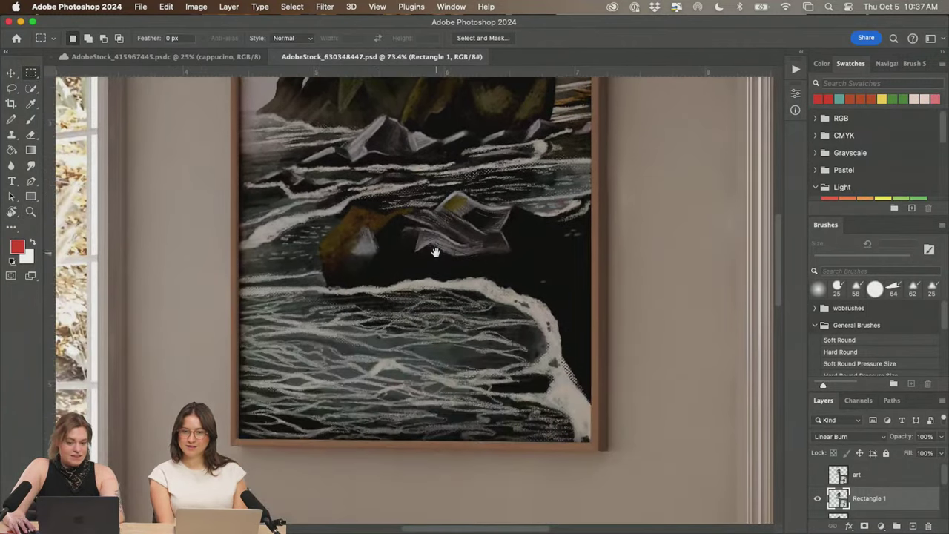
scroll(435, 250, "up", 5)
scroll(435, 249, "left", 1)
key("super+minus")
key("super+minus")
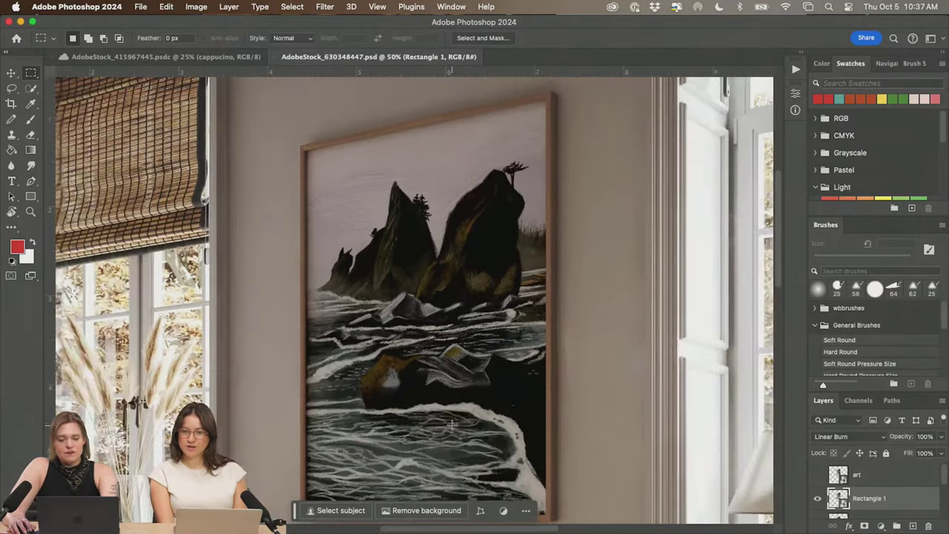
key("super+minus")
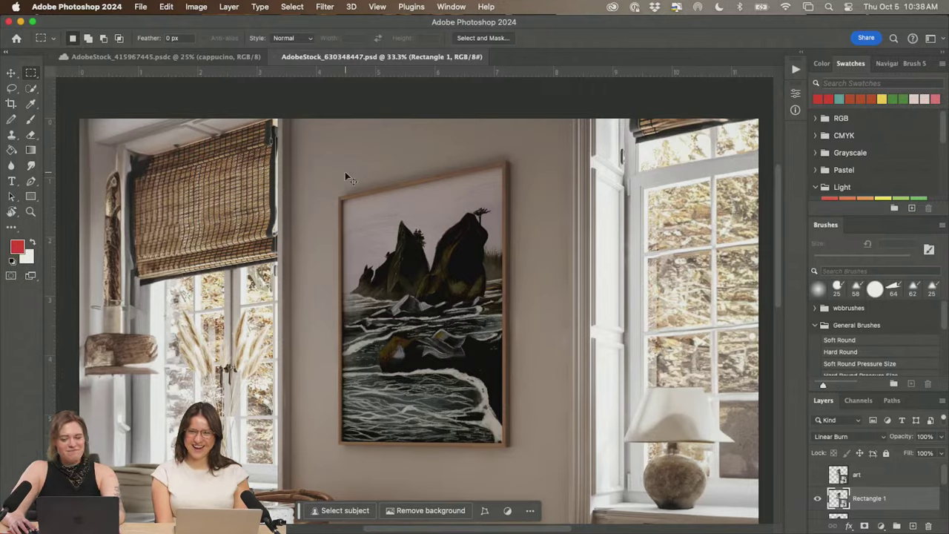
- Switch to Chrome and look further through the Adobe Stock results for blank frames in room scenes
key("super+Tab")
key("super+Tab")
key("super+Tab")
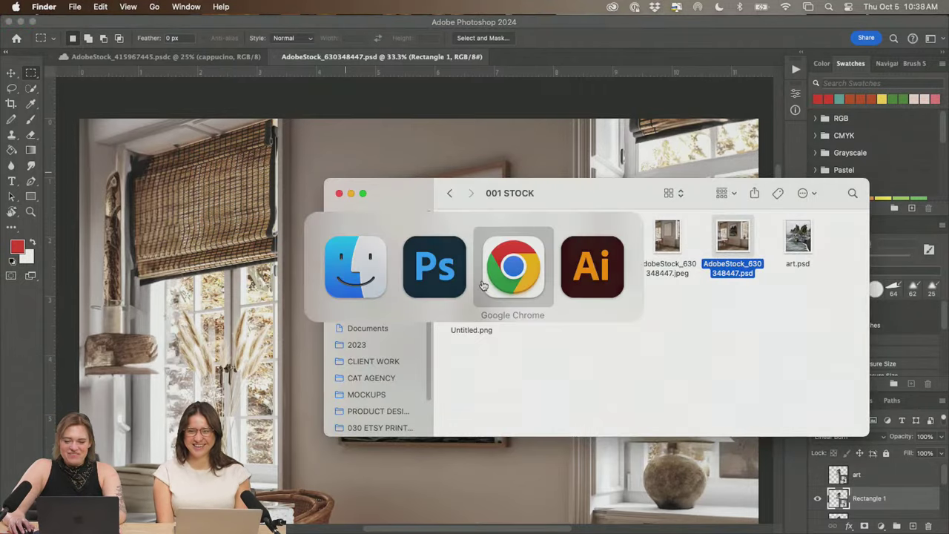
scroll(621, 336, "down", 10)
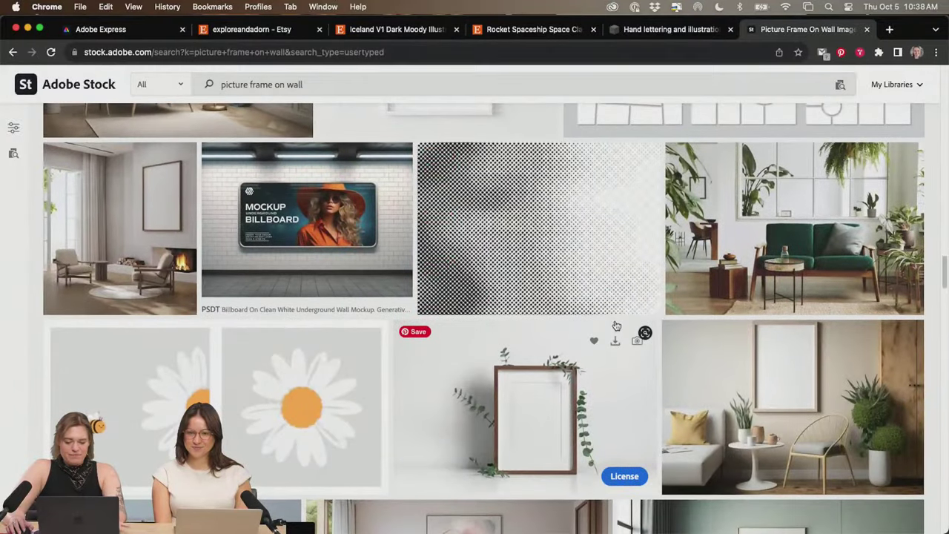
- Switch to Finder and open the 003 ART folder inside ADOBE SESSION 01
key("super+Tab")
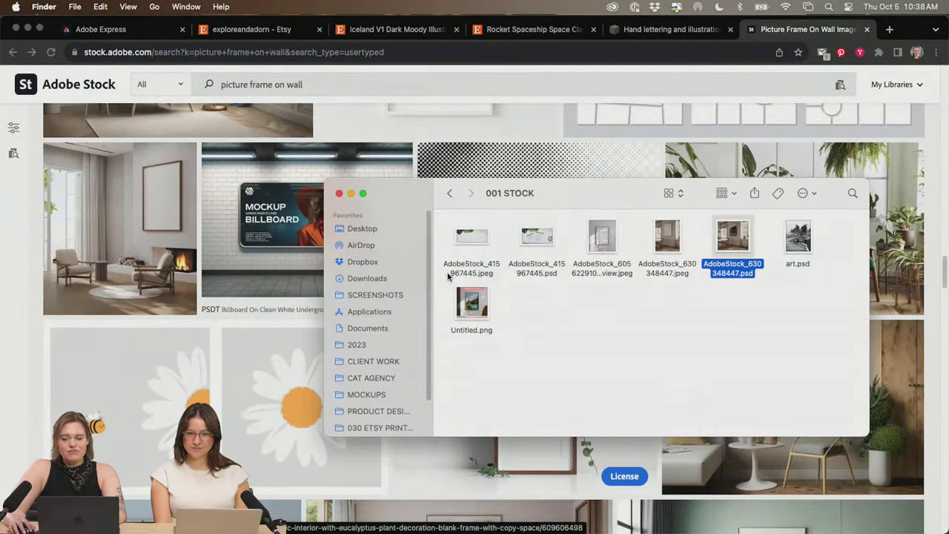
left_click(453, 194)
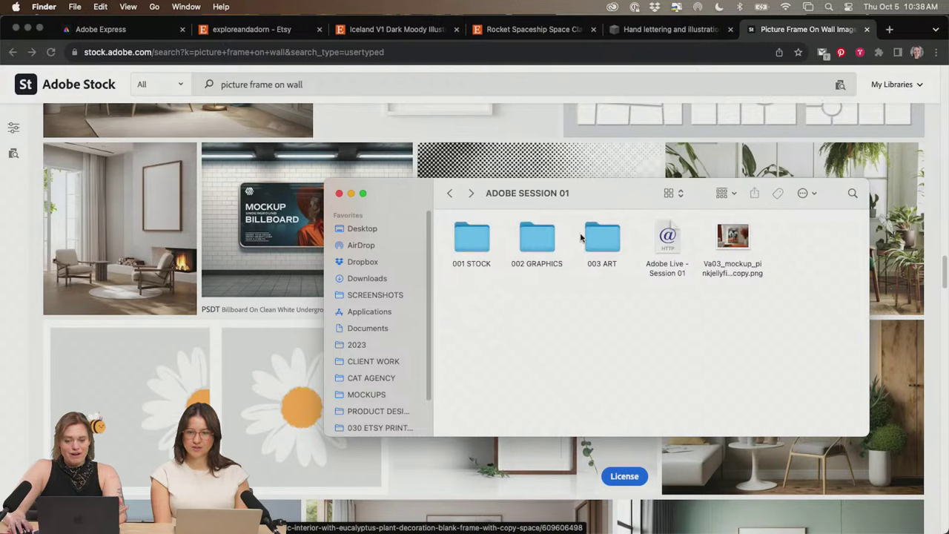
double_click(598, 236)
left_click_drag(592, 209, 509, 179)
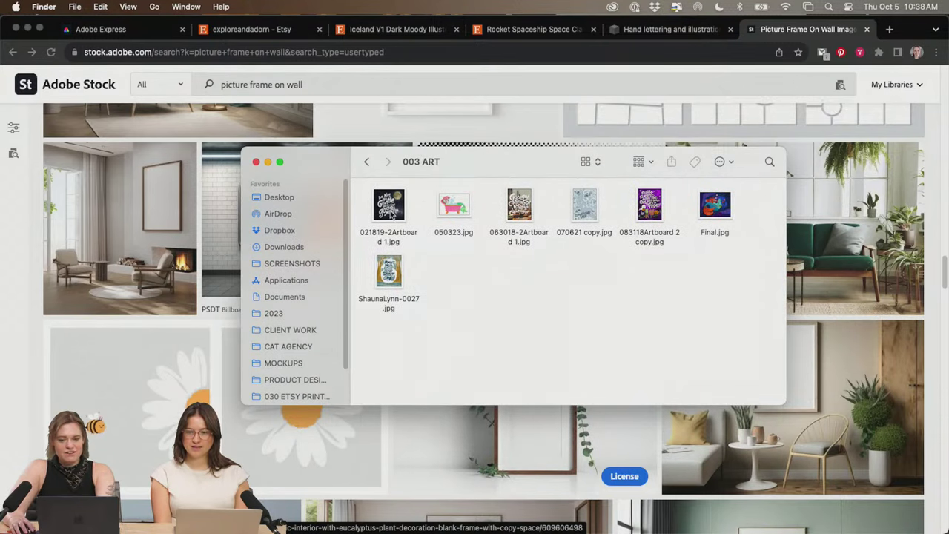
- Preview the artworks from 021819-2Artboard 1.jpg to 070621 copy.jpg, returning to the bathtub mermaid in 050323.jpg
left_click(395, 215)
key("space")
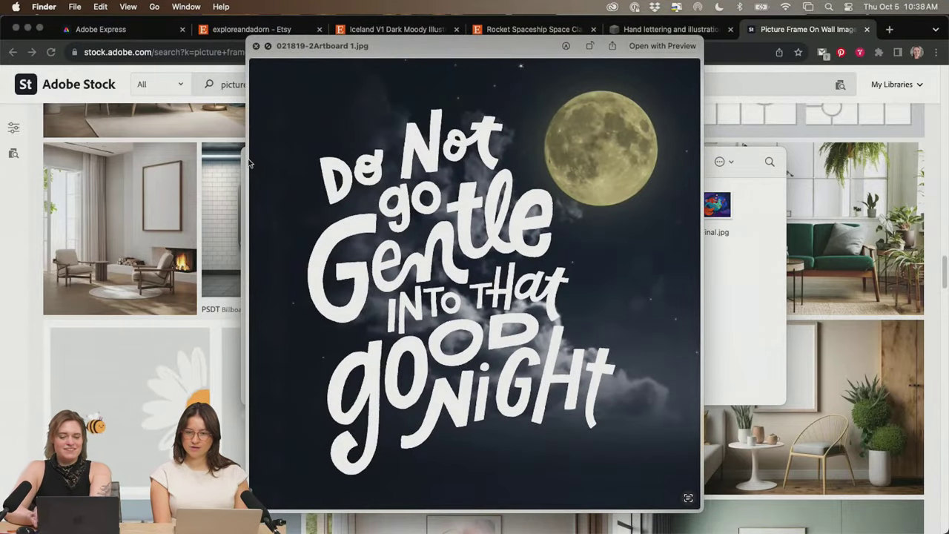
key("Right")
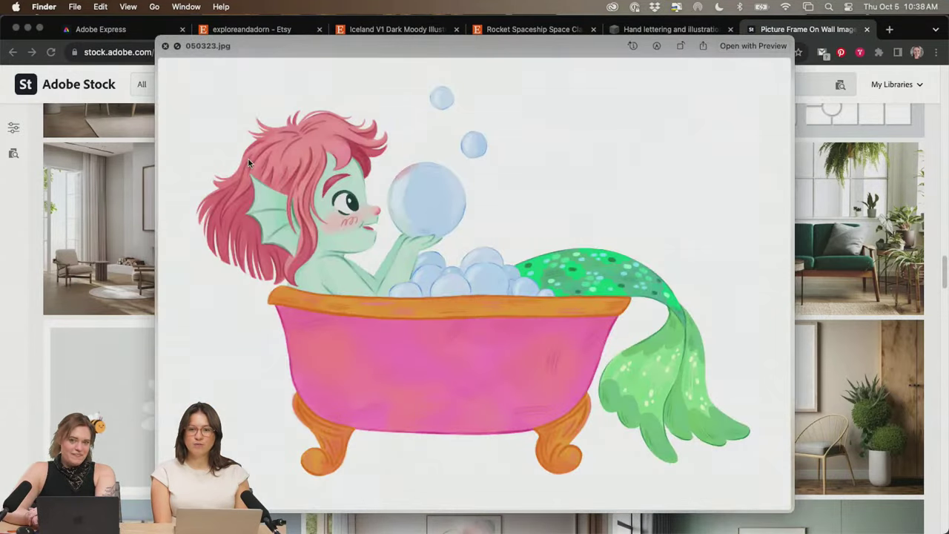
key("Right")
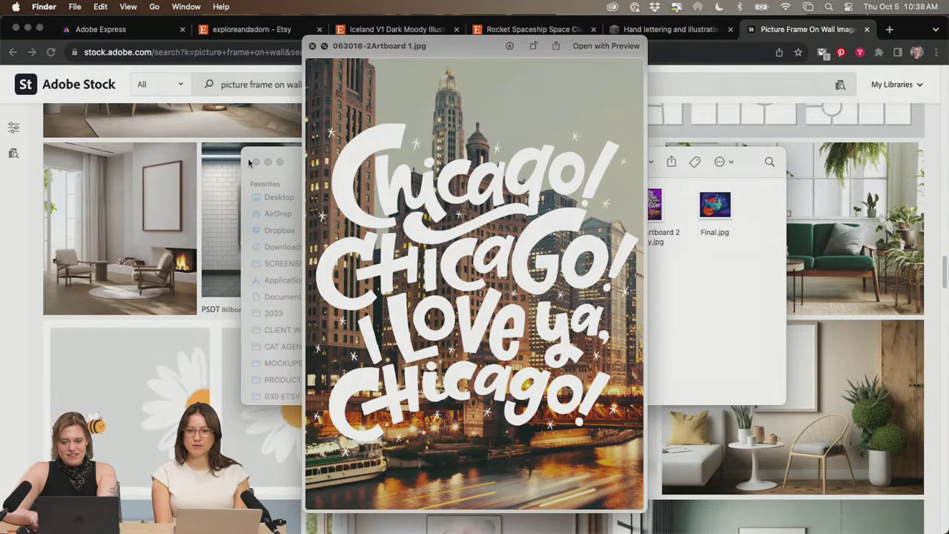
key("Right")
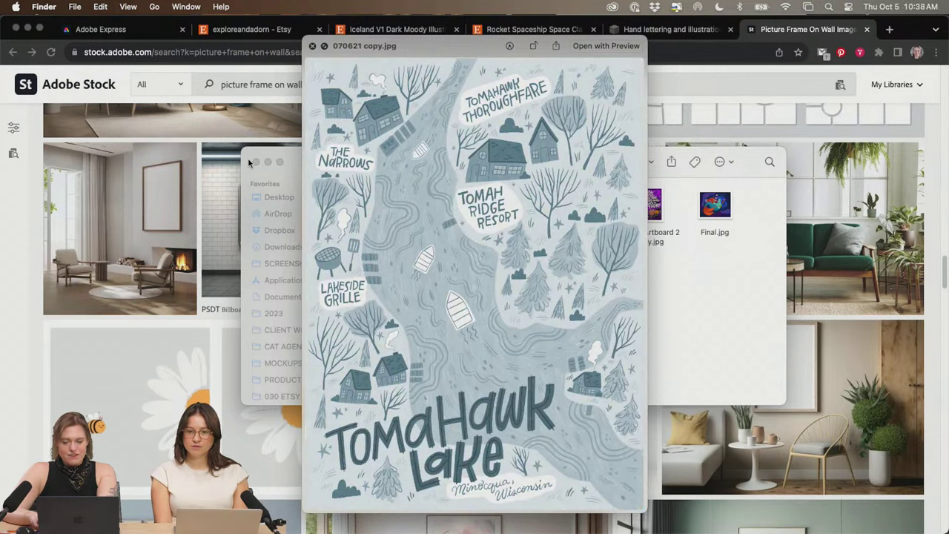
key("Left")
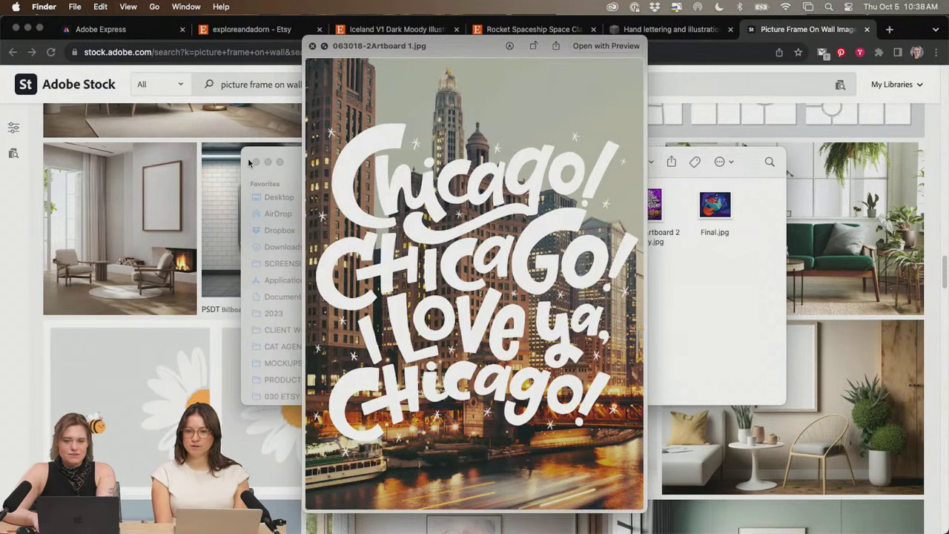
key("Left")
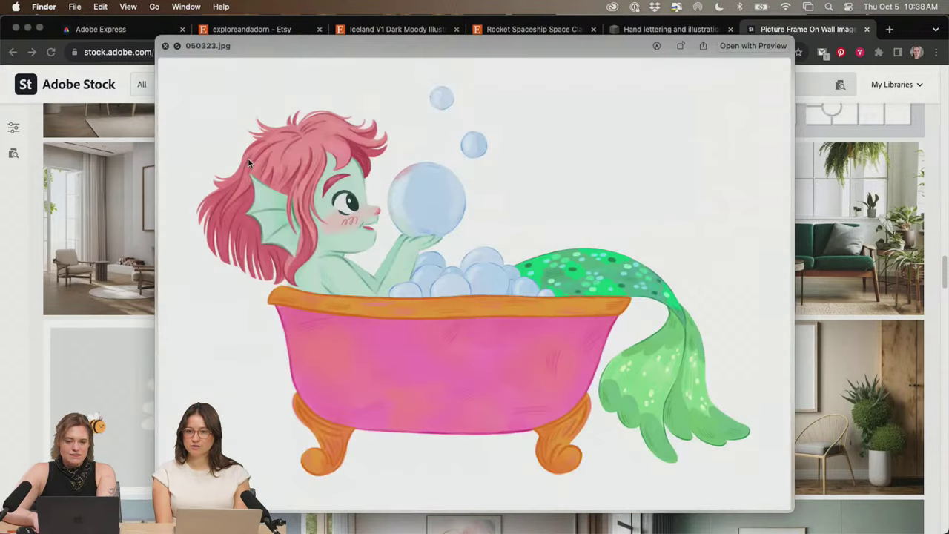
key("Left")
key("Right")
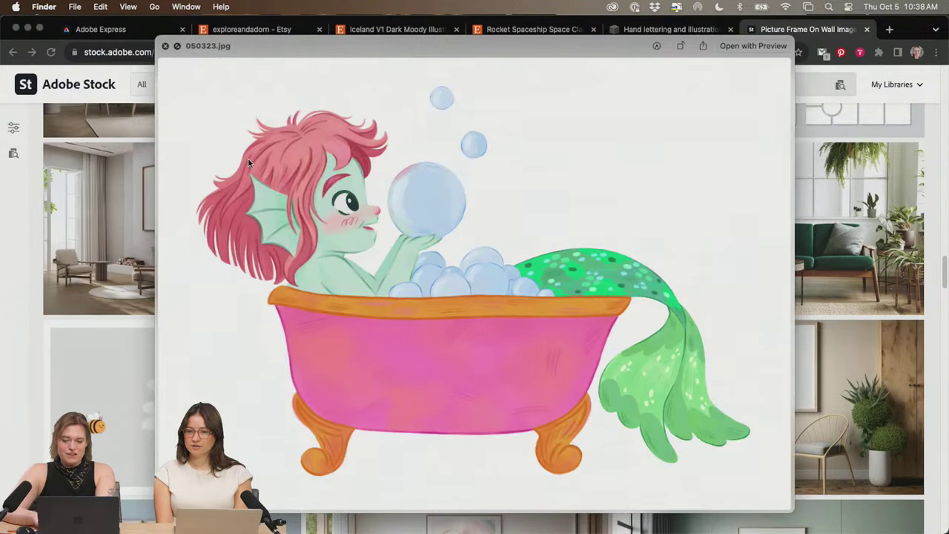
key("Right")
key("Left")
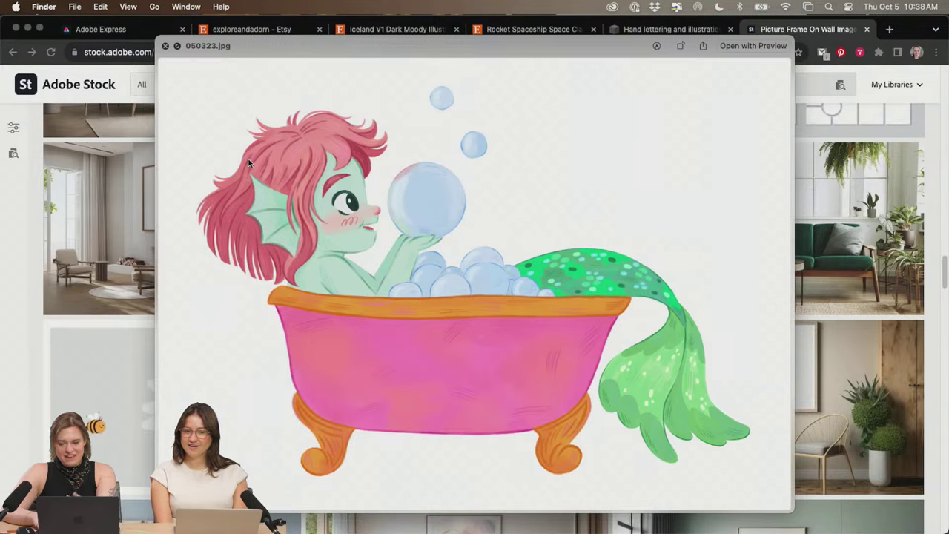
- Preview the remaining artworks in the folder, including the trick-or-treat lettering, Final.jpg and the "Plant your little seeds" lettering
key("Right")
key("Right")
key("Right")
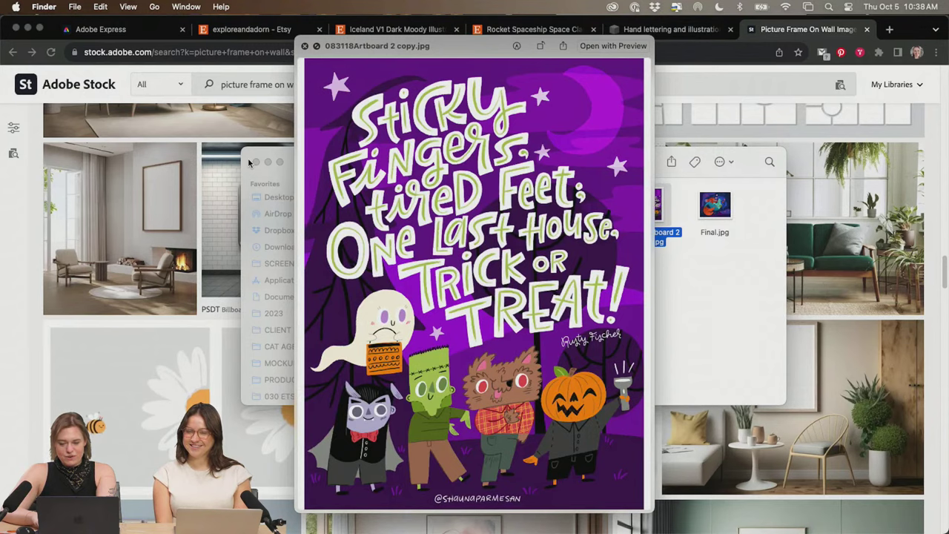
key("Right")
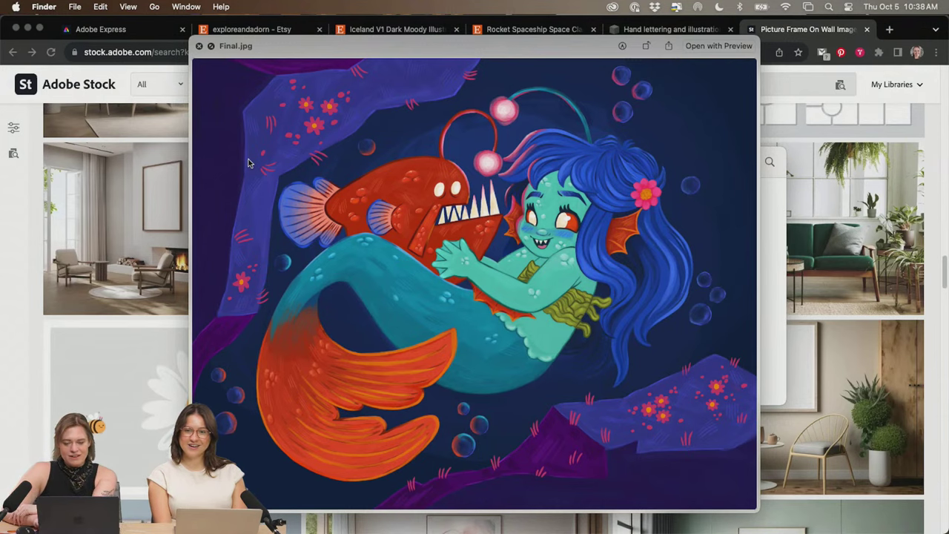
key("Right")
key("Right")
key("Right")
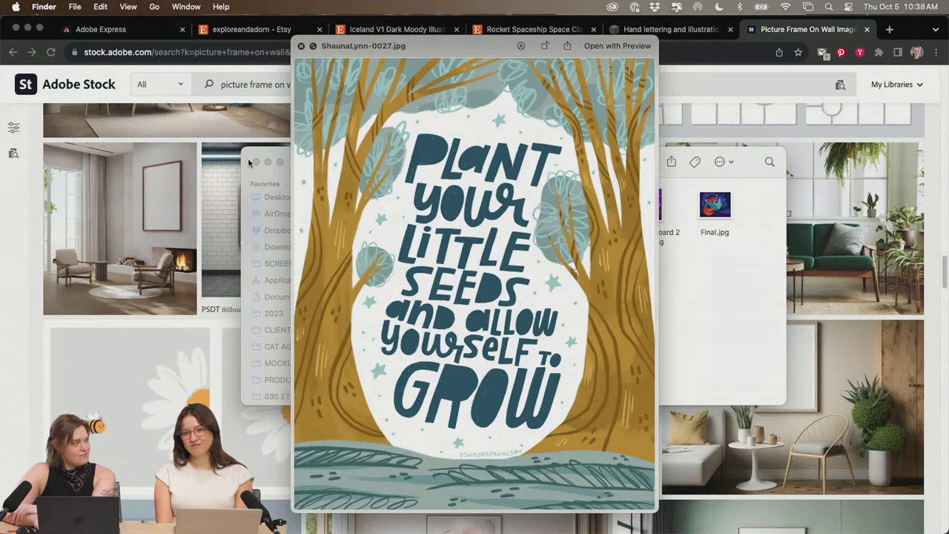
- Go back through the artwork previews to the Chicago lettering in 063018-2Artboard 1.jpg and close the preview
key("Left")
key("Left")
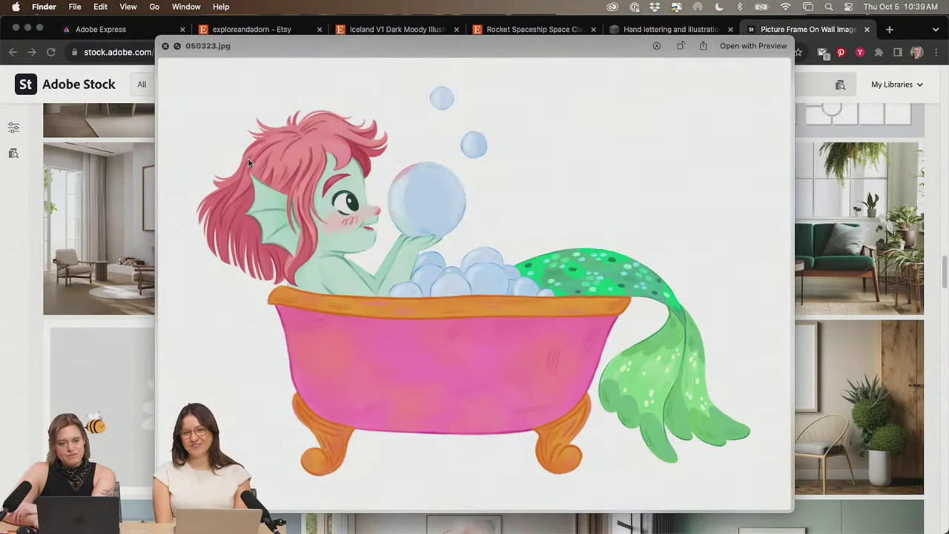
key("Left")
key("Left")
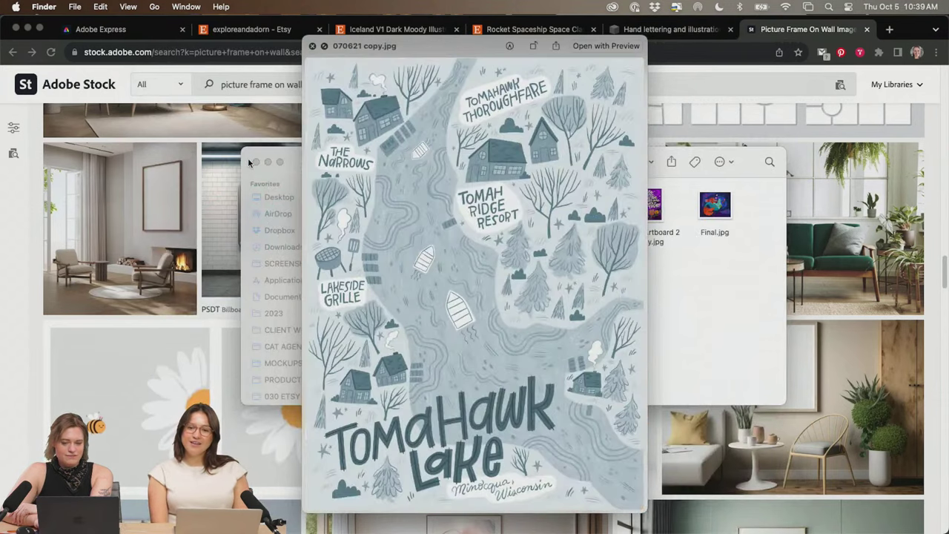
key("Left")
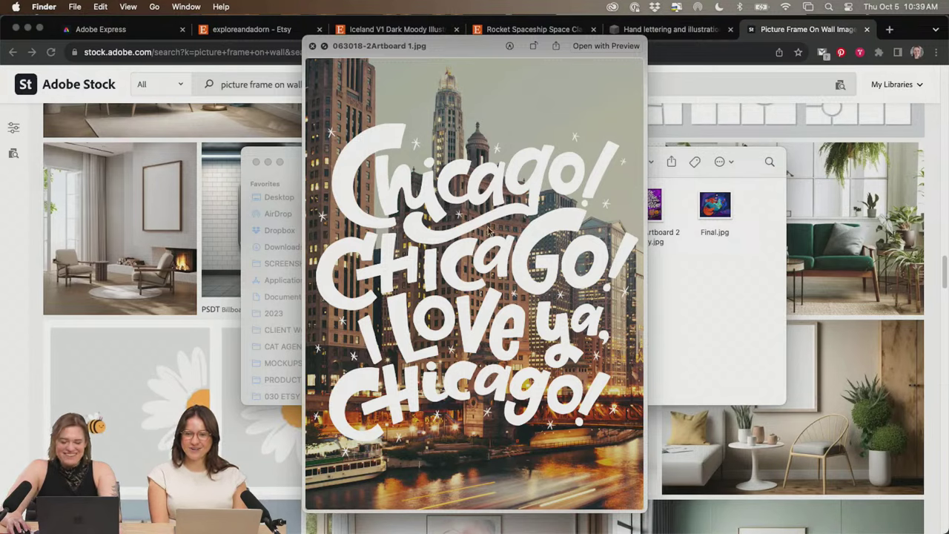
key("space")
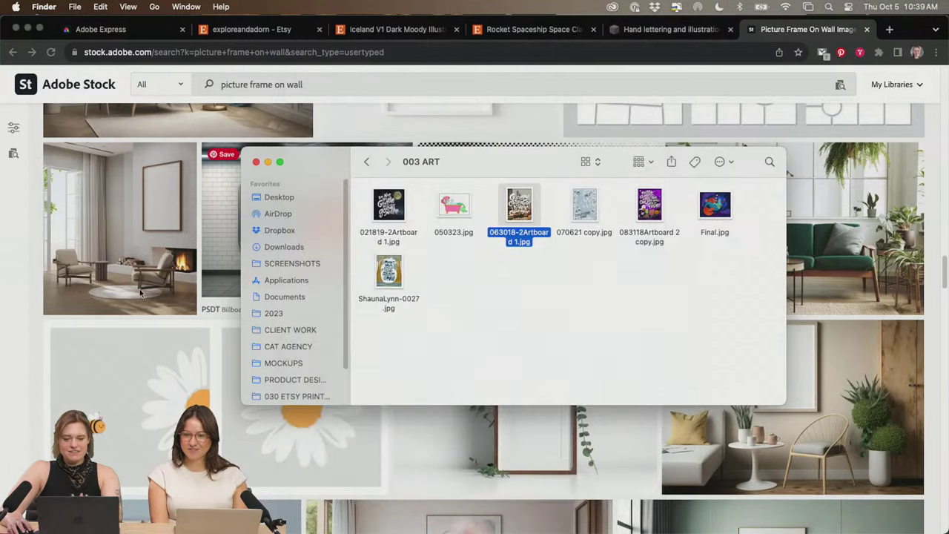
- Open the Adobe Stock photo of the vertical poster frame beside a fireplace and show all images from its series
left_click(132, 295)
scroll(254, 312, "down", 3)
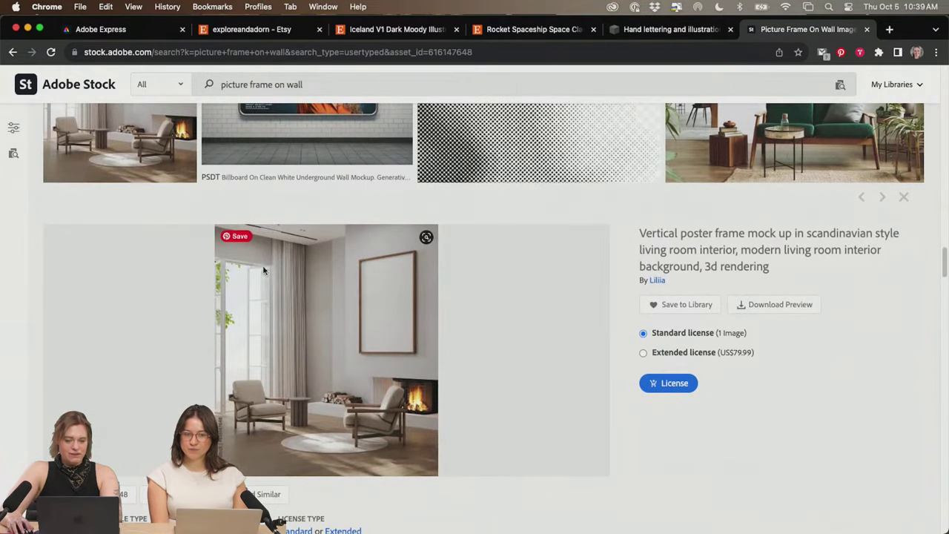
scroll(453, 338, "down", 5)
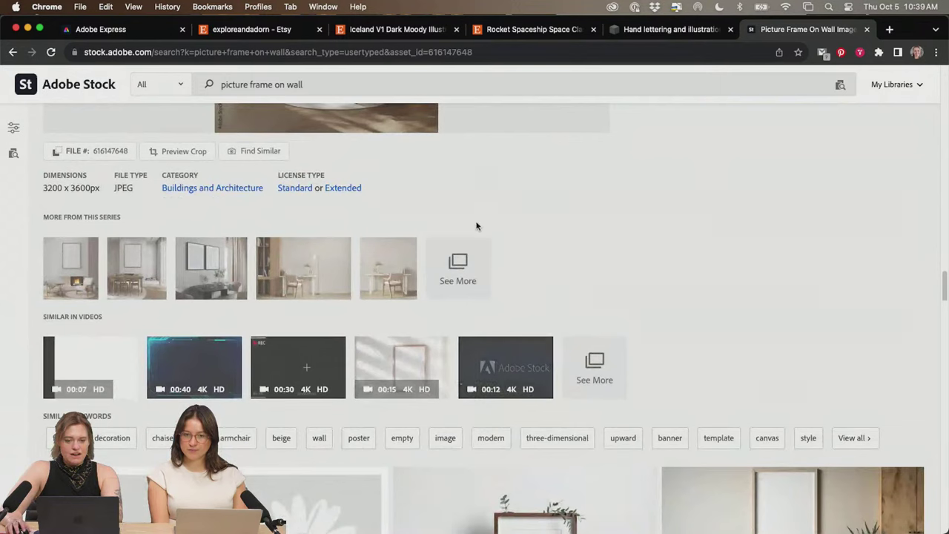
left_click(458, 268)
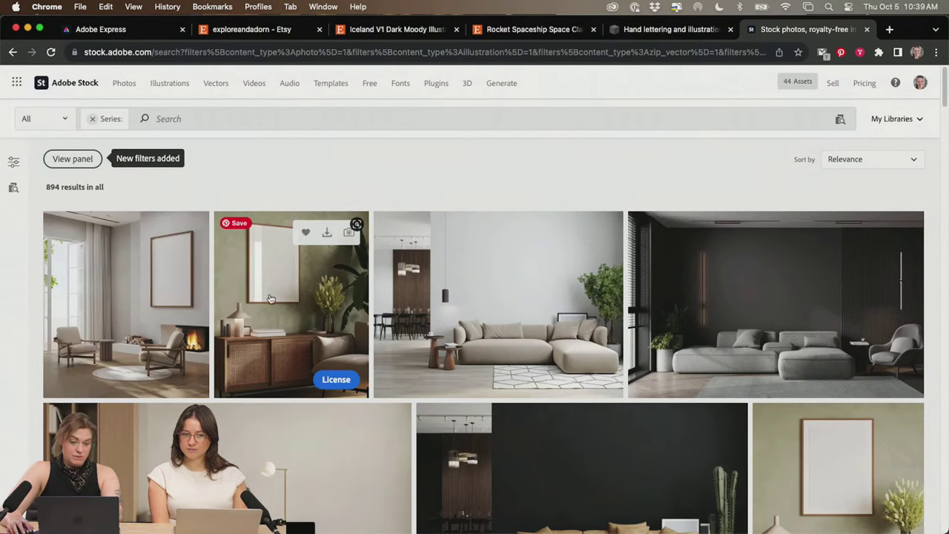
- Look through the series for rooms with blank frames that could serve as art mockups
scroll(311, 293, "down", 5)
scroll(338, 295, "down", 5)
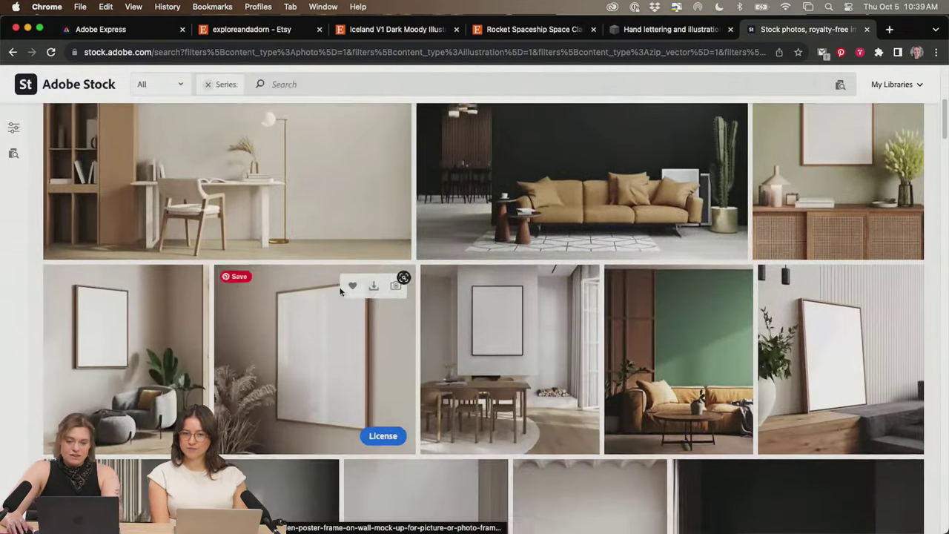
scroll(317, 297, "up", 4)
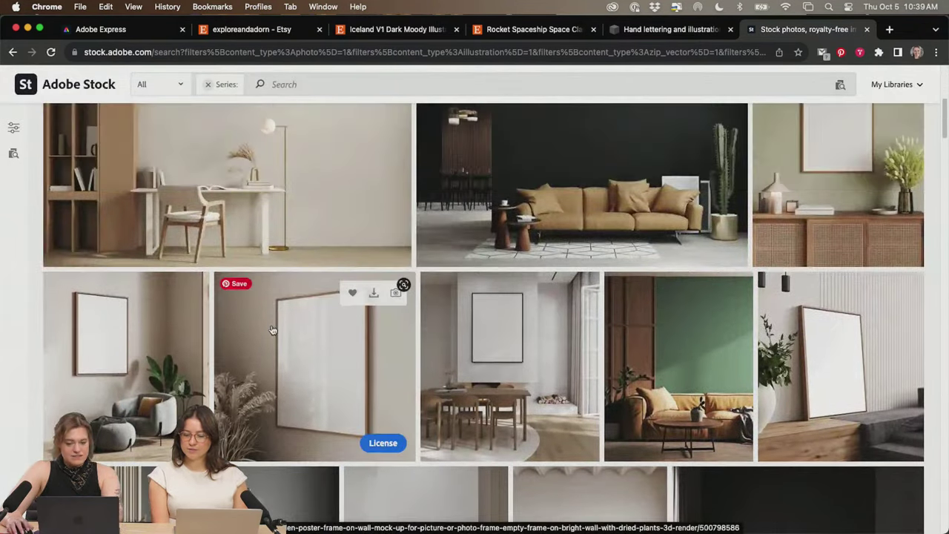
scroll(352, 346, "down", 5)
scroll(356, 344, "down", 4)
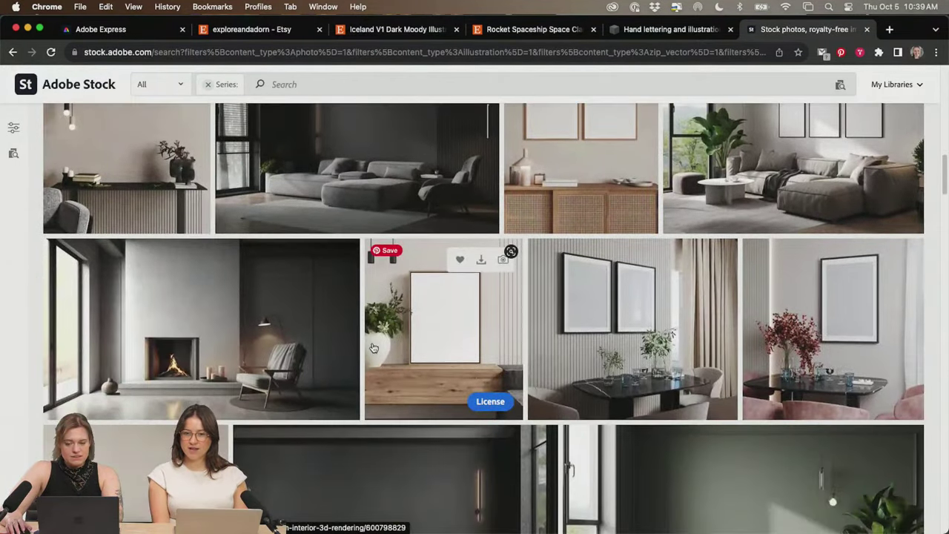
scroll(363, 356, "down", 10)
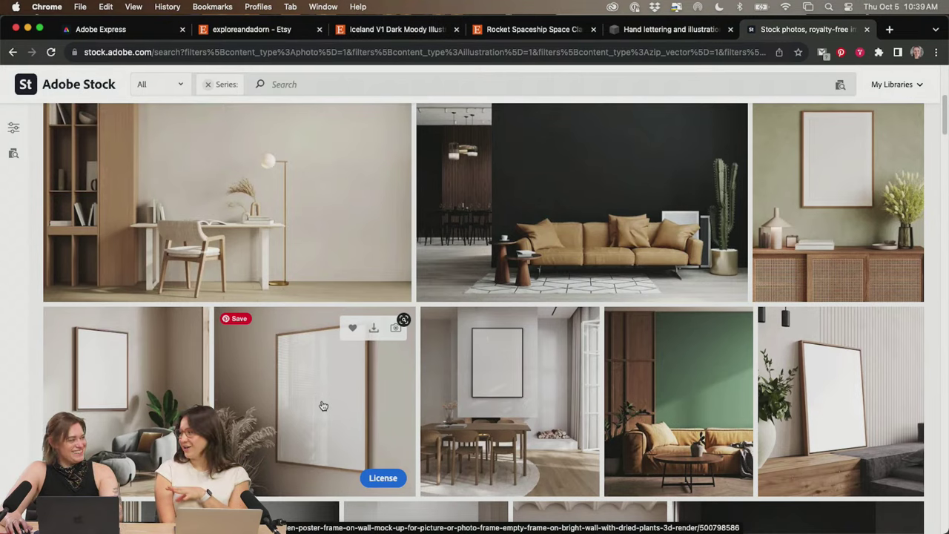
- Open the details of the angled blank wooden frame on a beige wall with dried plants and inspect the photo
left_click(324, 406)
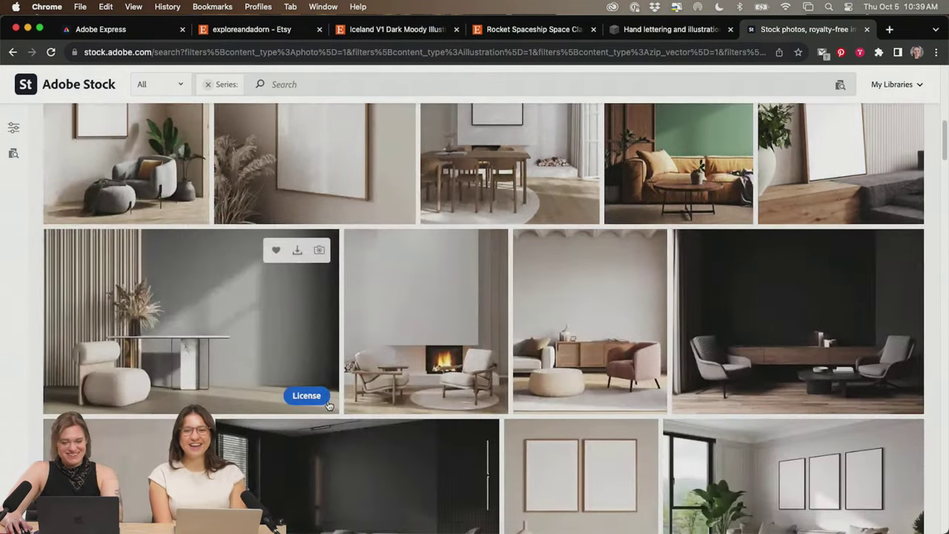
scroll(524, 370, "down", 3)
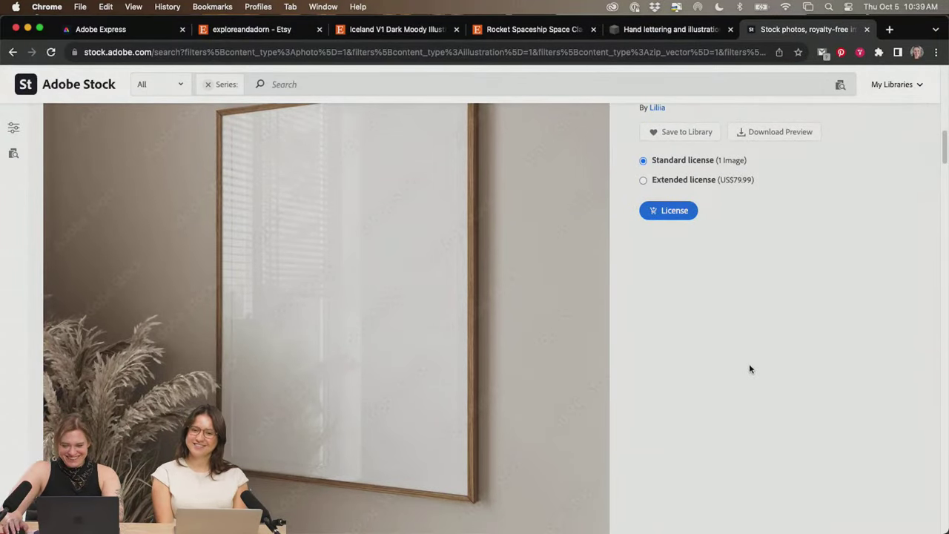
scroll(750, 368, "up", 2)
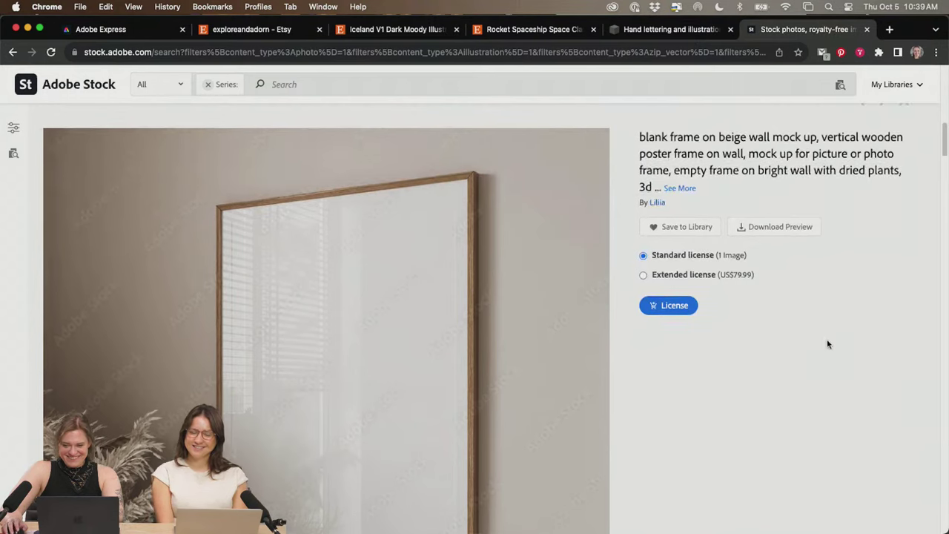
- License the blank frame photo with the standard license and save it as AdobeStock_500798586 in the desktop's ADOBE SESSION 01 > 001 STOCK folder
left_click(669, 306)
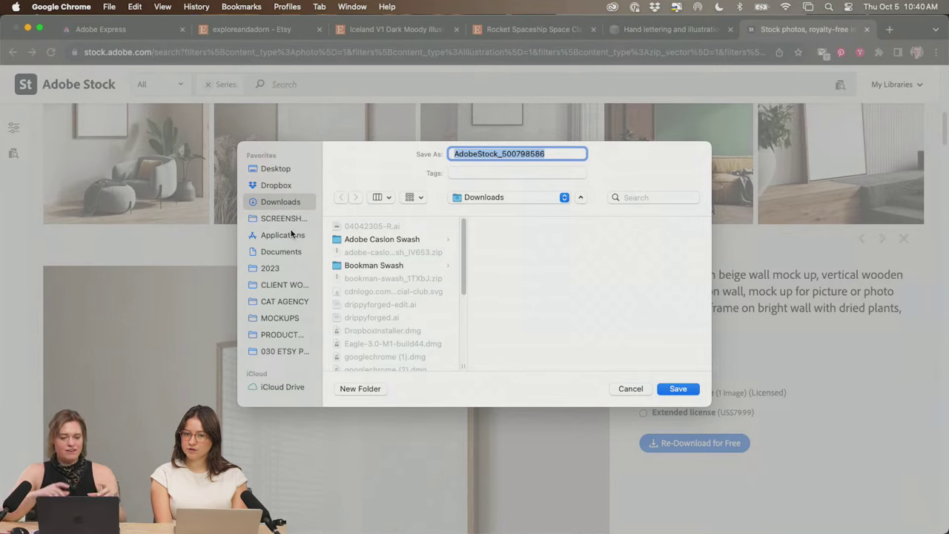
left_click(287, 169)
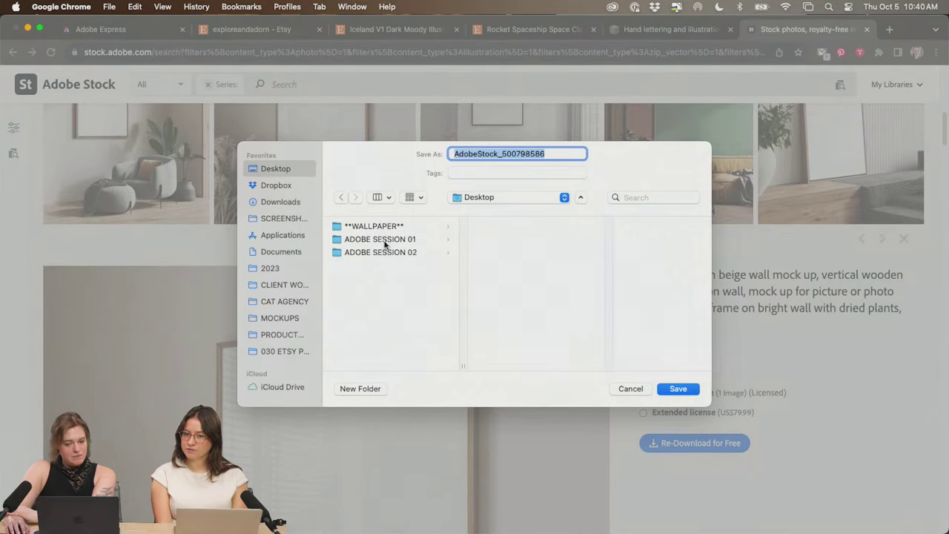
left_click(386, 241)
left_click(385, 241)
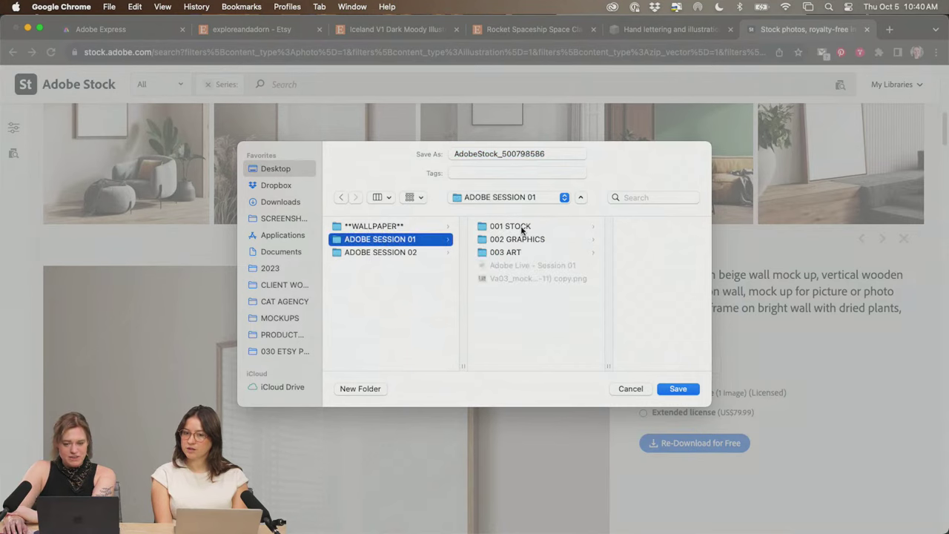
left_click(519, 227)
left_click(685, 387)
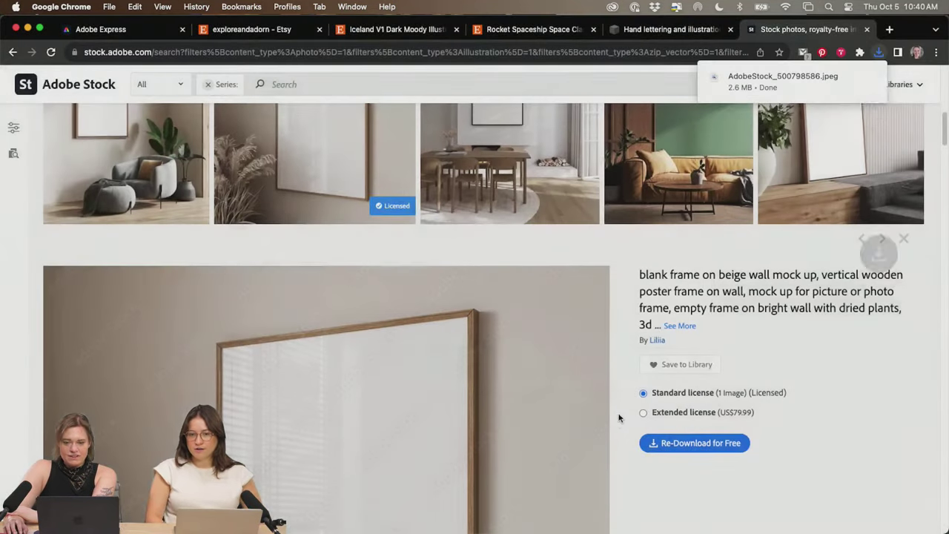
- Open AdobeStock_500798586.jpeg from the 001 STOCK folder in Adobe Photoshop 2024 and close the AdobeStock_630348447.psd document
key("super+Tab")
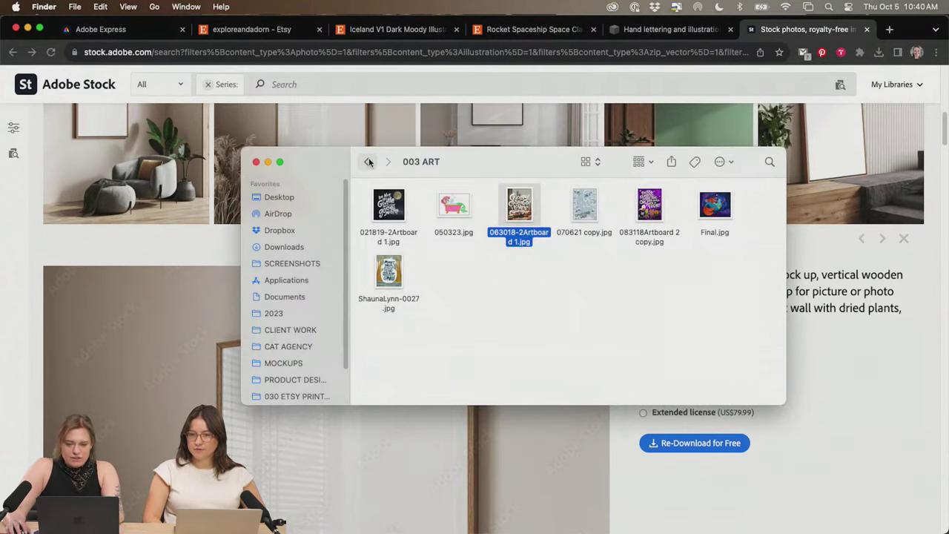
left_click(367, 161)
double_click(388, 203)
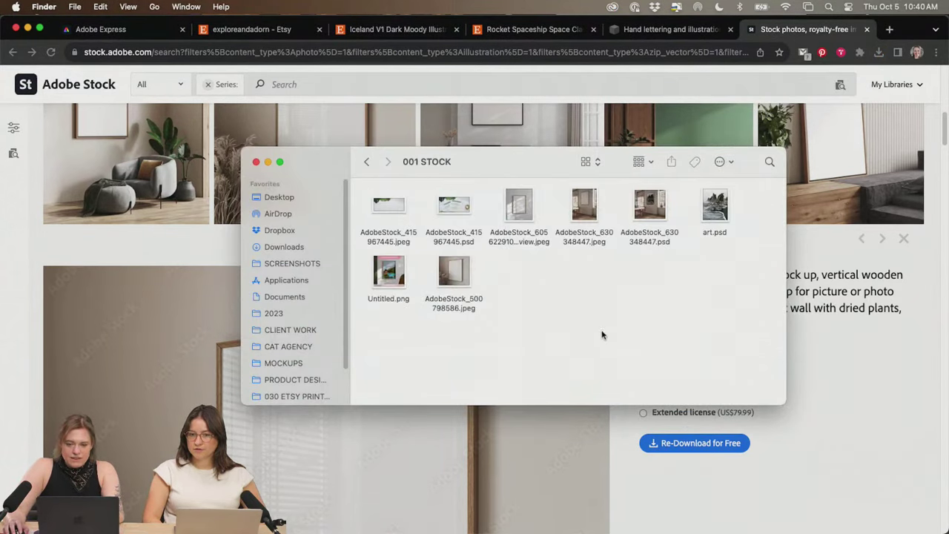
left_click(455, 297)
right_click(449, 276)
mouse_move(536, 295)
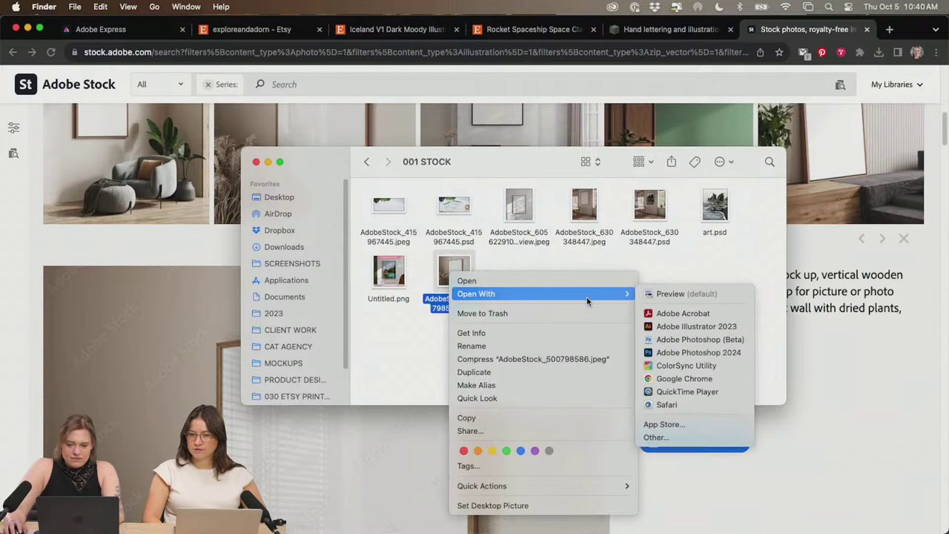
left_click(697, 352)
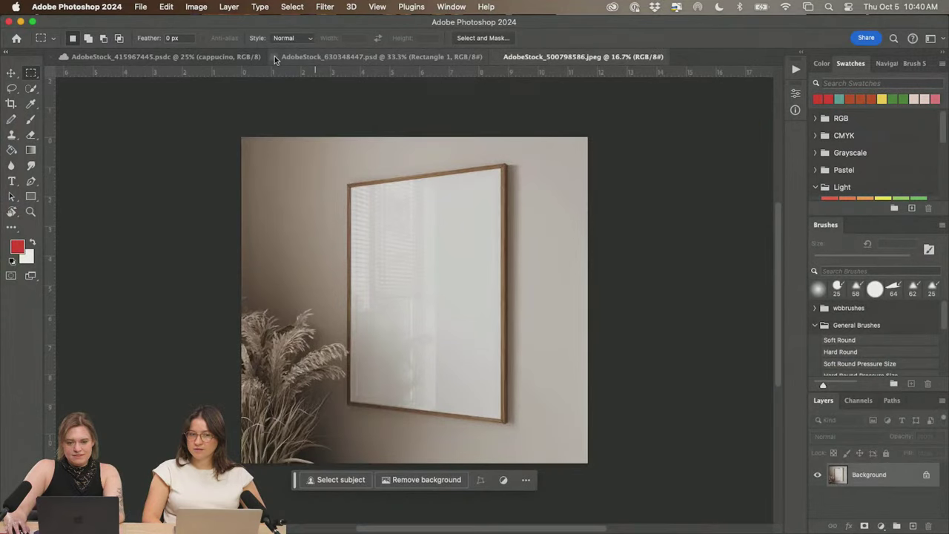
left_click(274, 58)
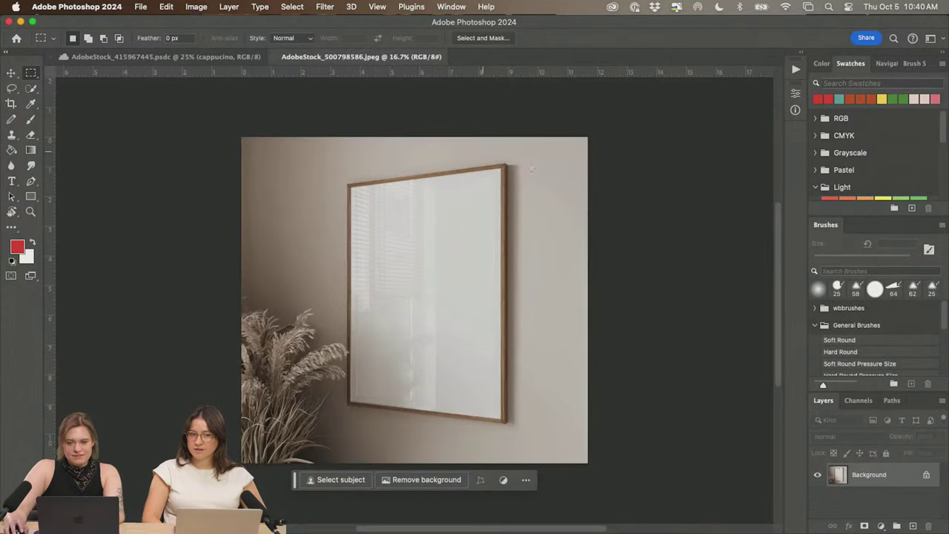
- Set the Crop tool's fill to Generative Expand and extend the canvas beyond all four sides of the frame photo
key("c")
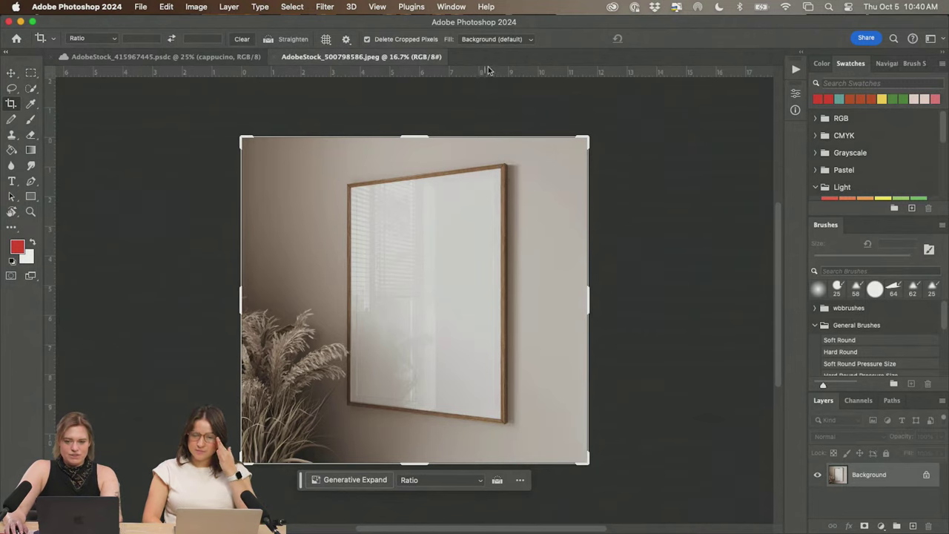
left_click(514, 39)
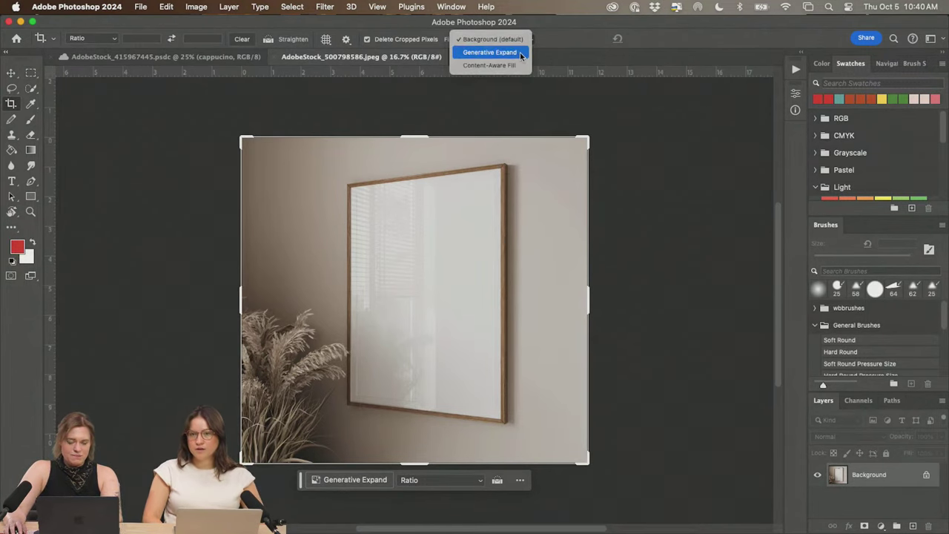
left_click(512, 52)
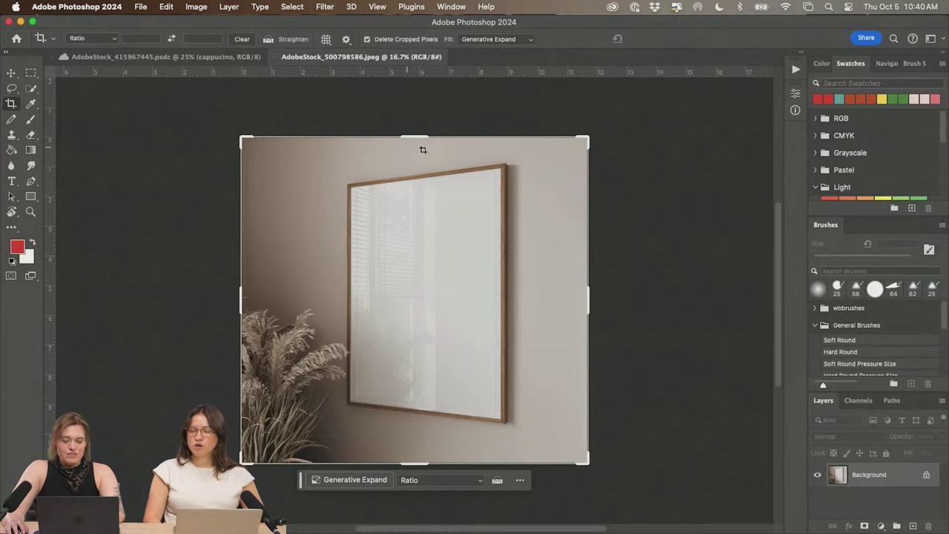
left_click_drag(415, 136, 416, 127)
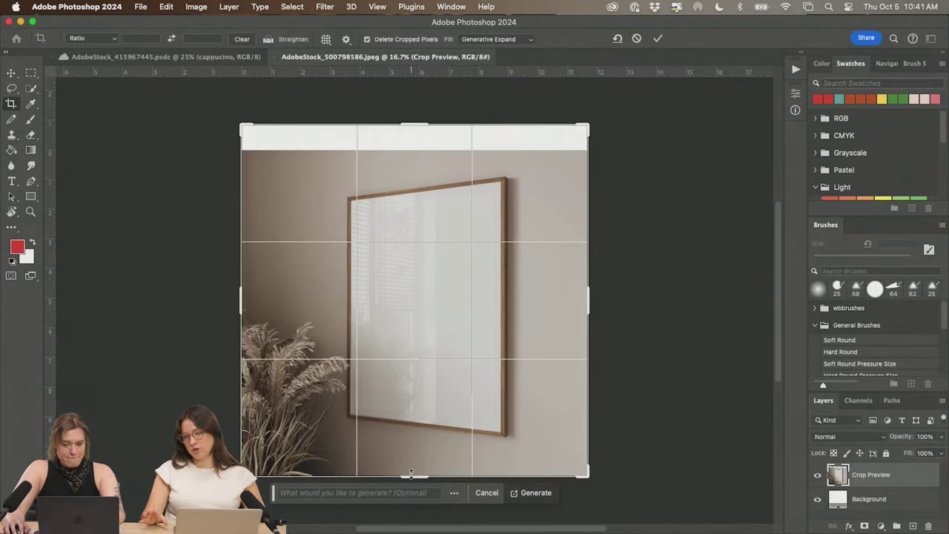
left_click_drag(411, 476, 414, 491)
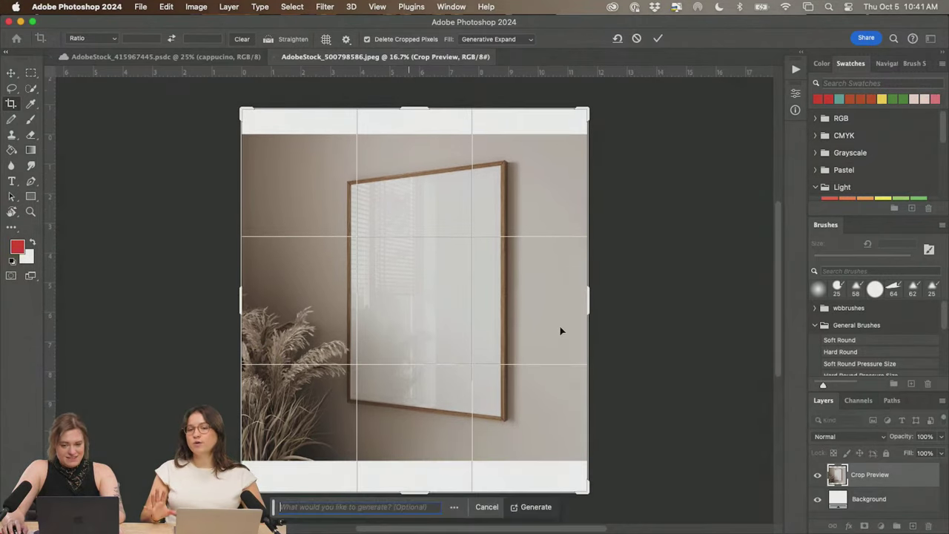
left_click_drag(596, 297, 612, 297)
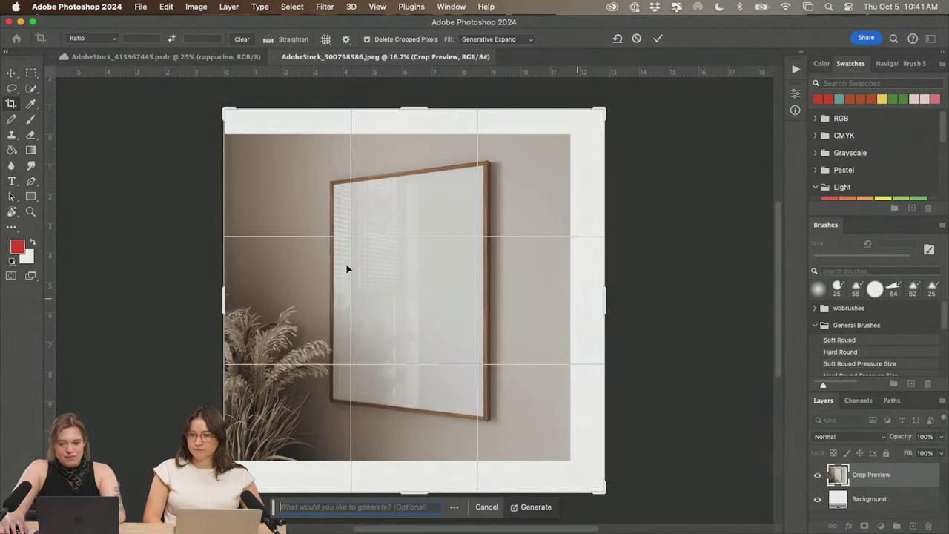
left_click_drag(218, 296, 204, 298)
- Switch to the browser and view the printable wall art thumbnails in the exploreandadorn Etsy shop, then return to Photoshop
key("super+Tab")
key("super+Tab")
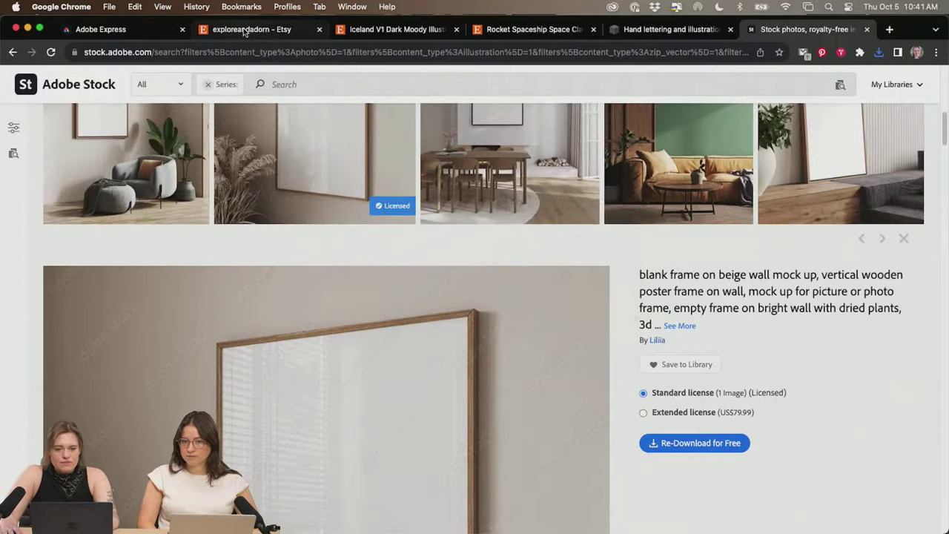
left_click(245, 30)
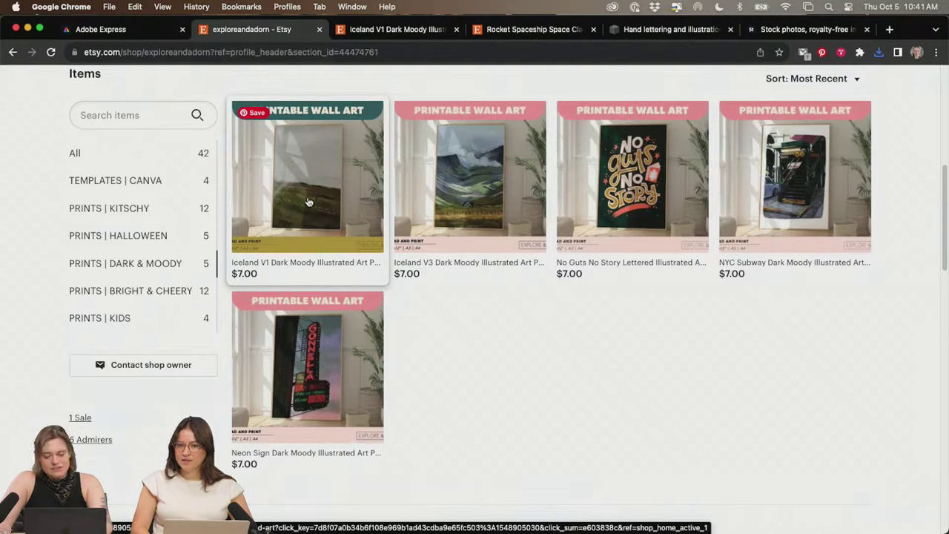
key("super+Tab")
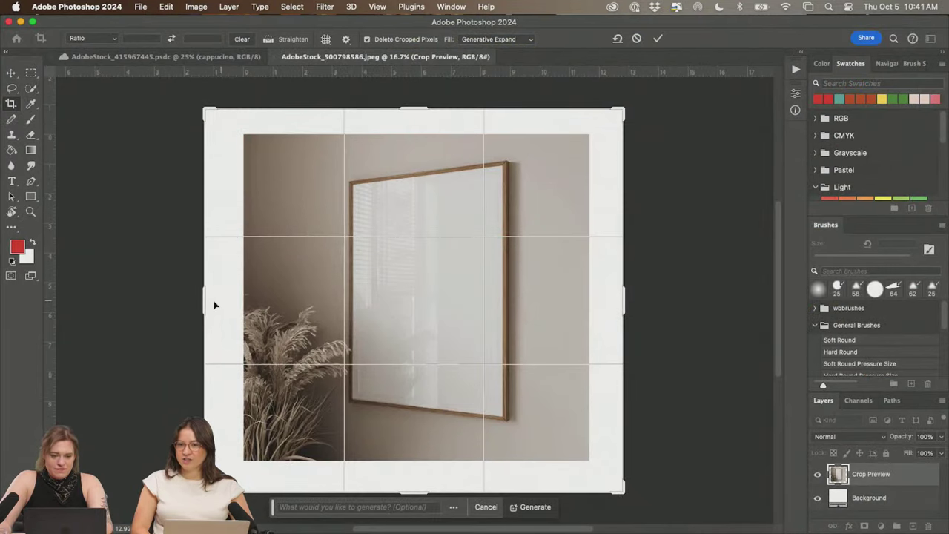
- Pull the crop's left edge slightly inward and generate the expanded surroundings without a prompt
left_click_drag(202, 304, 205, 304)
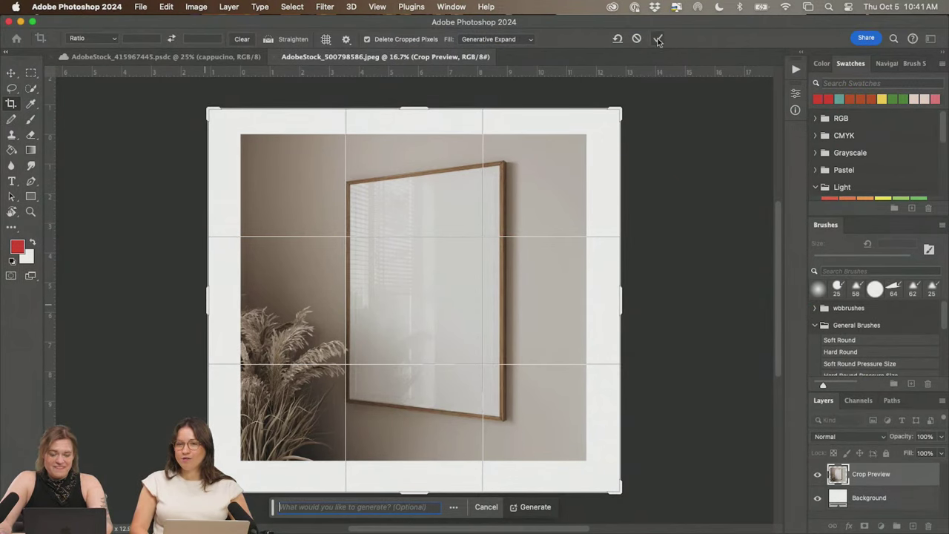
left_click(534, 508)
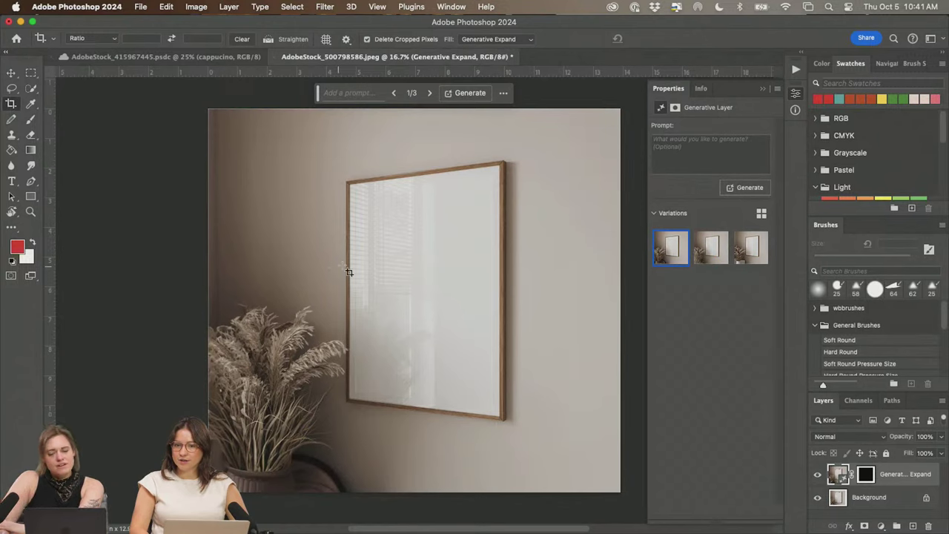
- Compare the three Generative Expand variations with each other and with the unexpanded photo, keeping the first variation
left_click(710, 253)
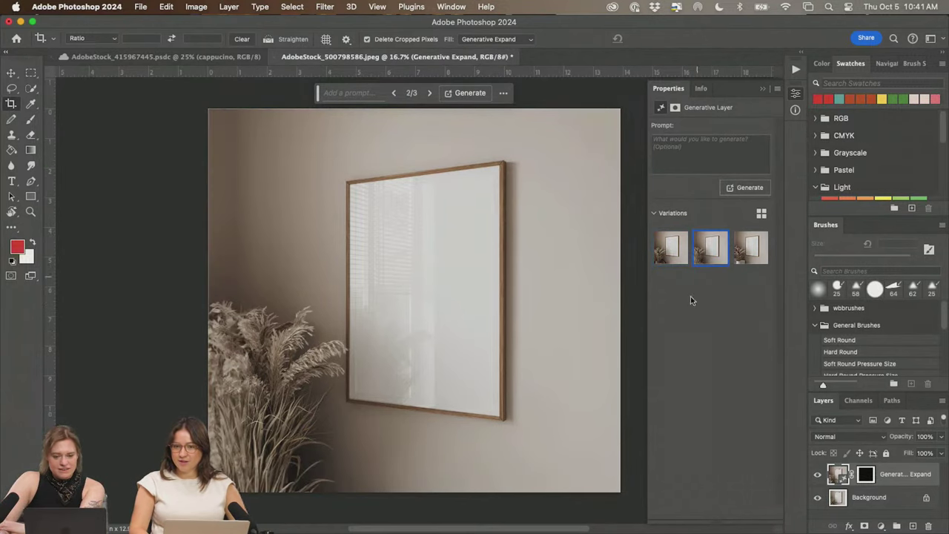
left_click(740, 254)
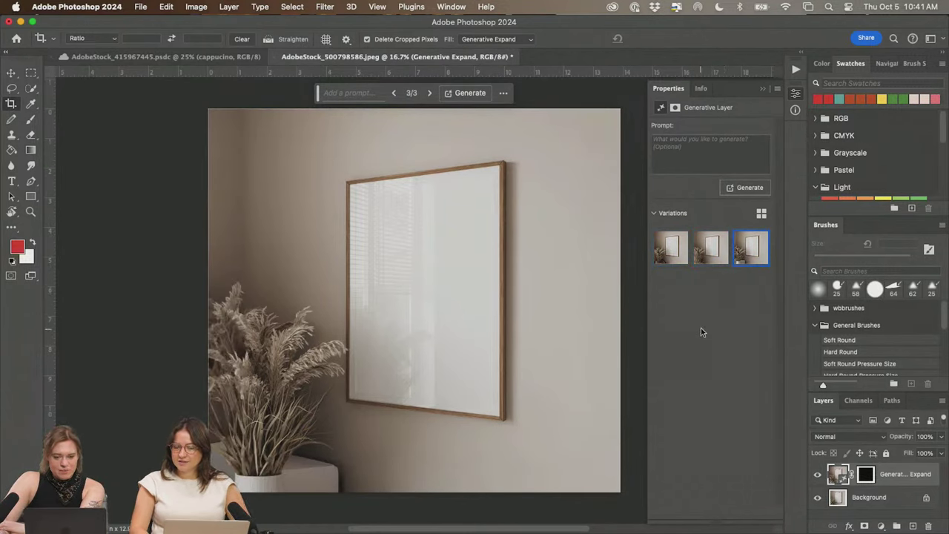
left_click(817, 474)
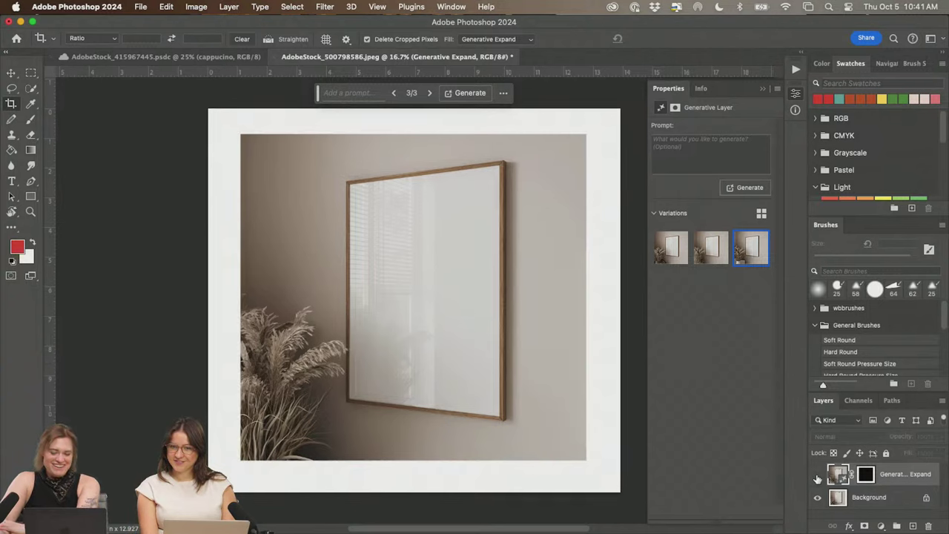
left_click(818, 475)
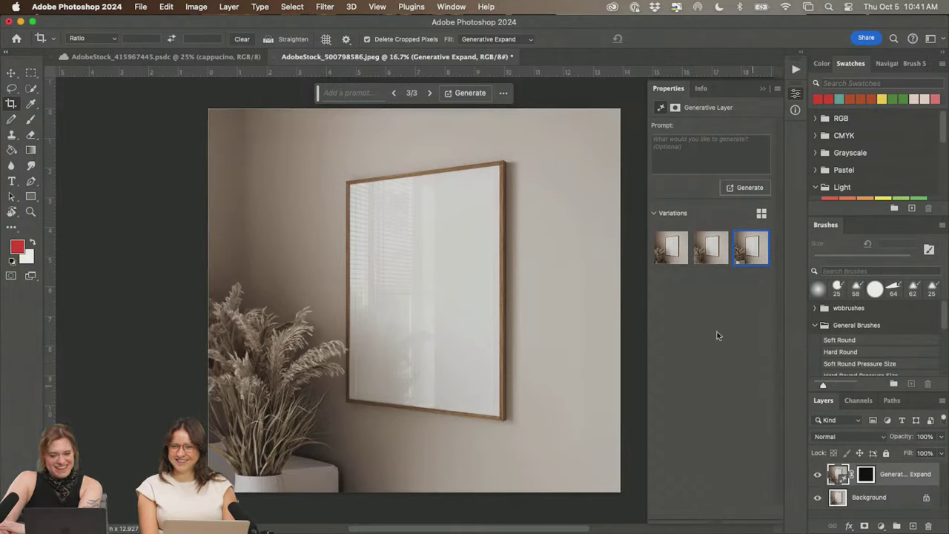
left_click(668, 251)
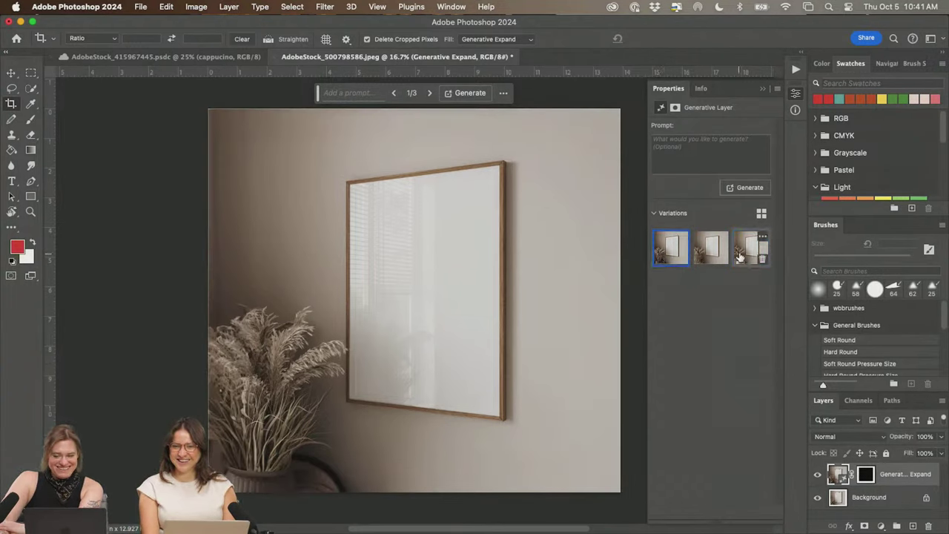
left_click(741, 255)
left_click(669, 252)
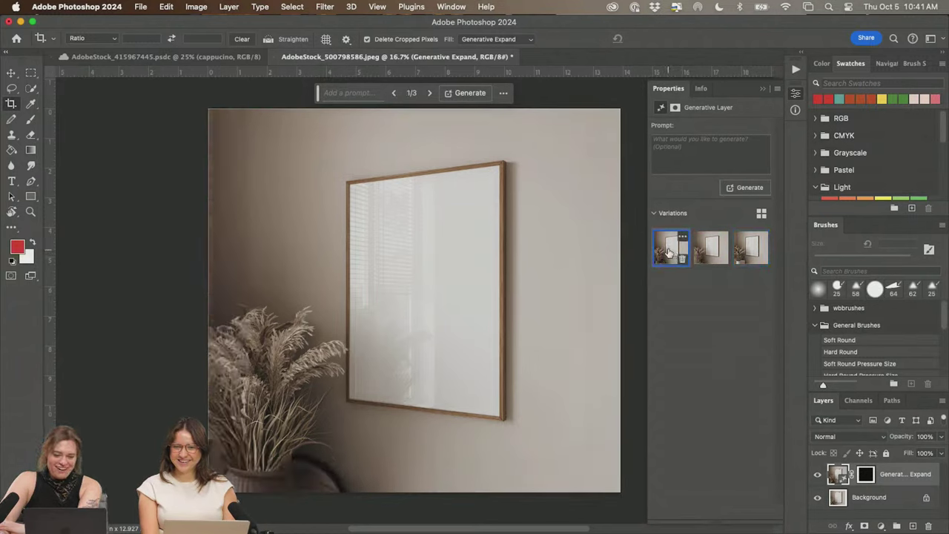
left_click(741, 253)
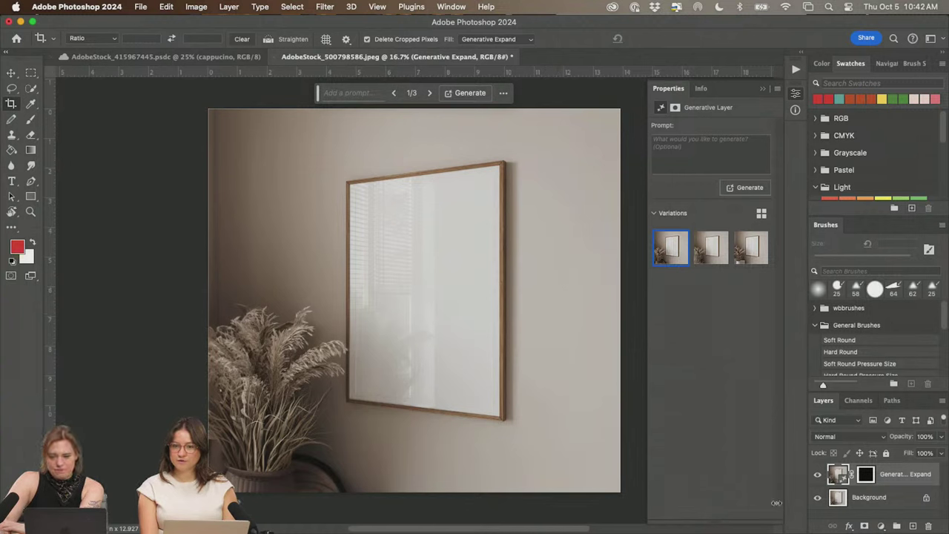
- Duplicate the Generative Expand and Background layers together
left_click(883, 497)
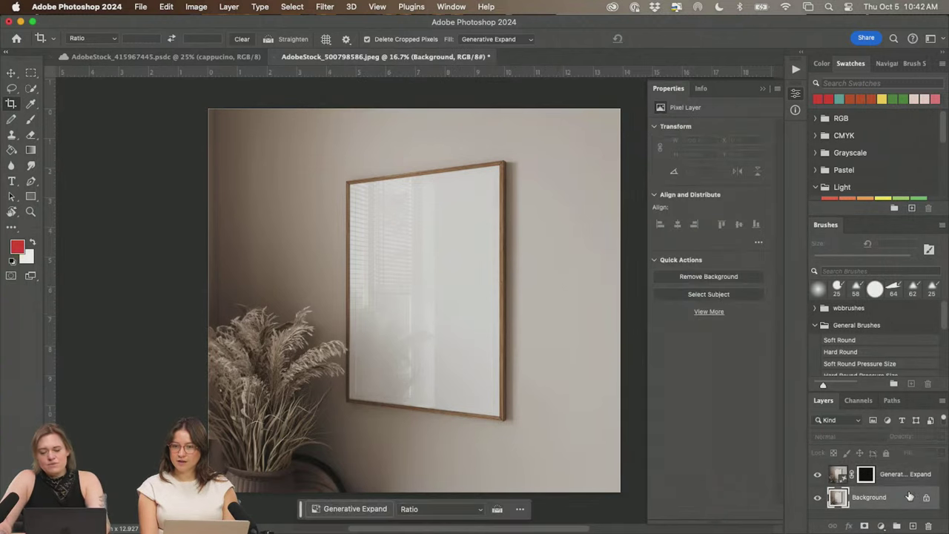
left_click(916, 481)
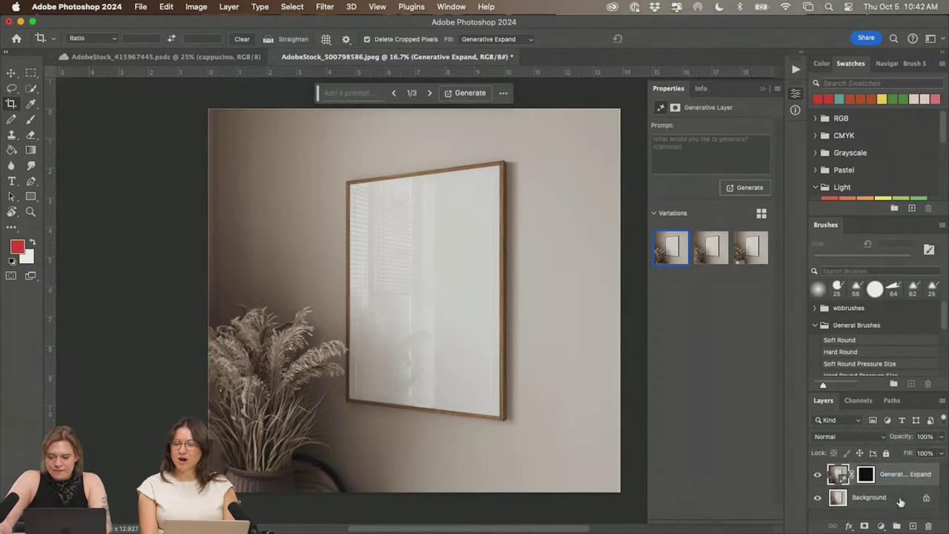
left_click(900, 497, "shift")
left_click_drag(906, 498, 912, 526)
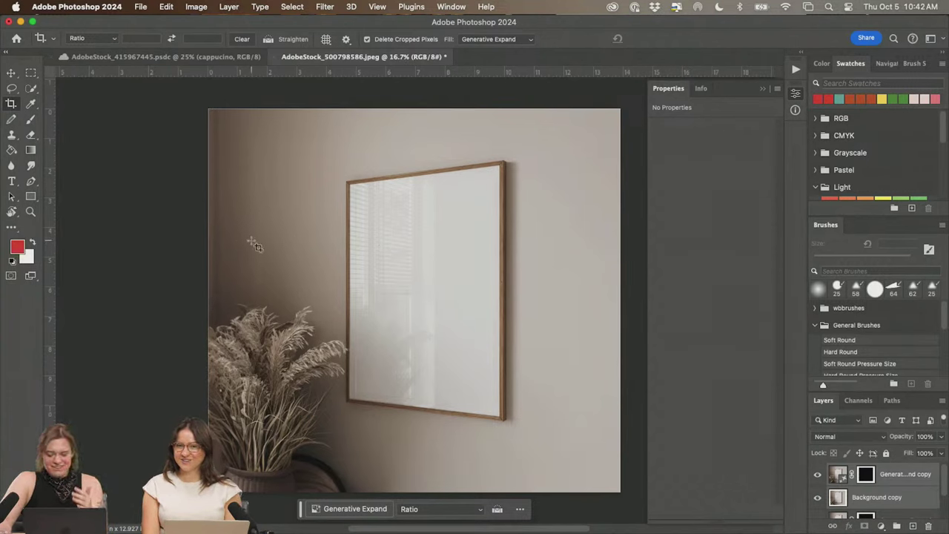
- Change to full screen mode with the menu bar, collapse the Properties panel and center the photo in the workspace
key("f")
scroll(487, 261, "right", 3)
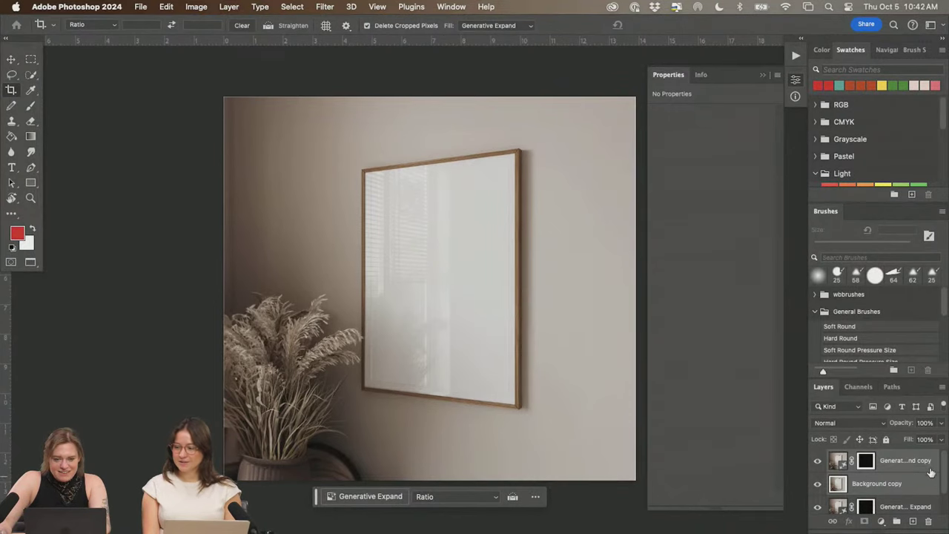
scroll(574, 314, "right", 3)
scroll(407, 255, "up", 5)
scroll(657, 474, "down", 5)
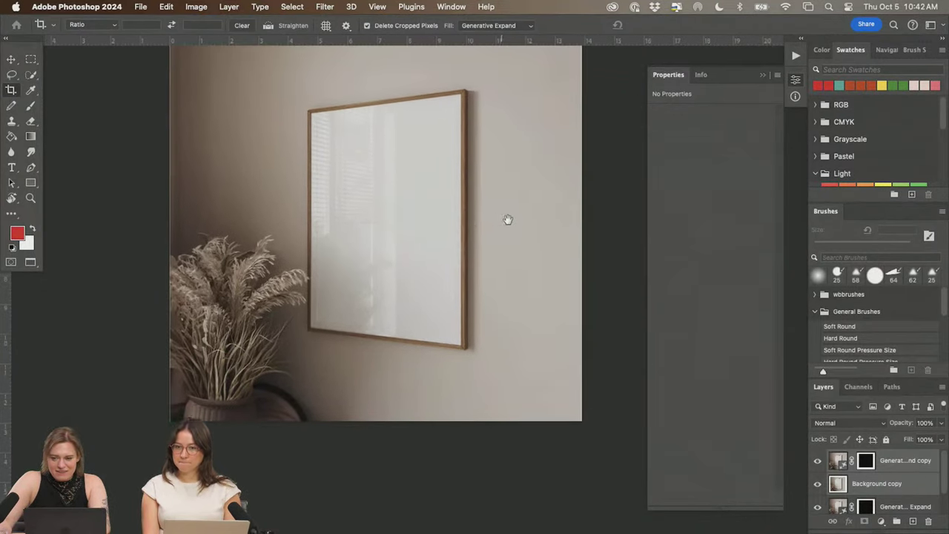
left_click(797, 80)
scroll(716, 159, "up", 5)
scroll(695, 214, "down", 1)
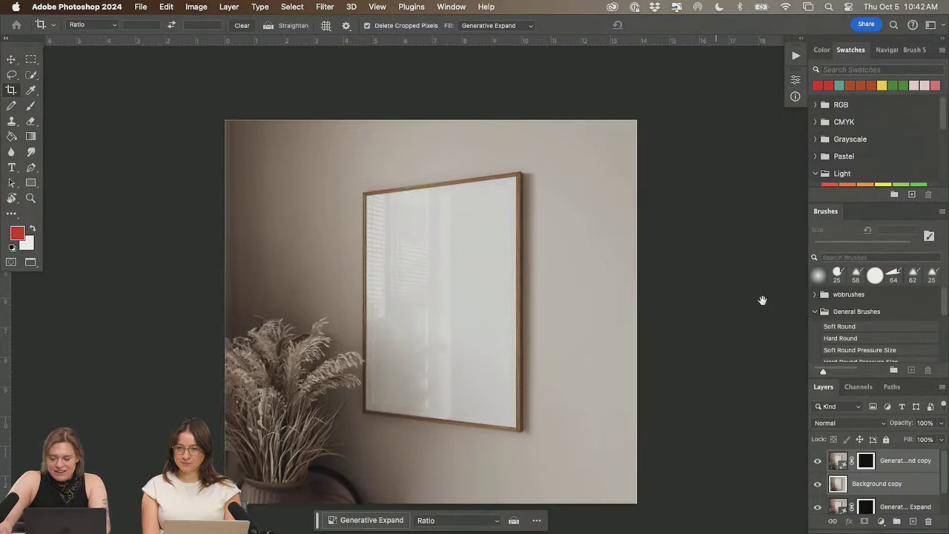
- Merge the two duplicated layers into one and hide the original Generative Expand layer
right_click(904, 479)
scroll(875, 470, "down", 2)
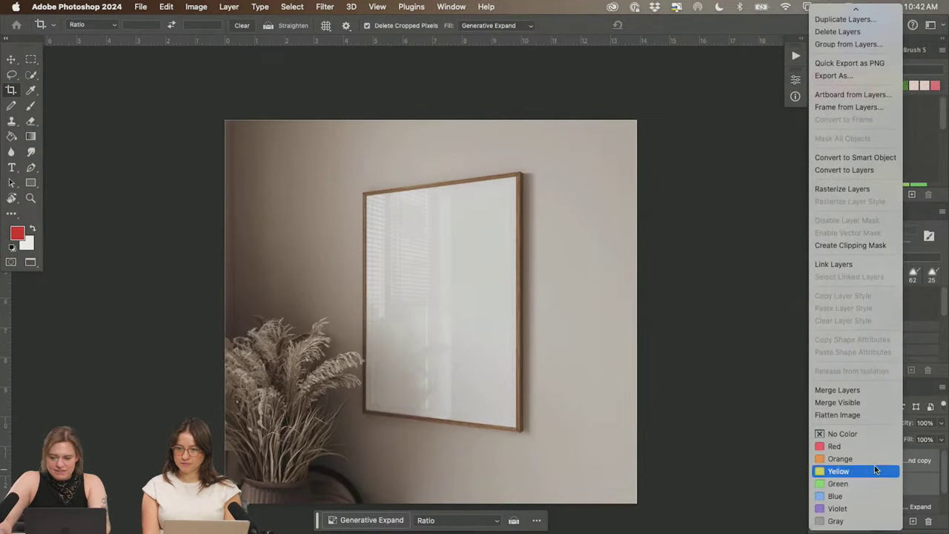
left_click(872, 387)
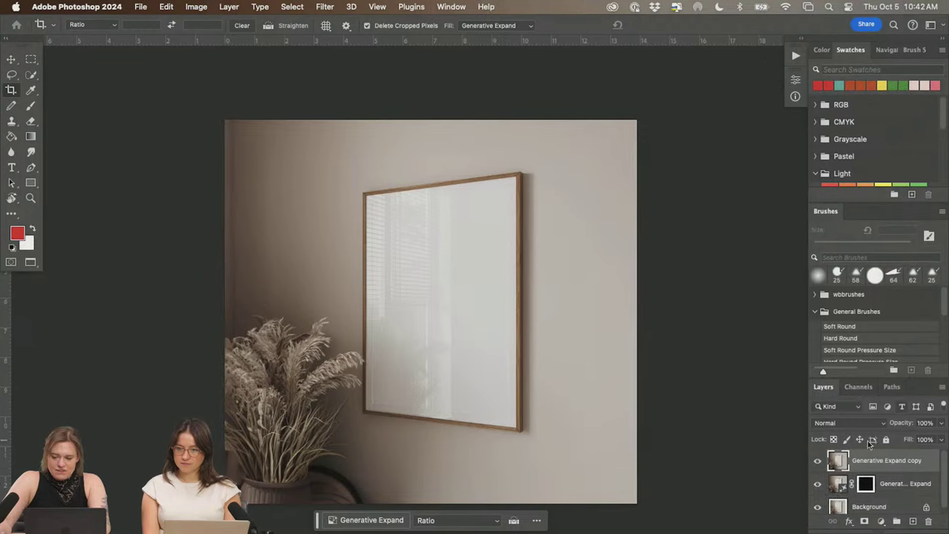
left_click(817, 484)
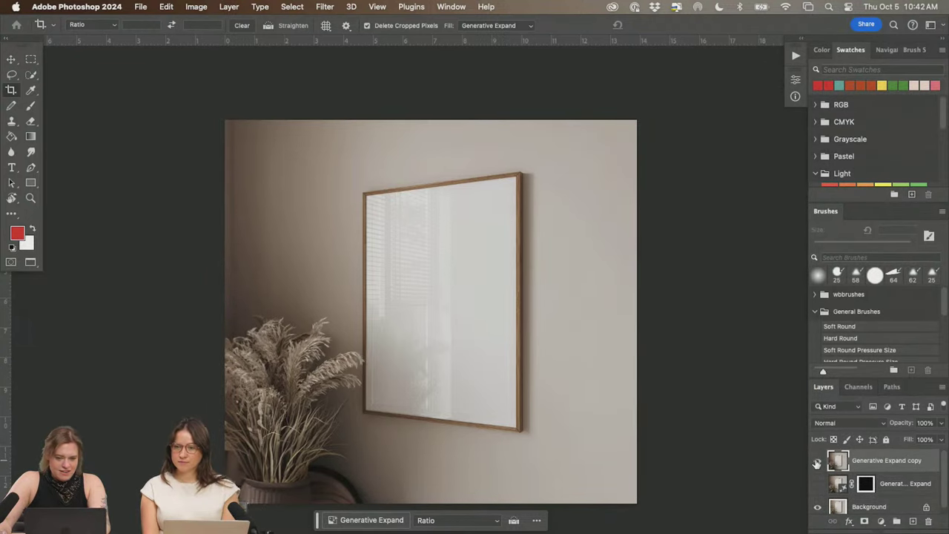
- Examine the blank frame up close, especially the faint mat edge inside the glass near its upper-right corner
key("z")
left_click_drag(444, 236, 478, 231)
key("c")
left_click_drag(496, 284, 509, 341)
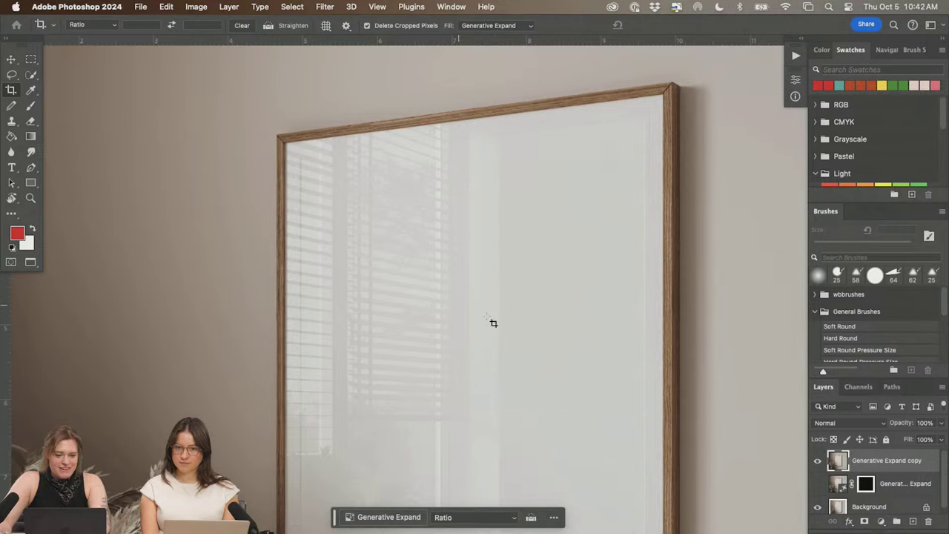
left_click(604, 194)
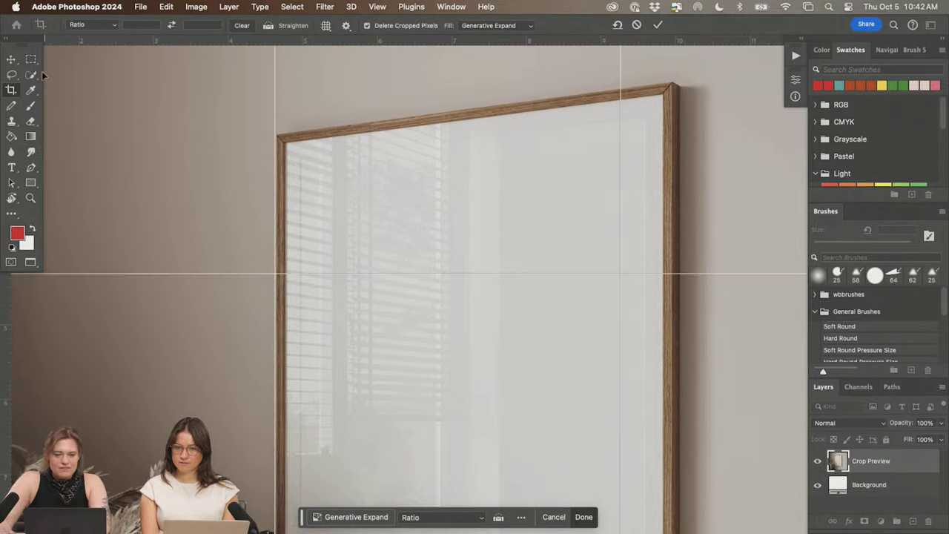
key("Return")
key("z")
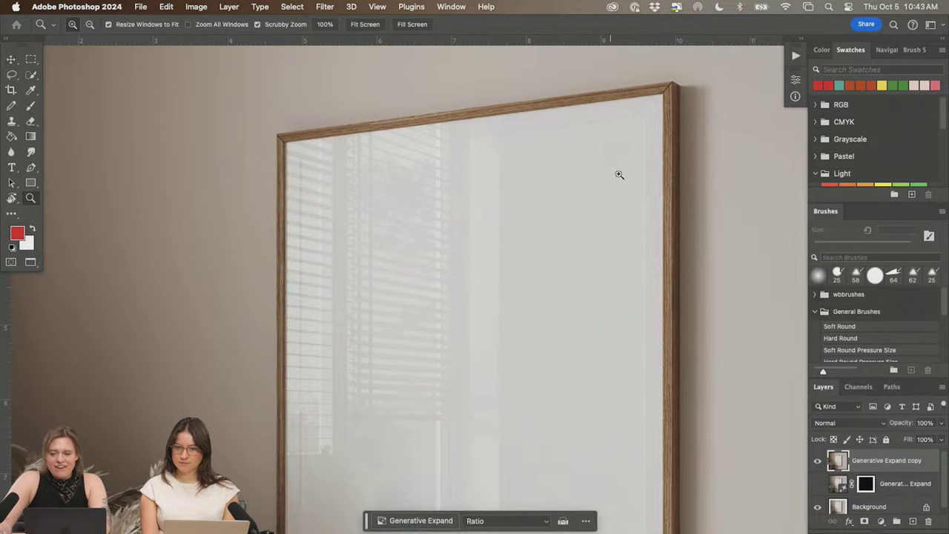
left_click_drag(625, 131, 549, 178)
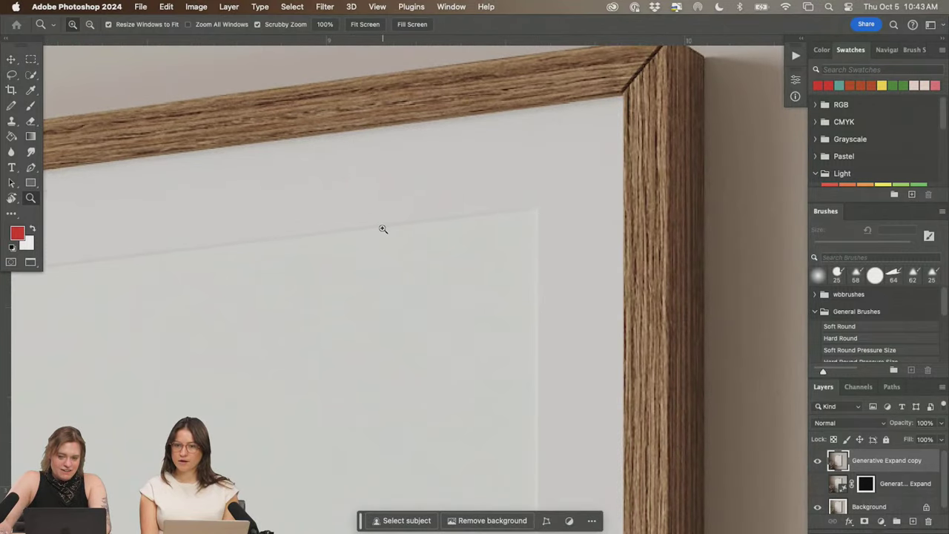
left_click_drag(430, 244, 449, 190)
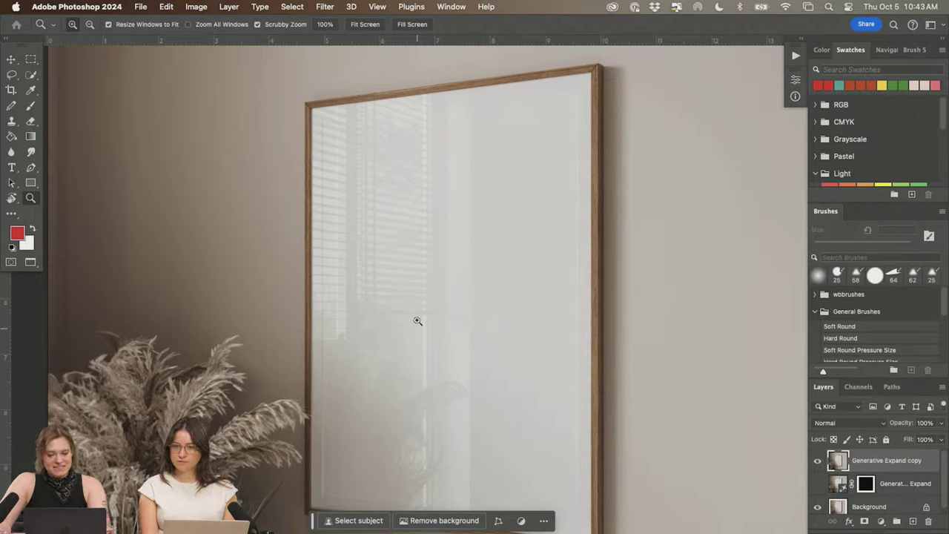
scroll(417, 311, "down", 2)
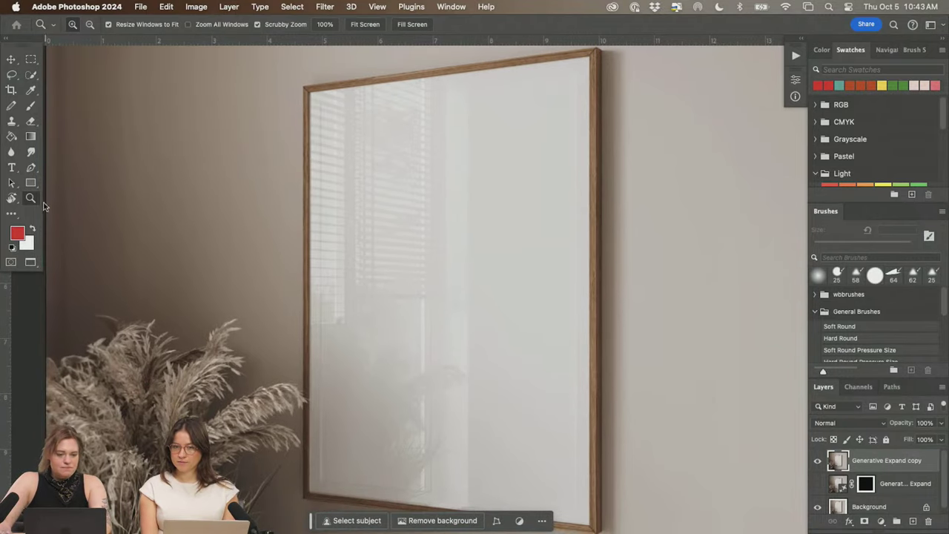
- Draw a rectangle shape about 1374 × 2035 px over the blank area inside the frame
key("b")
left_click(11, 214)
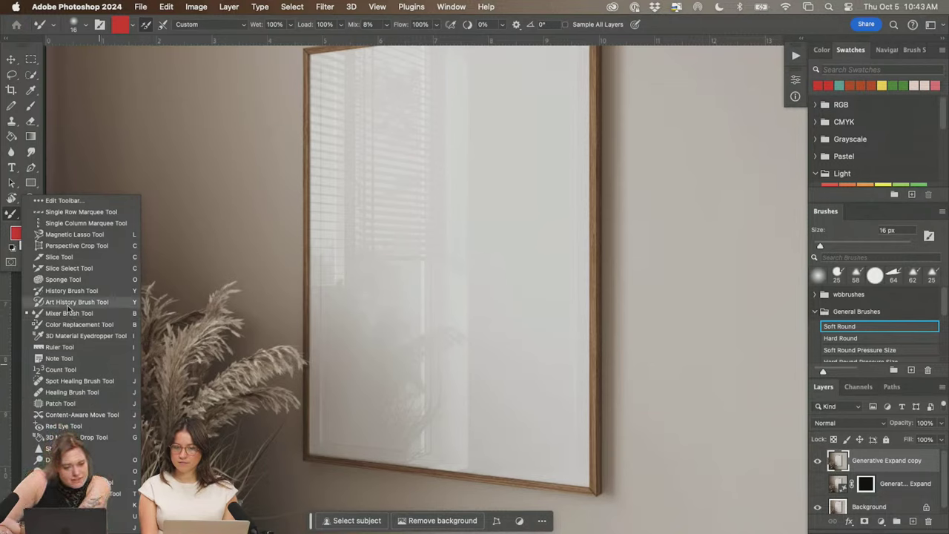
left_click(31, 182)
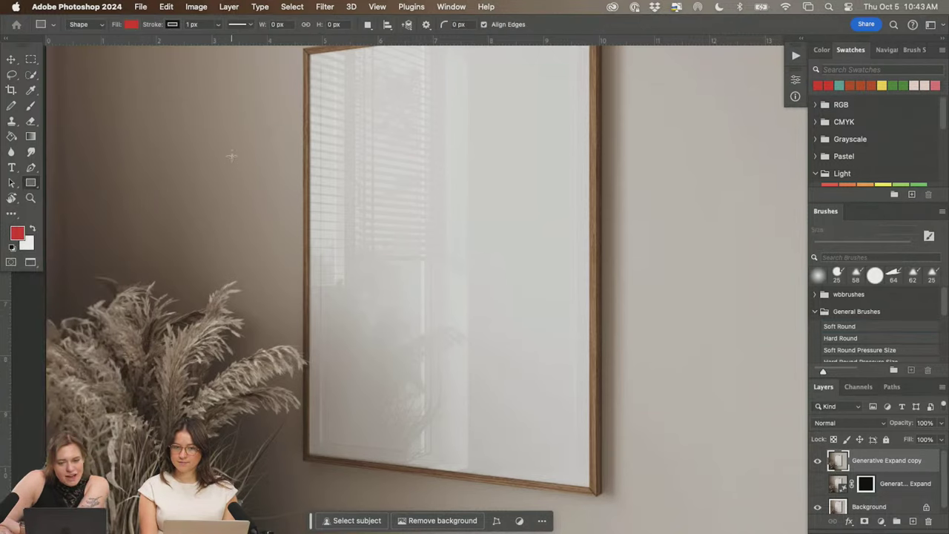
left_click_drag(329, 112, 329, 150)
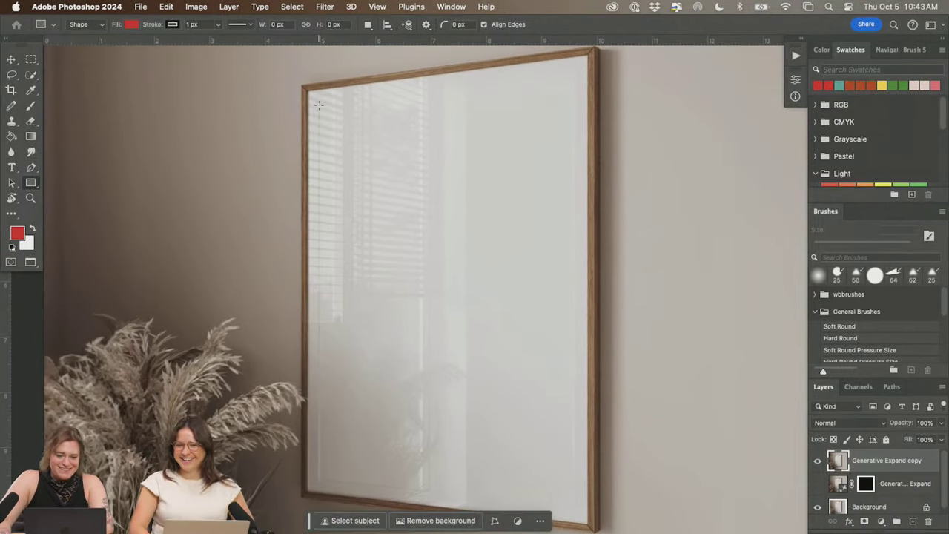
left_click_drag(319, 105, 571, 480)
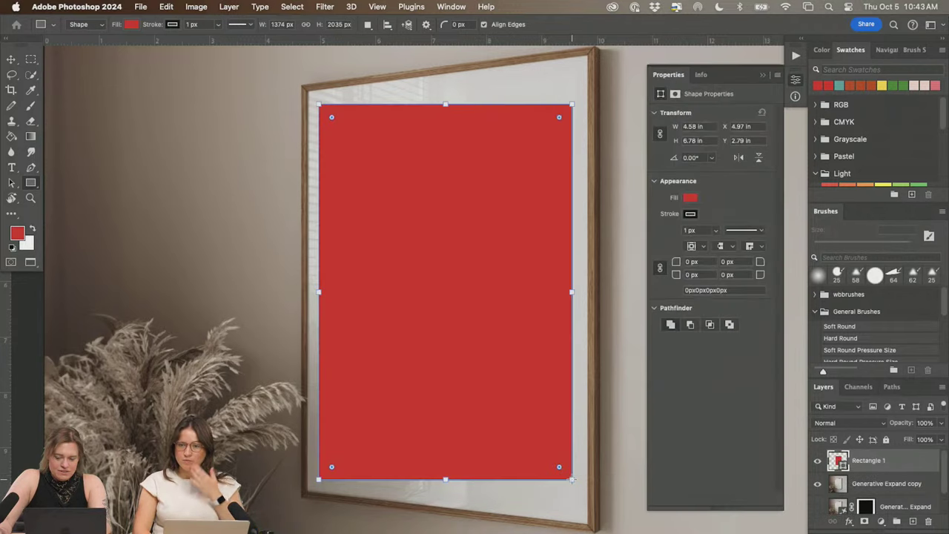
- Fill the rectangle with the pale off-white recently used color and remove its stroke
left_click(690, 198)
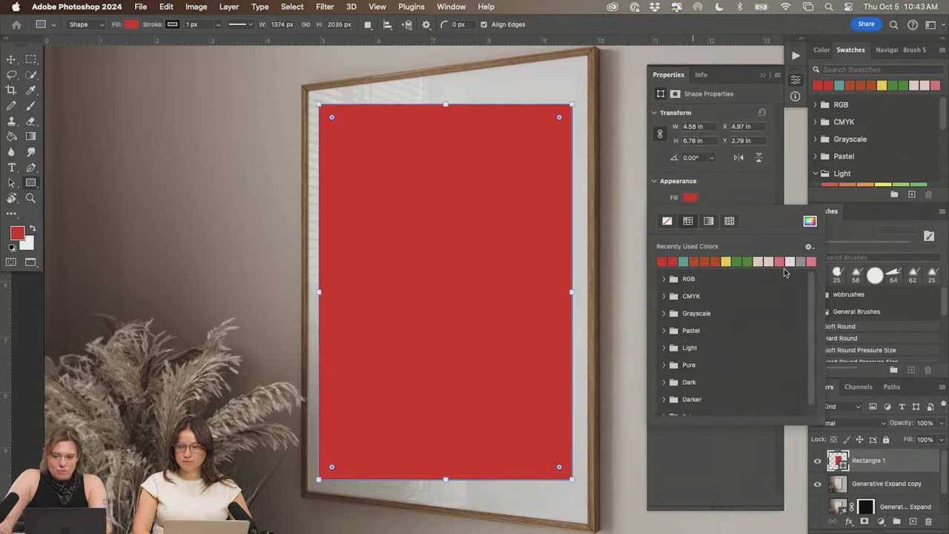
left_click(790, 261)
left_click(747, 198)
left_click(690, 213)
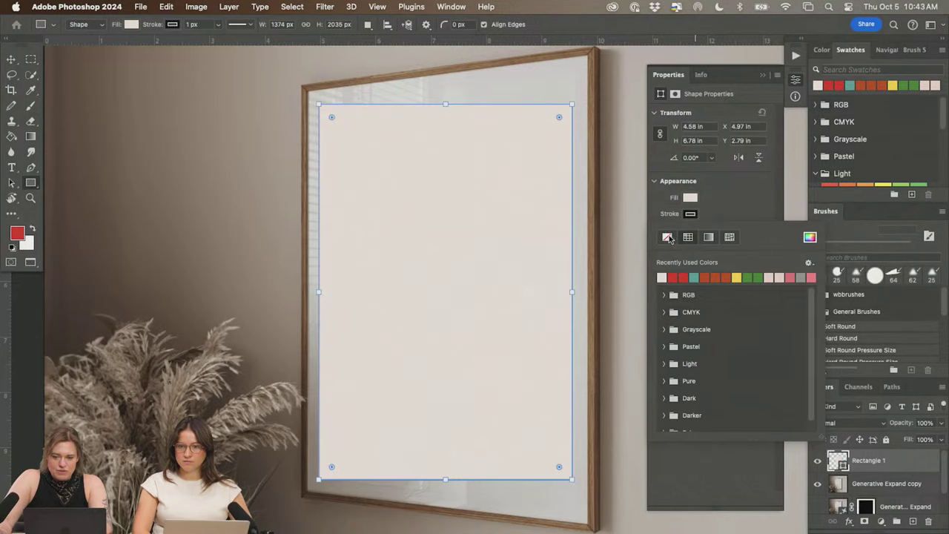
left_click(671, 237)
left_click(690, 214)
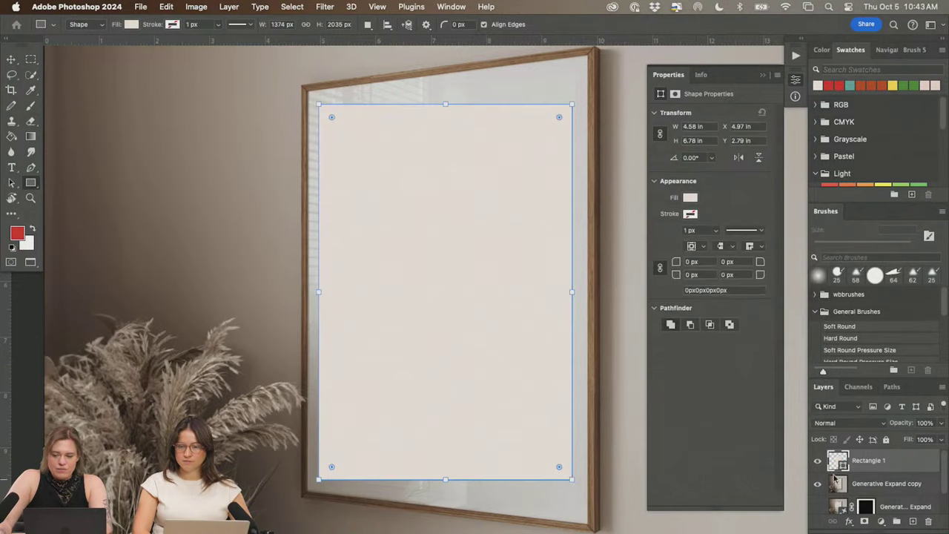
- Convert the rectangle layer to a smart object and set its blend mode to Linear Burn
right_click(914, 461)
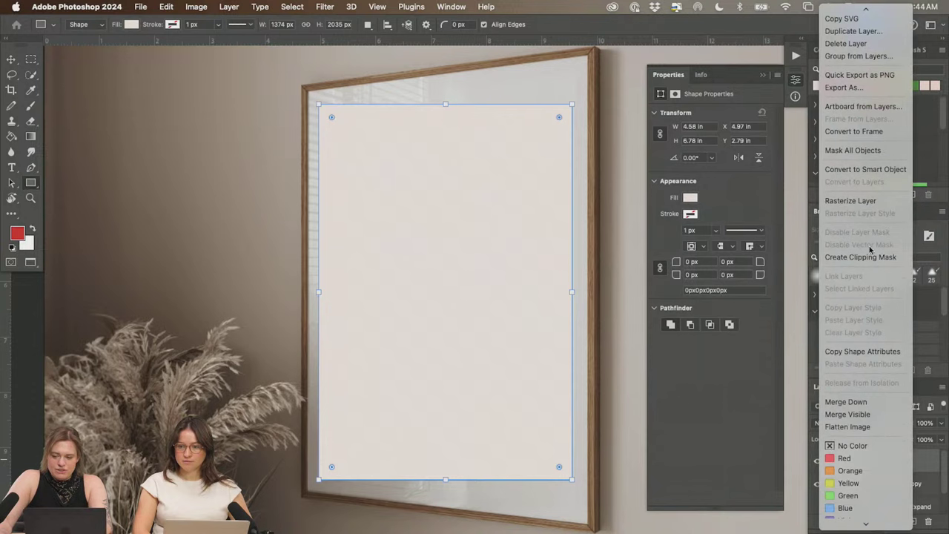
left_click(868, 169)
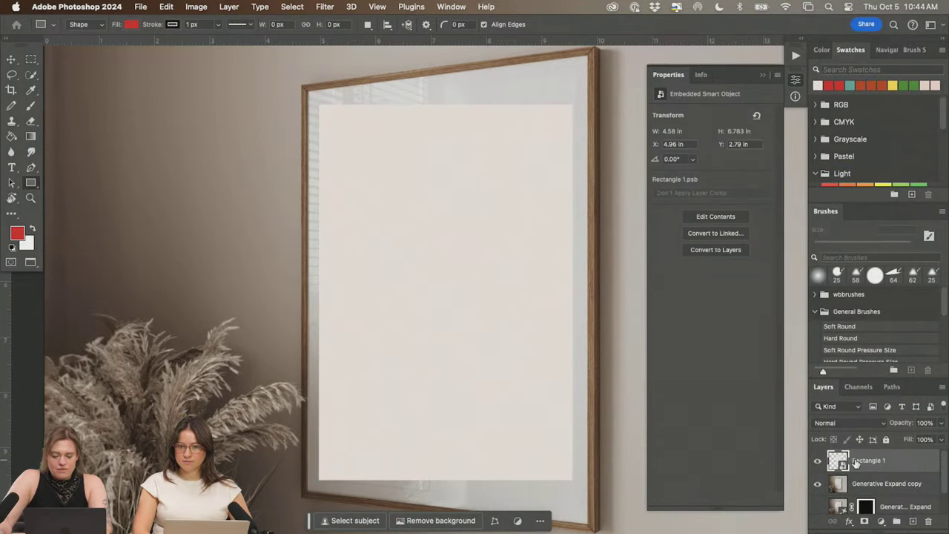
left_click(848, 424)
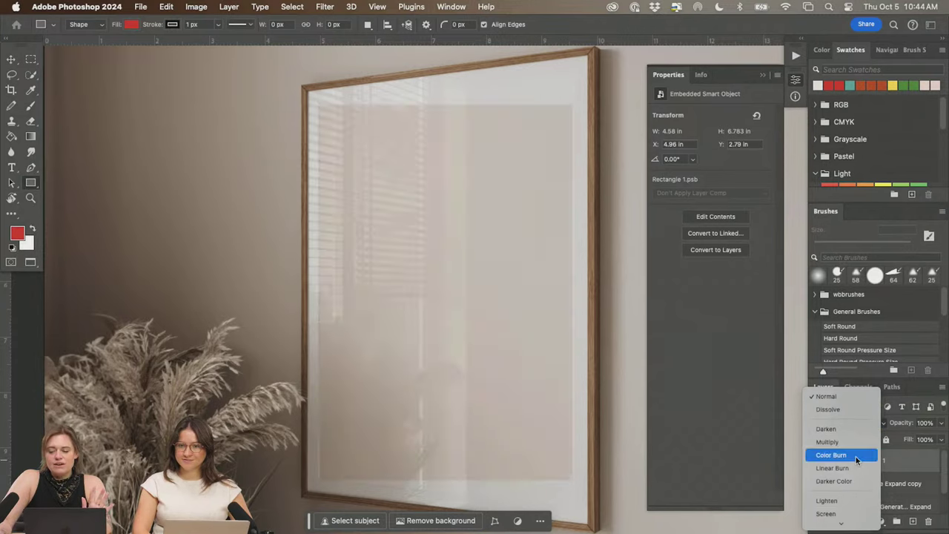
left_click(856, 468)
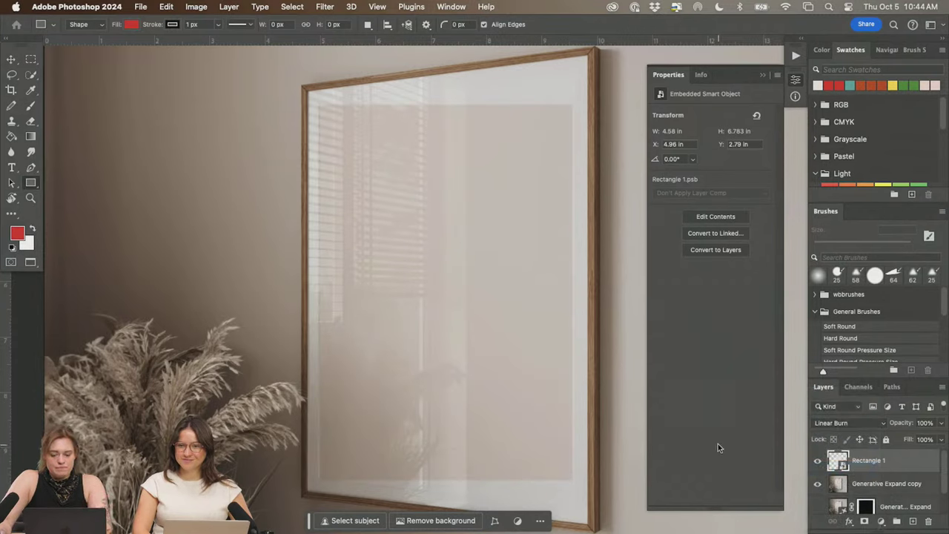
- Free-transform the smart object, distorting its two right corners to match the mat's edge inside the frame
key("v")
key("super+t")
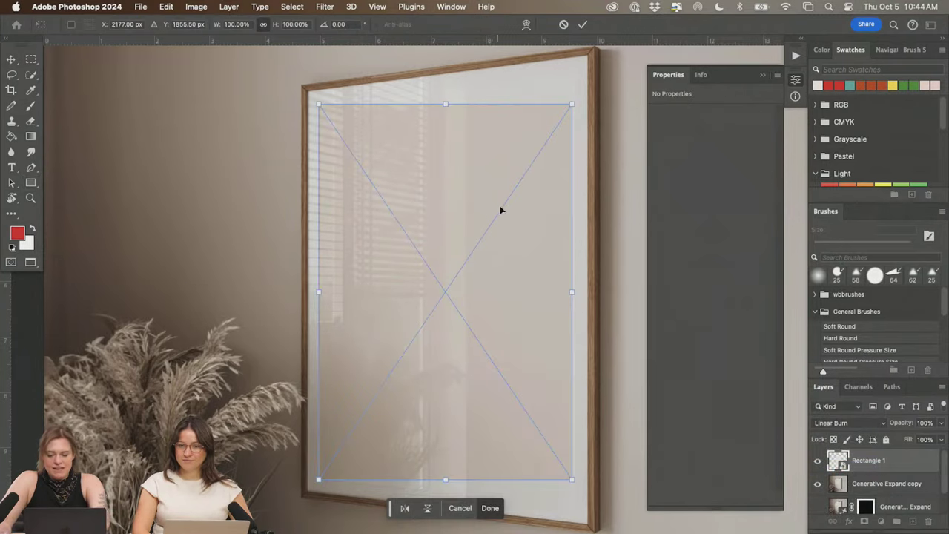
key("super+equal")
key("super+equal")
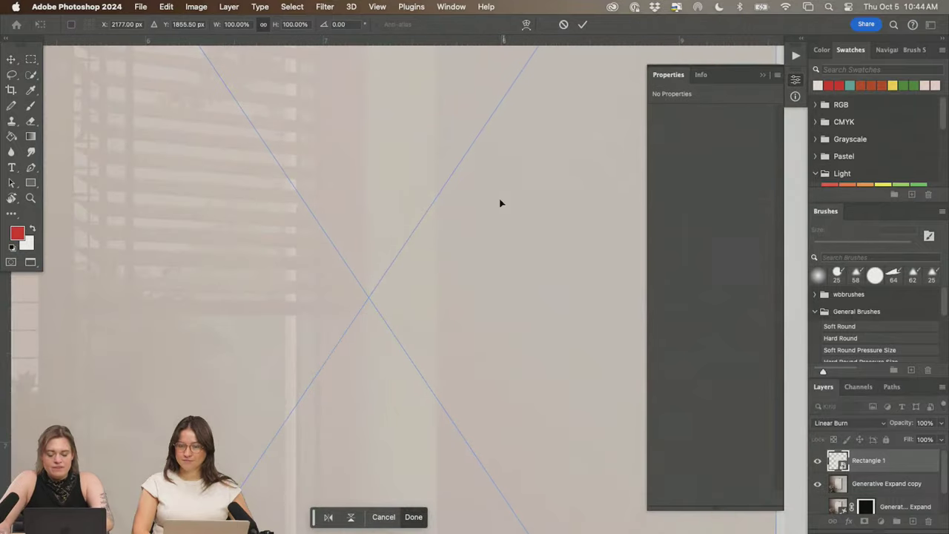
key("super+minus")
key("super+minus")
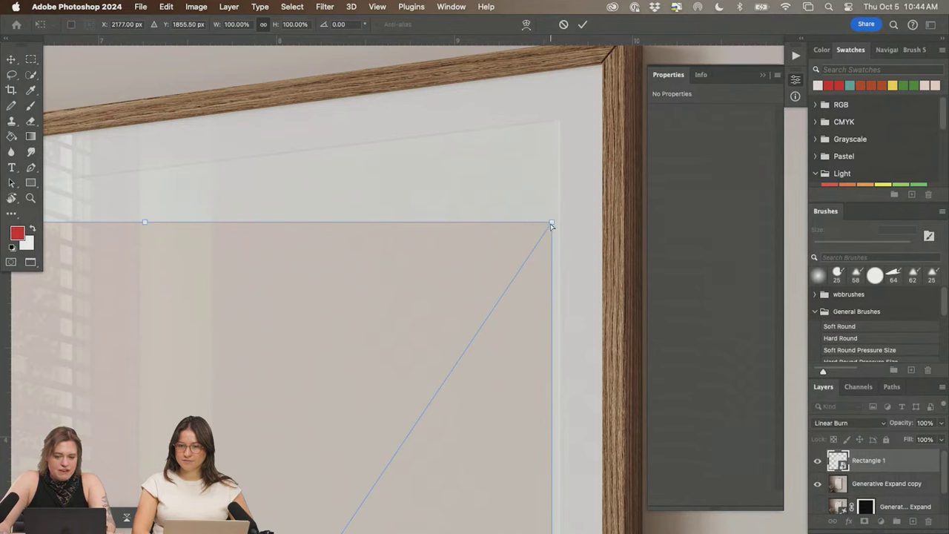
left_click_drag(551, 227, 558, 120)
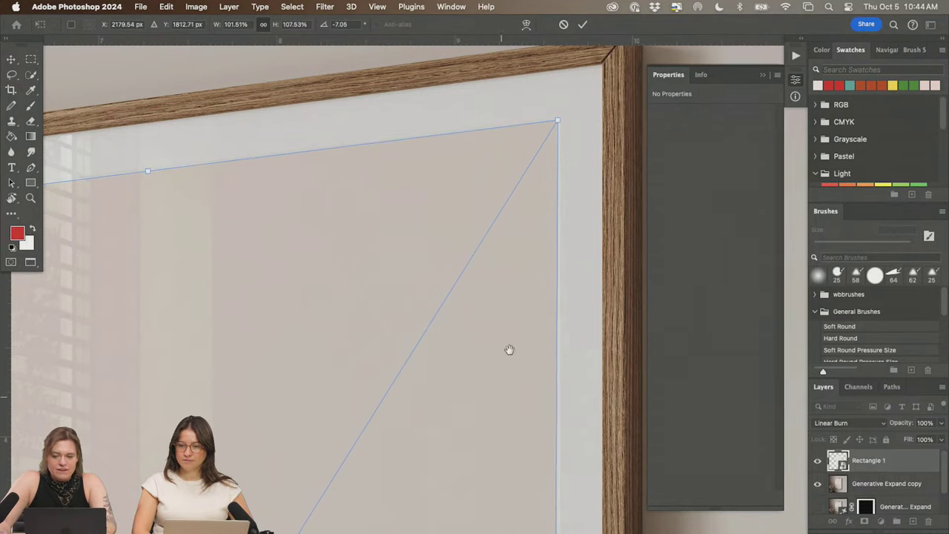
left_click_drag(510, 349, 443, 118)
scroll(635, 257, "down", 5)
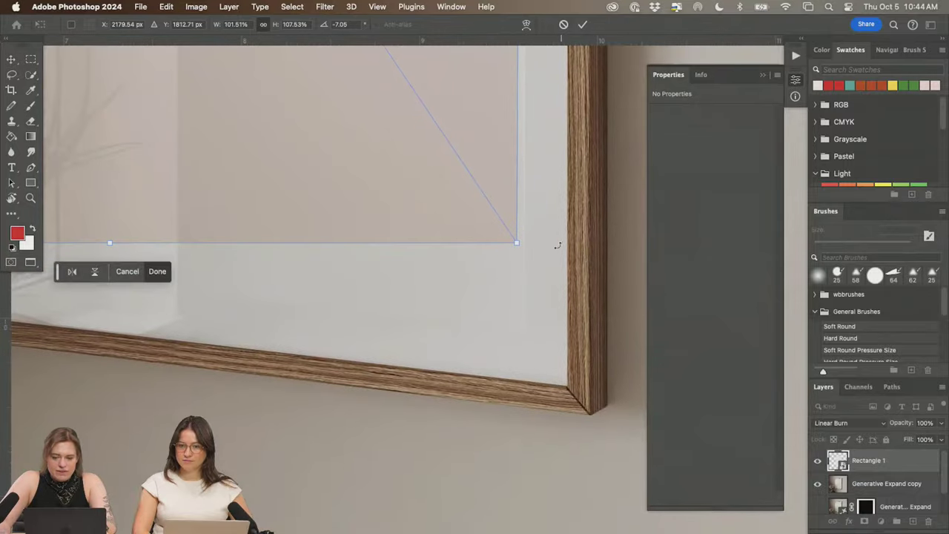
left_click_drag(517, 244, 524, 332)
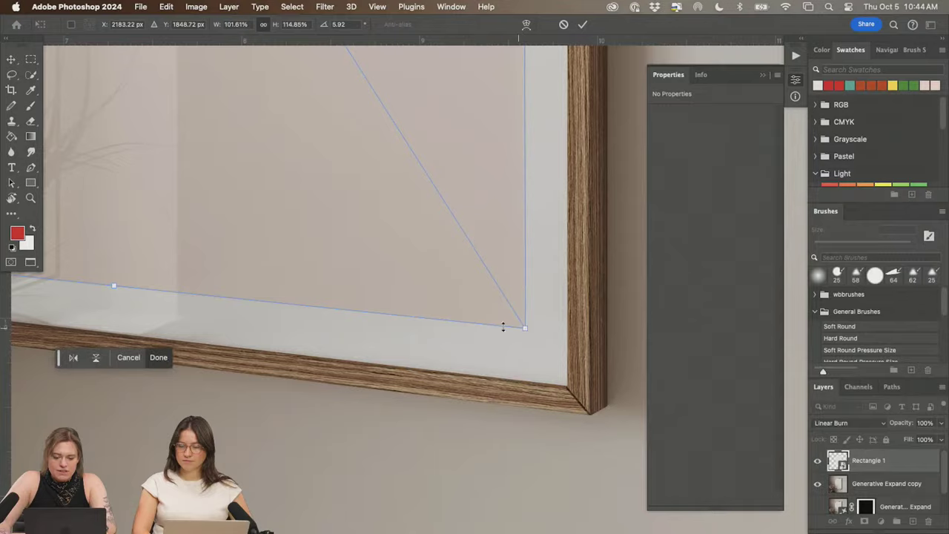
- Distort the smart object's two left corners to line up with the mat's edge and apply the transform
left_click_drag(440, 280, 729, 314)
scroll(729, 314, "left", 10)
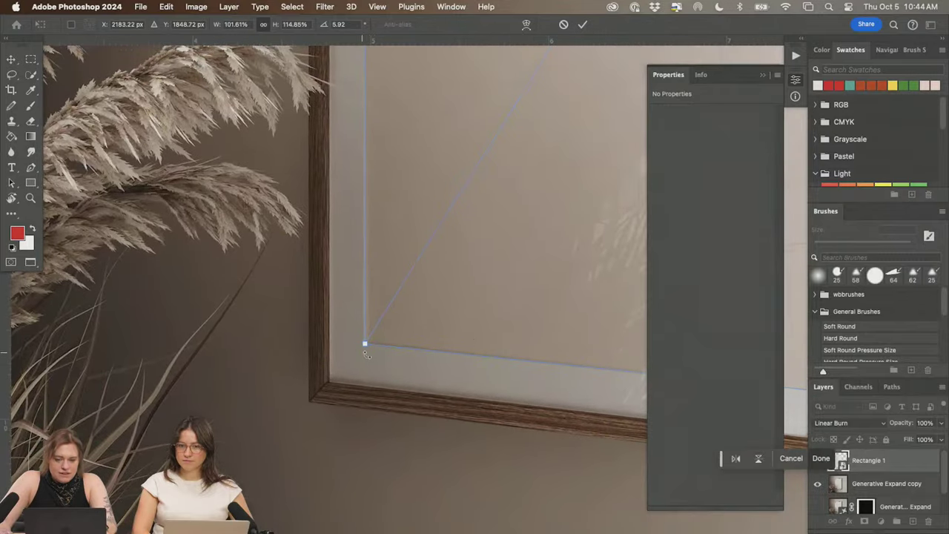
mouse_move(366, 346)
left_mouse_down()
mouse_move(376, 332)
mouse_move(366, 339)
left_mouse_up()
scroll(413, 215, "up", 10)
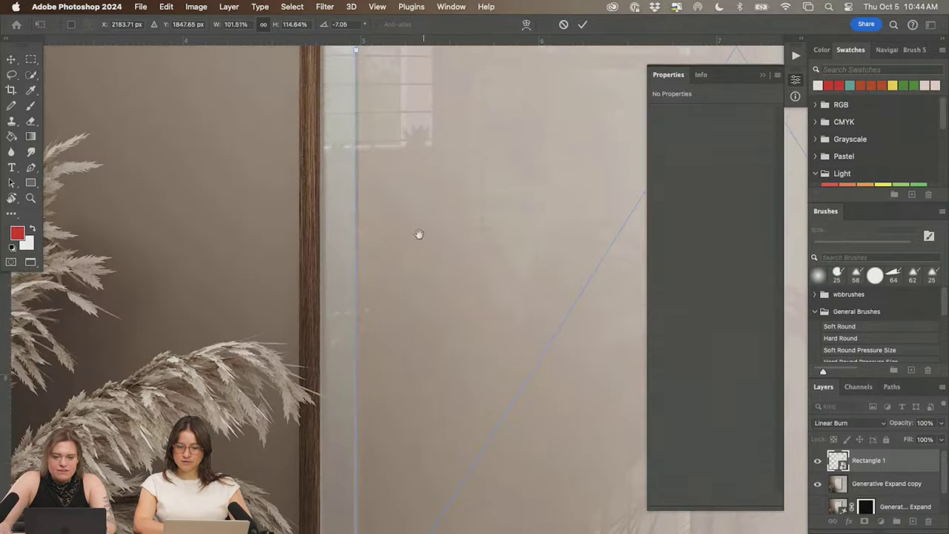
scroll(420, 308, "up", 10)
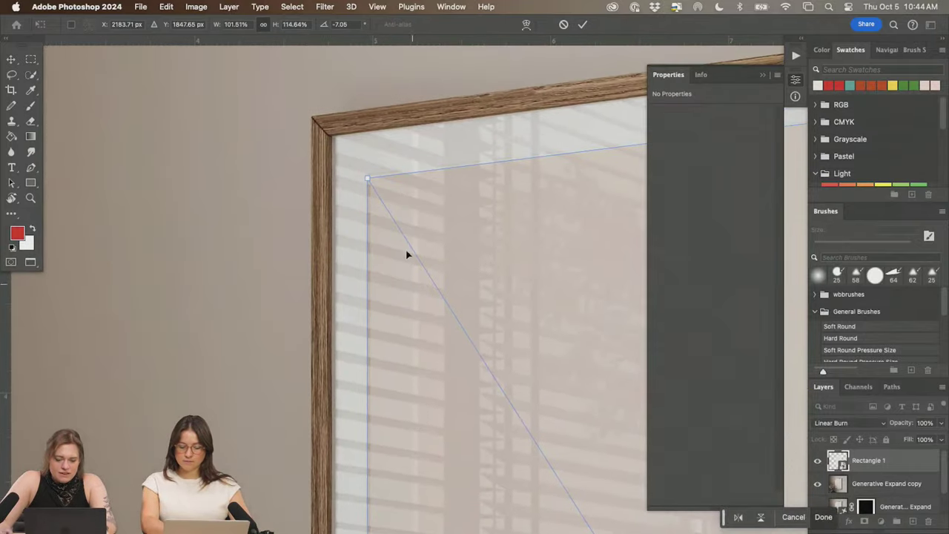
left_click_drag(368, 180, 371, 179)
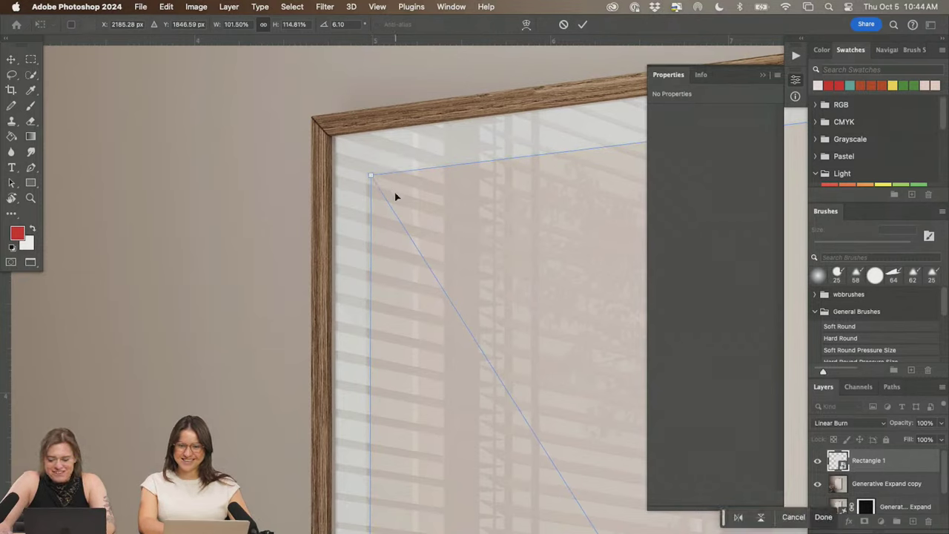
key("Return")
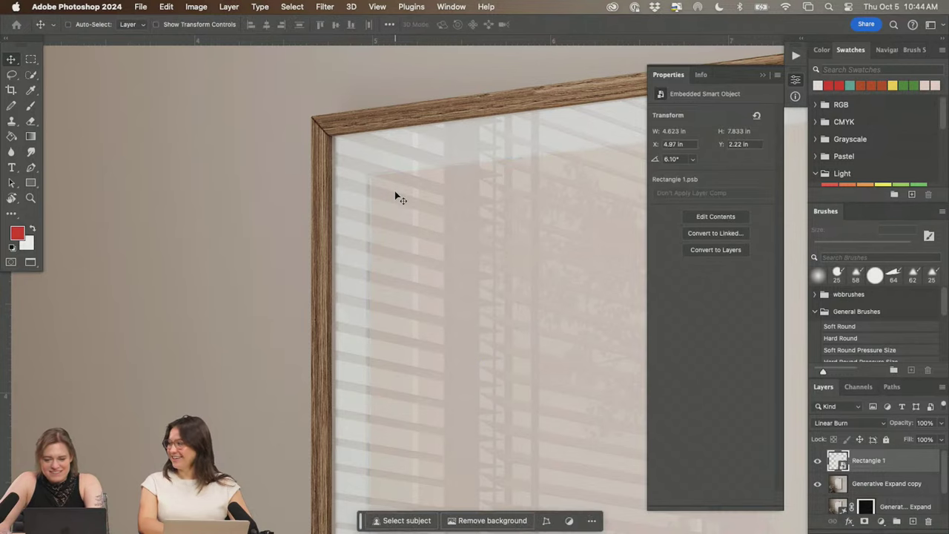
- Rename the rectangle smart object layer to ART GOES HERE
key("super+0")
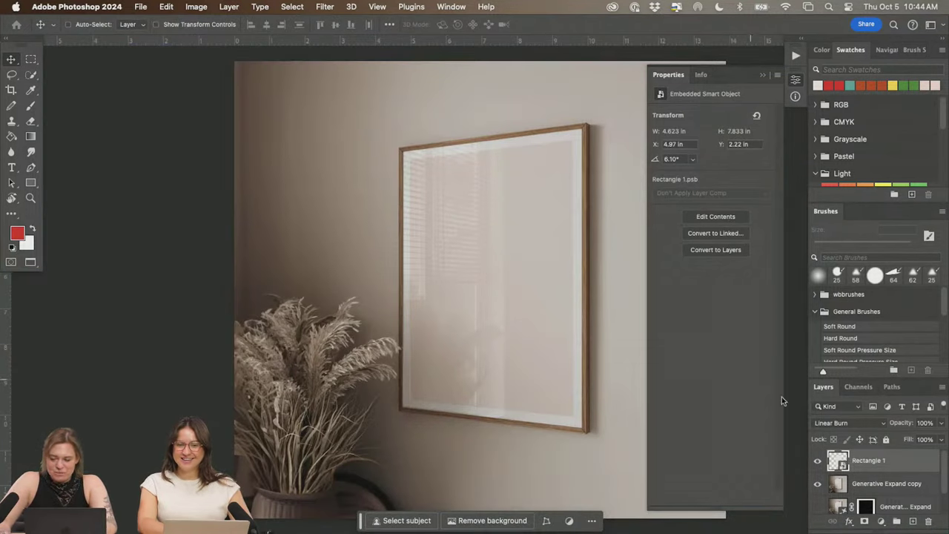
double_click(875, 460)
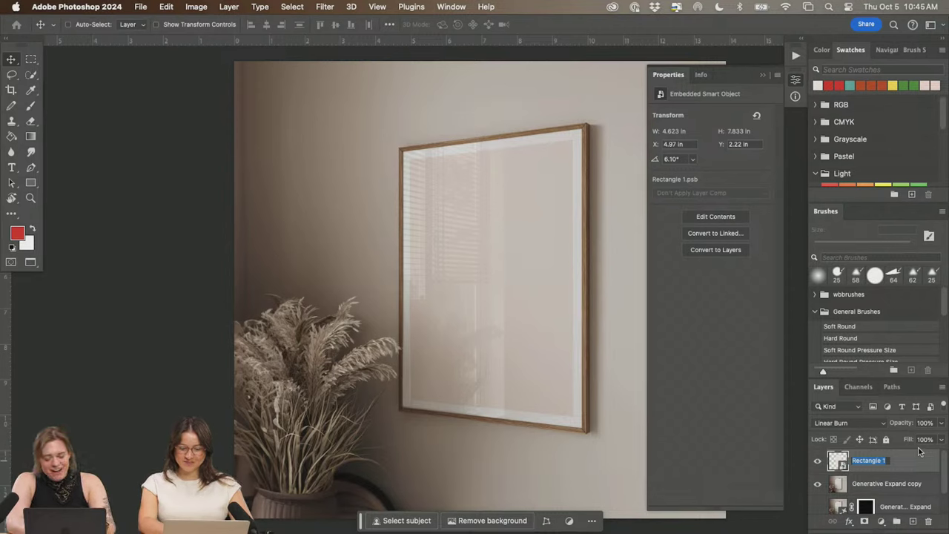
type("ART G")
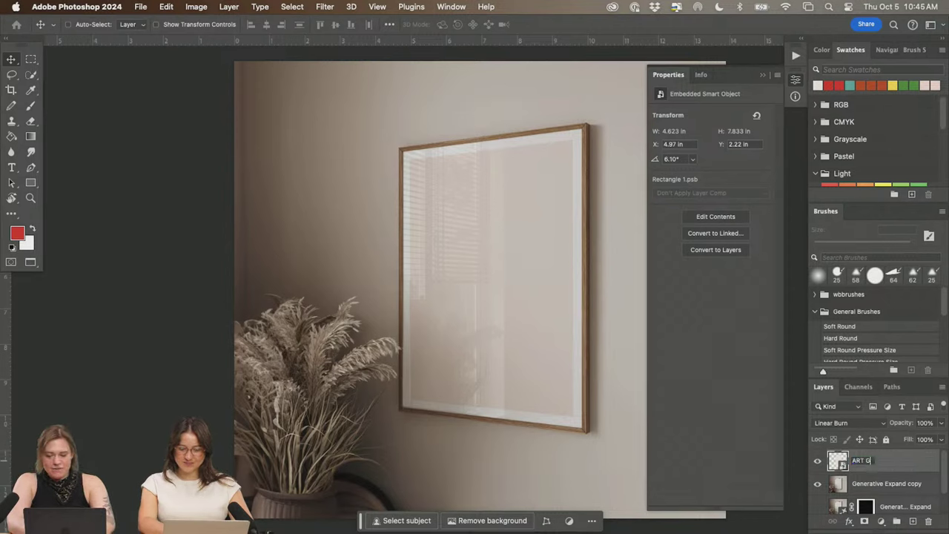
type("OES HERE")
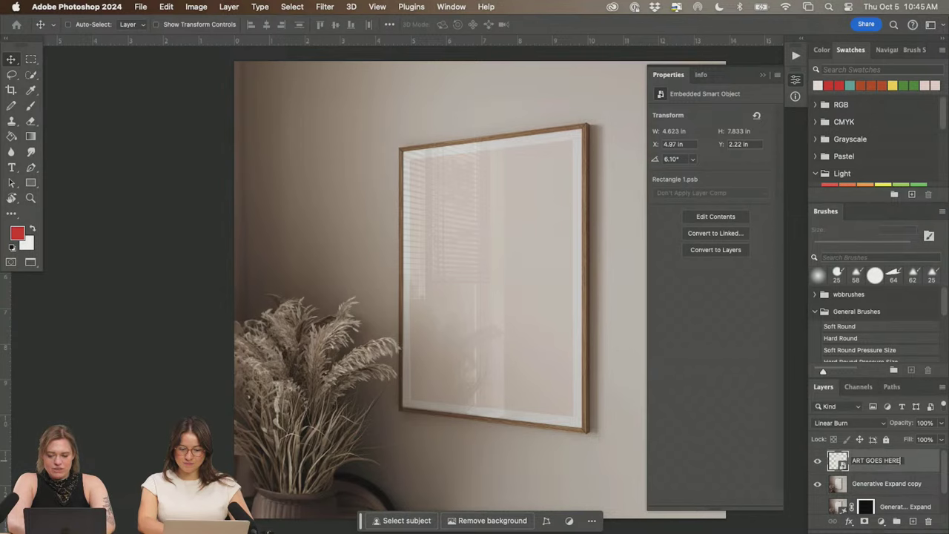
key("Return")
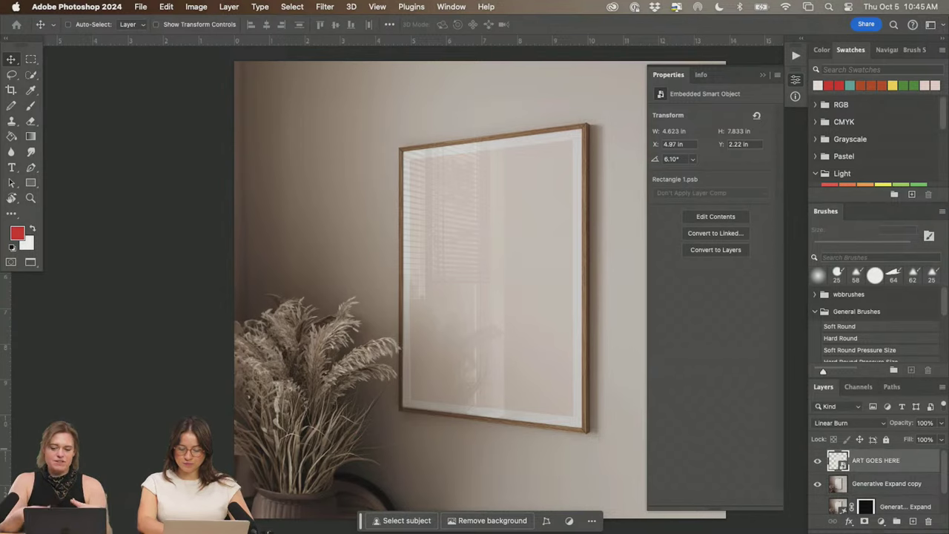
- Open the contents of the ART GOES HERE smart object and switch to the 001 STOCK folder in Finder
double_click(839, 461)
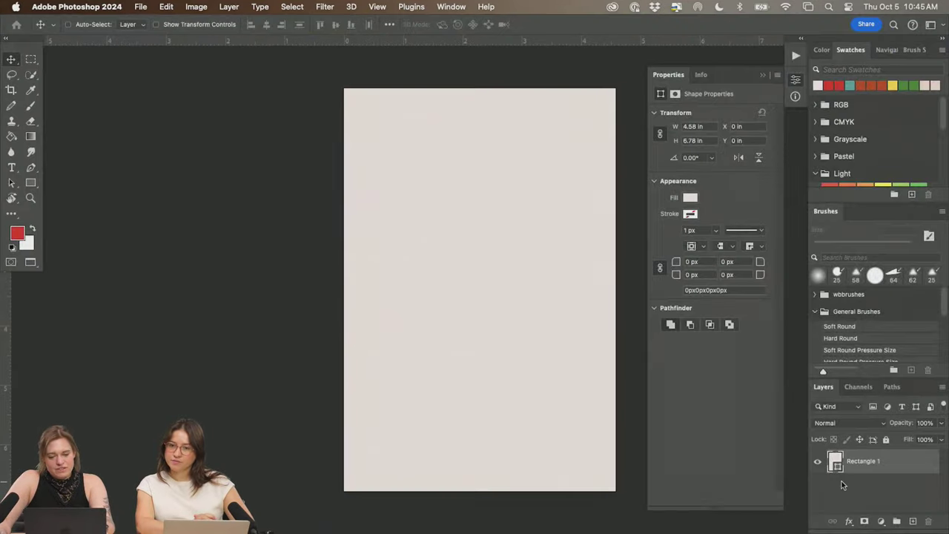
key("super+Tab")
key("super+Tab")
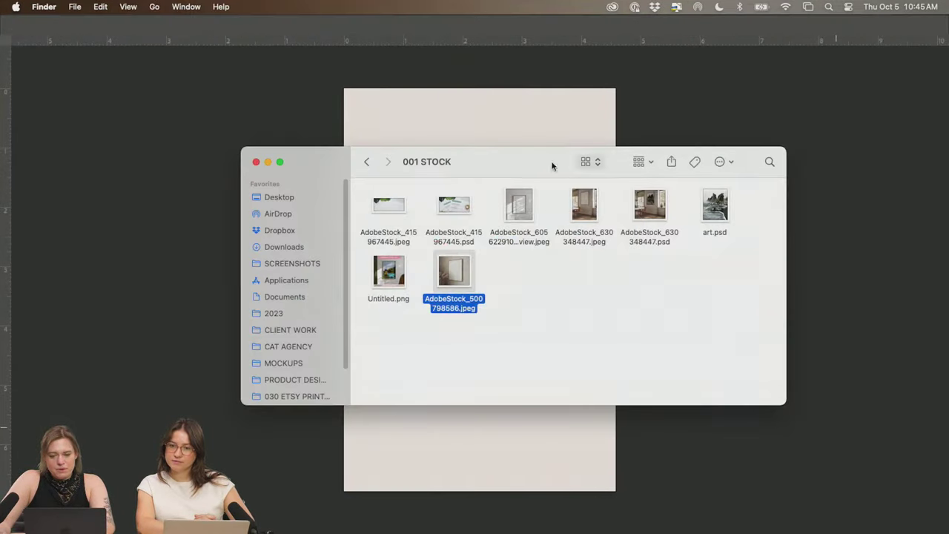
- Place the Chicago lettering artwork 063018-2Artboard 1.jpg from the 003 ART folder into the smart object, scaled to about 47%
left_click(364, 163)
double_click(519, 203)
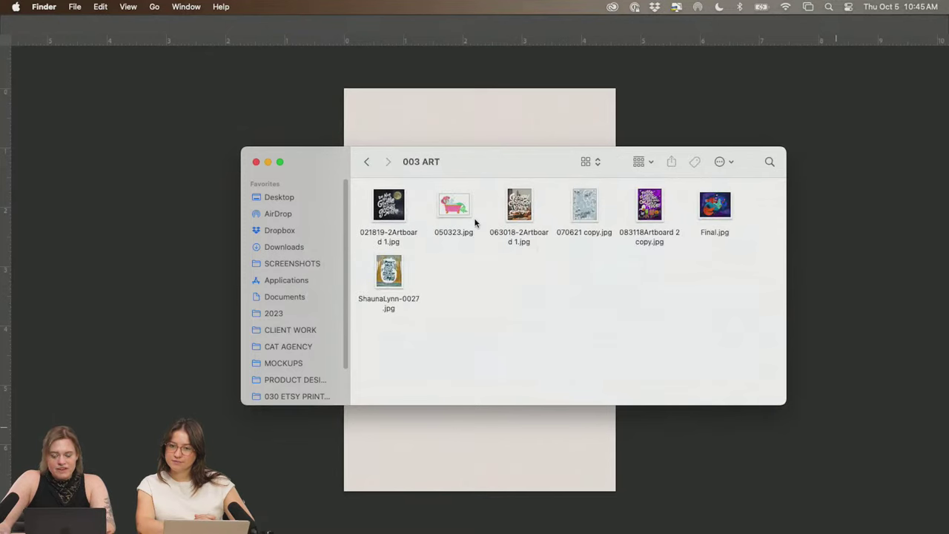
left_click_drag(517, 211, 482, 161)
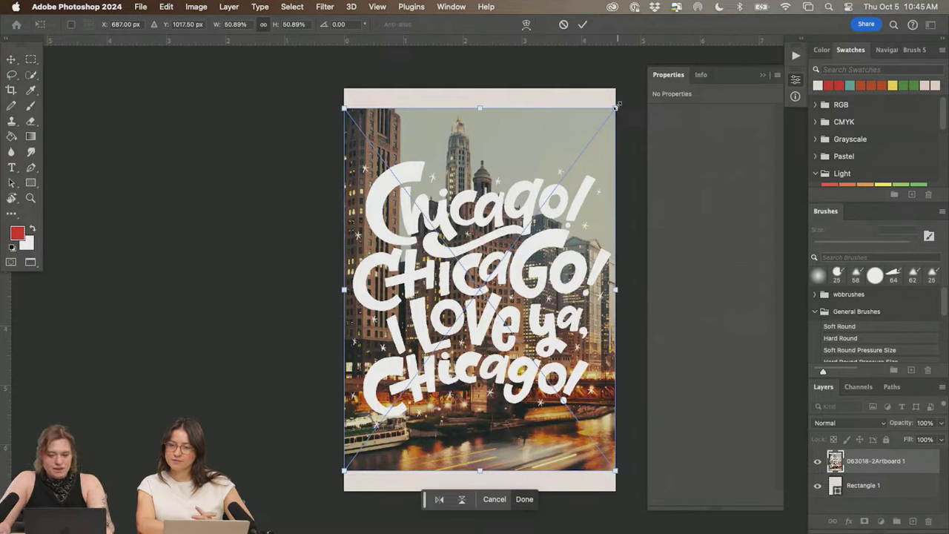
left_click_drag(617, 106, 601, 118)
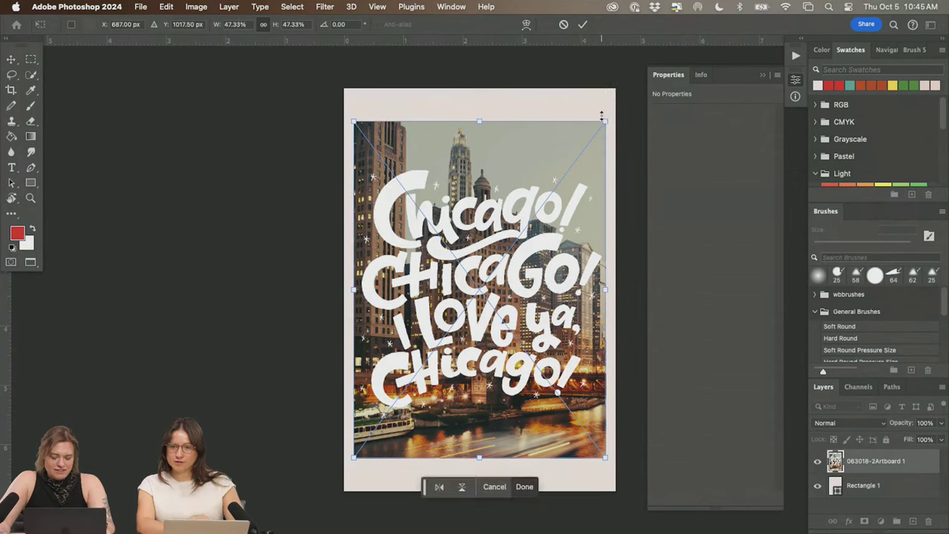
key("Return")
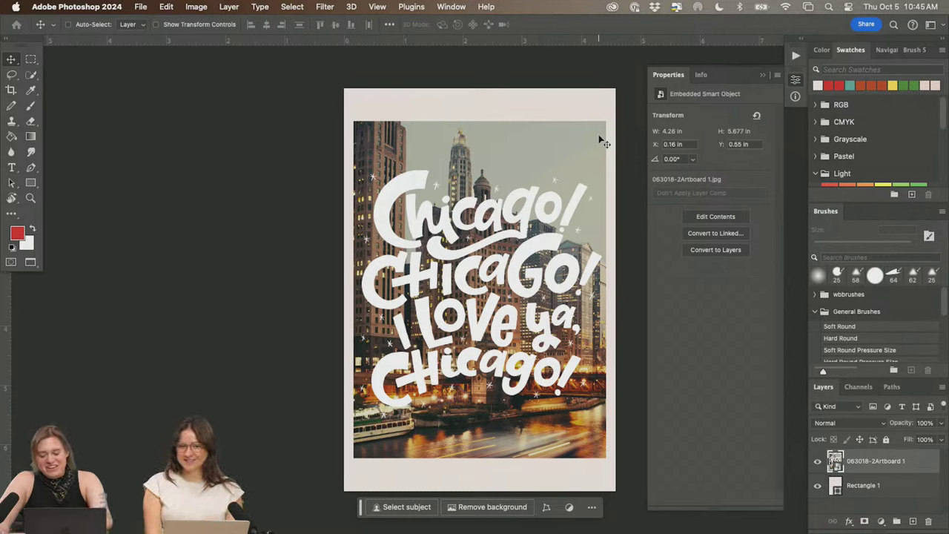
- Marquee-select the blank border on all four sides, slightly overlapping the artwork's edges, and apply Generative Fill with an empty prompt
key("m")
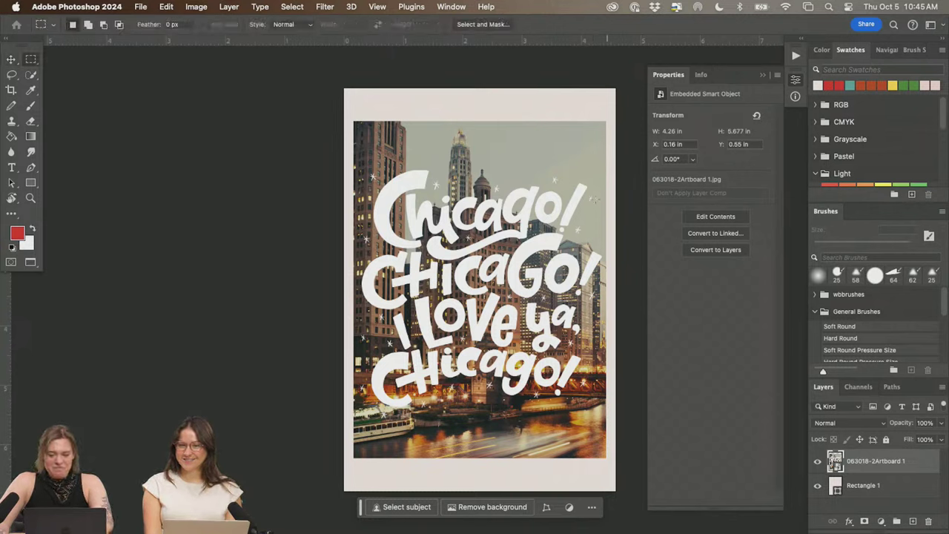
left_click_drag(344, 89, 615, 123)
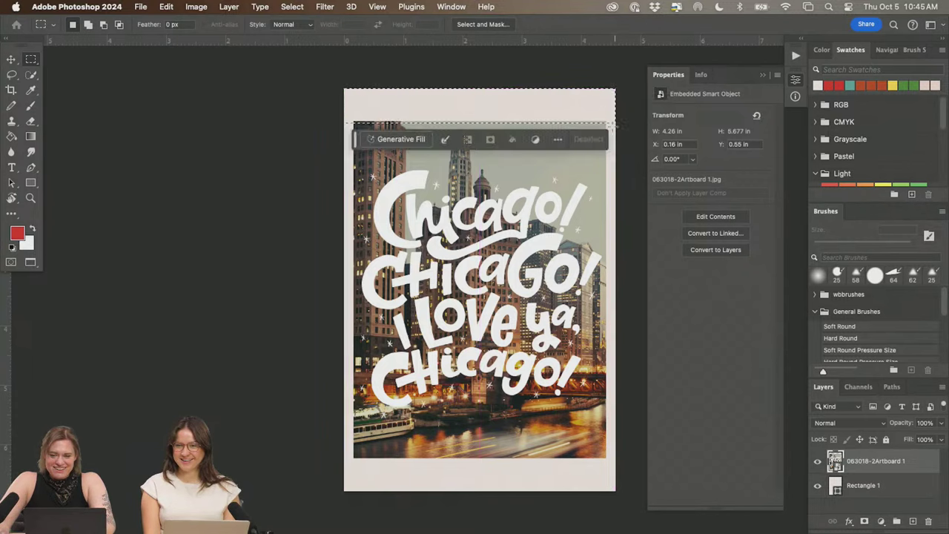
key("shift")
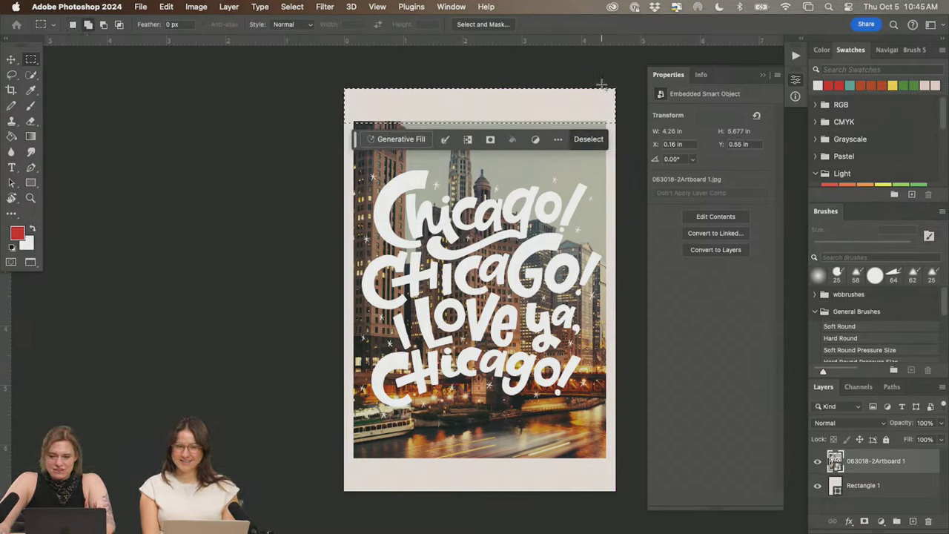
left_click_drag(600, 86, 619, 475)
left_click_drag(664, 529, 653, 523)
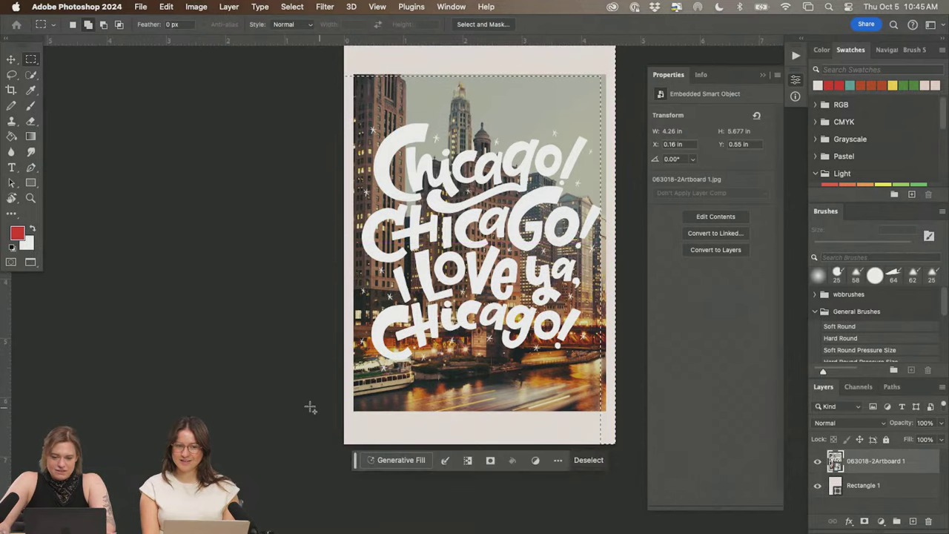
left_click_drag(330, 406, 624, 466)
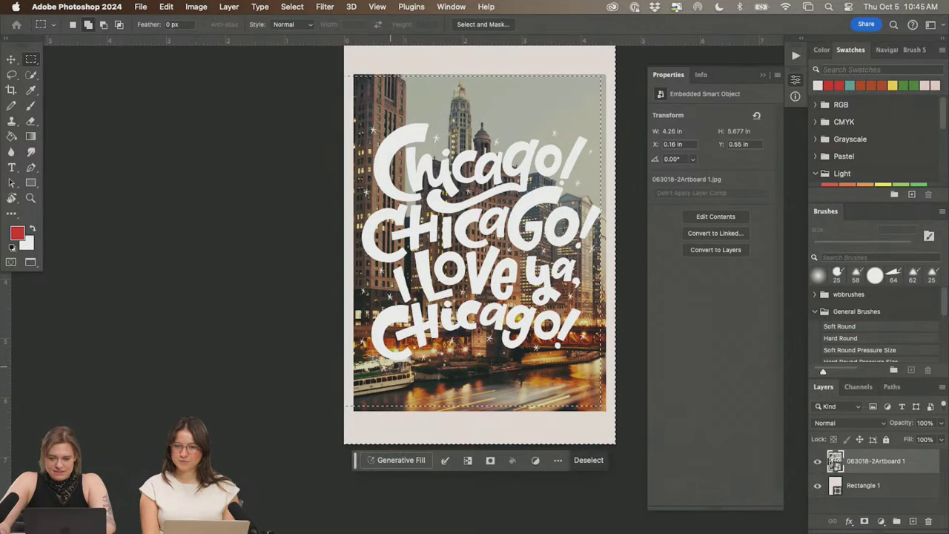
scroll(312, 92, "up", 1)
left_click_drag(344, 108, 356, 509)
left_click(398, 462)
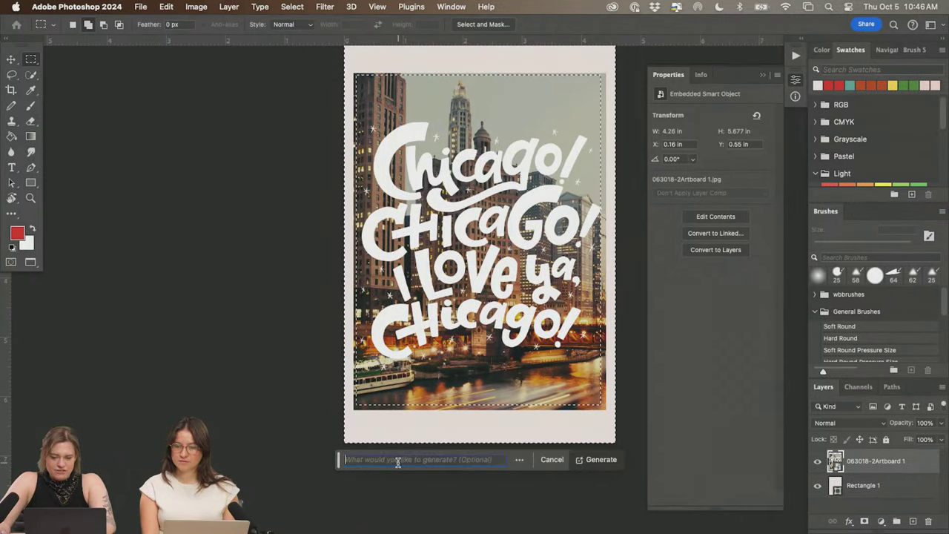
left_click(601, 460)
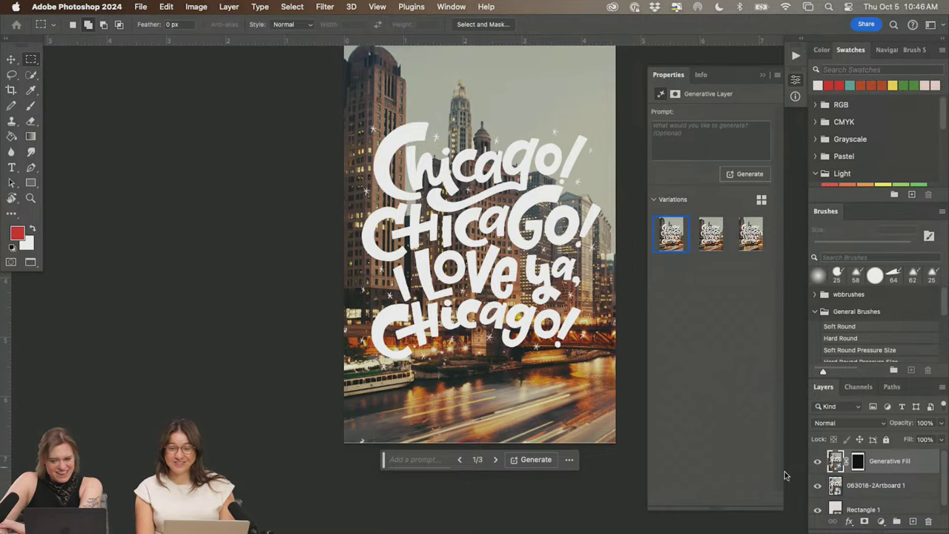
- Toggle the Generative Fill layer's visibility to compare the artwork with and without its extended edges
left_click(818, 463)
left_click(818, 463)
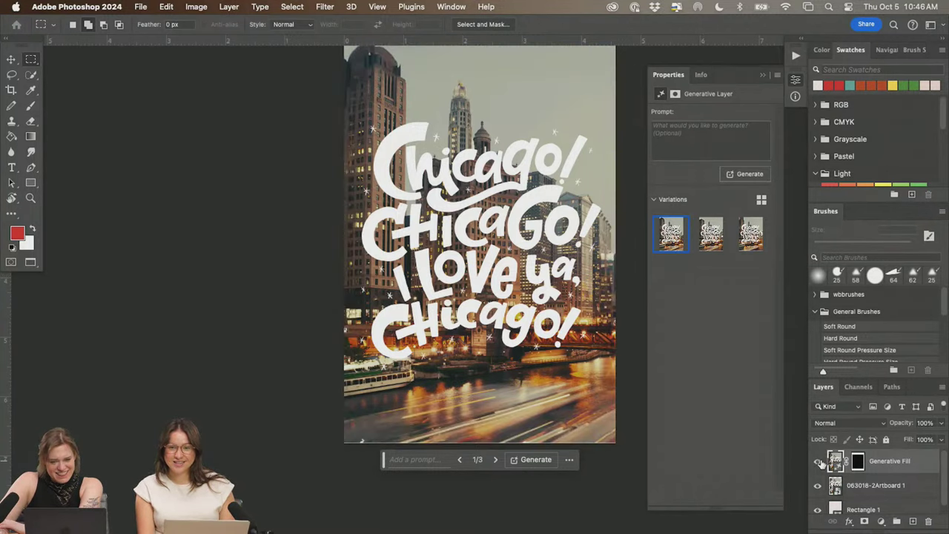
left_click(818, 464)
left_click(818, 464)
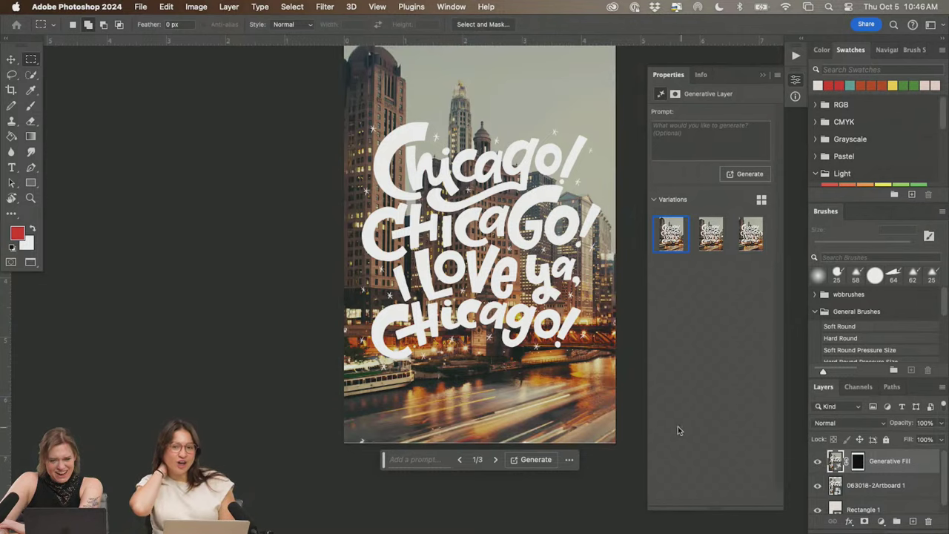
scroll(613, 426, "up", 3)
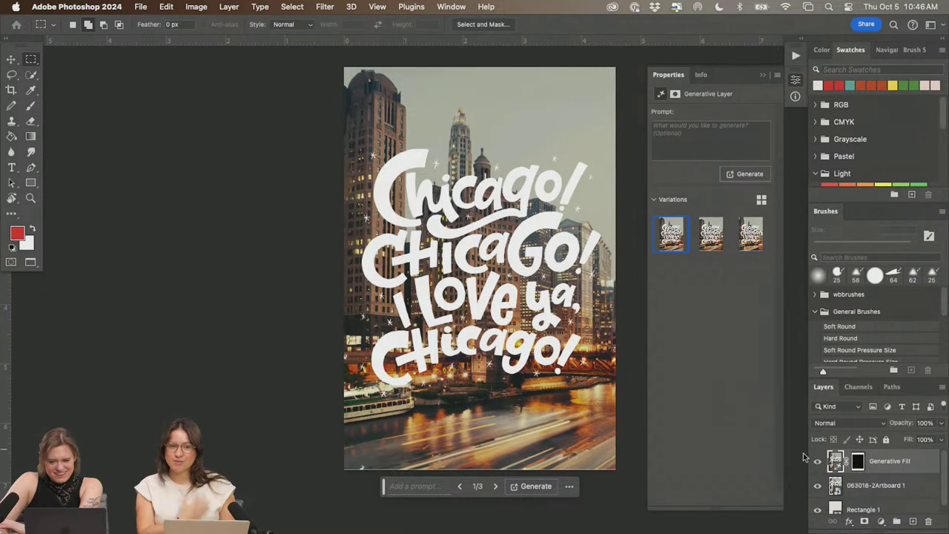
left_click(815, 462)
left_click(815, 462)
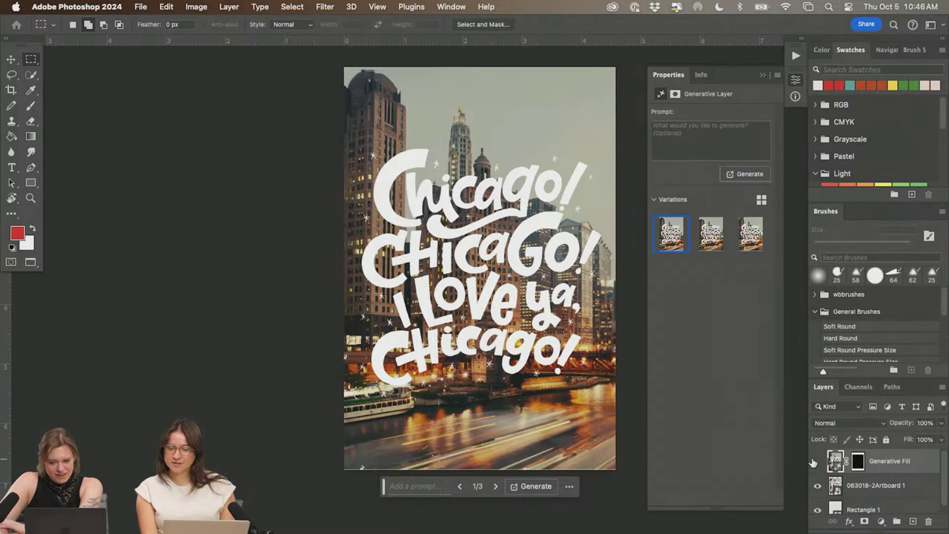
left_click(815, 462)
left_click(815, 462)
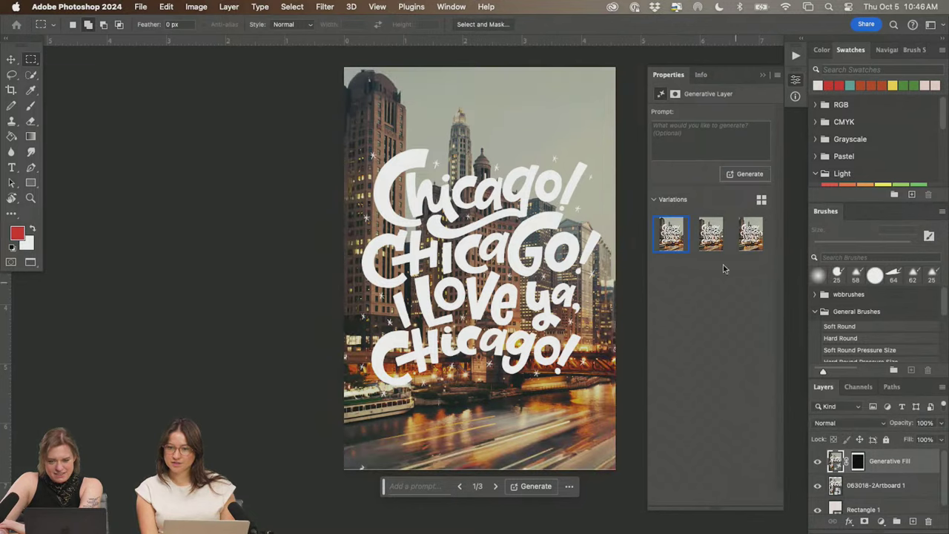
- Compare the three Generative Fill variations and generate another set with an empty prompt
left_click(710, 234)
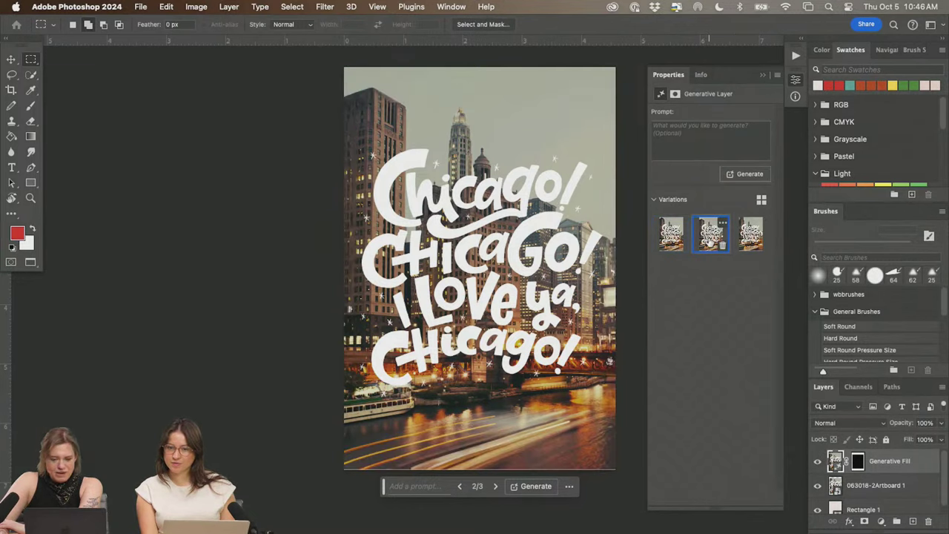
left_click(671, 235)
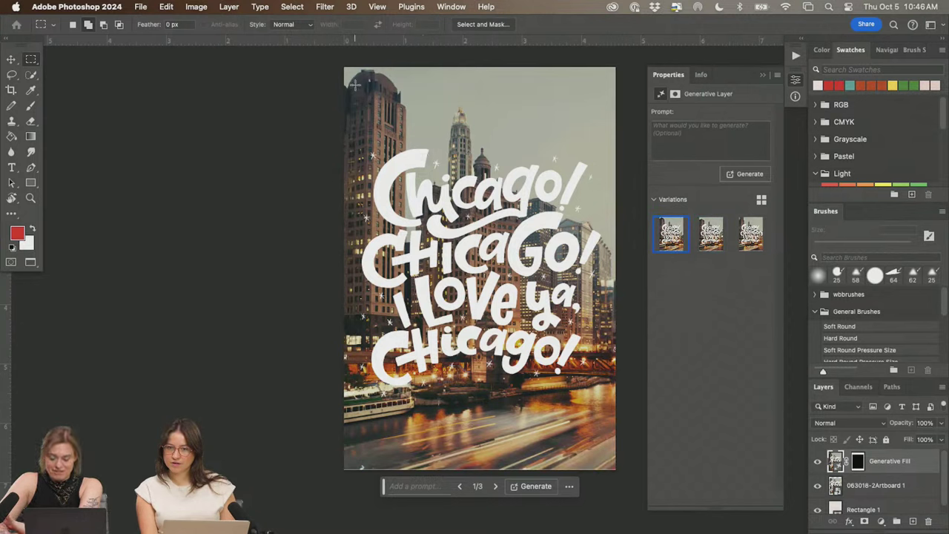
left_click(750, 234)
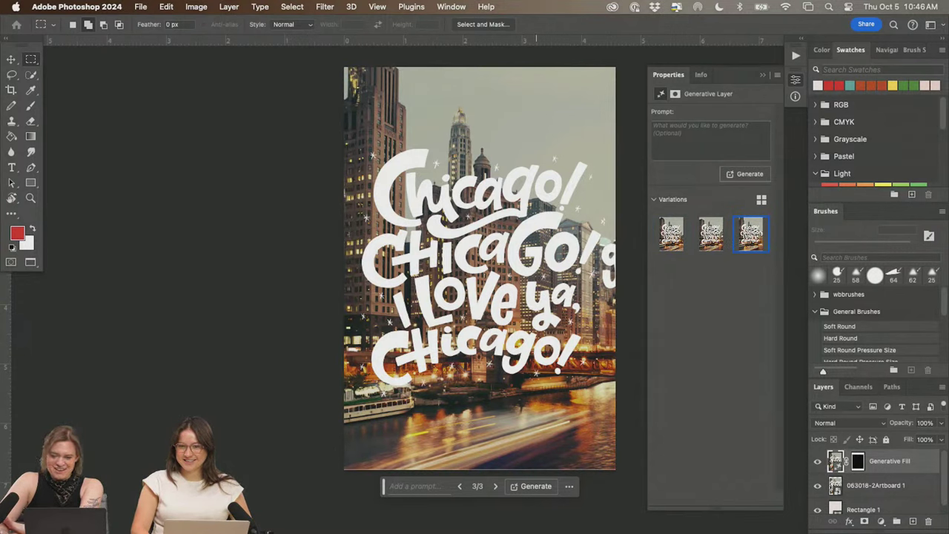
left_click(711, 234)
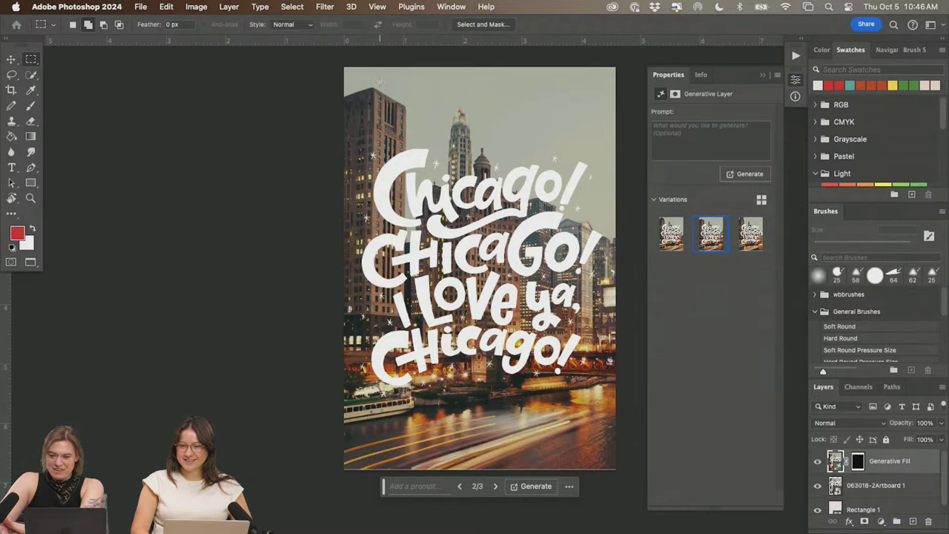
left_click(750, 175)
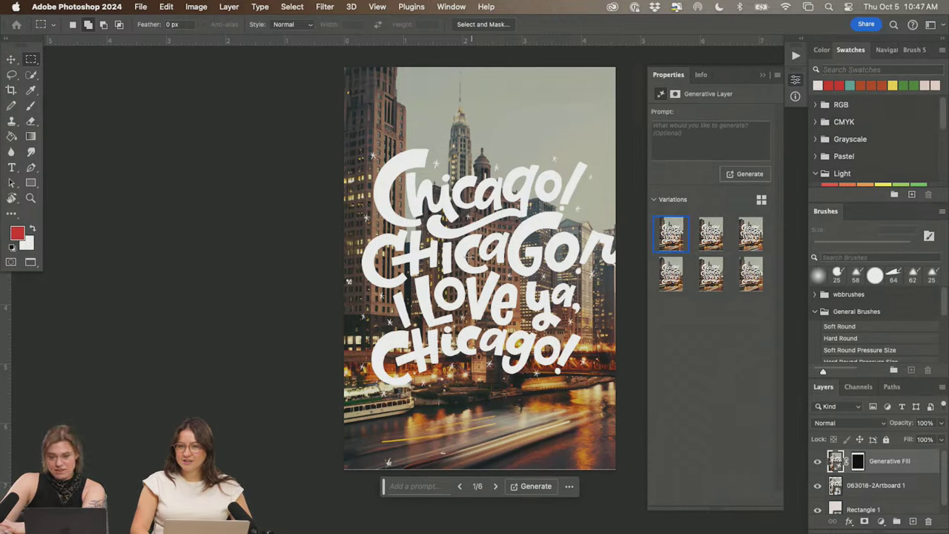
- Compare the second and third new variations and examine the area beside the CHICAGO! lettering up close
left_click(700, 234)
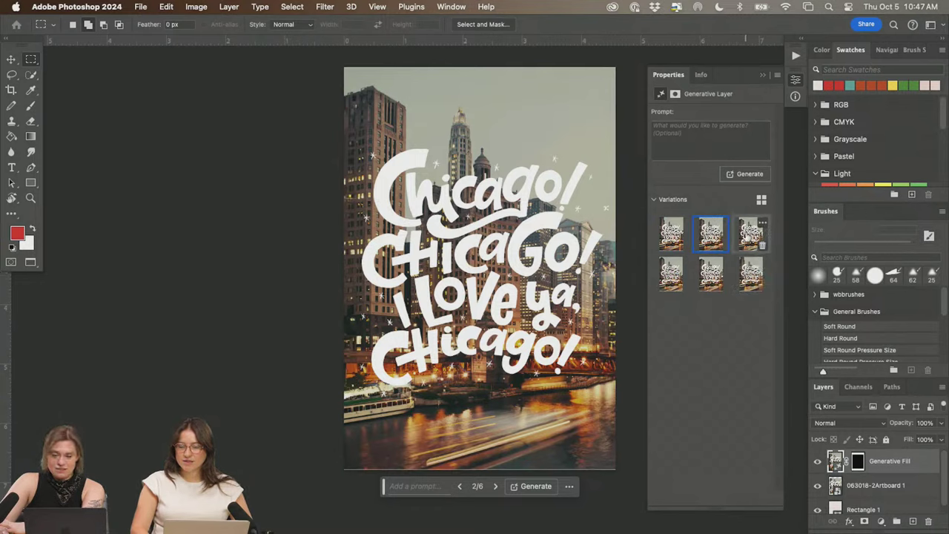
left_click(747, 236)
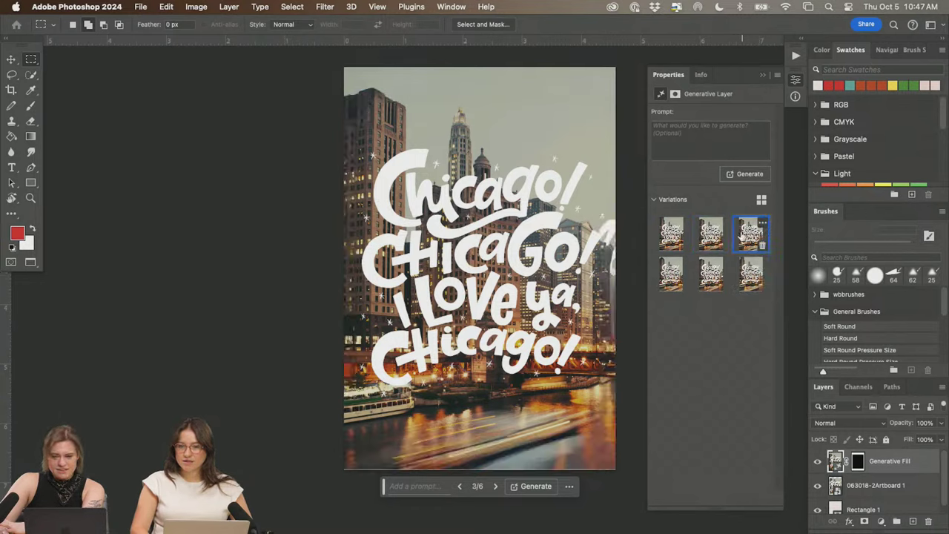
left_click(710, 236)
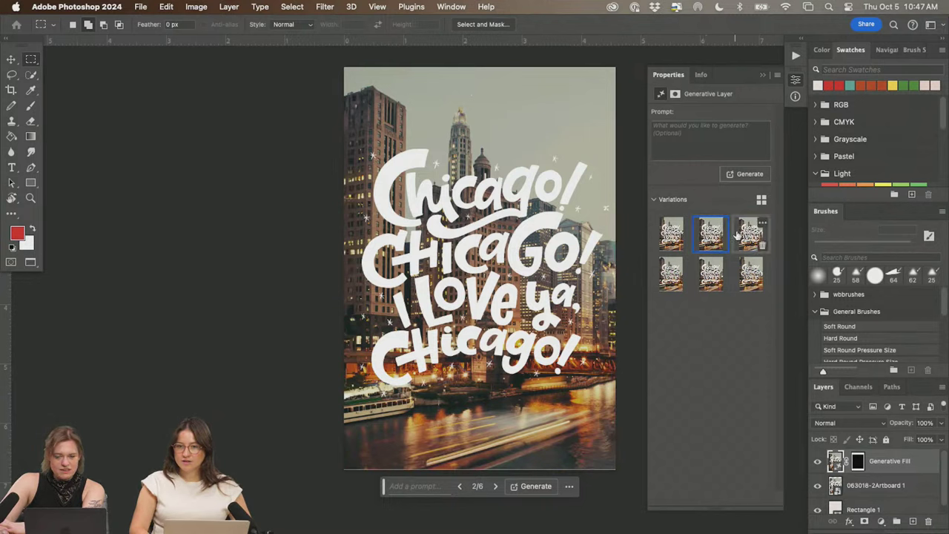
left_click(746, 235)
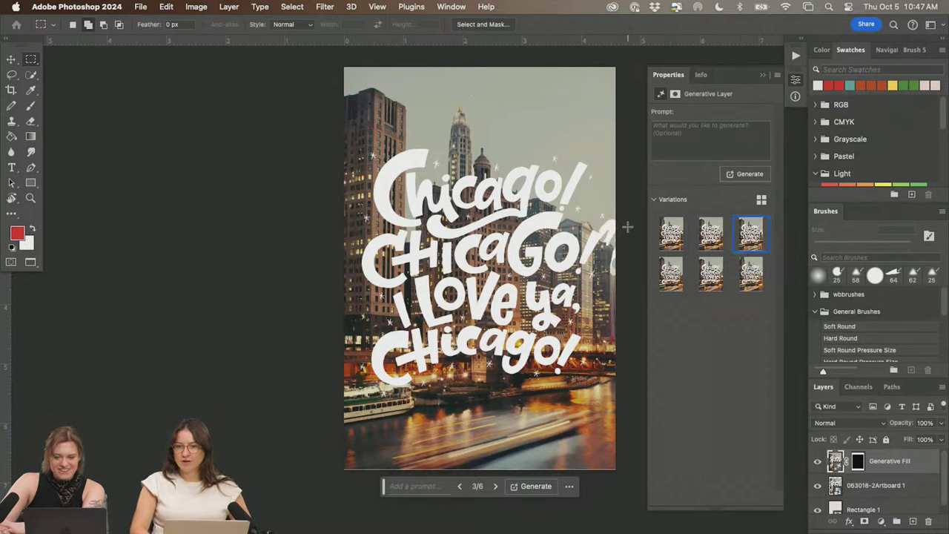
key("z")
left_click_drag(626, 223, 553, 236)
key("m")
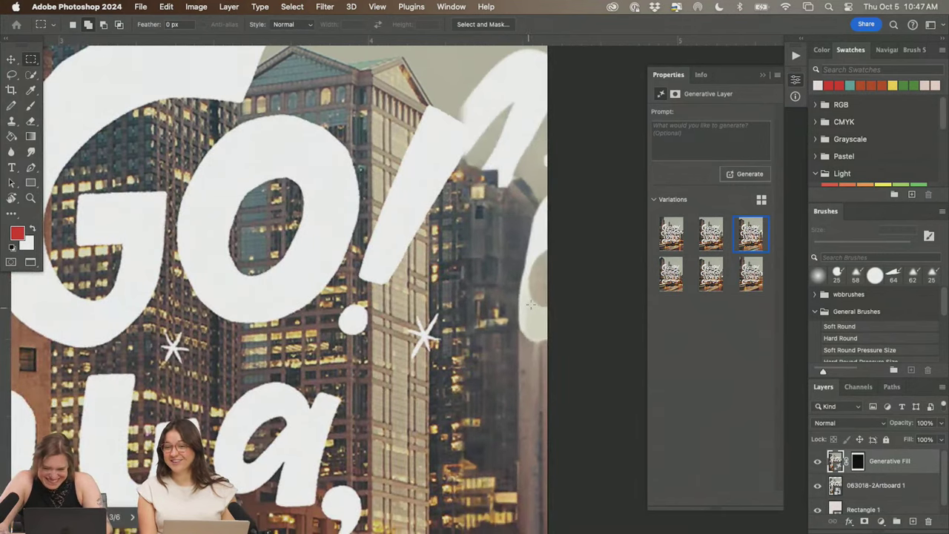
key("z")
left_click_drag(531, 303, 520, 355)
key("m")
- Inspect the second variation across the artwork, compare it with the other variations, and choose the fifth one
left_click(706, 244)
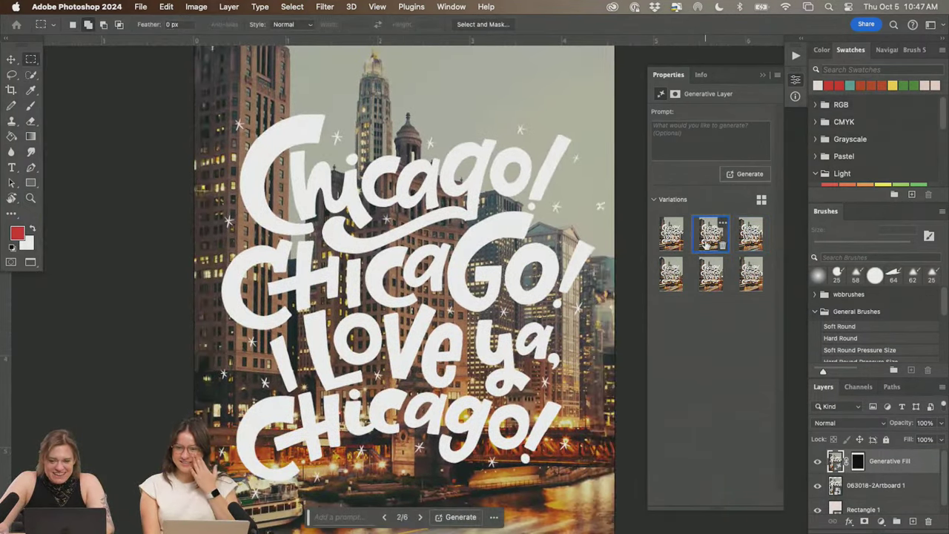
left_click_drag(619, 347, 561, 252)
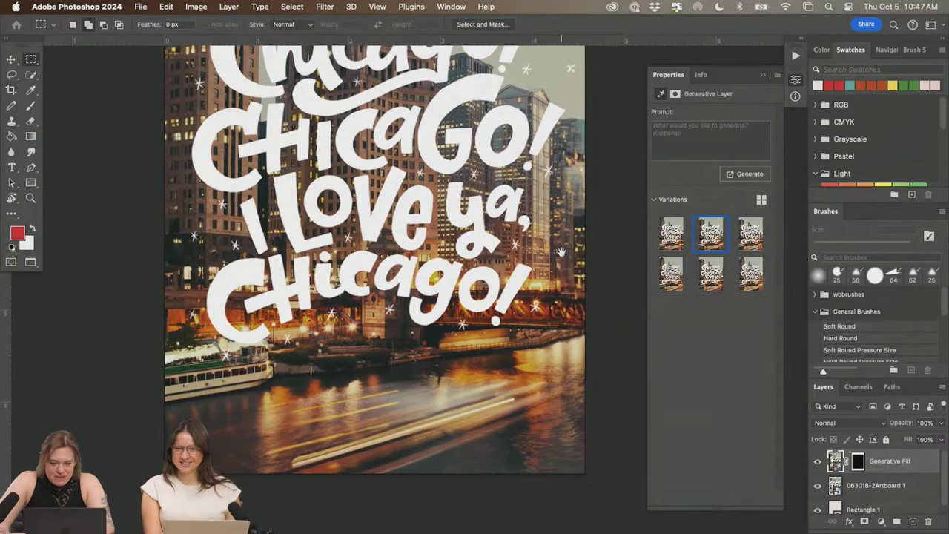
left_click_drag(393, 238, 432, 463)
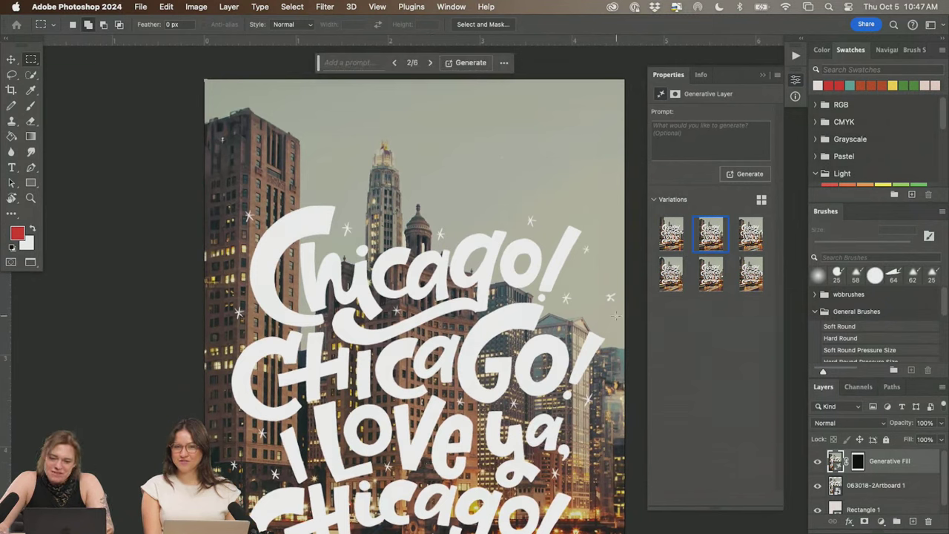
left_click(665, 243)
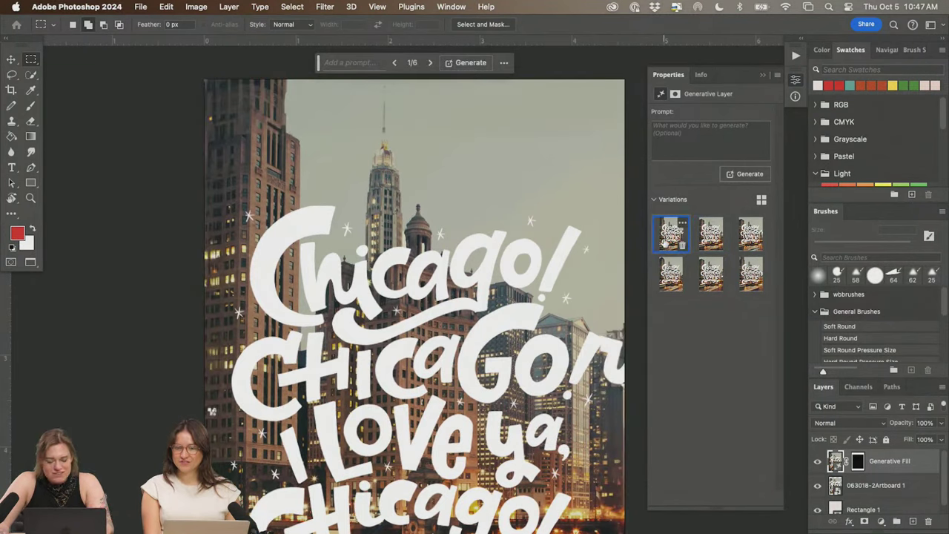
left_click(667, 278)
left_click(705, 289)
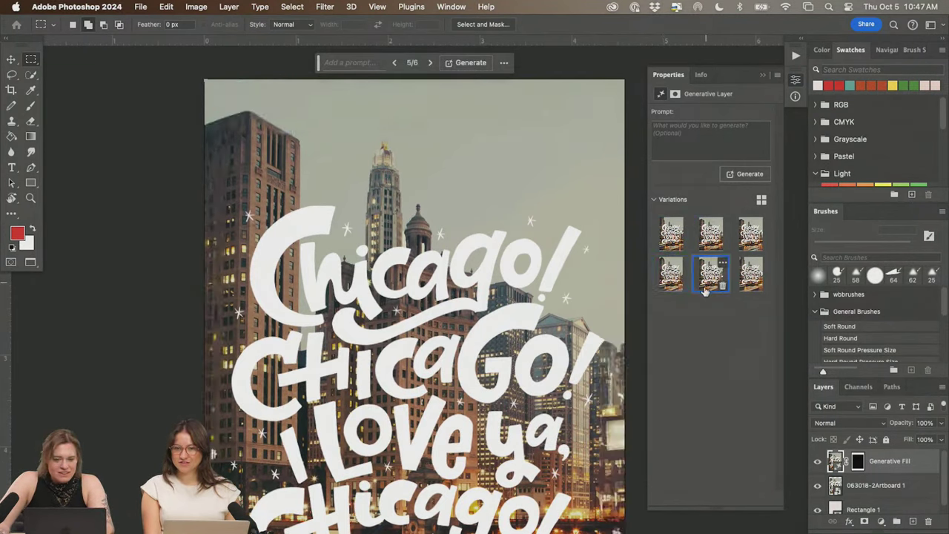
left_click(748, 274)
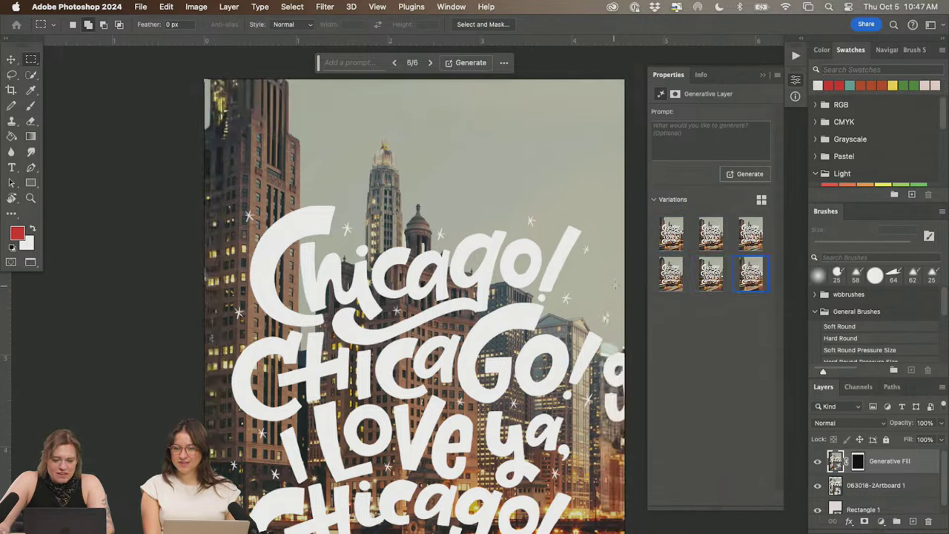
left_click(710, 274)
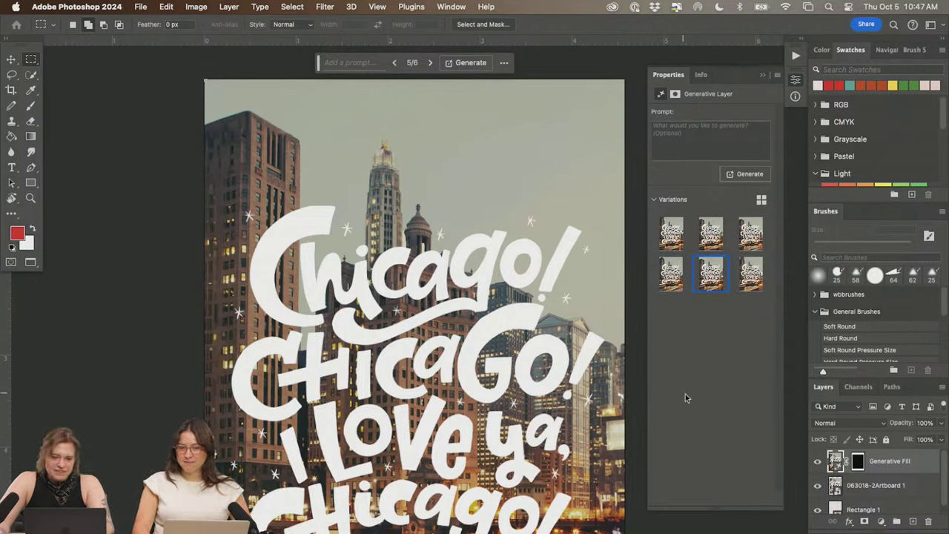
- Save the smart object's contents and return to the framed wall art mockup document
key("super+minus")
key("super+minus")
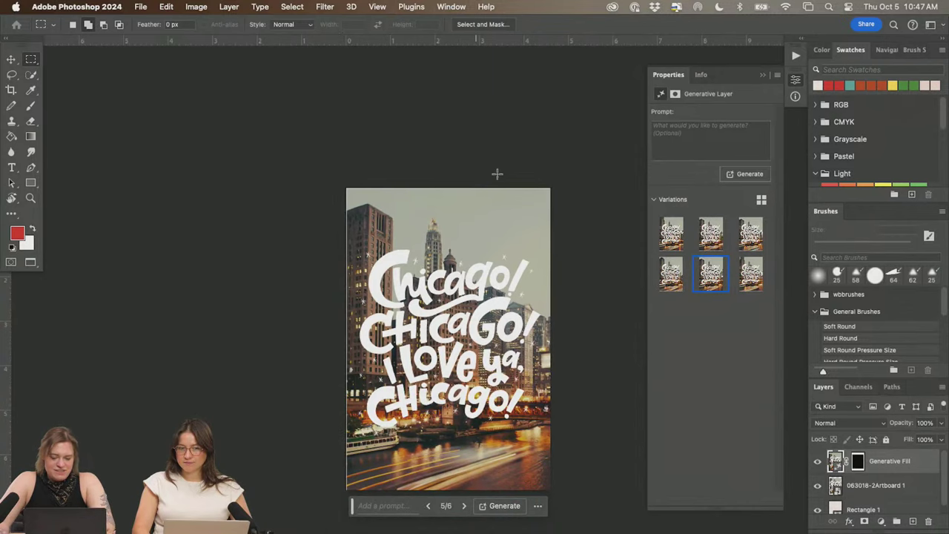
key("ctrl+Tab")
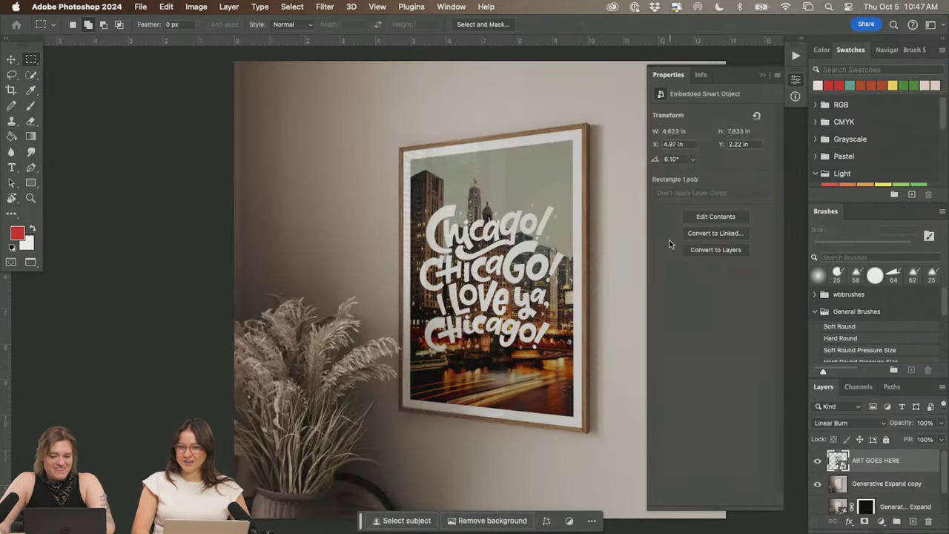
- Try the Multiply blend mode on the ART GOES HERE layer while viewing the framed artwork up close
key("z")
left_click(445, 222)
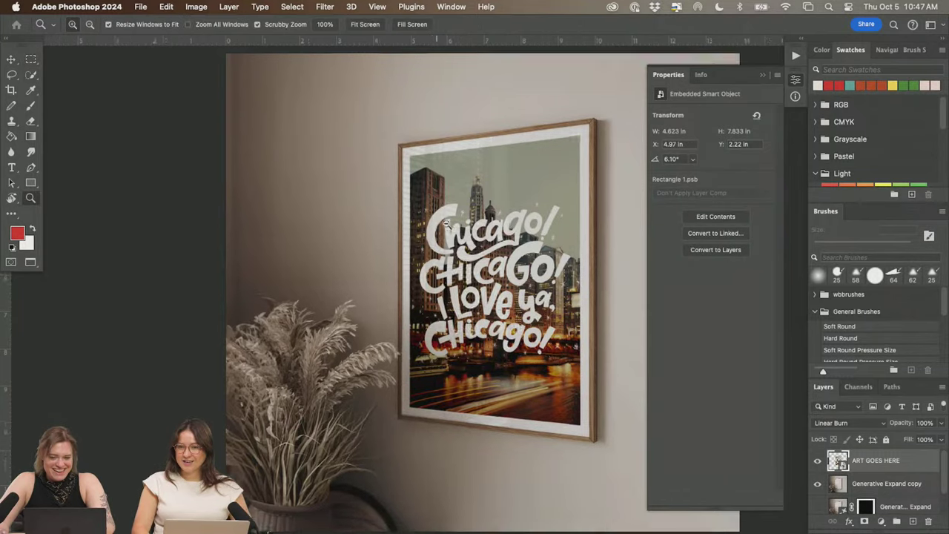
left_click_drag(444, 222, 354, 227)
key("m")
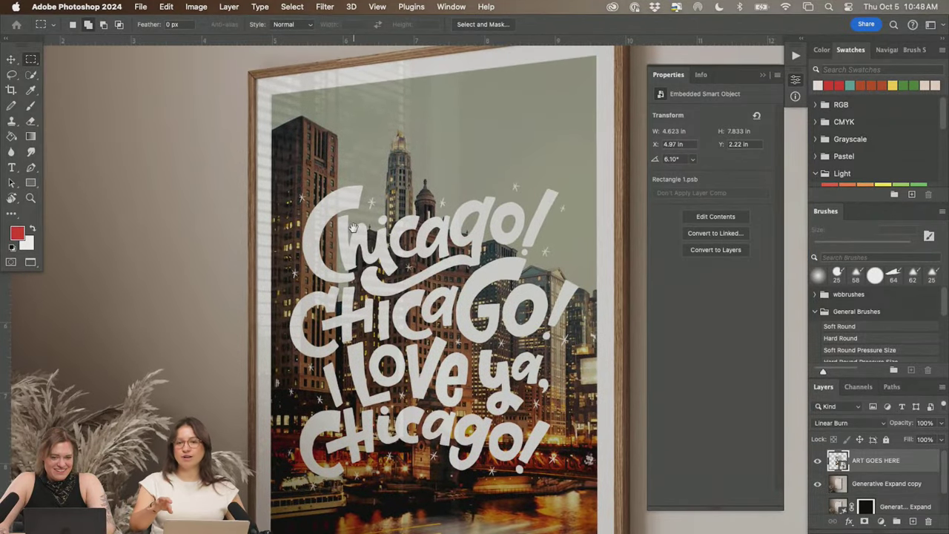
left_click(849, 423)
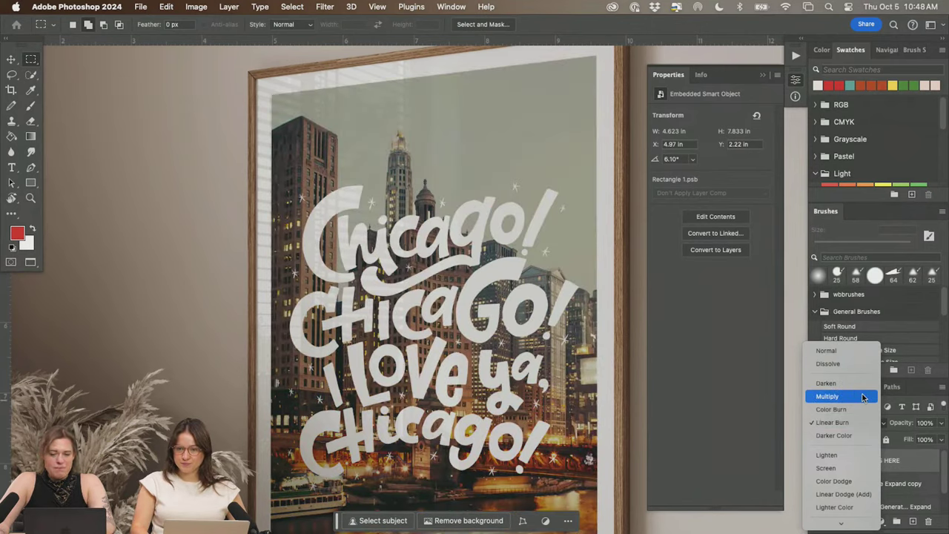
left_click(861, 395)
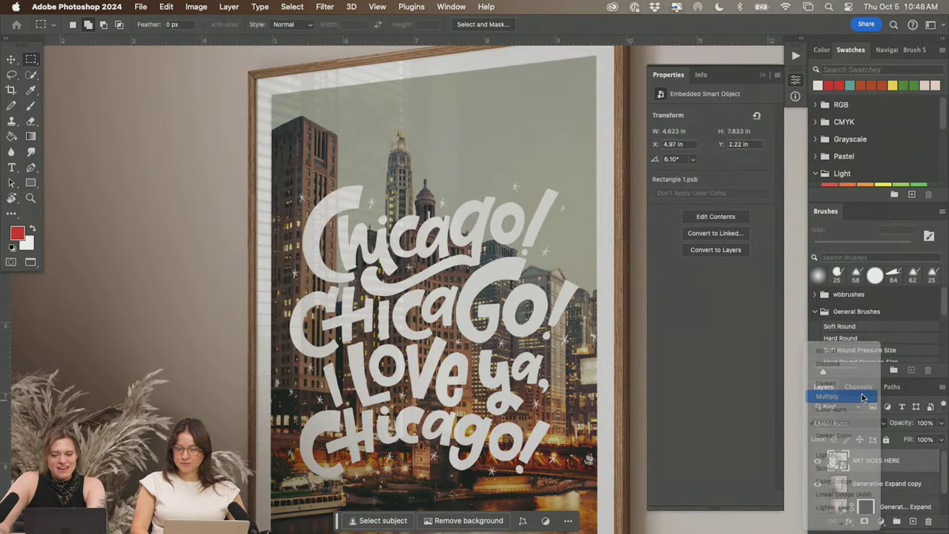
- Examine the window shadows over the artwork's upper corner and set the ART GOES HERE layer's blend mode back to Linear Burn
key("z")
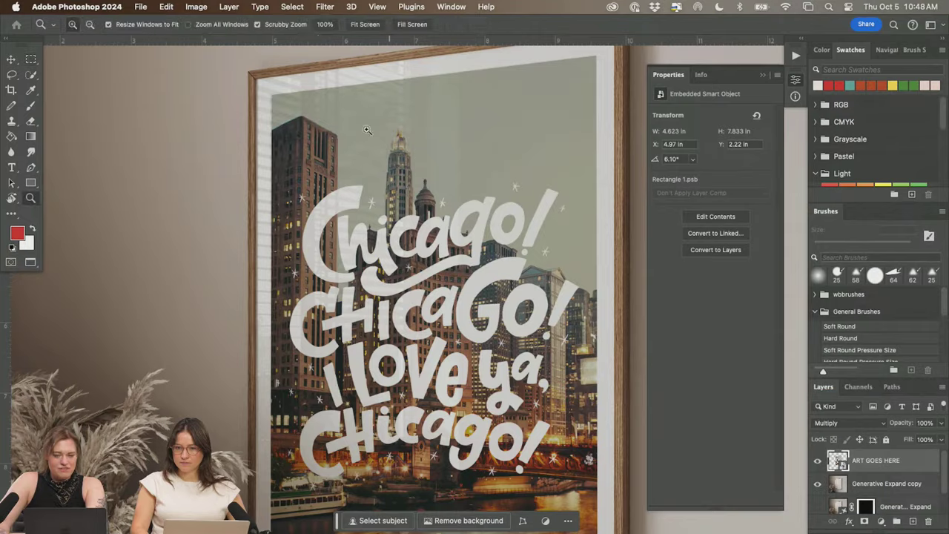
scroll(366, 130, "down", 2)
scroll(363, 118, "up", 10)
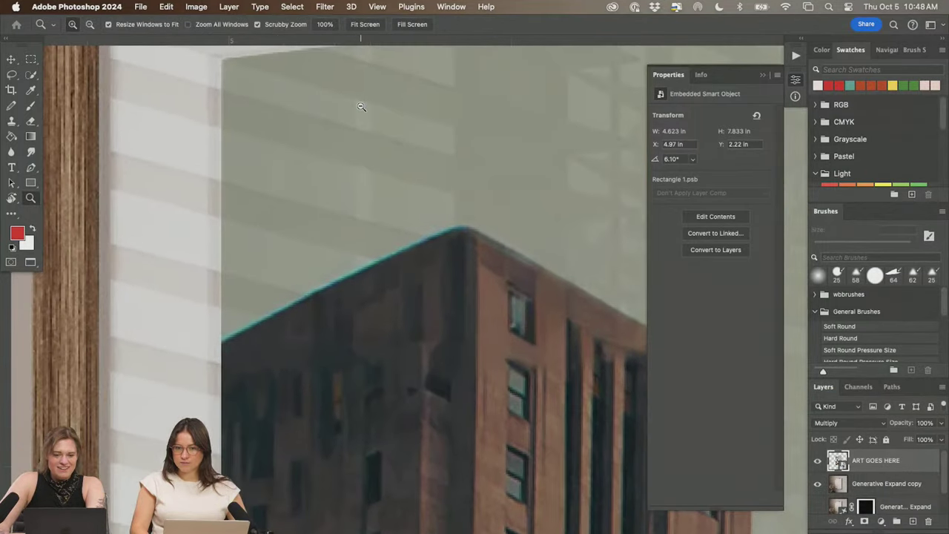
scroll(361, 107, "down", 5)
key("m")
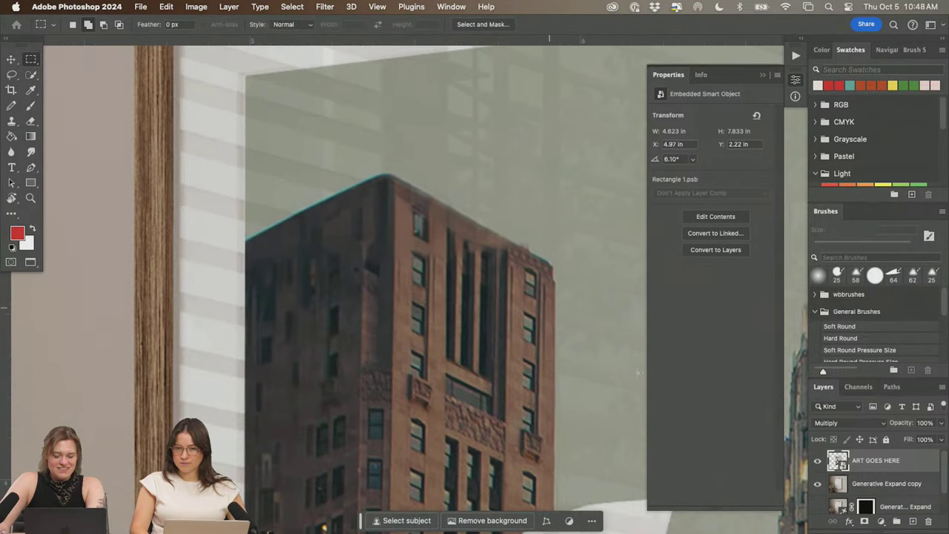
left_click(860, 422)
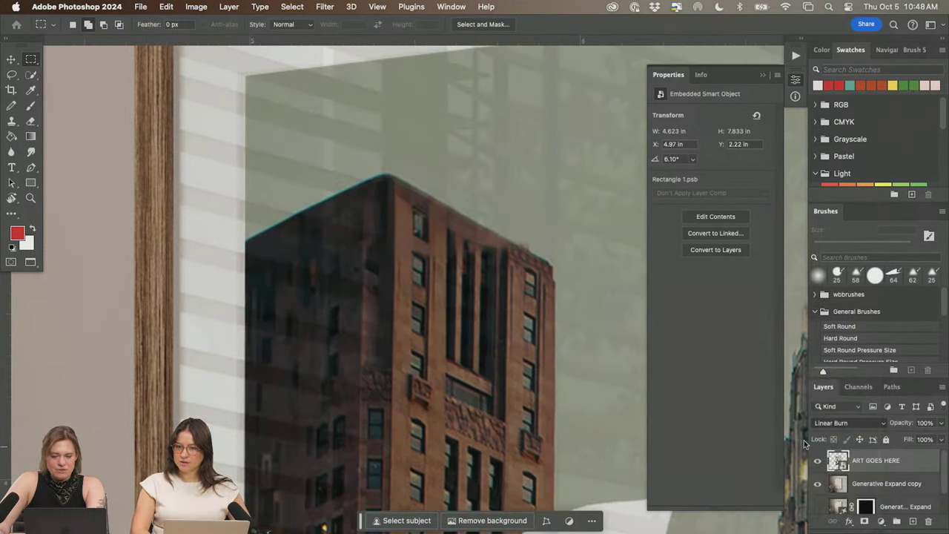
left_click(864, 448)
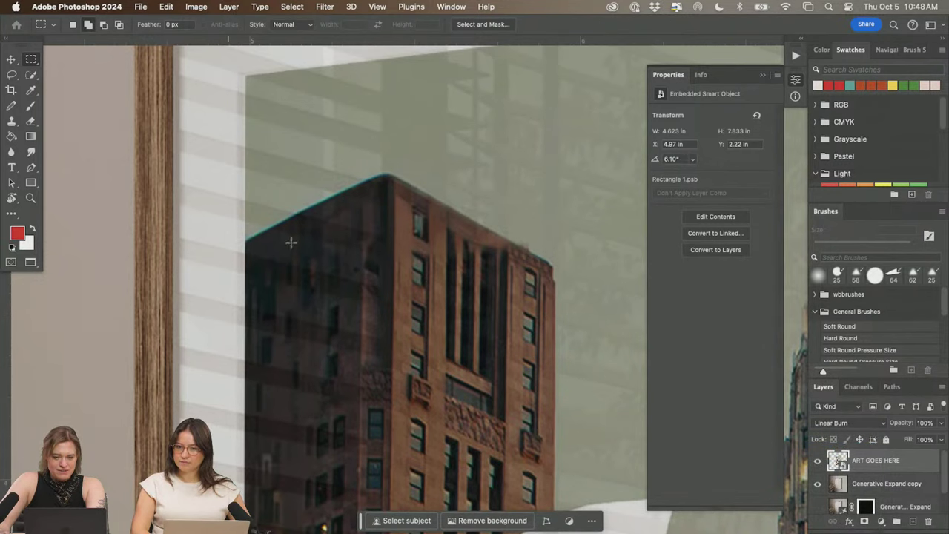
key("super+0")
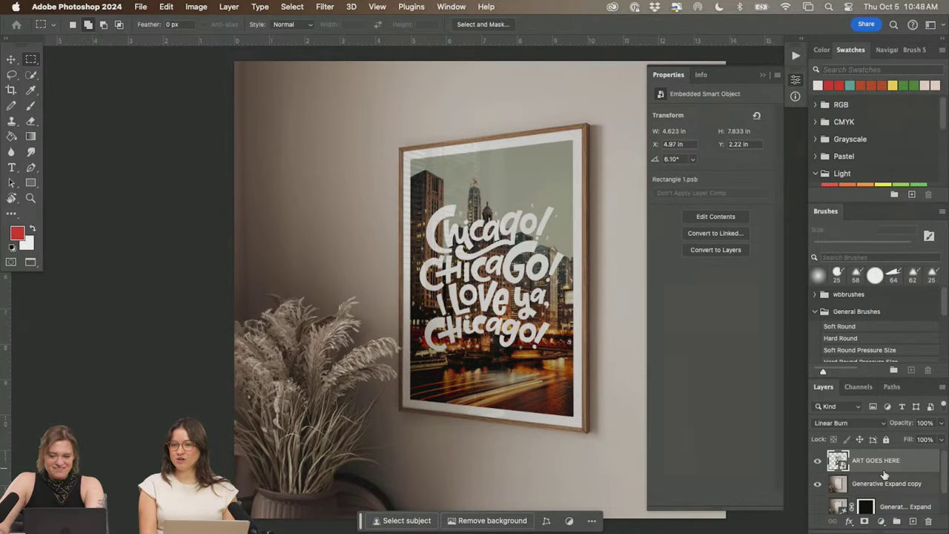
- Place 070621 copy.jpg from the 003 ART folder in the ART GOES HERE smart object, scaled to cover its canvas, and save it into the mockup
double_click(838, 461)
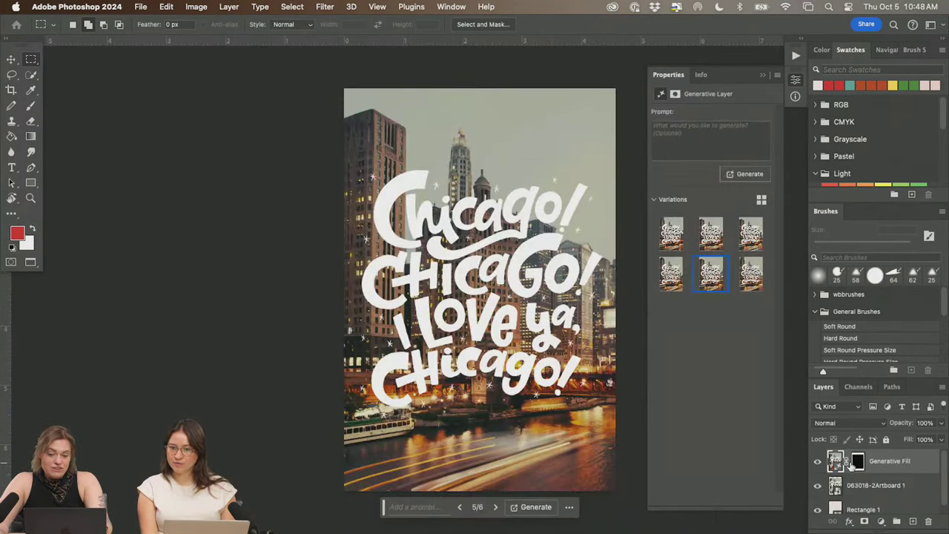
key("super+Tab")
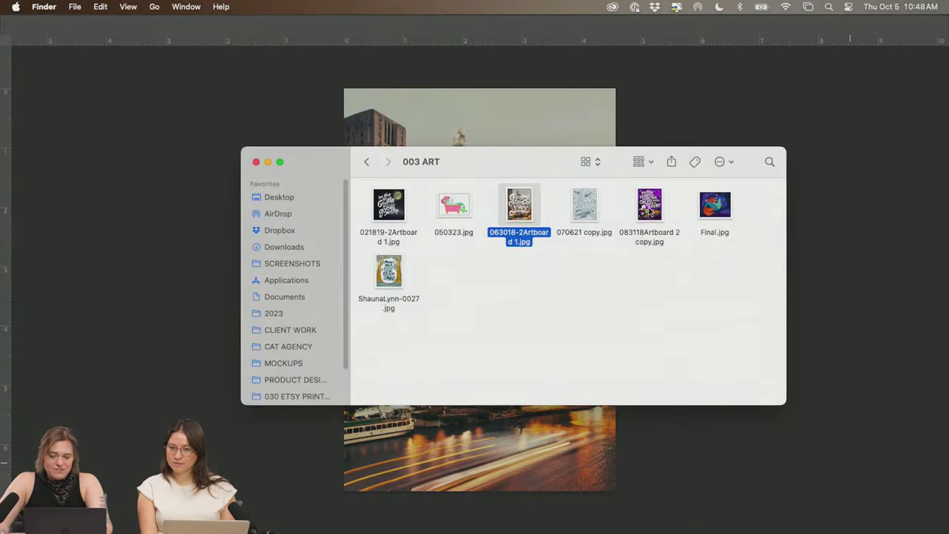
left_click_drag(584, 206, 548, 112)
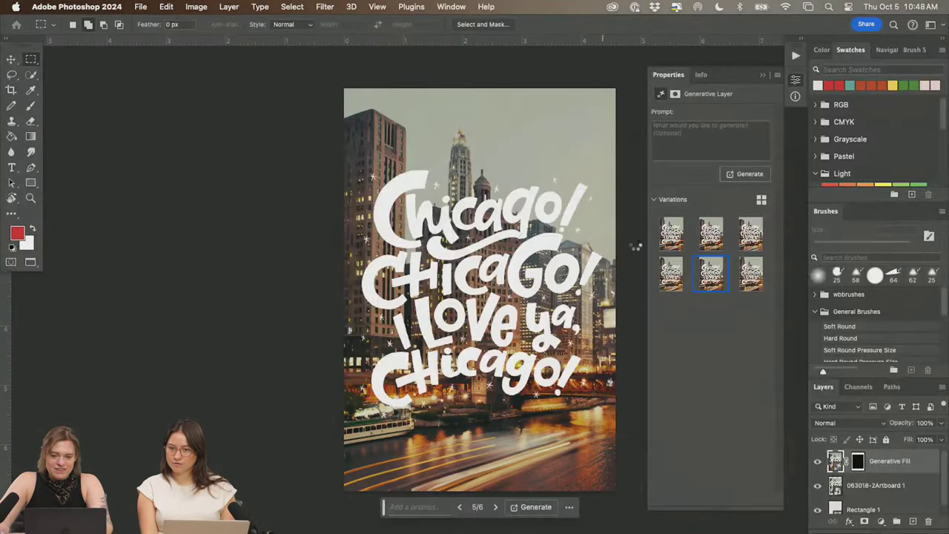
left_click_drag(615, 108, 638, 85)
key("Return")
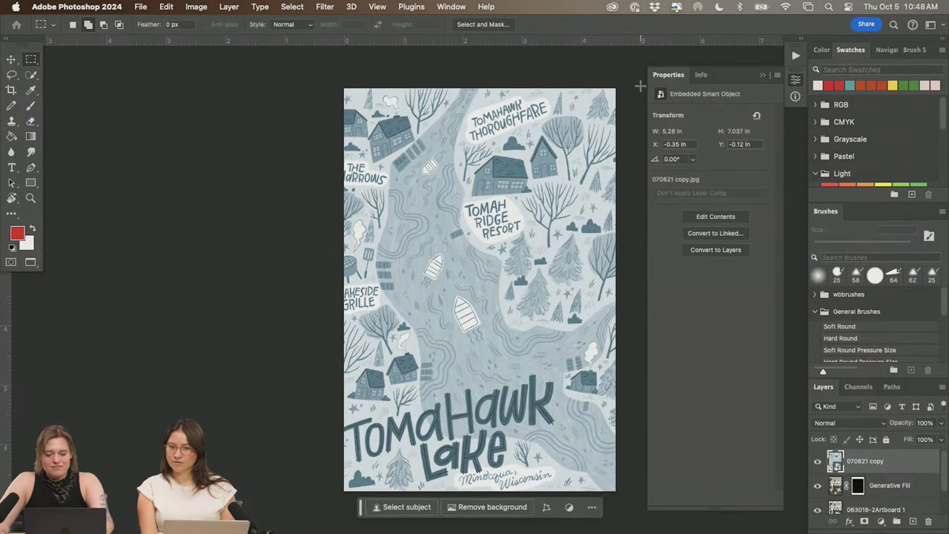
key("super+s")
key("super+w")
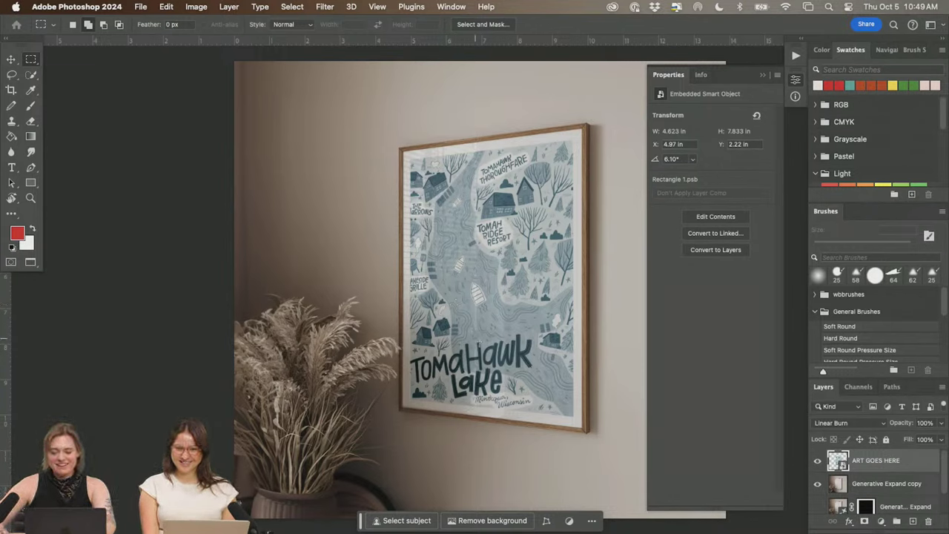
- Delete the 070621 copy layer from the smart object's contents, save them and return to the mockup
double_click(838, 461)
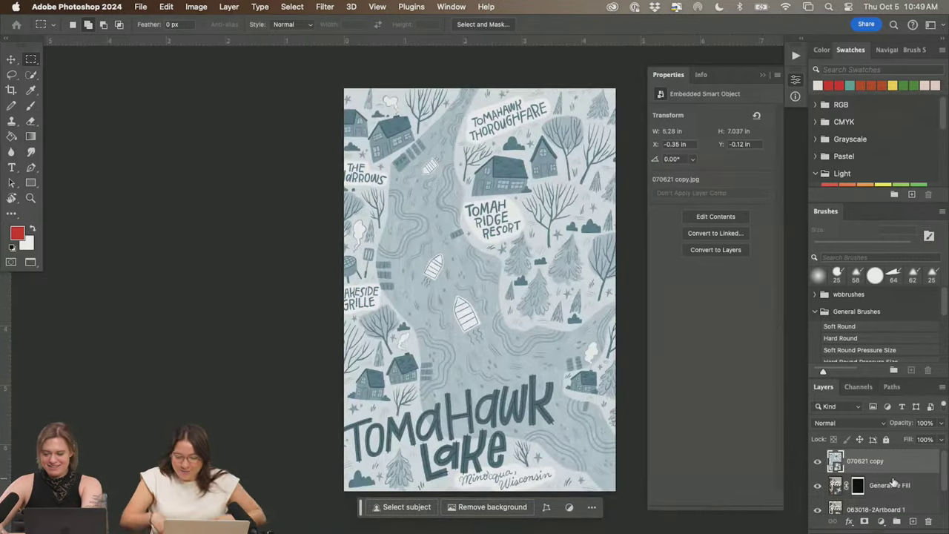
key("BackSpace")
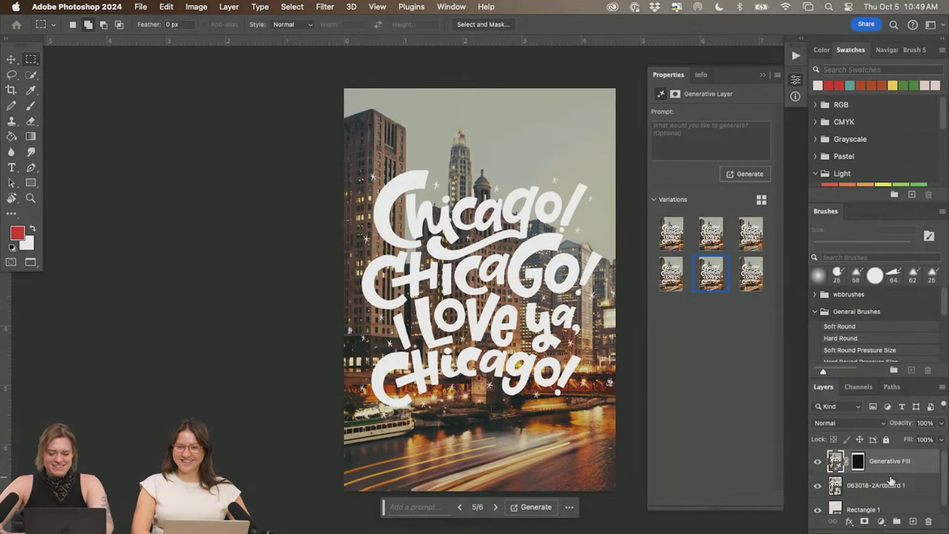
key("super+s")
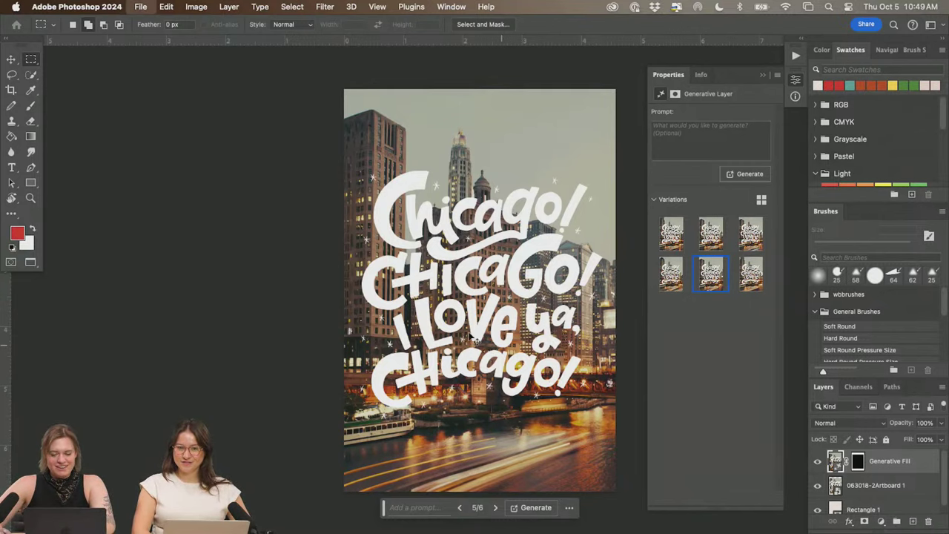
key("super+w")
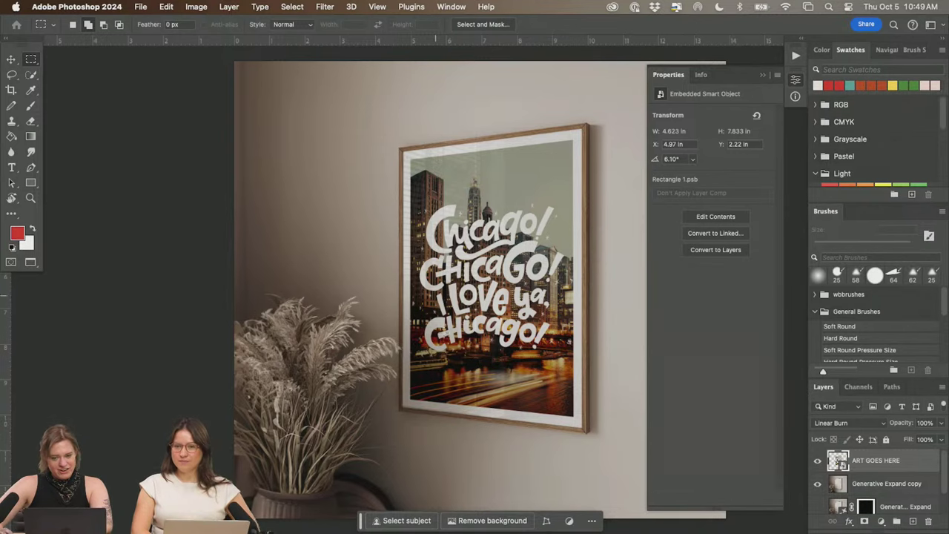
- Save the mockup as the layered Photoshop file AdobeStock_500798586.psd in the 001 STOCK folder with Maximize Compatibility
key("super+minus")
key("super+minus")
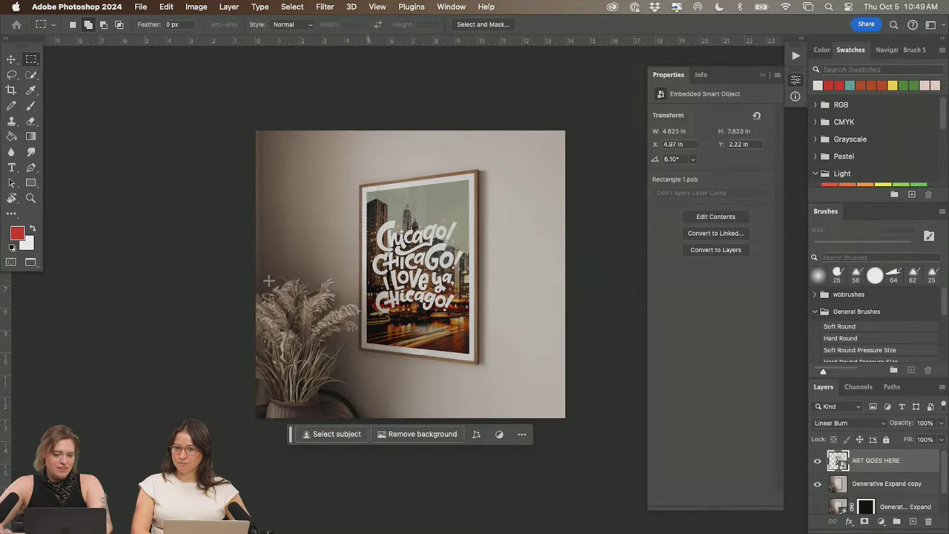
key("super+shift+s")
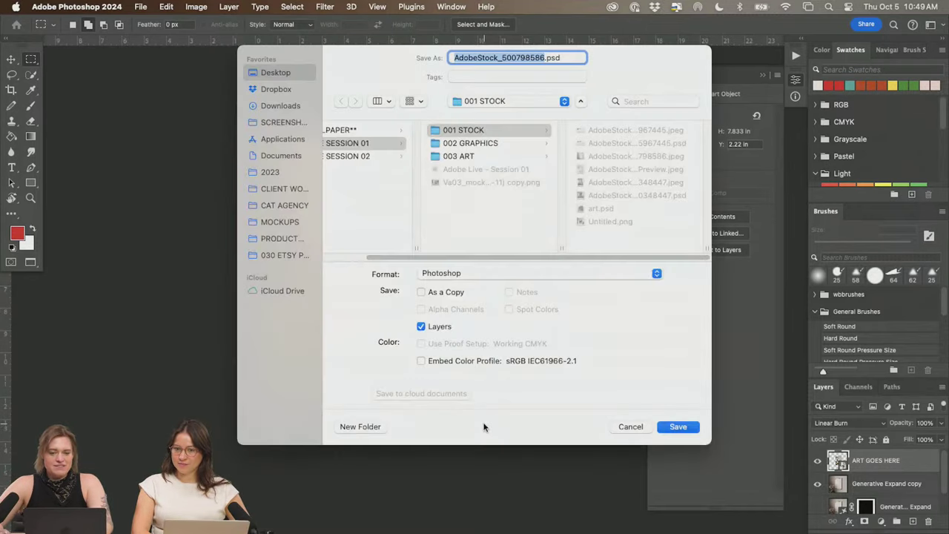
left_click(678, 427)
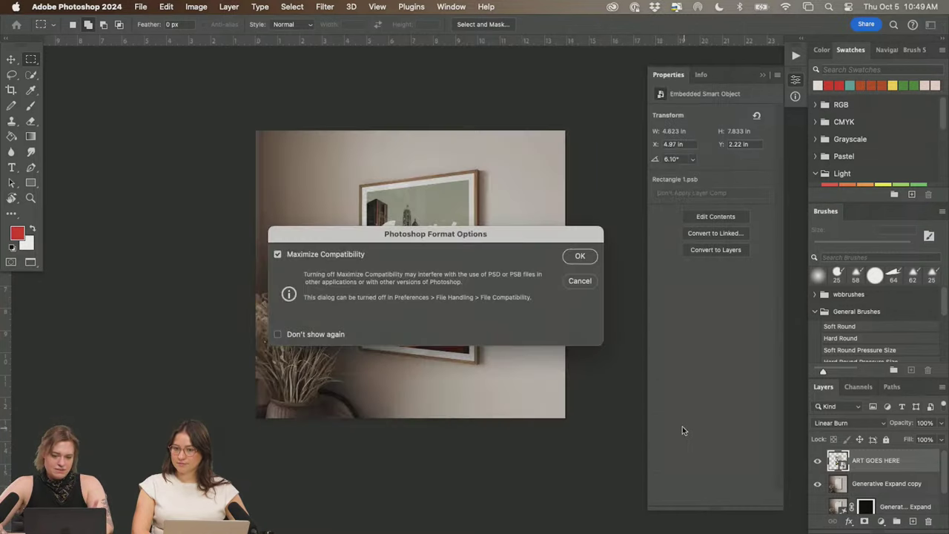
left_click(579, 257)
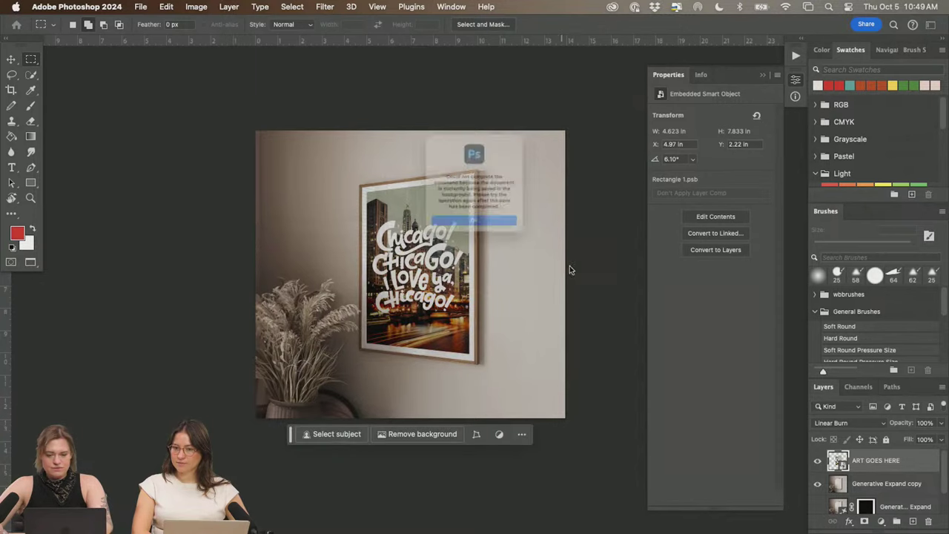
left_click(542, 242)
key("super+shift+s")
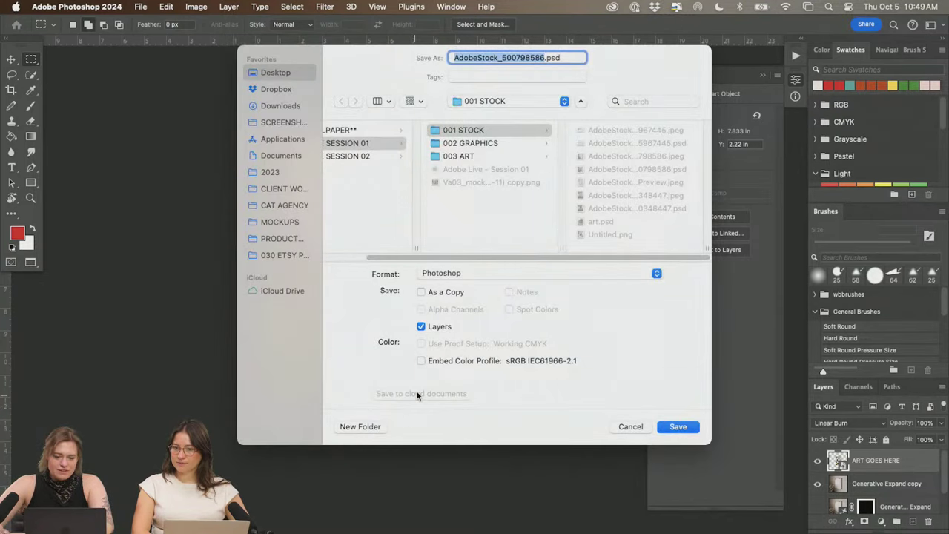
left_click(631, 427)
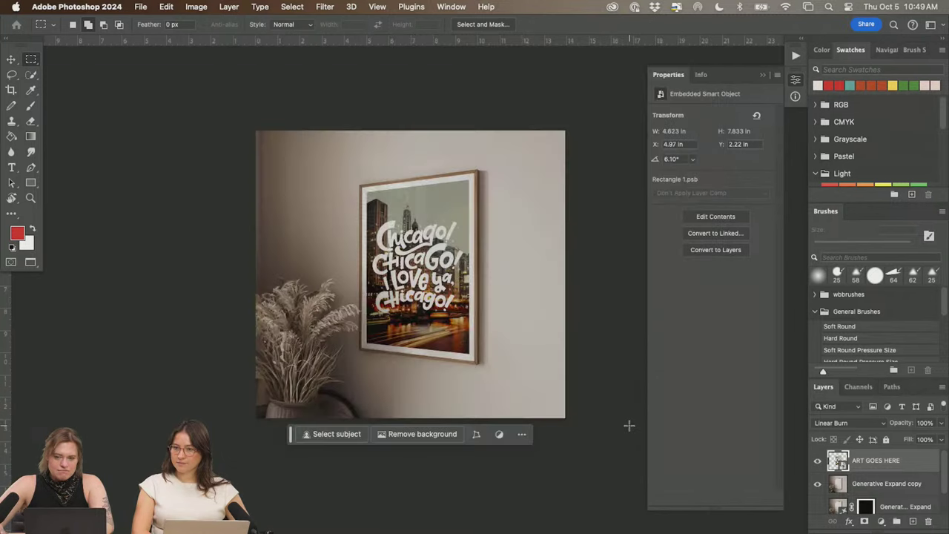
key("super+shift+s")
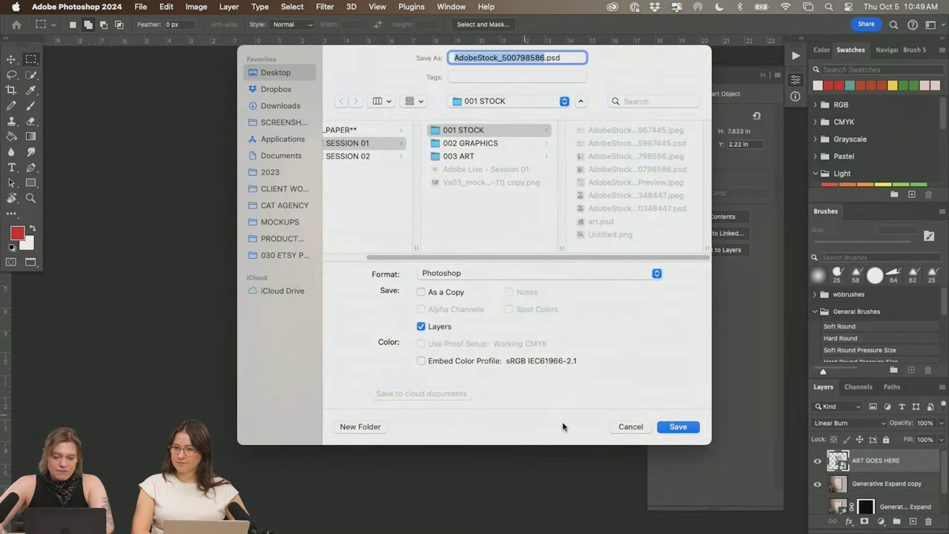
left_click(623, 430)
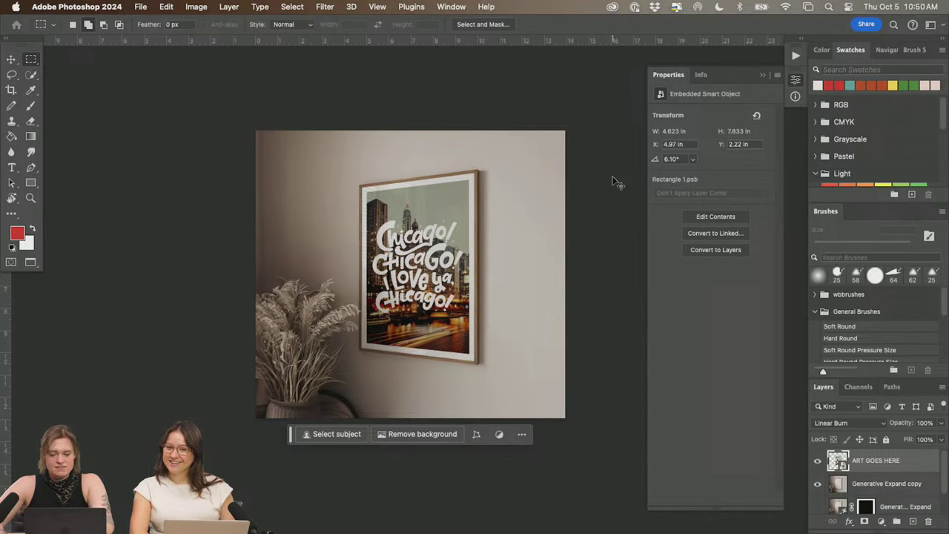
- Switch to Chrome and close the Iceland V1 listing, Rocket Spaceship listing and hand lettering pages
key("super+Tab")
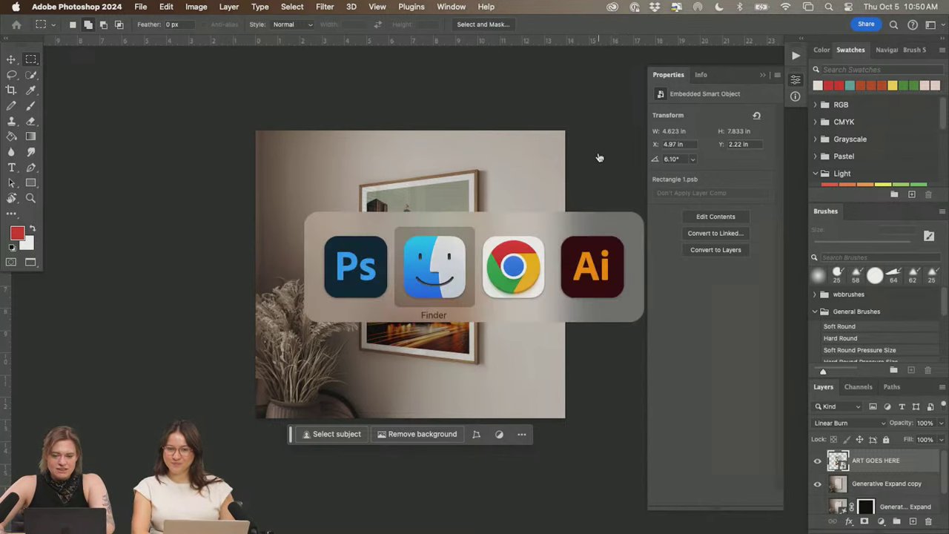
key("super+Tab")
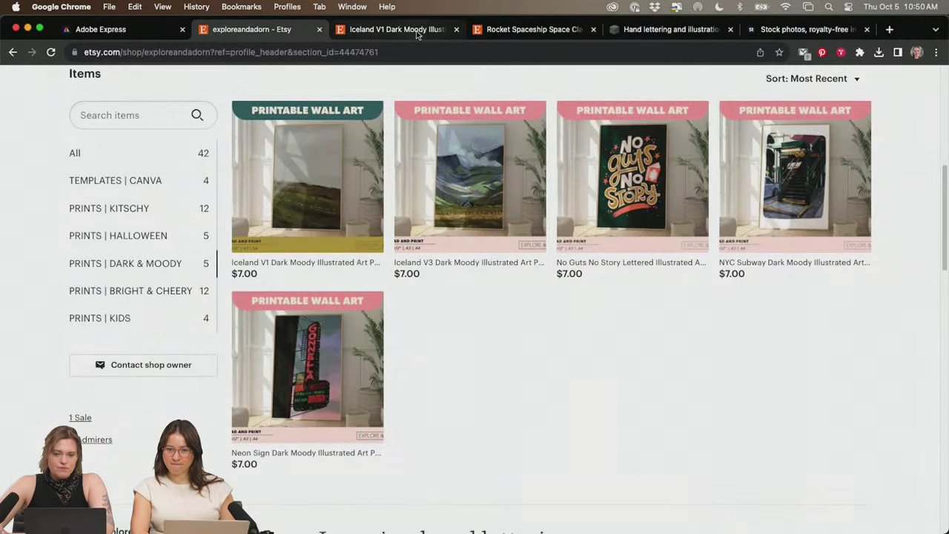
left_click(418, 31)
left_click(456, 30)
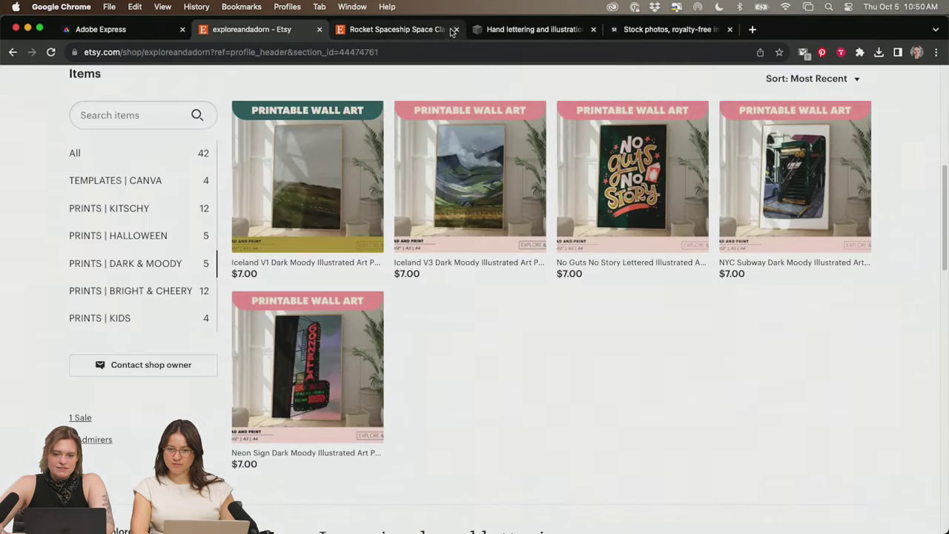
left_click(456, 30)
left_click(456, 30)
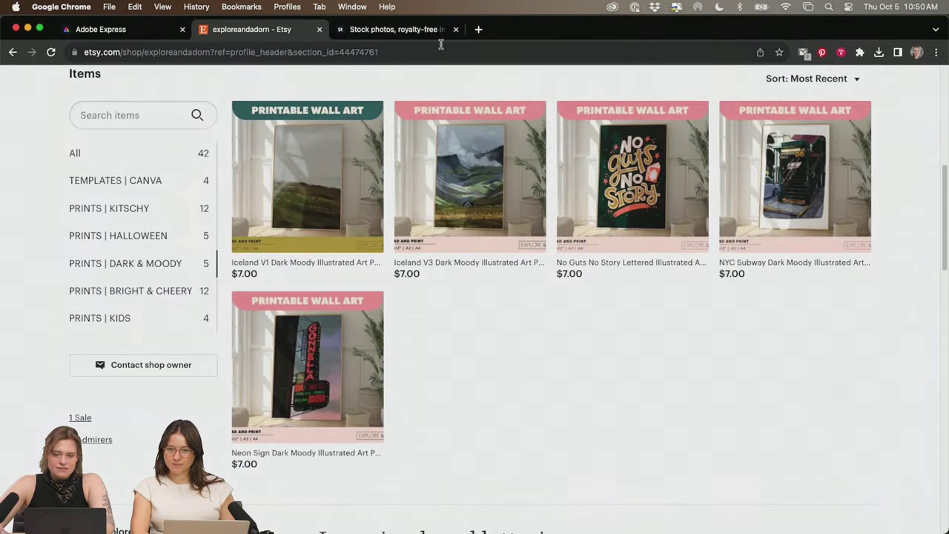
- Switch to Adobe Express, open the SESSION 01 folder and browse the preset sizes for a new design
left_click(145, 30)
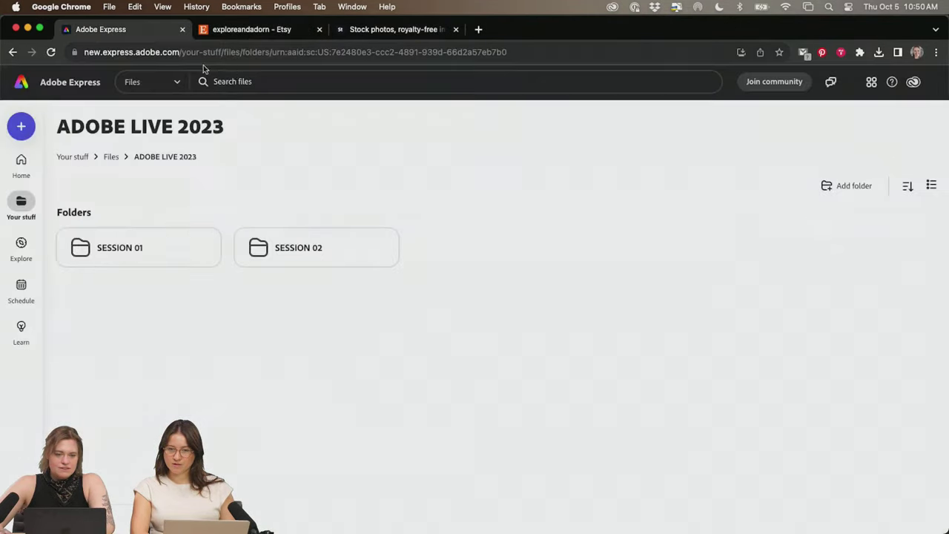
left_click(124, 258)
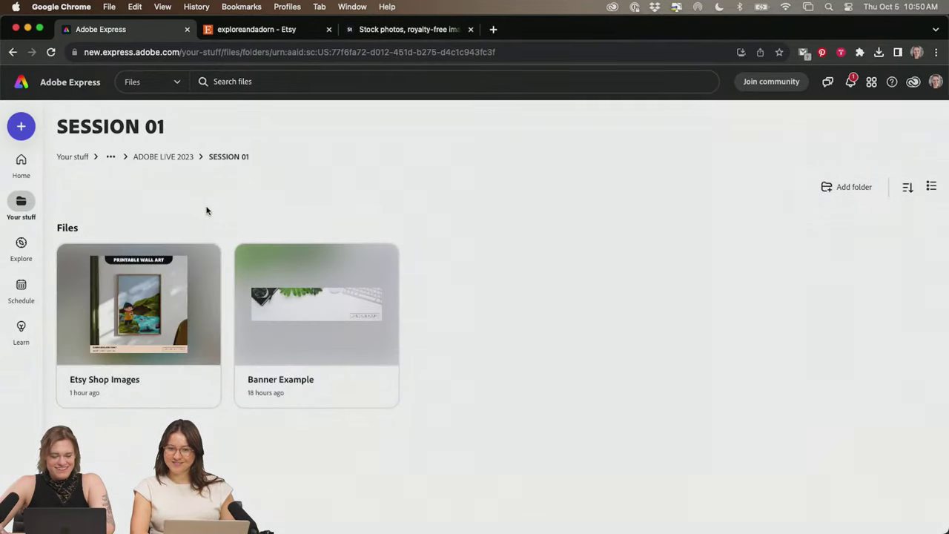
left_click(21, 126)
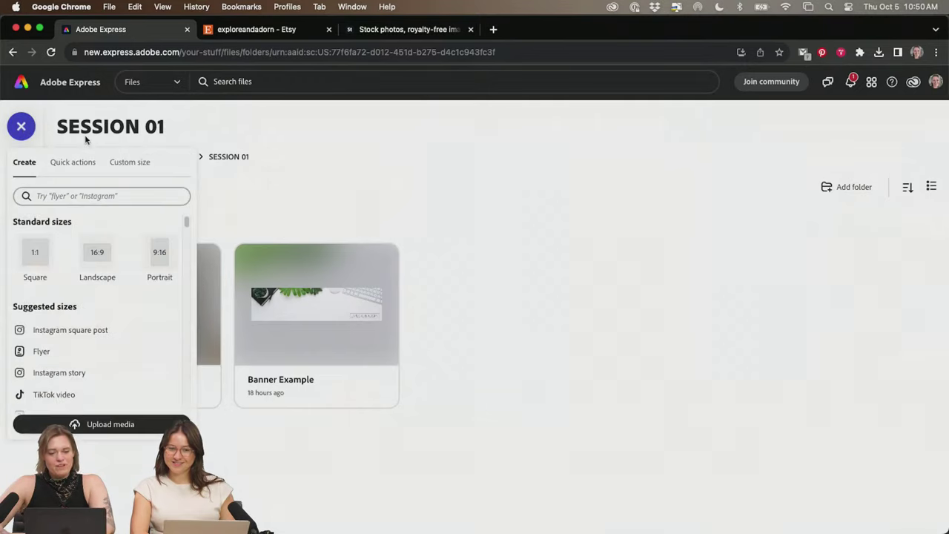
left_click(140, 192)
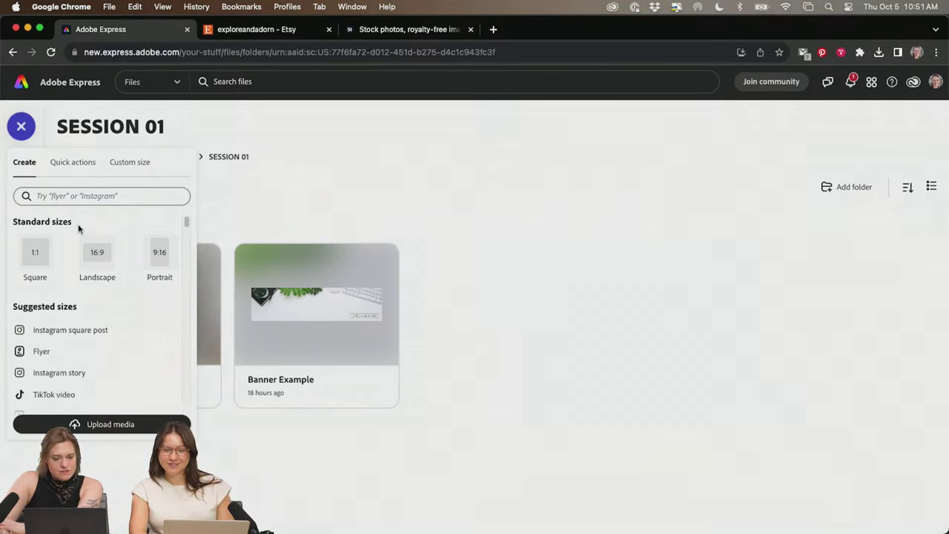
scroll(115, 281, "down", 15)
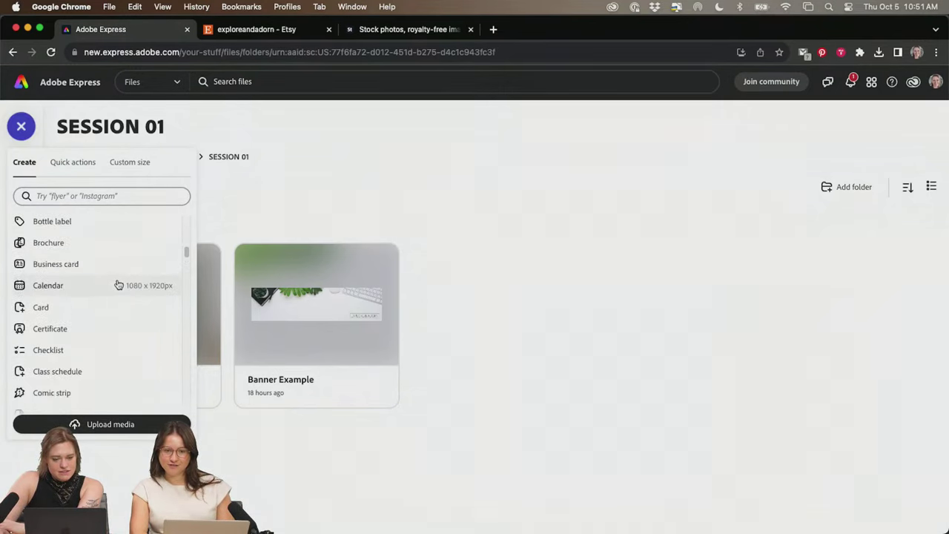
scroll(115, 282, "up", 15)
left_click(21, 128)
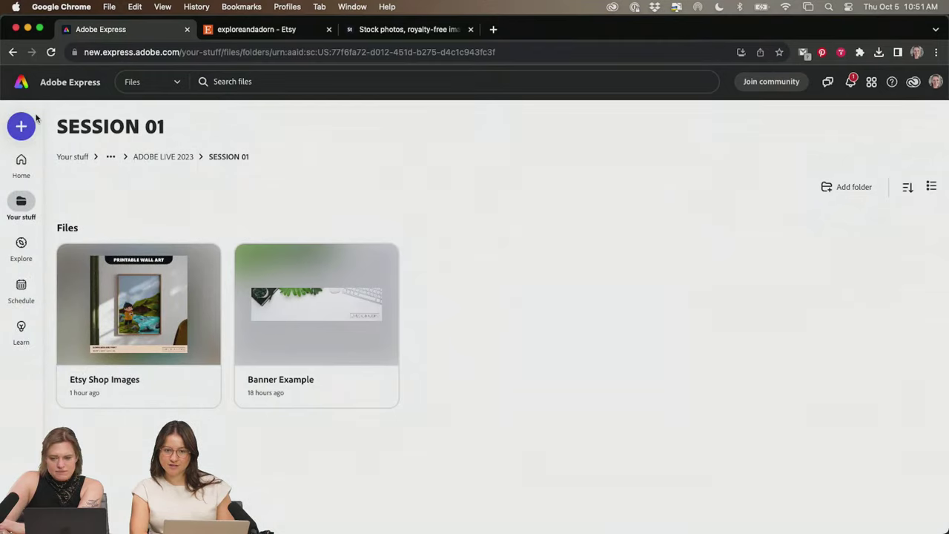
- Set a custom size of 2000 × 2000 px for a new project
left_click(21, 126)
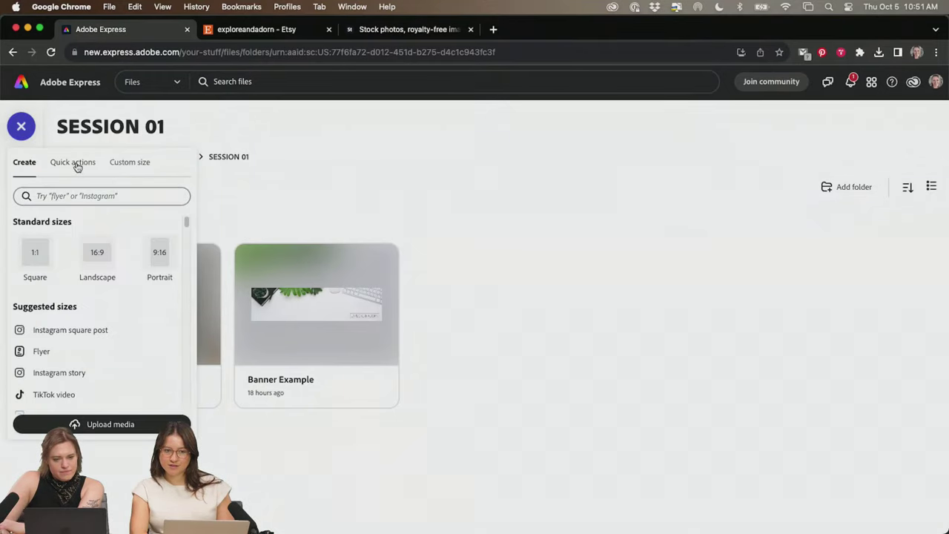
left_click(74, 161)
left_click(132, 163)
left_click(46, 209)
double_click(49, 211)
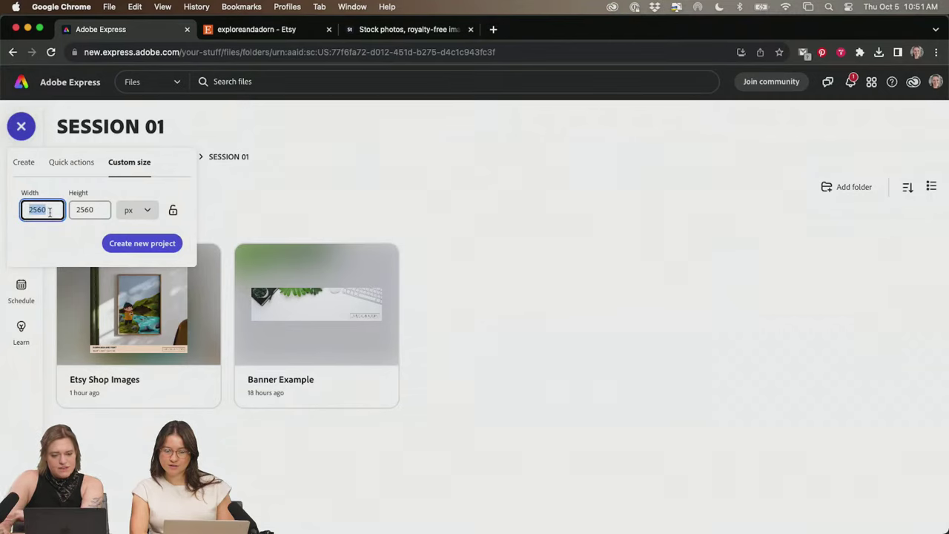
type("2000")
key("Tab")
type("20")
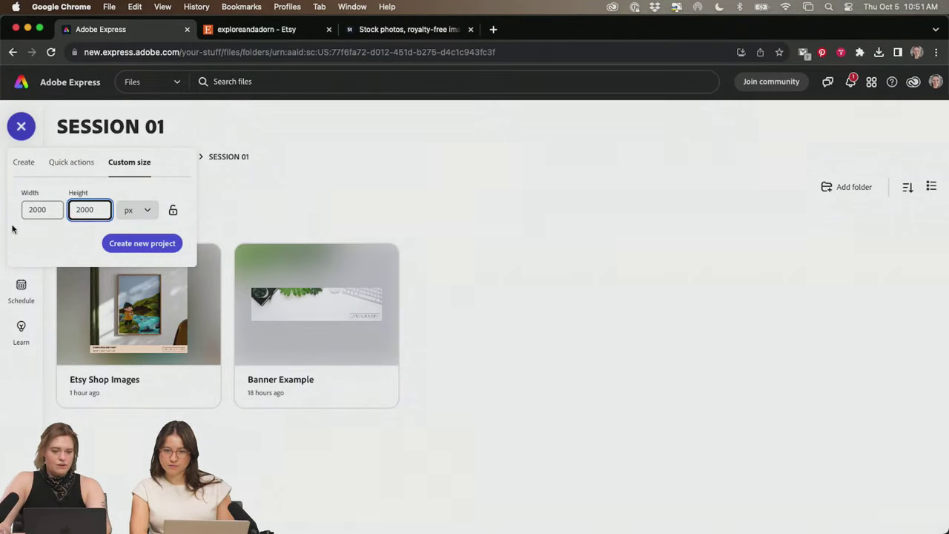
- Search the quick actions and the preset design sizes for "etsy"
left_click(83, 164)
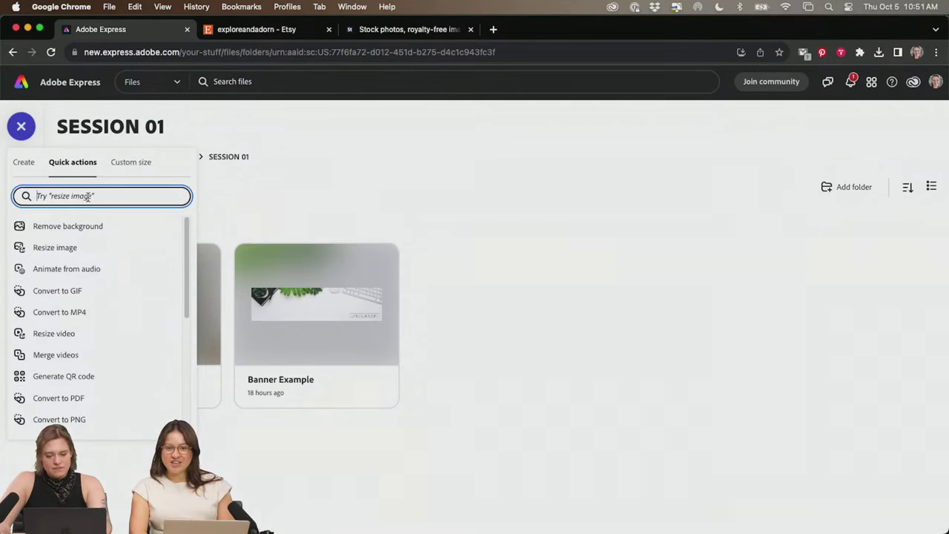
type("etsy")
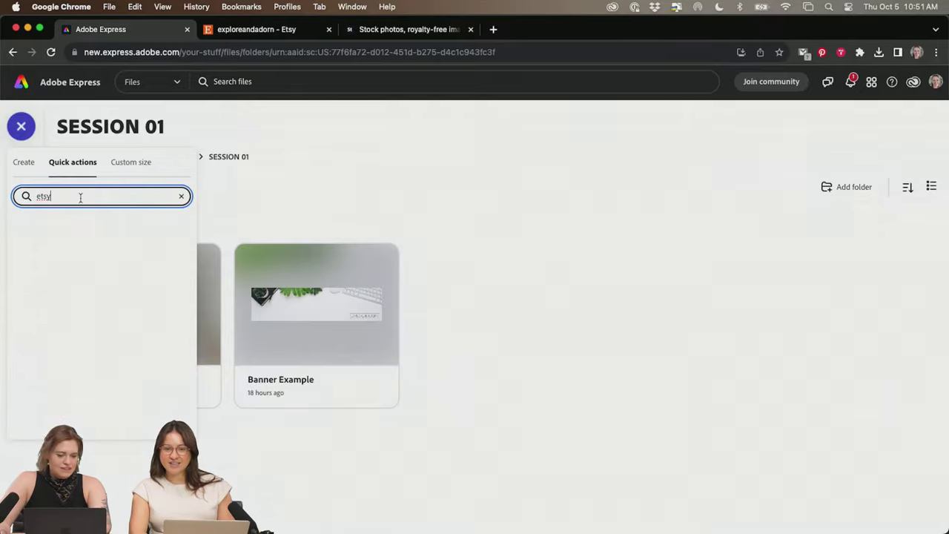
left_click(24, 162)
type("etsy")
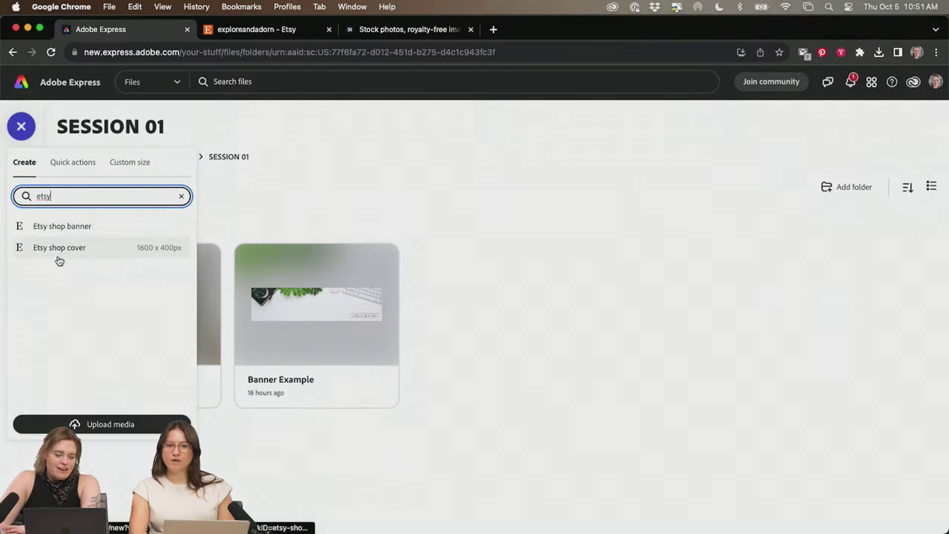
- Return to the custom size settings and create the new 2000 × 2000 px project
left_click(137, 165)
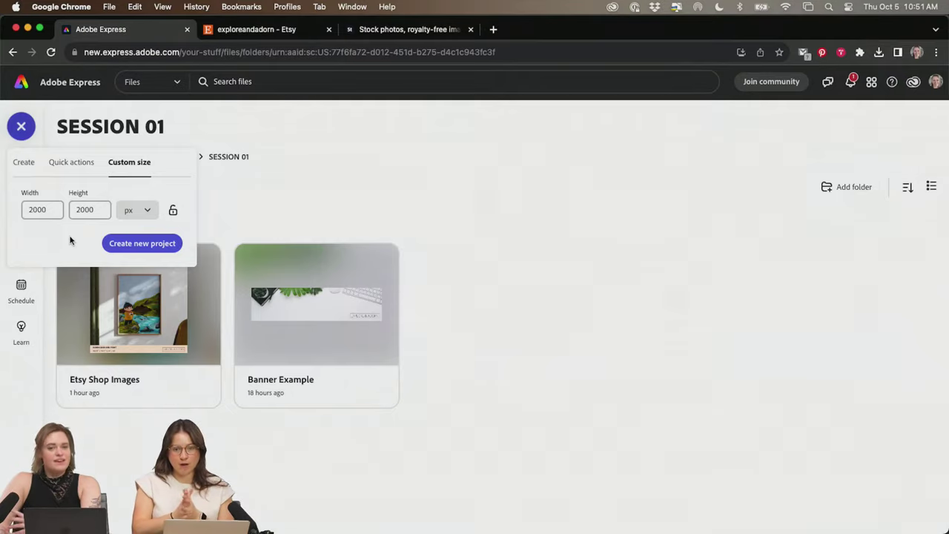
right_click(155, 245)
left_click(150, 247)
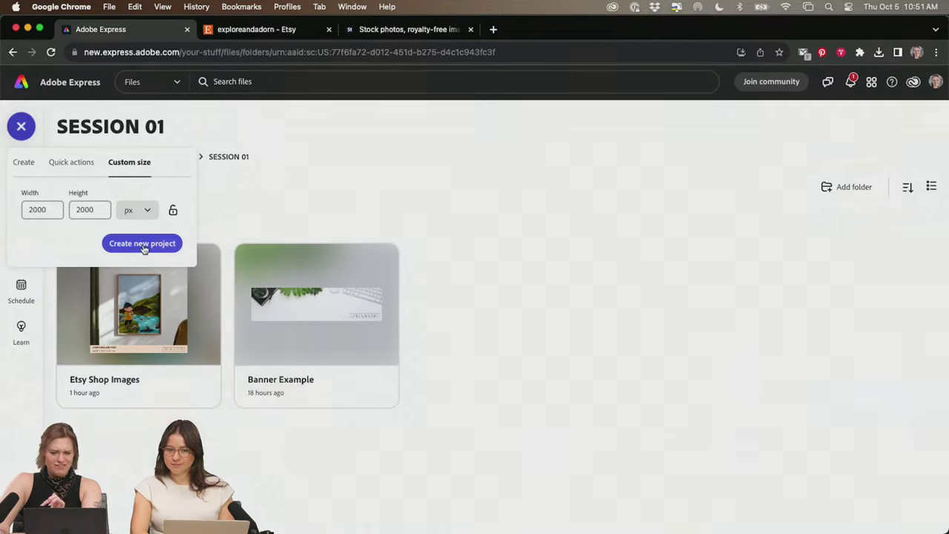
left_click(144, 246)
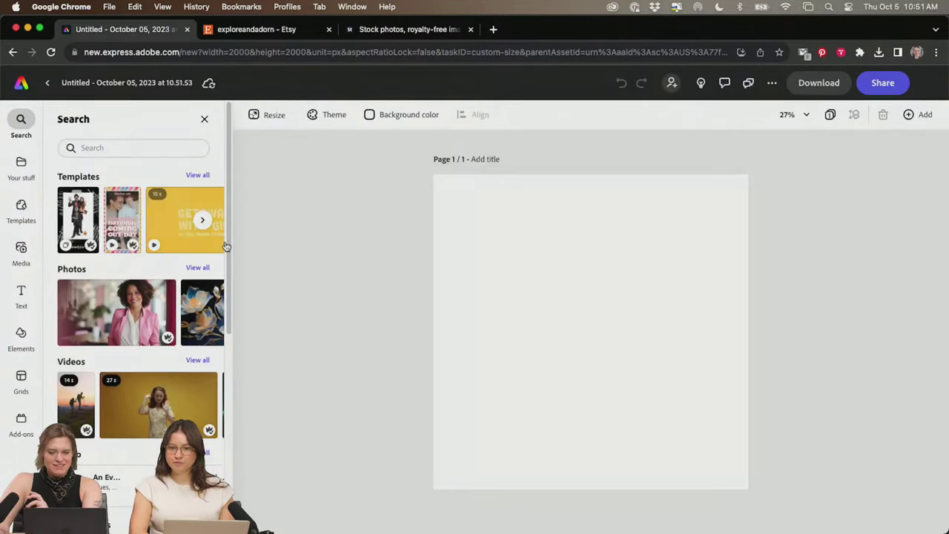
- Upload AdobeStock_500798586.psd from the 001 STOCK folder onto the page as a linked asset, accepting the Creative Cloud sync notice
left_click(20, 249)
left_click(152, 175)
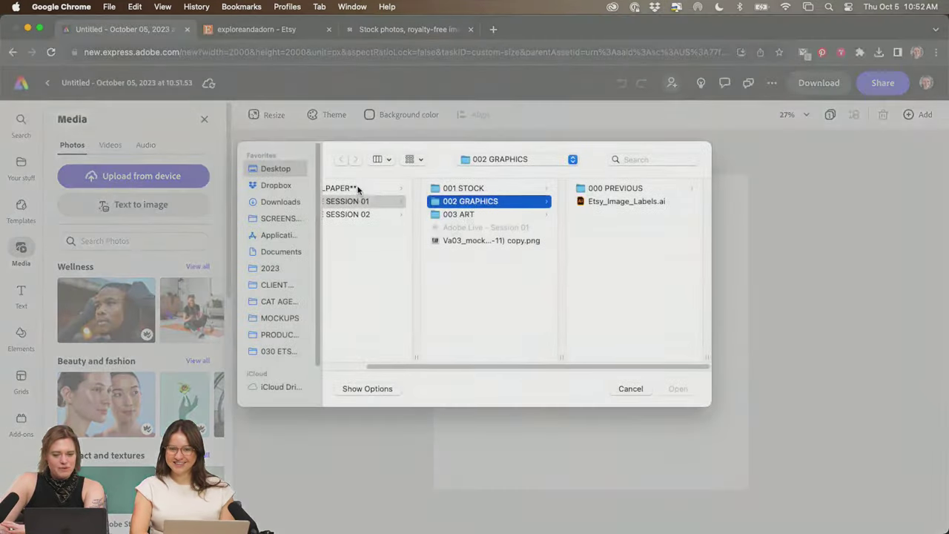
left_click(502, 189)
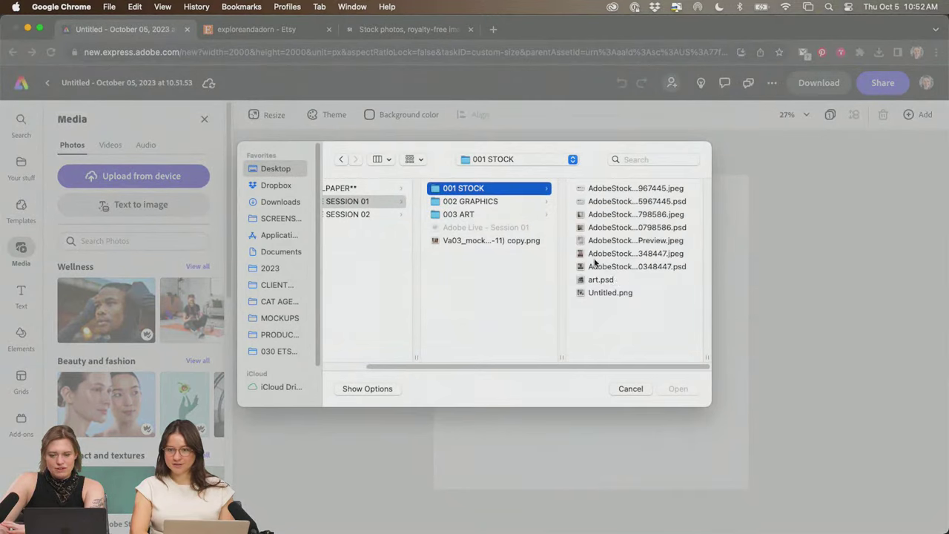
left_click(657, 267)
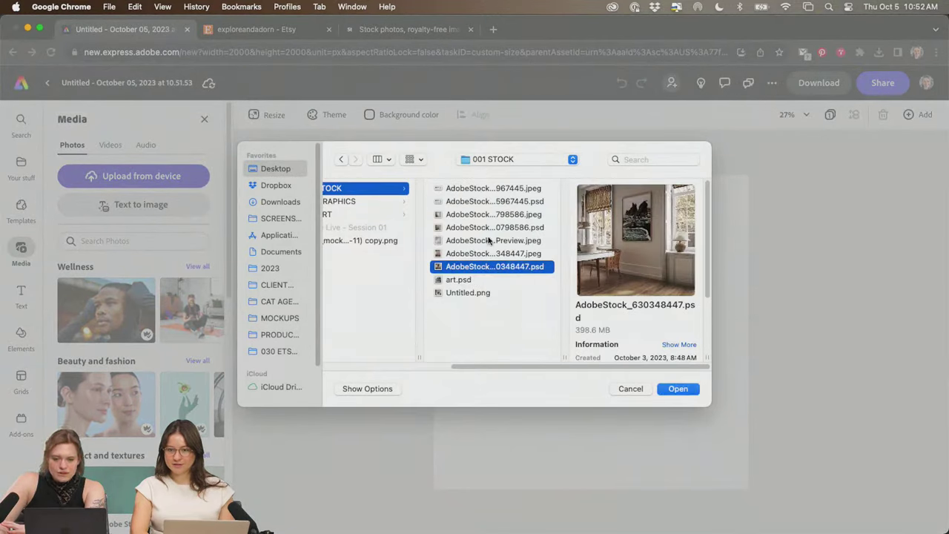
left_click(487, 229)
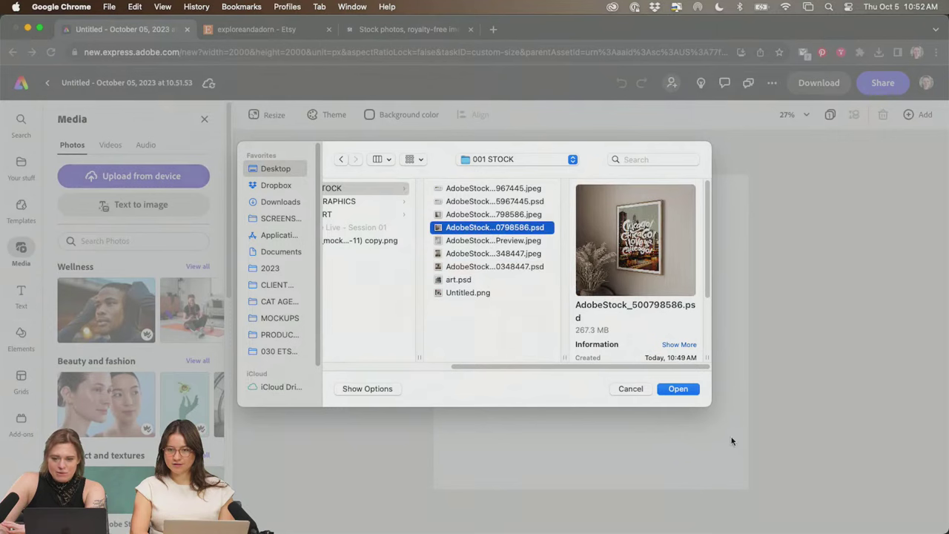
left_click(682, 389)
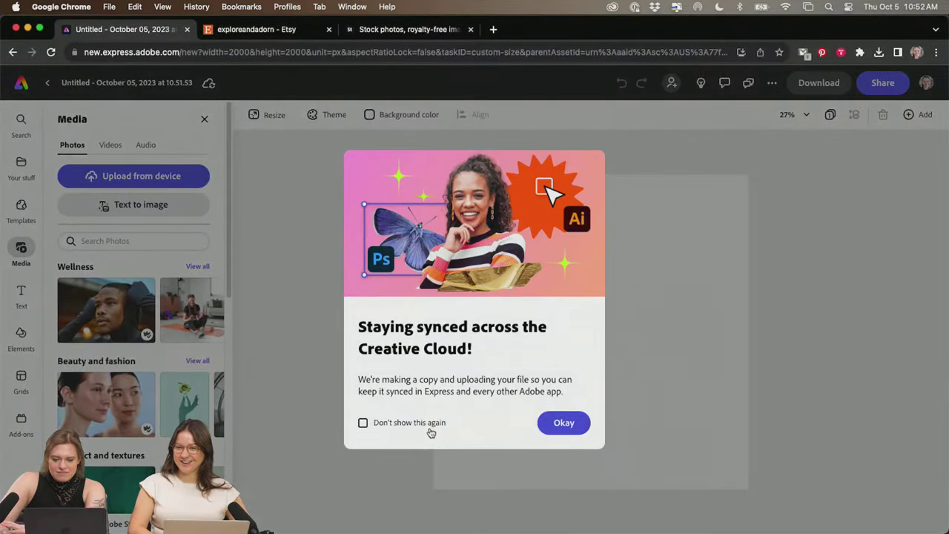
left_click(424, 425)
left_click(547, 424)
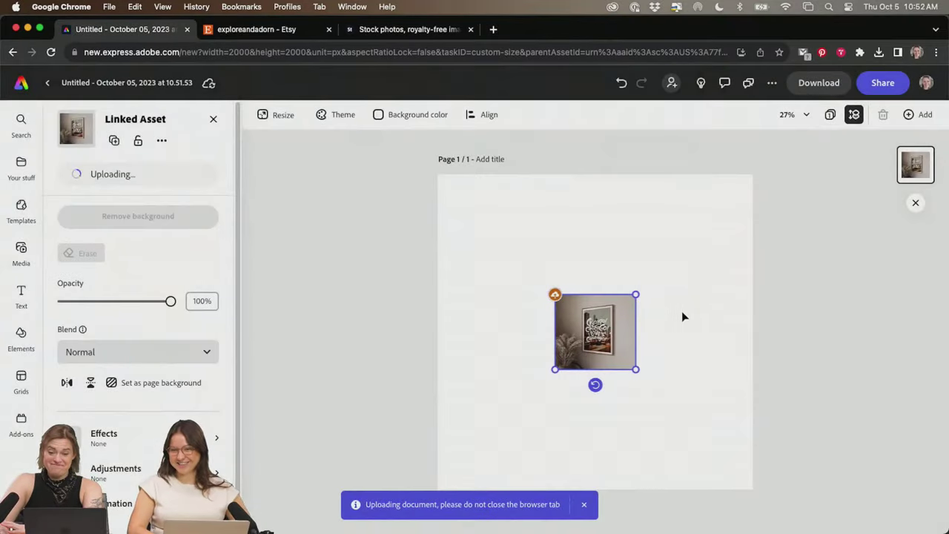
- Enlarge the framed wall art mockup to cover the whole page and shift it left so the frame sits nearer the centre
left_click_drag(625, 321, 787, 158)
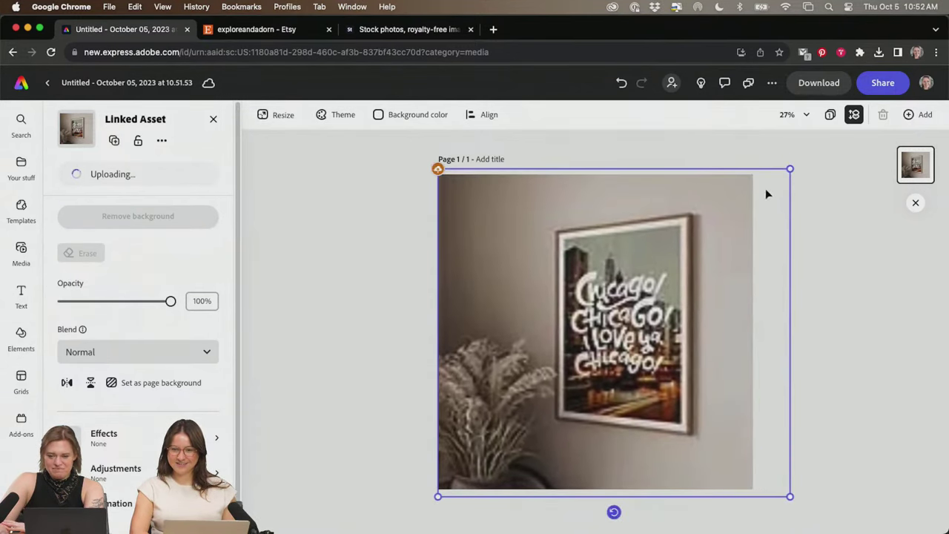
left_click(812, 228)
left_click_drag(700, 268, 671, 275)
left_click(806, 330)
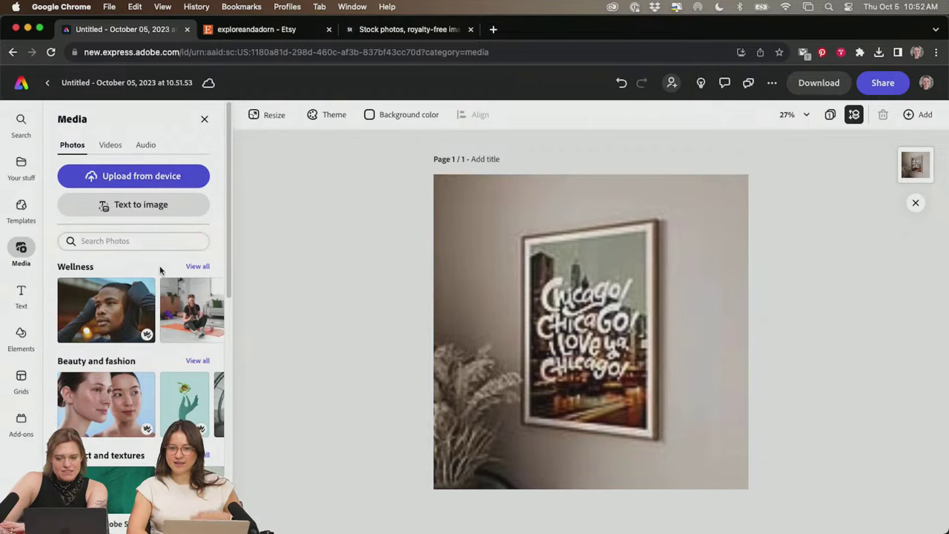
- Switch to Finder and open Etsy_Image_Labels.ai from the 002 GRAPHICS folder in Illustrator, showing all four themed label rows
key("super+Tab")
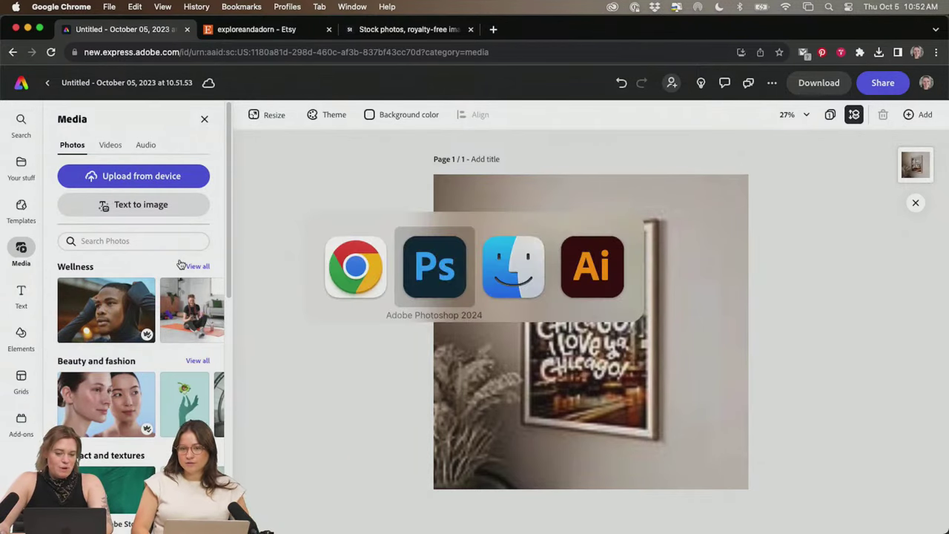
key("super+Tab")
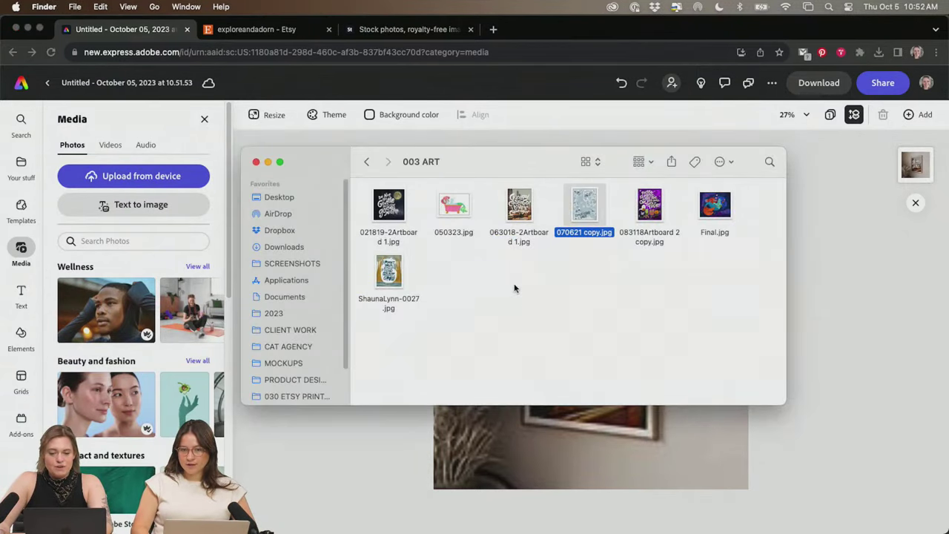
left_click(367, 162)
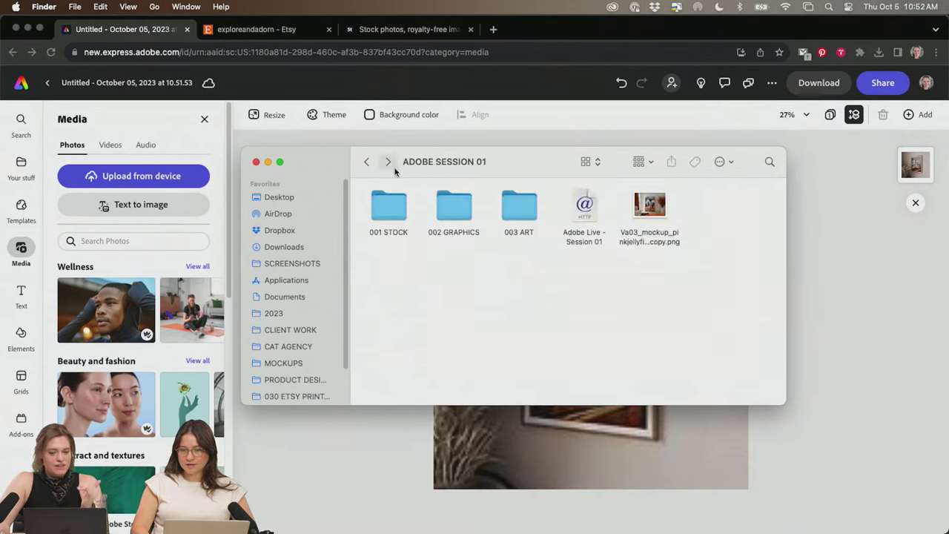
double_click(453, 206)
double_click(584, 270)
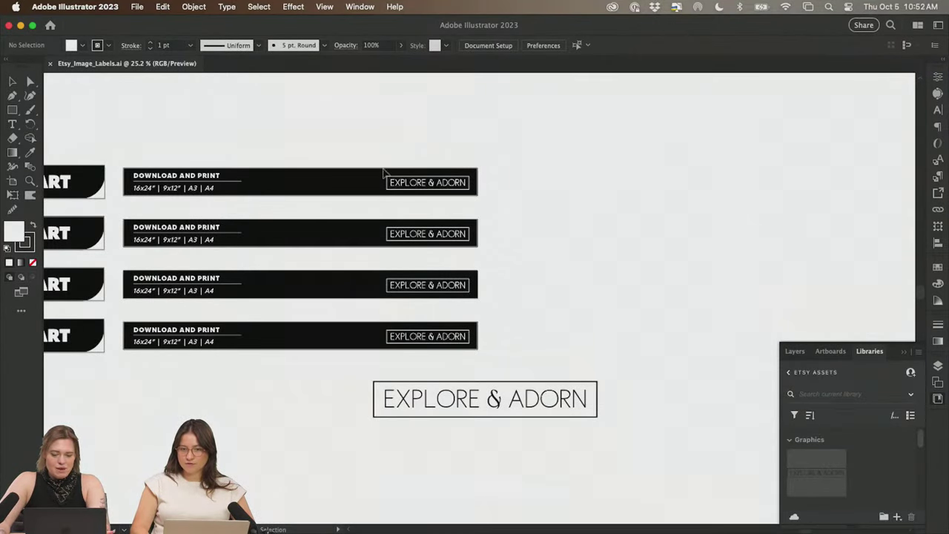
left_click_drag(223, 121, 623, 150)
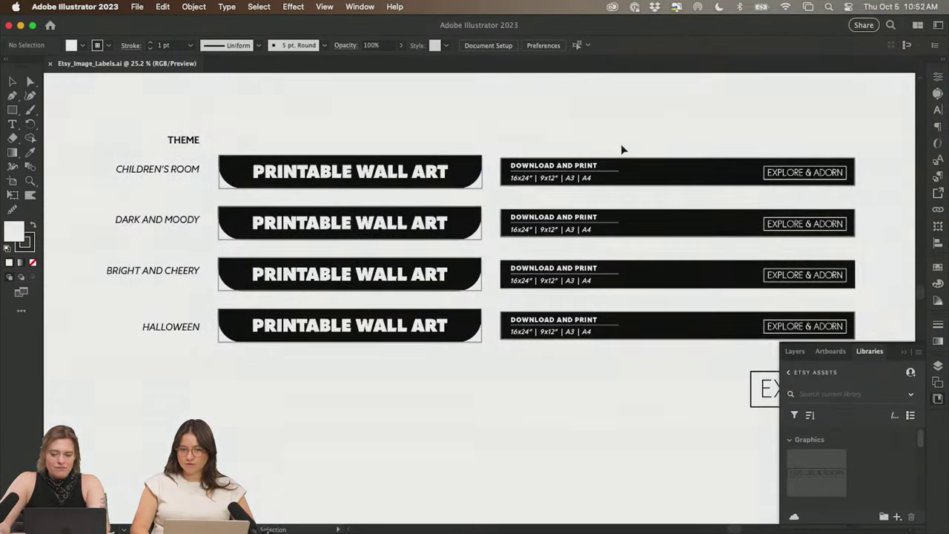
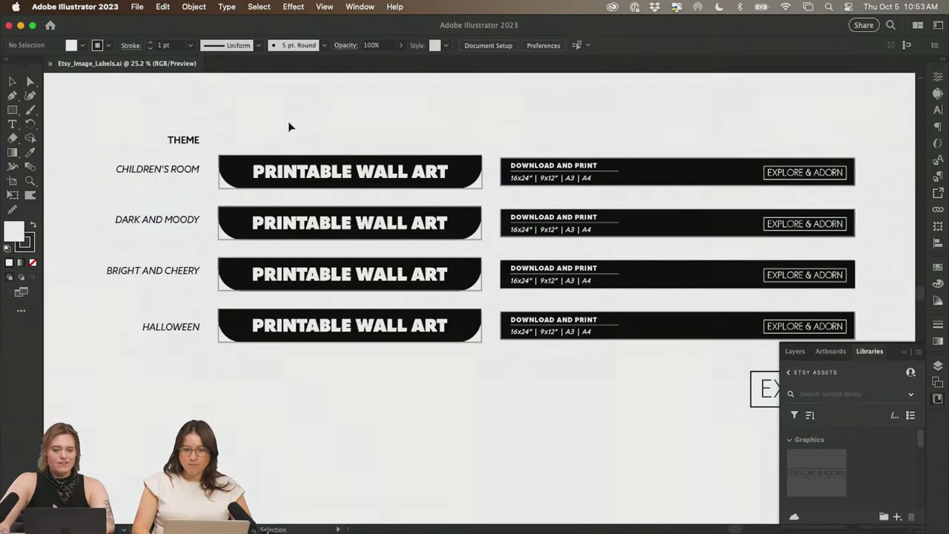
- Try recoloring the Children's Room "PRINTABLE WALL ART" label with Generative Recolor, using the prompt "children's room" and sampling its variations
left_click_drag(301, 130, 361, 187)
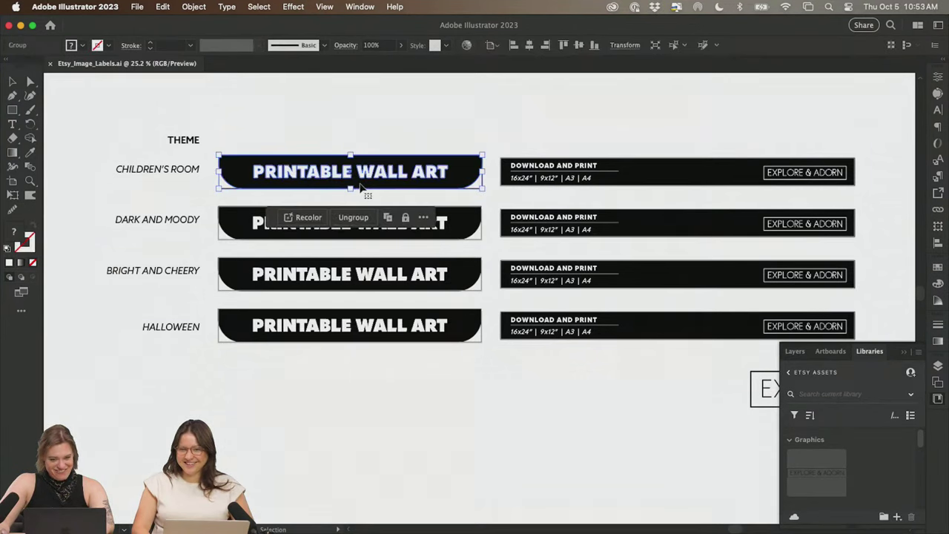
left_click(467, 44)
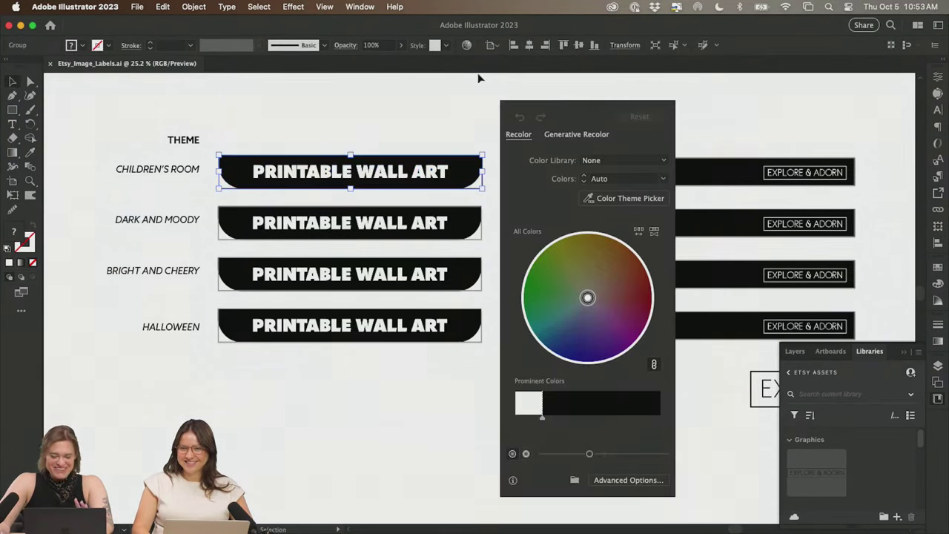
left_click(580, 135)
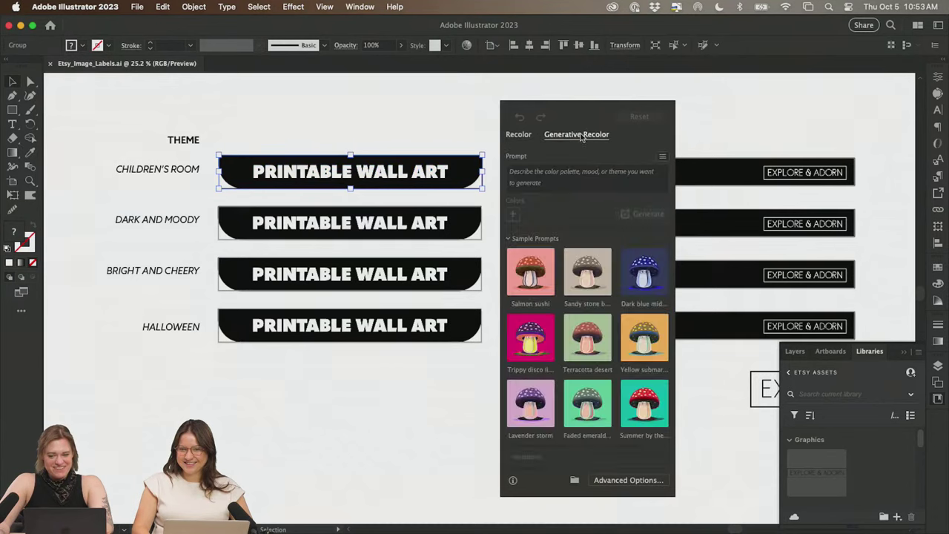
left_click(585, 184)
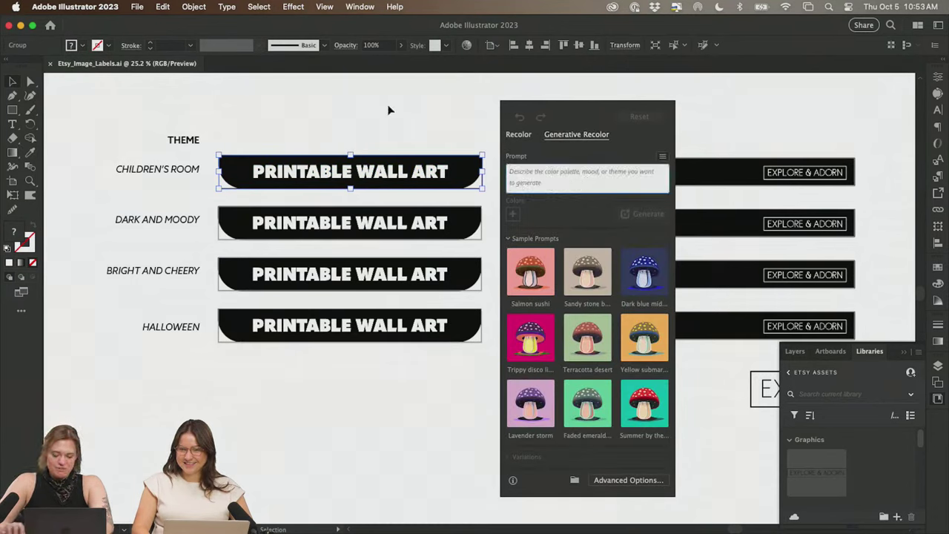
type("c")
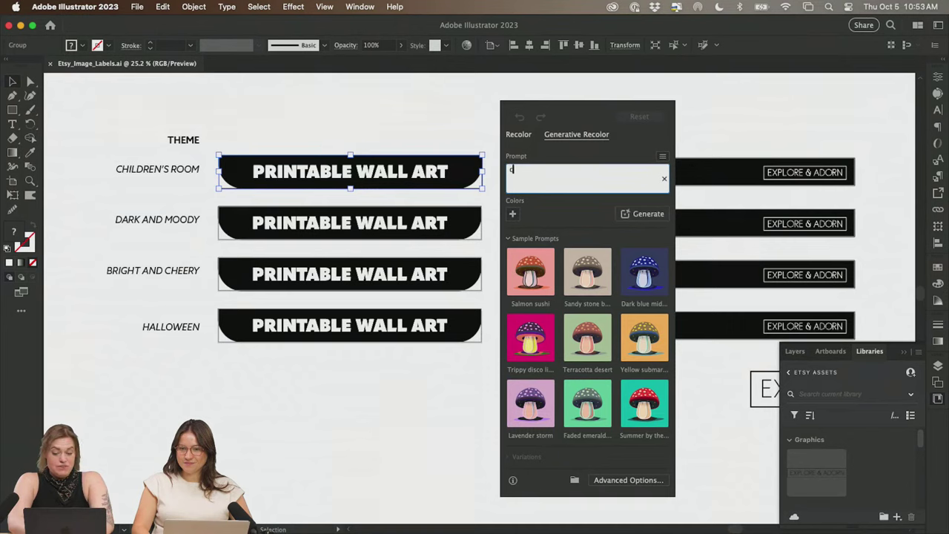
type("hildren's room")
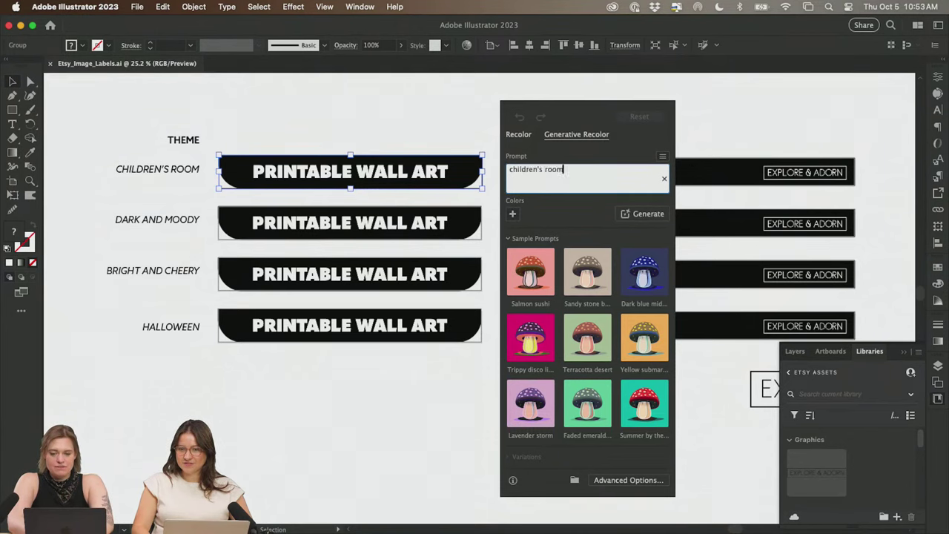
key("Return")
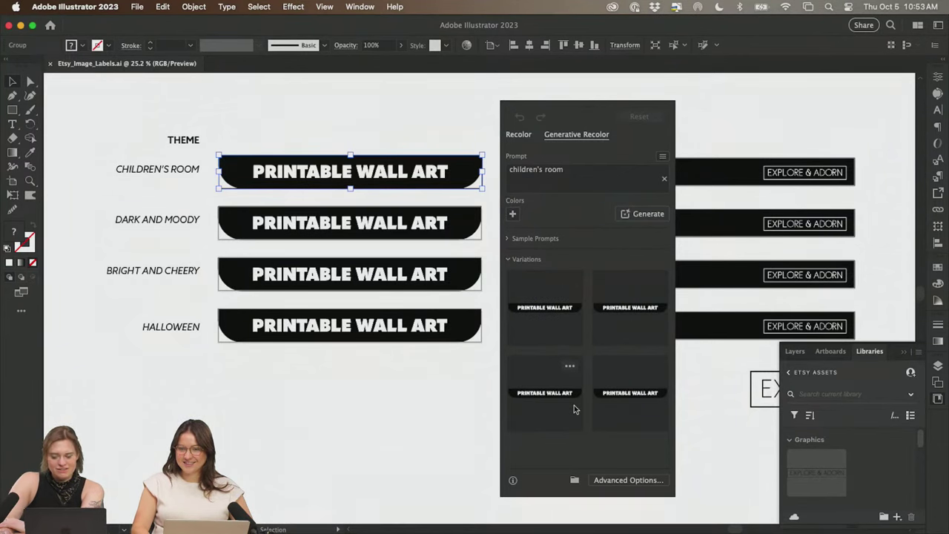
left_click(568, 408)
left_click(549, 345)
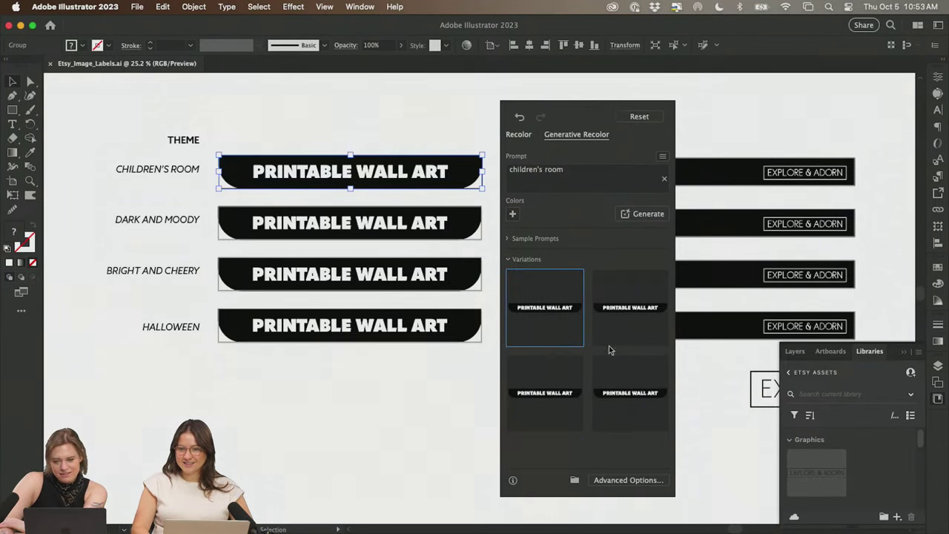
left_click(640, 326)
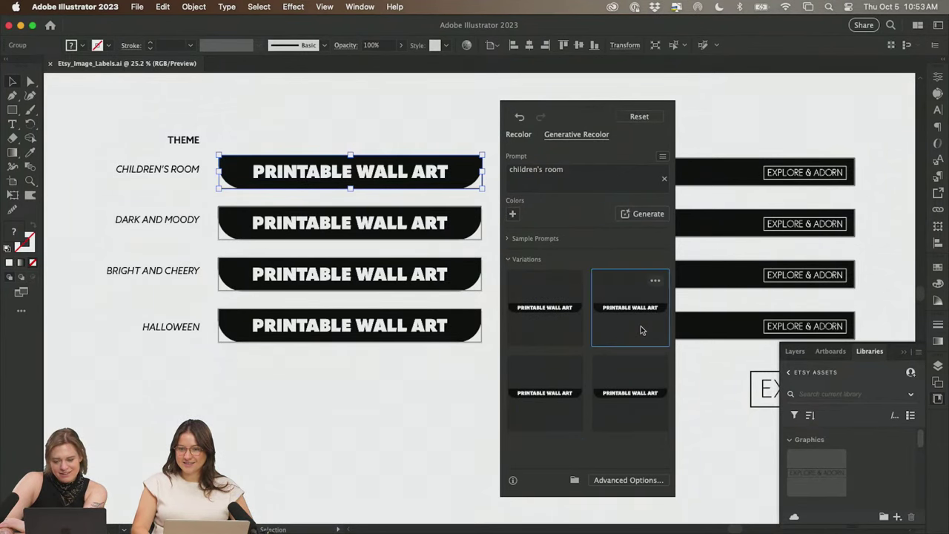
left_click(372, 415)
- Try Generative Recolor again on the Children's Room heading label, using the Salmon sushi sample prompt
left_click(362, 186)
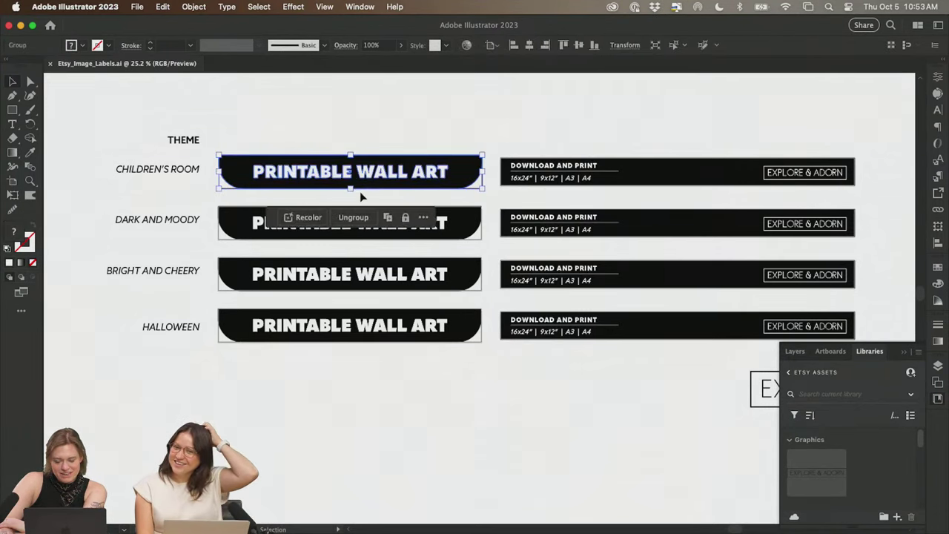
left_click(302, 217)
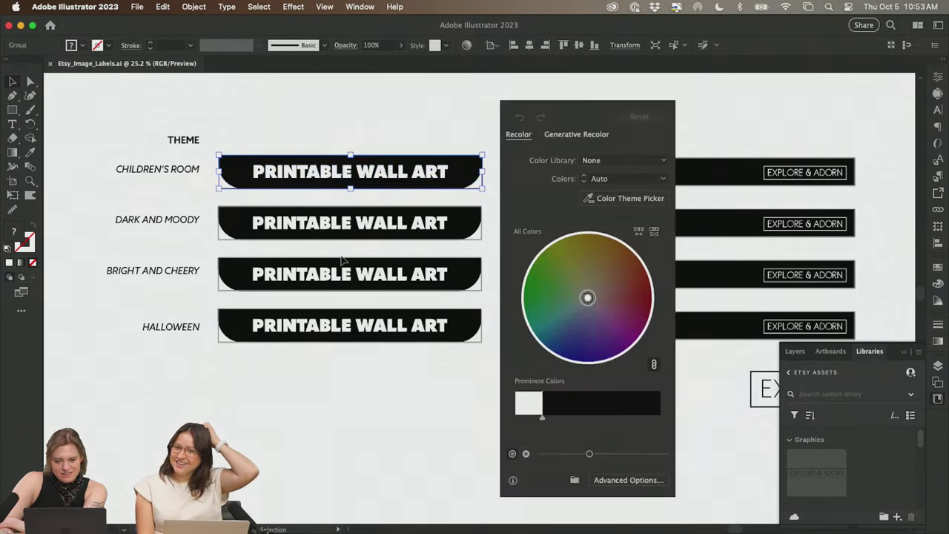
left_click(572, 135)
left_click(520, 285)
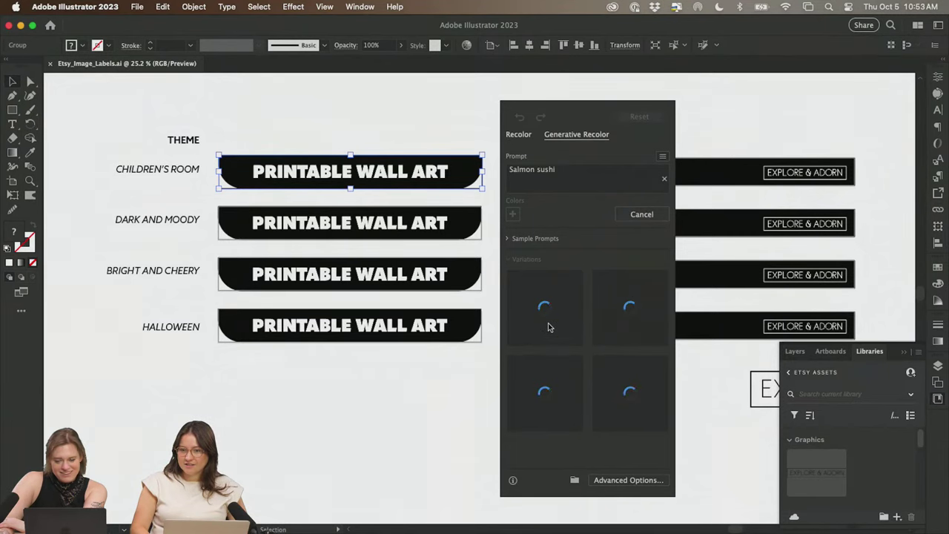
left_click(527, 294)
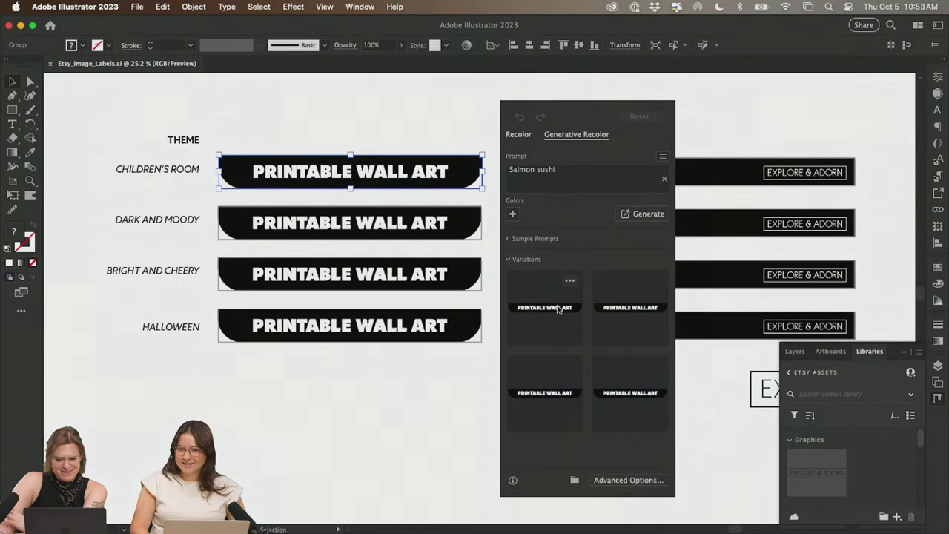
left_click(512, 214)
left_click(514, 215)
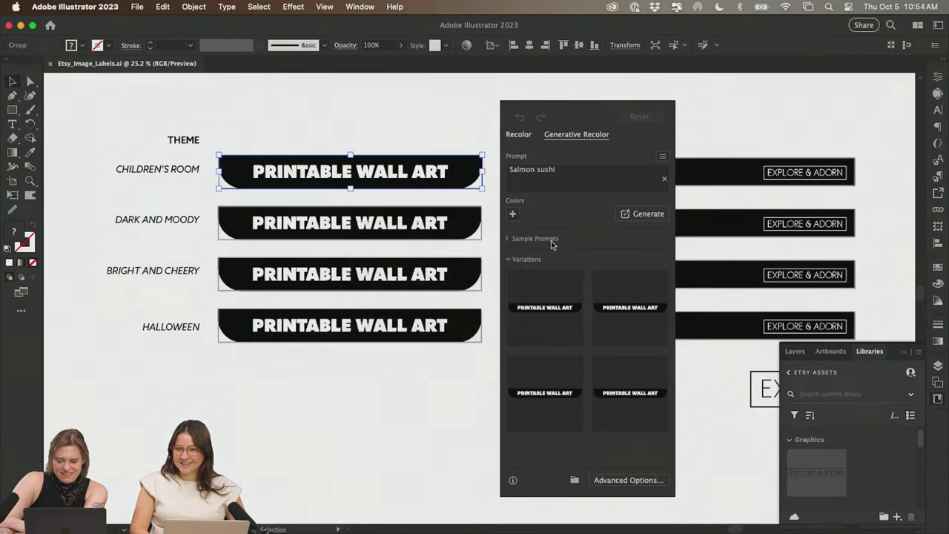
left_click(524, 139)
left_click(423, 113)
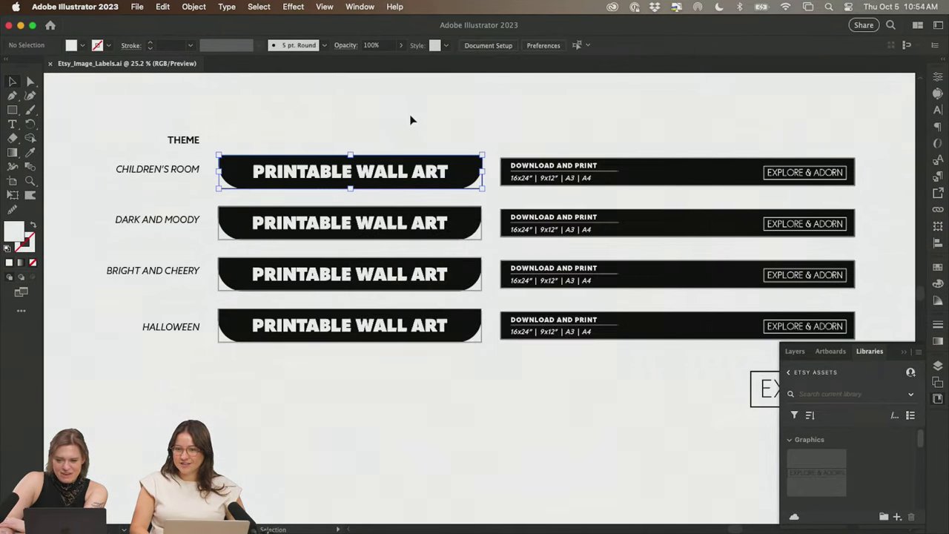
- Ungroup the Children's Room "PRINTABLE WALL ART" label so its lettering and background shape can be selected separately
left_click_drag(317, 134, 490, 127)
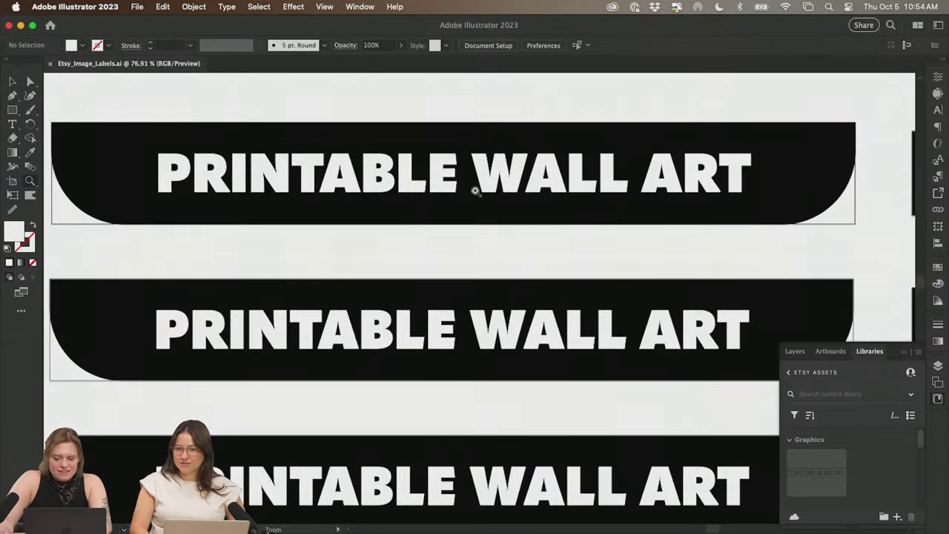
key("v")
left_click_drag(460, 95, 544, 238)
key("super+shift+g")
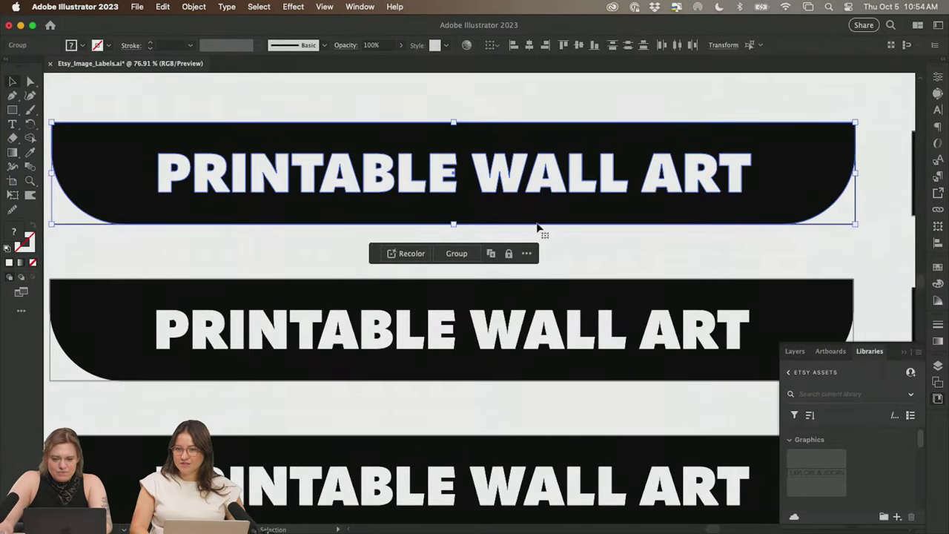
- Try the Sandy stone beach sample prompt on the ungrouped label, check the advanced recolor options, and cancel them
left_click(466, 45)
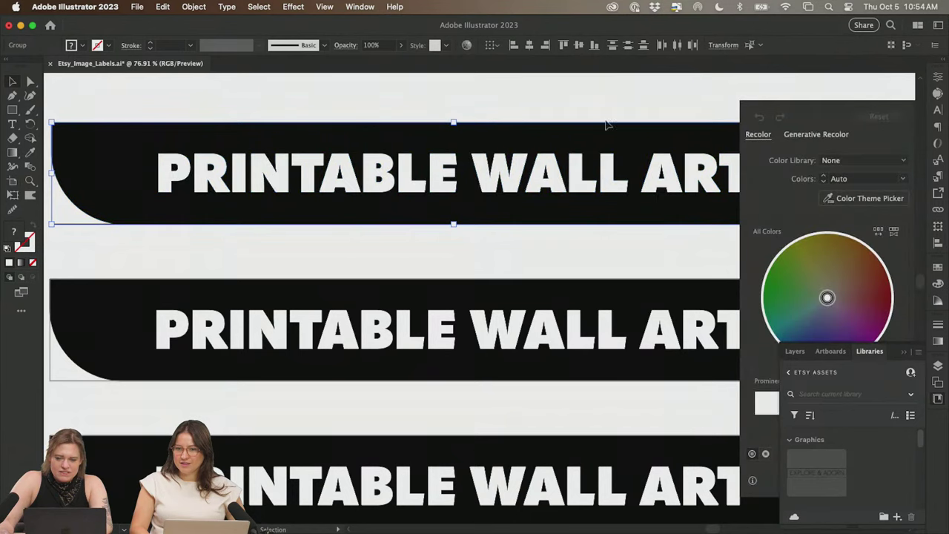
left_click(816, 134)
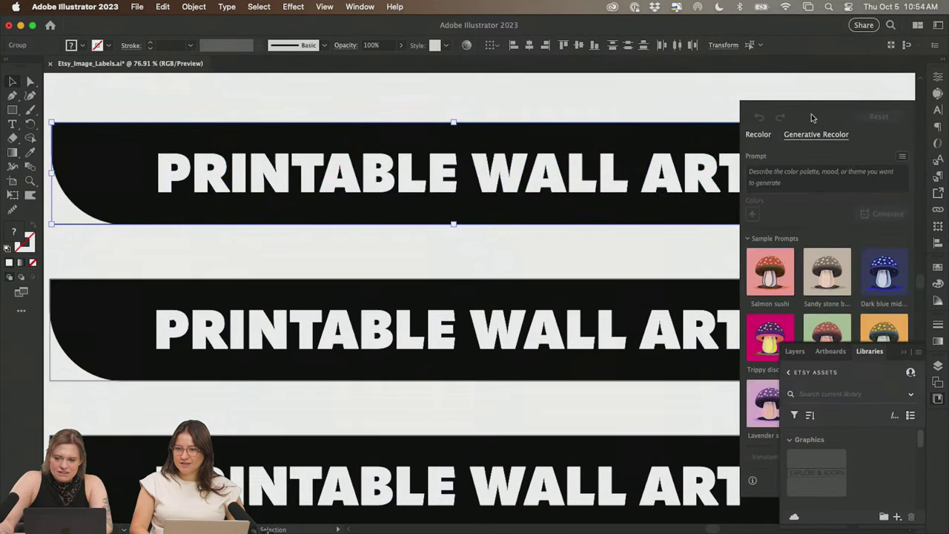
left_click_drag(811, 113, 647, 87)
left_click(662, 252)
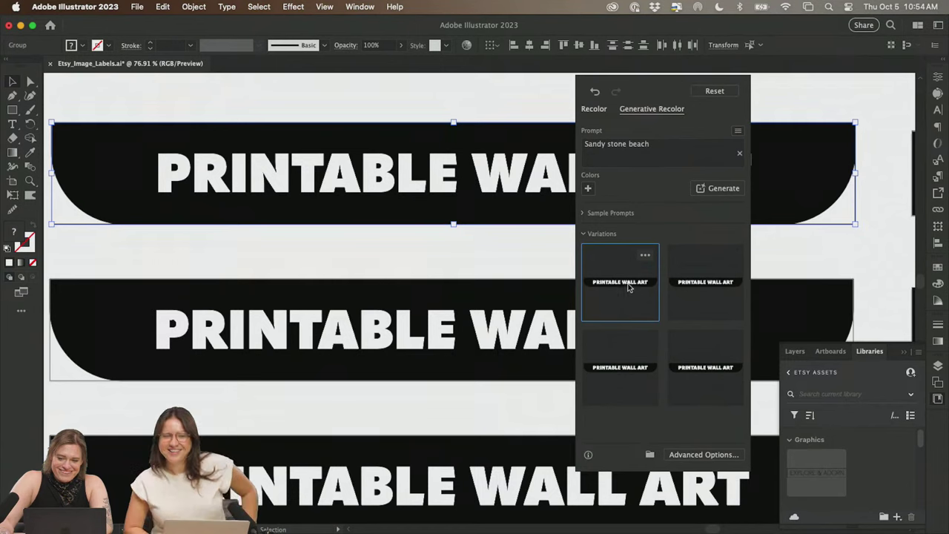
left_click(699, 365)
left_click(703, 455)
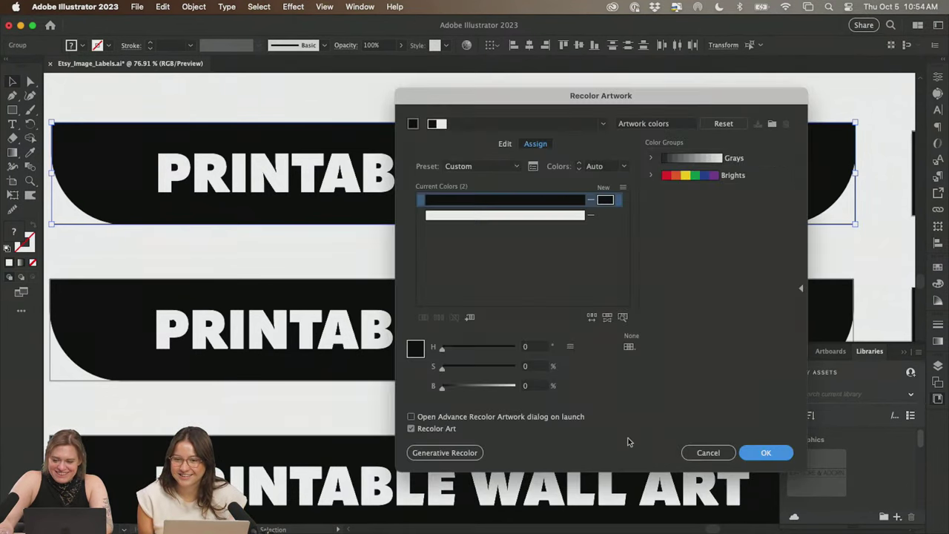
left_click(708, 453)
left_click(239, 239)
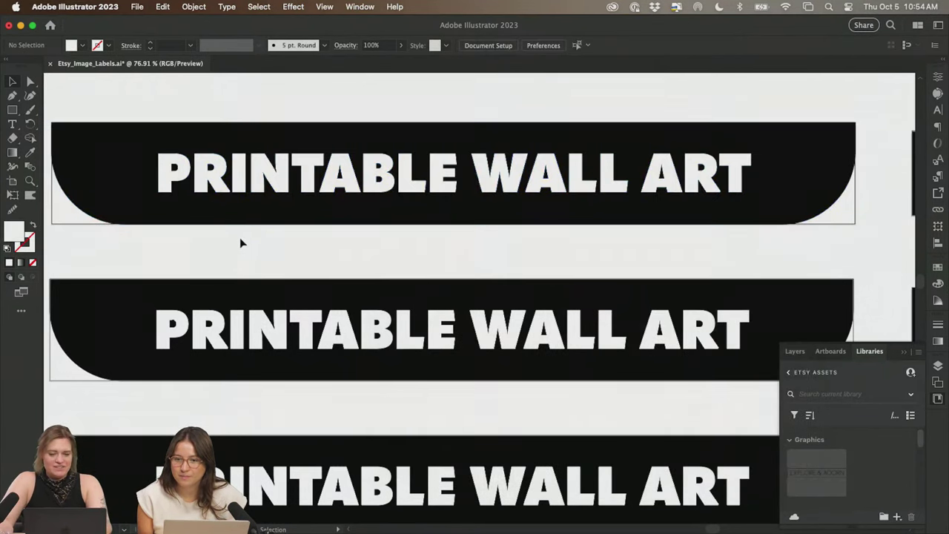
- Fill the Children's Room label's "PRINTABLE WALL ART" lettering with dark red
left_click(264, 175)
double_click(21, 236)
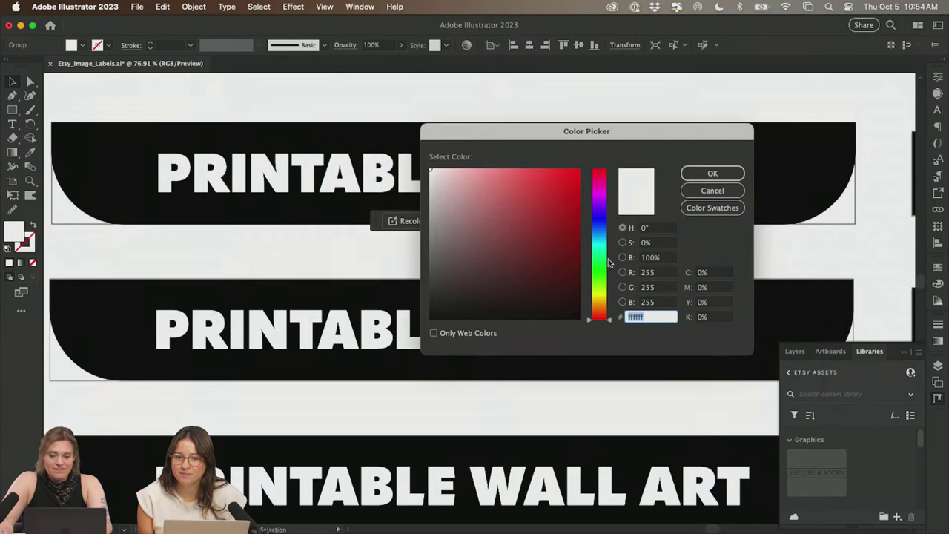
key("cmd+v")
left_click(716, 170)
- Fill the background shape of the Children's Room heading label with pale green c3e5d0
left_click(346, 132)
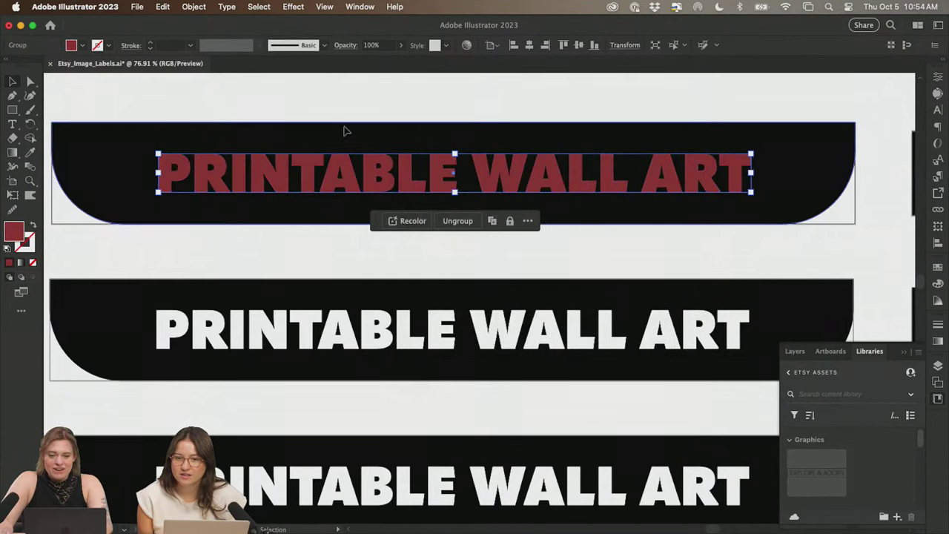
double_click(18, 235)
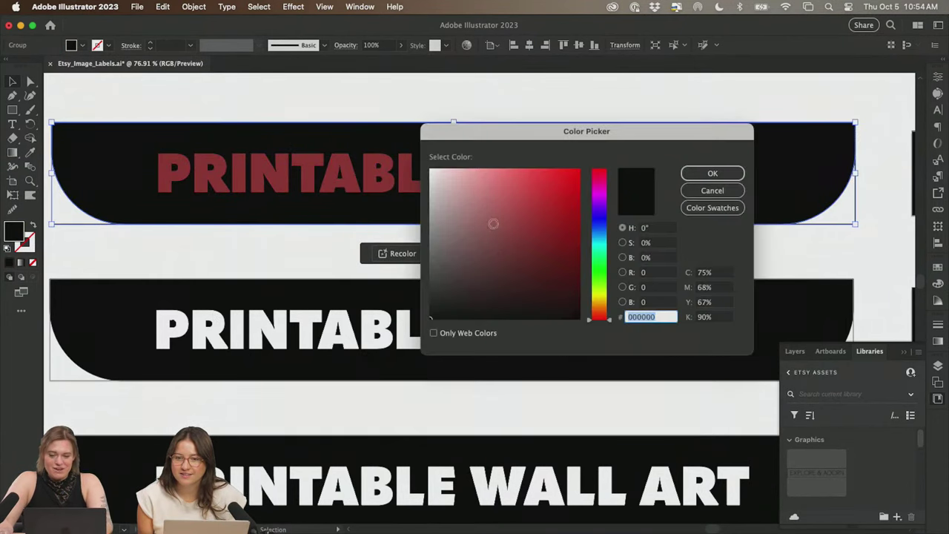
type("e5c3c3")
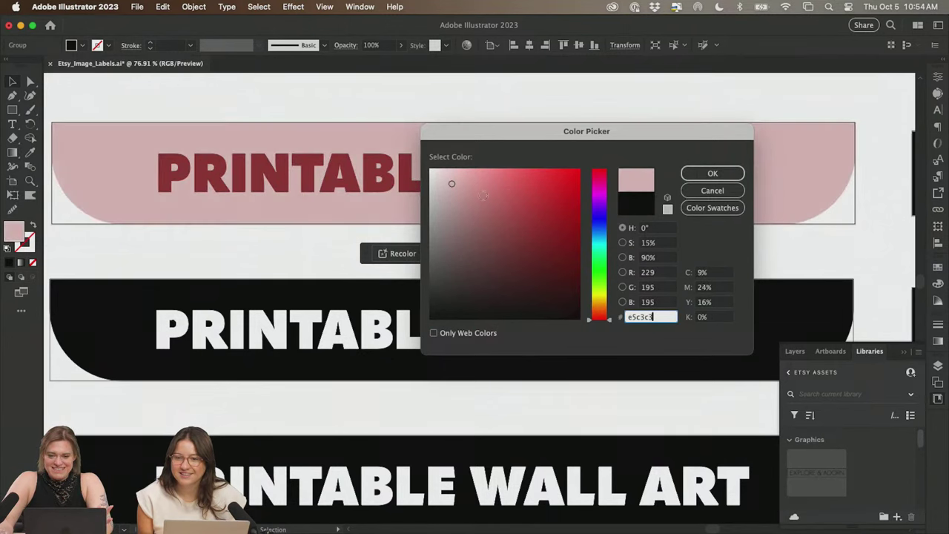
left_click_drag(608, 287, 607, 264)
left_click(712, 173)
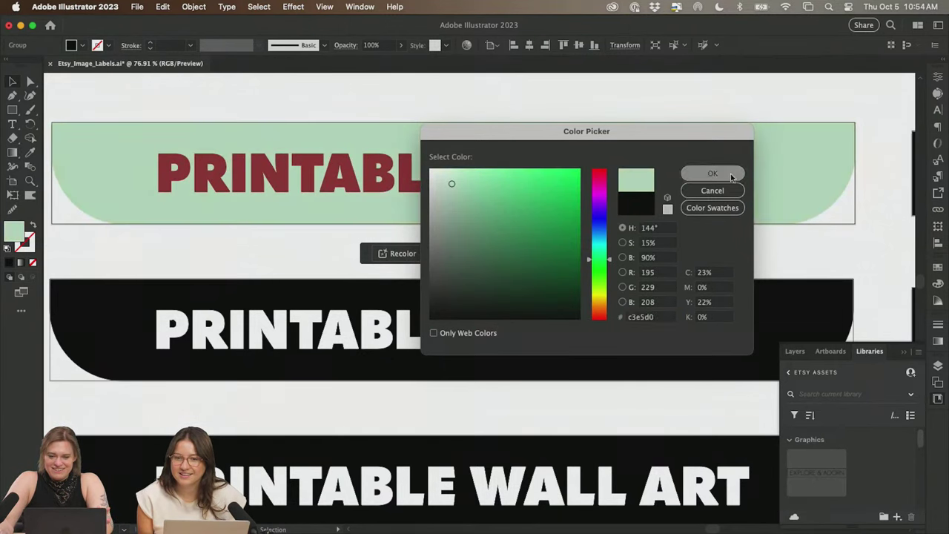
- Generate Generative Recolor variations for the whole red and green heading label from the prompt "children's room"
key("super+shift+g")
left_click(360, 117)
left_click_drag(361, 116, 419, 189)
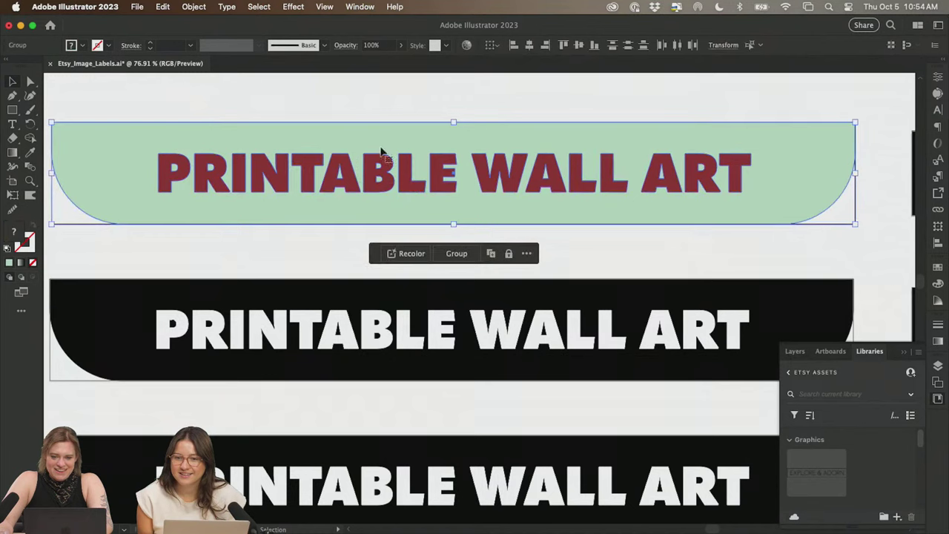
left_click(467, 44)
left_click(807, 136)
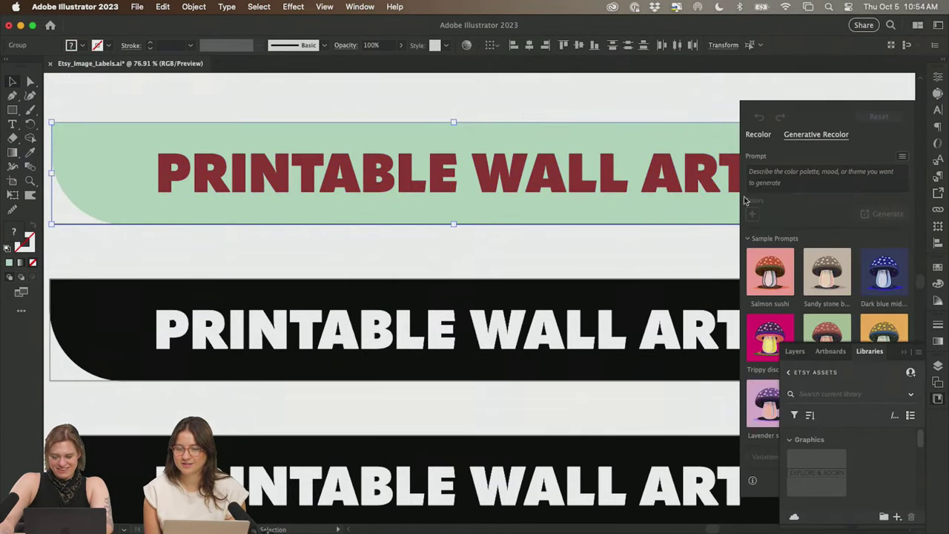
left_click_drag(840, 121, 645, 108)
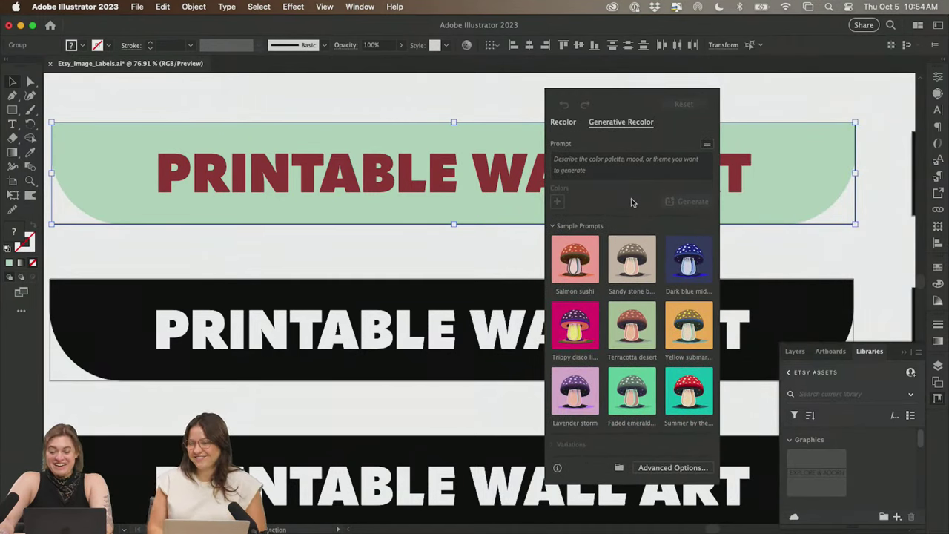
left_click(587, 171)
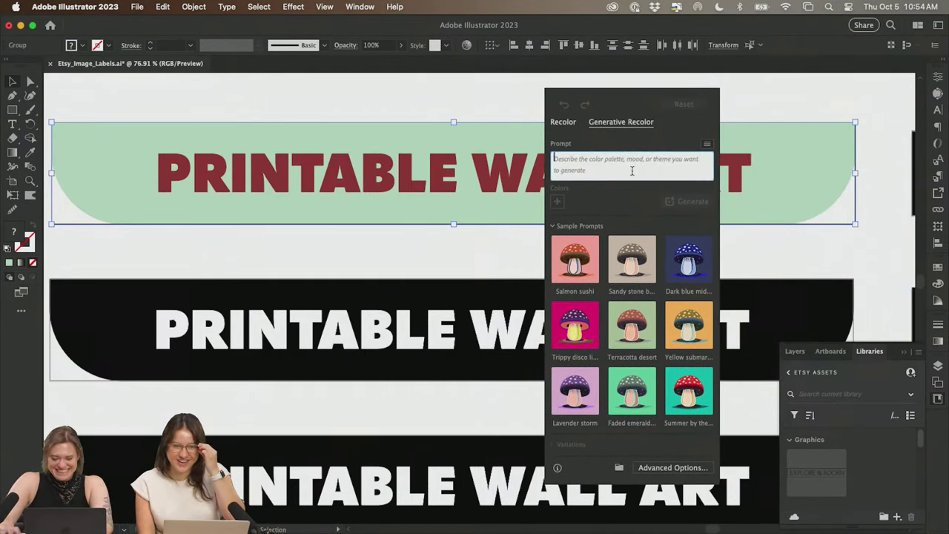
type("children's roo")
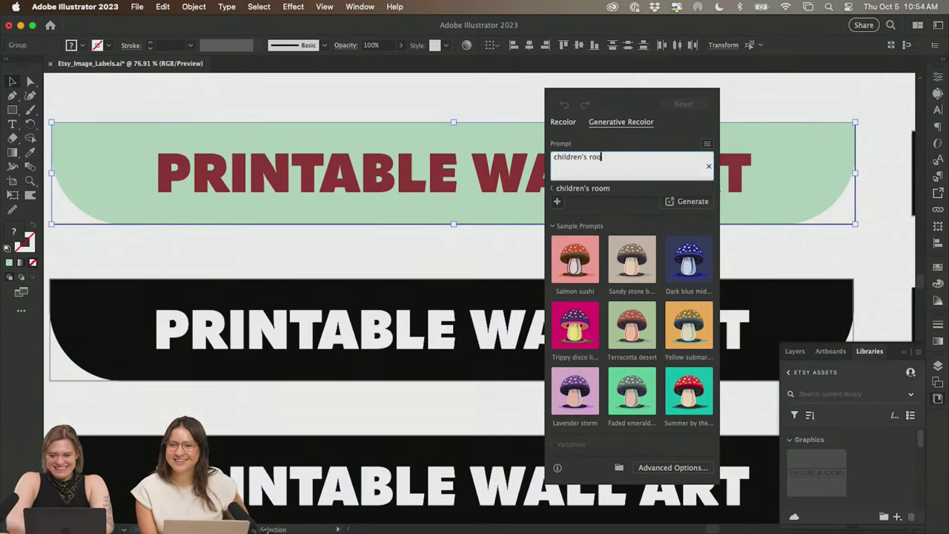
type("m")
key("Return")
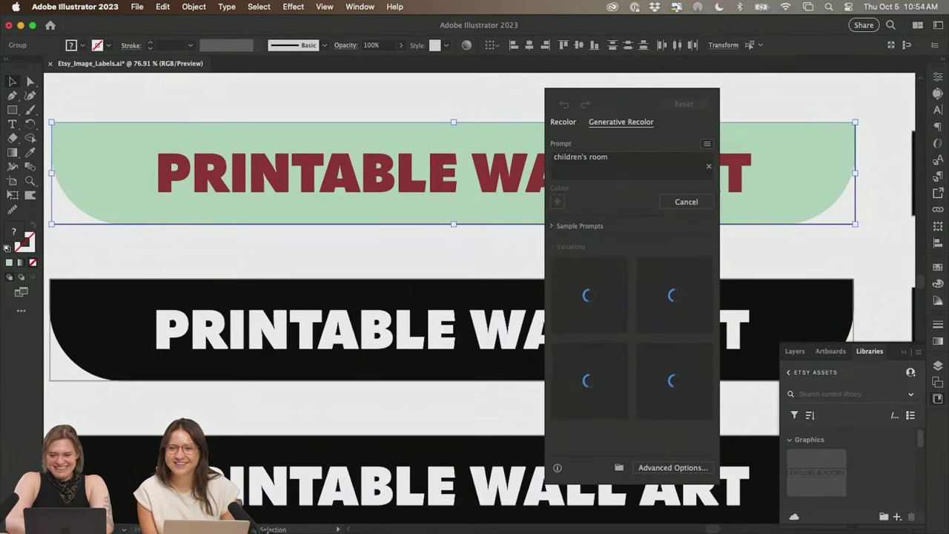
right_click(651, 245)
left_click(634, 245)
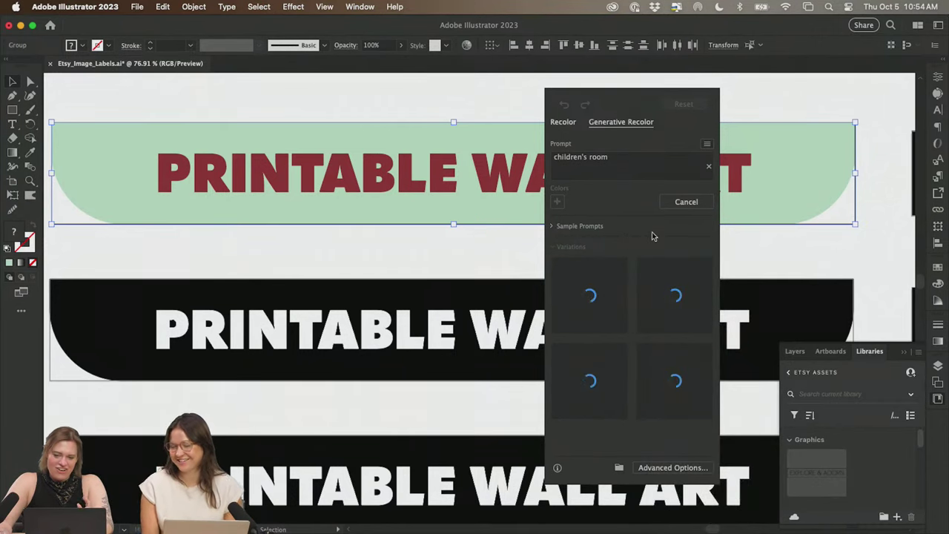
mouse_move(646, 279)
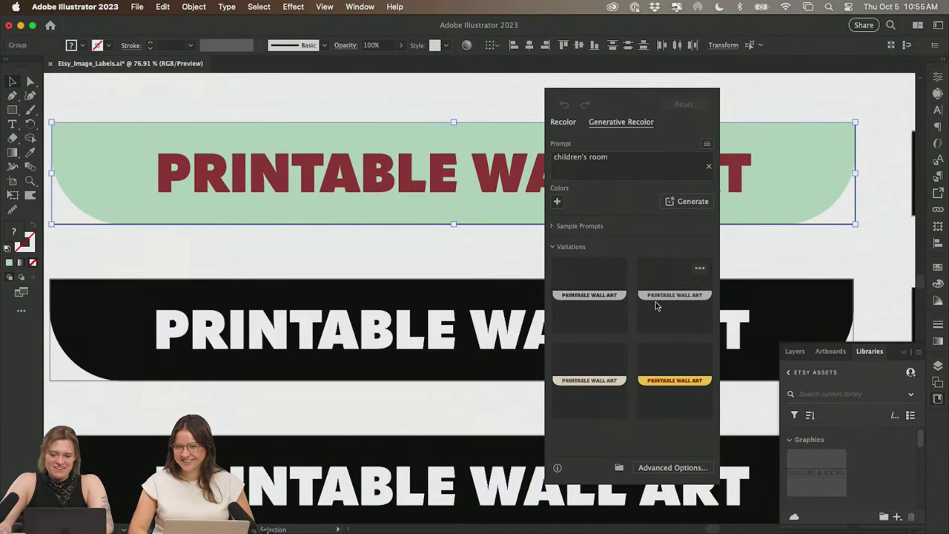
- Try the yellow and grey "children's room" variations on the heading label and generate another set from the same prompt
left_click(654, 401)
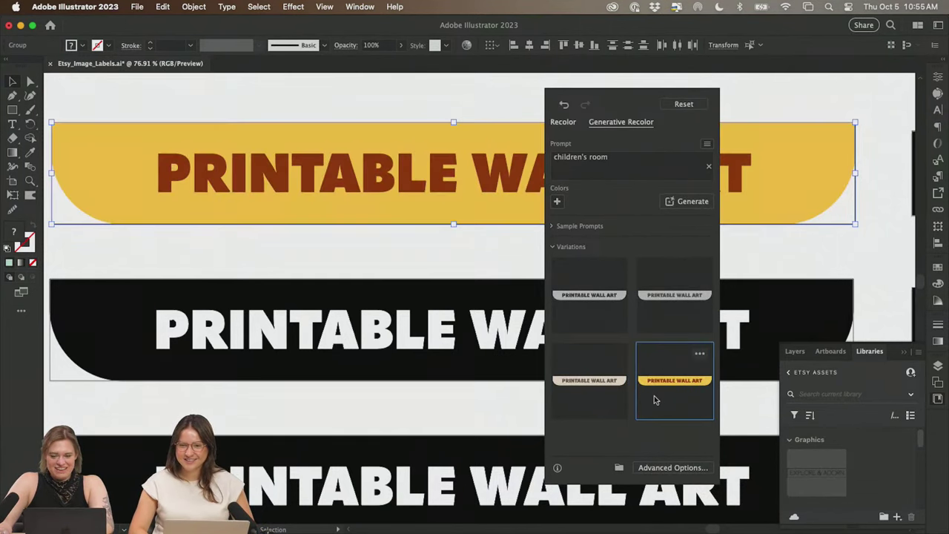
left_click(598, 333)
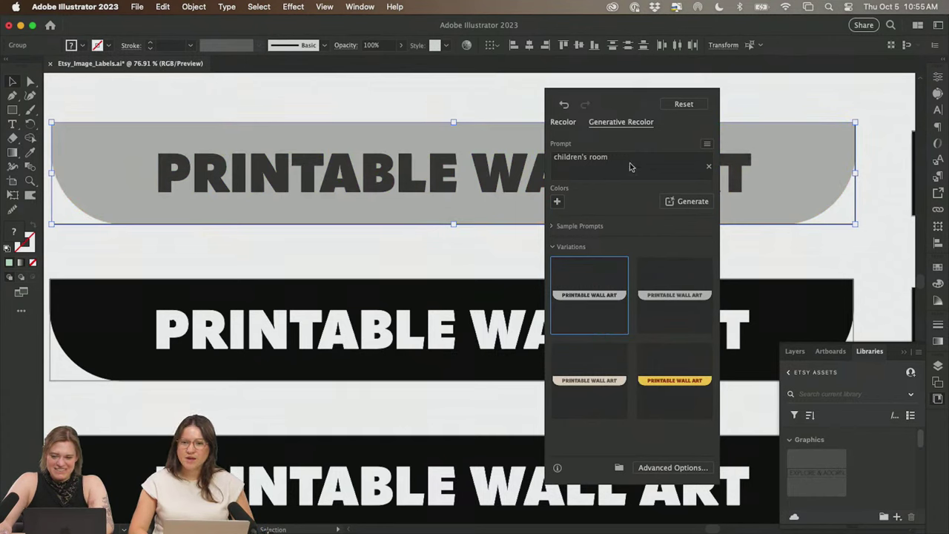
left_click(681, 202)
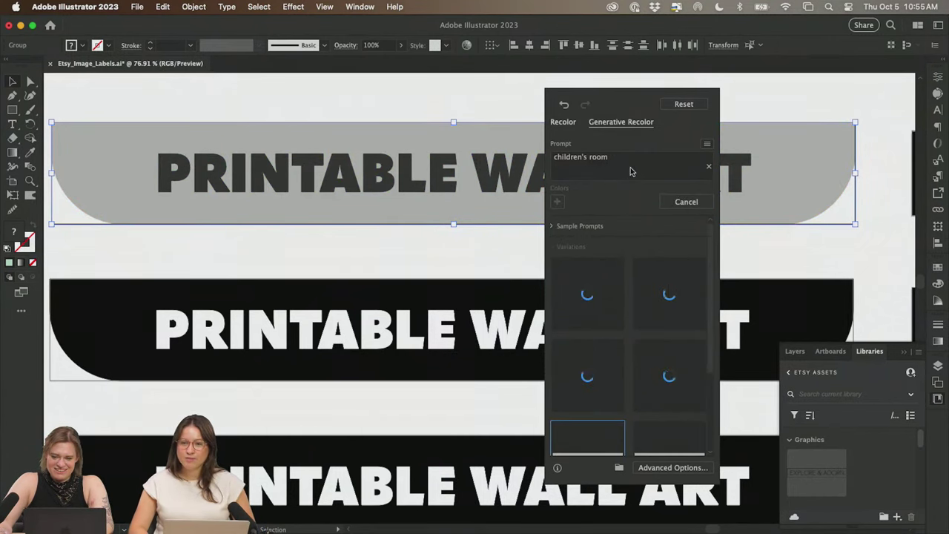
- Generate variations from the prompt "energetic children's room" and try a beige and a brown one on the heading label
left_click(555, 159)
left_click(555, 158)
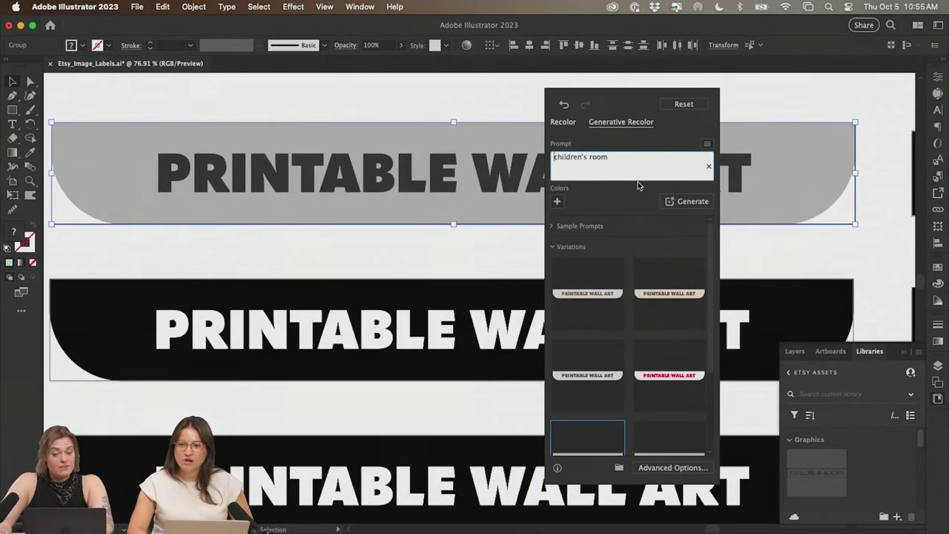
type("erergetic")
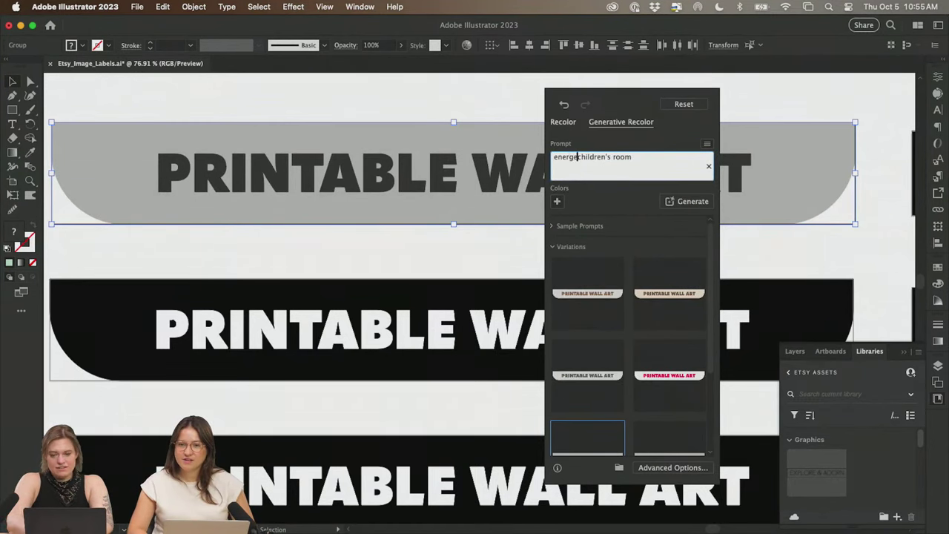
key("Return")
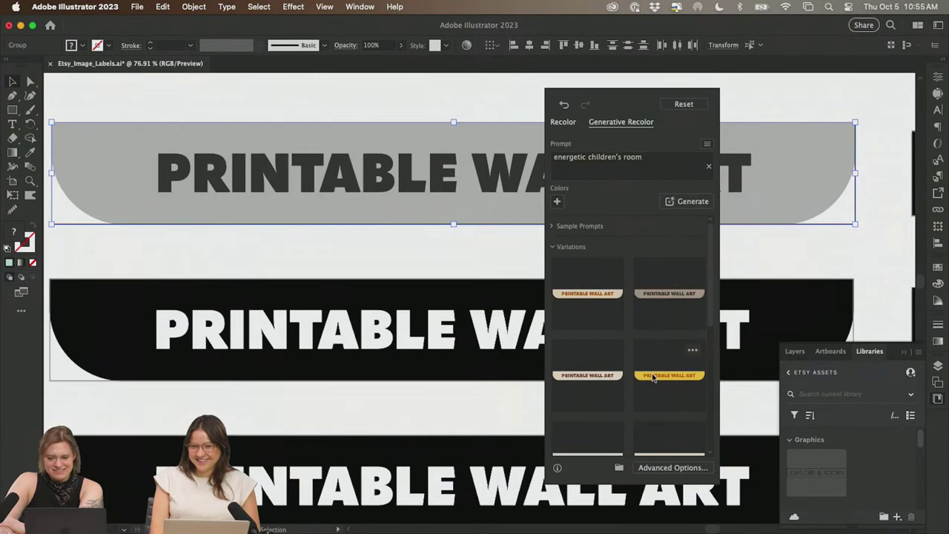
left_click(654, 376)
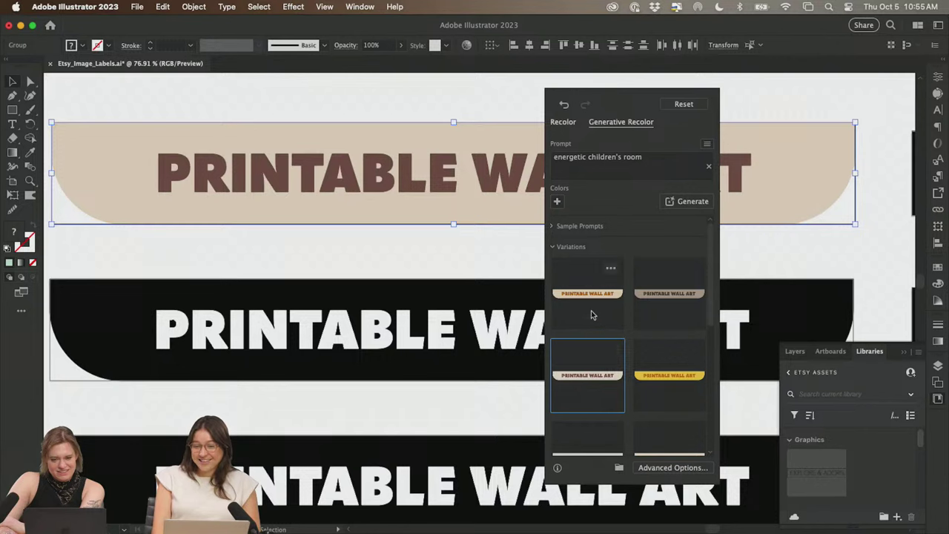
left_click(667, 321)
scroll(667, 322, "down", 5)
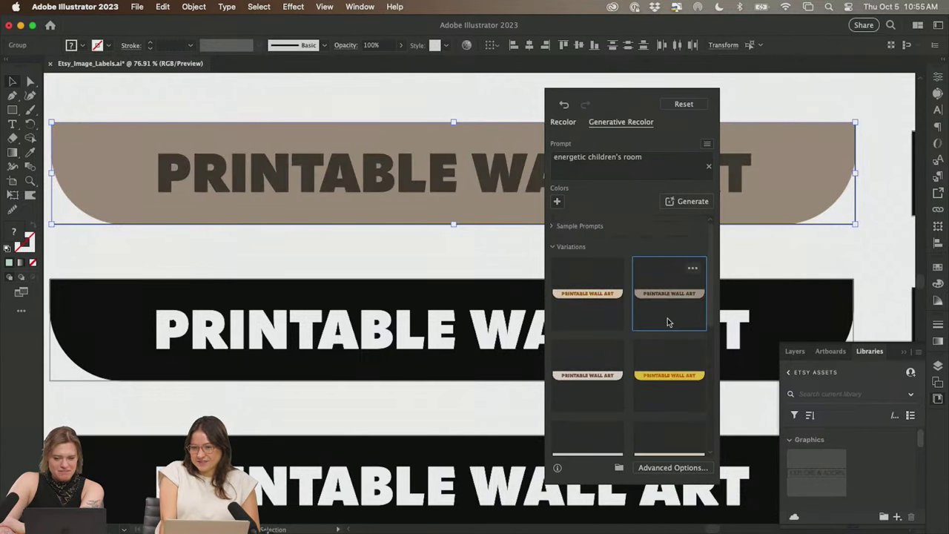
- Generate new color variations for the heading label from the prompt "pastel kid room"
left_click(599, 159)
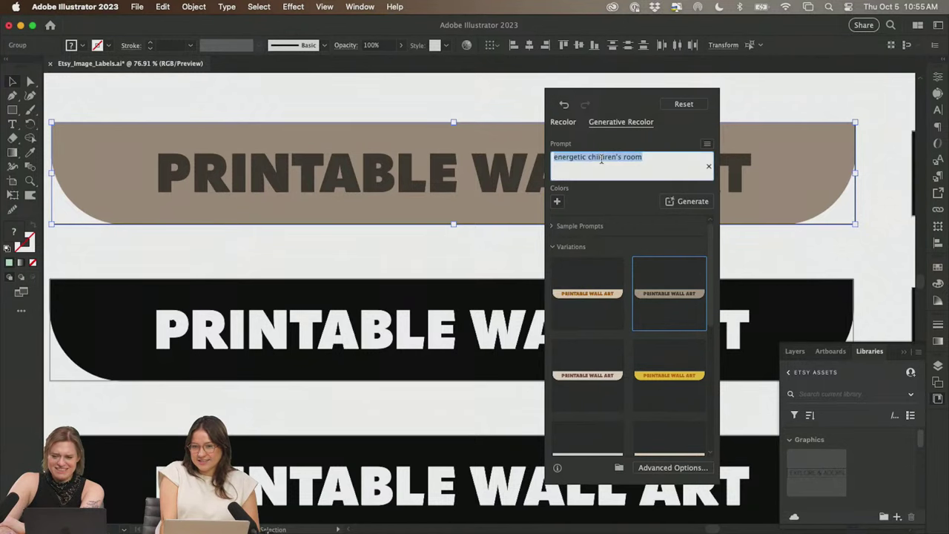
type("p")
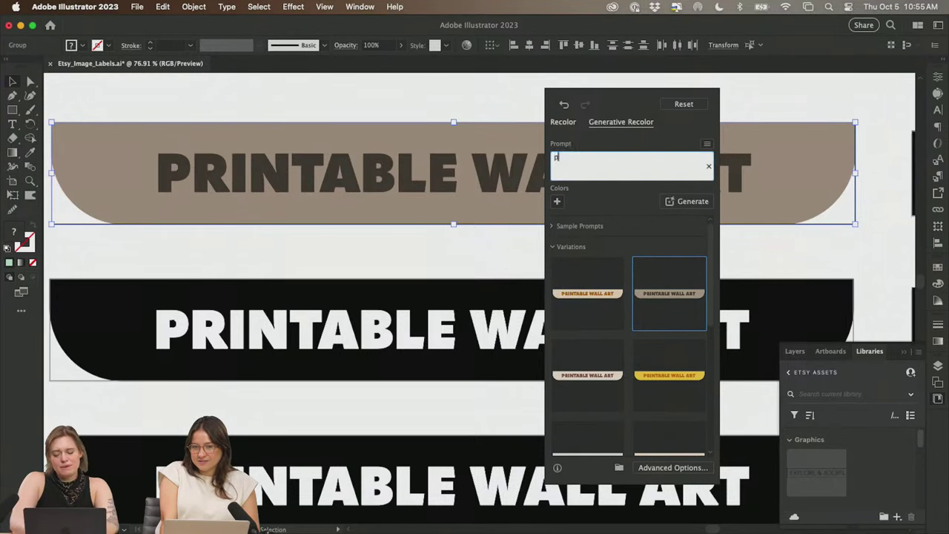
type("astel kid room")
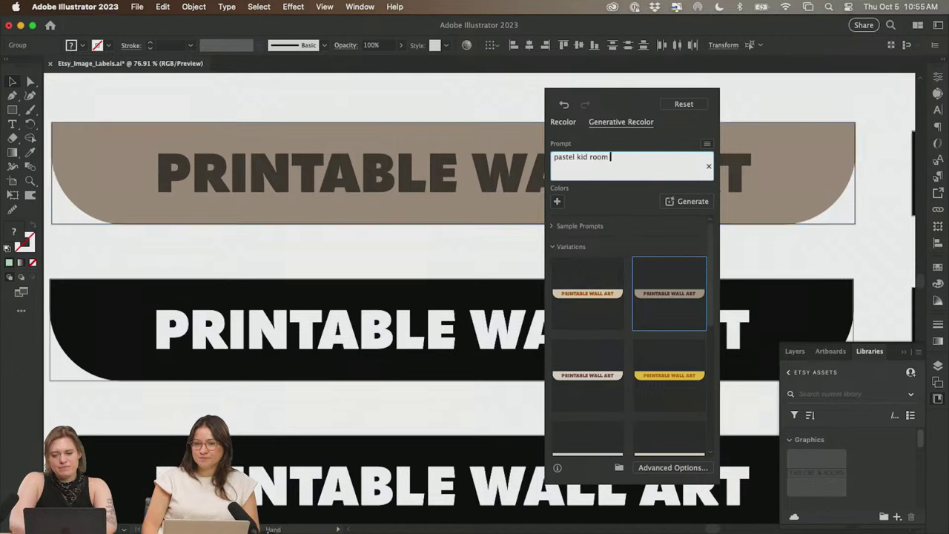
key("Return")
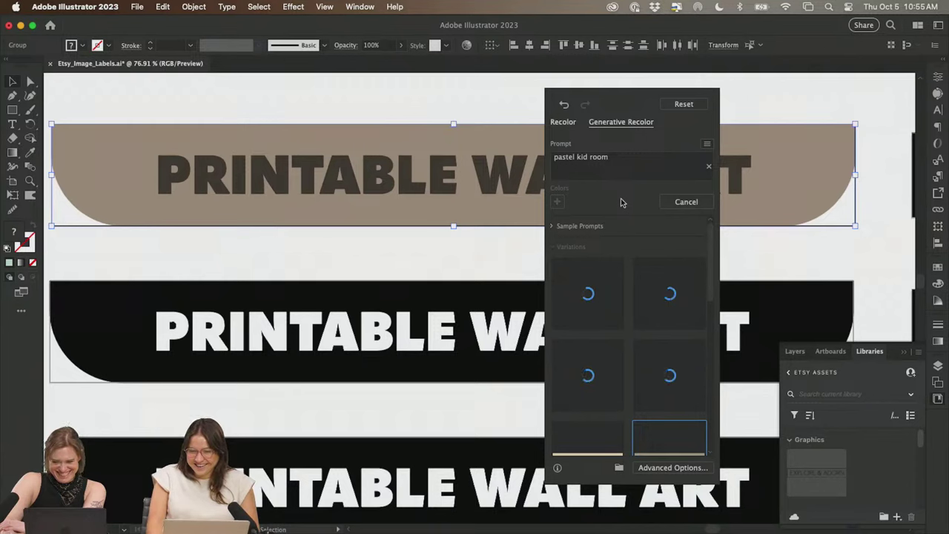
scroll(635, 348, "down", 2)
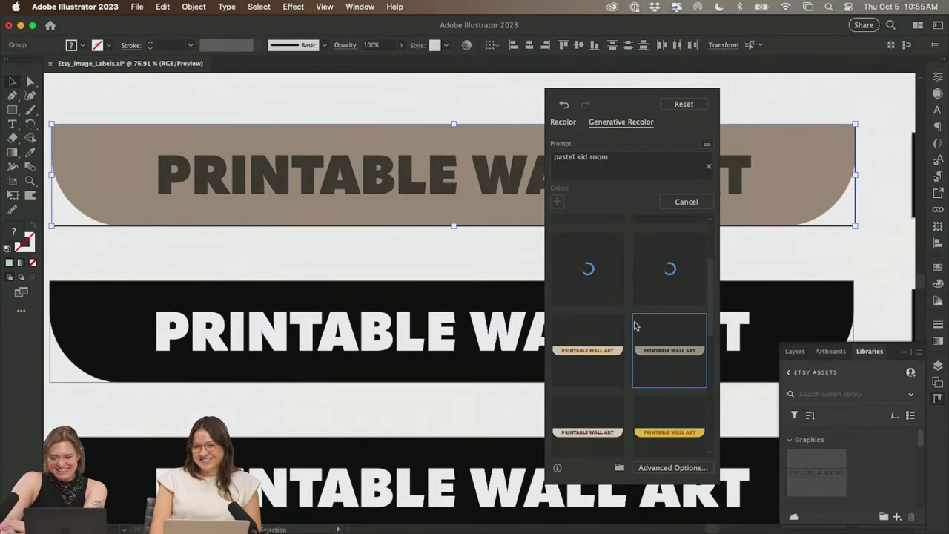
scroll(637, 326, "up", 2)
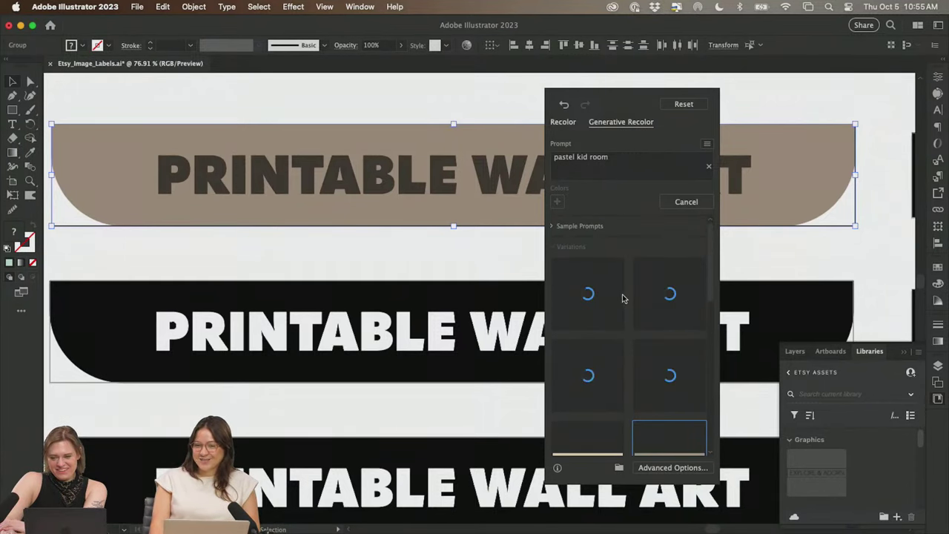
right_click(657, 356)
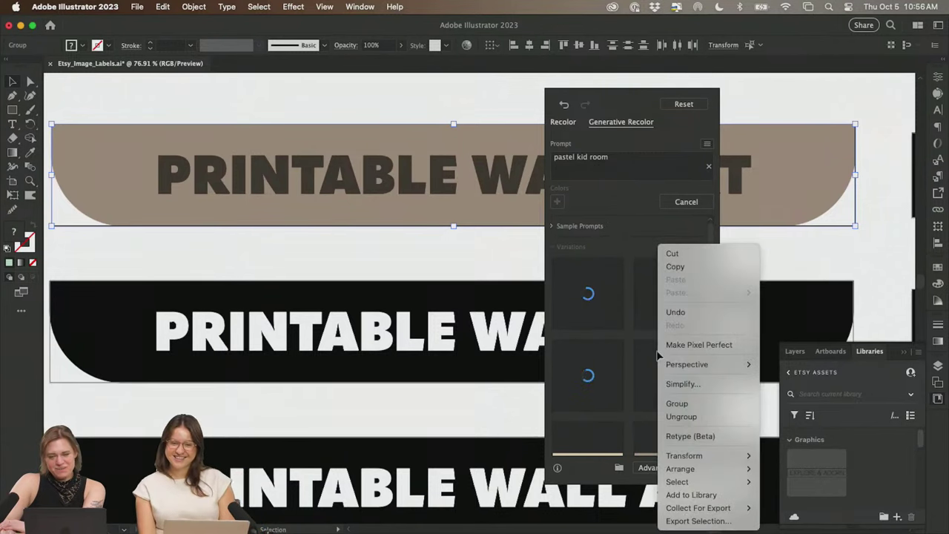
left_click(630, 340)
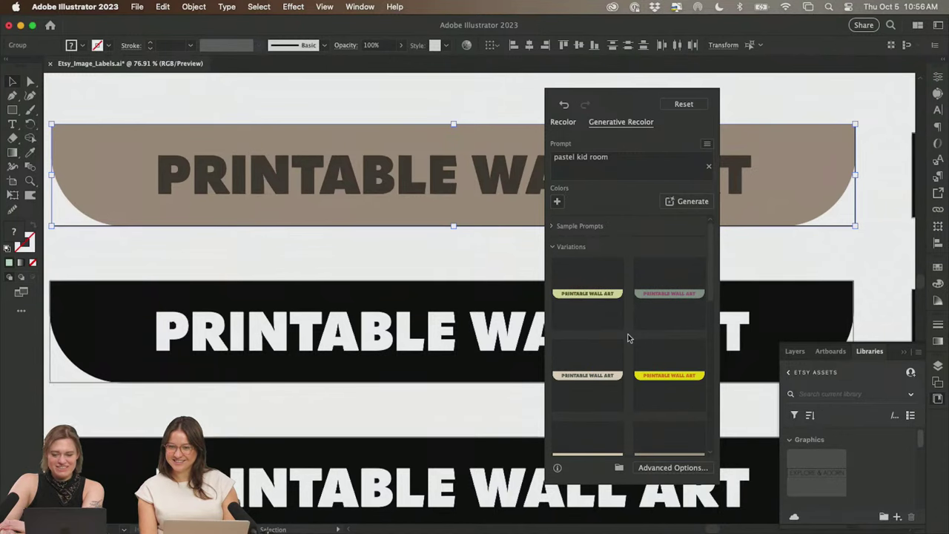
- Compare the "pastel kid room" variations on the heading label and apply the bright yellow one with orange lettering
left_click(648, 317)
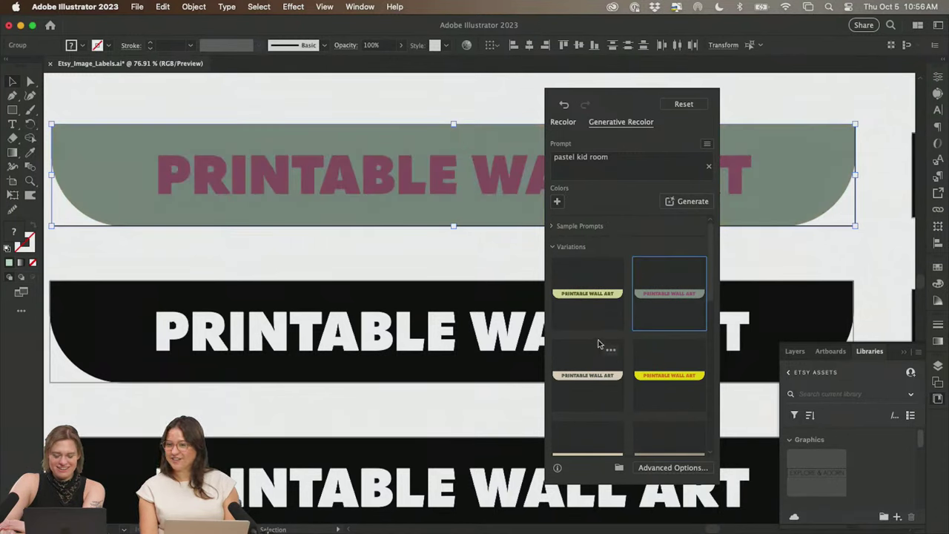
left_click(604, 326)
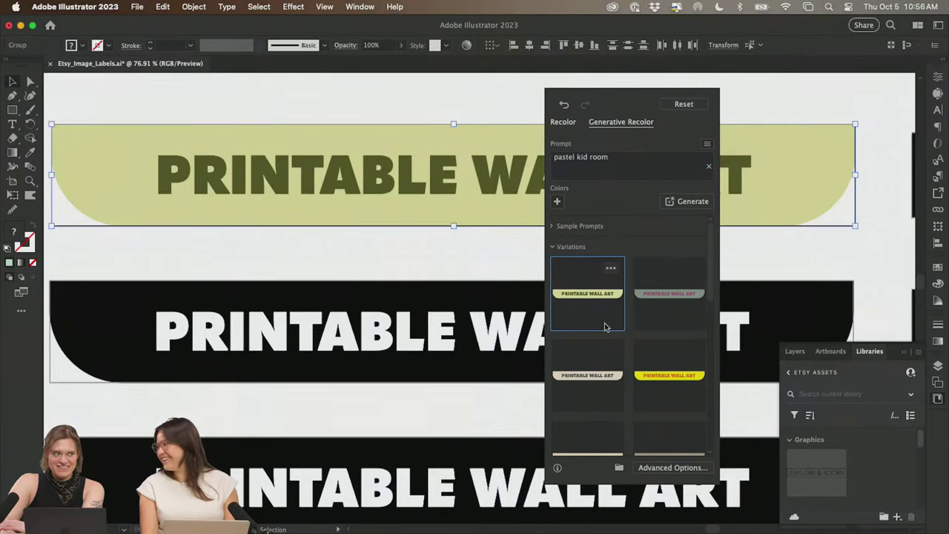
left_click(613, 401)
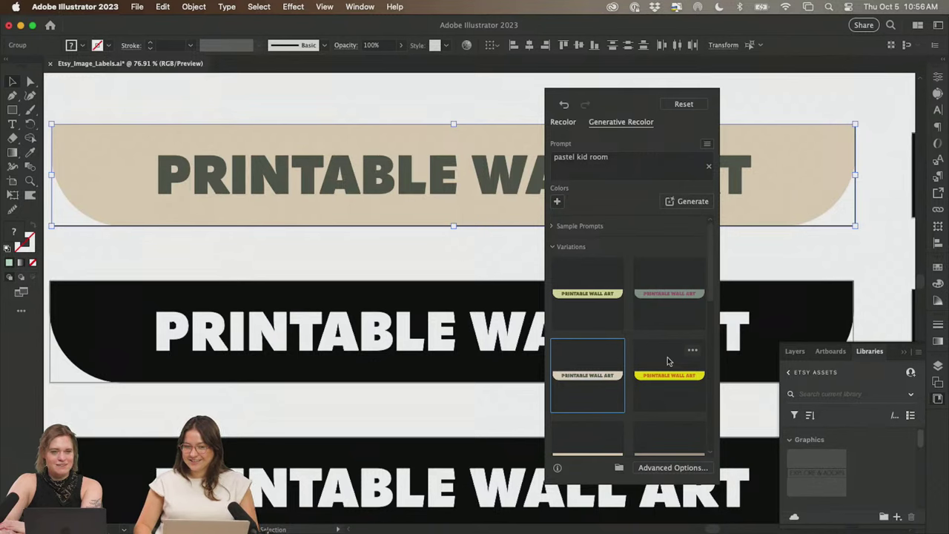
left_click(666, 301)
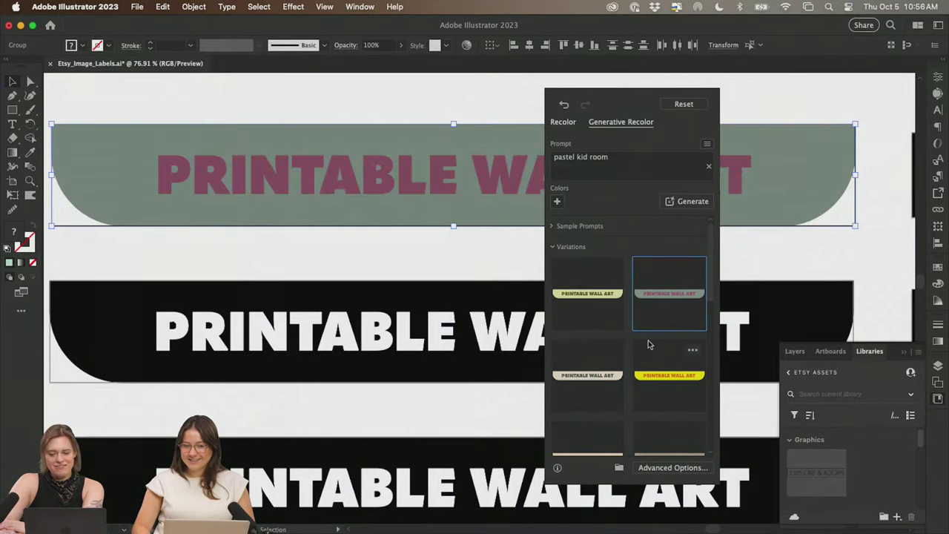
left_click(591, 302)
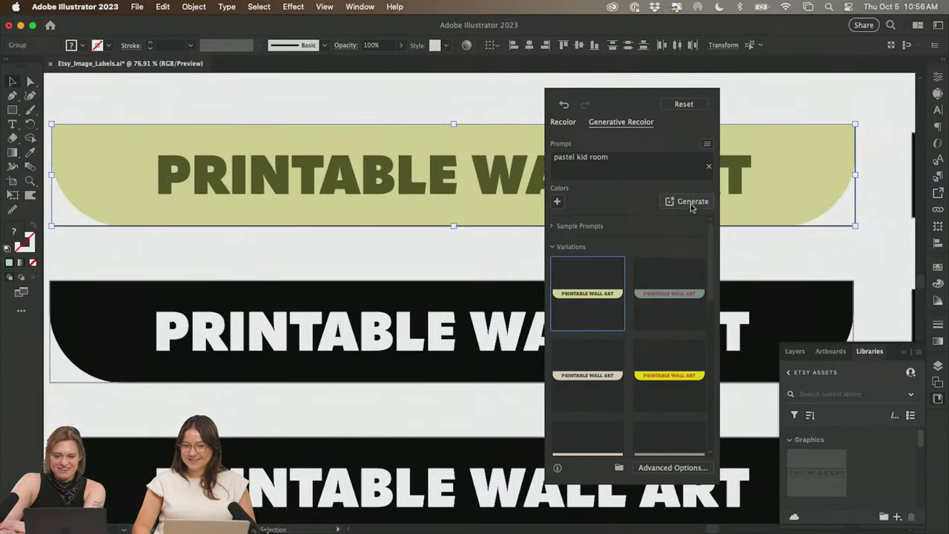
left_click(614, 370)
left_click(663, 402)
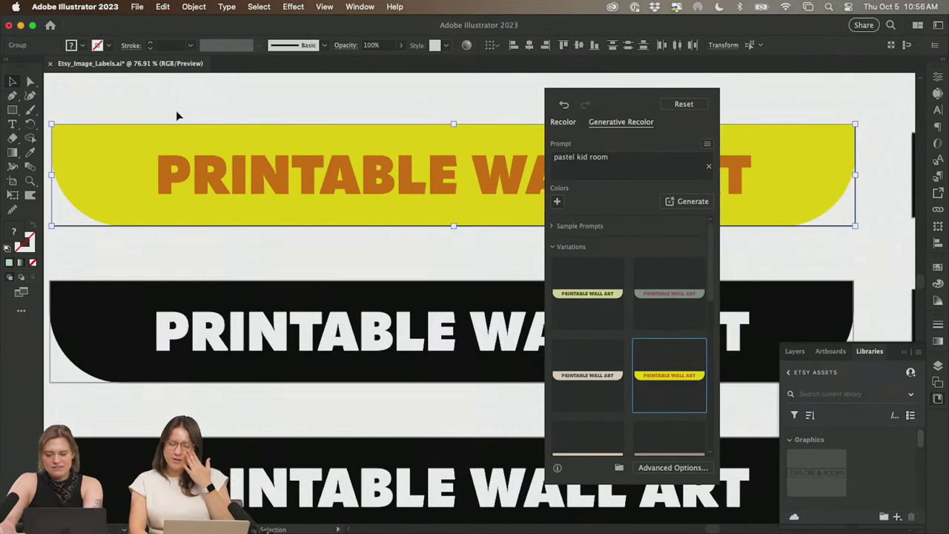
- Try recoloring the Children's Room "DOWNLOAD AND PRINT" label with the first Generative Recolor variation from the prompt "pastel kid room"
key("super+minus")
key("super+minus")
key("super+minus")
key("super+minus")
key("super+minus")
key("super+plus")
key("super+plus")
key("super+plus")
key("super+plus")
key("super+plus")
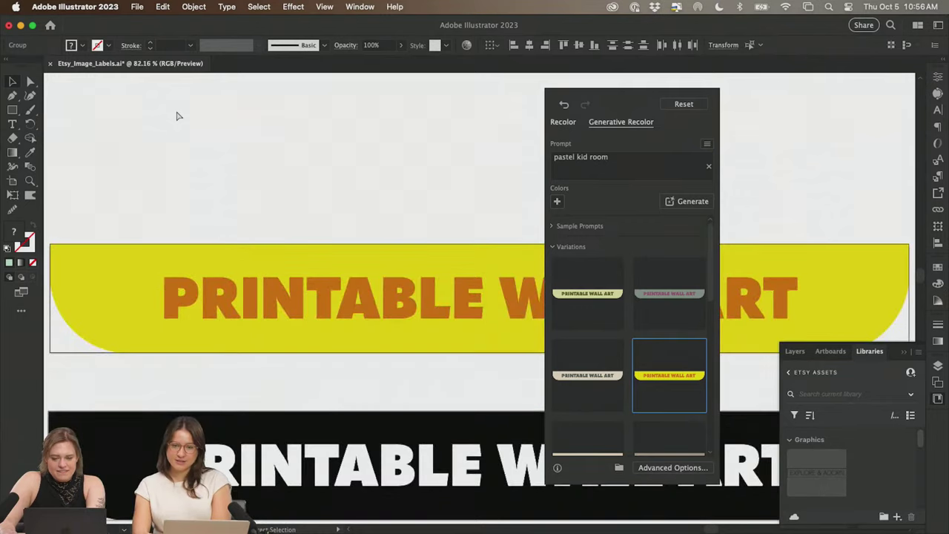
key("super+minus")
key("super+minus")
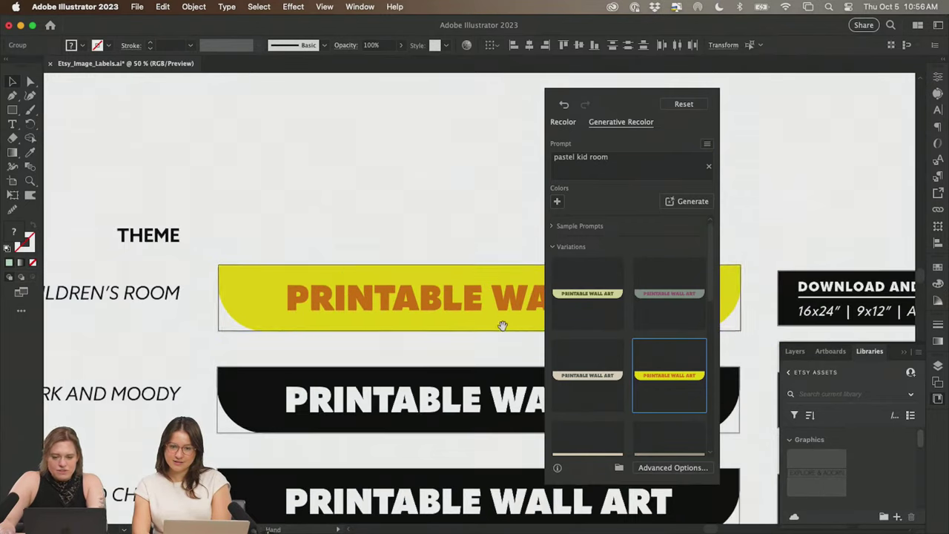
scroll(502, 324, "right", 10)
left_click_drag(394, 200, 521, 298)
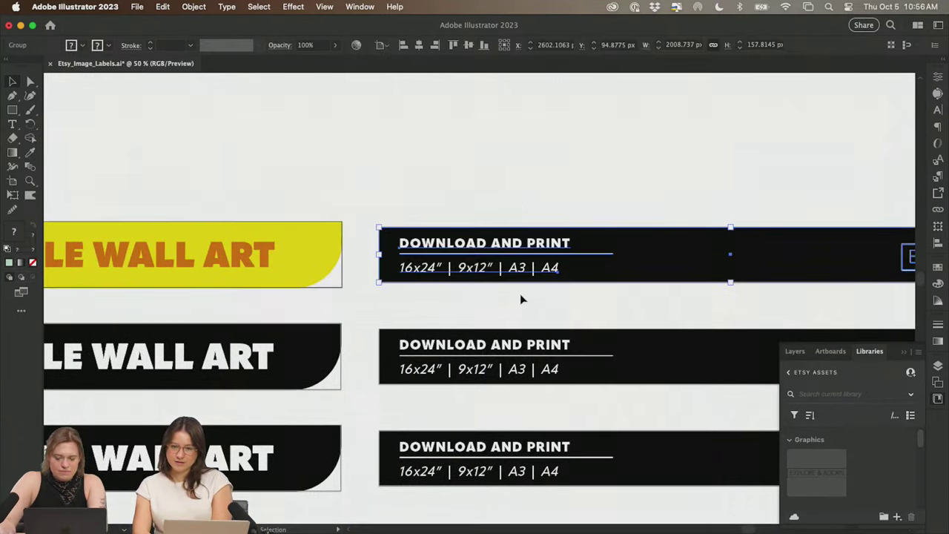
left_click(356, 46)
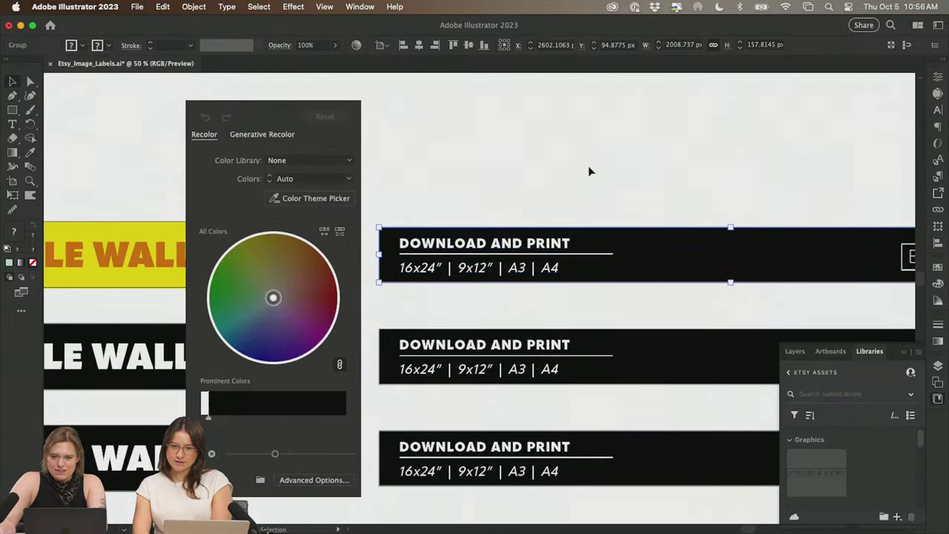
left_click(286, 135)
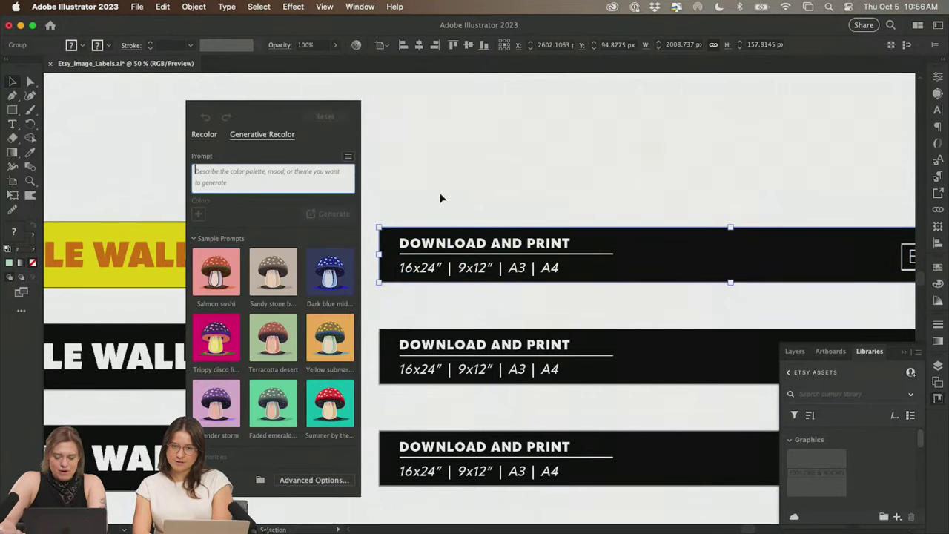
type("past")
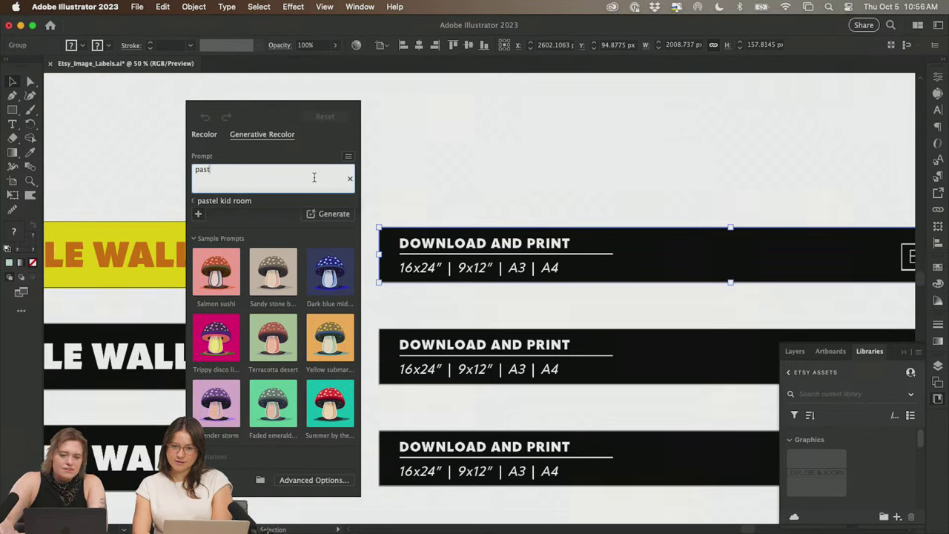
left_click(245, 200)
left_click(327, 214)
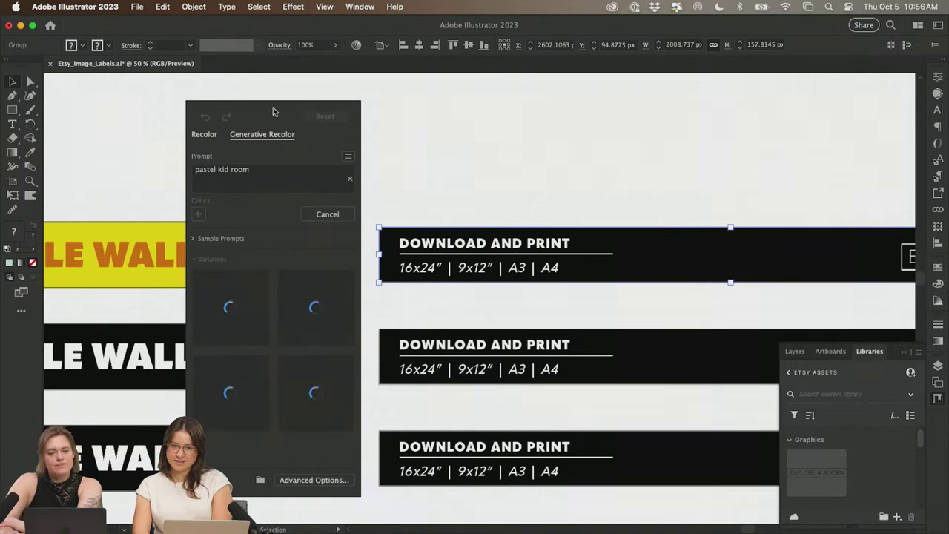
left_click_drag(272, 112, 300, 87)
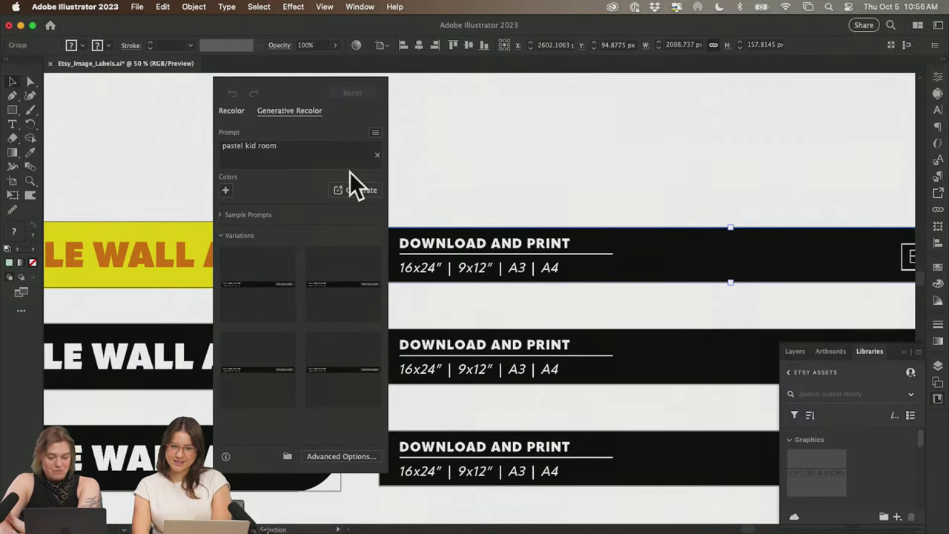
left_click(264, 305)
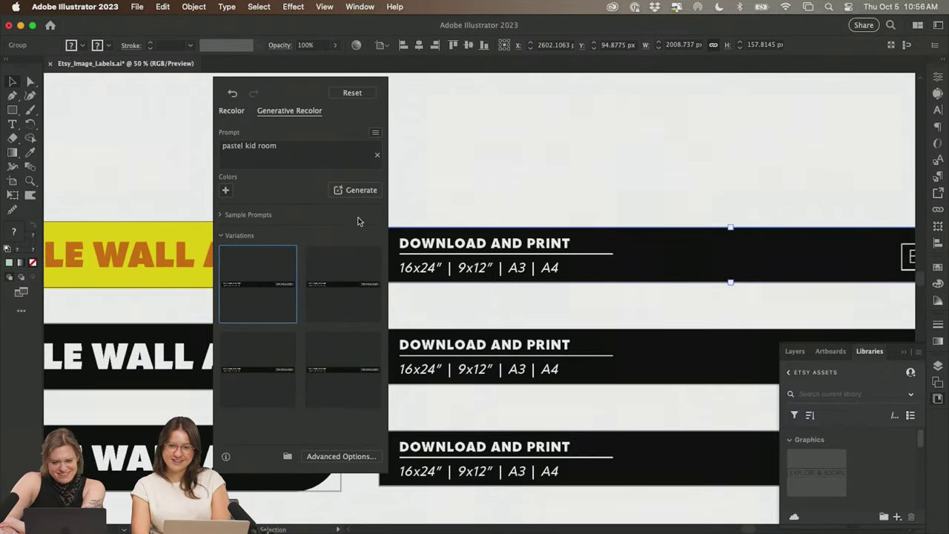
- Set the fill of the black background bar on the Children's Room "DOWNLOAD AND PRINT" label to dark red 820c0c
left_click(623, 256)
left_click(674, 260, "shift")
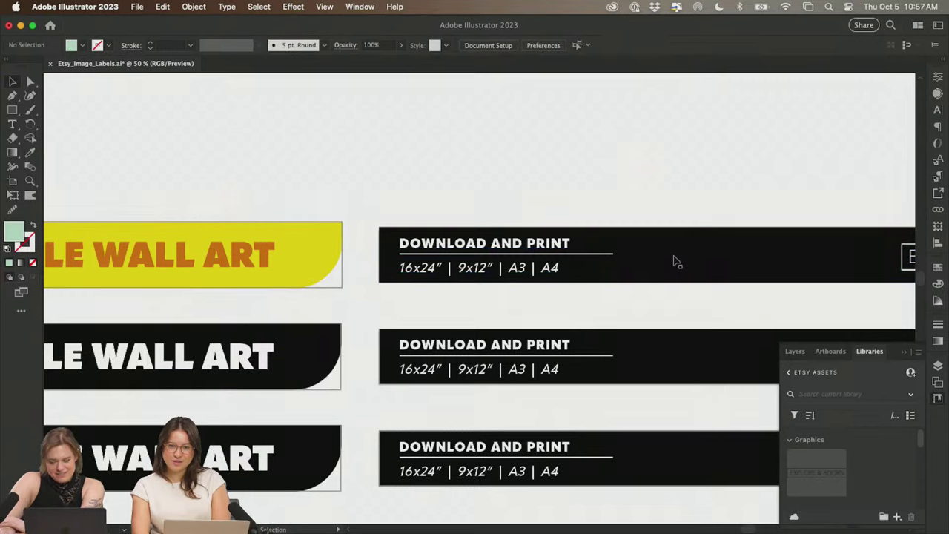
left_click(673, 262)
left_click(694, 274, "shift")
left_click(694, 274)
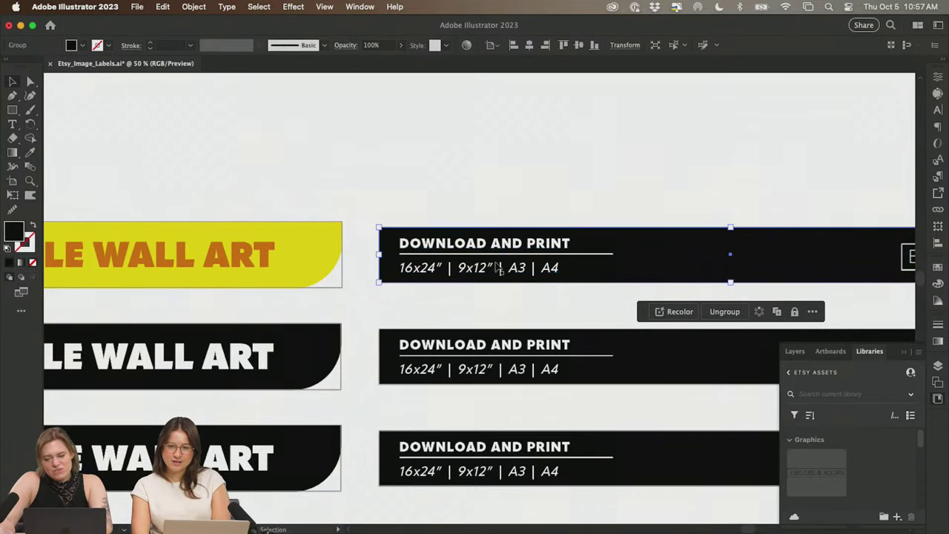
double_click(16, 232)
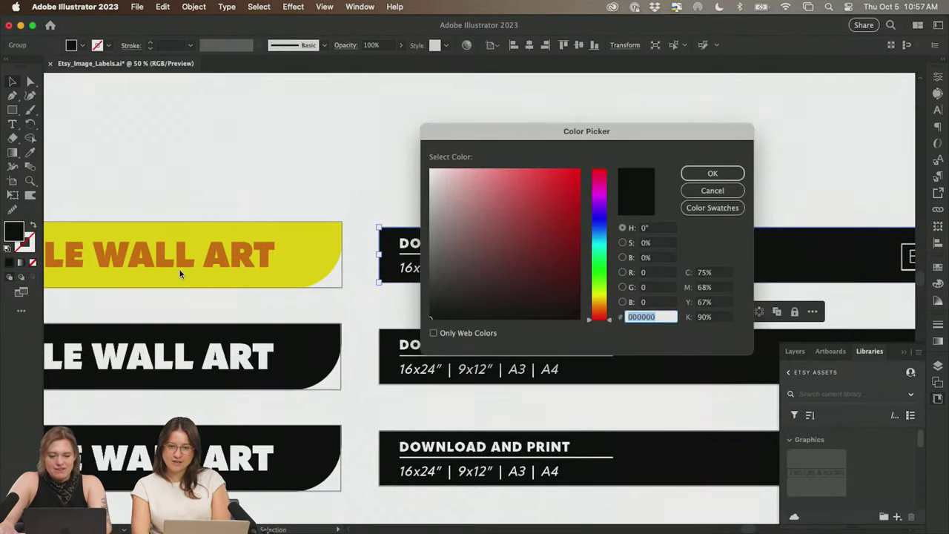
key("super+v")
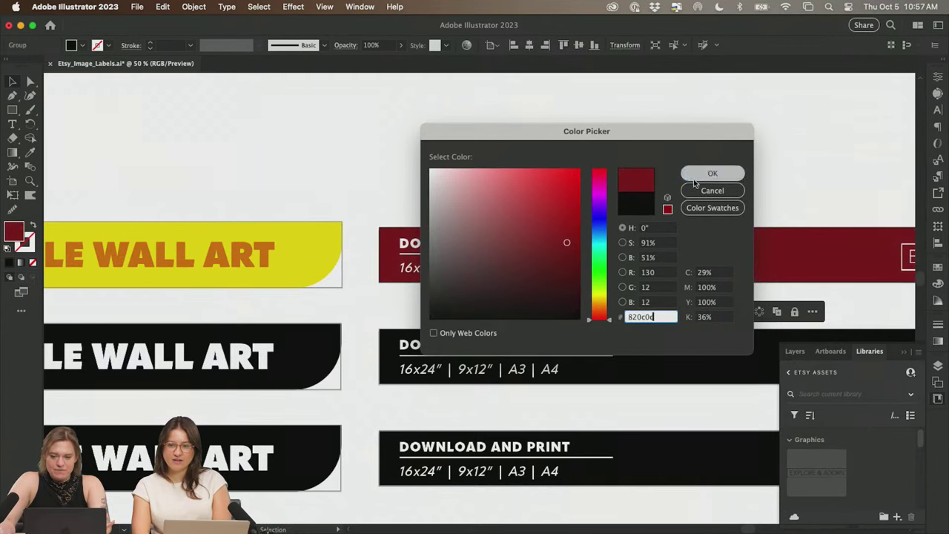
left_click(694, 177)
- Generate color variations for the whole dark red "DOWNLOAD AND PRINT" label with Generative Recolor from the prompt "pastel kid room"
left_click_drag(420, 191, 899, 301)
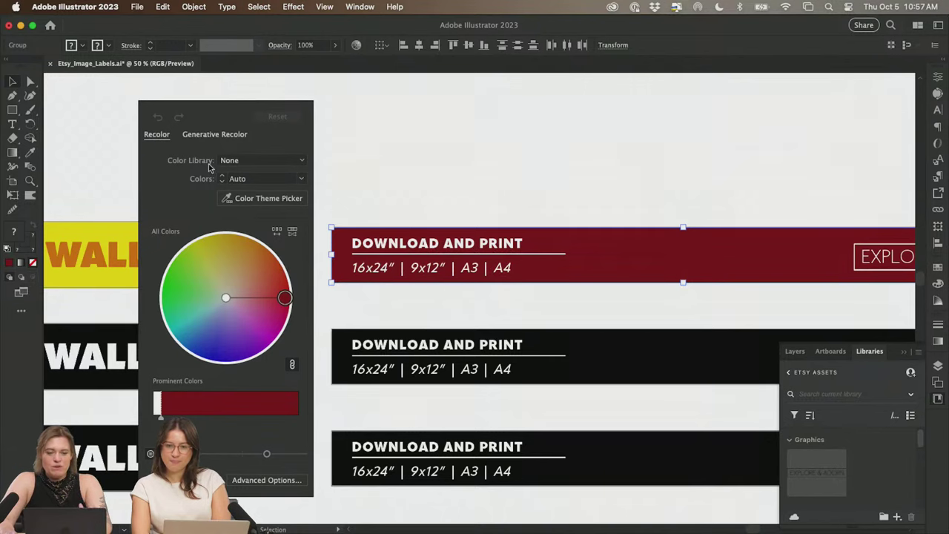
left_click(218, 135)
left_click(207, 178)
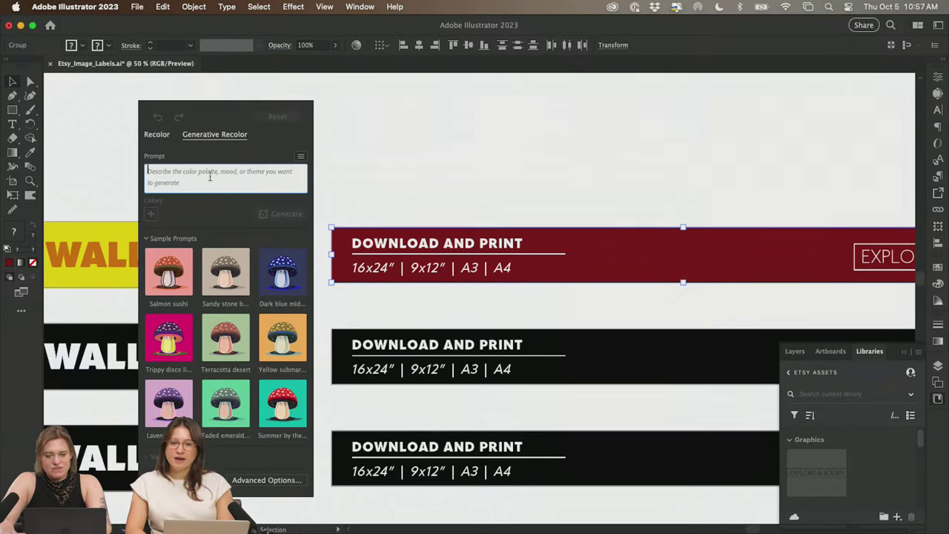
type("pas")
left_click(193, 201)
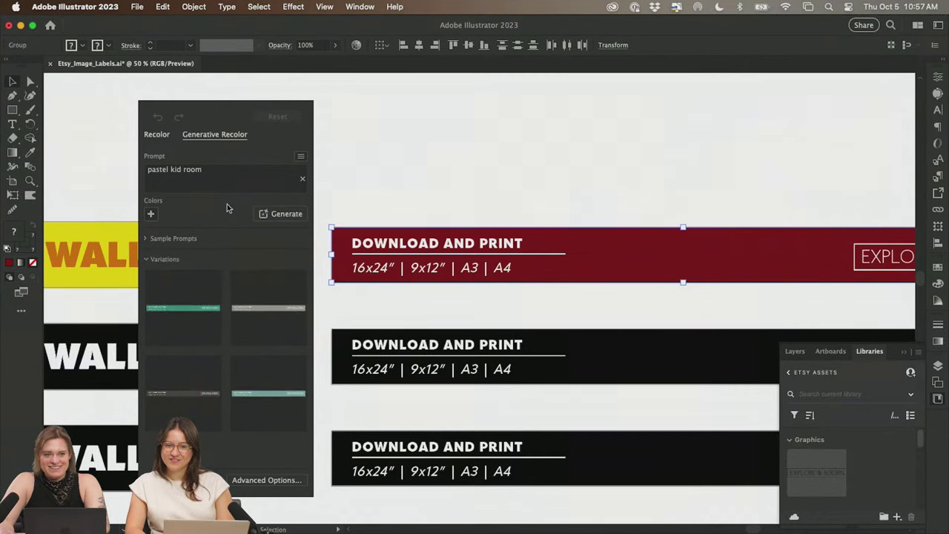
- Try the green and muted teal variations on the "DOWNLOAD AND PRINT" label and compare it with the yellow heading label
left_click(189, 333)
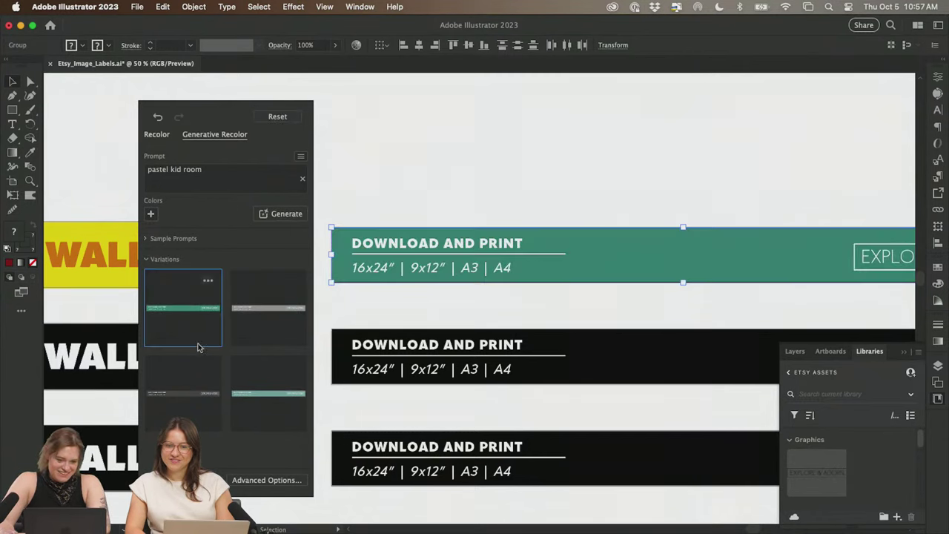
left_click(253, 405)
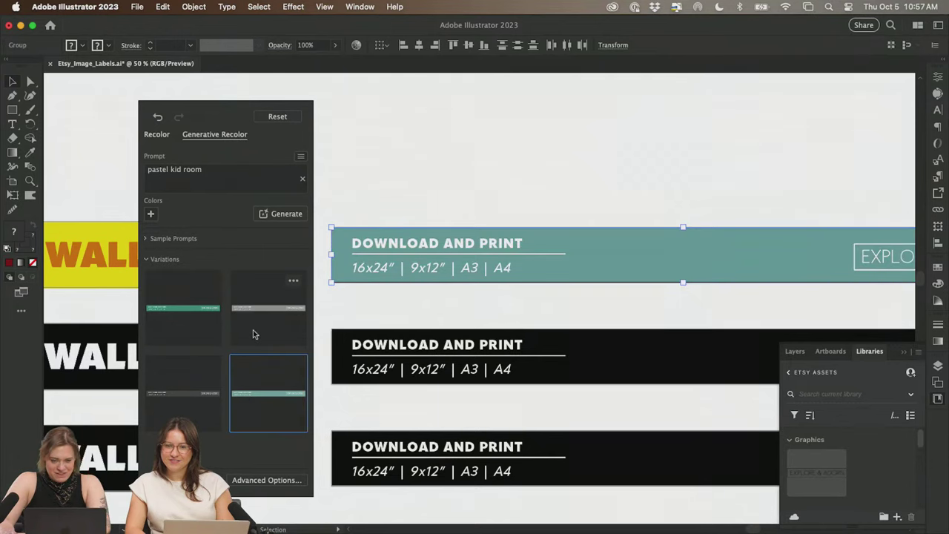
left_click_drag(219, 112, 734, 122)
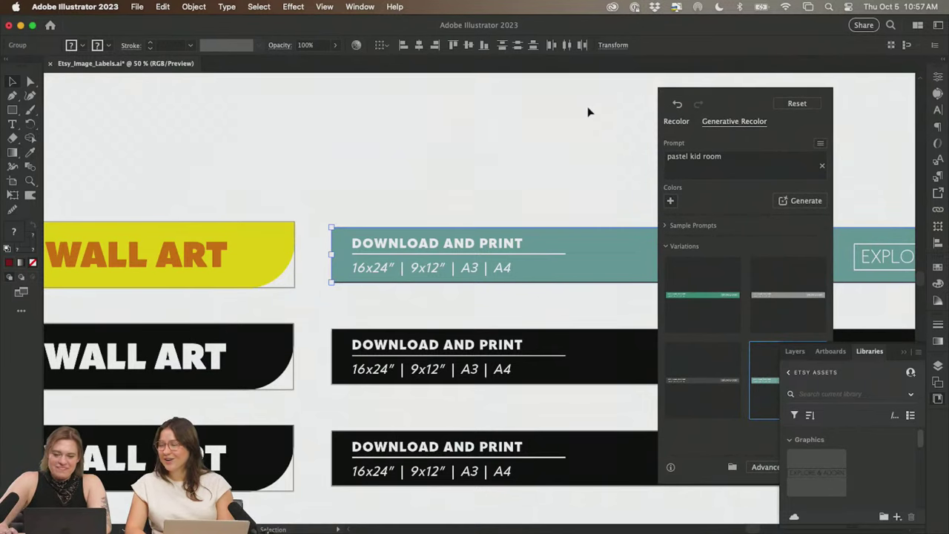
left_click_drag(589, 149, 358, 136)
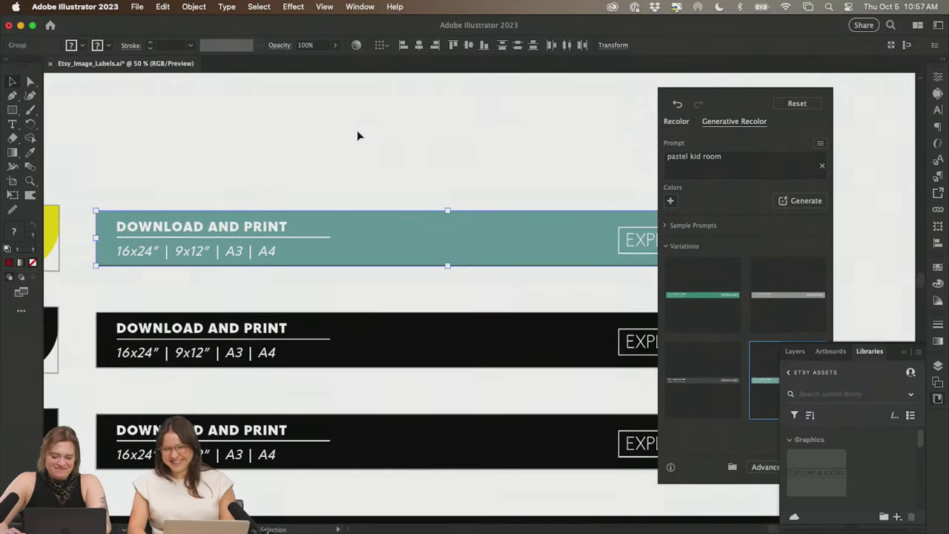
key("super+minus")
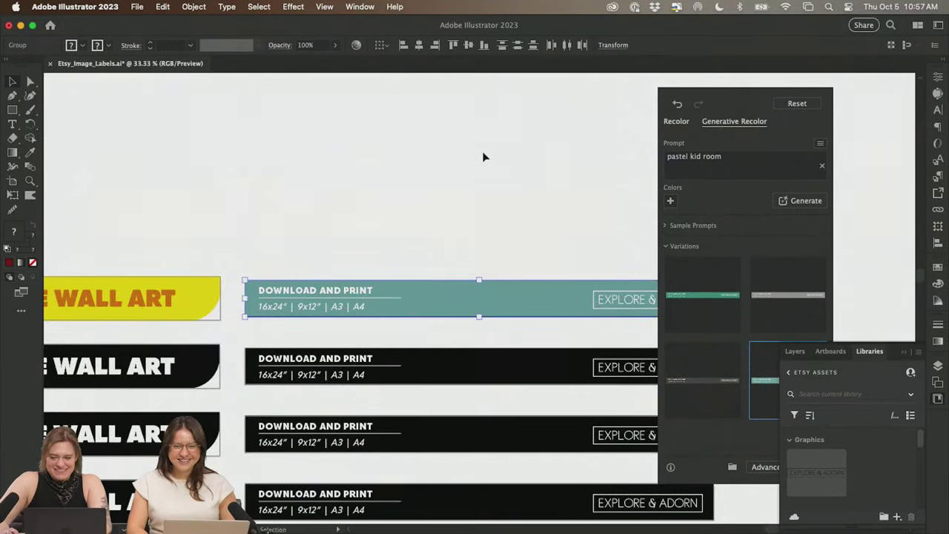
scroll(519, 144, "down", 1)
scroll(477, 182, "down", 3)
scroll(525, 138, "right", 3)
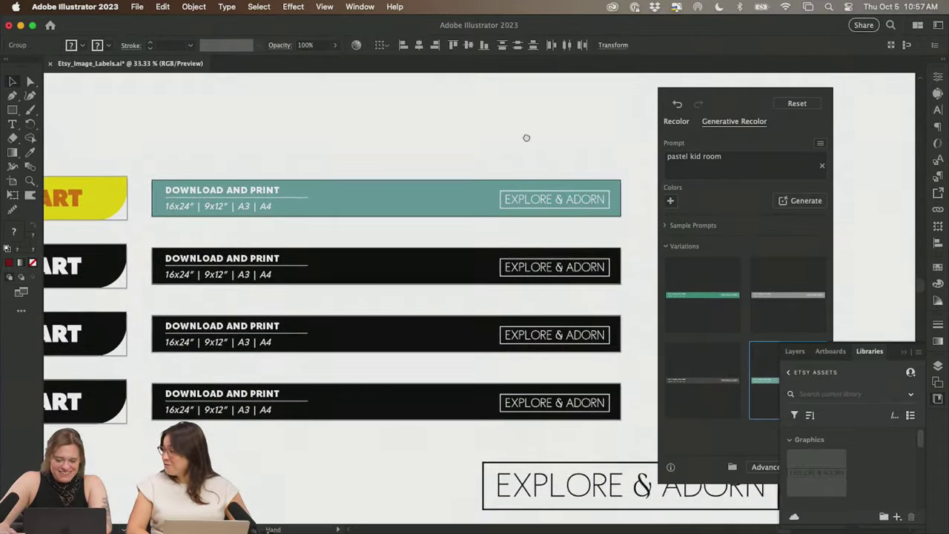
left_click_drag(233, 129, 435, 135)
scroll(531, 131, "left", 8)
scroll(621, 131, "right", 11)
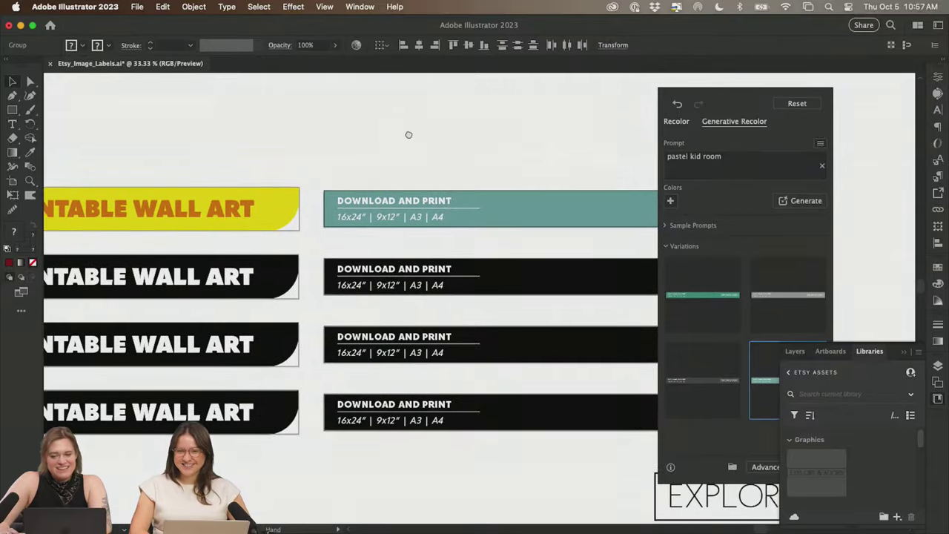
scroll(409, 136, "left", 3)
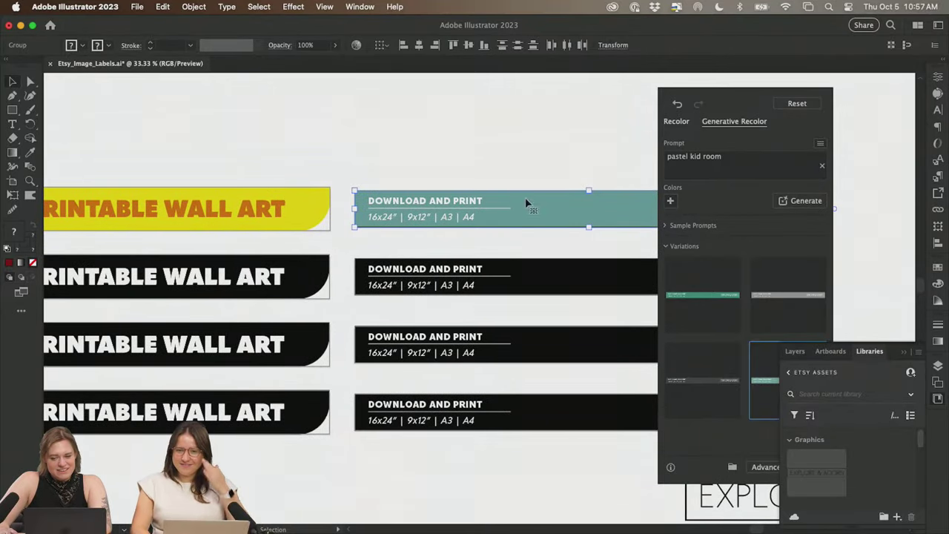
- Generate more variations from the same "pastel kid room" prompt and try the orange and olive ones on the label
left_click(784, 204)
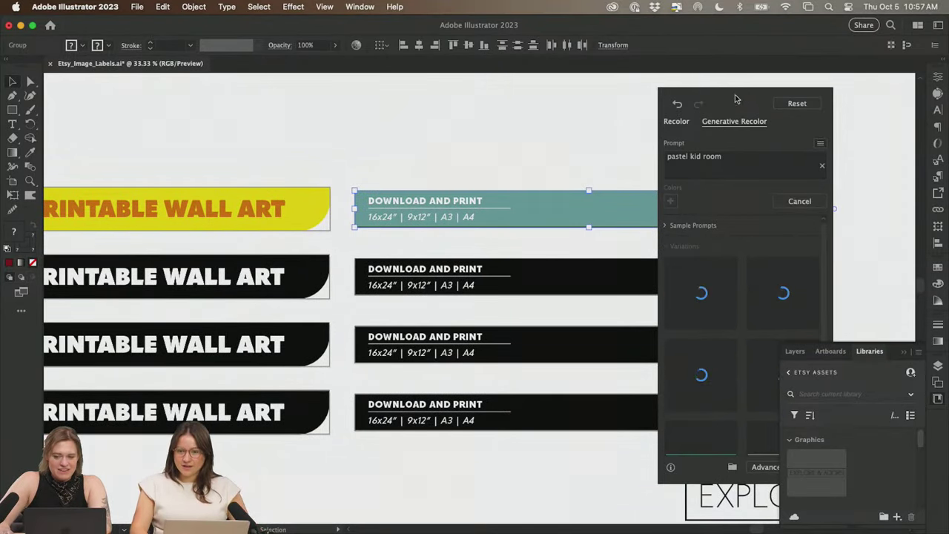
left_click_drag(737, 95, 646, 85)
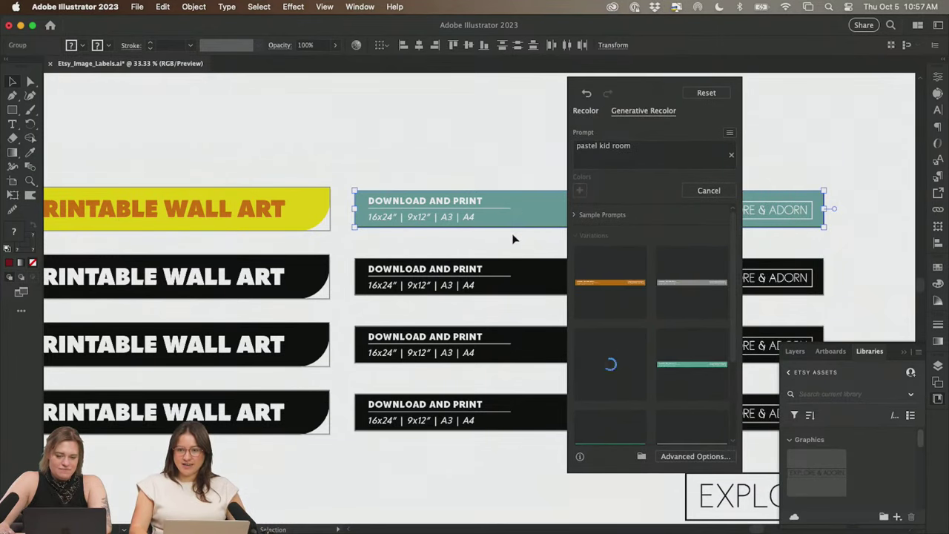
left_click(586, 303)
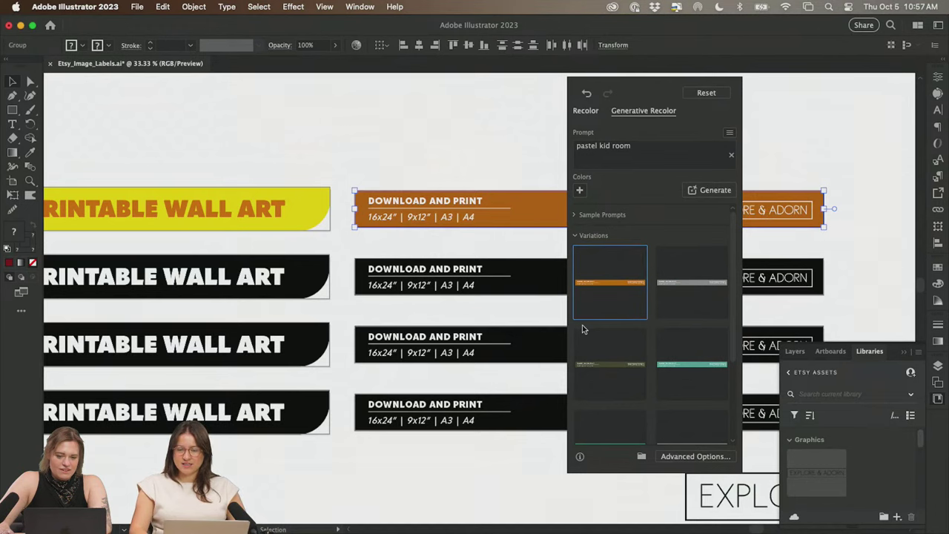
left_click(609, 398)
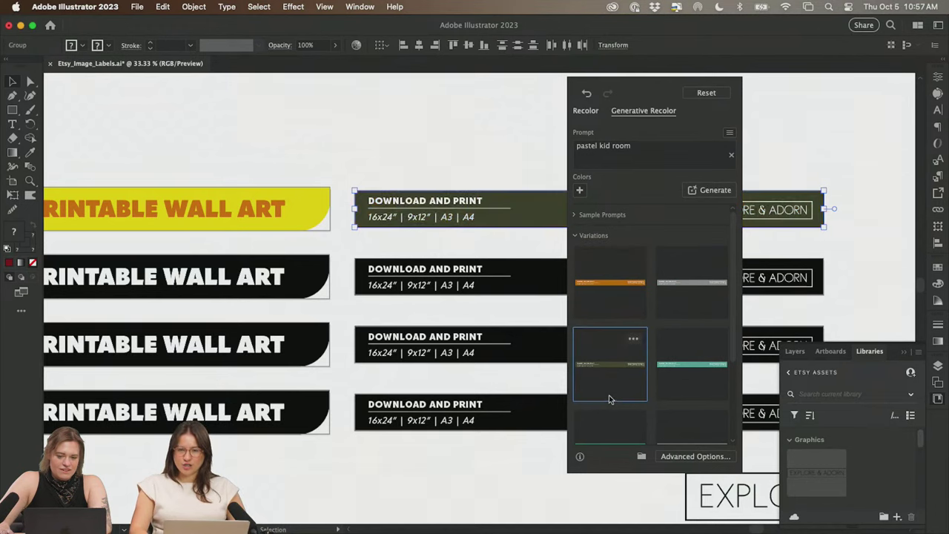
- Compare the green and teal variations on the "DOWNLOAD AND PRINT" label and apply the brighter teal one from the newest set
left_click(660, 389)
scroll(675, 378, "down", 3)
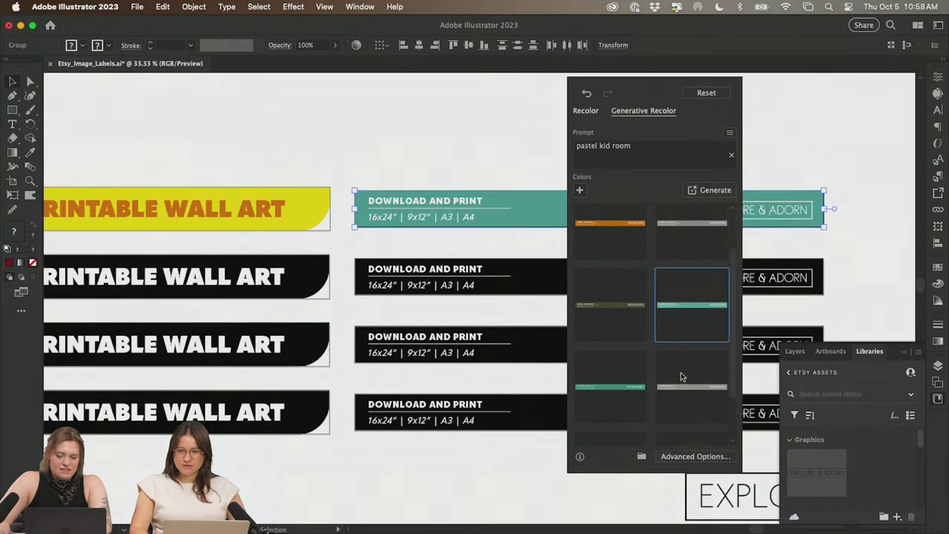
left_click(615, 364)
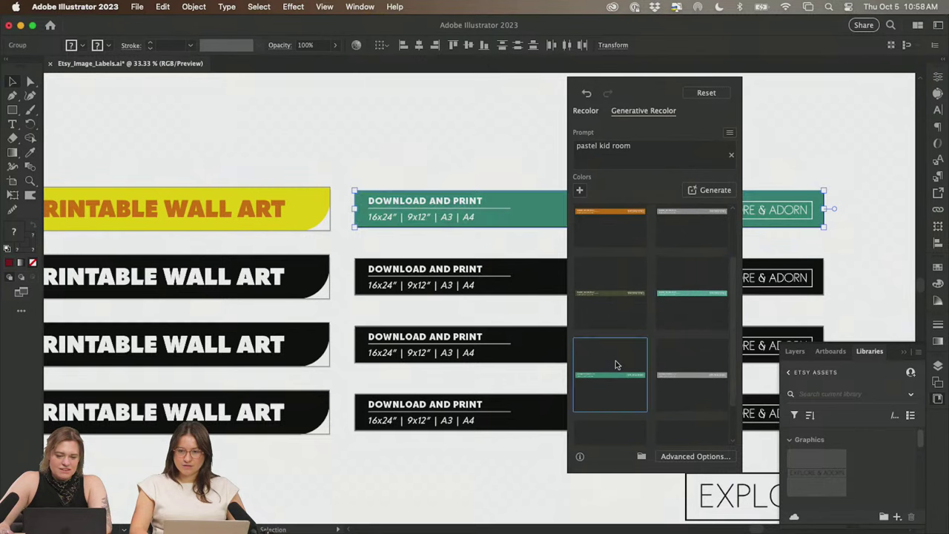
left_click(691, 312)
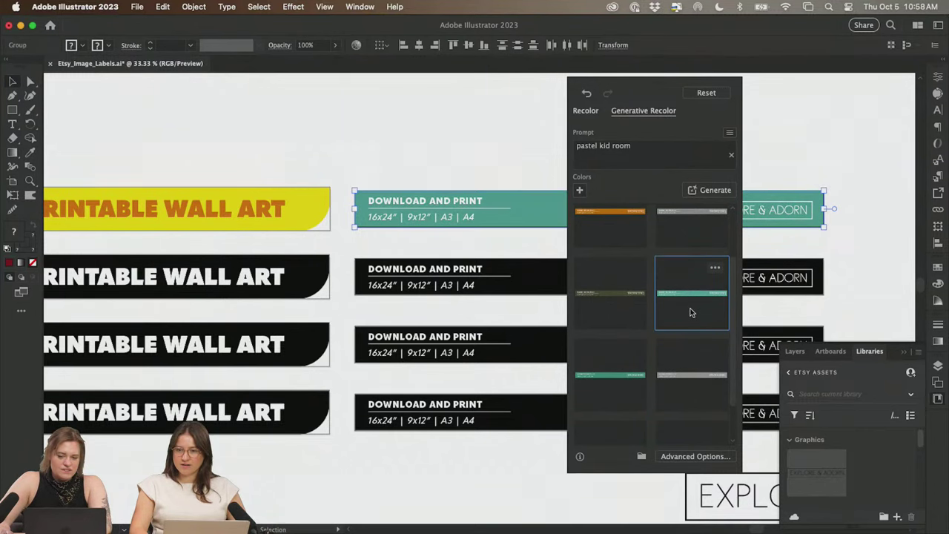
scroll(690, 312, "down", 2)
left_click(688, 394)
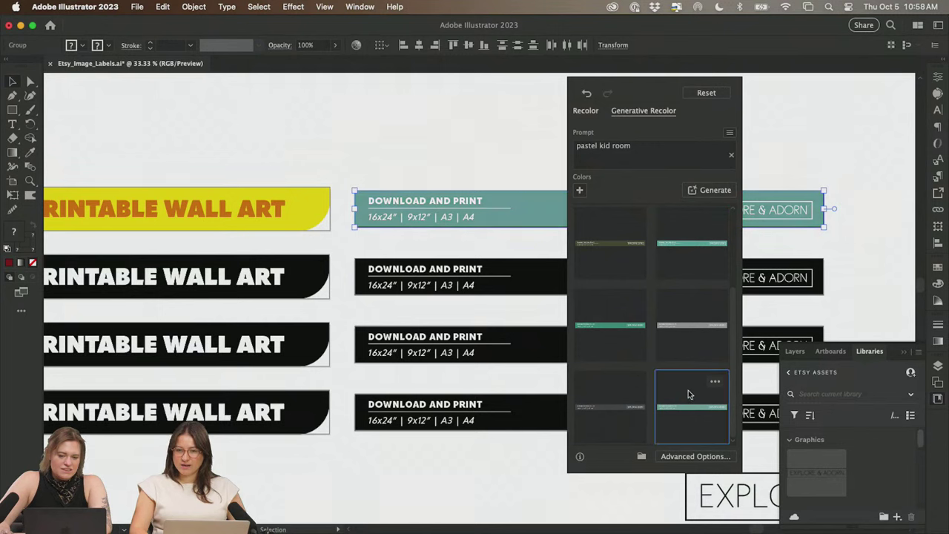
left_click(682, 246)
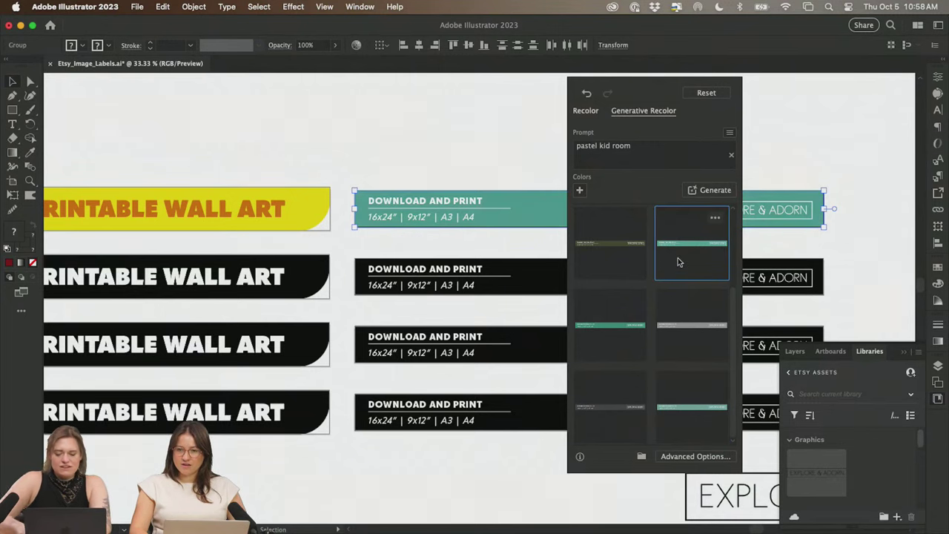
key("super+minus")
left_click(427, 221)
- Examine the recolored Children's Room labels side by side and the lettering of the teal "DOWNLOAD AND PRINT" label up close
scroll(435, 193, "down", 3)
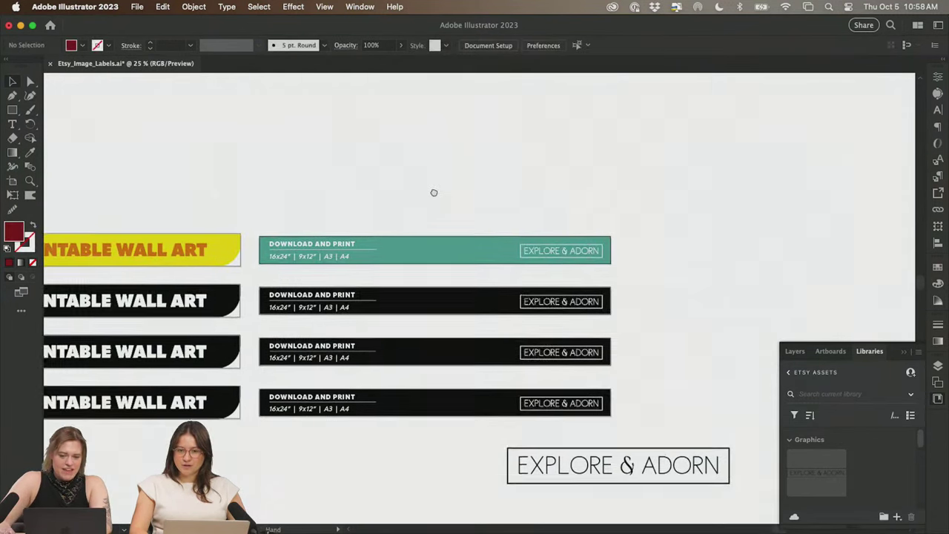
scroll(433, 188, "left", 5)
left_click_drag(514, 161, 487, 144)
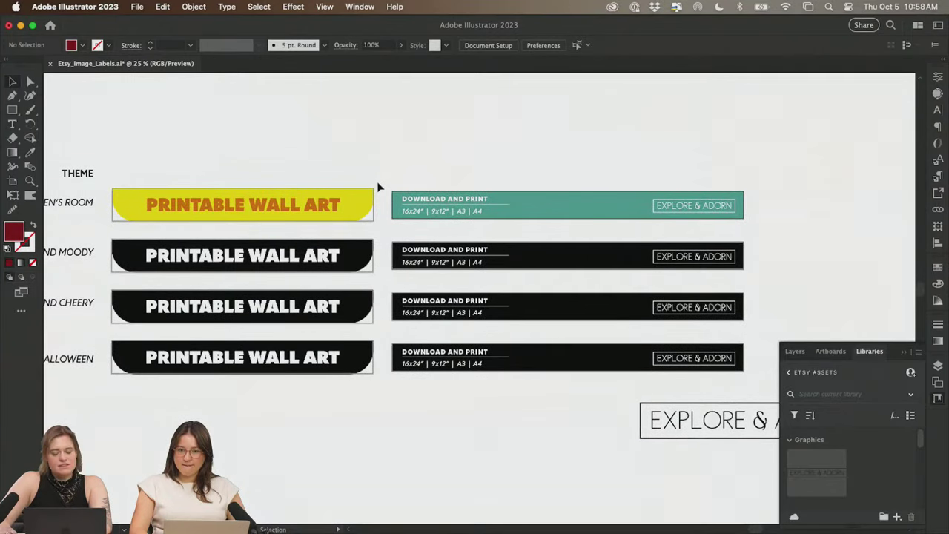
key("z")
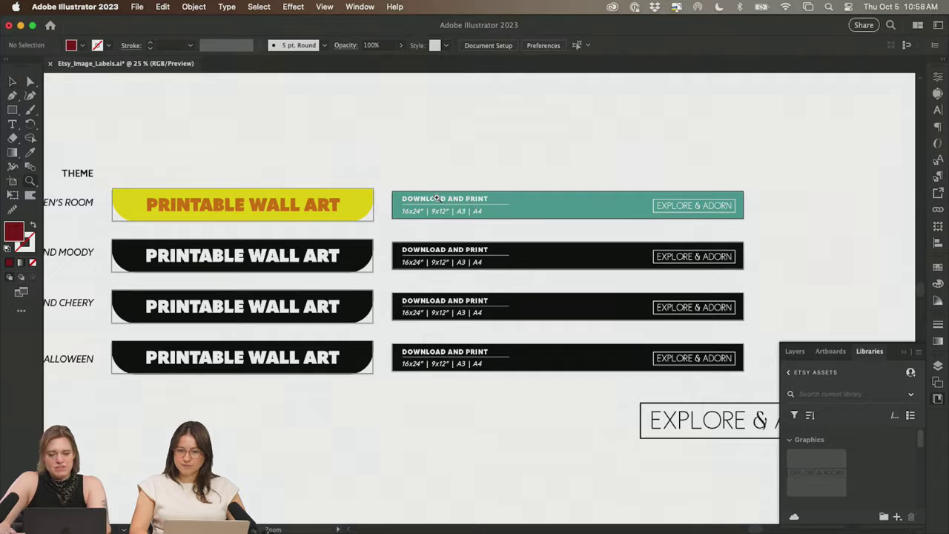
left_click_drag(437, 198, 606, 269)
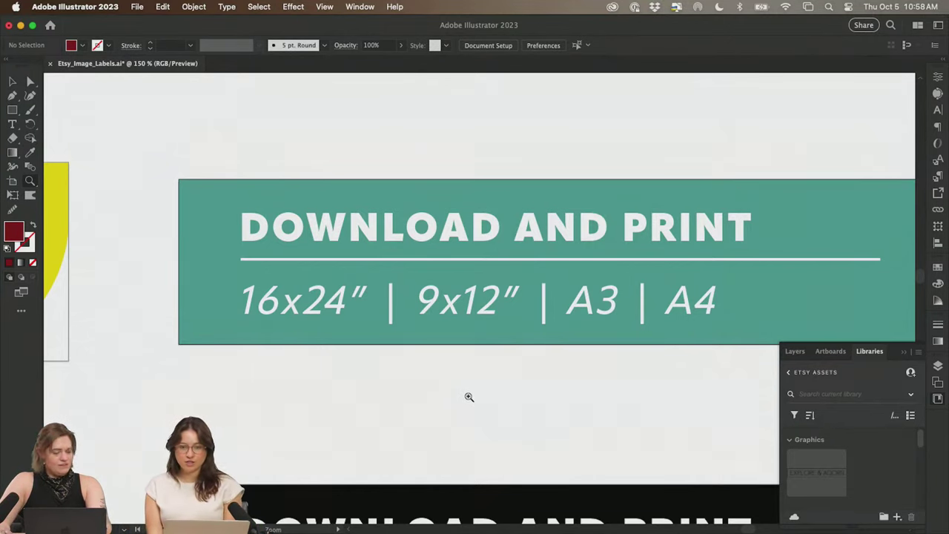
left_click_drag(481, 377, 530, 277)
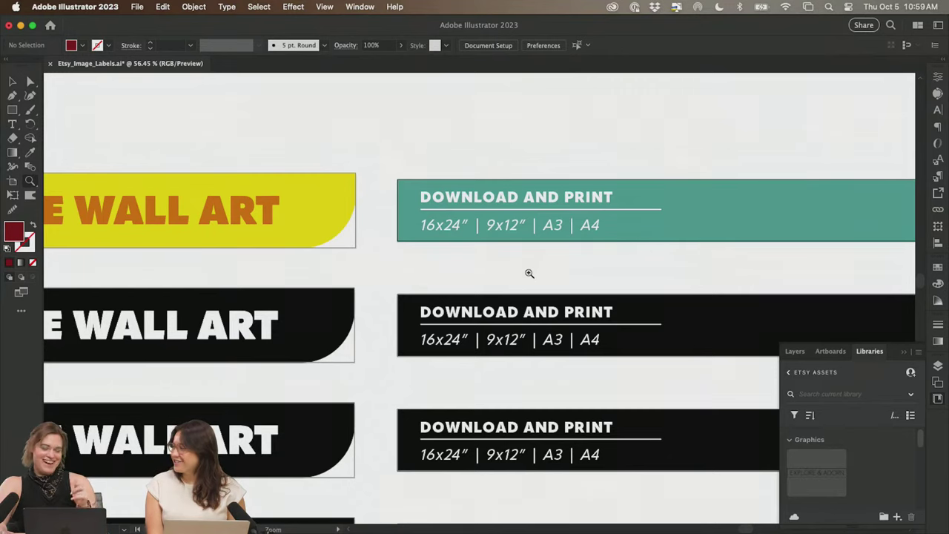
- Add the yellow Children's Room "PRINTABLE WALL ART" heading label to the Etsy Assets library as a graphic
key("m")
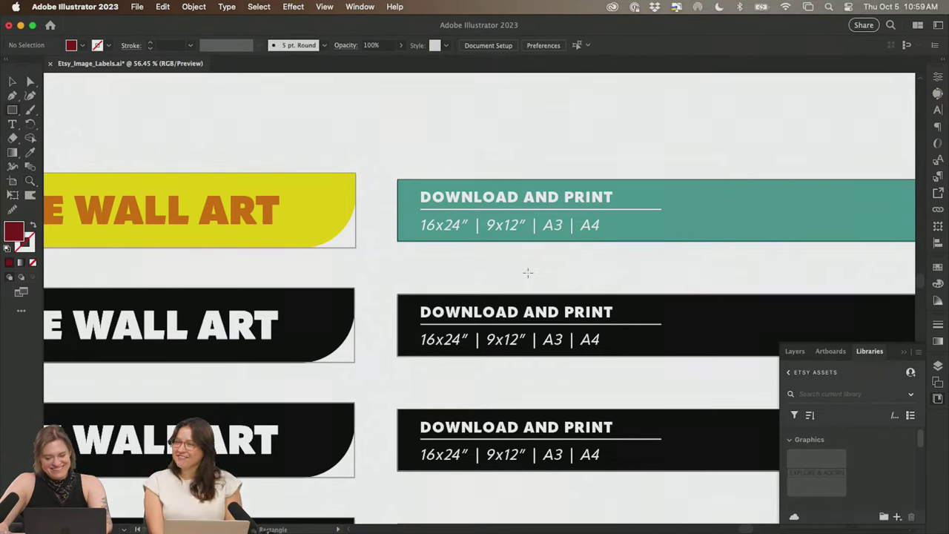
left_click_drag(418, 265, 629, 256)
key("v")
left_click_drag(182, 125, 512, 265)
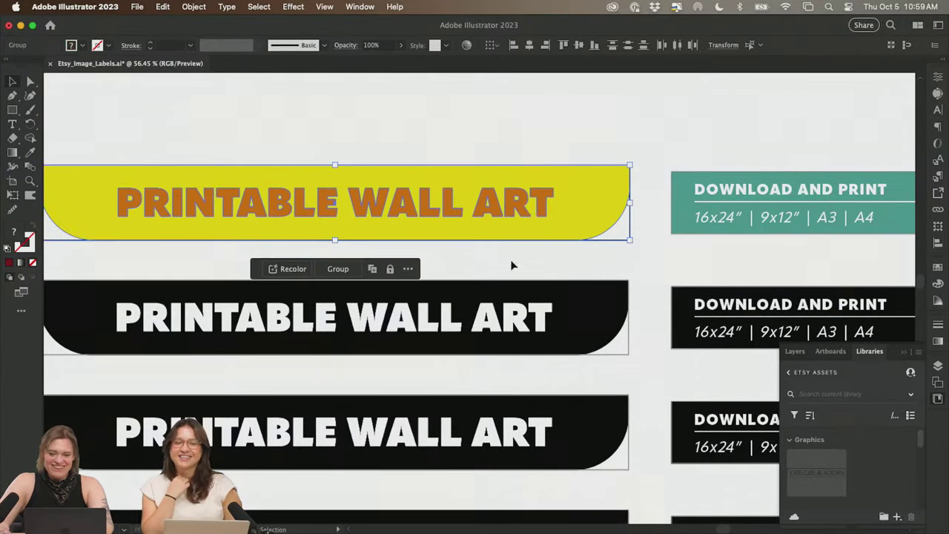
mouse_move(572, 189)
left_mouse_down()
mouse_move(631, 381)
mouse_move(873, 467)
mouse_move(714, 460)
left_mouse_up()
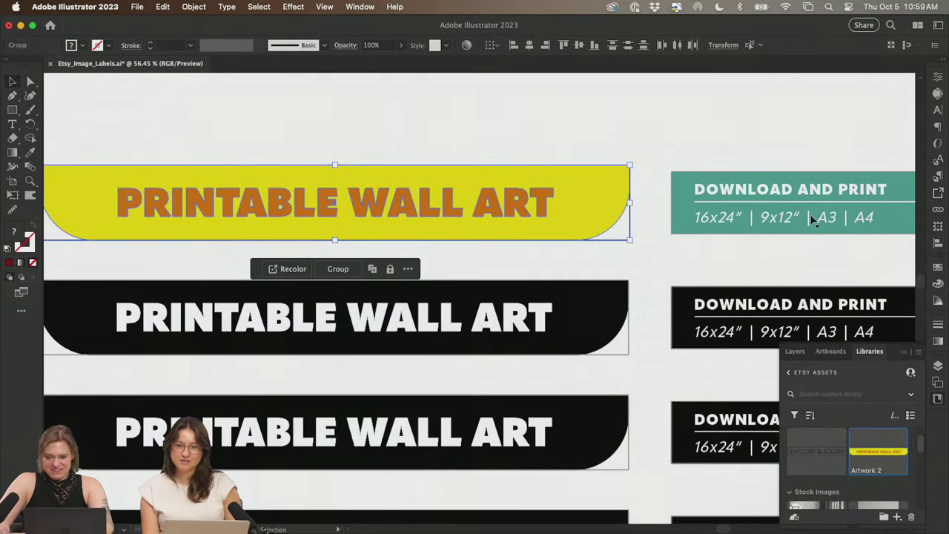
- Add the complete teal "DOWNLOAD AND PRINT" label with its EXPLORE & ADORN logo to the Etsy Assets library
scroll(784, 186, "right", 10)
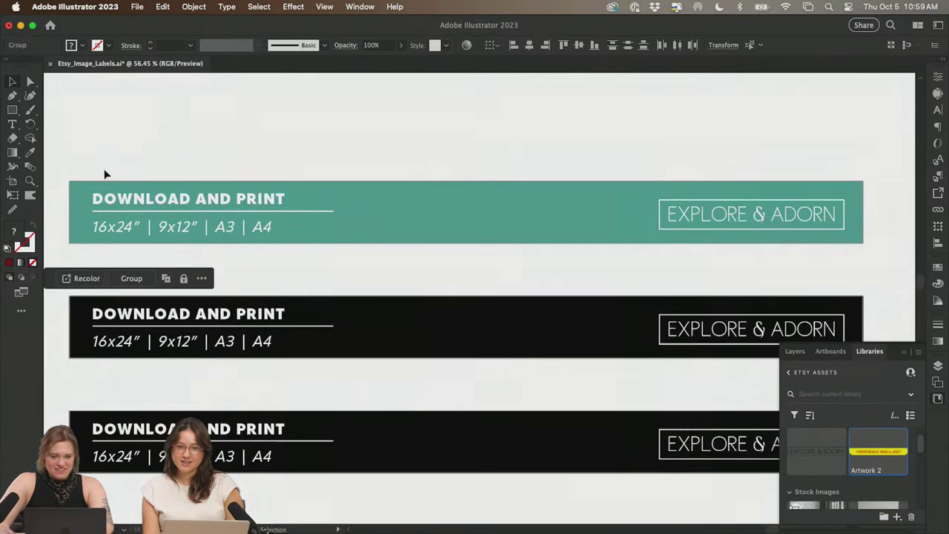
left_click_drag(105, 174, 807, 252)
left_click_drag(502, 193, 864, 463)
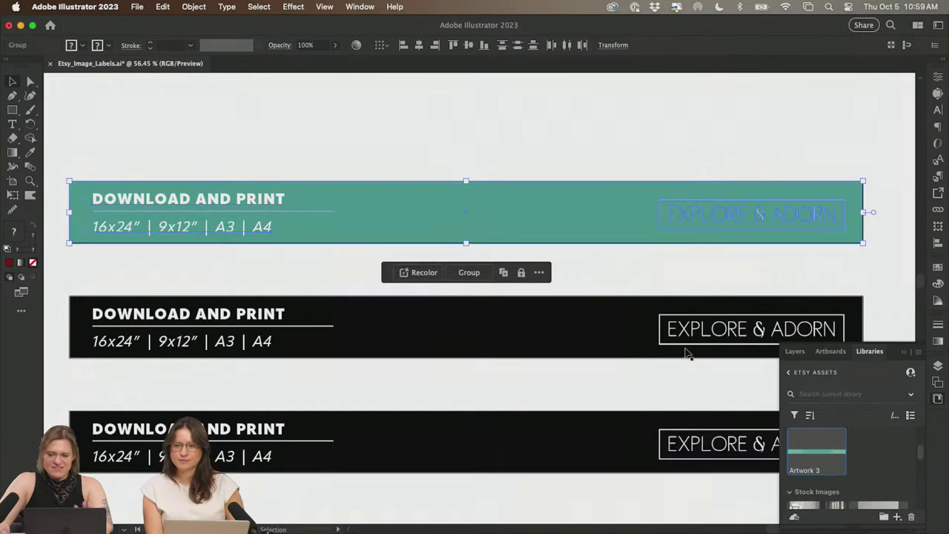
left_click(497, 142)
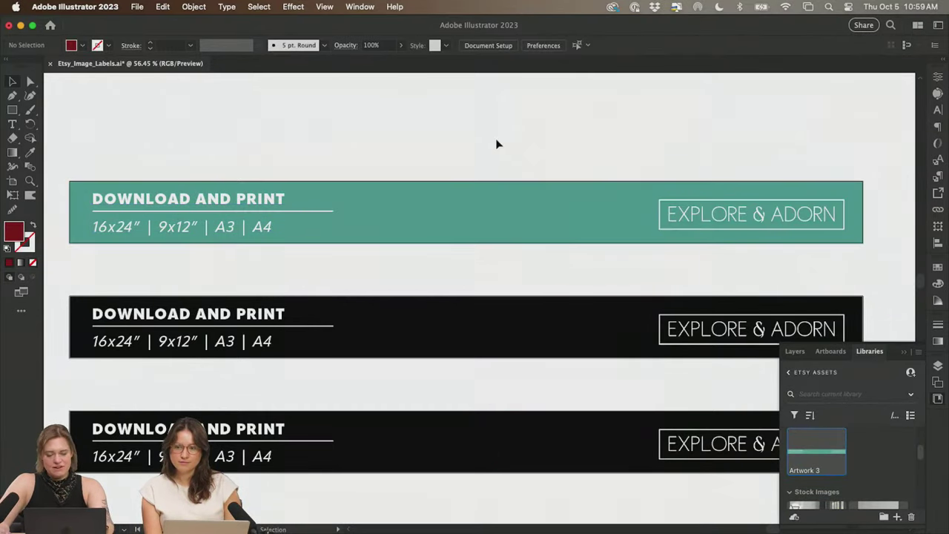
- Switch to Adobe Express and check the upload status of the Chicago wall art mockup
key("super+Tab")
left_click(513, 266)
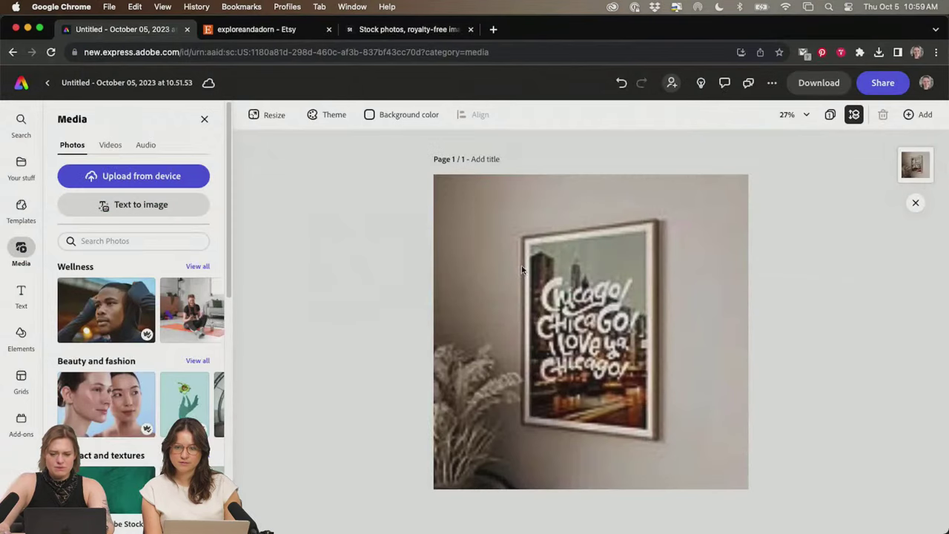
key("super+v")
left_click(350, 278)
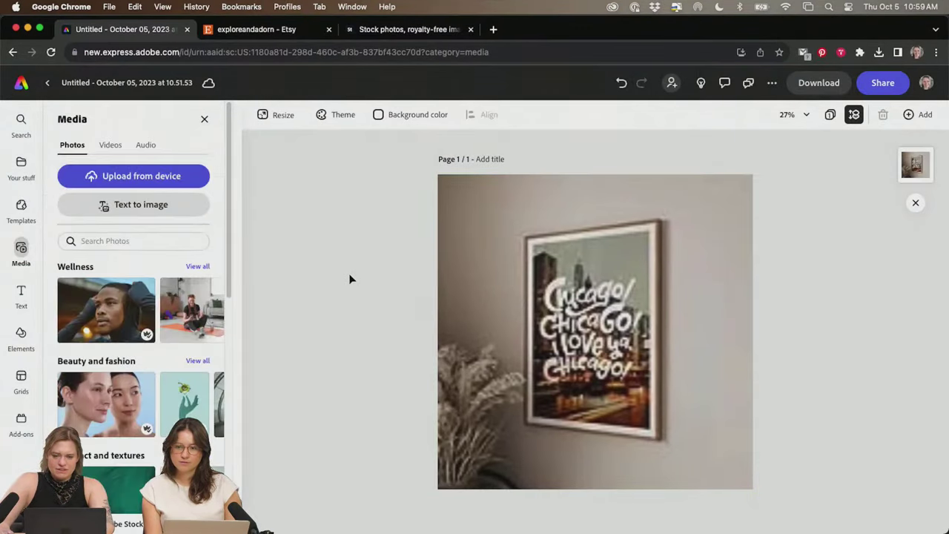
left_click(543, 290)
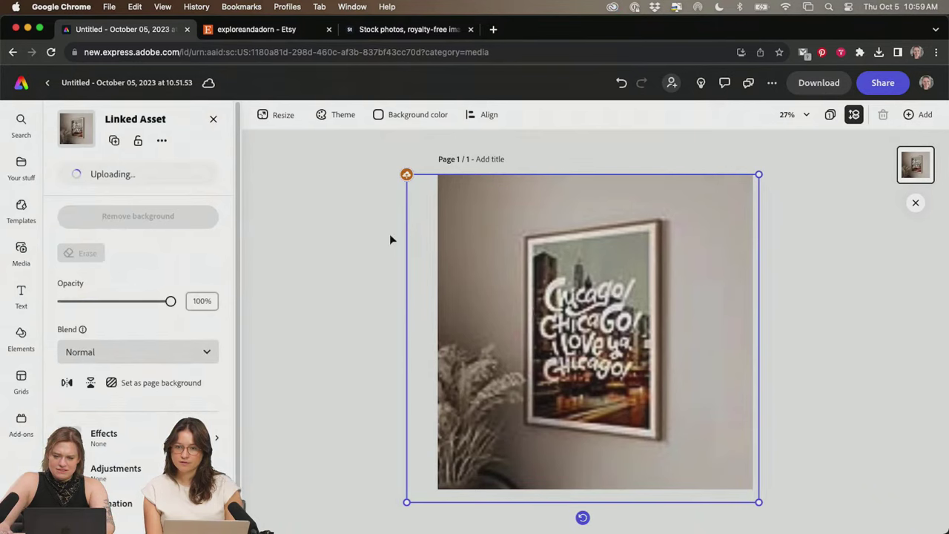
left_click(381, 215)
left_click(724, 312)
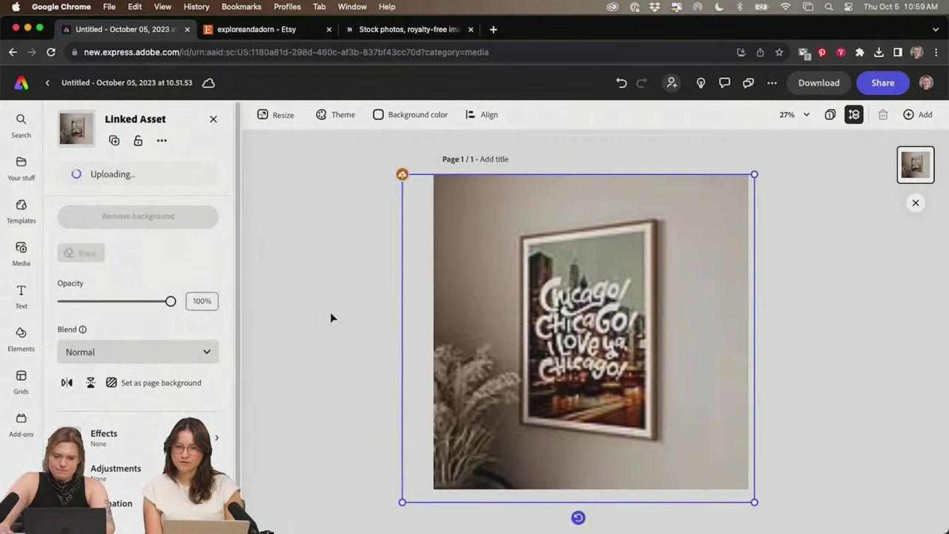
left_click(330, 318)
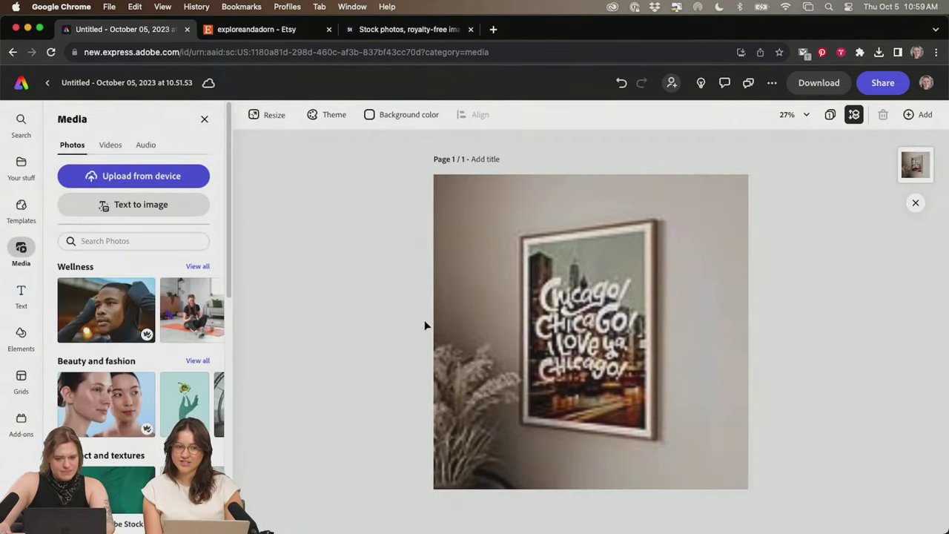
left_click(549, 328)
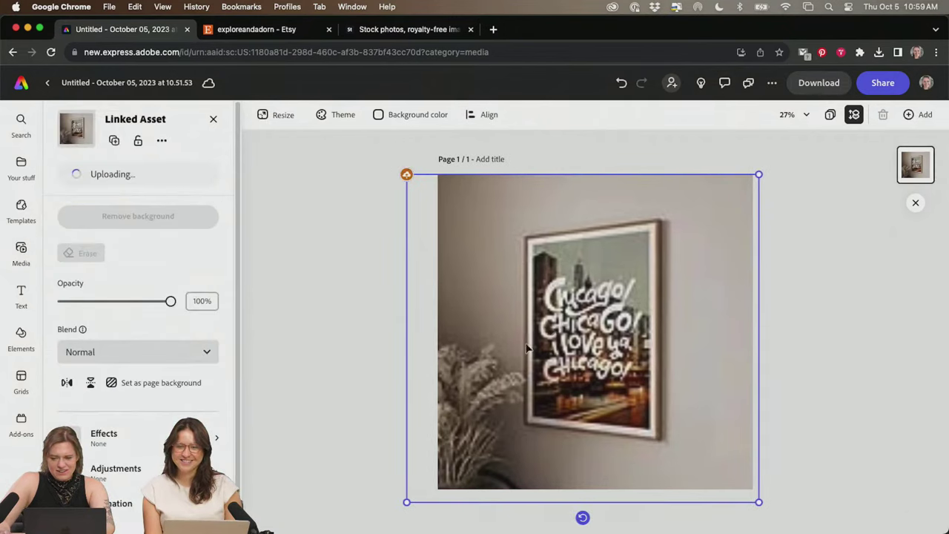
- Switch to Photoshop and save a copy of the Chicago mockup as the JPEG 000_AdobeStock_500798586.jpg in the 001 STOCK folder
key("super+Tab")
left_click(591, 265)
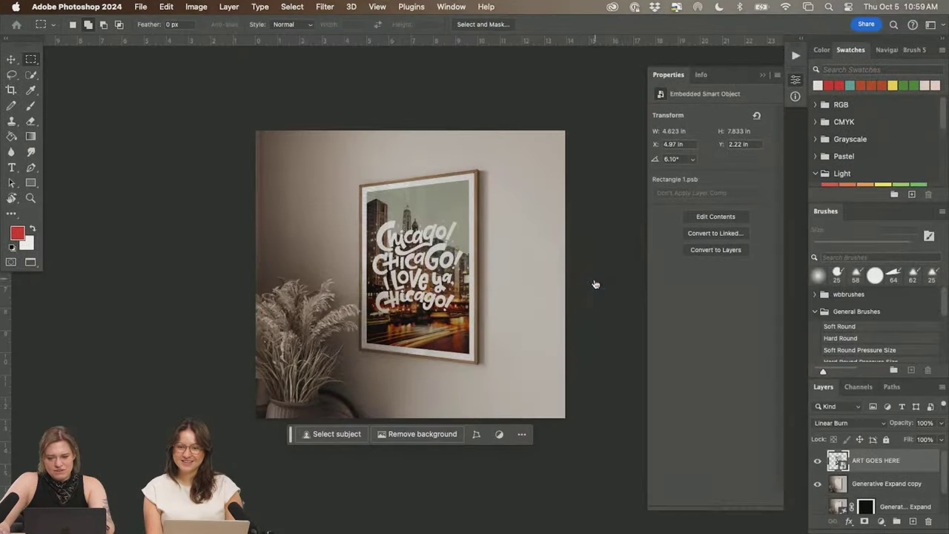
key("super+shift+s")
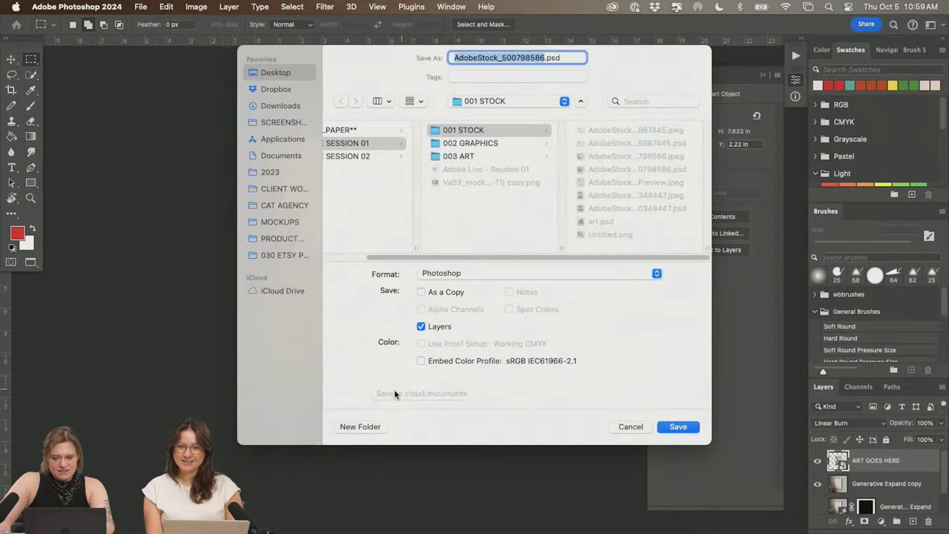
left_click(630, 427)
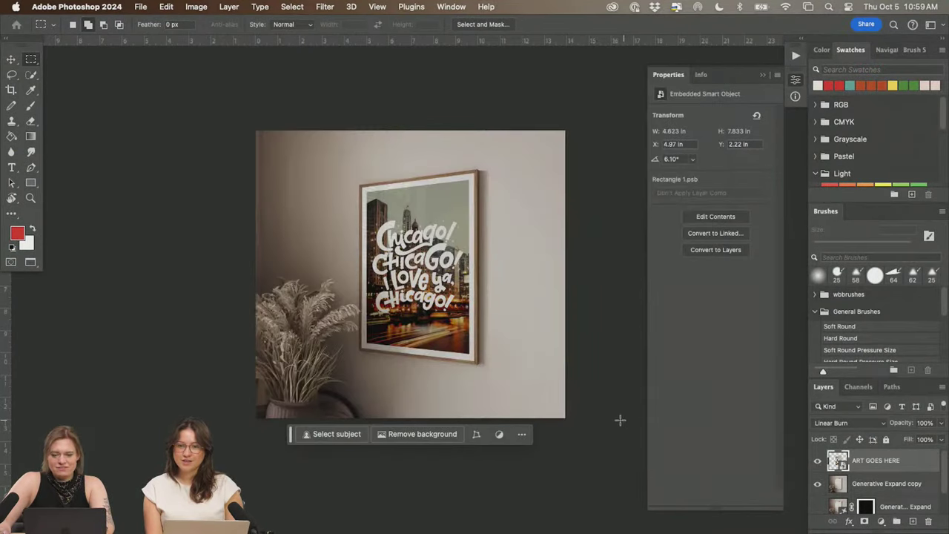
key("v")
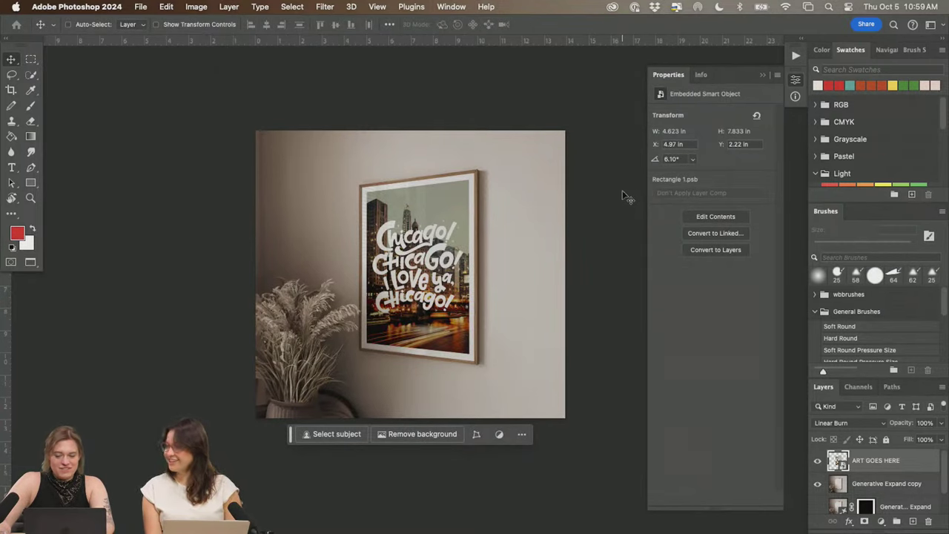
key("super+s")
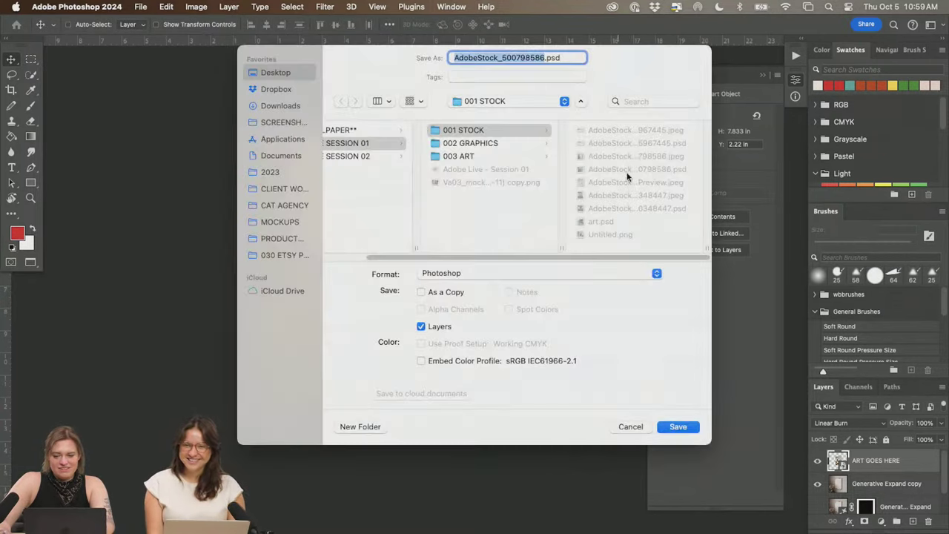
left_click(577, 278)
left_click(549, 360)
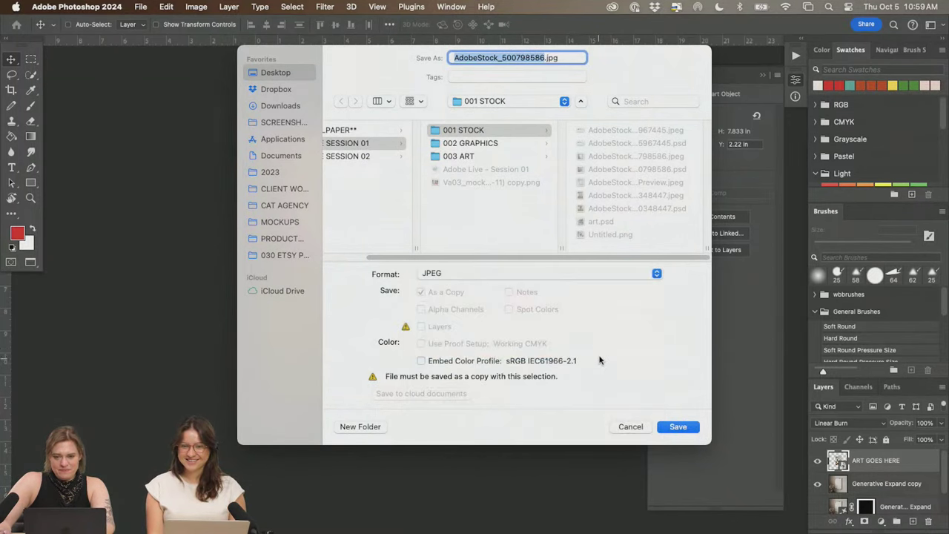
key("Left")
type("000_")
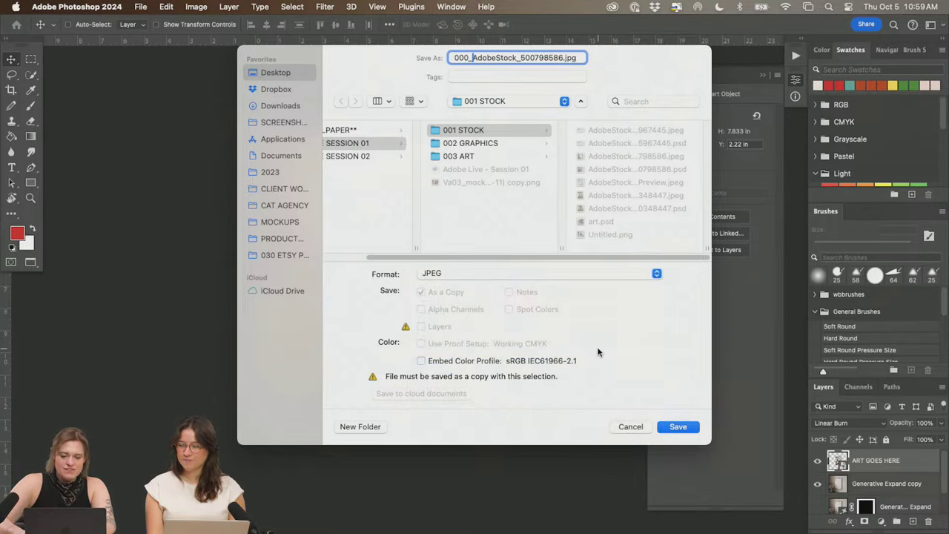
key("Return")
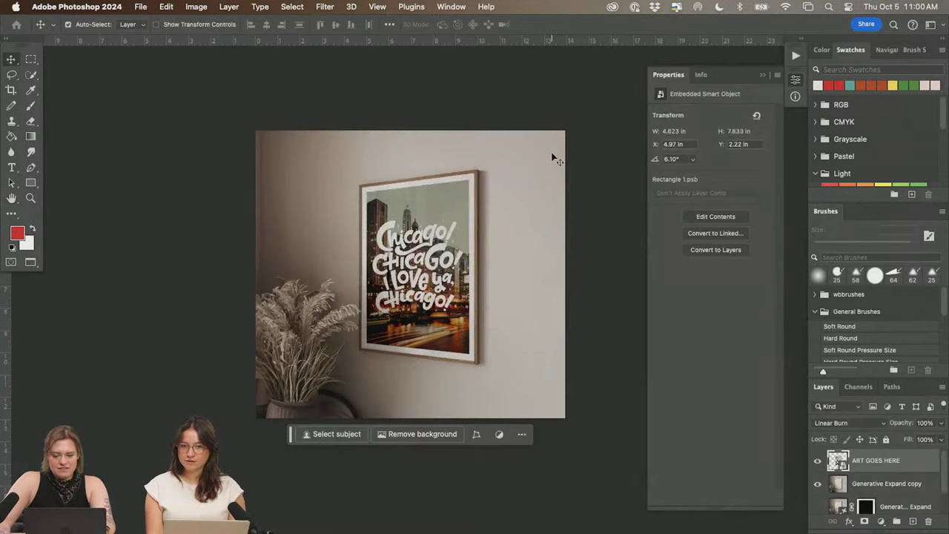
- Return to Adobe Express, deselect the mockup image and dismiss the notice about the uploaded file
key("super+Tab")
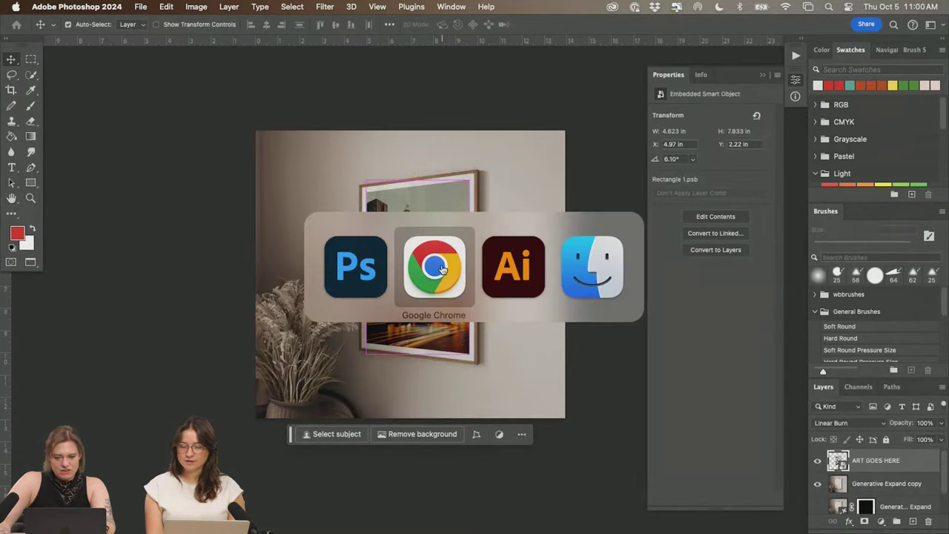
key("super+Tab")
key("super+shift+Tab")
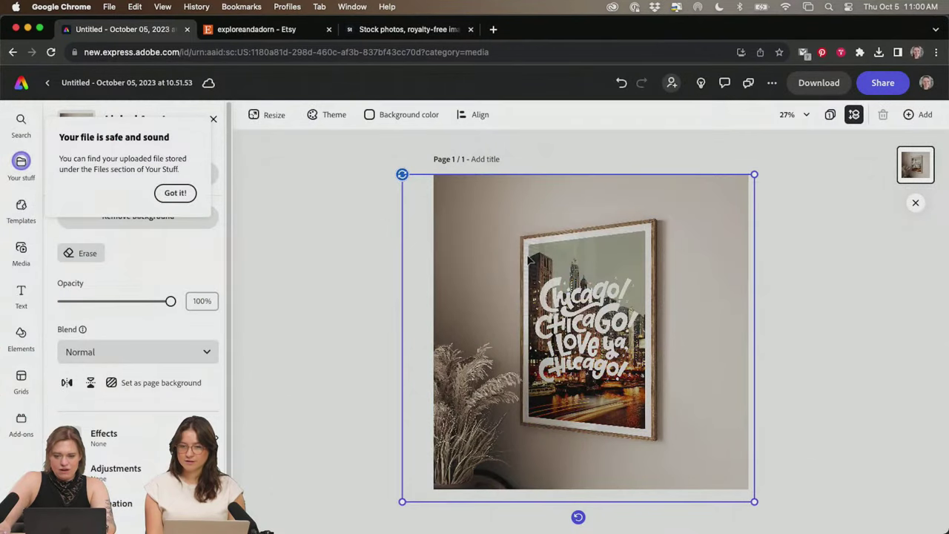
left_click(297, 240)
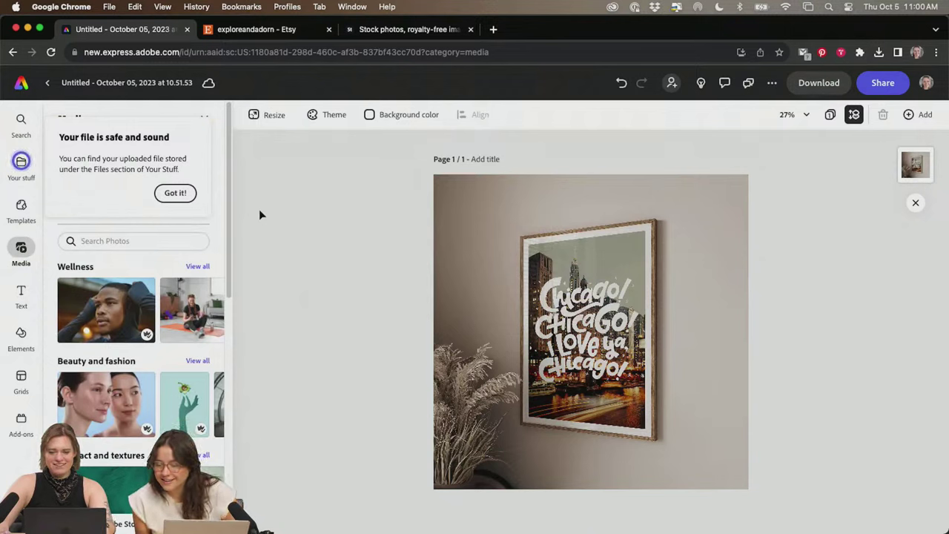
left_click(175, 193)
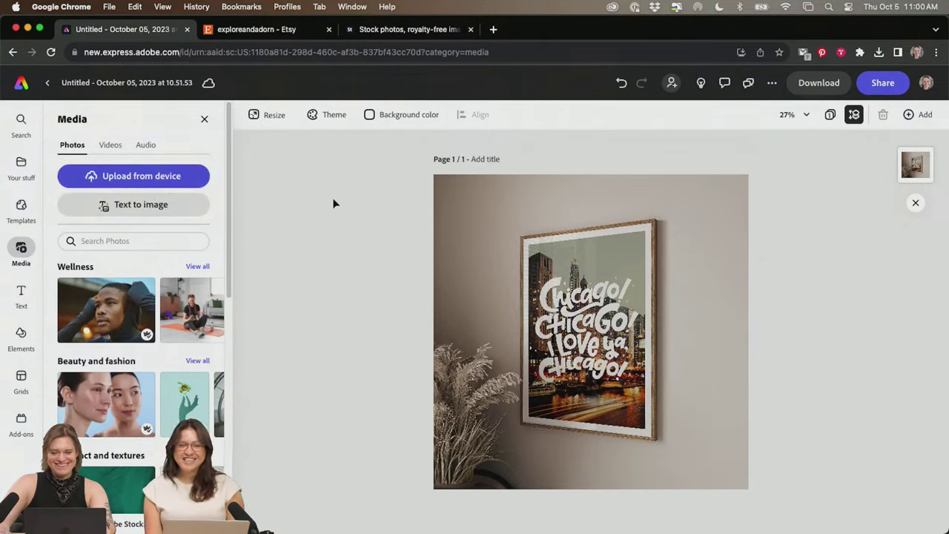
- Open the Etsy Assets library among the saved brands and libraries
left_click(24, 167)
left_click(123, 146)
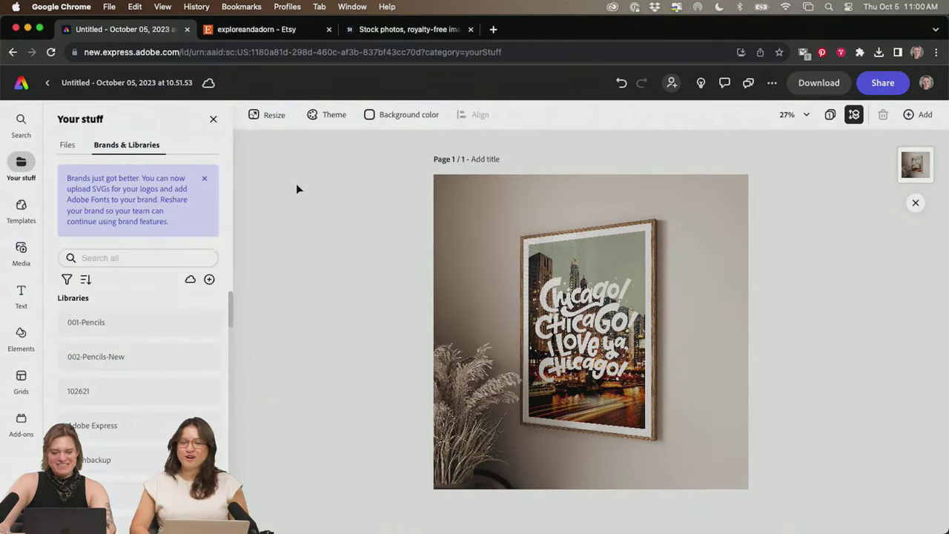
scroll(127, 416, "down", 5)
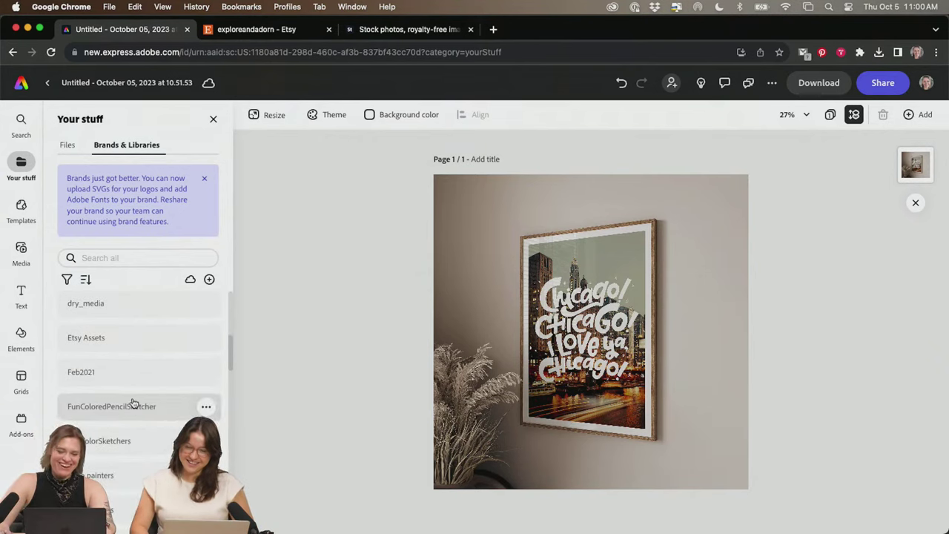
left_click(142, 345)
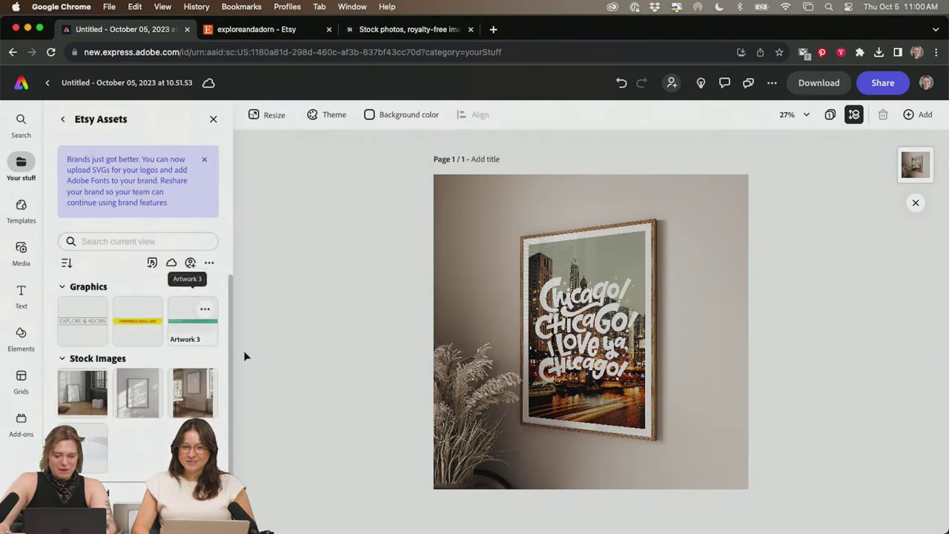
- Place the yellow "PRINTABLE WALL ART" label on the page, enlarge it to most of the page width and center it along the top edge
left_click(126, 323)
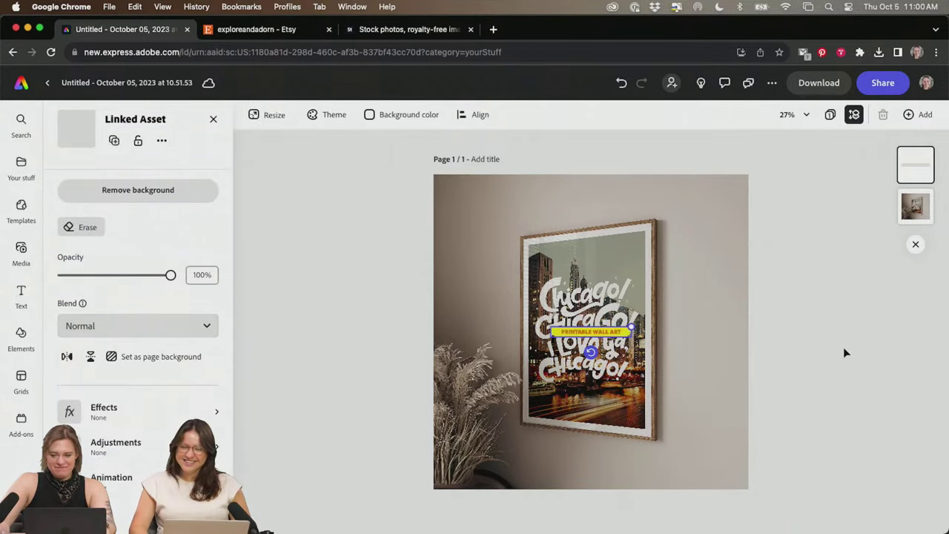
left_click_drag(632, 326, 816, 302)
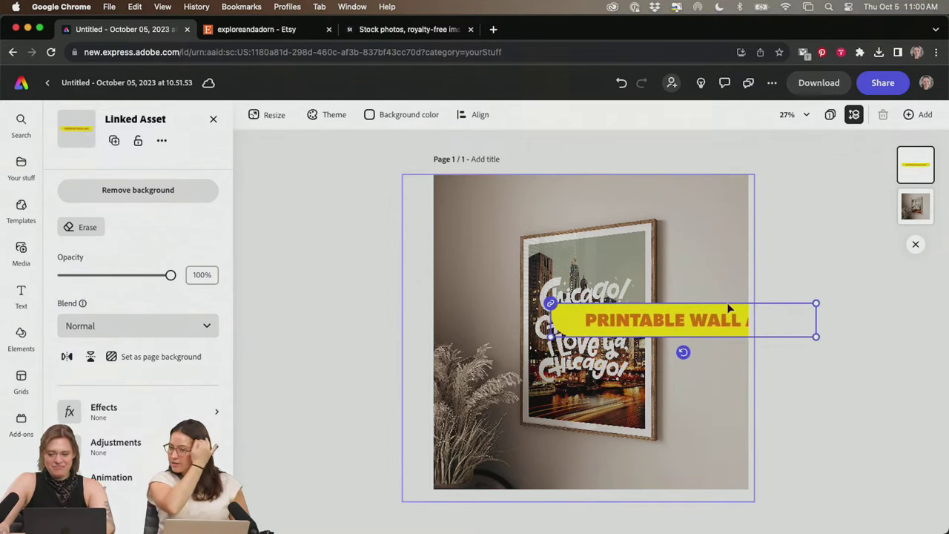
left_click_drag(713, 320, 618, 190)
left_click(369, 208)
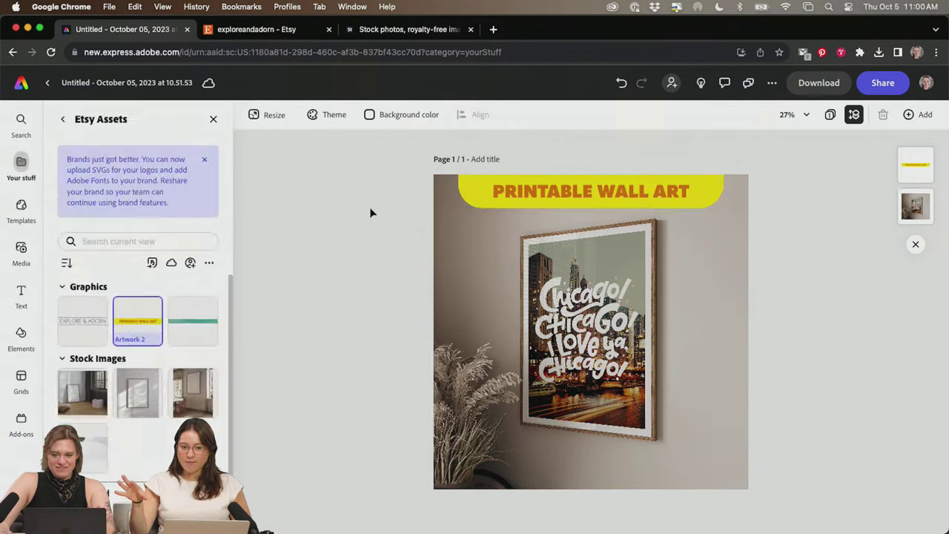
- Switch to Illustrator, detach and lengthen the Libraries panel, and view the label graphics stored in Etsy Assets
key("super+Tab")
left_click(519, 271)
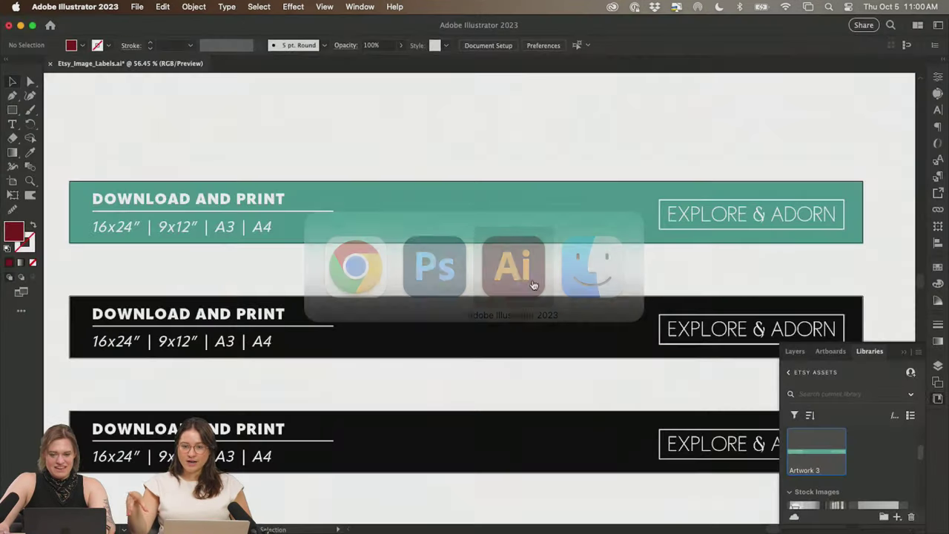
left_click_drag(873, 351, 572, 88)
left_click(939, 385)
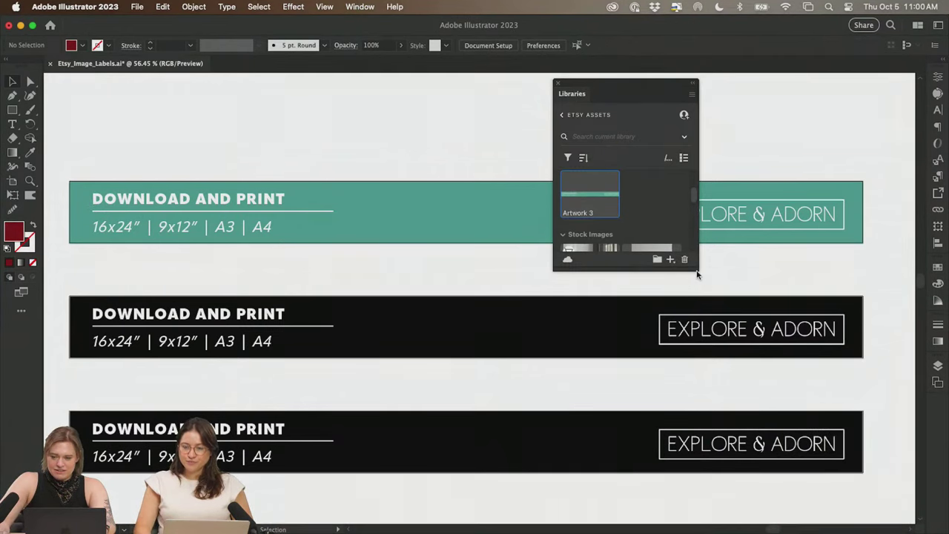
left_click_drag(697, 274, 698, 456)
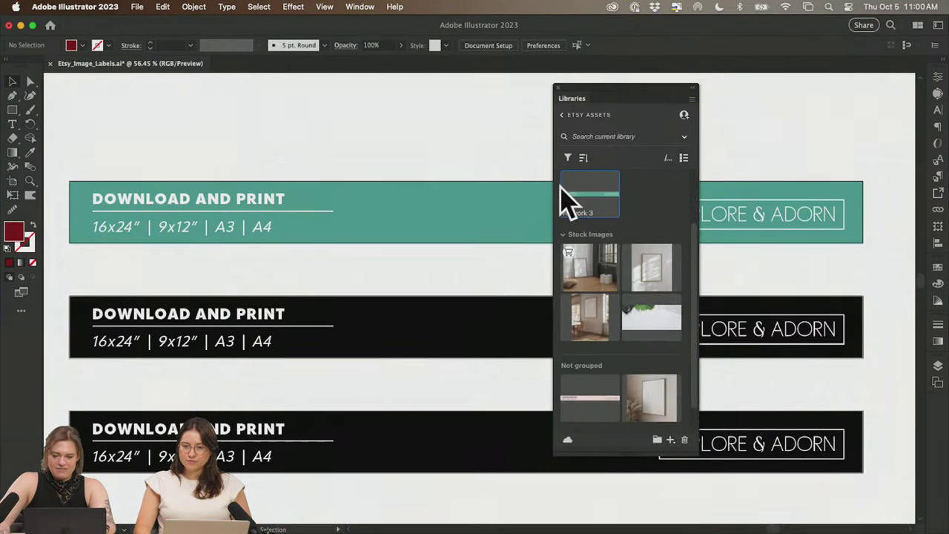
scroll(638, 209, "up", 3)
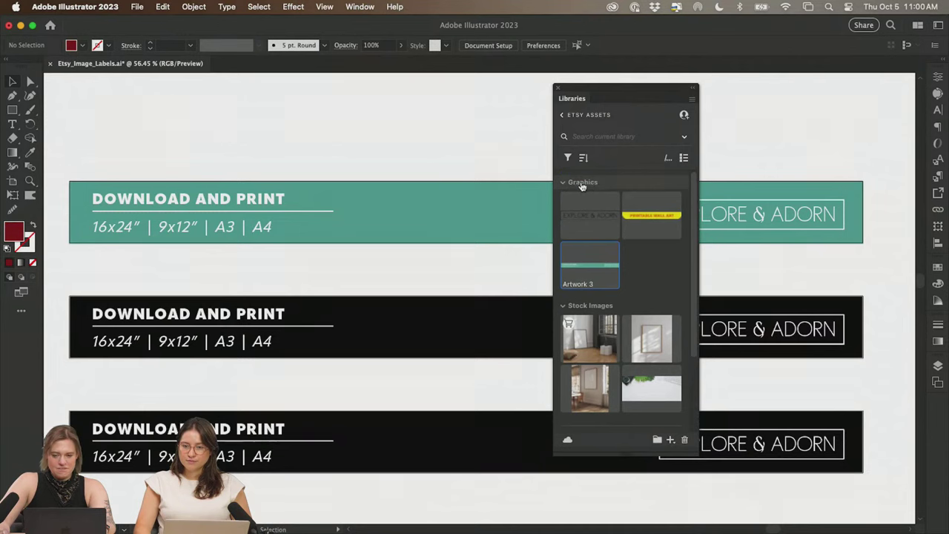
- Back in Adobe Express, add the teal "DOWNLOAD AND PRINT" label and scale it across the full width of the page's bottom edge
key("super+Tab")
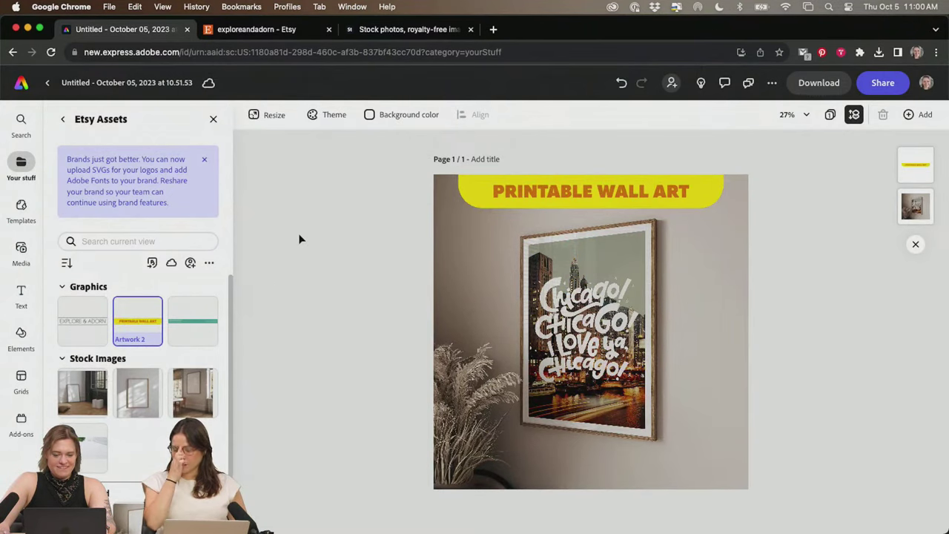
left_click(177, 323)
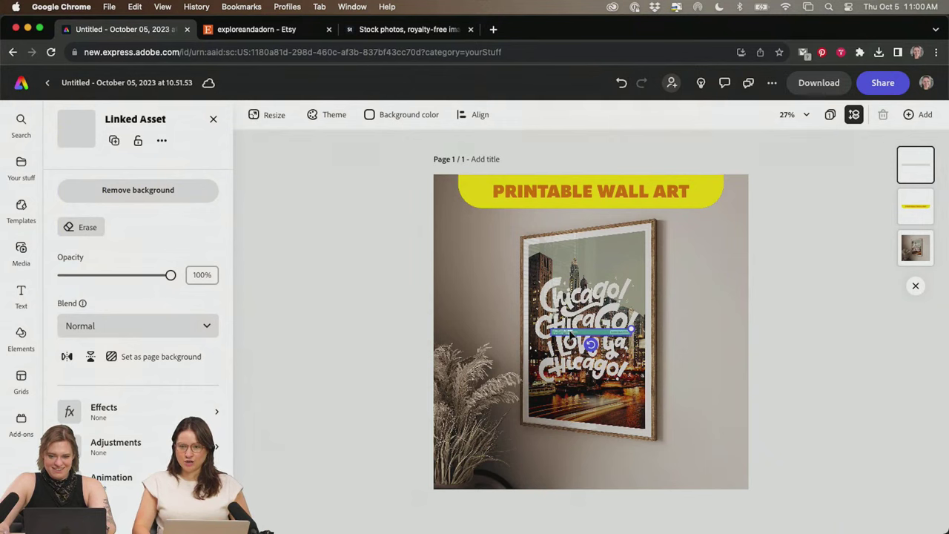
left_click_drag(569, 333, 451, 486)
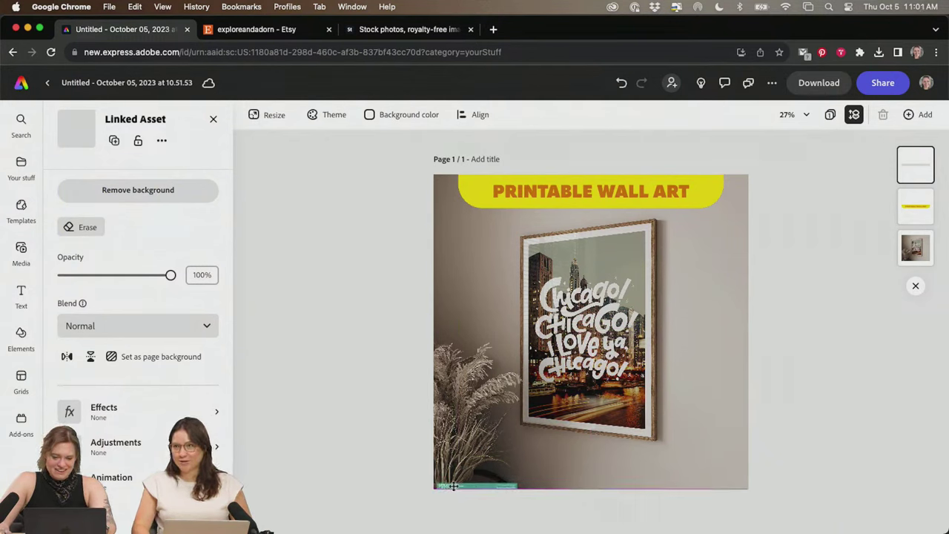
left_click_drag(515, 482, 746, 437)
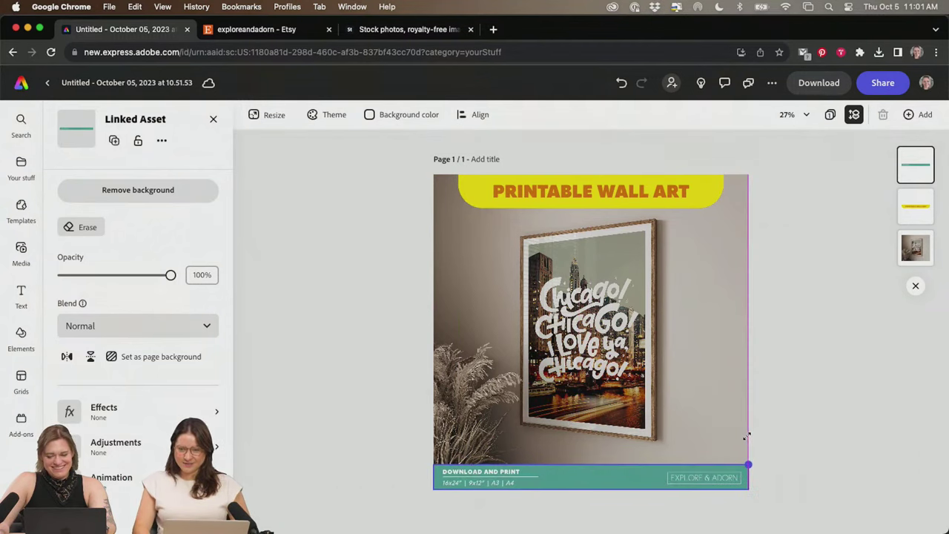
left_click(804, 420)
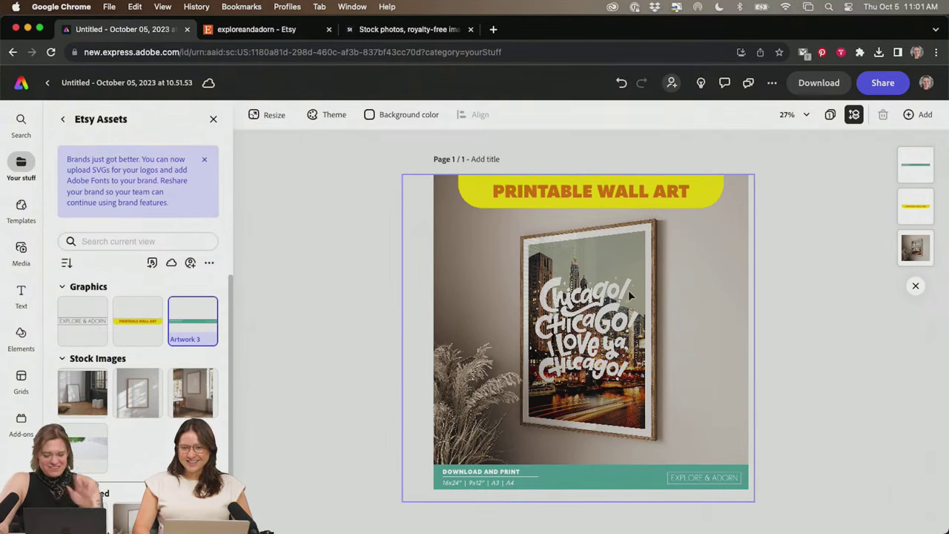
key("super+Tab")
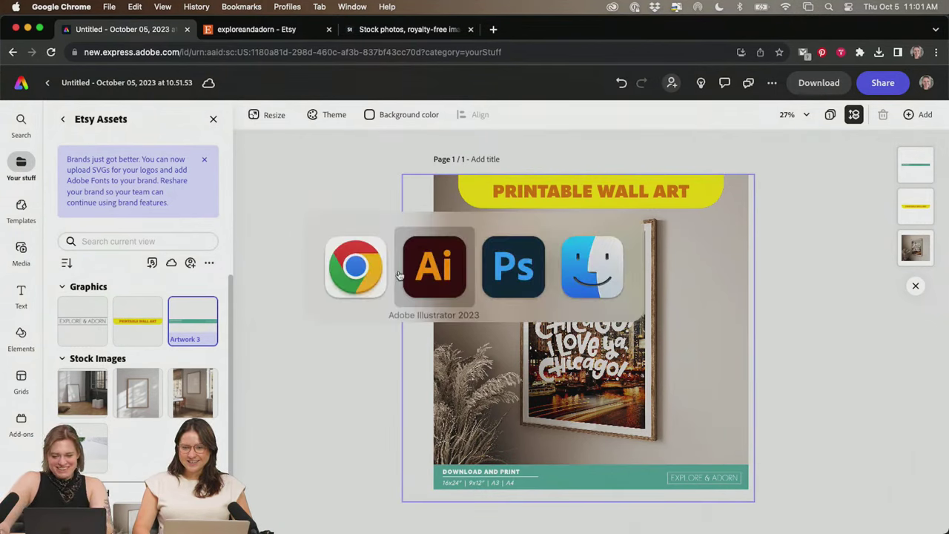
key("super+Tab")
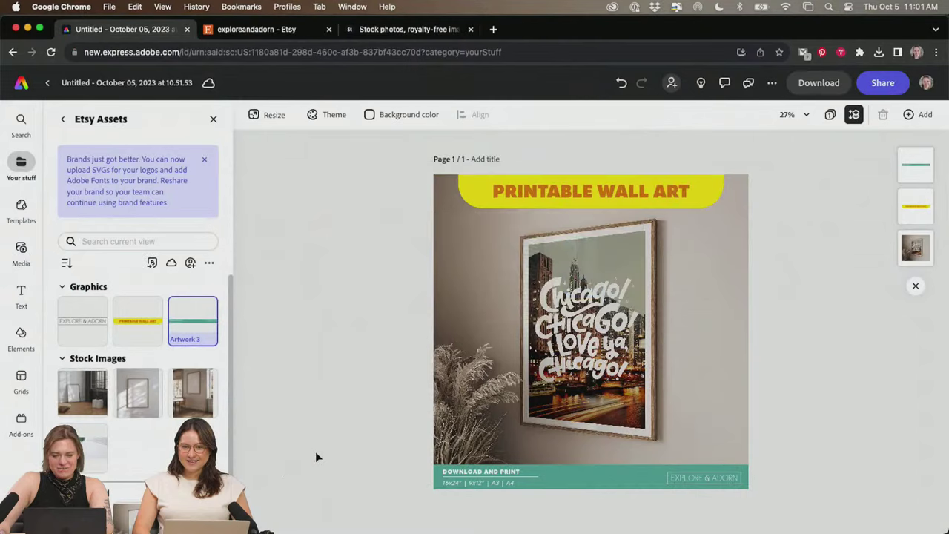
- Switch to Illustrator and move the floating Libraries panel off the "PRINTABLE WALL ART" labels
key("super+Tab")
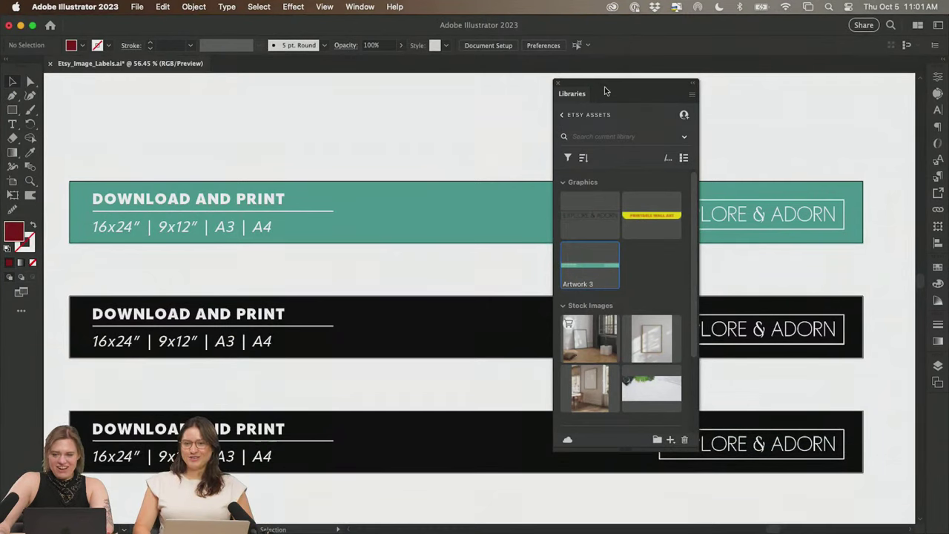
left_click_drag(605, 90, 812, 115)
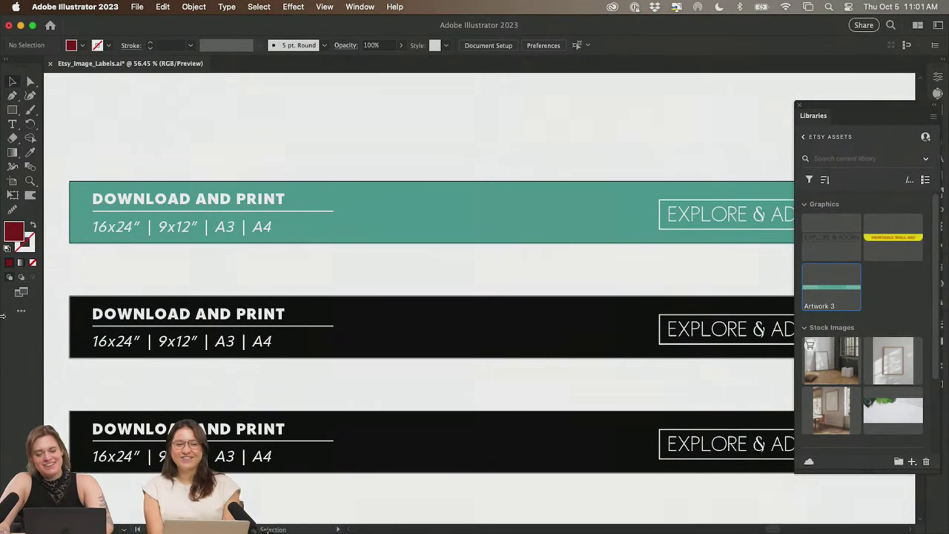
scroll(173, 275, "right", 10)
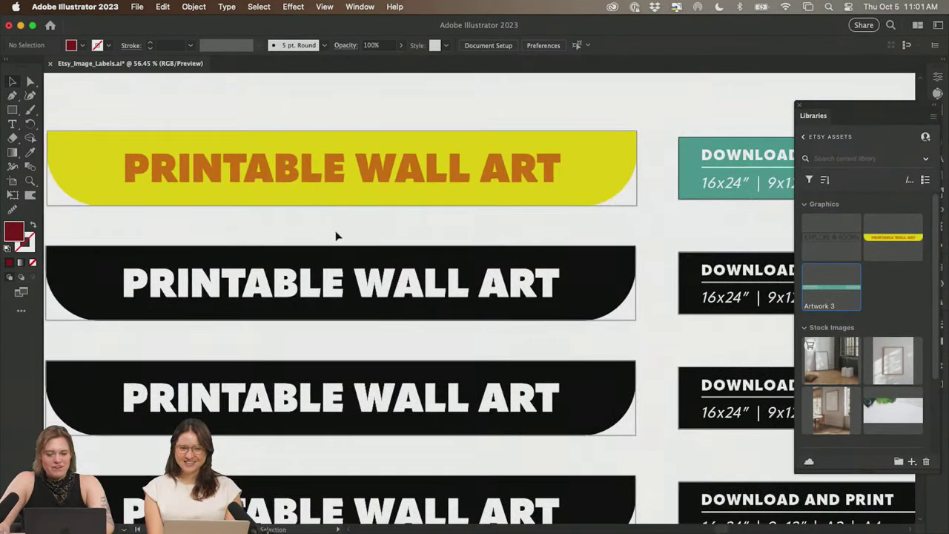
- Try to recolor the black "PRINTABLE WALL ART" label below the yellow one using Generative Recolor with the prompt "dark and moody city"
left_click(412, 325)
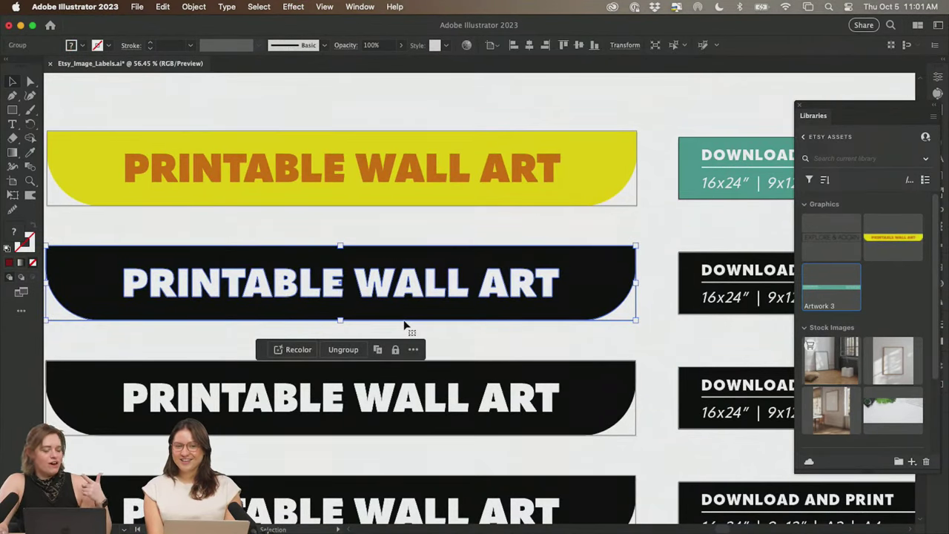
left_click(466, 45)
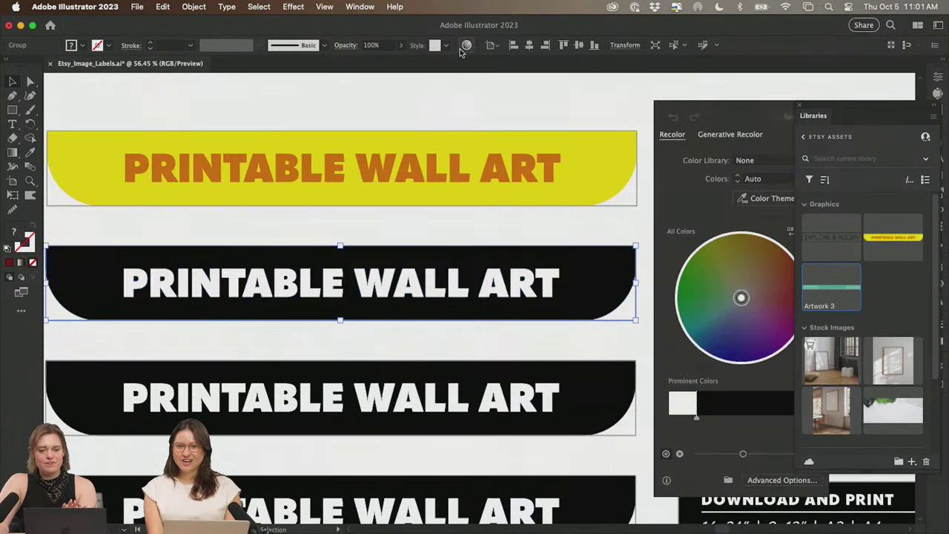
left_click(739, 132)
left_click_drag(742, 111, 702, 108)
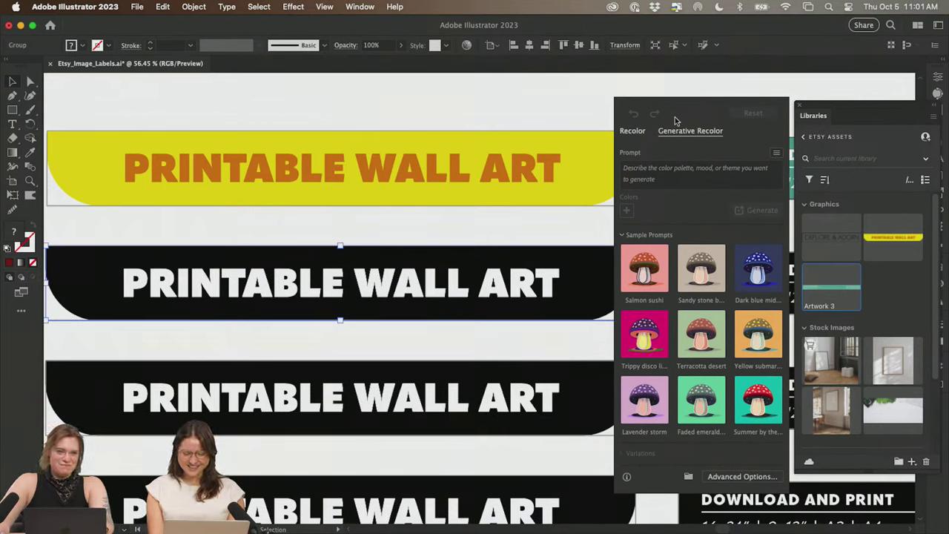
left_click(694, 176)
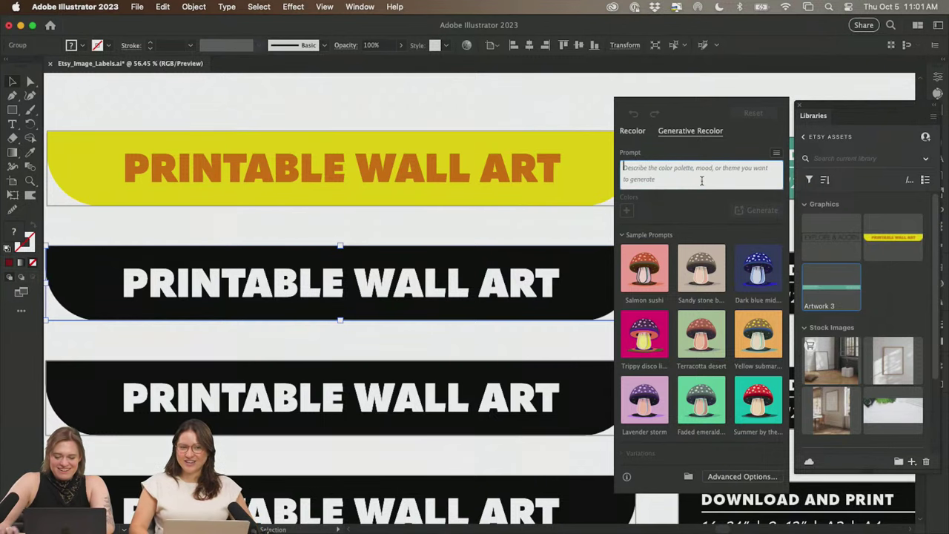
type("dark")
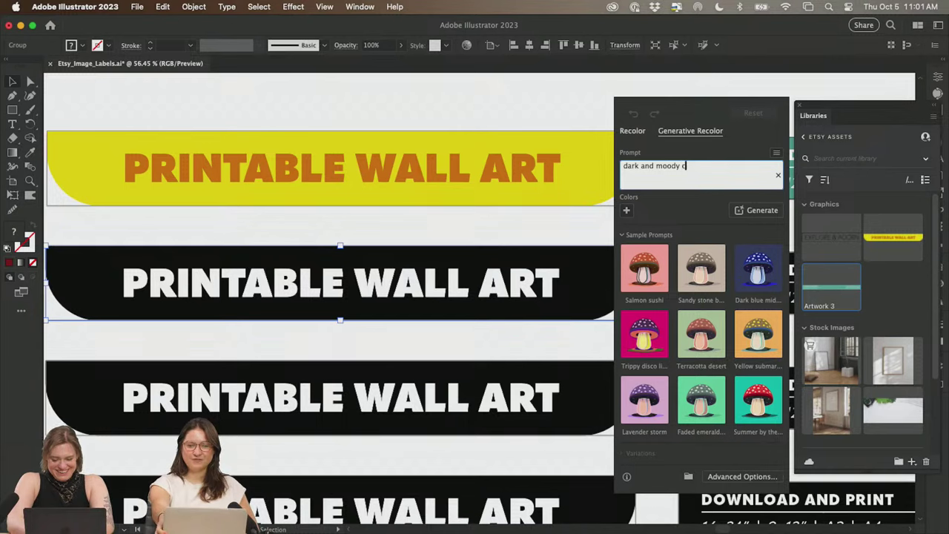
type("and moody city")
key("Return")
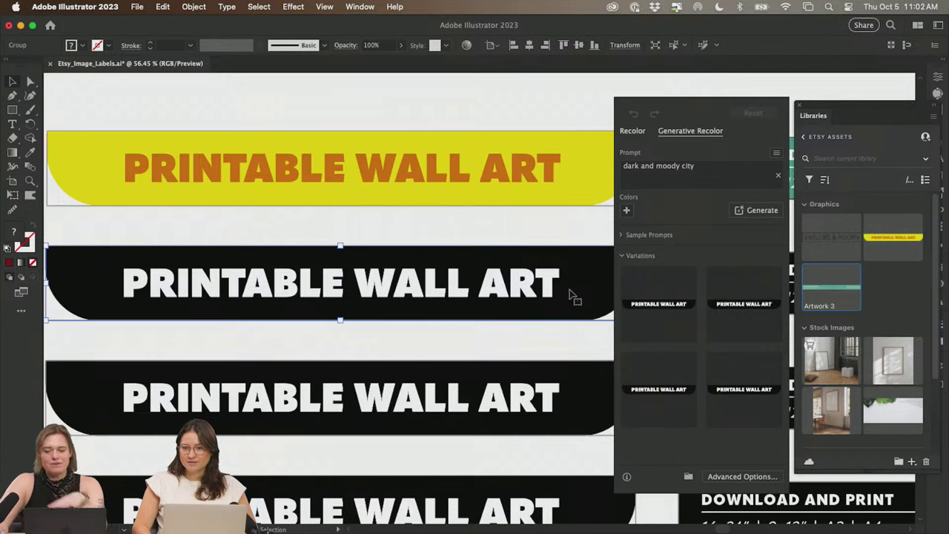
left_click(545, 337)
- Ungroup the black label below the yellow one and assign pink #db8383 as the new color for its black in the advanced Recolor Artwork options
left_click(480, 295)
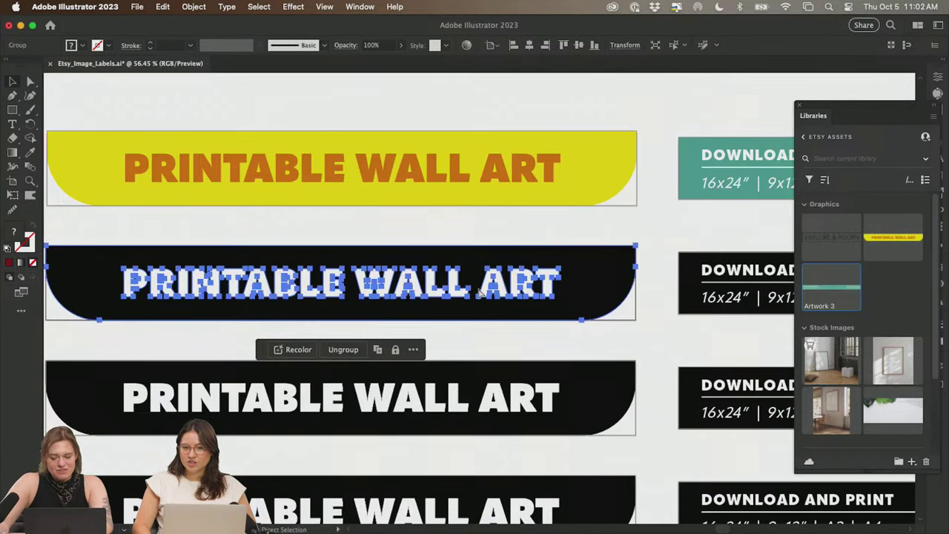
key("v")
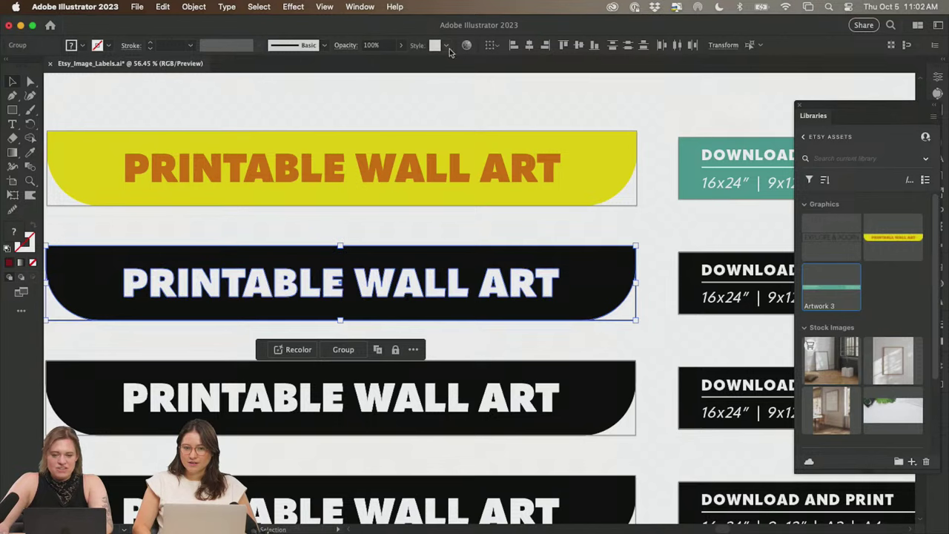
left_click(466, 45)
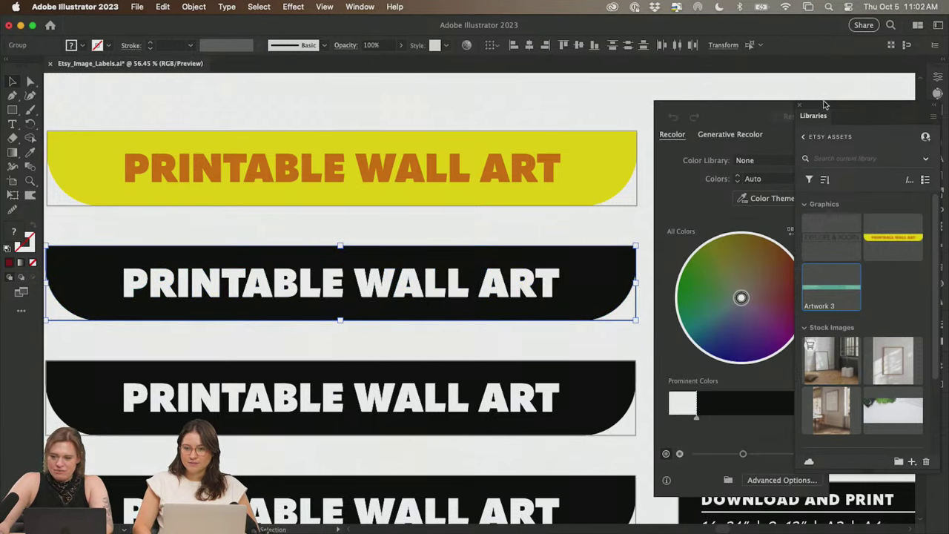
left_click_drag(823, 104, 893, 73)
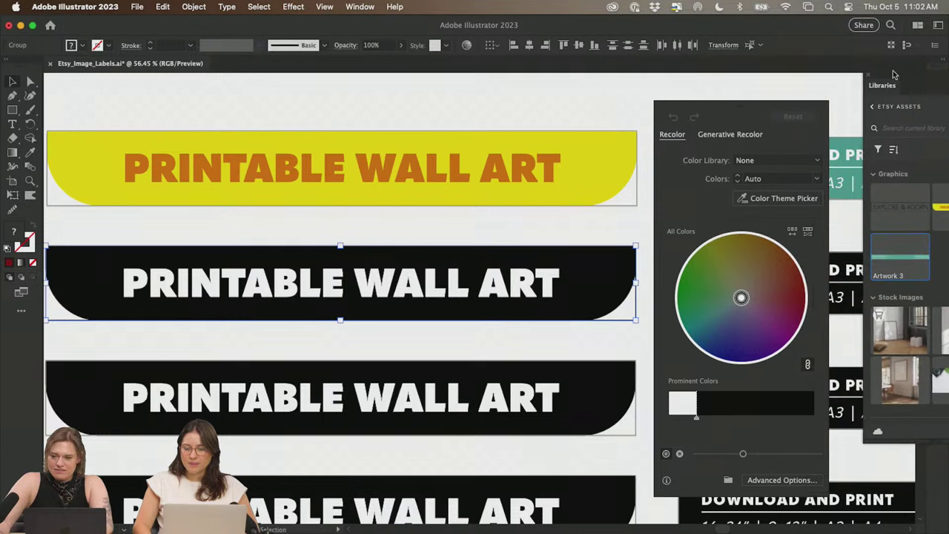
left_click(788, 480)
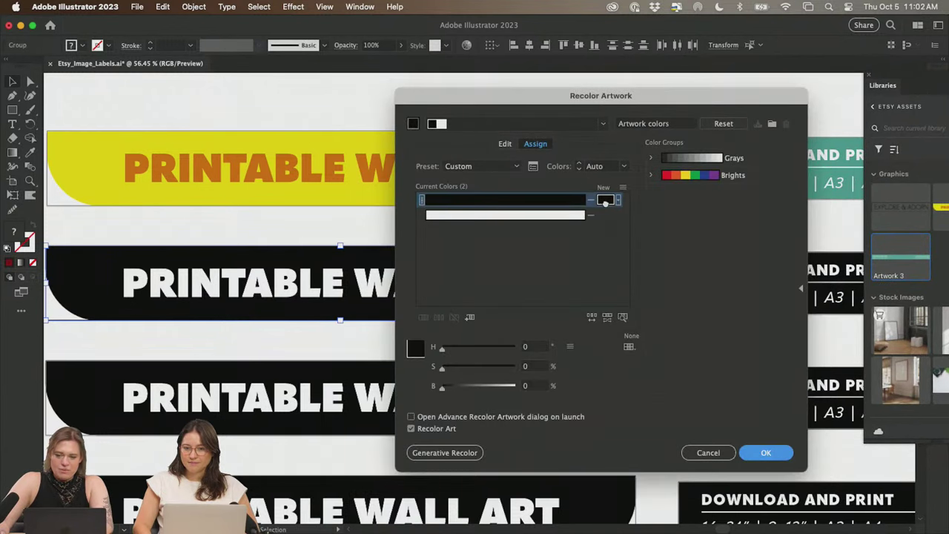
double_click(606, 200)
left_click_drag(540, 207, 489, 190)
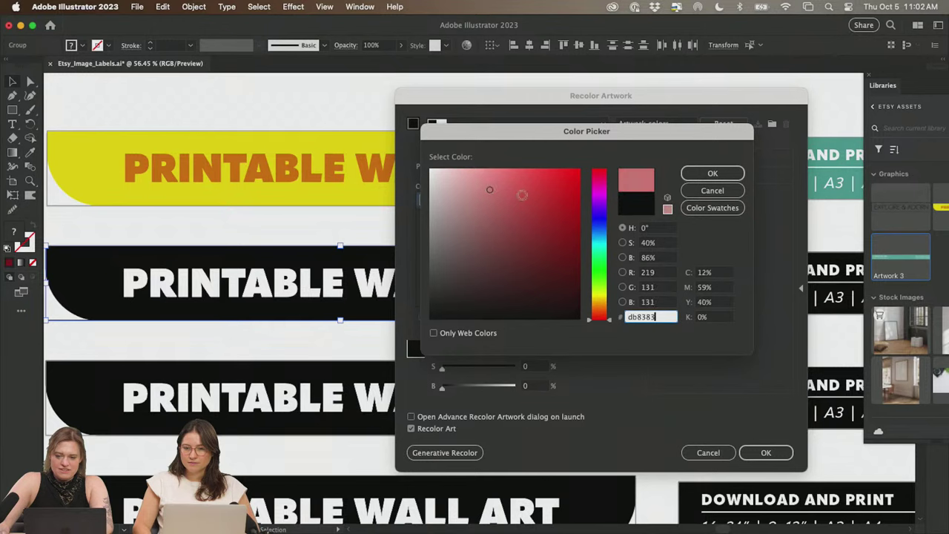
left_click(712, 173)
- Add a new color assignment for the label's white in Recolor Artwork and pick a bright green
left_click(567, 217)
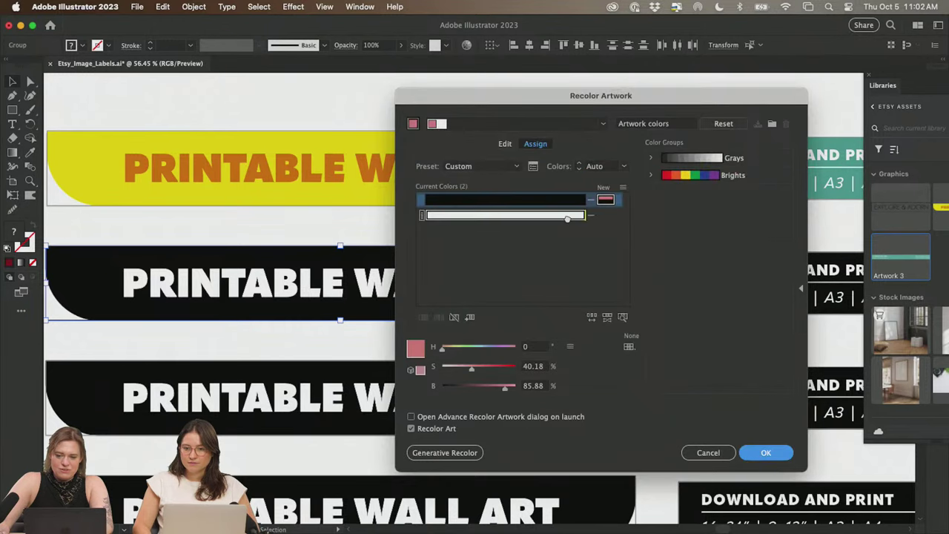
double_click(606, 216)
left_click(690, 303)
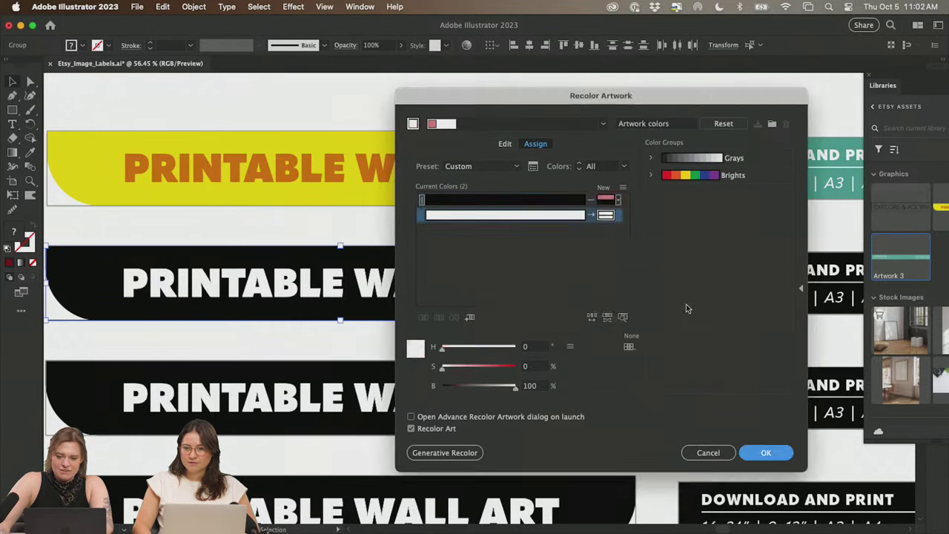
left_click(602, 273)
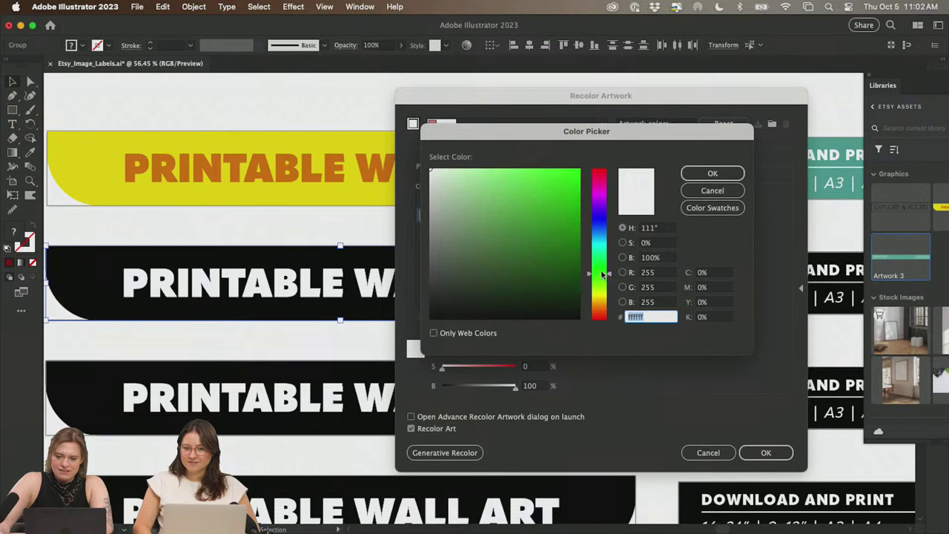
left_click(548, 202)
left_click(712, 174)
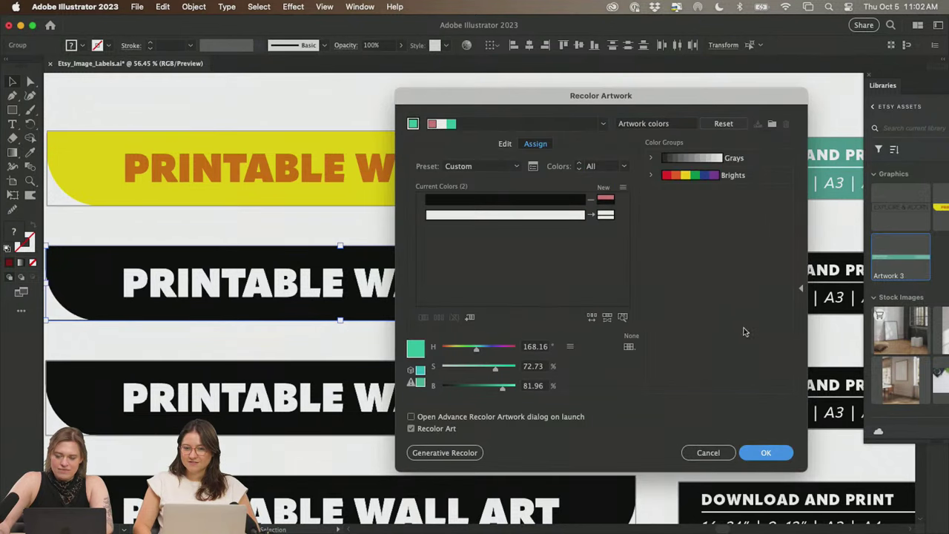
- Set the new color for the label's white to purple #cf1fdd and apply the recoloring
left_click(604, 216)
double_click(605, 216)
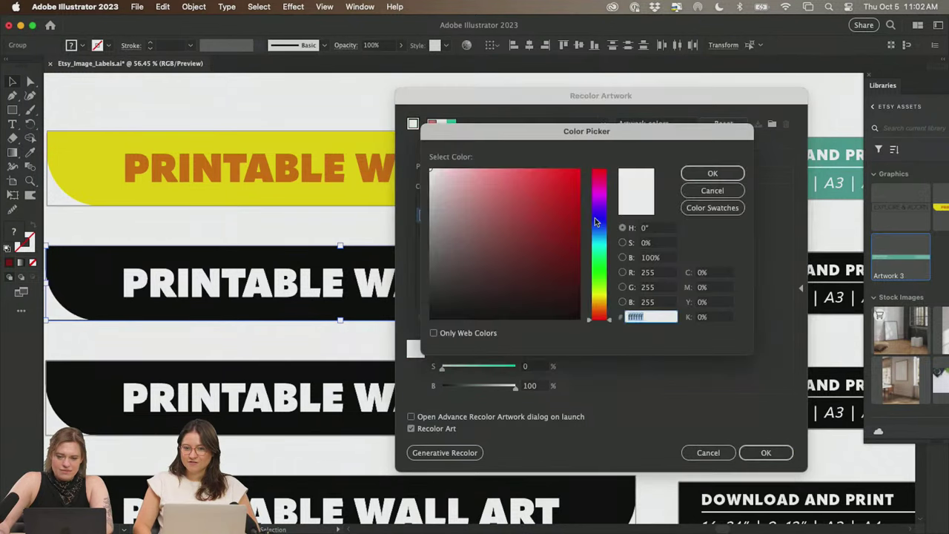
left_click(559, 187)
left_click(596, 200)
left_click(711, 174)
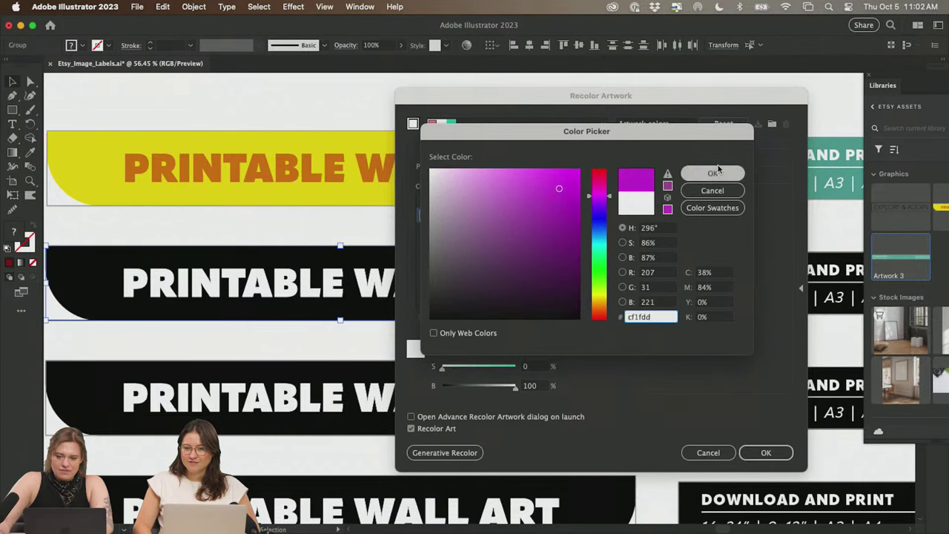
left_click(766, 453)
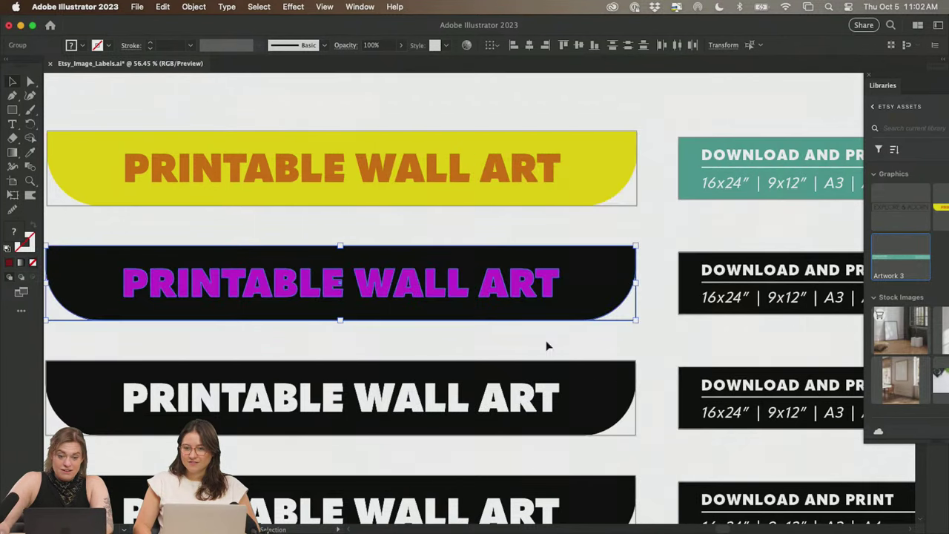
- Fill the black background shape behind the purple lettering with mint green #89e5cd
left_click(600, 222)
left_click(595, 265)
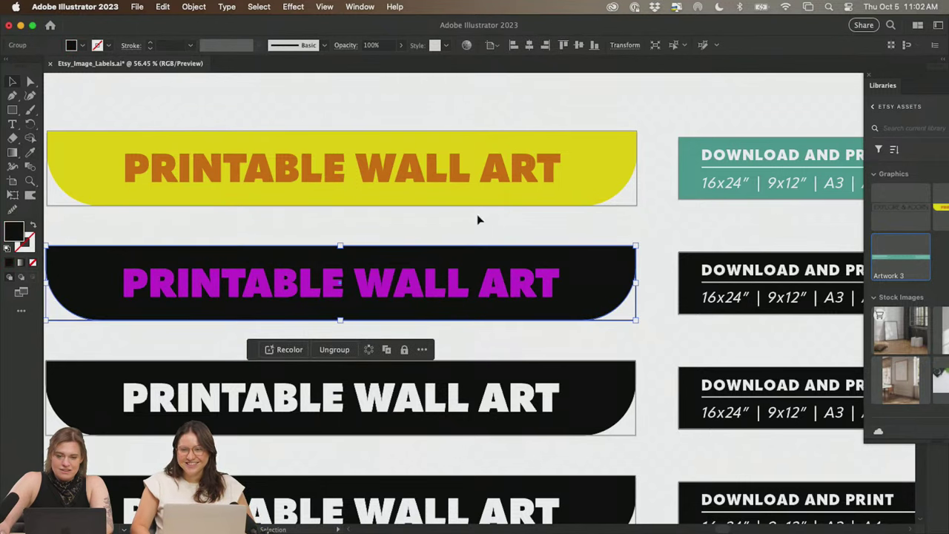
double_click(13, 232)
left_click(523, 216)
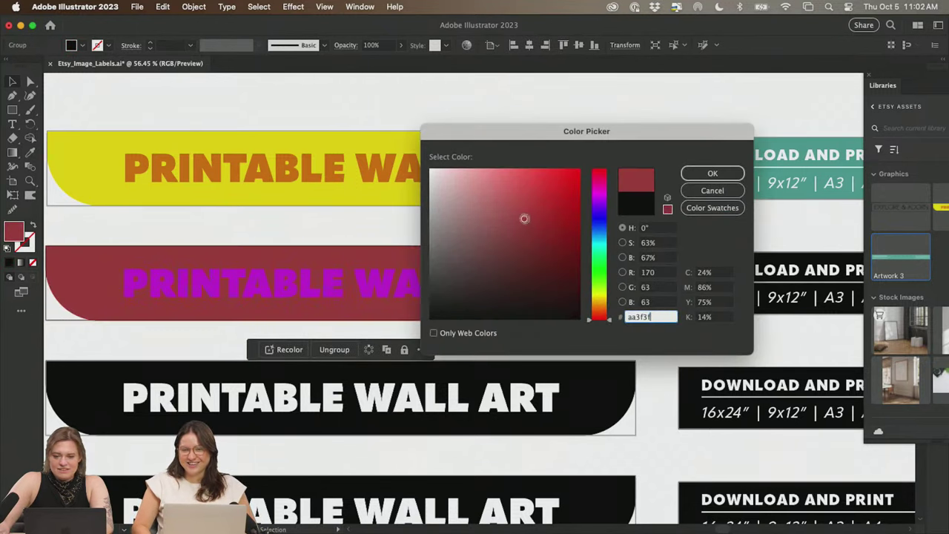
left_click(599, 251)
left_click(490, 184)
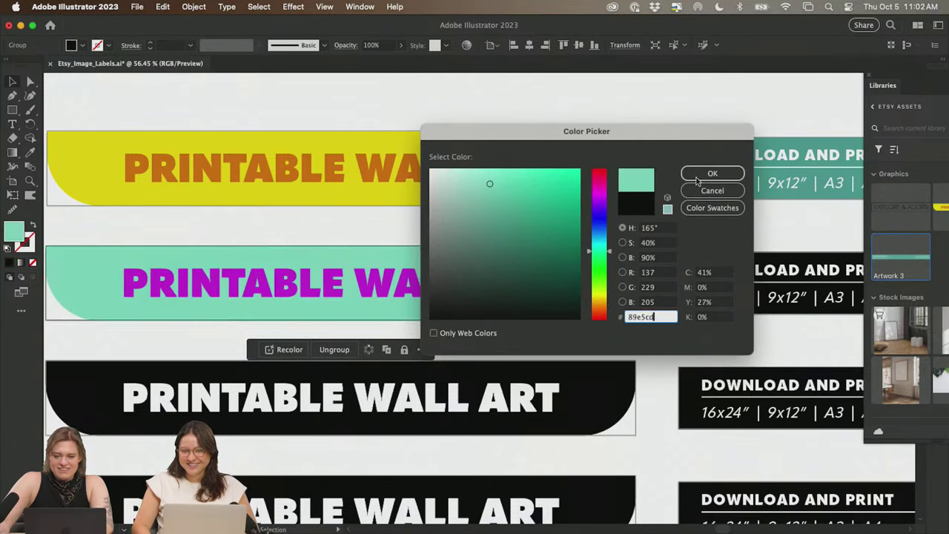
left_click(712, 173)
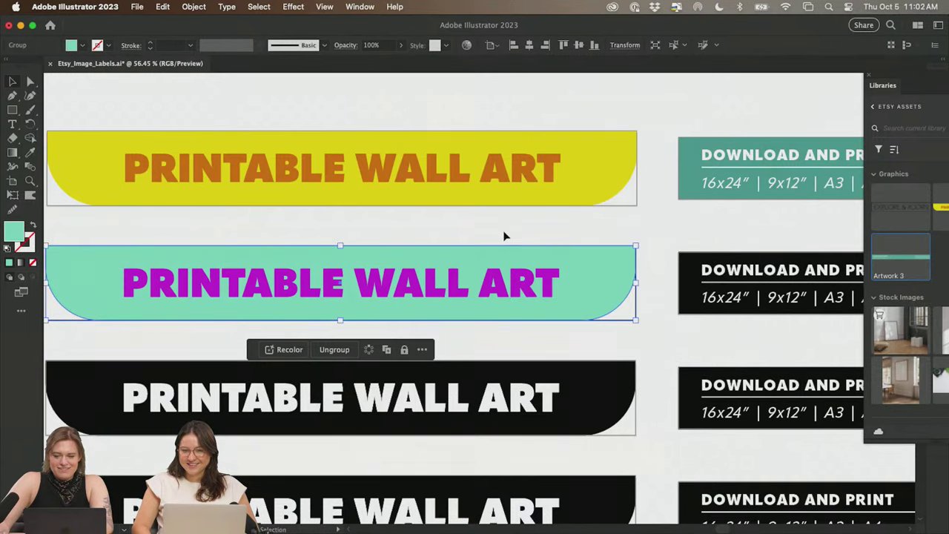
- Select the mint background shape and the purple lettering of the label together
left_click(502, 234)
left_click(451, 297)
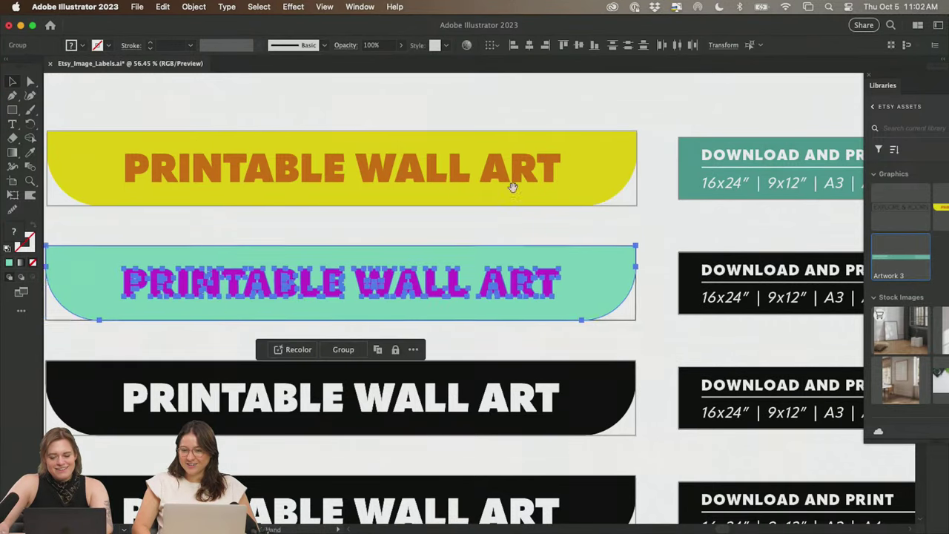
- Generate recolor variations of the mint PRINTABLE WALL ART banner from the prompt "dark and moody city"
scroll(510, 186, "up", 5)
scroll(510, 186, "left", 5)
left_click_drag(582, 437, 676, 155)
scroll(583, 251, "down", 5)
scroll(584, 251, "right", 5)
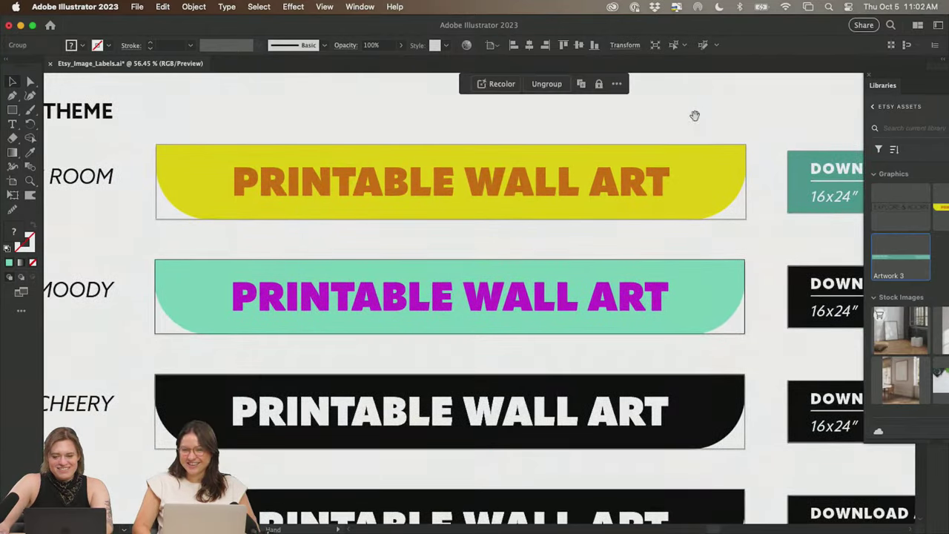
scroll(545, 306, "down", 2)
scroll(545, 307, "left", 1)
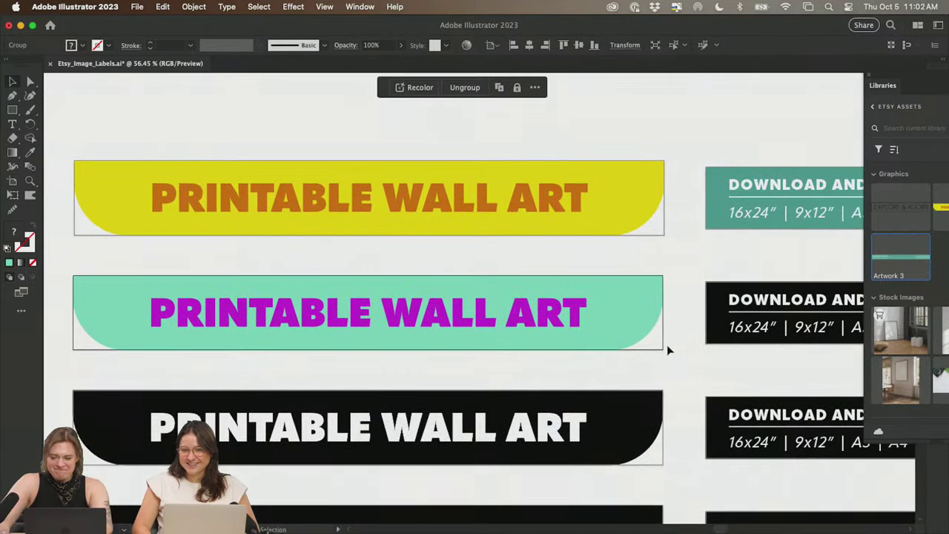
left_click(565, 334)
left_click(467, 45)
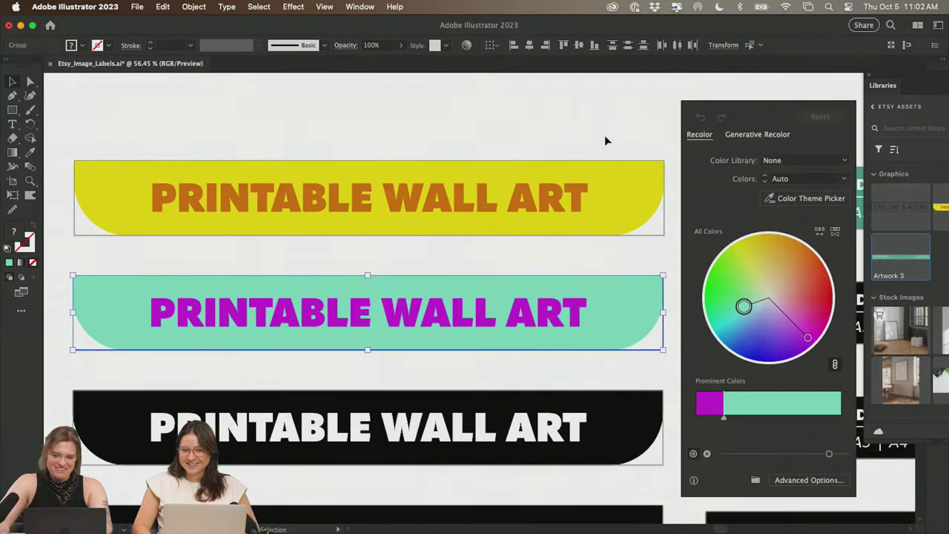
left_click(745, 136)
left_click(738, 178)
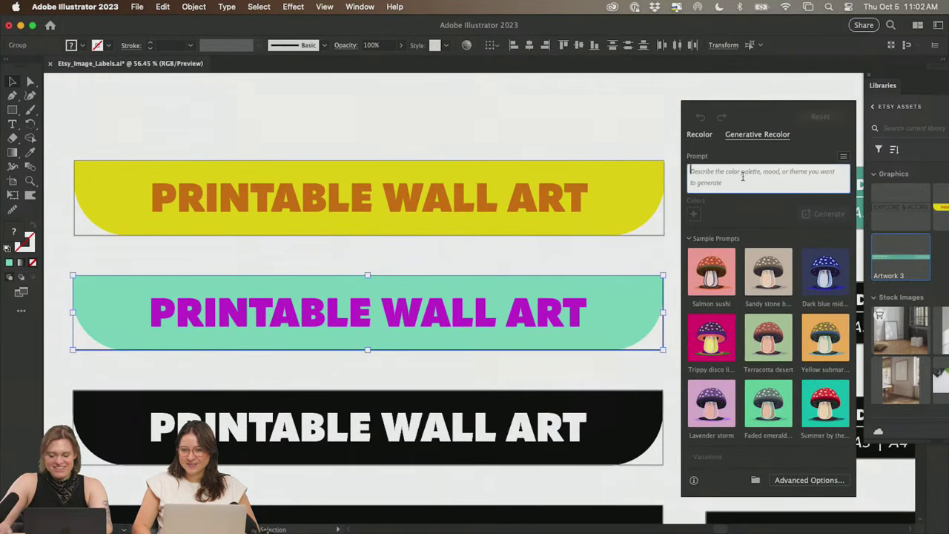
type("dark")
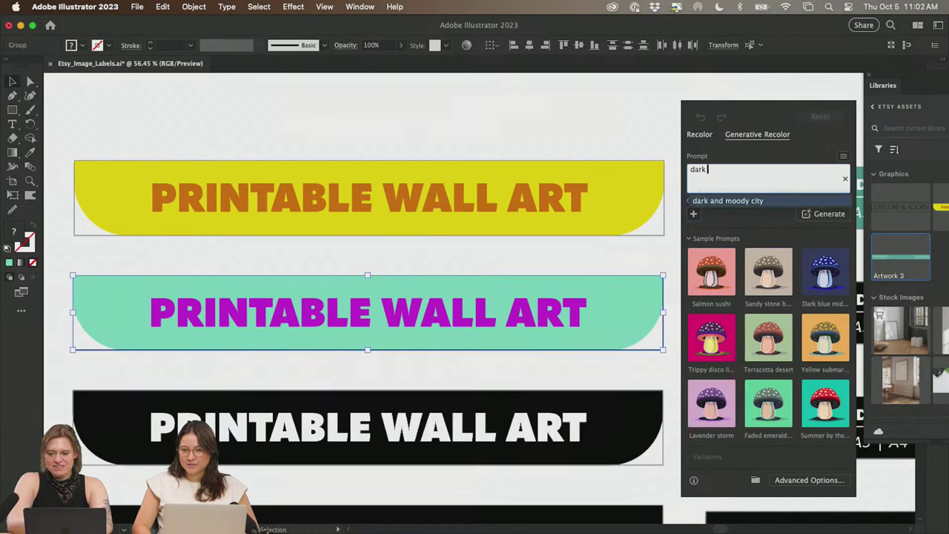
left_click(753, 206)
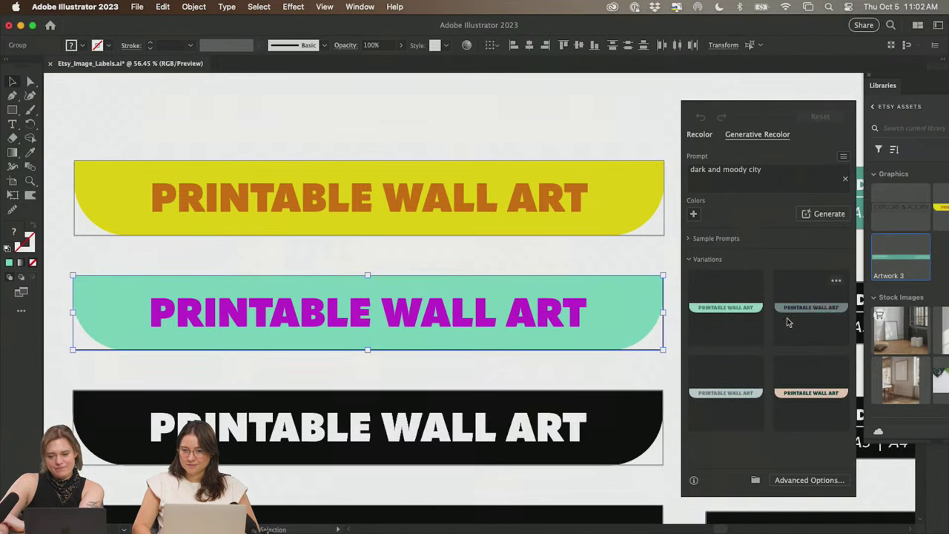
- Compare the generated variations on the banner, apply the pale blue-grey one with grey lettering, and generate another set
left_click(791, 325)
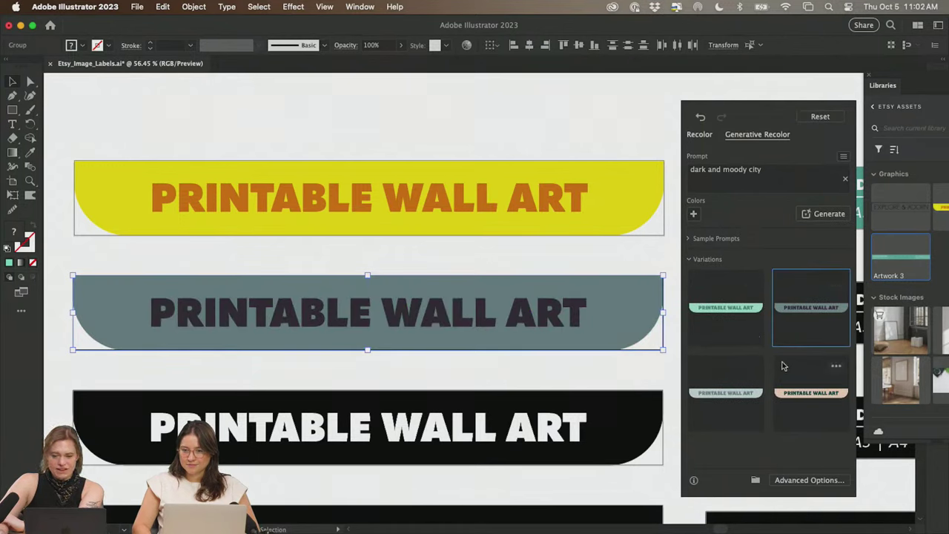
left_click(738, 330)
left_click(737, 371)
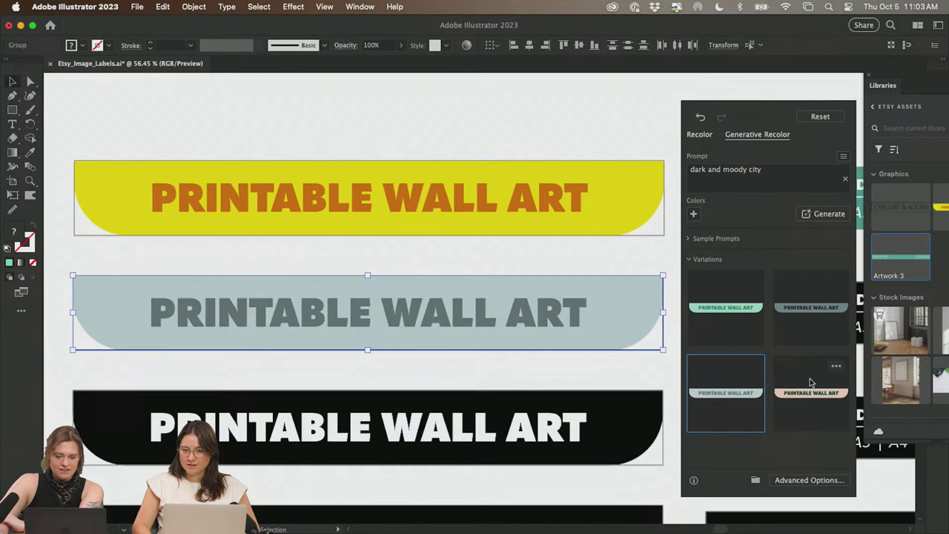
left_click(809, 381)
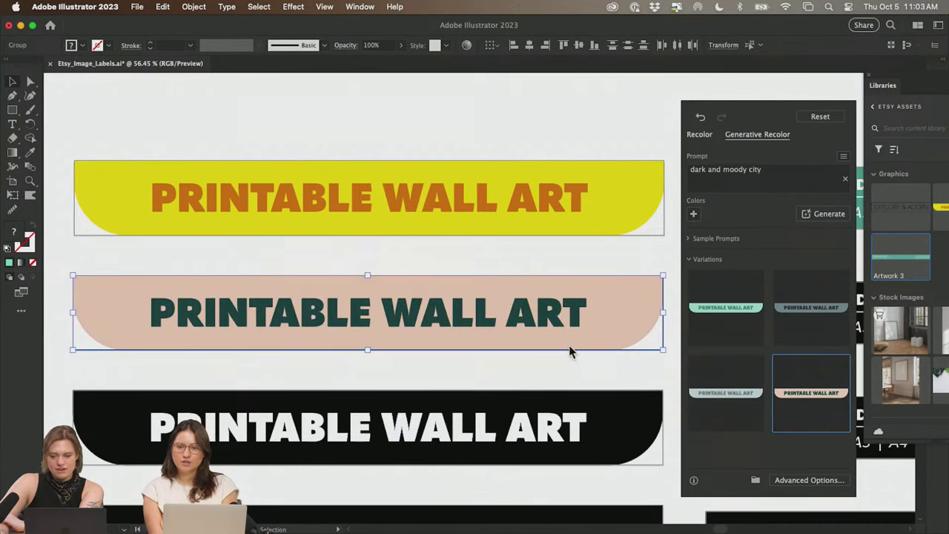
left_click(718, 372)
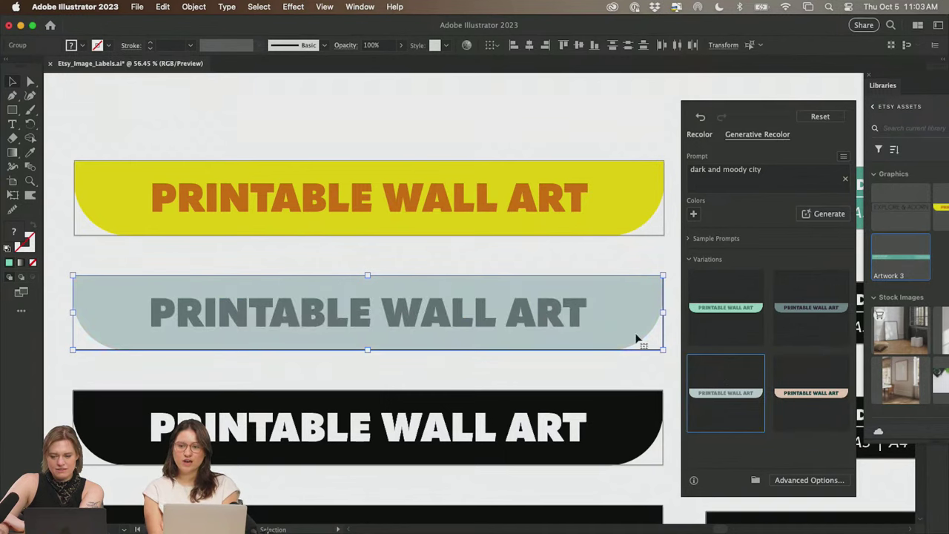
left_click(809, 214)
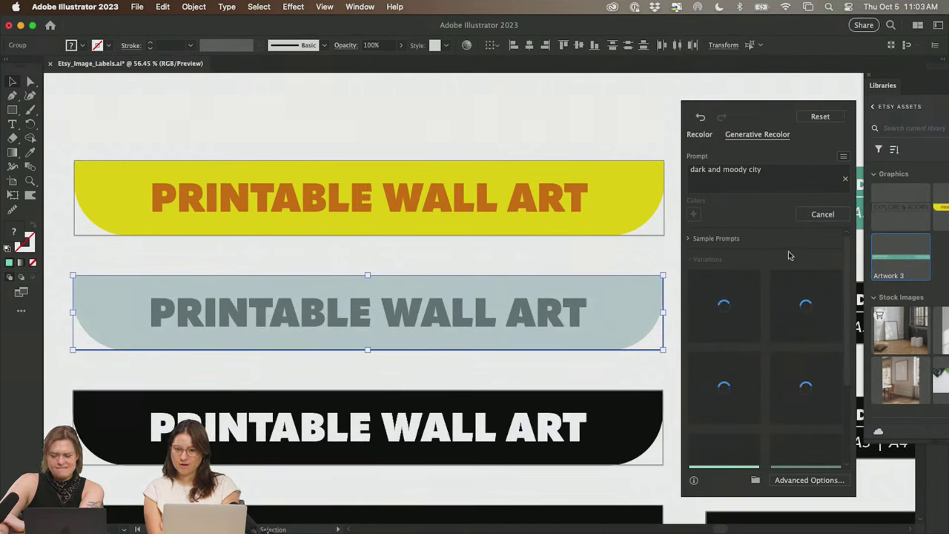
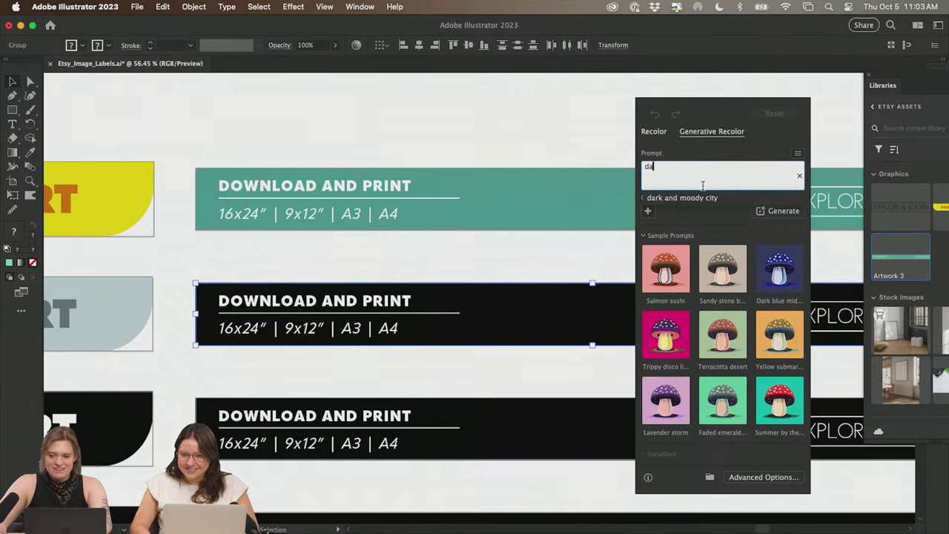
- Try to generate variations of the second DOWNLOAD AND PRINT banner from the prompt "dark and moody city"
left_click(701, 195)
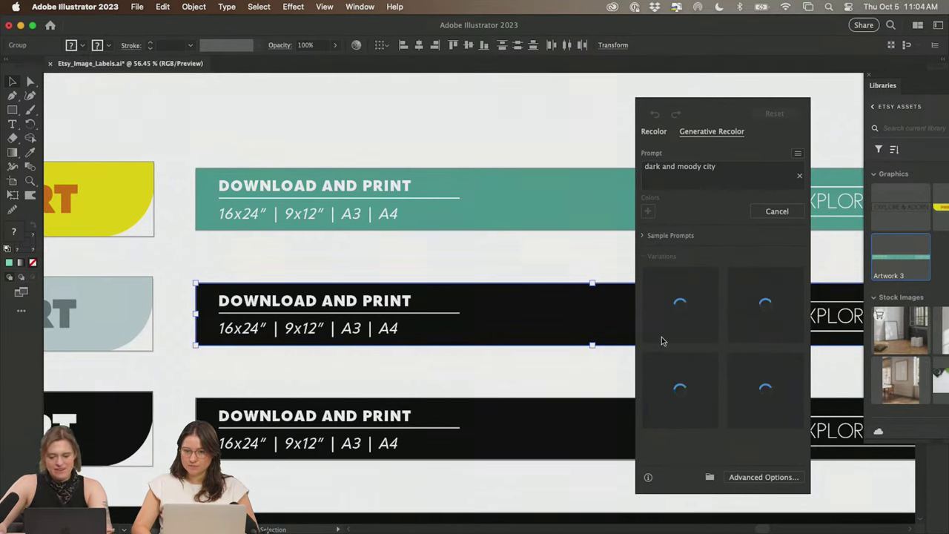
right_click(524, 357)
left_click(433, 364)
left_click(517, 368)
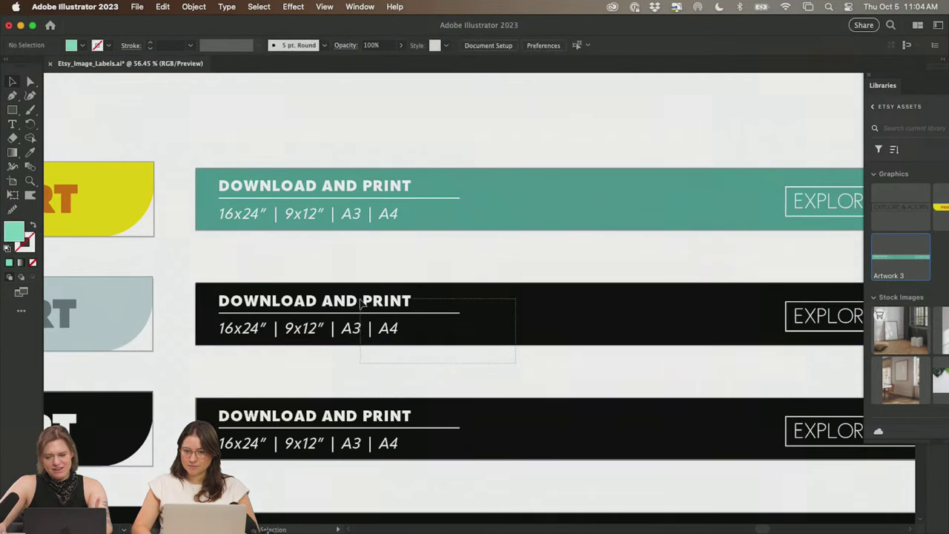
- Select the second DOWNLOAD AND PRINT banner with all its text and open the advanced Recolor Artwork options
left_click_drag(241, 278, 812, 360)
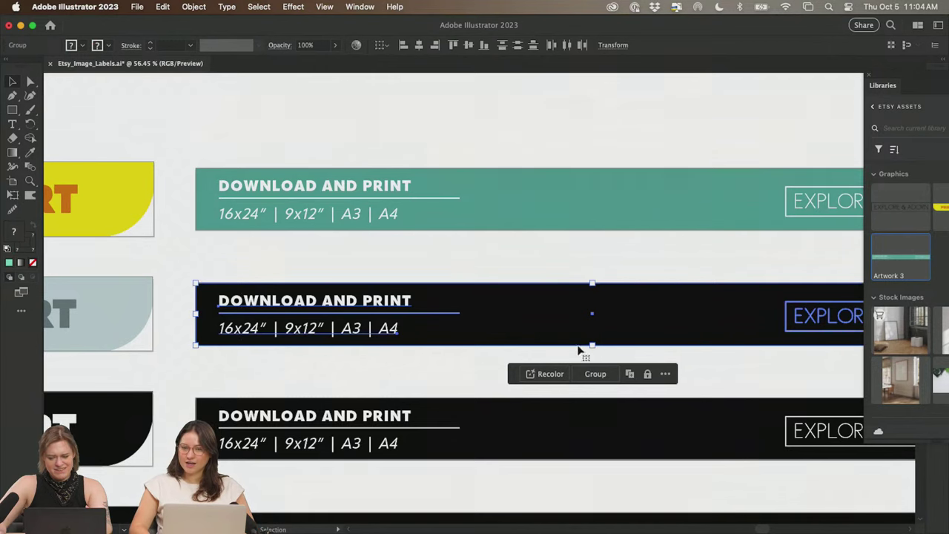
left_click(546, 374)
left_click_drag(824, 118, 678, 92)
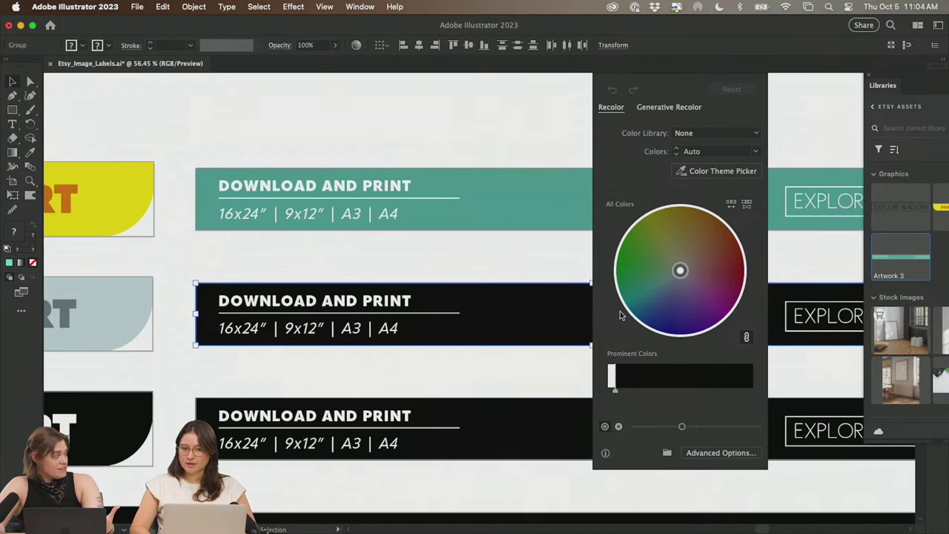
left_click(714, 133)
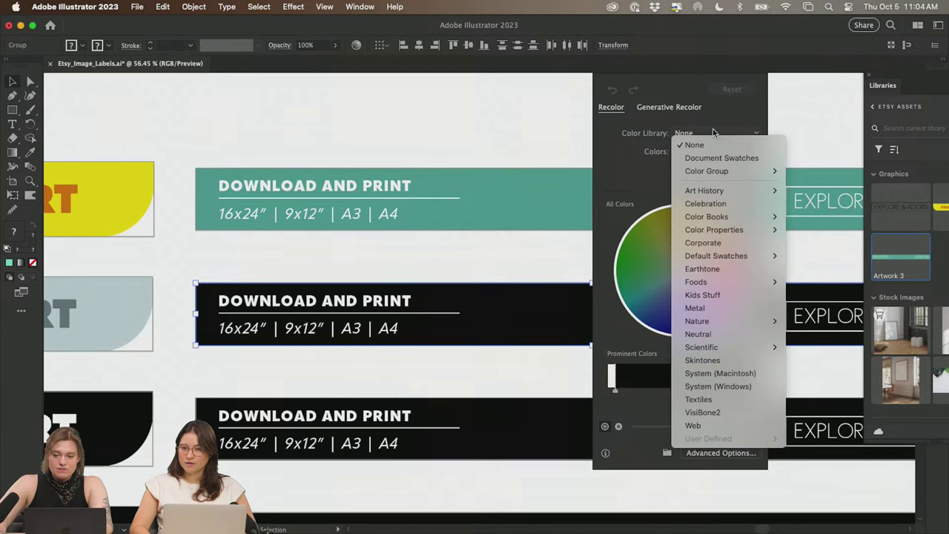
left_click(713, 134)
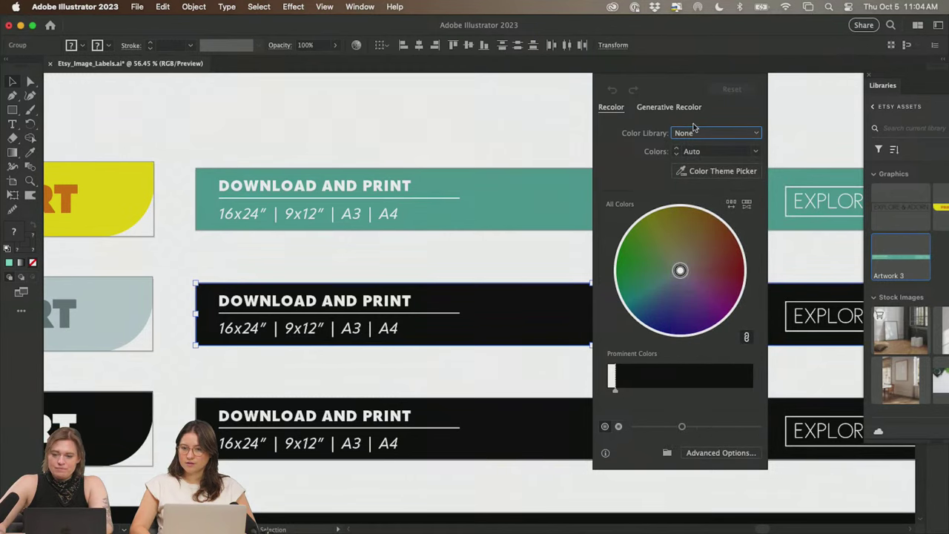
left_click(707, 454)
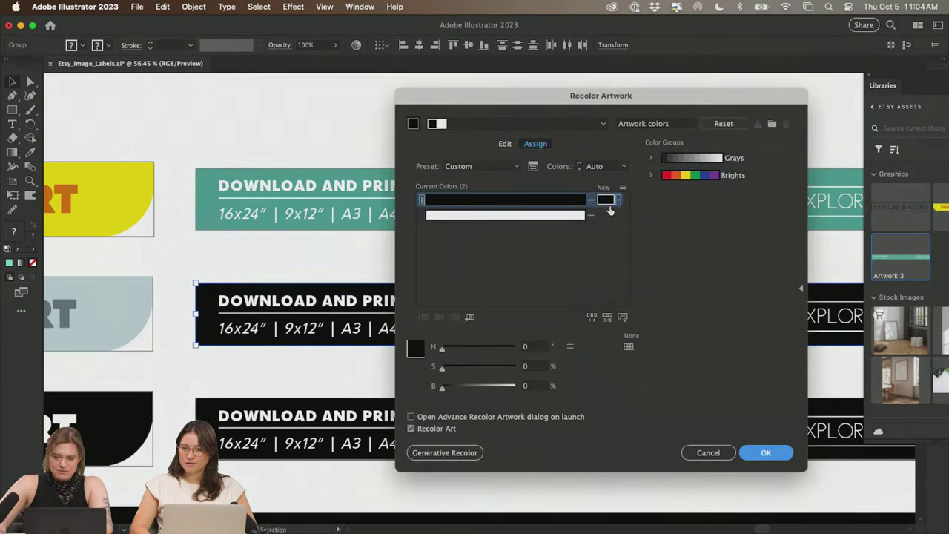
- Try to replace the white in the selected banner with light blue, RGB 48, 173, 216
left_click(676, 304)
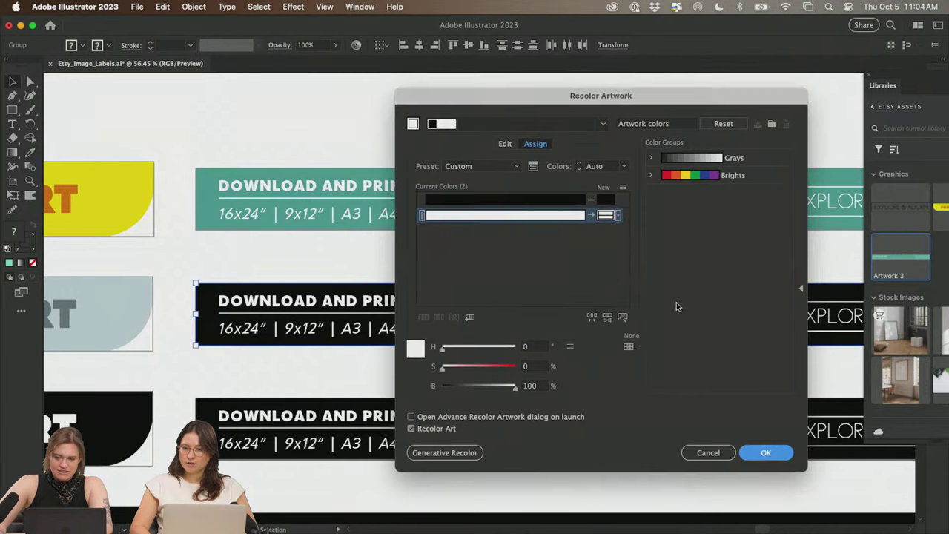
double_click(606, 216)
type("30add8")
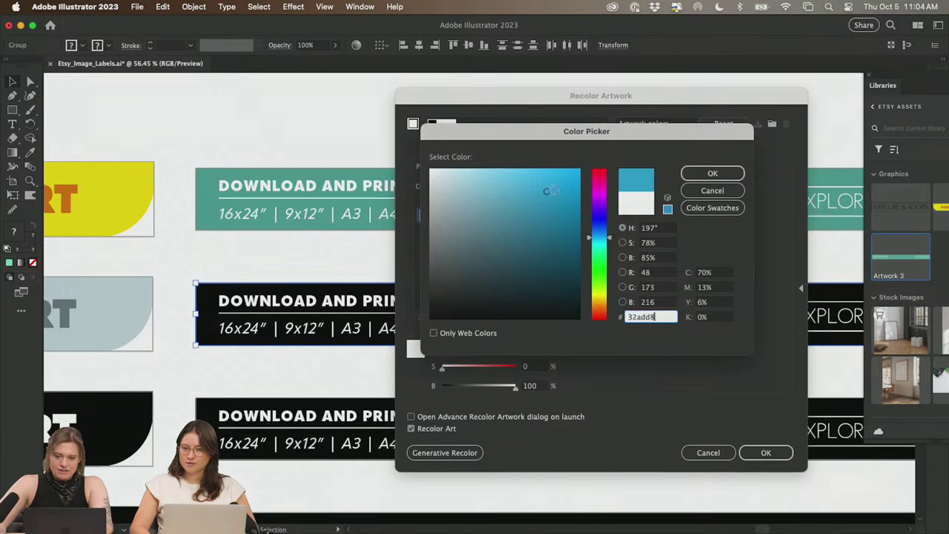
left_click(704, 174)
- Assign a deep royal blue as the new color for the banner's white text and lines
left_click(603, 201)
double_click(606, 214)
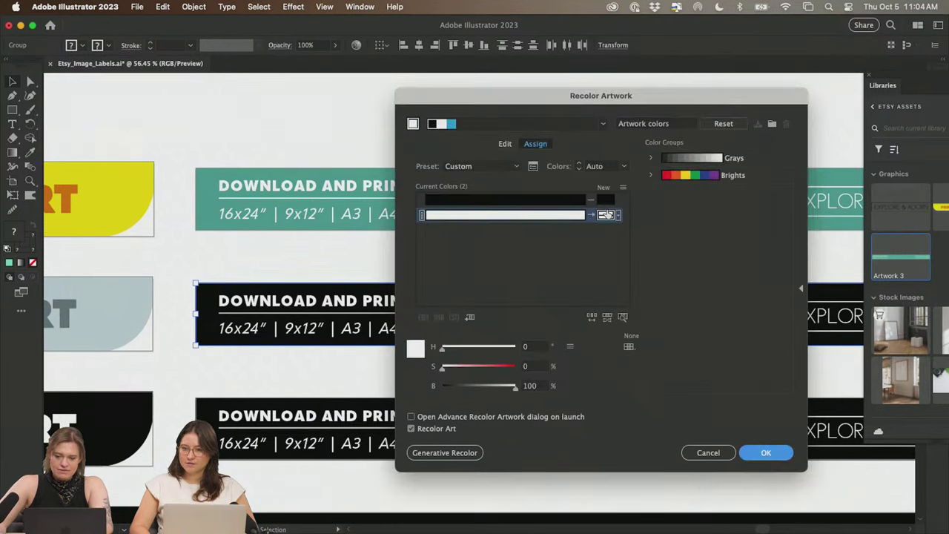
left_click(593, 230)
left_click_drag(568, 214, 563, 205)
key("Return")
- Assign pale pink e5c1c1 as the new color for the banner's black
left_click(422, 199)
double_click(606, 199)
type("e5c1c1")
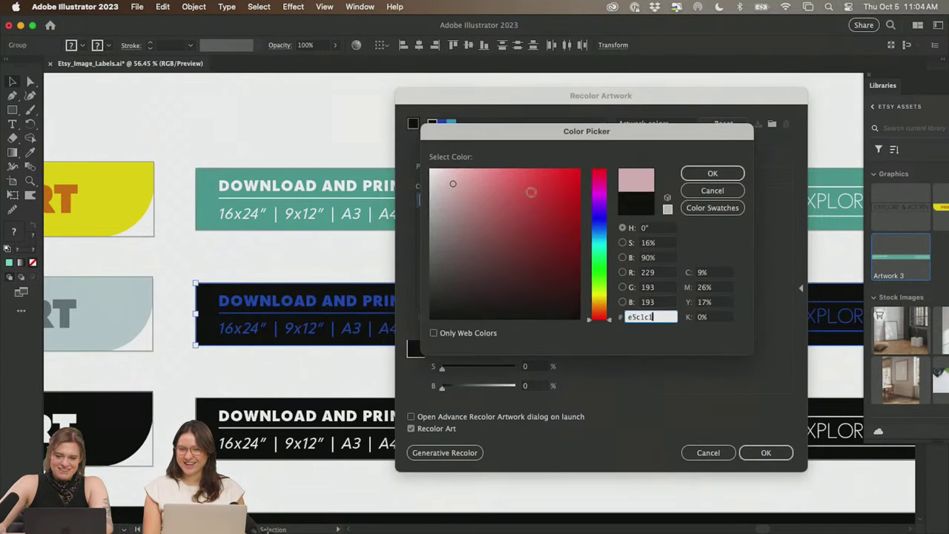
left_click(698, 173)
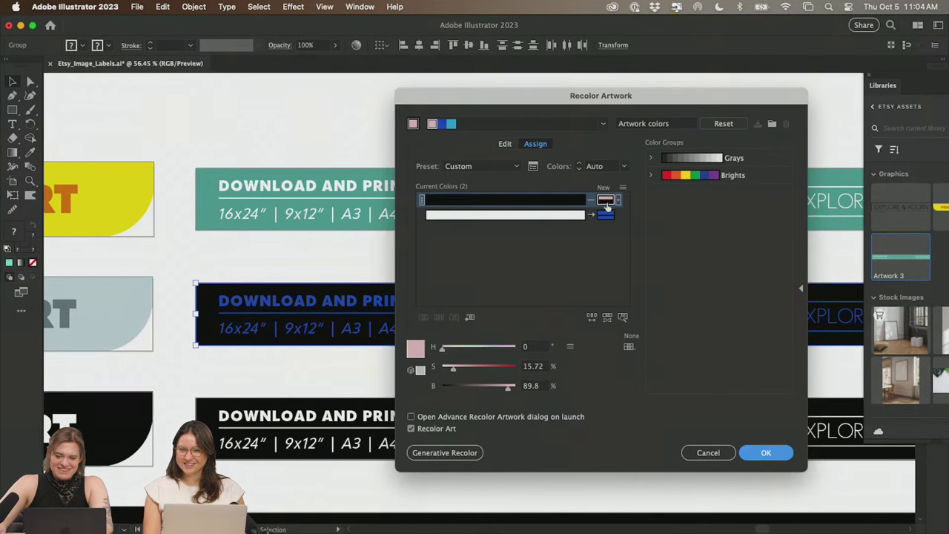
- Change the replacement for black to pink d8b2b2, set the colorize method to Exact, and apply the recoloring
double_click(606, 199)
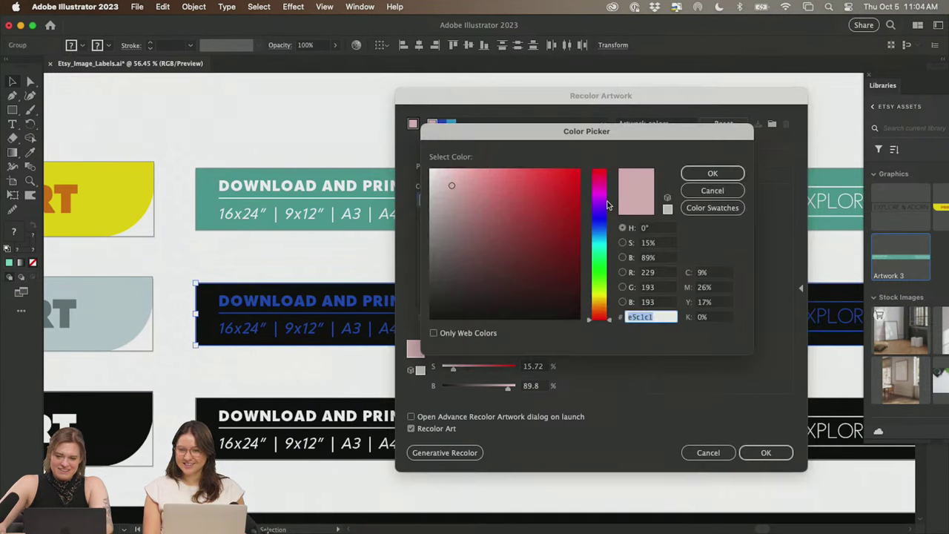
type("d8b2b2")
left_click(714, 175)
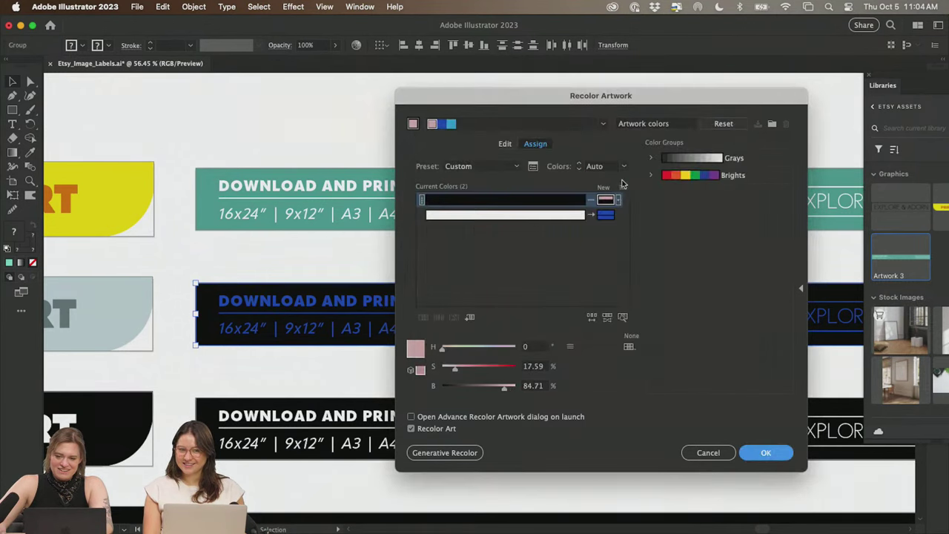
left_click(620, 202)
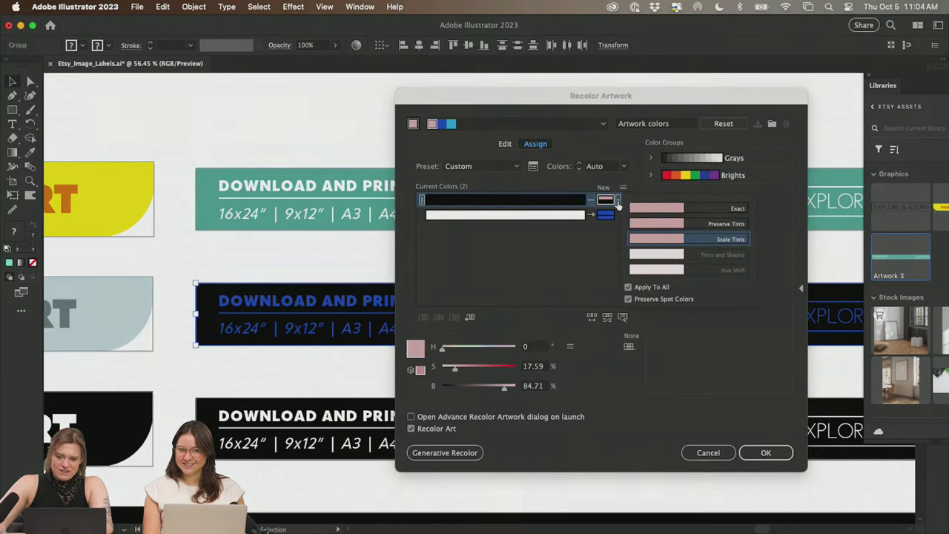
left_click(703, 210)
left_click(763, 453)
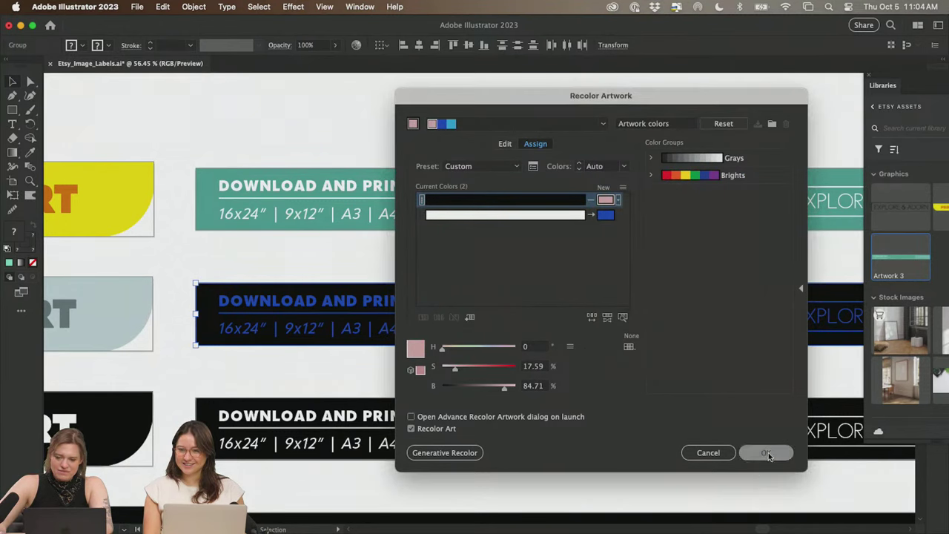
- Fill the black background of the second DOWNLOAD AND PRINT banner with pink e8afaf
left_click(519, 384)
left_click(548, 337)
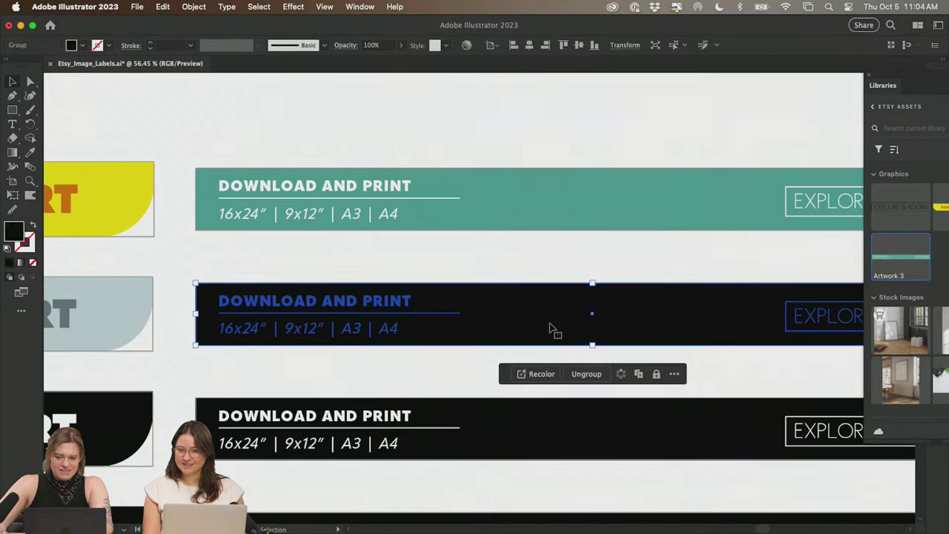
double_click(23, 235)
left_click(466, 181)
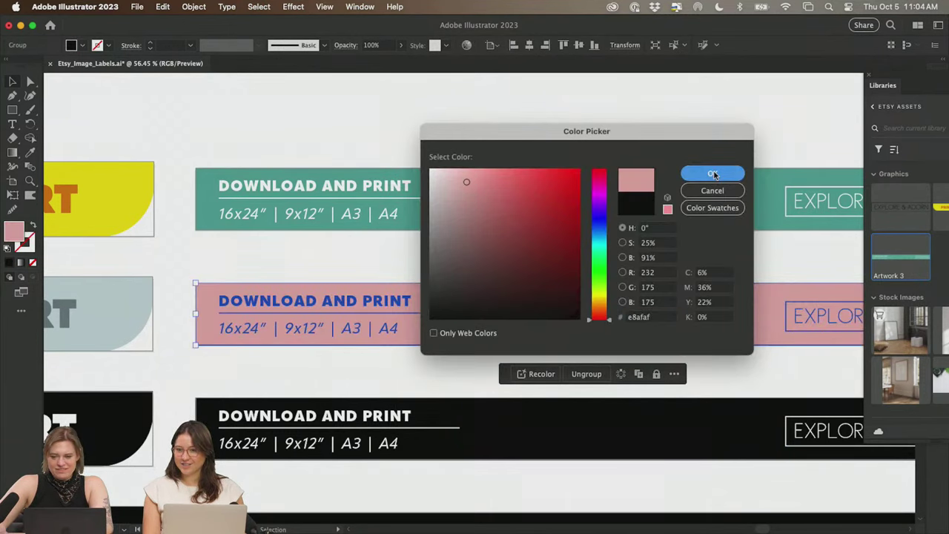
left_click(714, 174)
- Select the pink banner with all its text and the EXPLORE label, and generate recolor variations from the prompt "dark and moody city"
left_click_drag(360, 282, 476, 347)
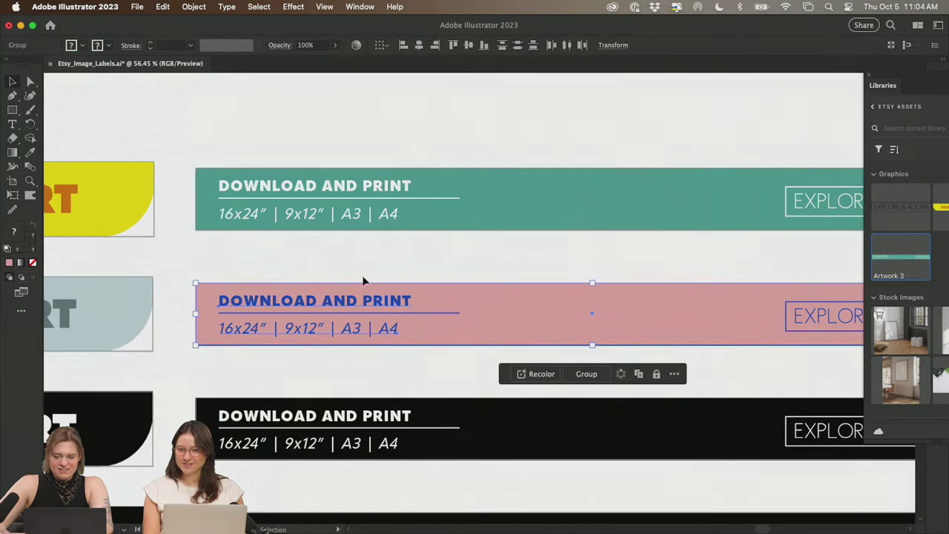
left_click(299, 263)
left_click(786, 327)
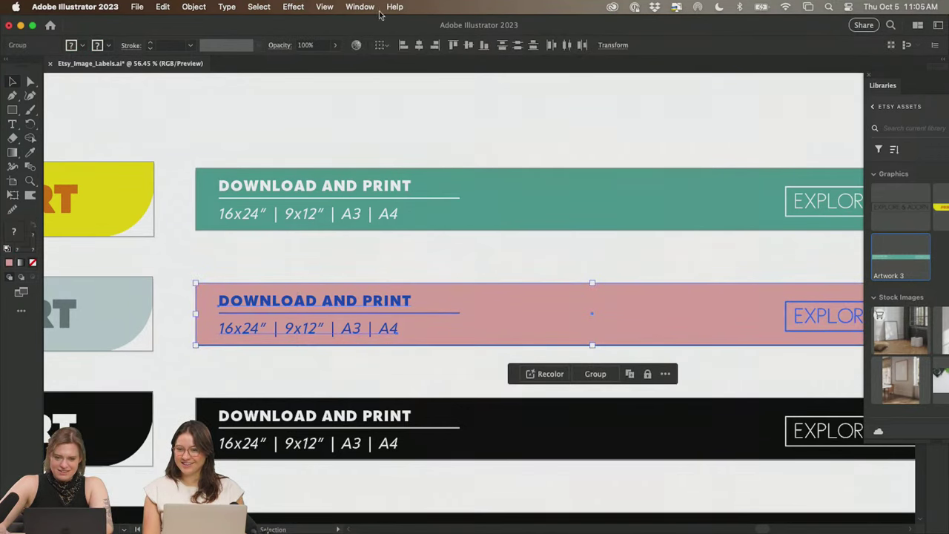
left_click(550, 374)
left_click(815, 134)
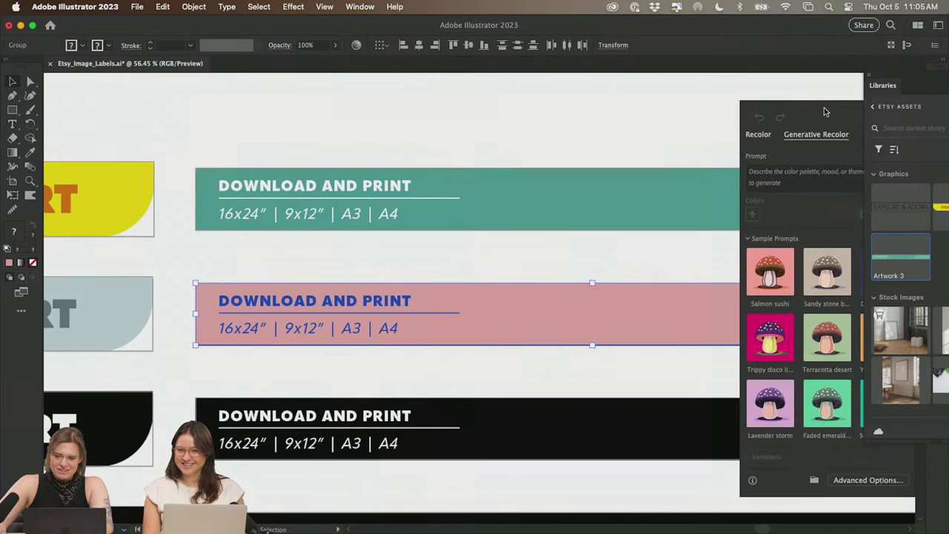
left_click_drag(825, 111, 661, 90)
left_click(677, 158)
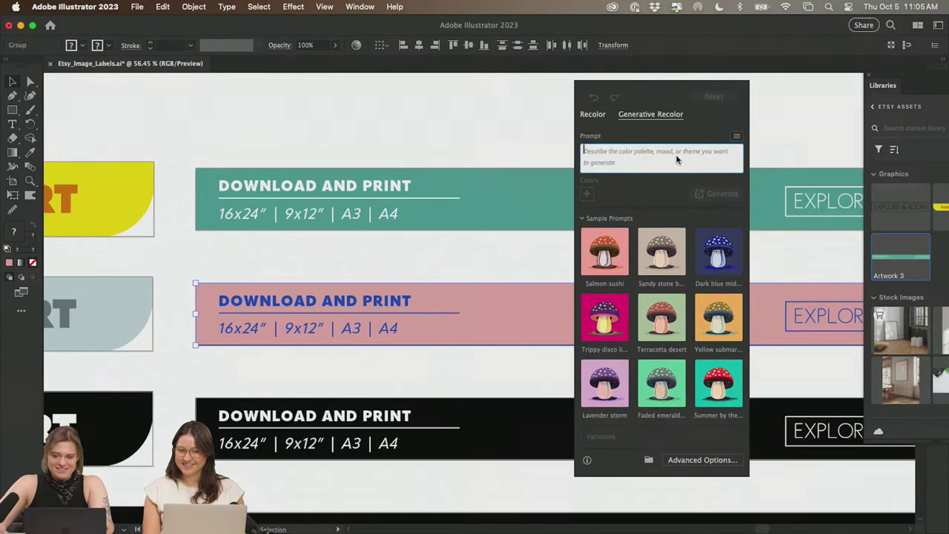
type("dar")
left_click(656, 181)
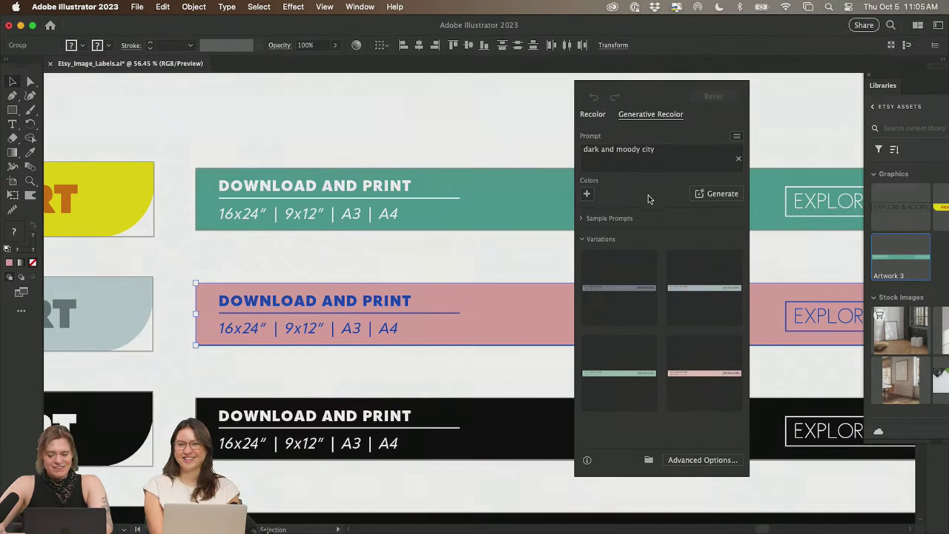
- Allow the Belkin USB-C LAN accessory to connect and cancel the 802.1X network login
mouse_move(644, 270)
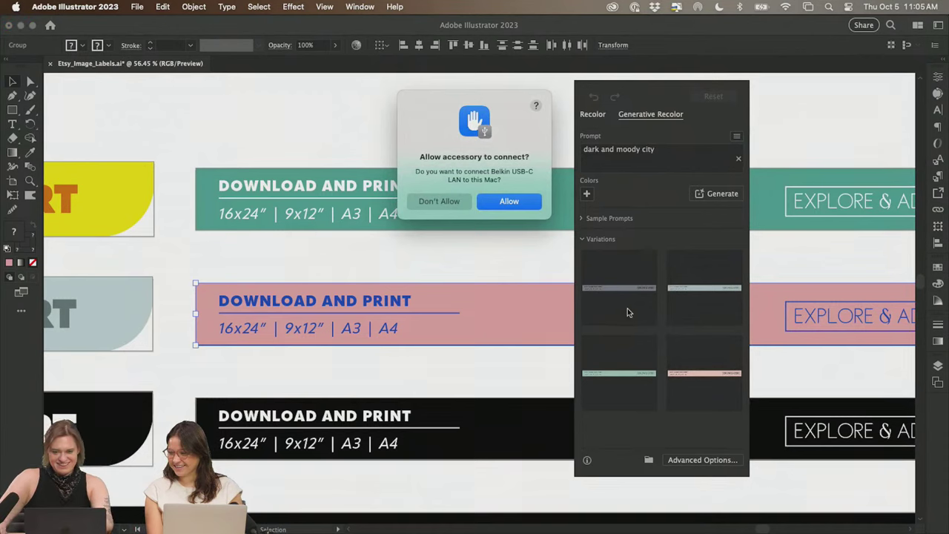
left_click(513, 203)
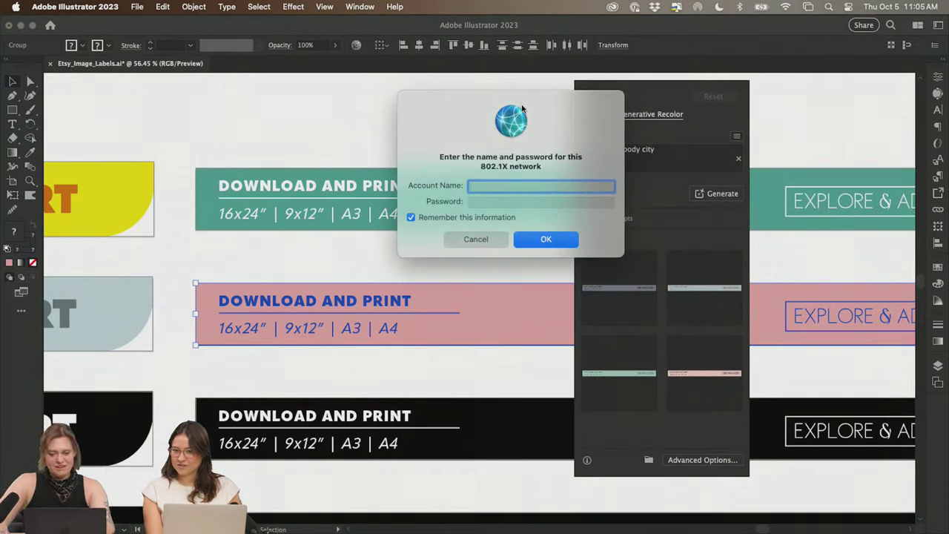
left_click_drag(522, 109, 667, 117)
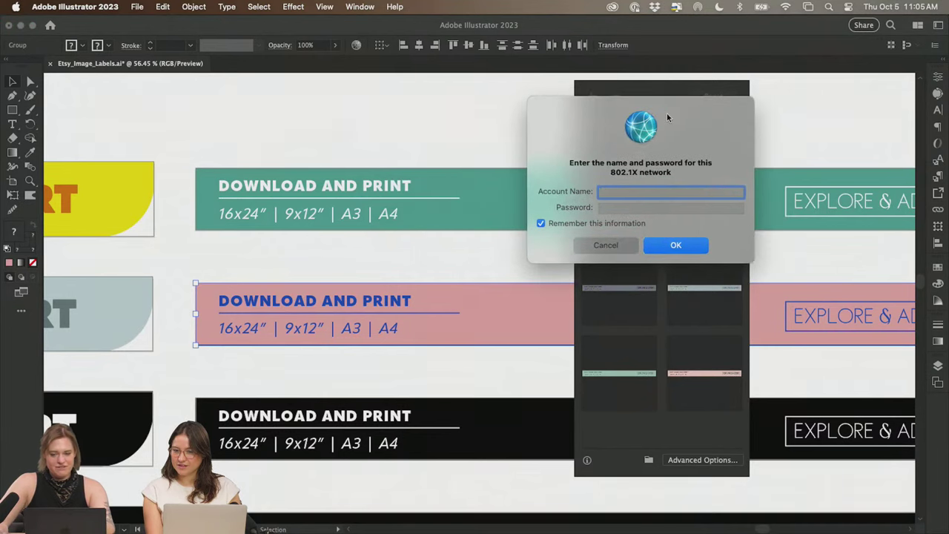
left_click(606, 245)
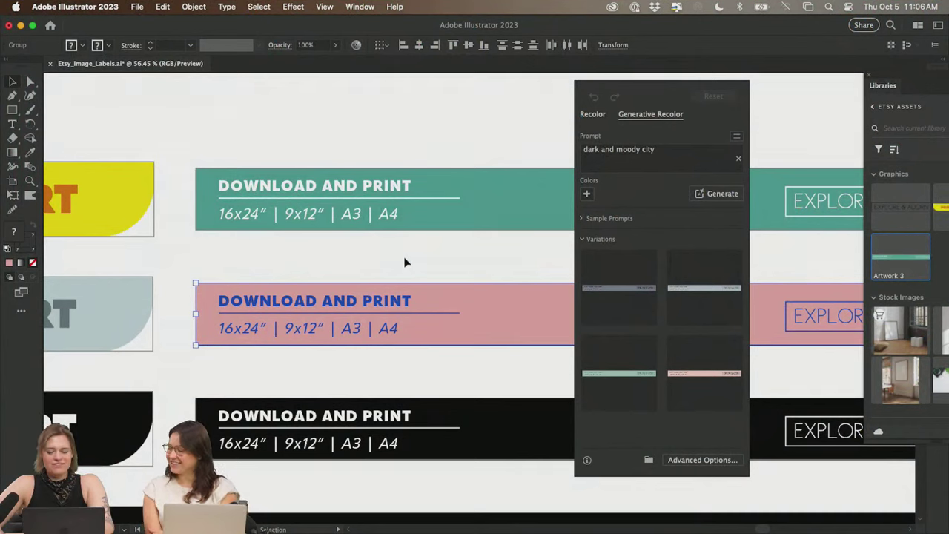
- Generate more variations from the prompt "dark and moody city" and try the orange, gray and purple ones on the banner
left_click_drag(648, 82, 759, 82)
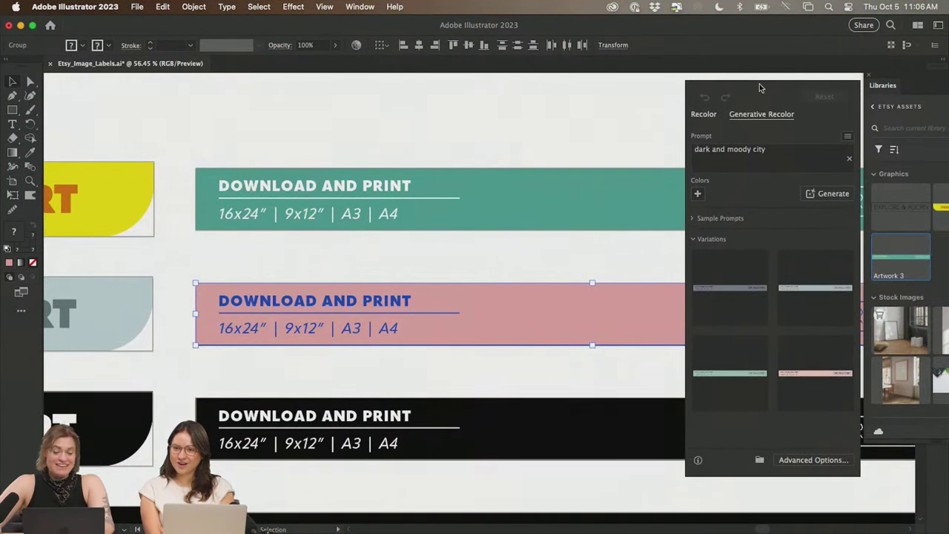
left_click_drag(496, 225, 431, 201)
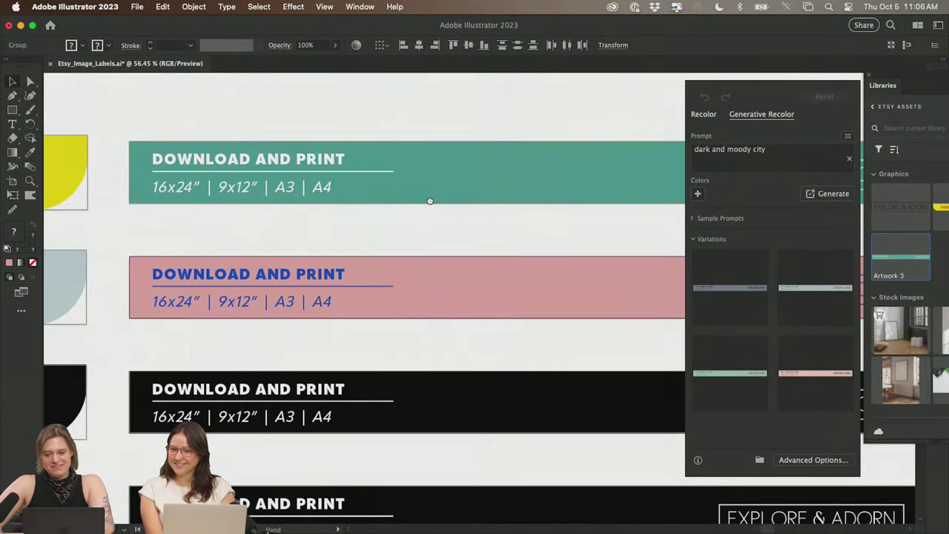
left_click(832, 194)
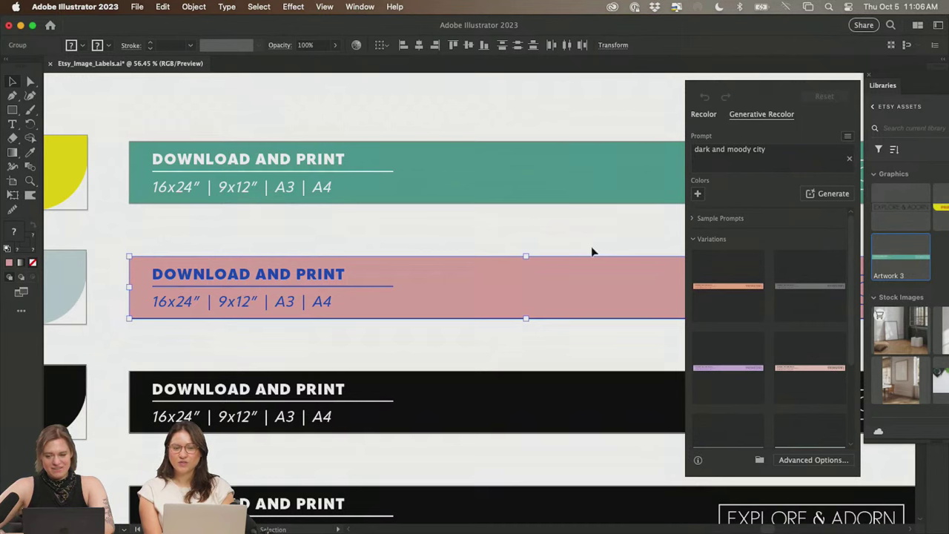
left_click(725, 302)
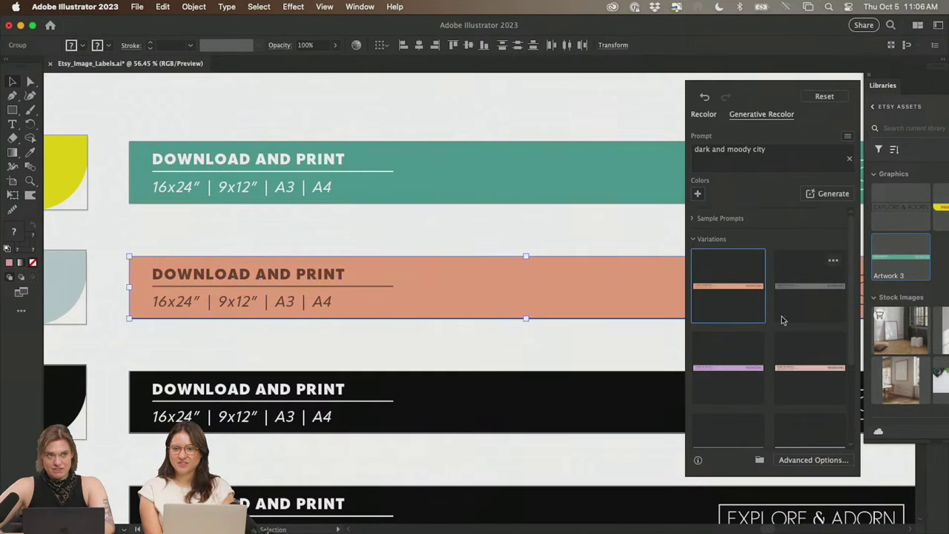
left_click(807, 302)
left_click(746, 397)
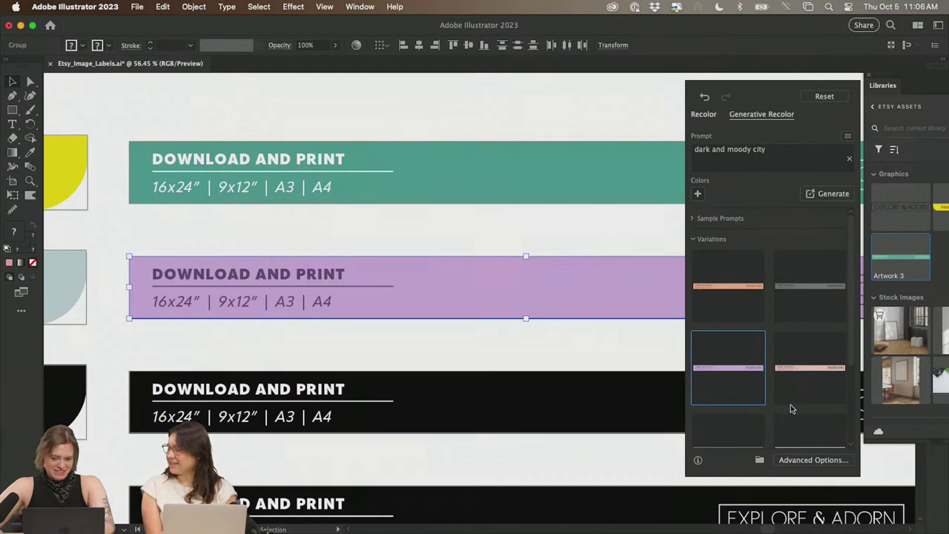
- Try the dark gray and pale pink variations on the second DOWNLOAD AND PRINT banner
key("super+minus")
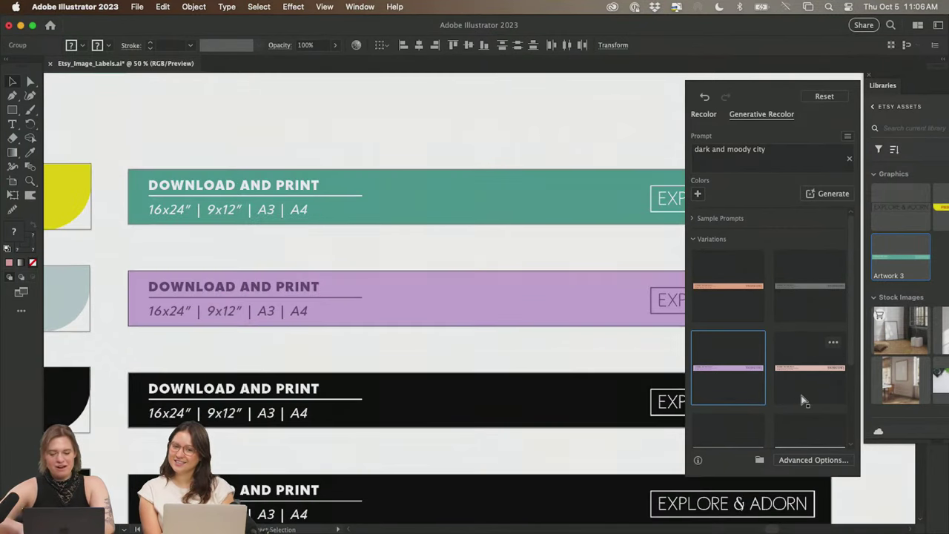
key("super+minus")
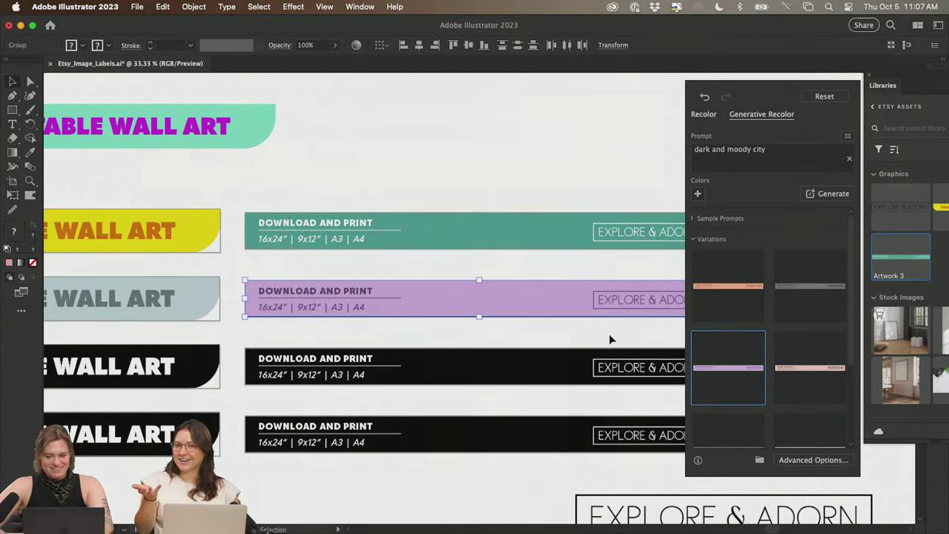
left_click_drag(614, 332, 554, 316)
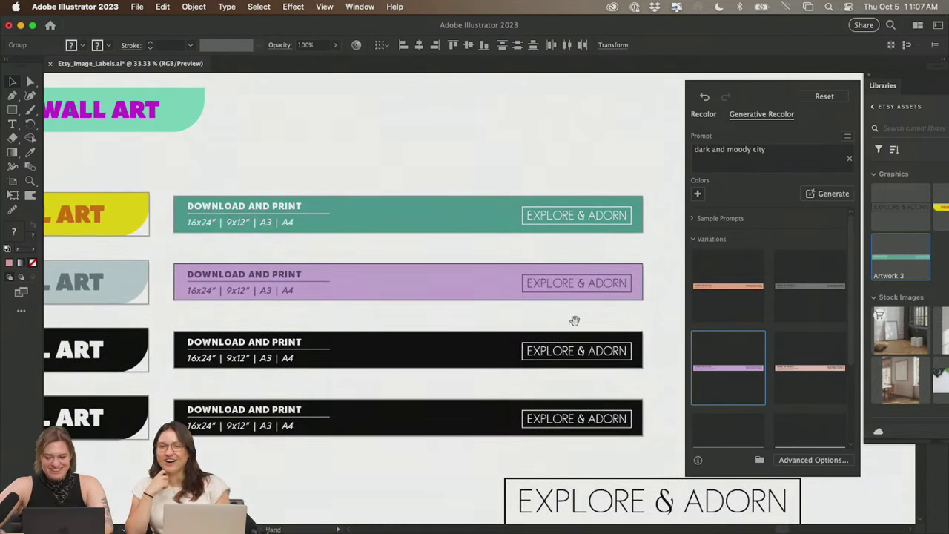
scroll(454, 337, "left", 3)
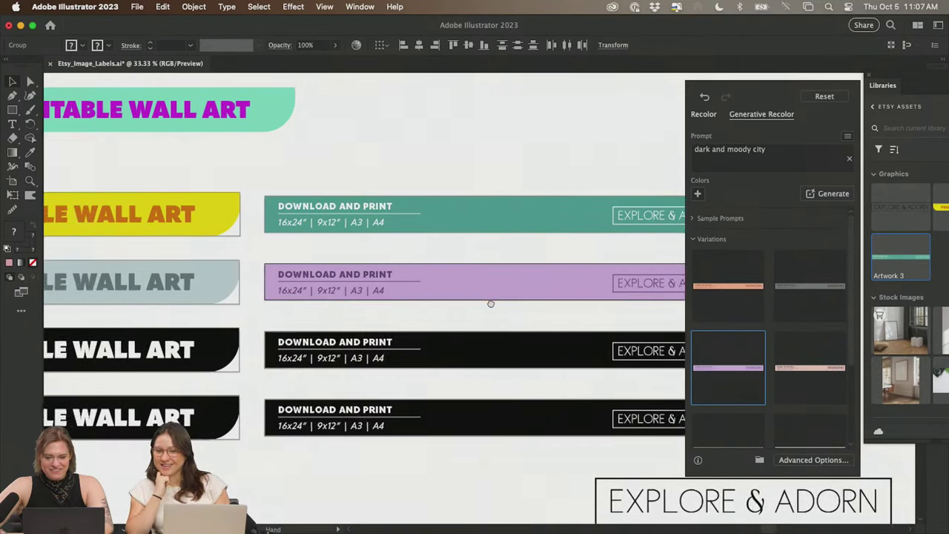
left_click(805, 290)
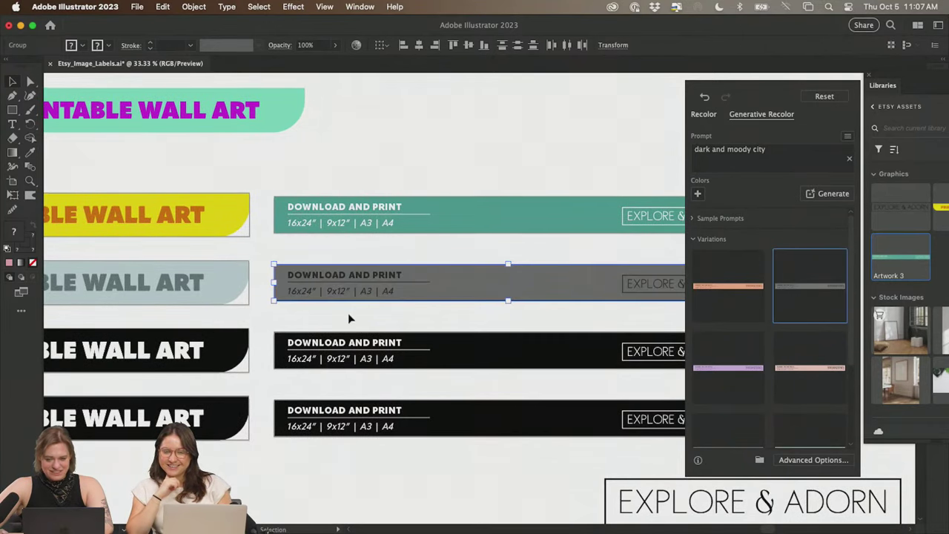
left_click(804, 336)
left_click_drag(335, 295, 424, 238)
- Generate a fresh set of "dark and moody city" variations and try the brown, gray, lavender-gray and charcoal ones
left_click(824, 193)
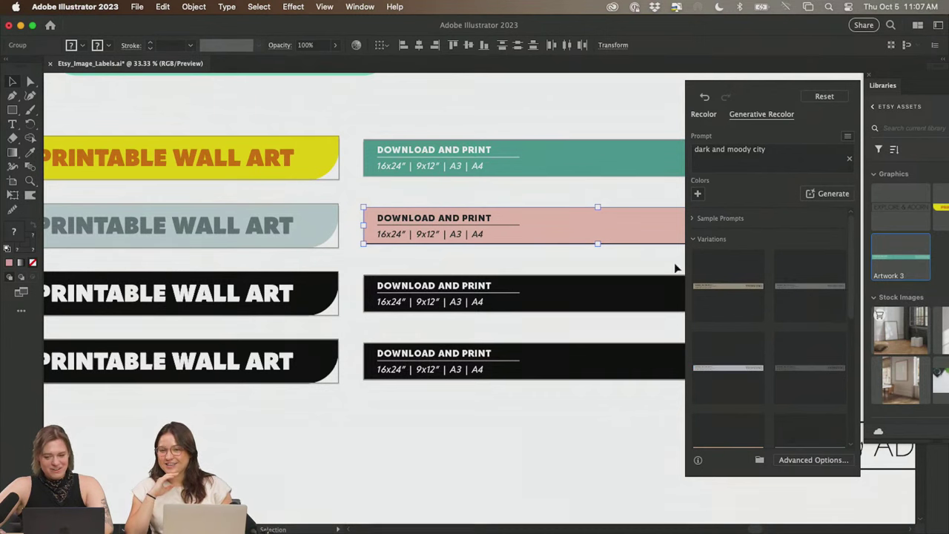
left_click(753, 306)
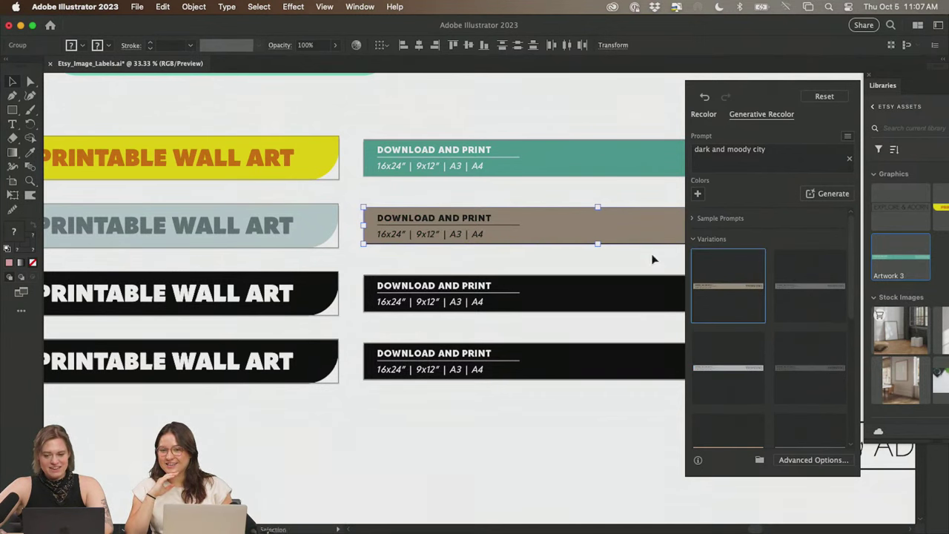
scroll(630, 260, "right", 3)
left_click(787, 317)
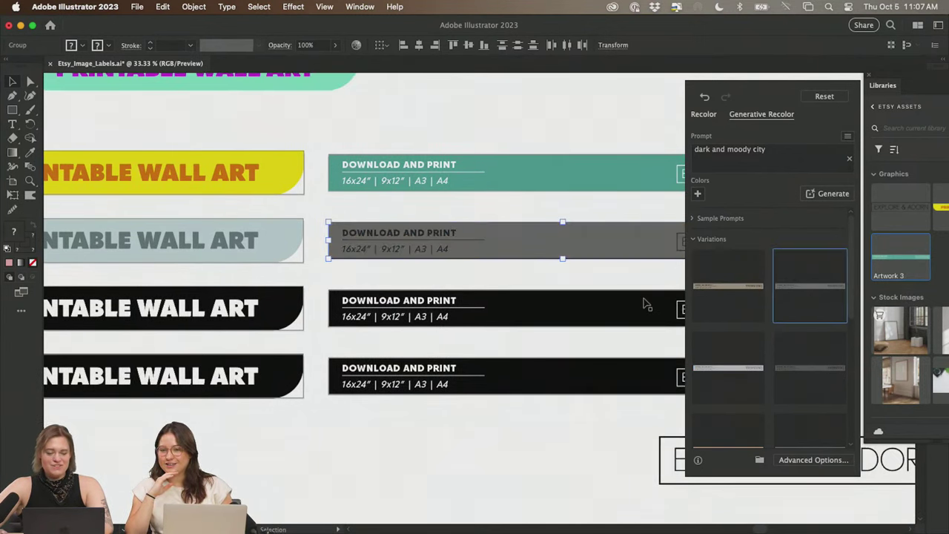
left_click(712, 406)
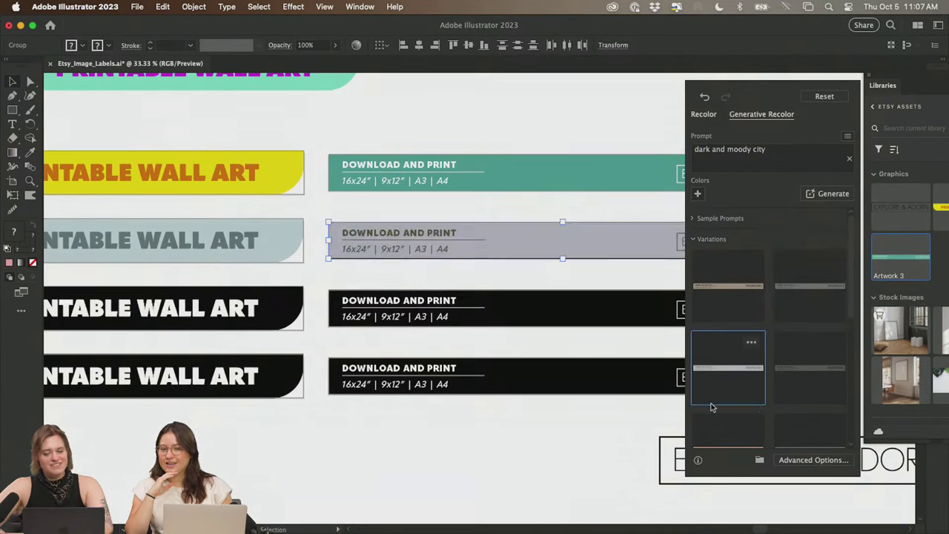
left_click(804, 392)
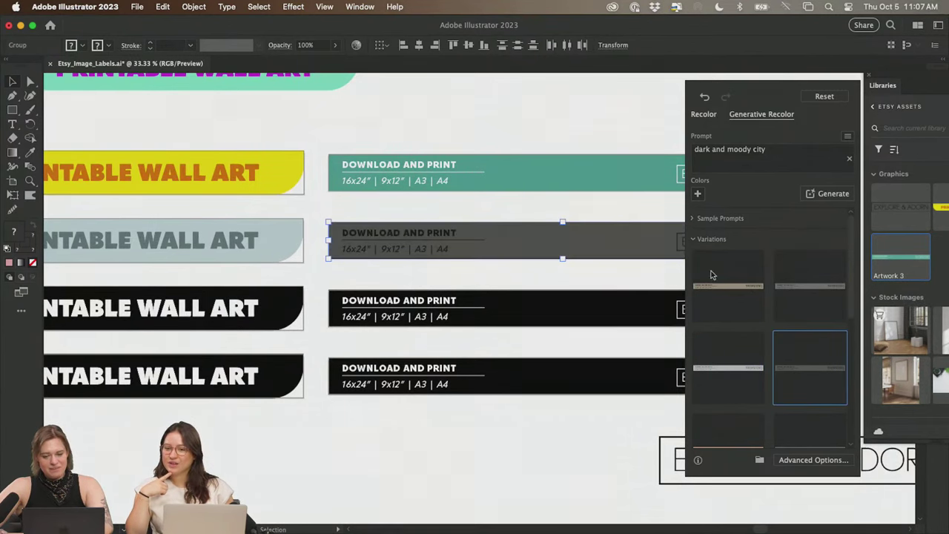
- Generate another set of variations with the same prompt and try the golden brown, muted purple, blue-gray and orange ones
left_click(814, 193)
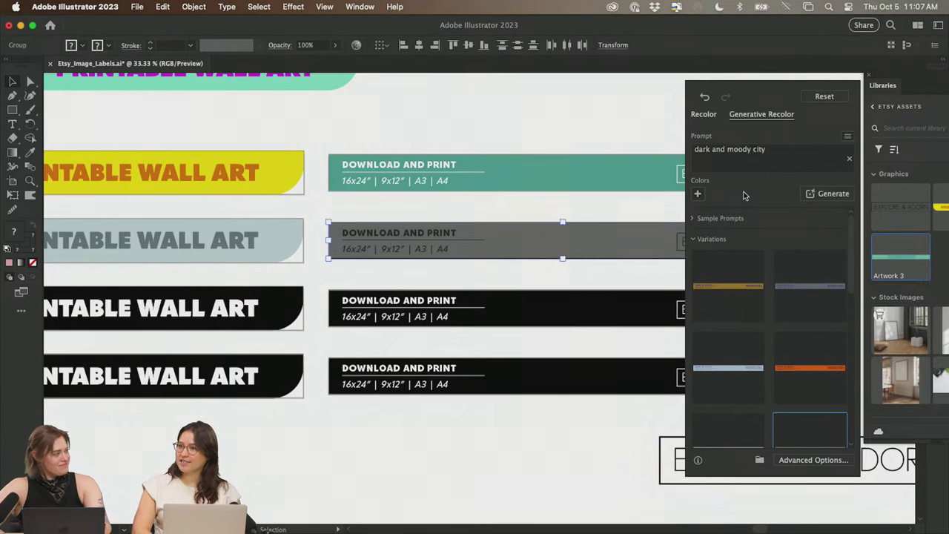
left_click(731, 301)
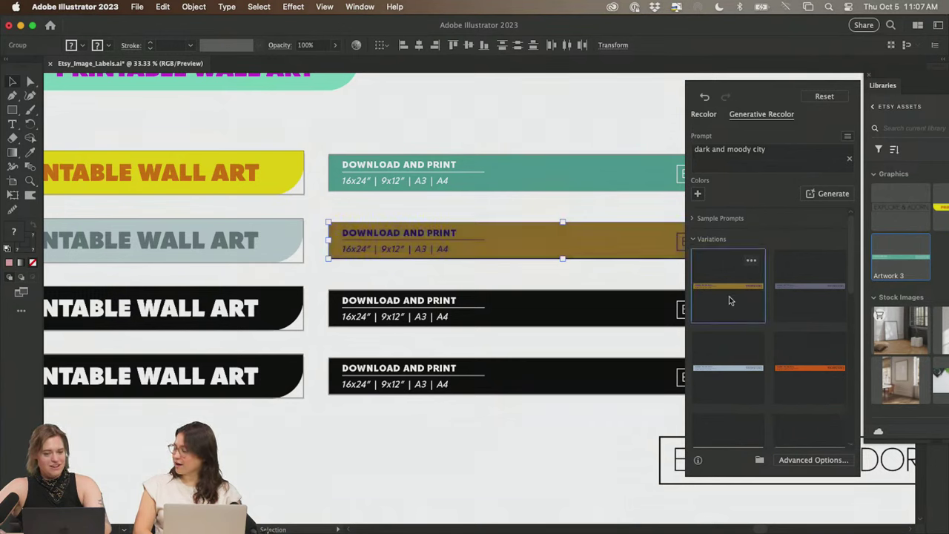
left_click(792, 310)
left_click(749, 353)
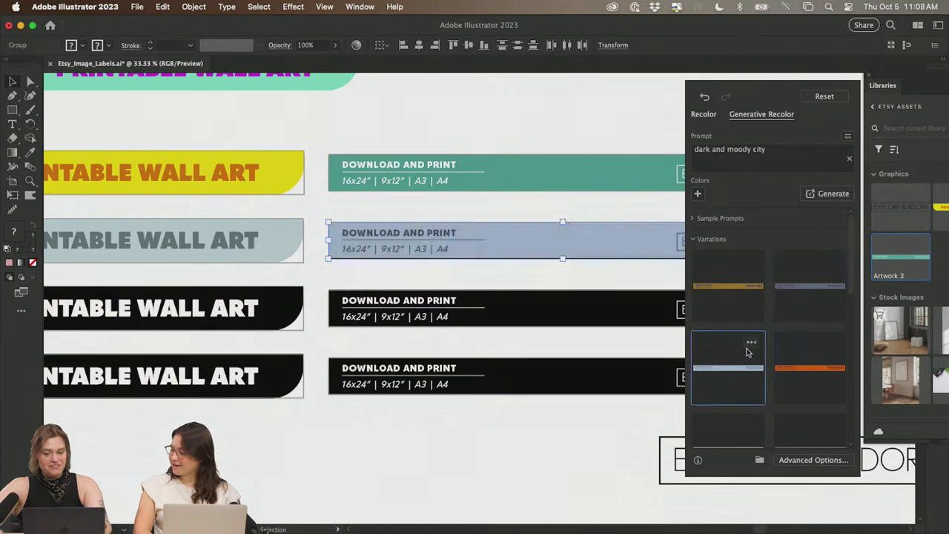
left_click(787, 384)
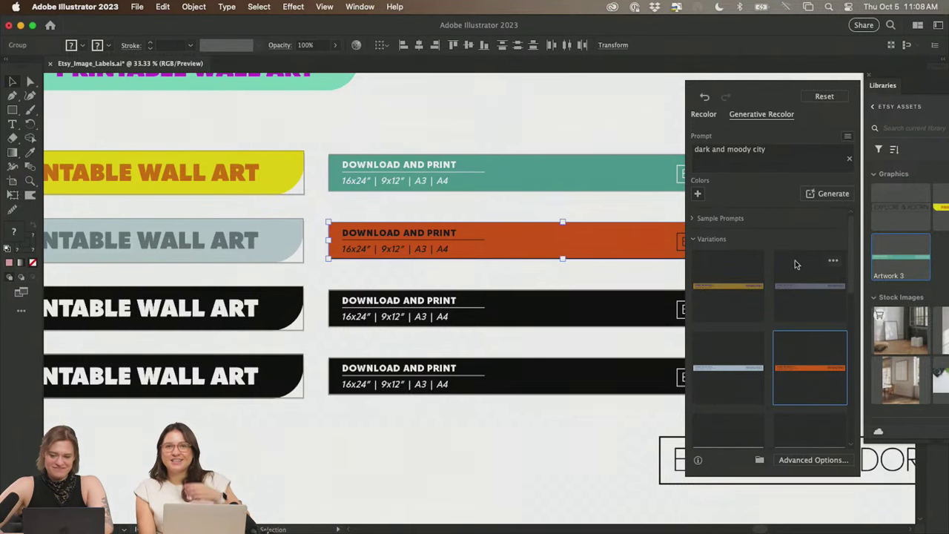
- Generate variations from "dark and moody city" once more and recolor the second DOWNLOAD AND PRINT banner with the medium gray one
left_click(826, 194)
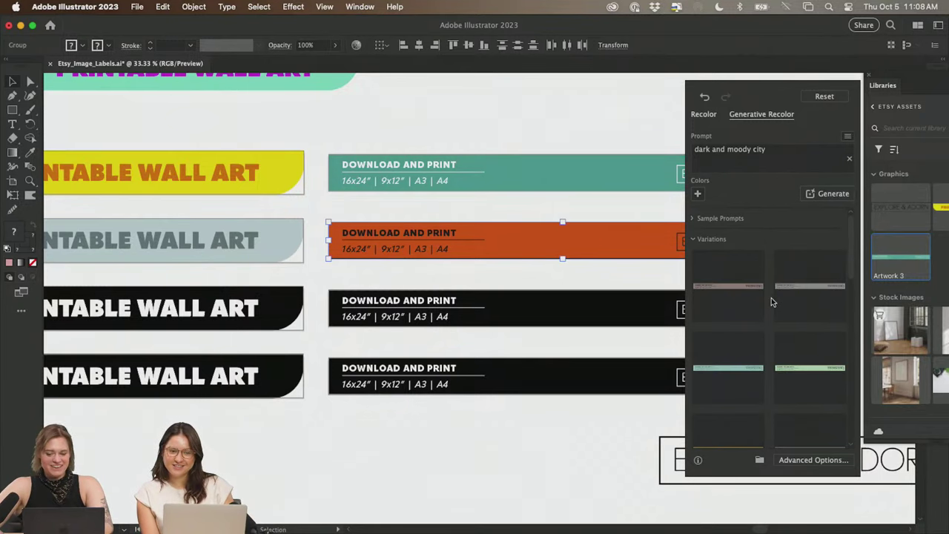
left_click(732, 304)
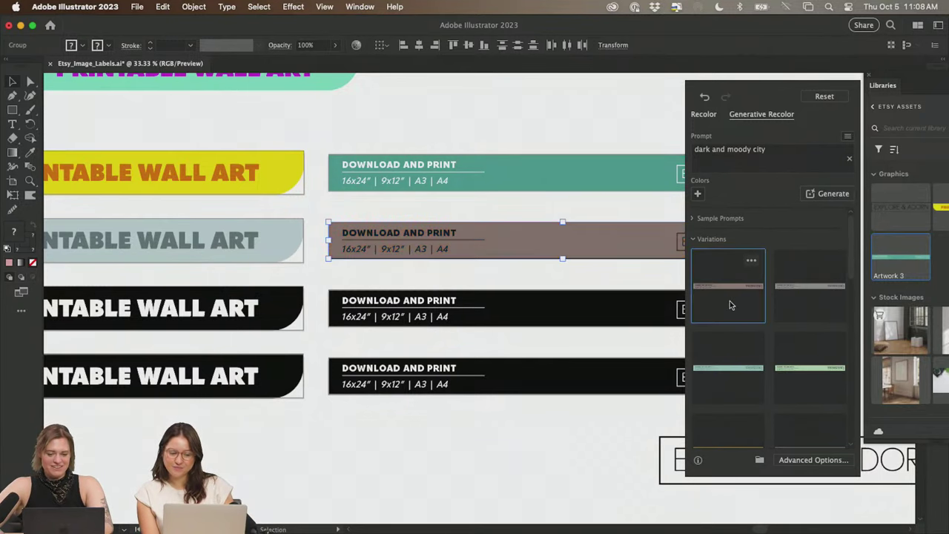
left_click(798, 310)
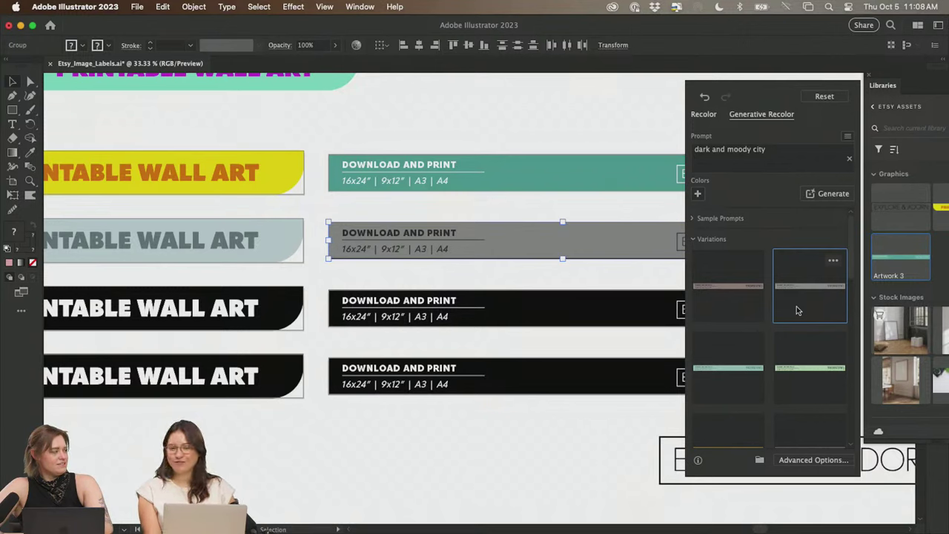
left_click(794, 346)
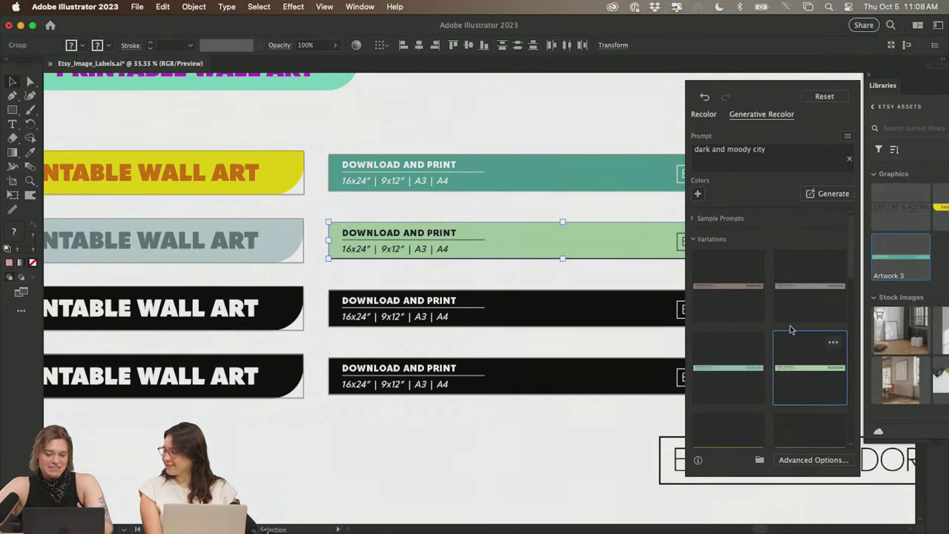
left_click(796, 307)
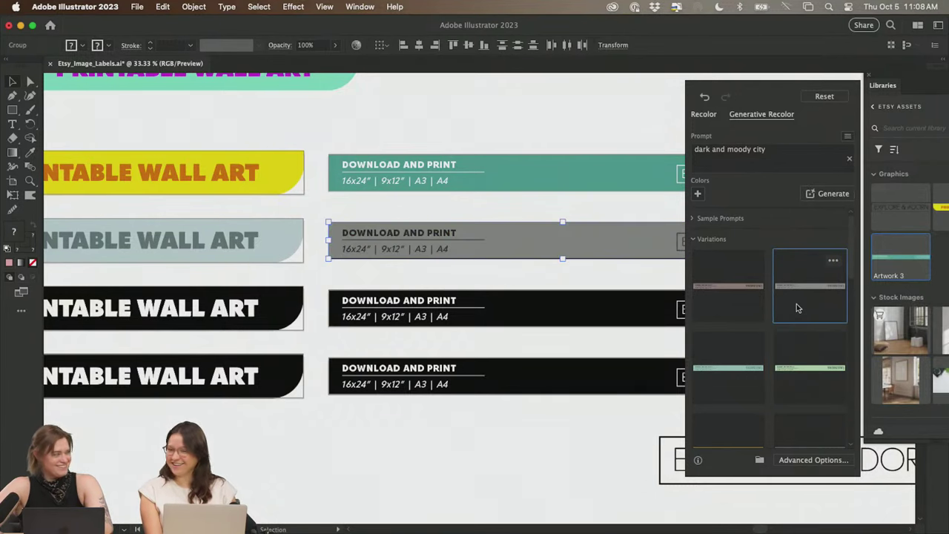
left_click(290, 271)
scroll(341, 238, "left", 5)
scroll(341, 237, "right", 2)
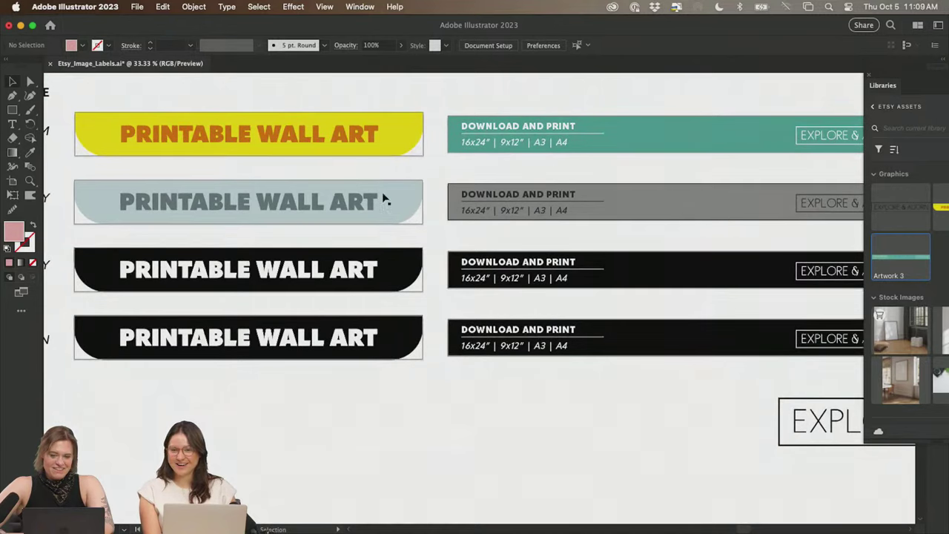
left_click_drag(571, 215, 494, 248)
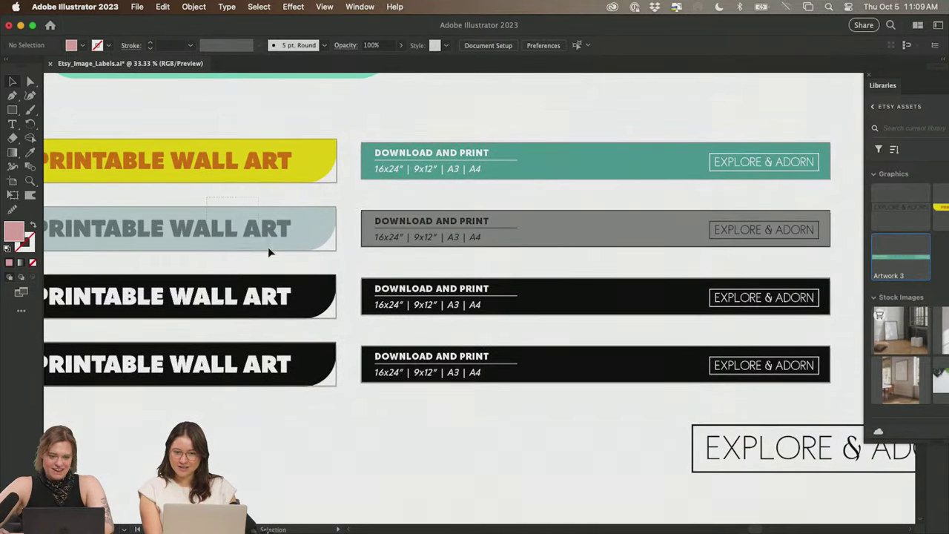
left_click(252, 295)
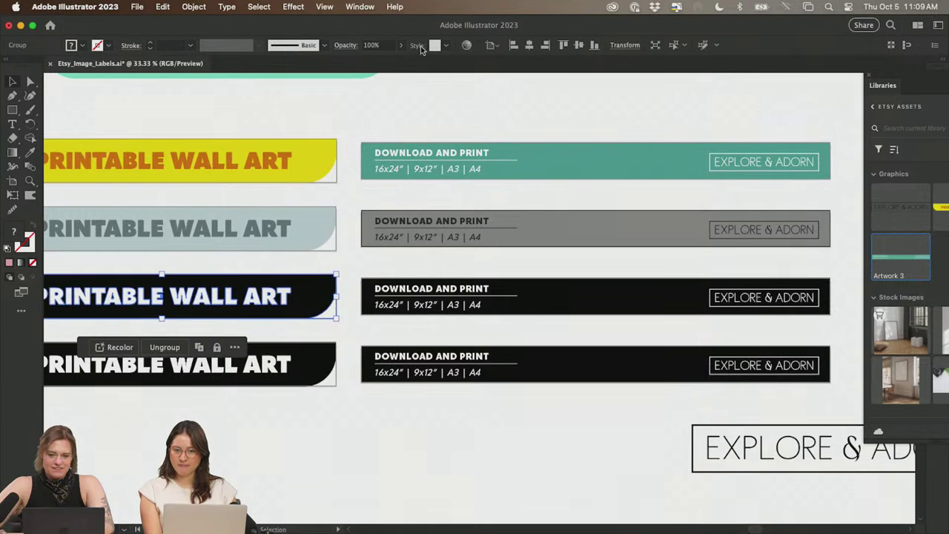
left_click(467, 45)
left_click(430, 134)
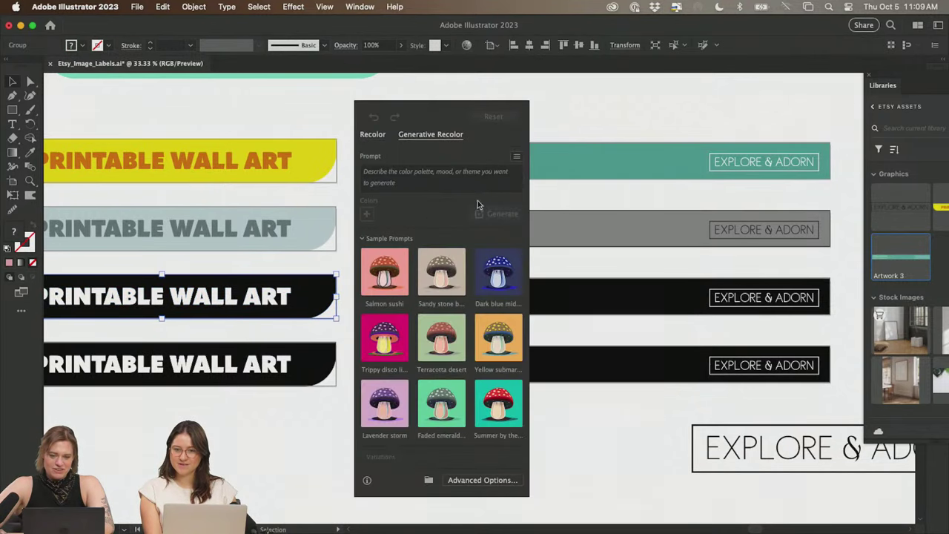
left_click(421, 183)
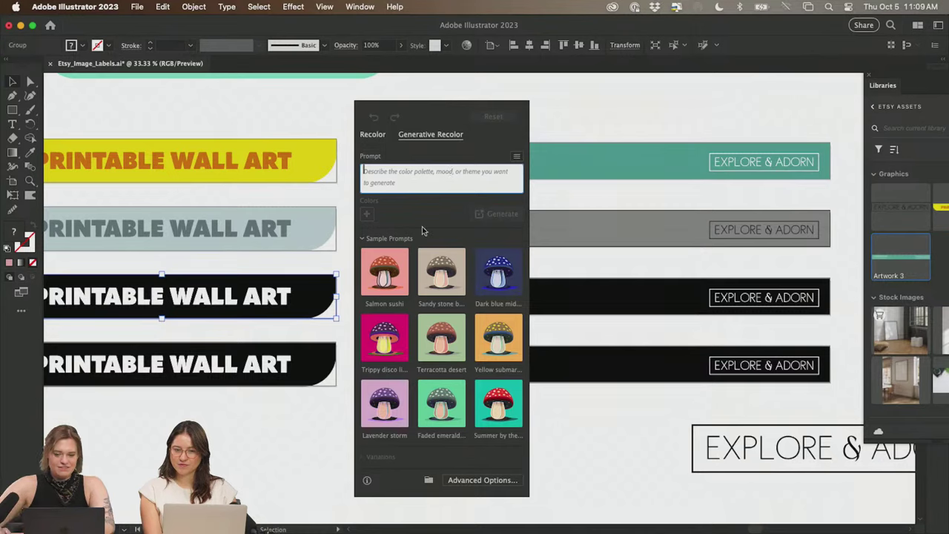
left_click(208, 423)
- Generate variations of the BRIGHT AND CHEERY row's PRINTABLE WALL ART banner from the prompt "bright and cheery" and try the first one
left_click_drag(208, 424, 407, 423)
scroll(415, 356, "right", 3)
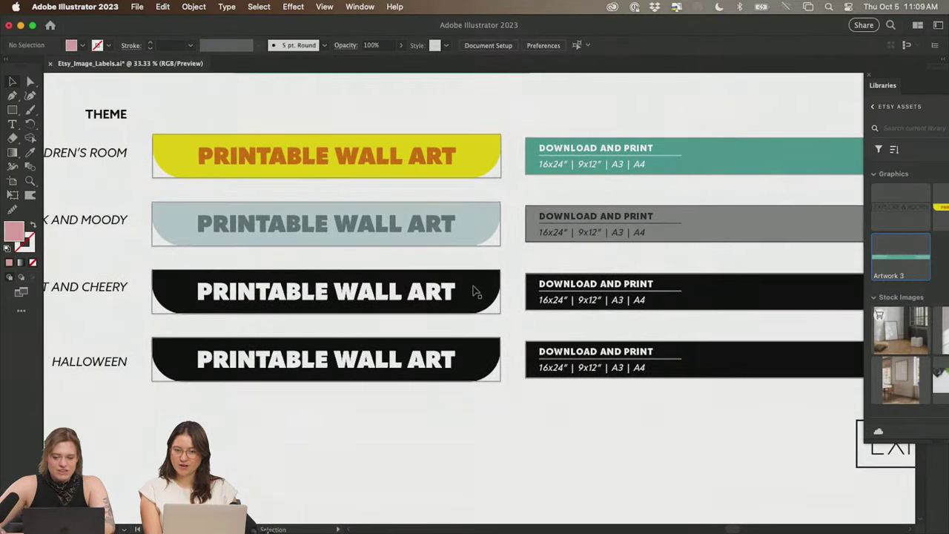
left_click(469, 280)
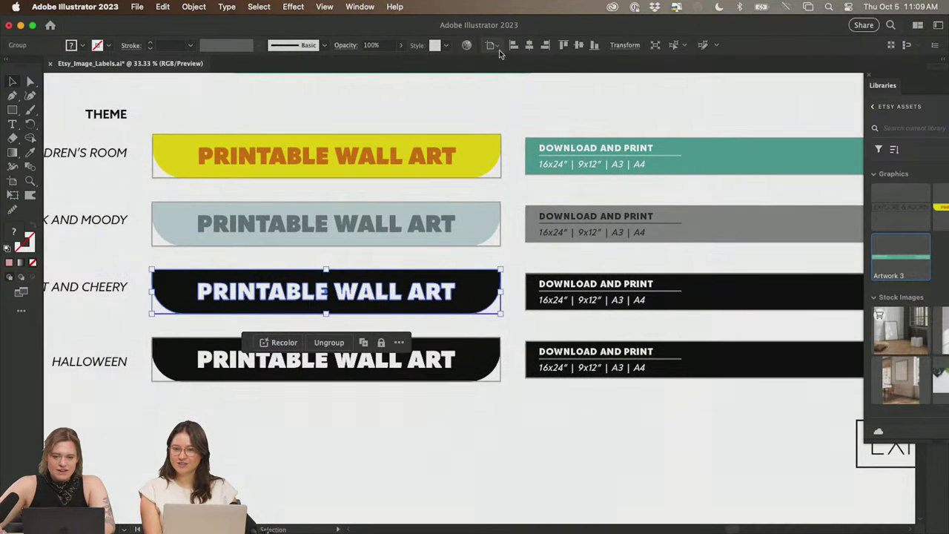
left_click(467, 45)
left_click(596, 134)
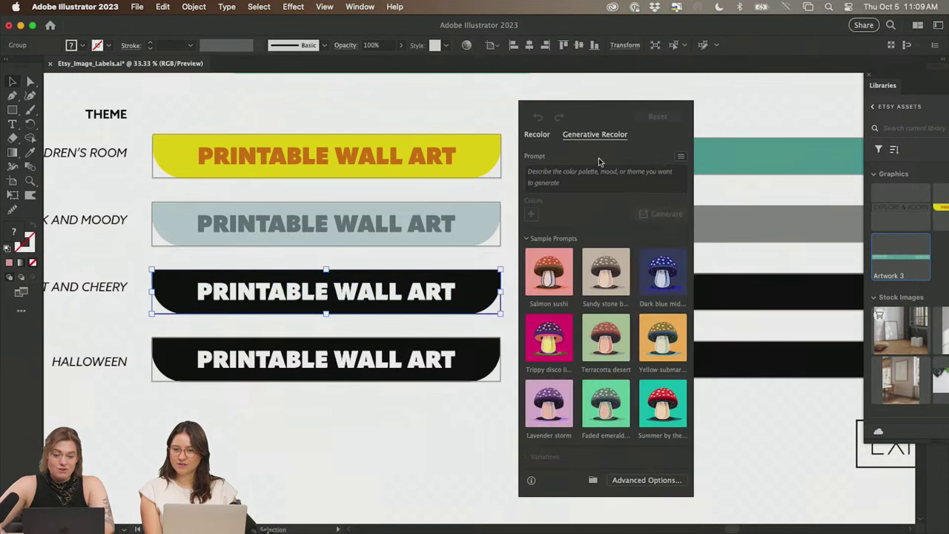
left_click(591, 171)
type("bright and cheery")
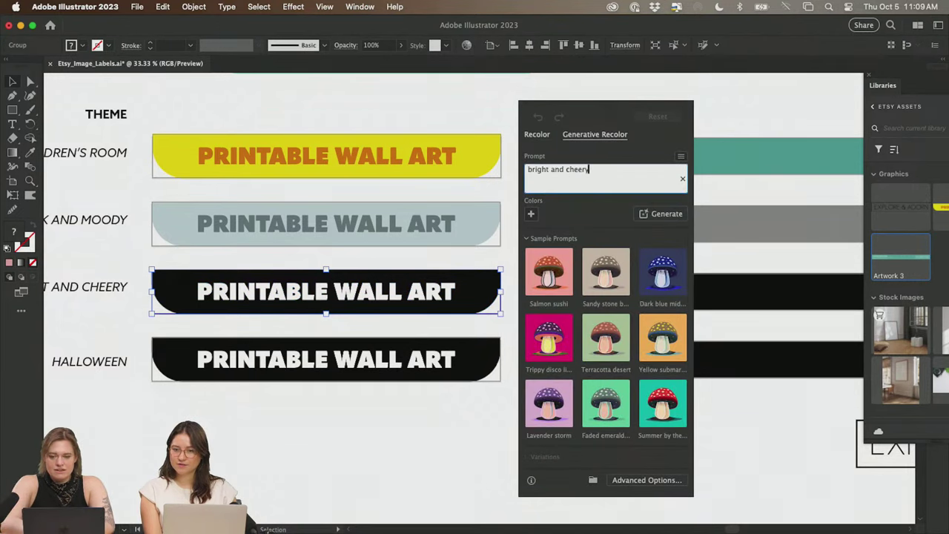
key("Return")
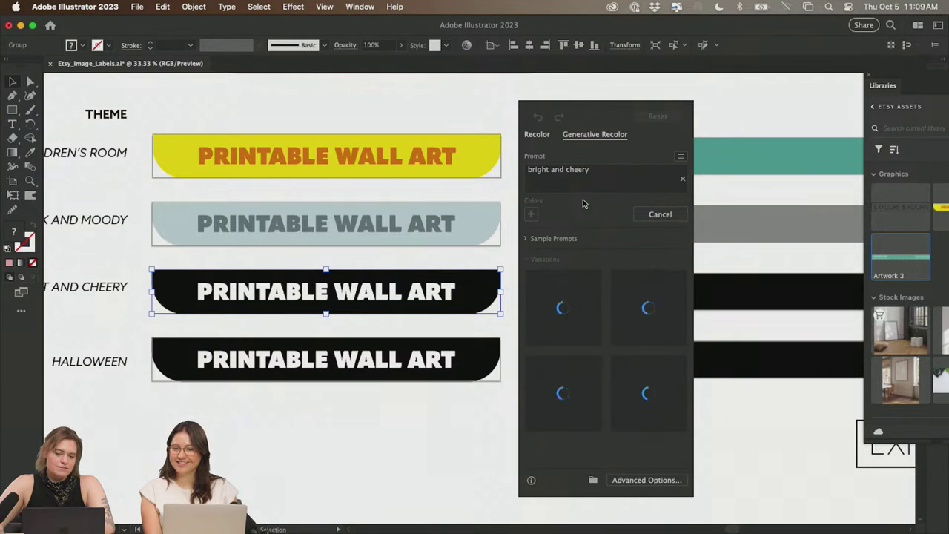
left_click(587, 296)
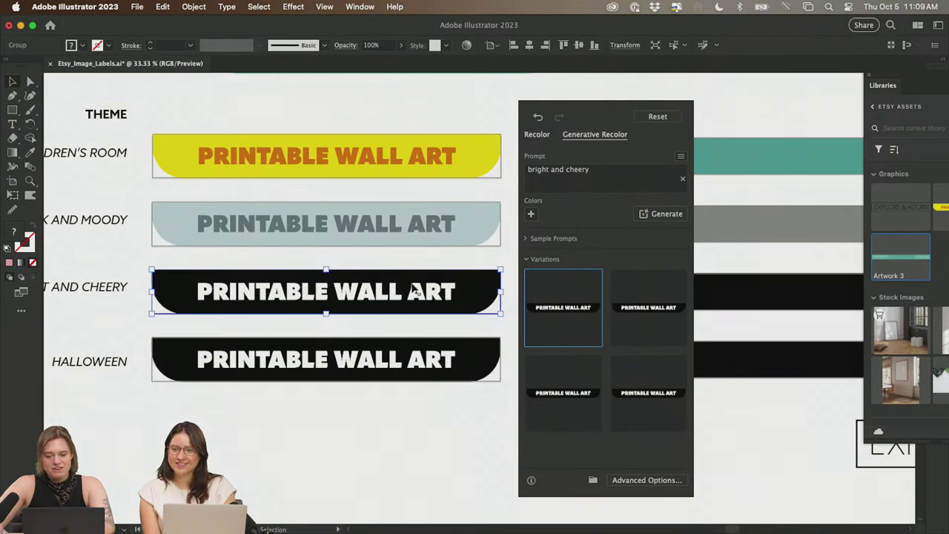
- Try to edit the first variation's colors by moving its color wheel handle to yellow-green
left_click(589, 281)
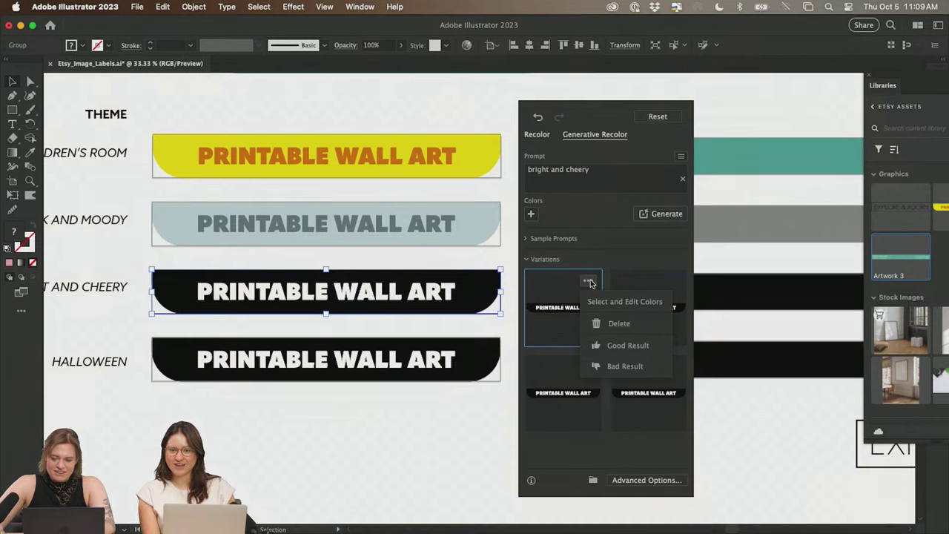
left_click(593, 301)
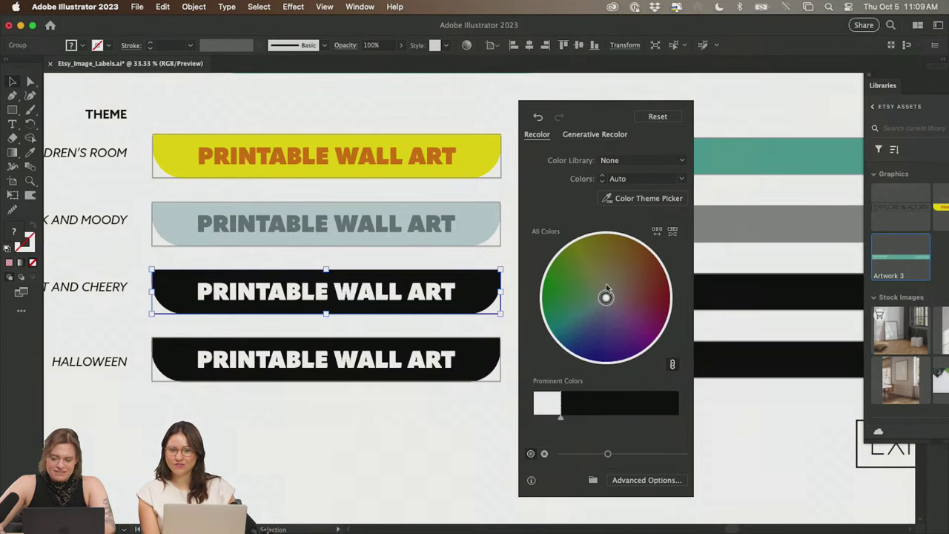
left_click_drag(606, 298, 560, 252)
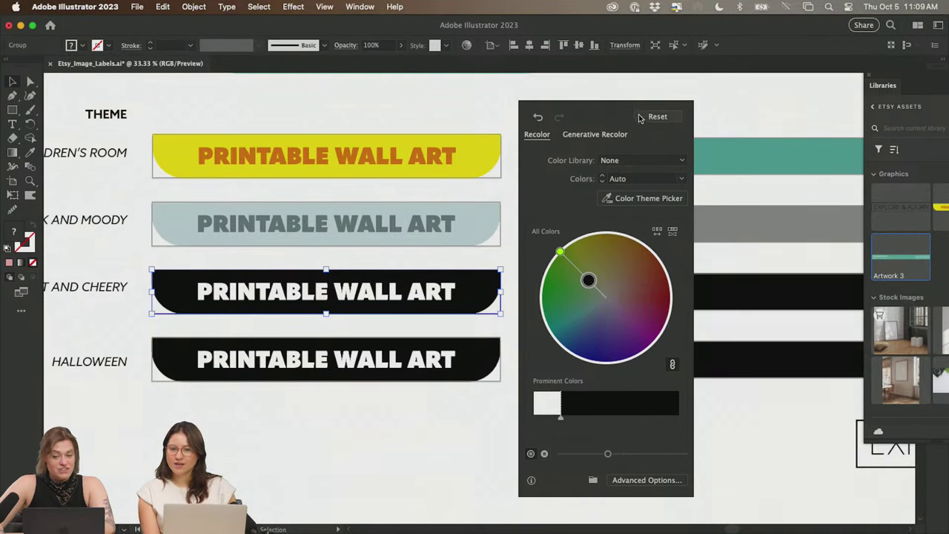
left_click(469, 115)
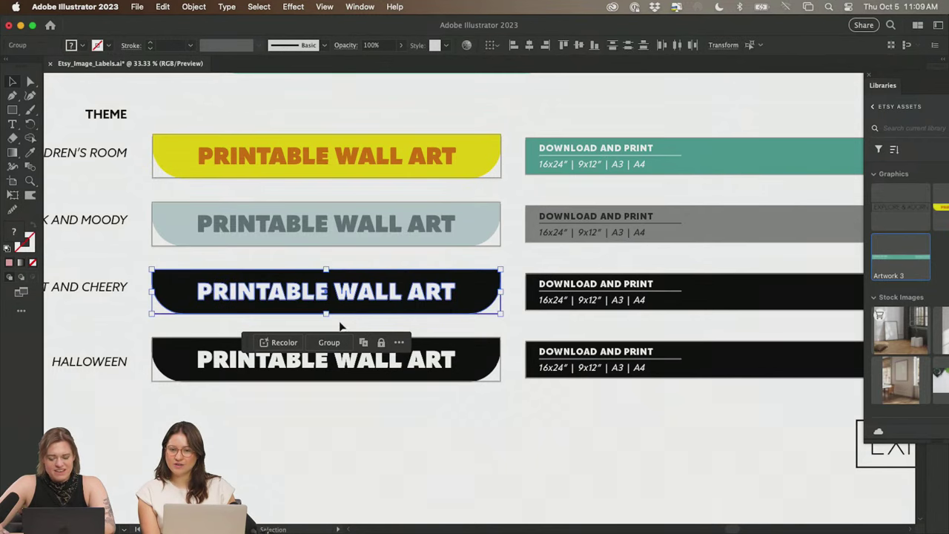
- Fill the lettering of the BRIGHT AND CHEERY wall art banner with the yellow sampled from the CHILDREN'S ROOM banner
double_click(346, 297)
key("i")
left_click(415, 206)
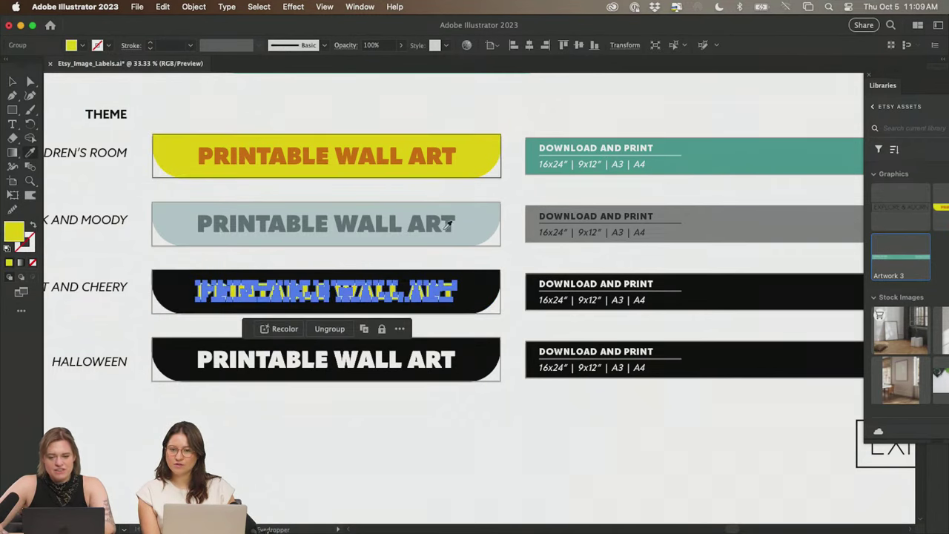
key("v")
key("Escape")
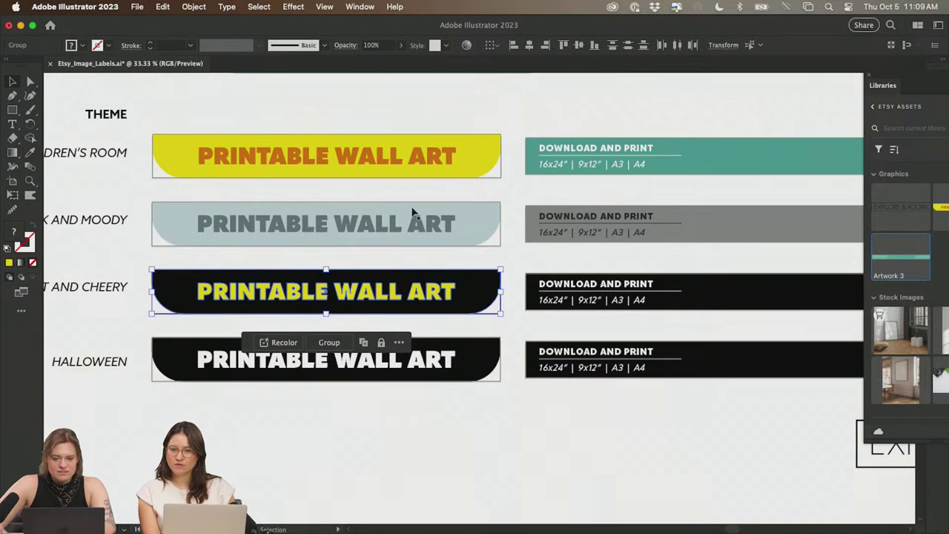
- Generate "bright and cheery" recolor variations for the black banner with yellow lettering
left_click(466, 45)
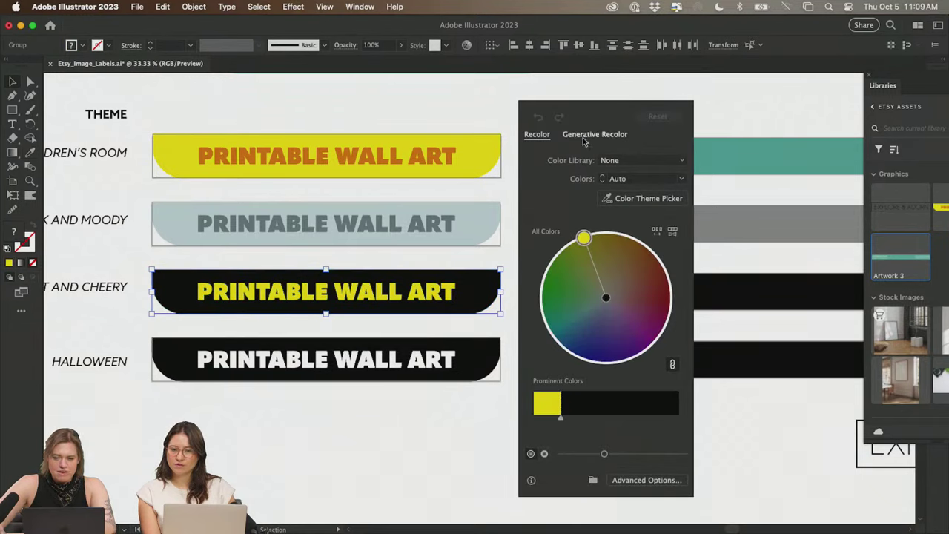
left_click(590, 135)
left_click(623, 171)
type("br")
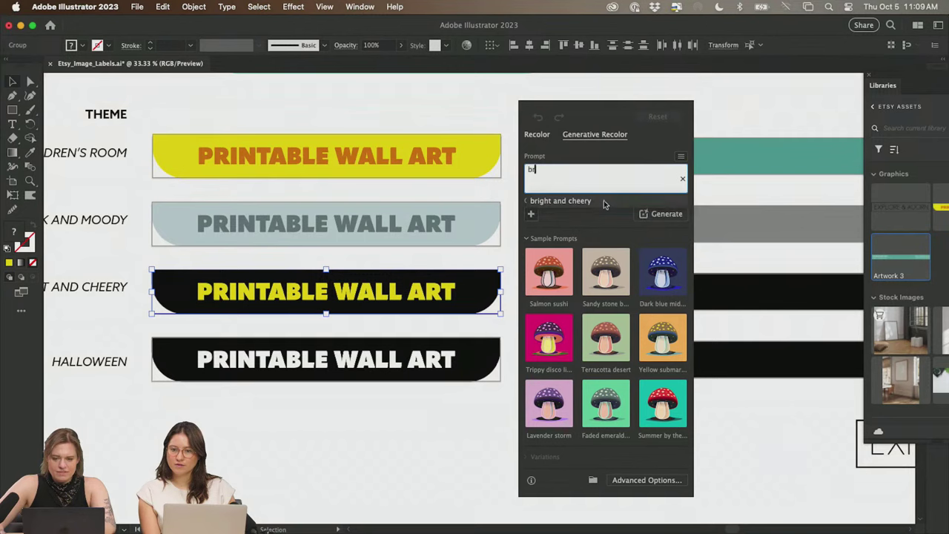
left_click(603, 203)
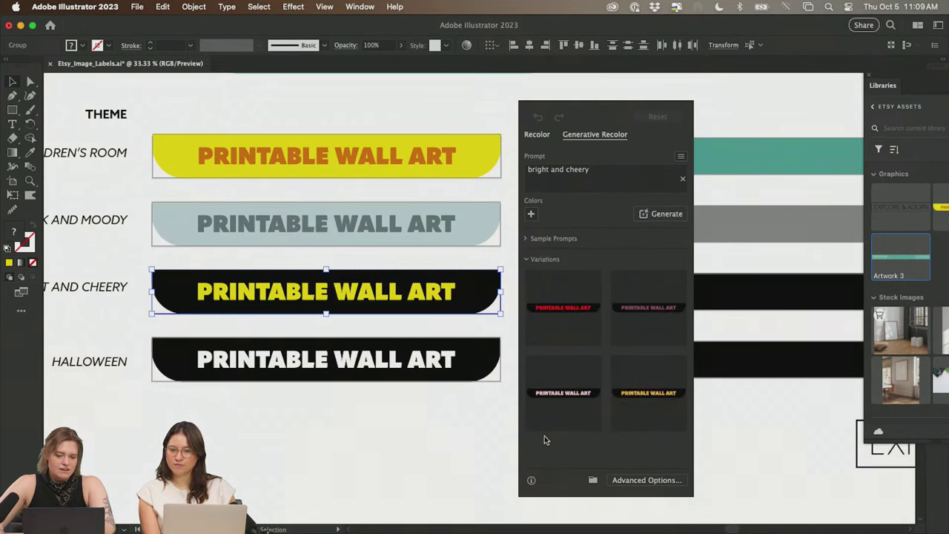
- Try the white, gold and mauve lettering variations, and recolor the banner with the red lettering one
left_click(573, 401)
left_click(625, 407)
left_click(649, 307)
left_click(578, 297)
left_click(504, 330)
- Fill the black background of the BRIGHT AND CHEERY wall art banner with the yellow sampled from the CHILDREN'S ROOM banner
left_click(489, 296)
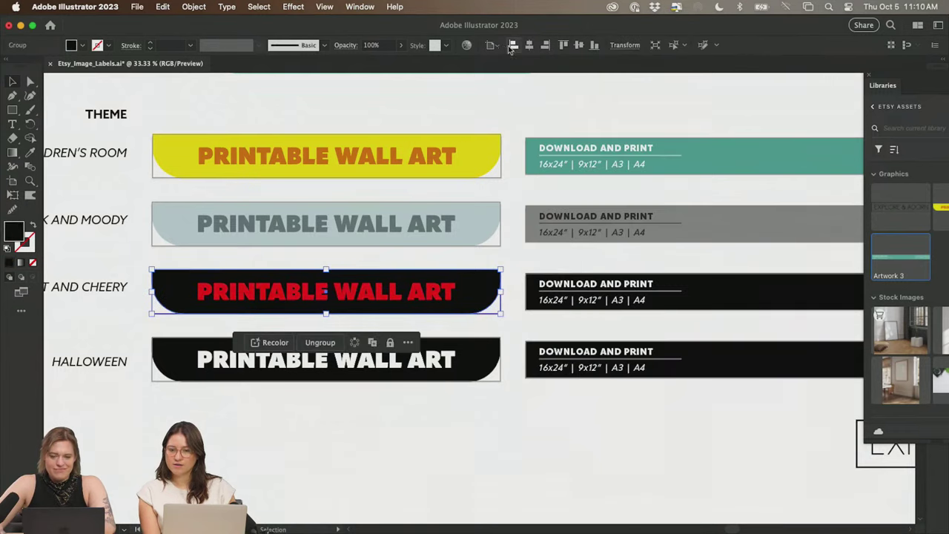
key("i")
left_click(445, 172)
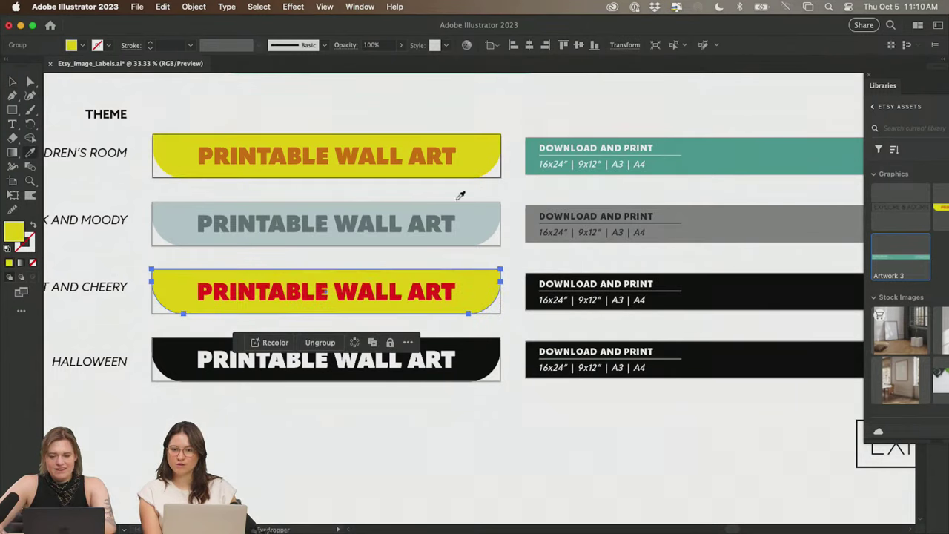
key("v")
left_click(470, 326)
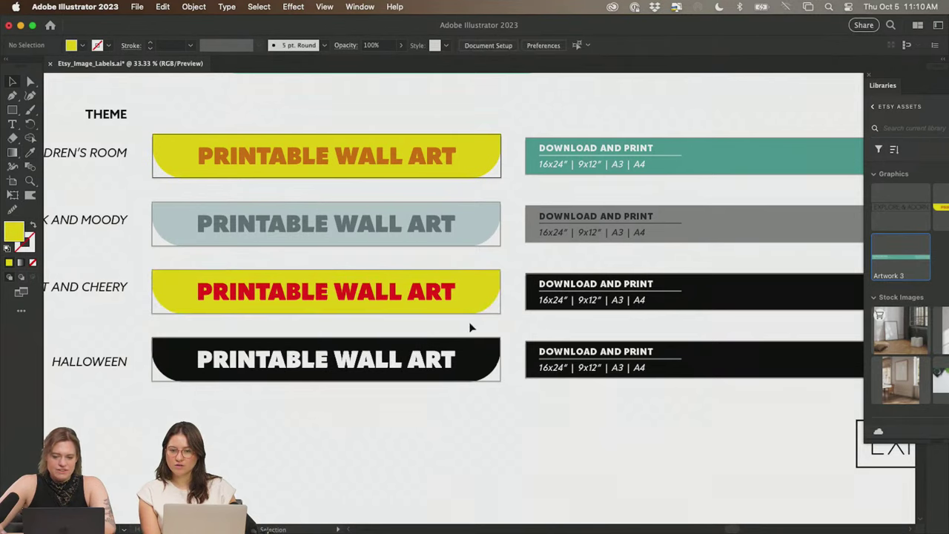
- Generate "bright and cheery" recolor variations for the yellow banner with red lettering
left_click(423, 276)
left_click(466, 46)
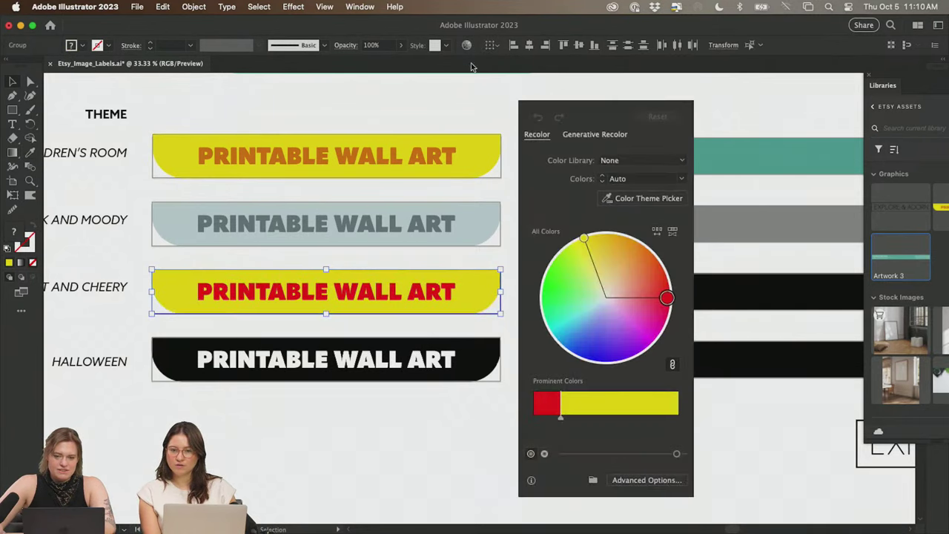
left_click(606, 136)
left_click(600, 178)
type("br")
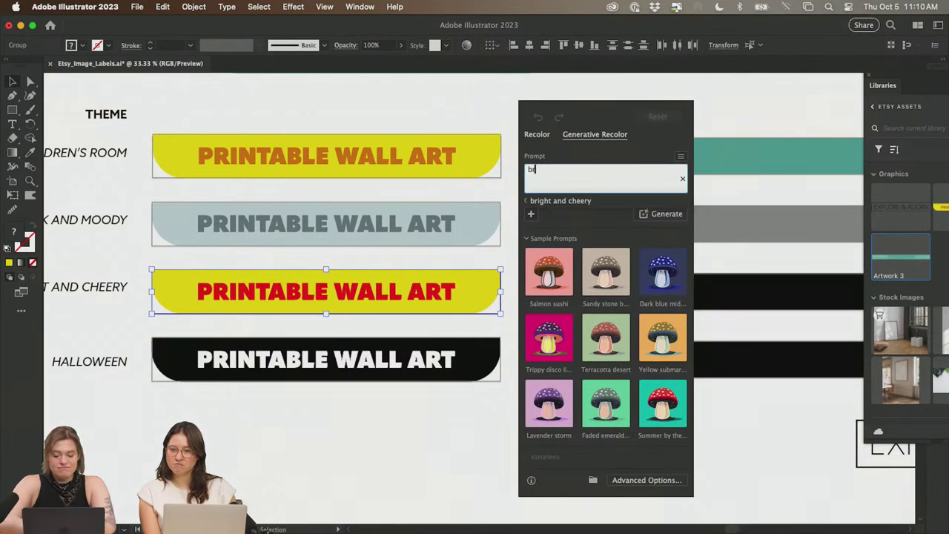
type("ight and cheery")
key("Return")
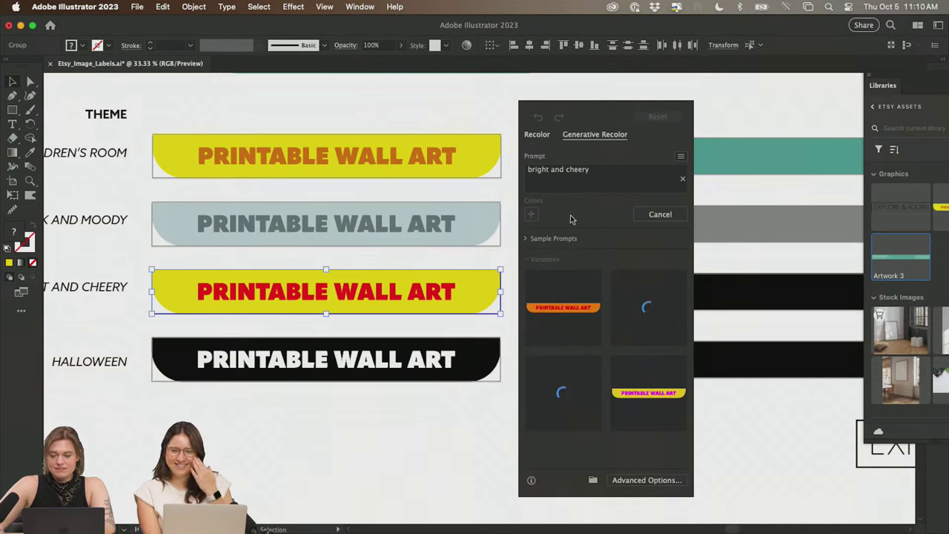
- Try the orange, brown with purple, golden yellow with magenta, and pink with olive variations on the banner
left_click(560, 312)
left_click(635, 326)
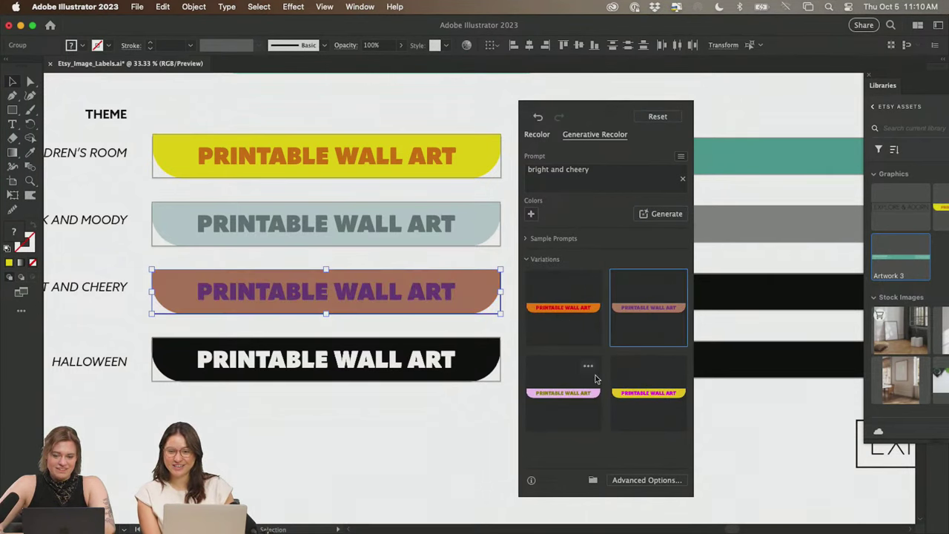
left_click(653, 393)
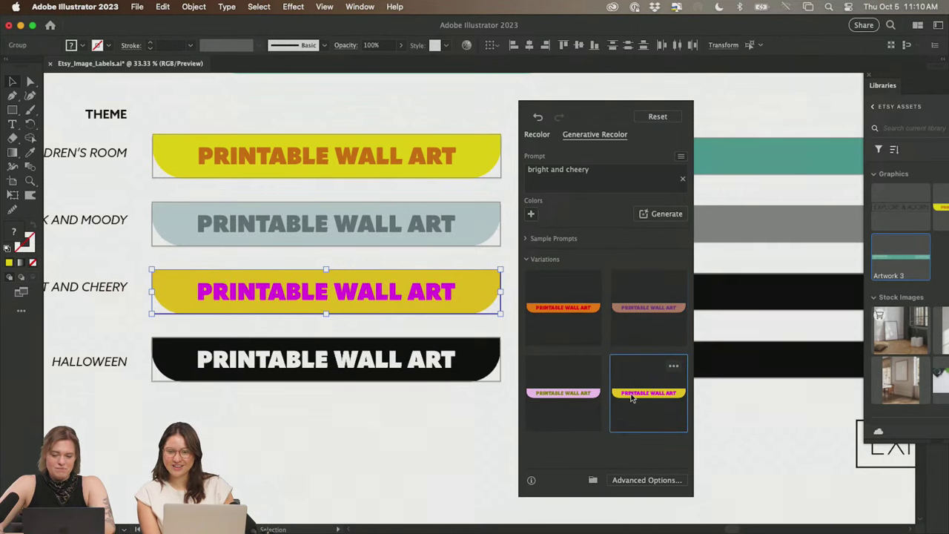
left_click(568, 401)
- Generate another set with the same prompt, try the brown and yellow-magenta variations, and recolor the banner with the light green and purple one
left_click(656, 214)
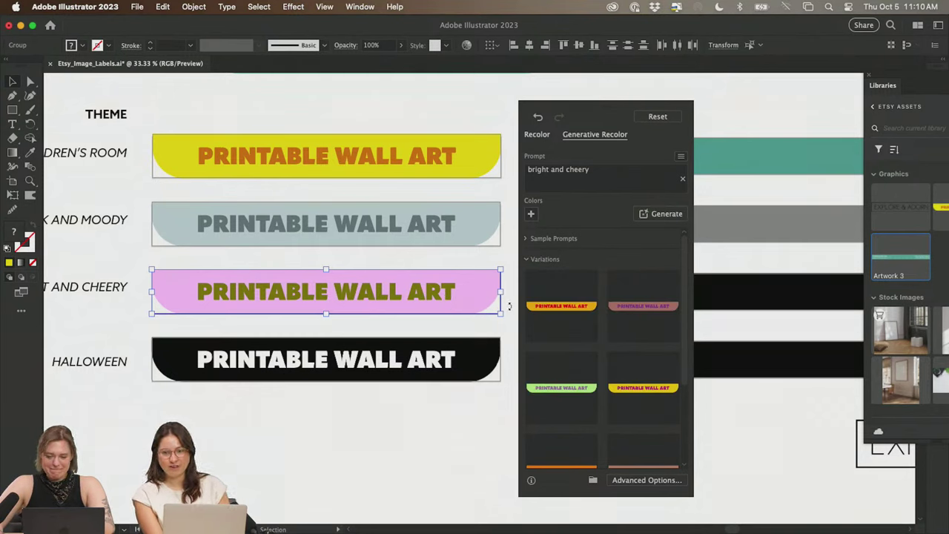
left_click(642, 330)
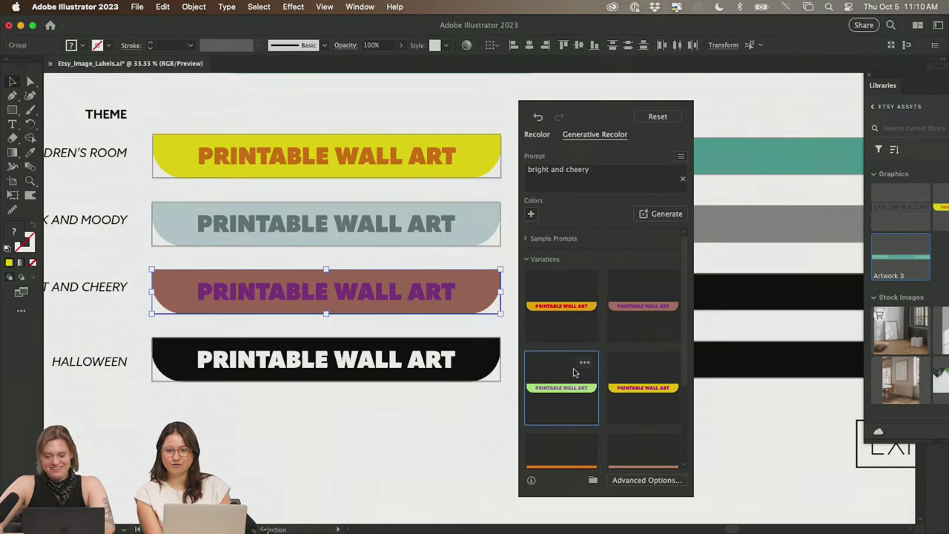
left_click(561, 379)
left_click(663, 361)
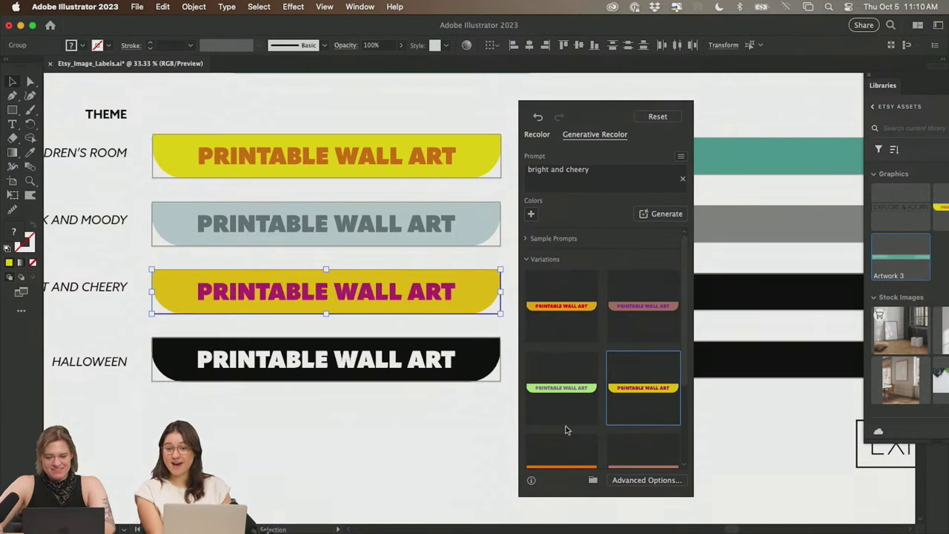
left_click(547, 412)
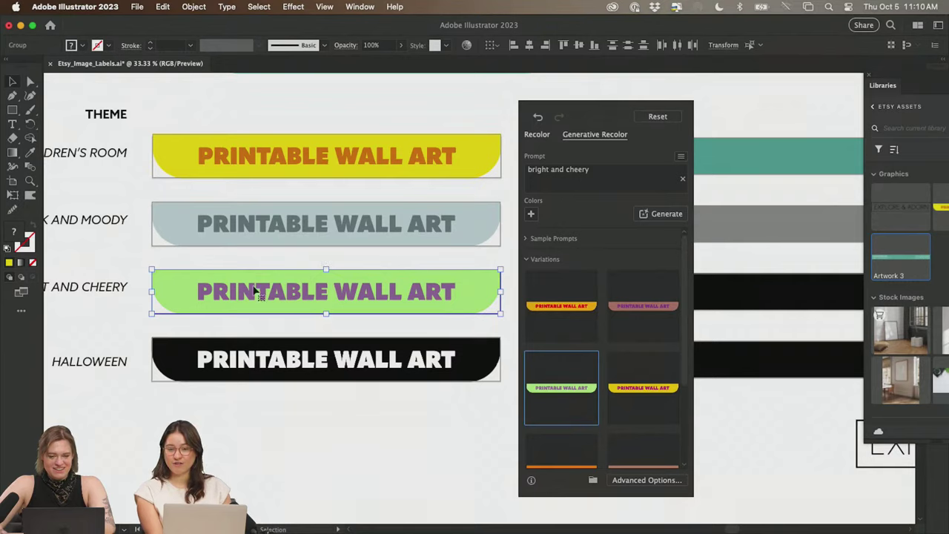
left_click_drag(251, 265, 330, 224)
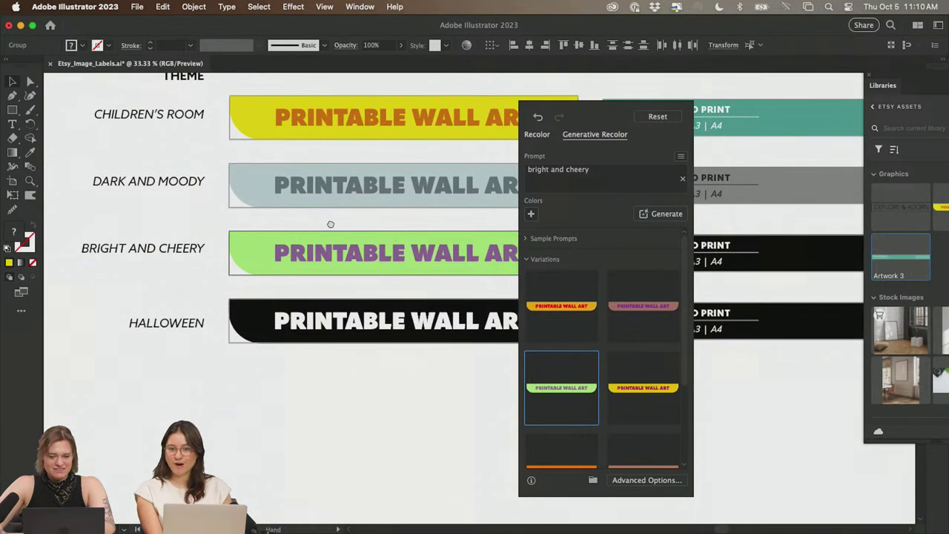
left_click_drag(330, 224, 329, 228)
left_click(363, 261)
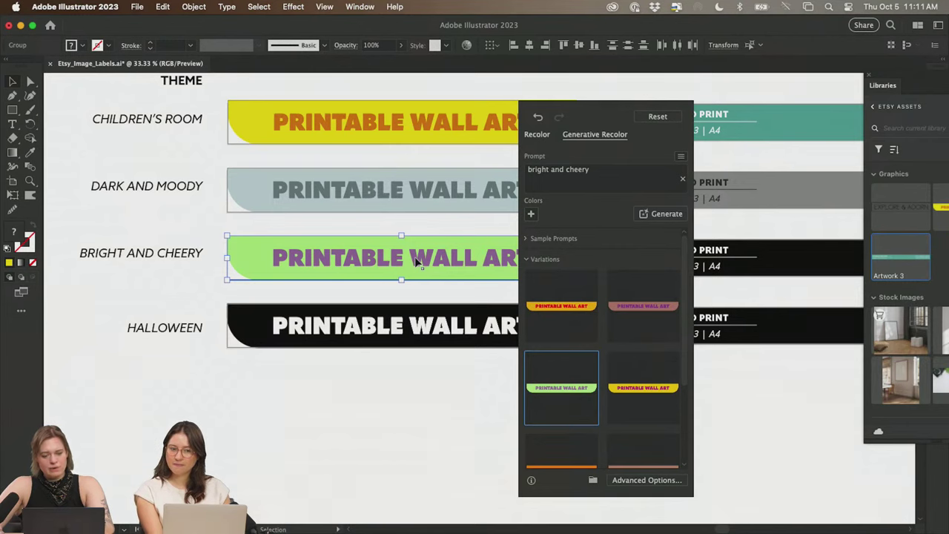
key("super+Tab")
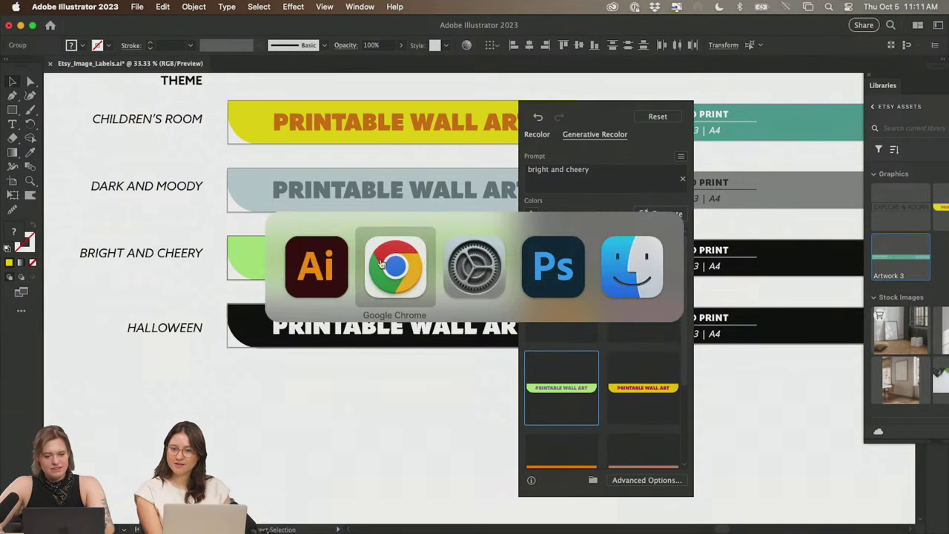
scroll(328, 173, "right", 3)
scroll(328, 174, "up", 1)
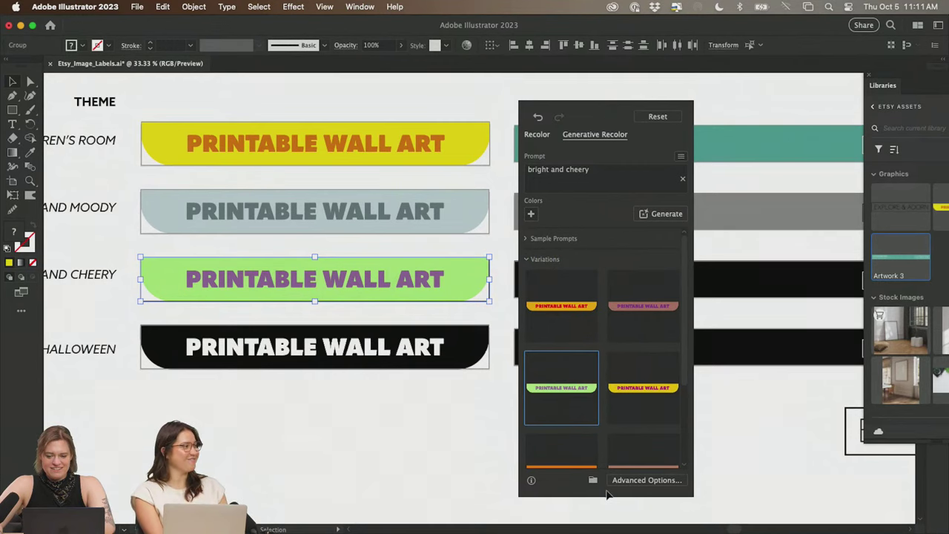
- Bring the Libraries fully into view and add the DARK AND MOODY row's PRINTABLE WALL ART banner to the ETSY ASSETS graphics
left_click(668, 497)
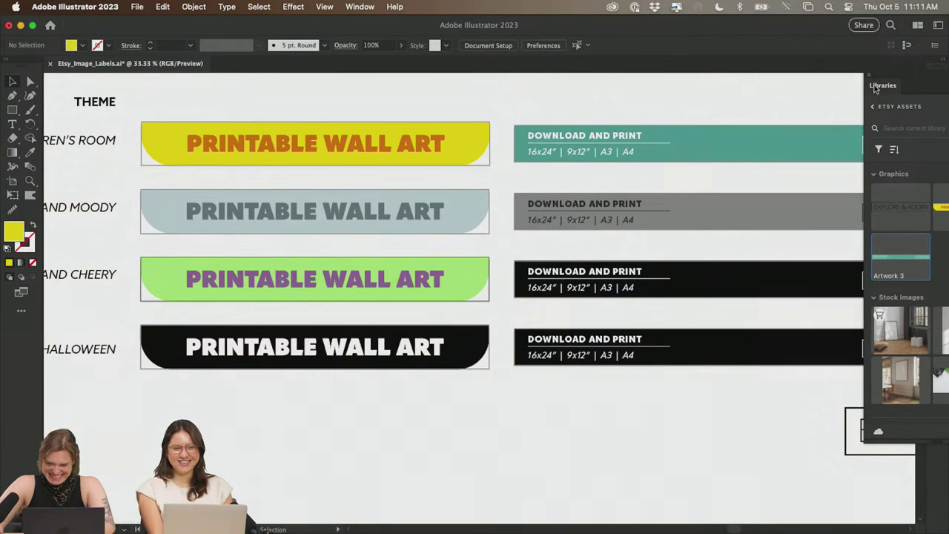
left_click_drag(875, 87, 756, 95)
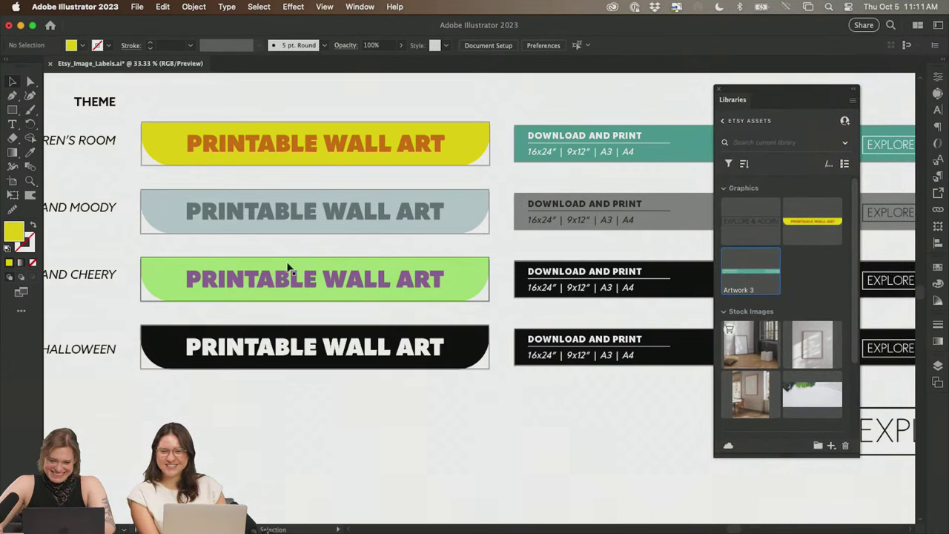
left_click(384, 211)
left_click_drag(383, 211, 813, 285)
- Add the gray DOWNLOAD AND PRINT banner of the DARK AND MOODY row to the ETSY ASSETS graphics
left_click_drag(561, 186, 209, 186)
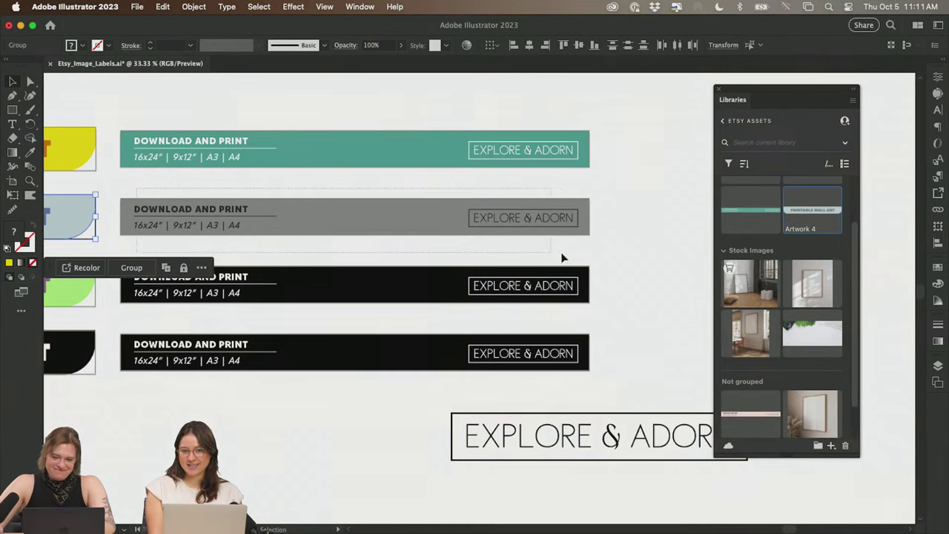
left_click(509, 219)
left_click_drag(509, 219, 837, 220)
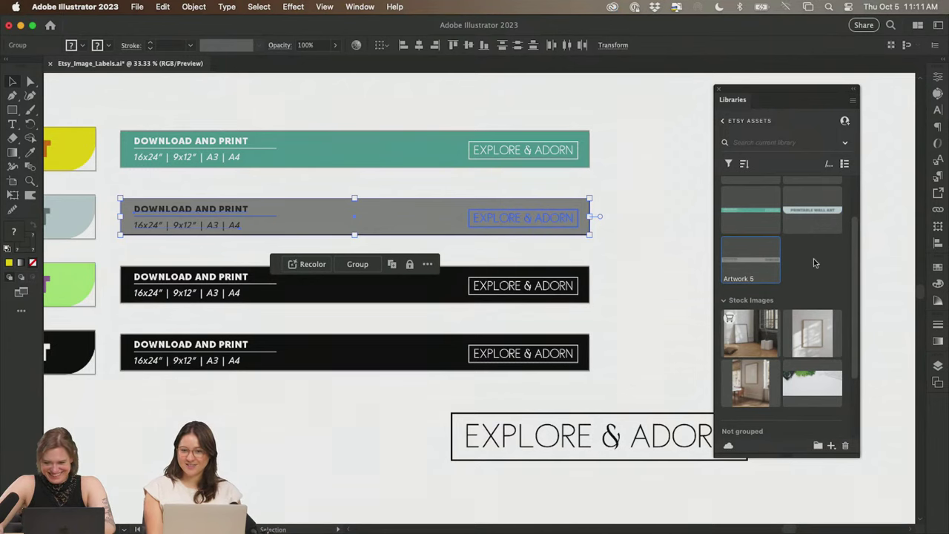
- Deselect the gray banner, switch to the Adobe Express design in Chrome, and bring back the Etsy Assets library
left_click(626, 259)
left_click_drag(623, 258, 671, 269)
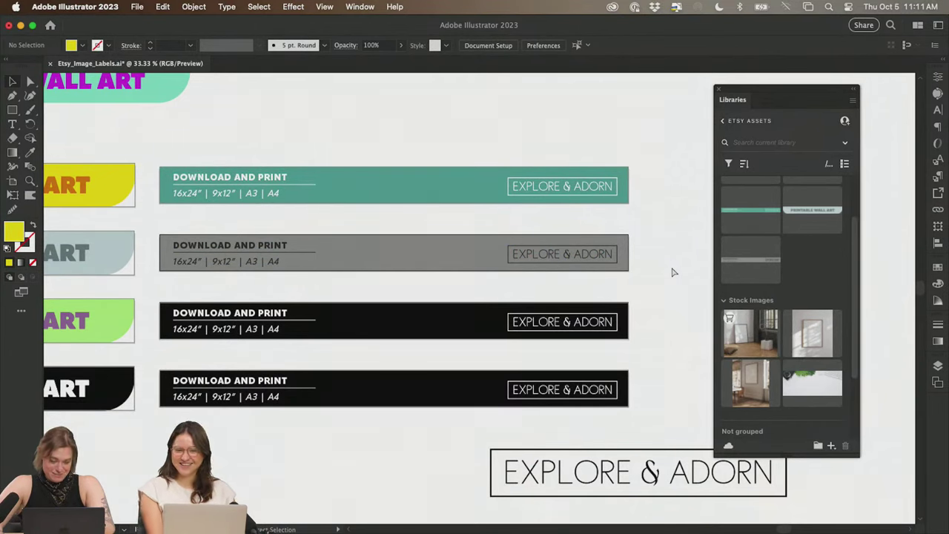
key("super+Tab")
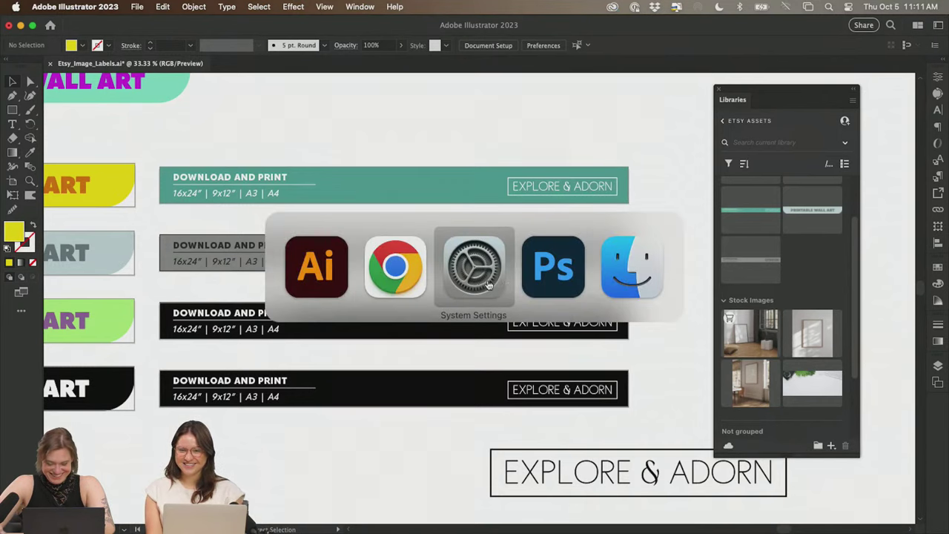
left_click(373, 271)
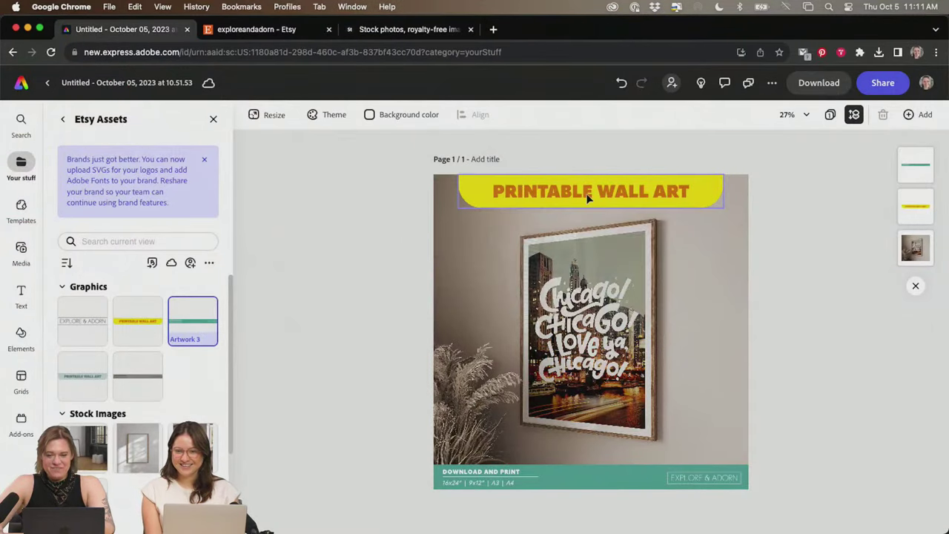
left_click(534, 211)
left_click(519, 202)
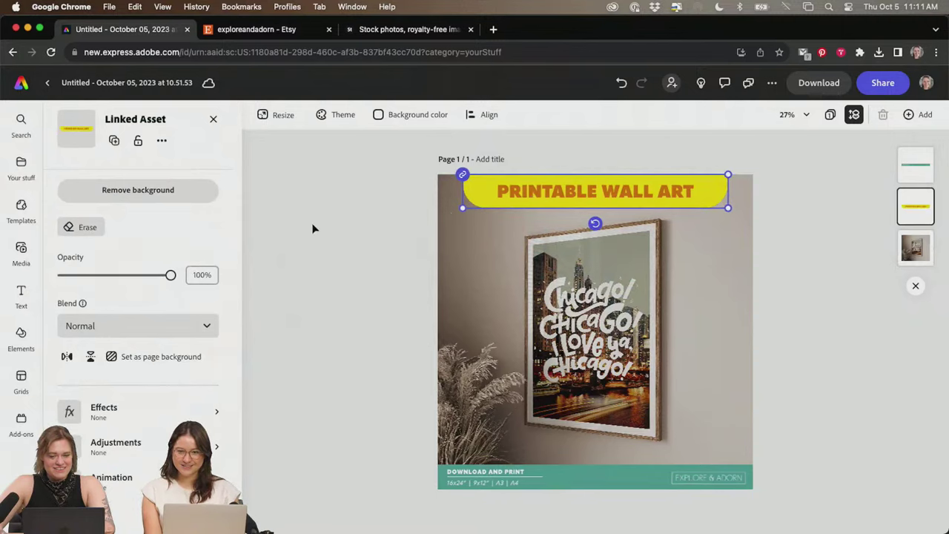
left_click(215, 120)
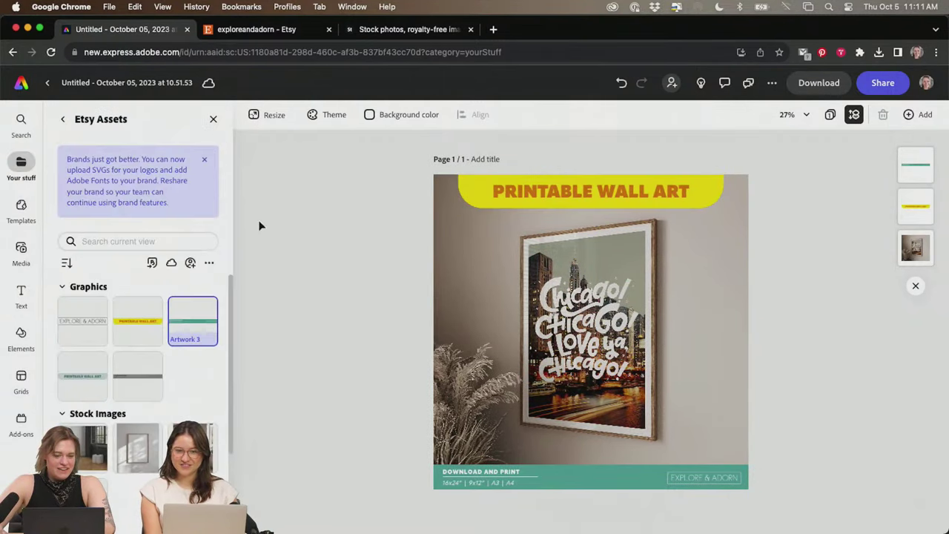
- Place the pale blue PRINTABLE WALL ART banner on the page, resizing and positioning it exactly over the yellow banner at the top
left_click(73, 382)
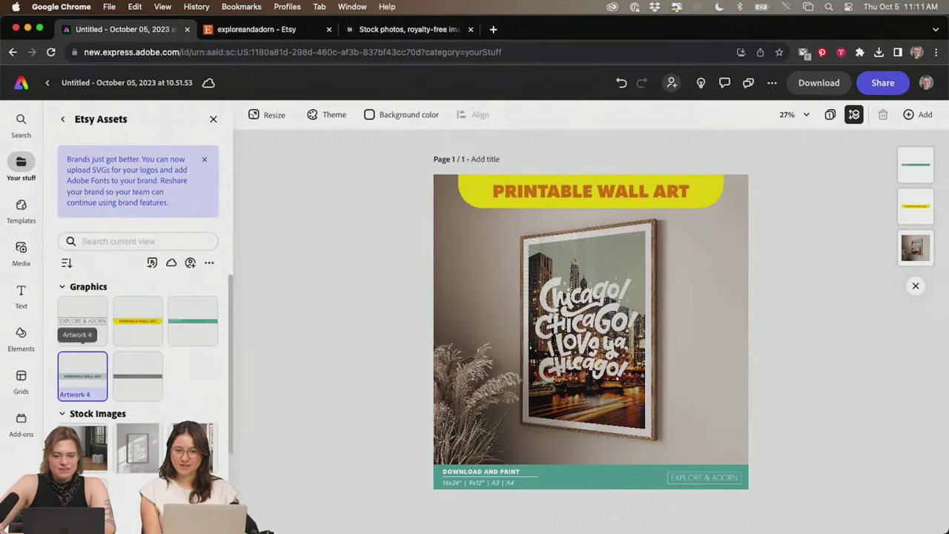
left_click_drag(82, 374, 632, 279)
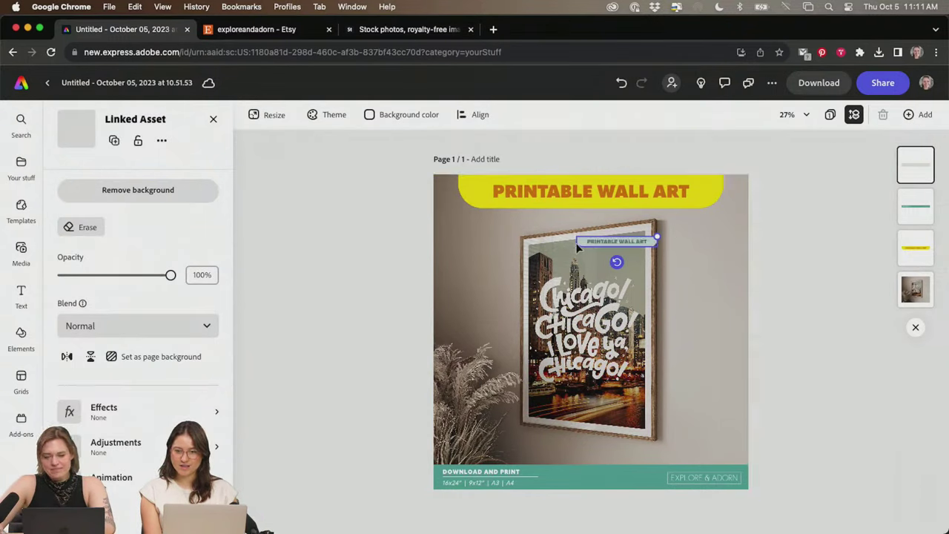
left_click_drag(578, 249, 464, 259)
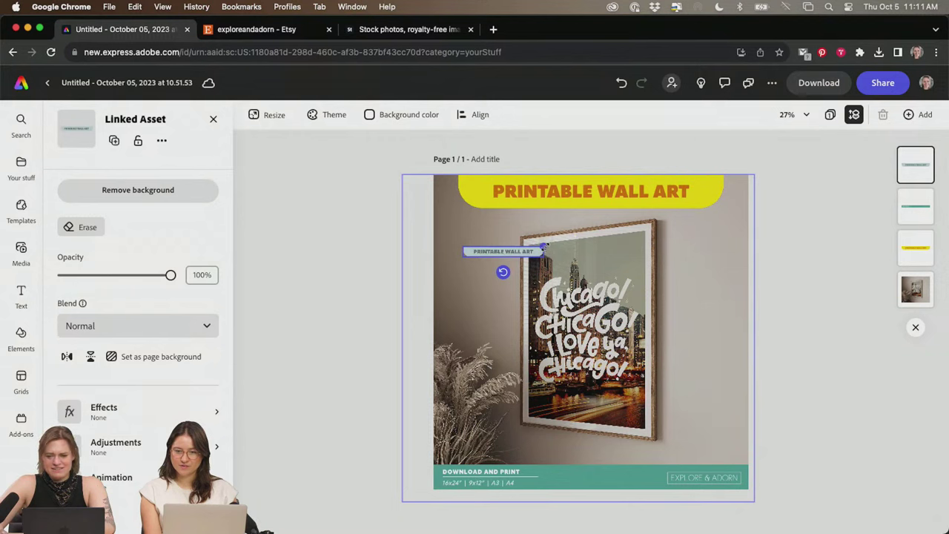
left_click_drag(544, 247, 748, 220)
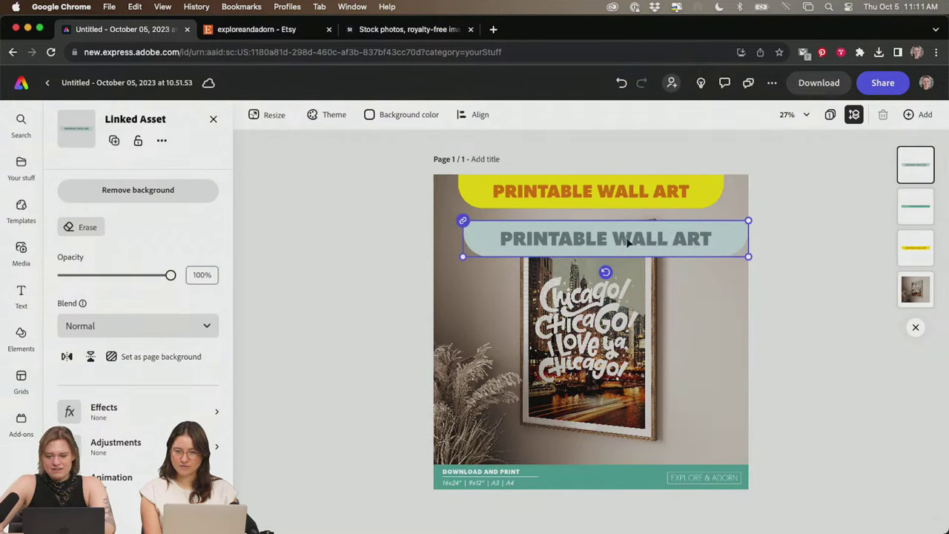
left_click_drag(628, 242, 623, 195)
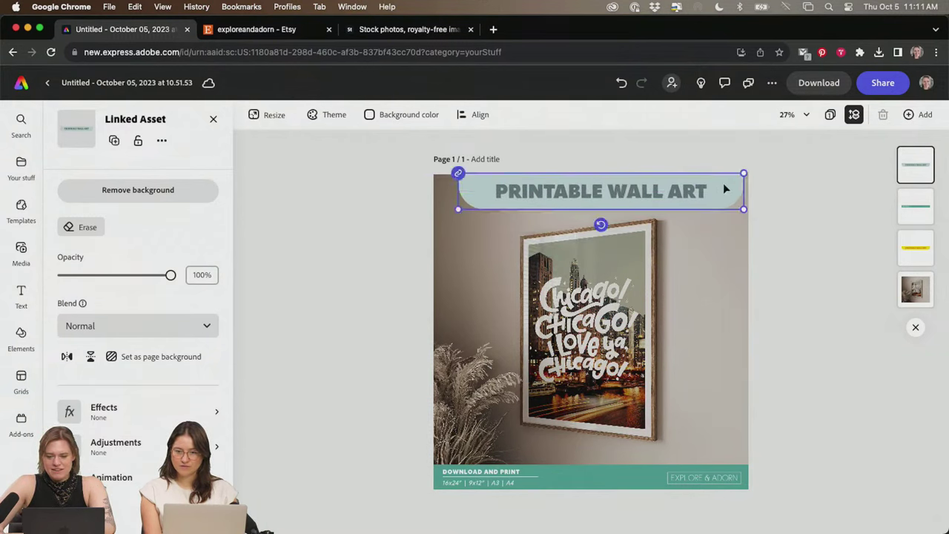
left_click_drag(744, 210, 720, 201)
left_click_drag(638, 194, 614, 184)
left_click(697, 256)
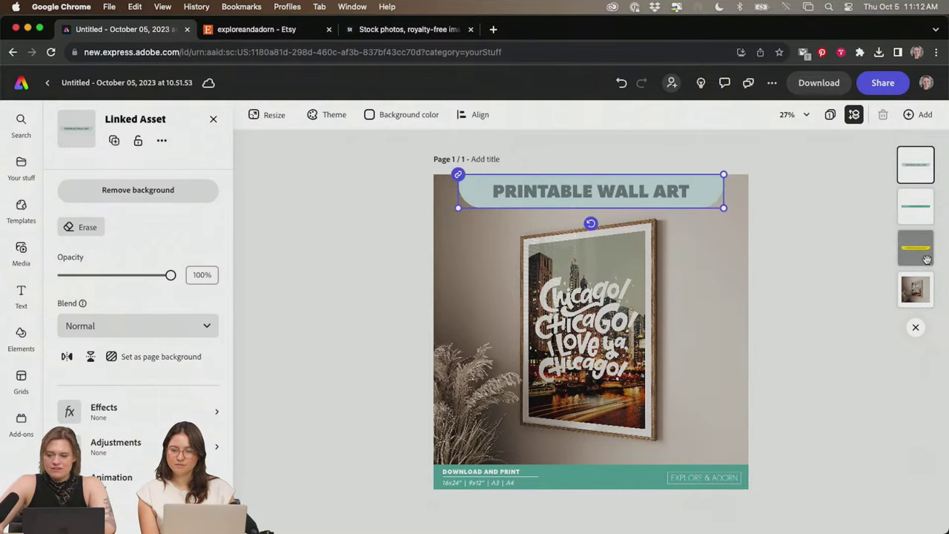
- Delete the yellow banner hidden behind the pale blue one, locking the pale blue banner for the deletion and unlocking it
left_click(735, 249)
key("Tab")
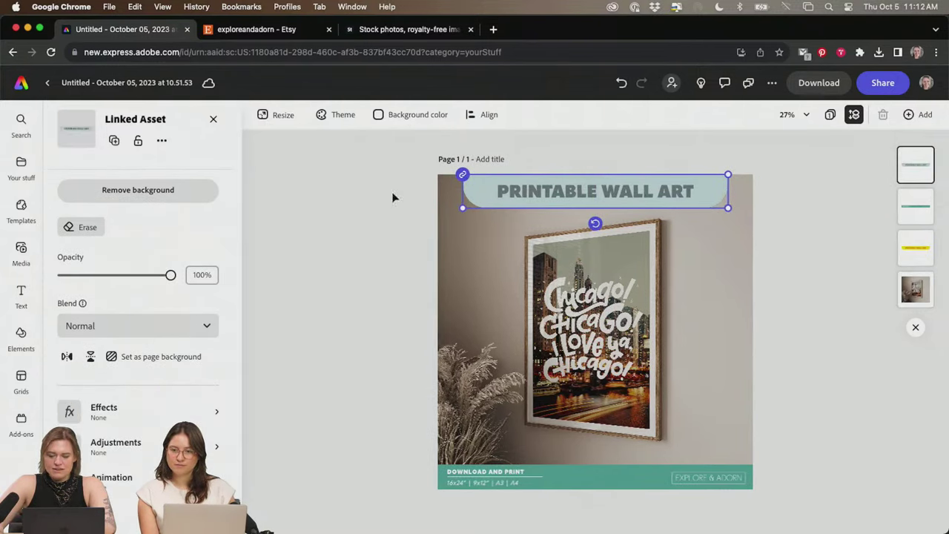
left_click(138, 140)
left_click(606, 197)
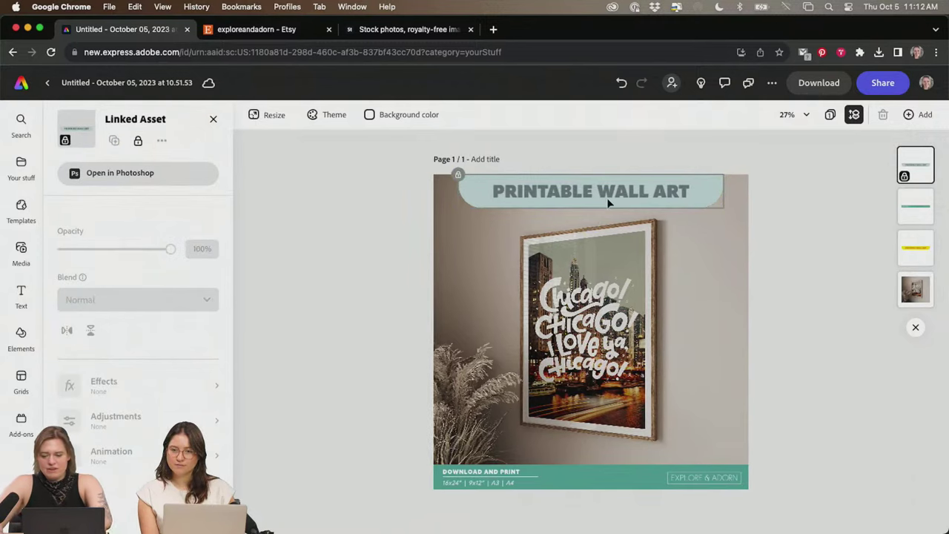
left_click(903, 205)
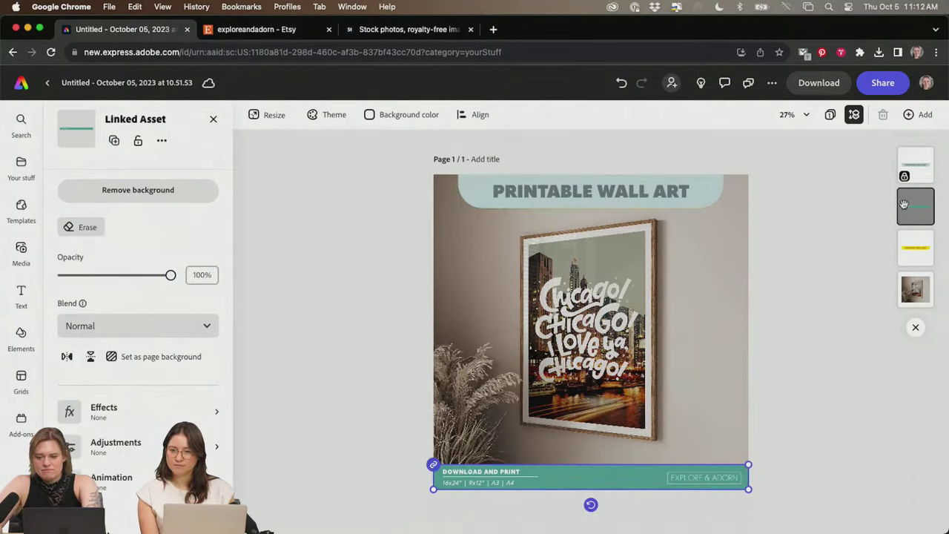
left_click(653, 191)
left_click(908, 248)
key("Delete")
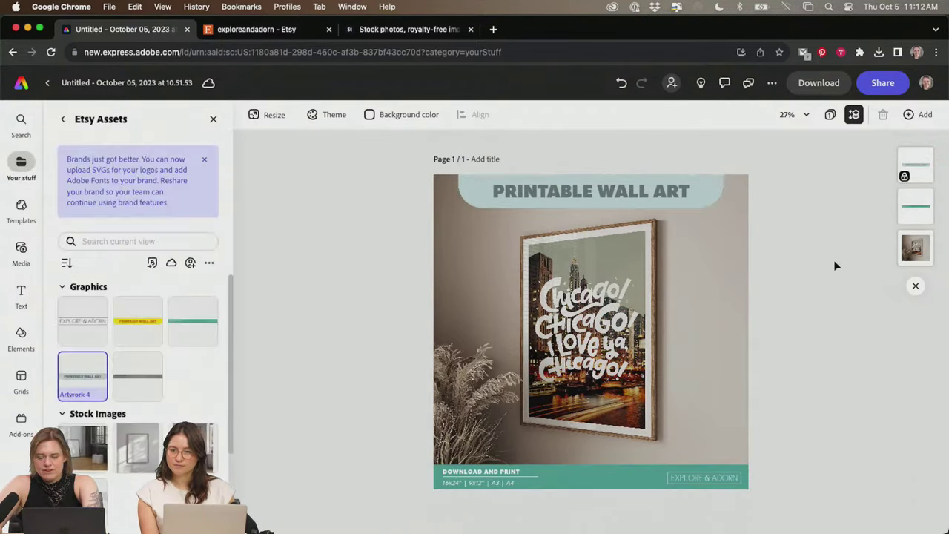
left_click(668, 194)
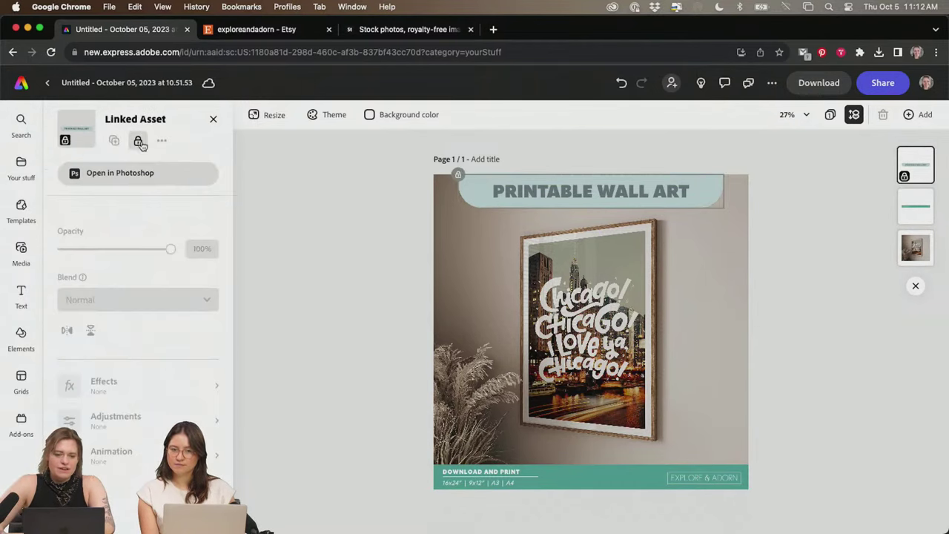
left_click(139, 144)
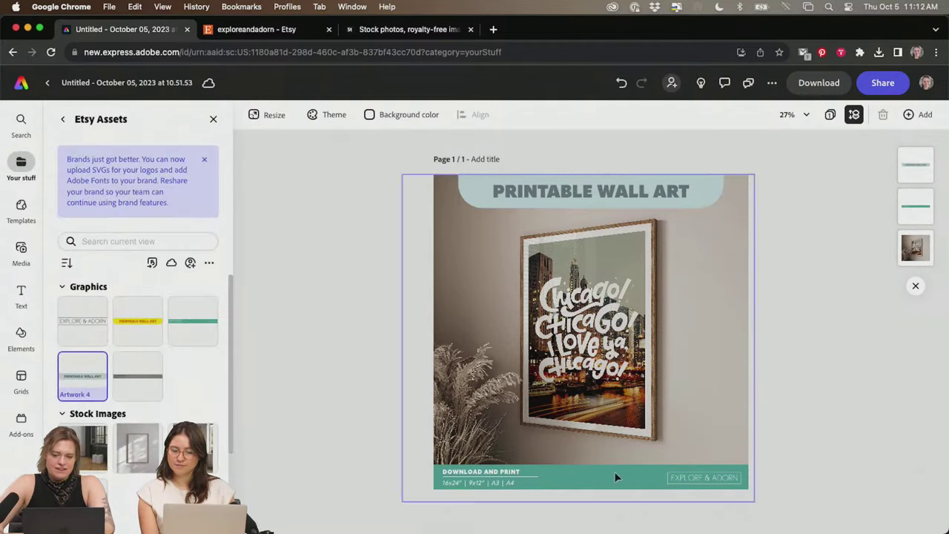
- Replace the teal DOWNLOAD AND PRINT banner with the gray one from Etsy Assets, stretched across the bottom of the page
left_click(572, 480)
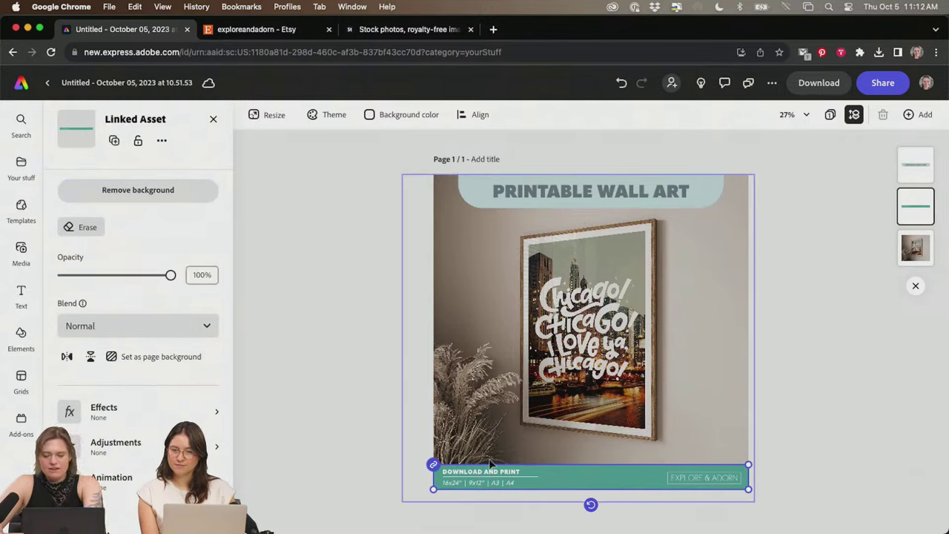
key("Delete")
left_click(138, 377)
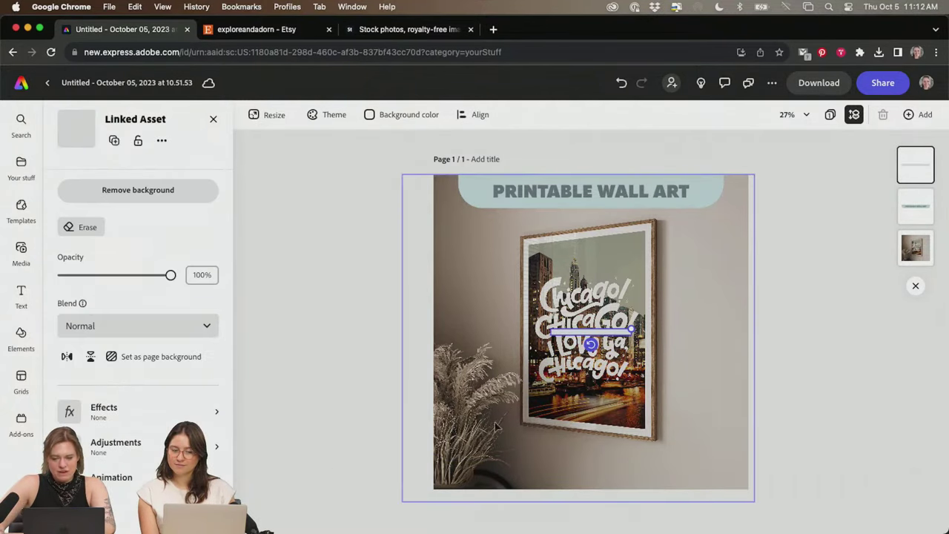
left_click_drag(615, 334, 748, 475)
left_click(807, 420)
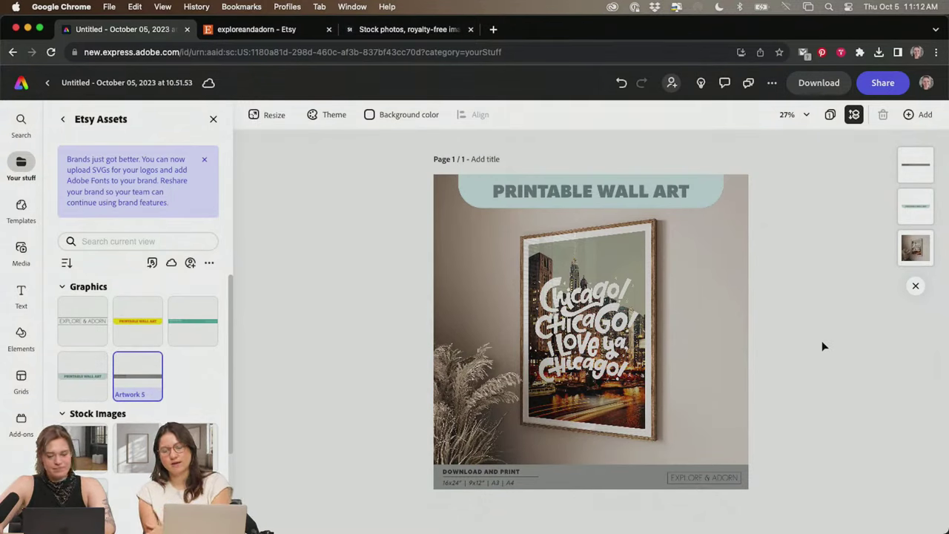
- Try enlarging and repositioning the framed Chicago mockup photo behind the banners, and undo the changes
left_click(671, 330)
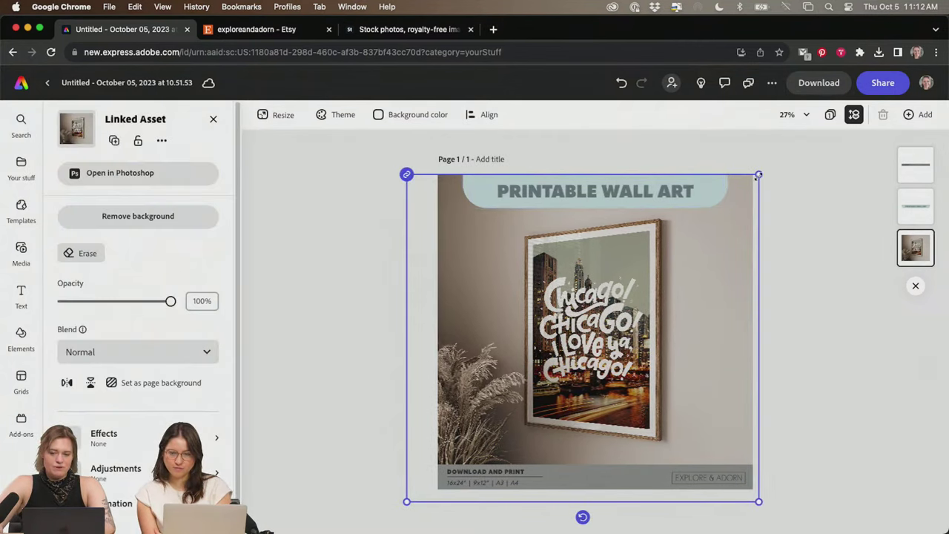
left_click_drag(758, 175, 841, 135)
left_click_drag(729, 279, 672, 331)
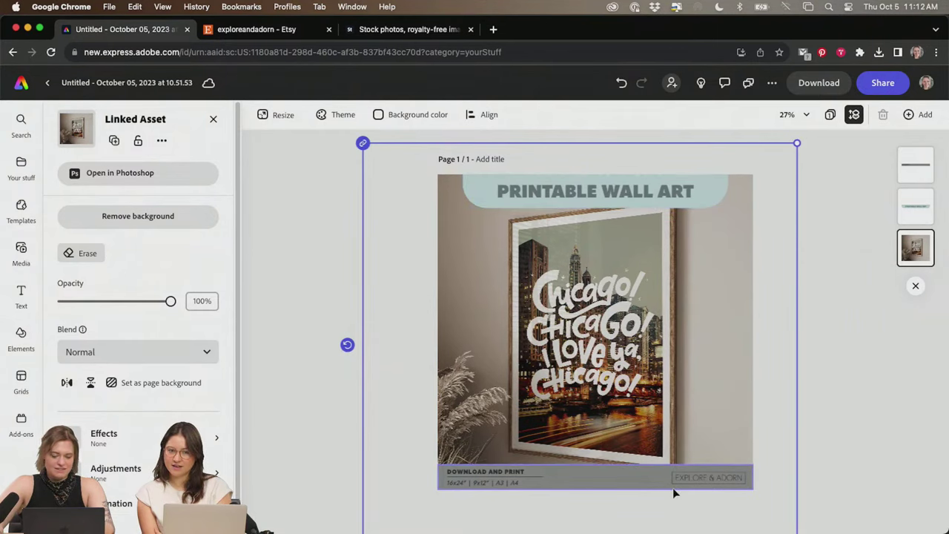
key("super+z")
key("super+z")
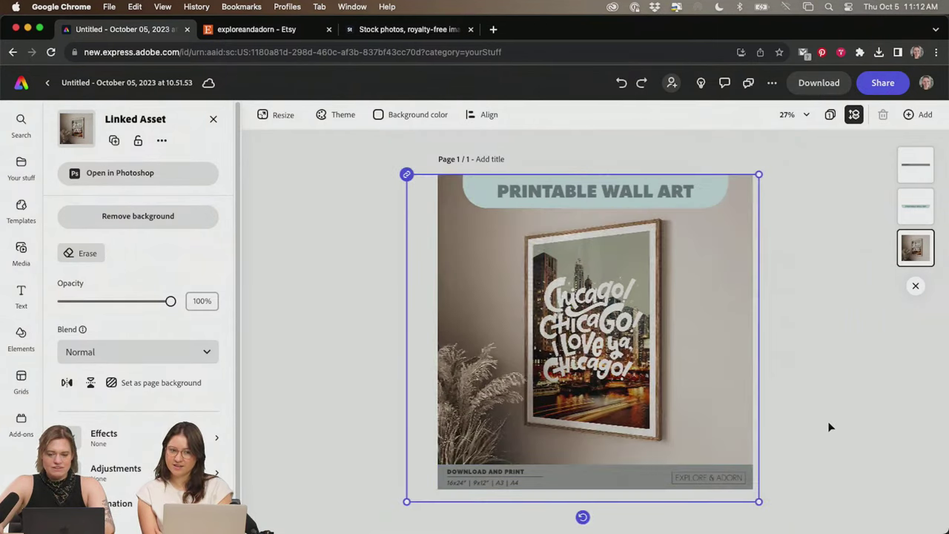
key("super+z")
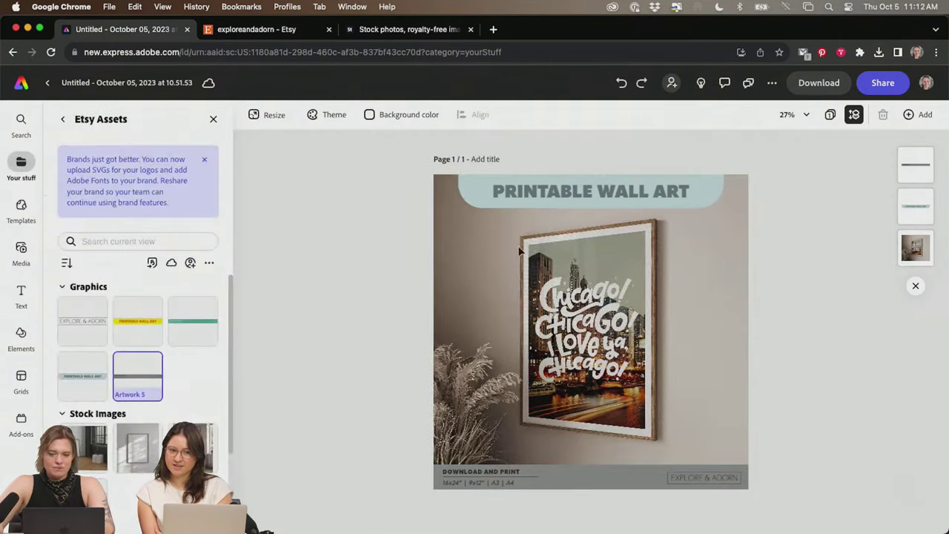
- Look over the DARK & MOODY prints in the Etsy shop and check the design's download format options
left_click(251, 35)
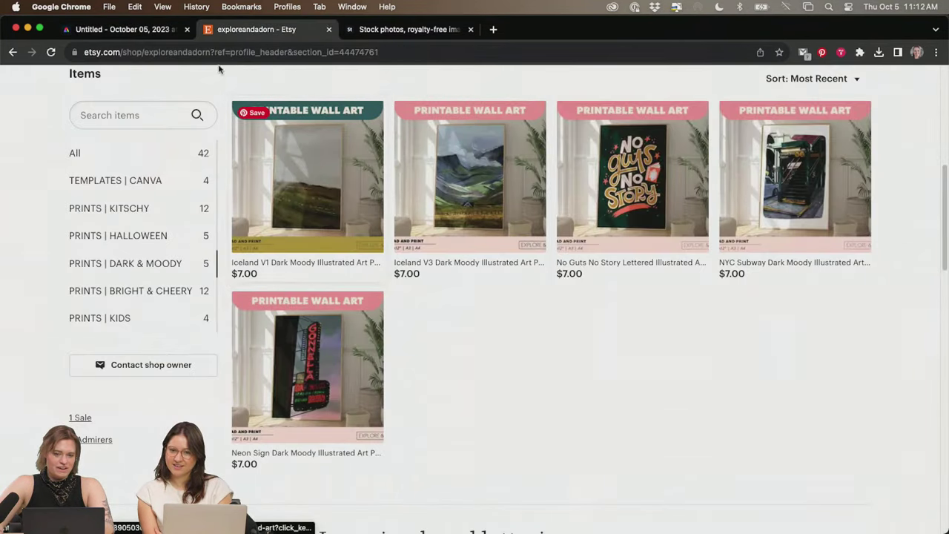
left_click(123, 28)
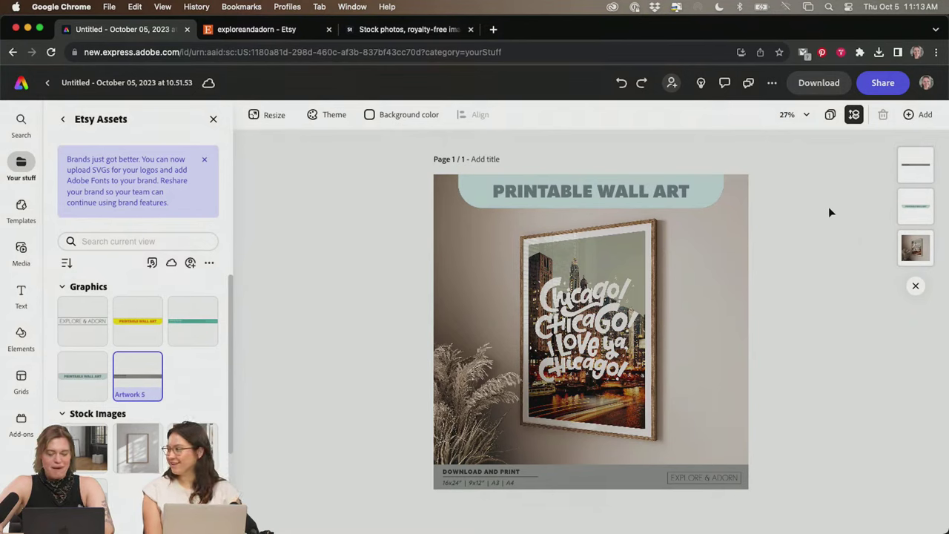
left_click(832, 88)
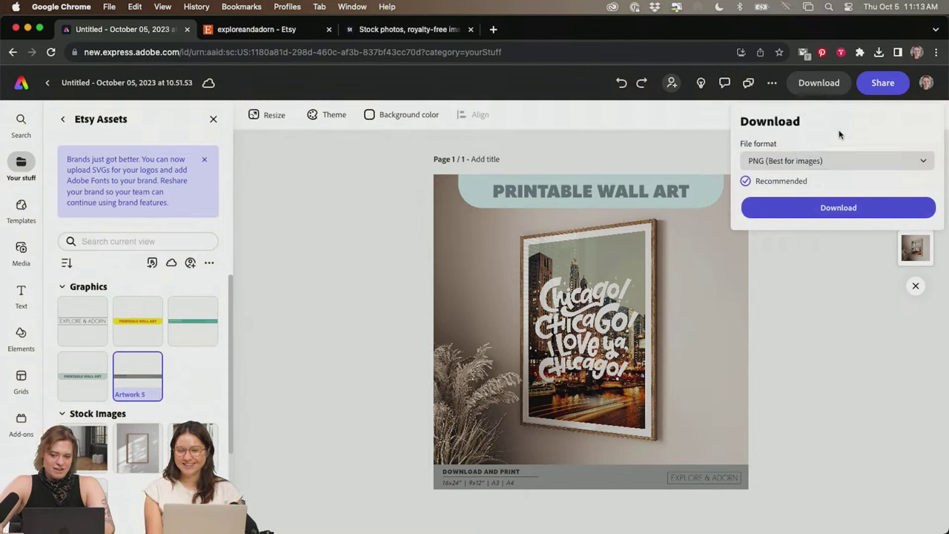
left_click(807, 308)
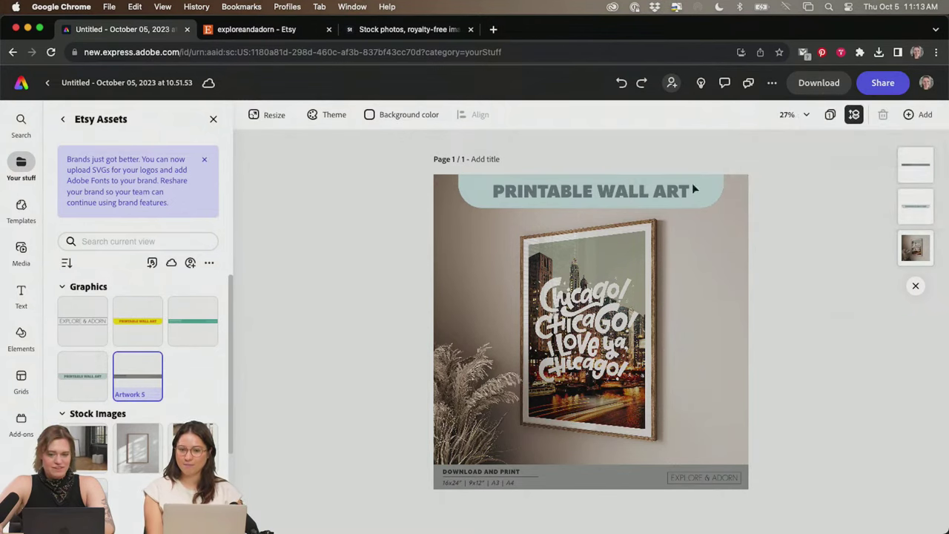
- Title the page "ChicagoChicago"
left_click(495, 160)
type("Chic")
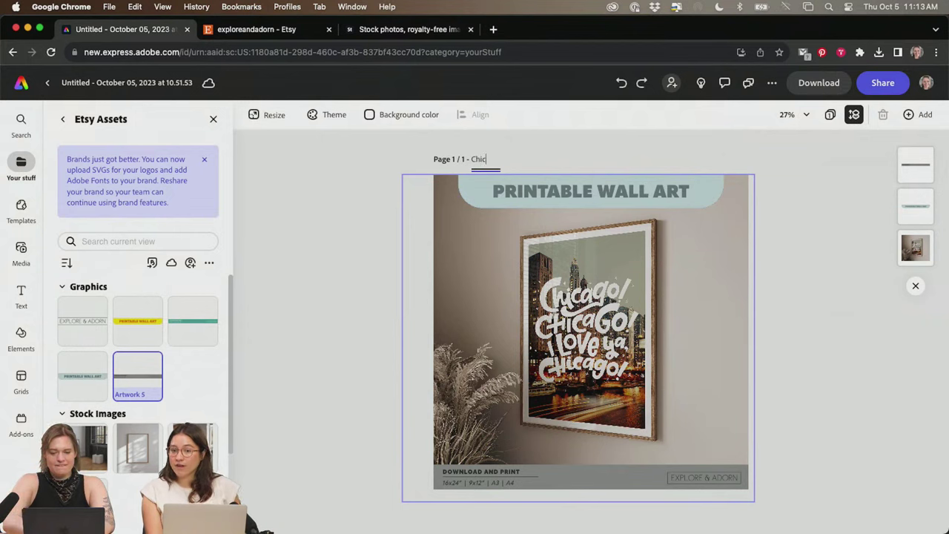
type("agoChicago")
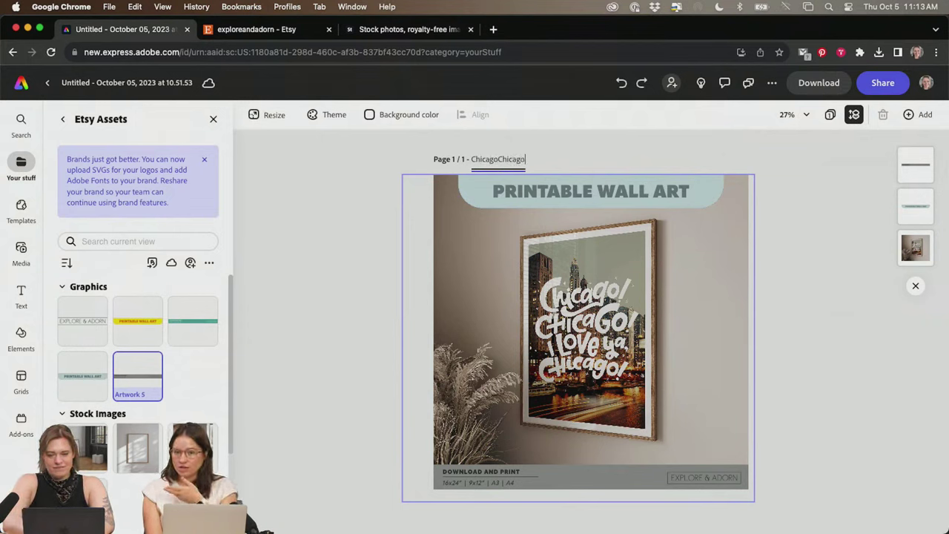
key("Return")
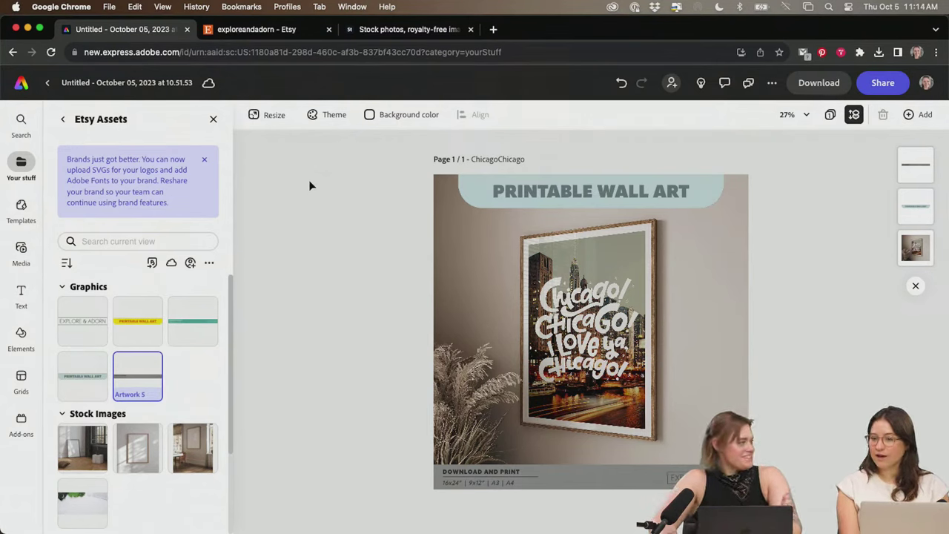
- Return to the exploreandadorn Etsy shop page and view the header banner with its framed prints
left_click(63, 120)
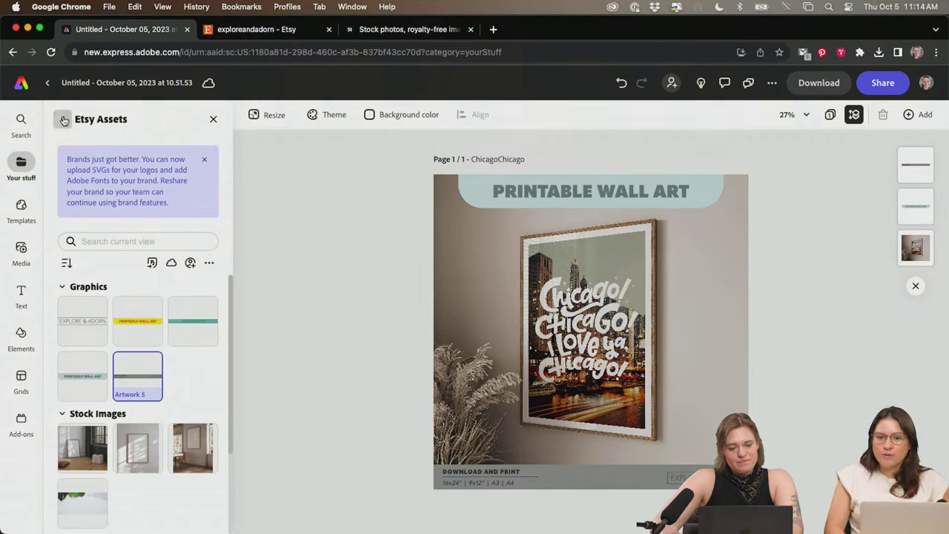
left_click(252, 29)
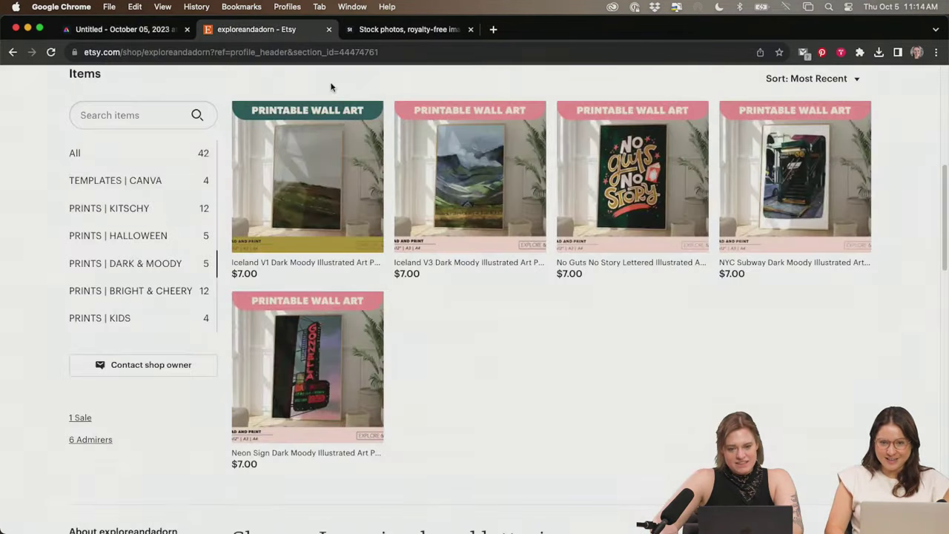
scroll(250, 124, "up", 10)
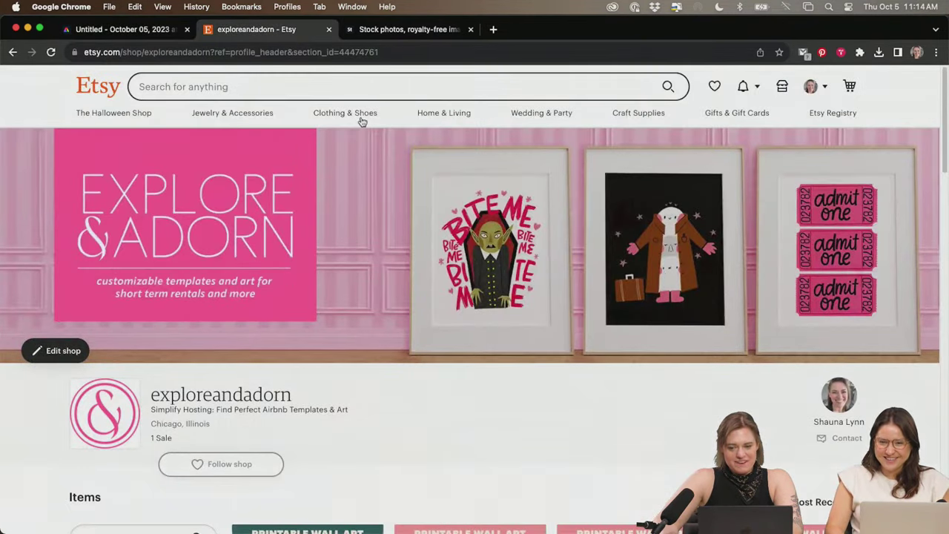
right_click(654, 263)
left_click(534, 403)
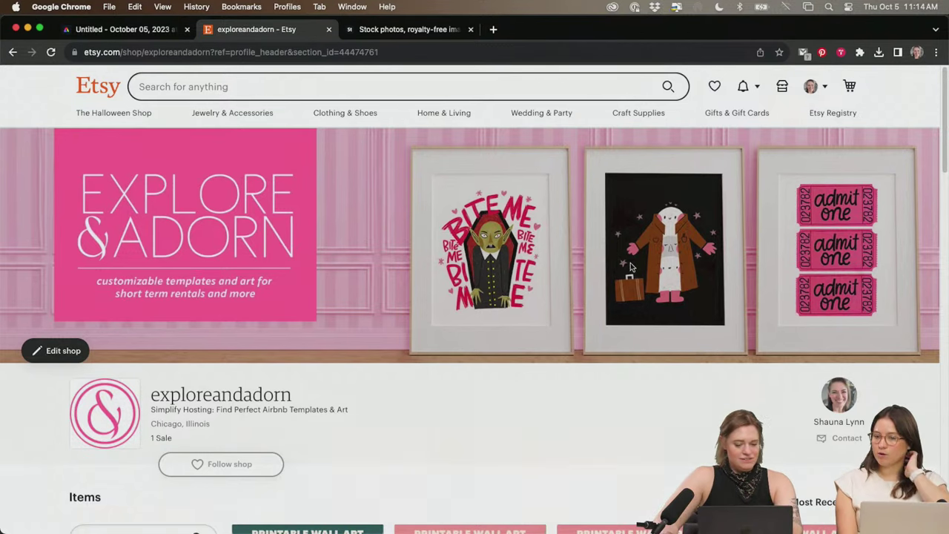
- Switch back to Adobe Express and rename the Chicago design file as Etsy Listing Image
left_click(110, 31)
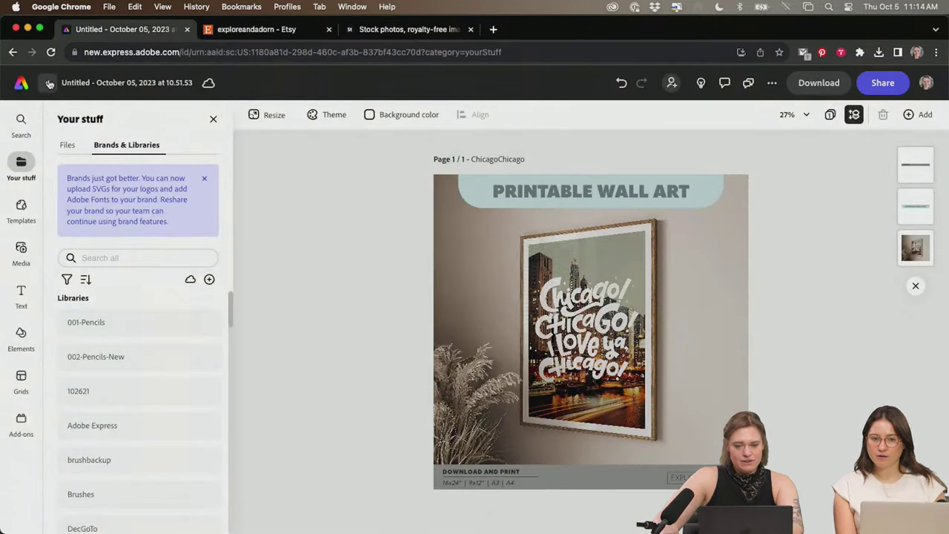
left_click(111, 82)
type("E")
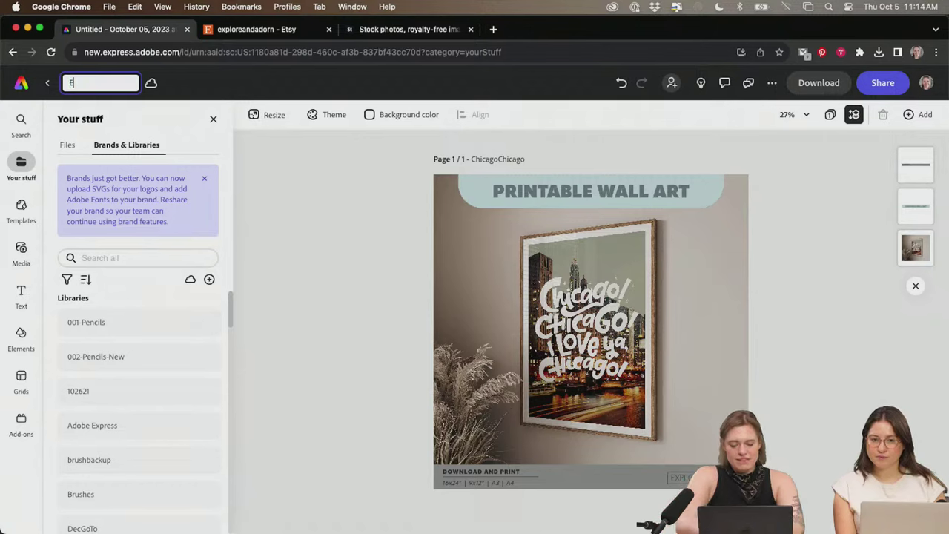
type("tsy Listing Ima")
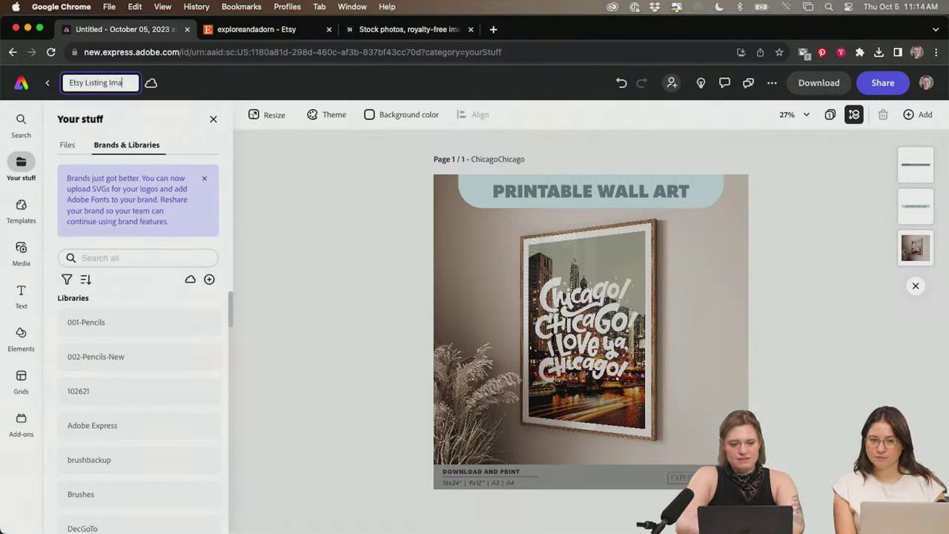
type("g")
key("Escape")
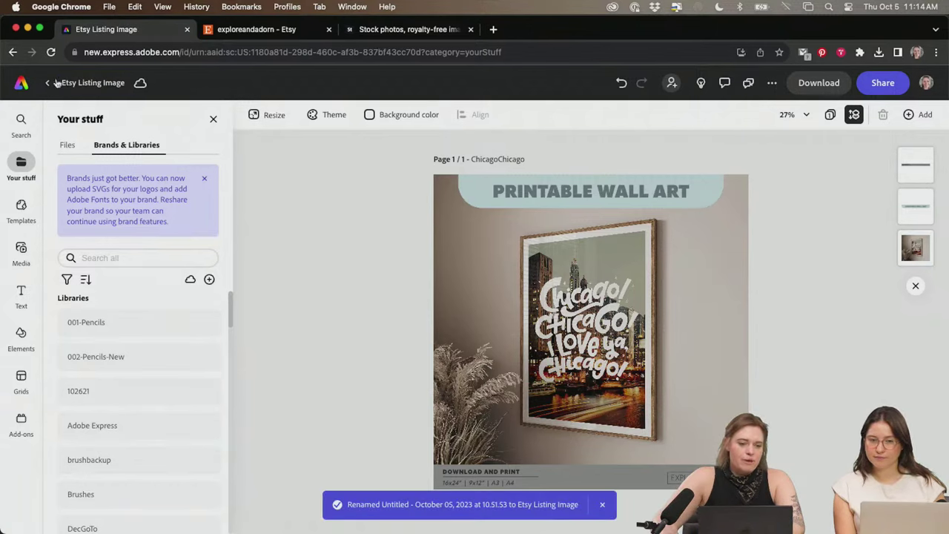
- Leave the listing image design and create a blank Etsy shop banner design from the SESSION 01 folder
left_click(55, 82)
left_click(511, 339)
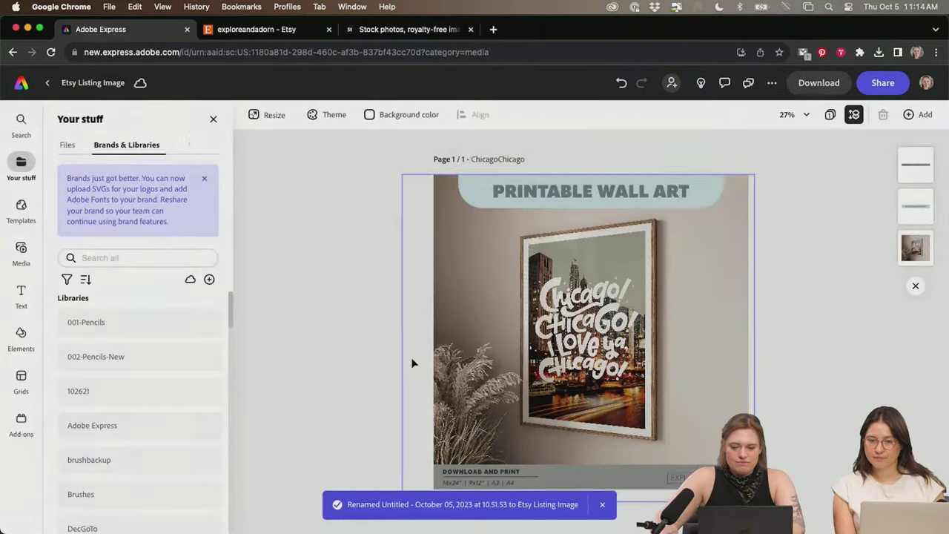
left_click(48, 83)
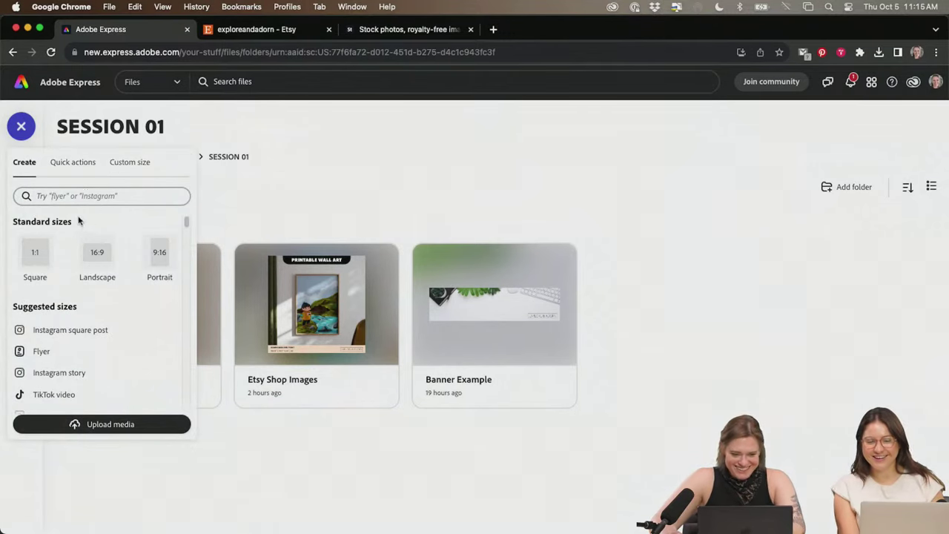
left_click(96, 197)
type("t")
key("BackSpace")
type("etsy")
left_click(77, 225)
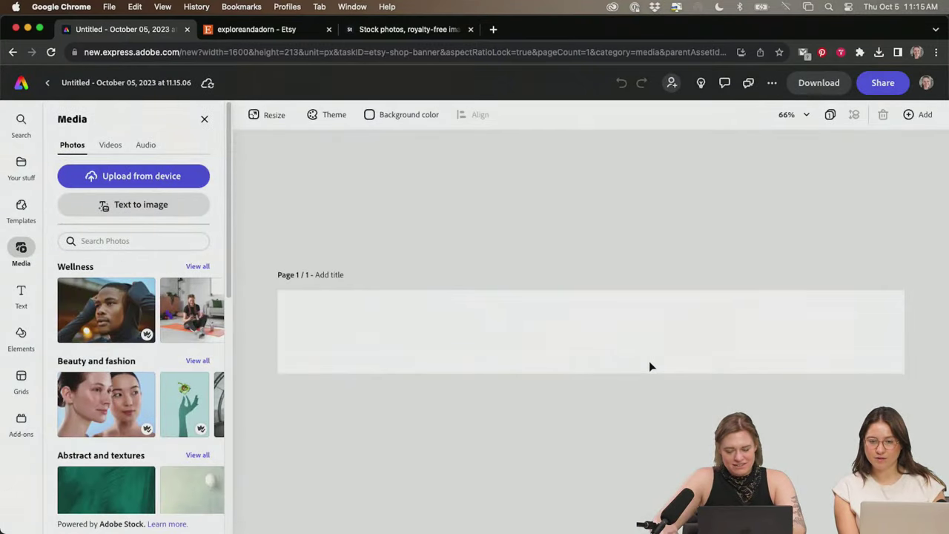
- Resize the blank design to the Etsy shop cover preset, 1600 x 400 px, and compare it with the Etsy shop's header
left_click(241, 33)
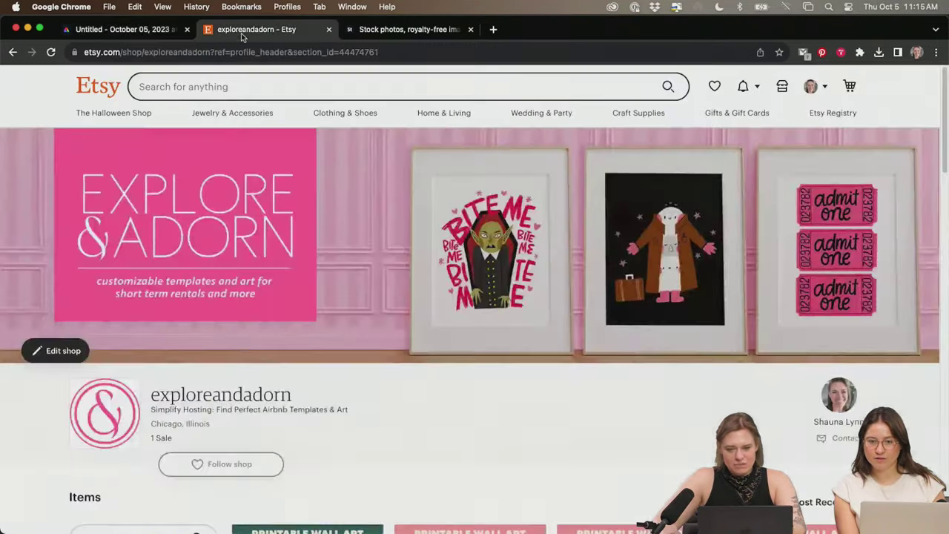
left_click(141, 29)
left_click(267, 114)
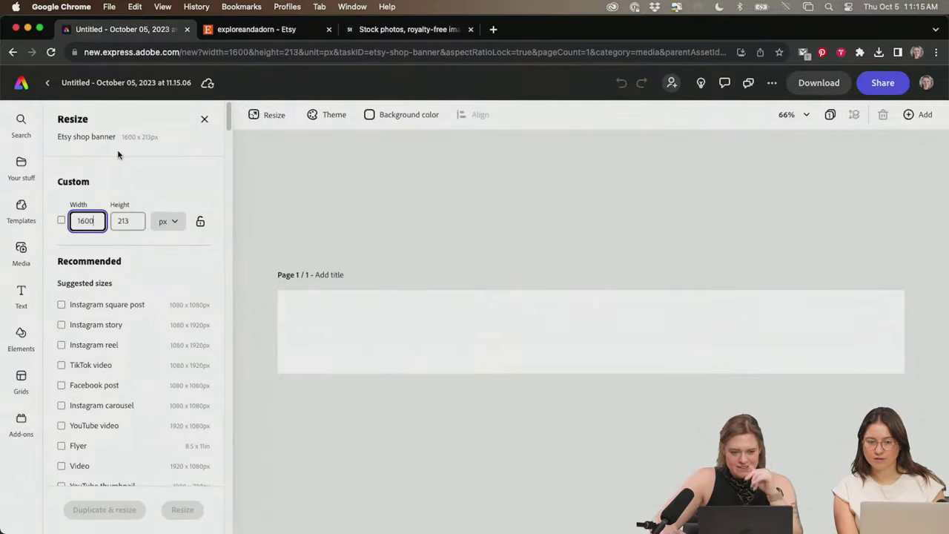
scroll(123, 404, "down", 10)
scroll(123, 404, "down", 15)
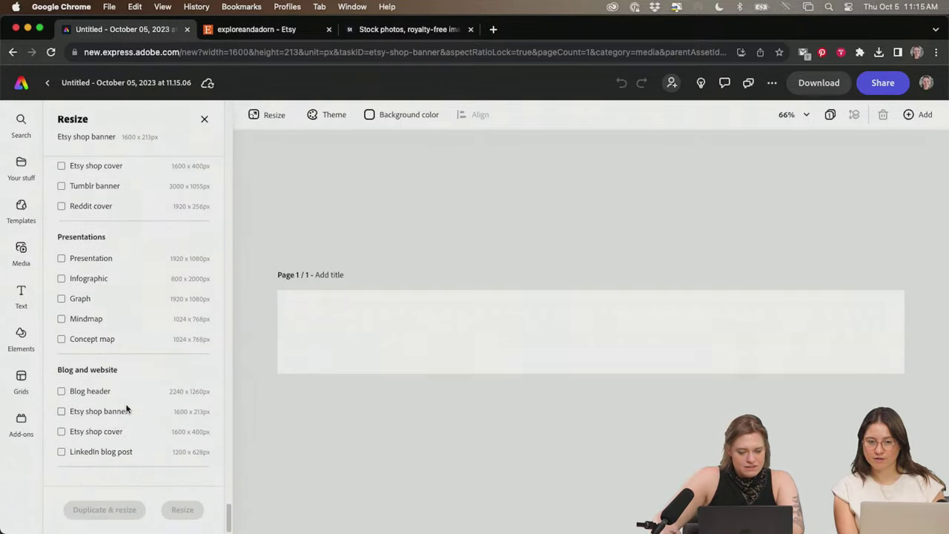
left_click(91, 433)
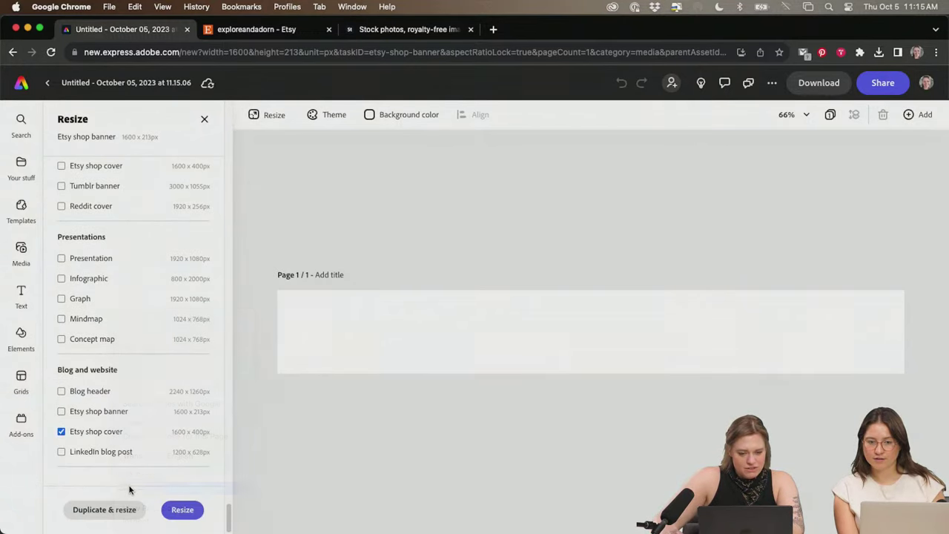
left_click(169, 509)
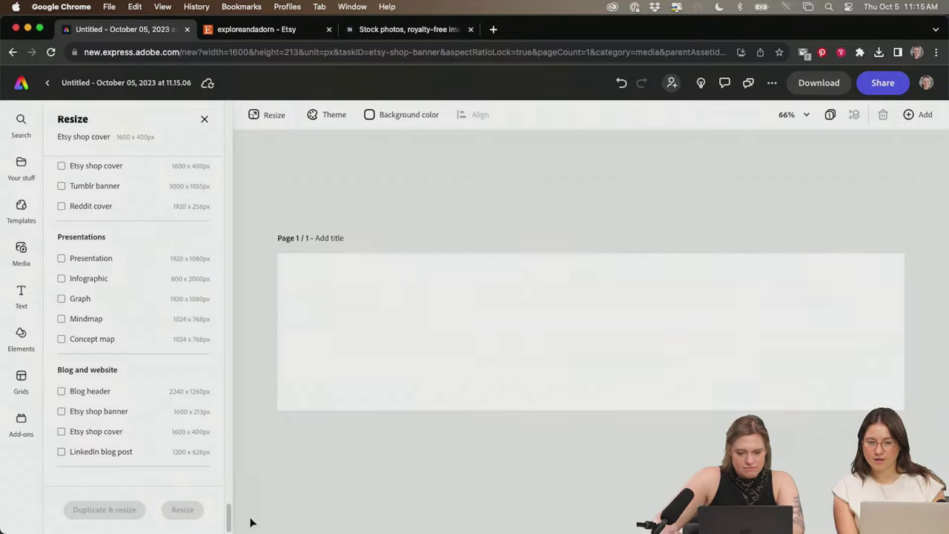
left_click(293, 29)
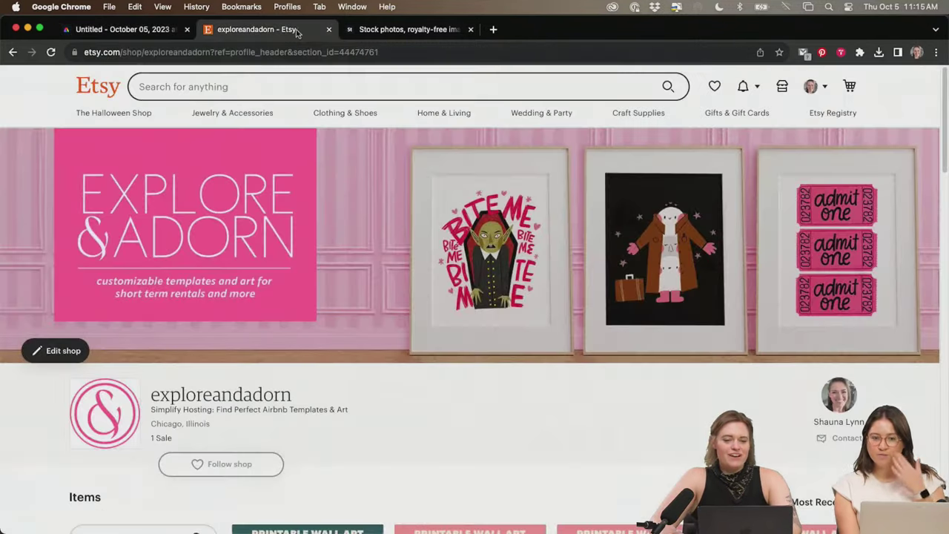
left_click(119, 29)
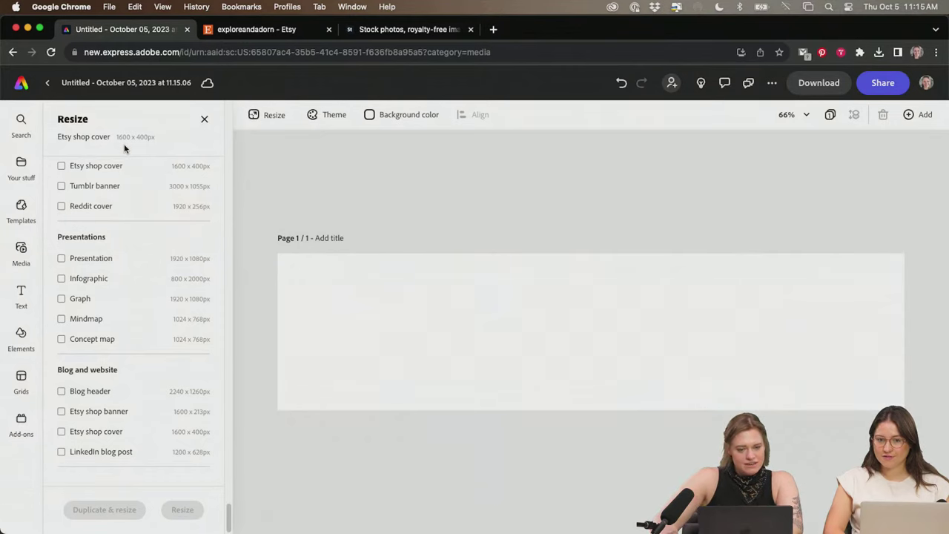
- Switch to Photoshop, create a blank document 1600 x 400 pixels at 350 pixels/inch, and collapse the document properties
key("super+Tab")
key("super+Tab")
key("super+Tab")
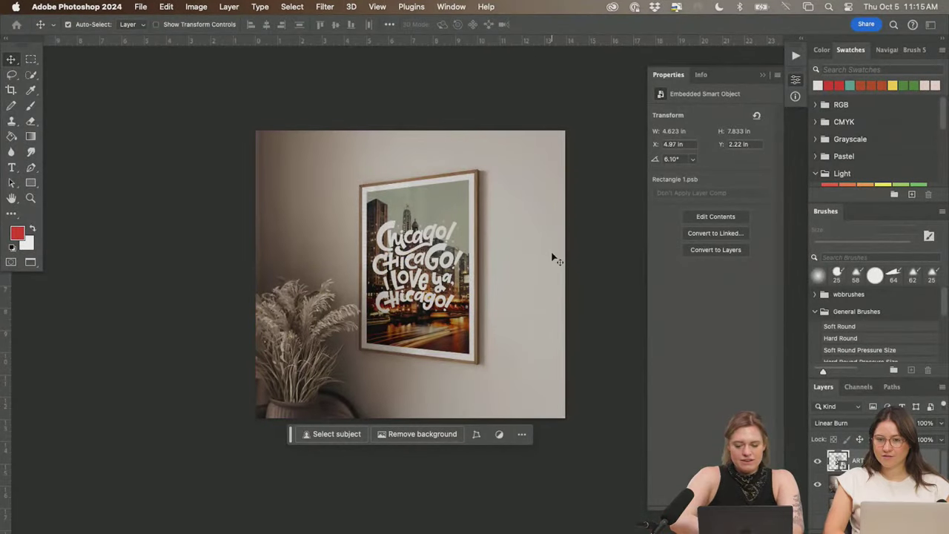
key("super+n")
left_click(688, 167)
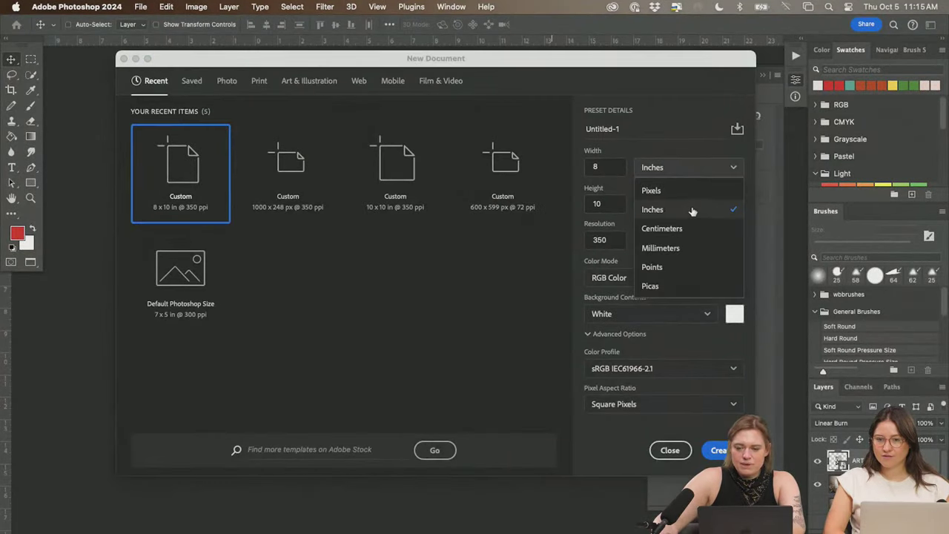
left_click(650, 189)
double_click(618, 167)
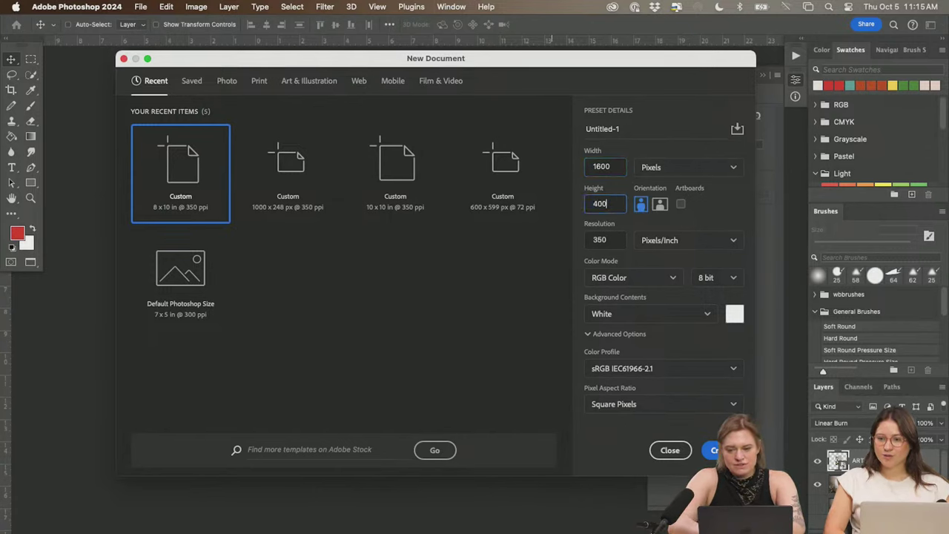
type("400")
key("shift+Tab")
left_click(604, 239)
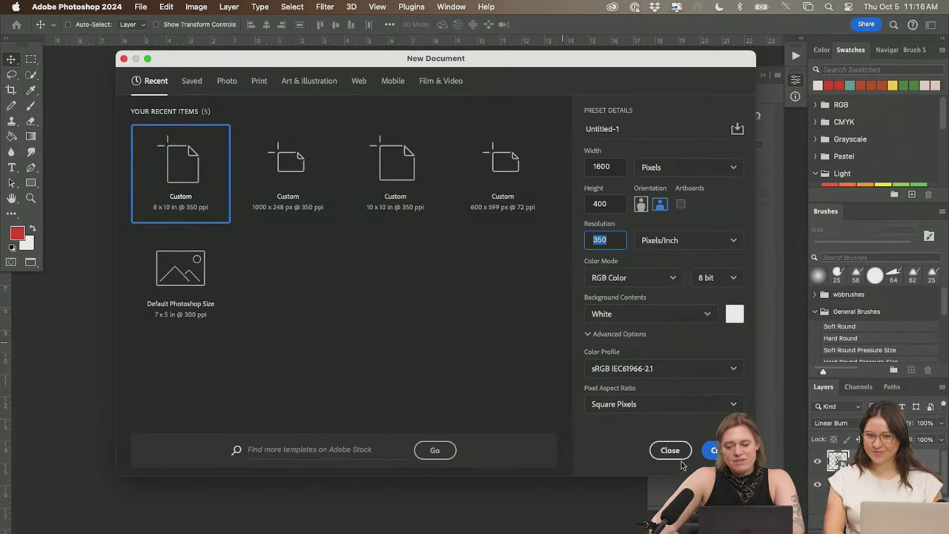
key("Return")
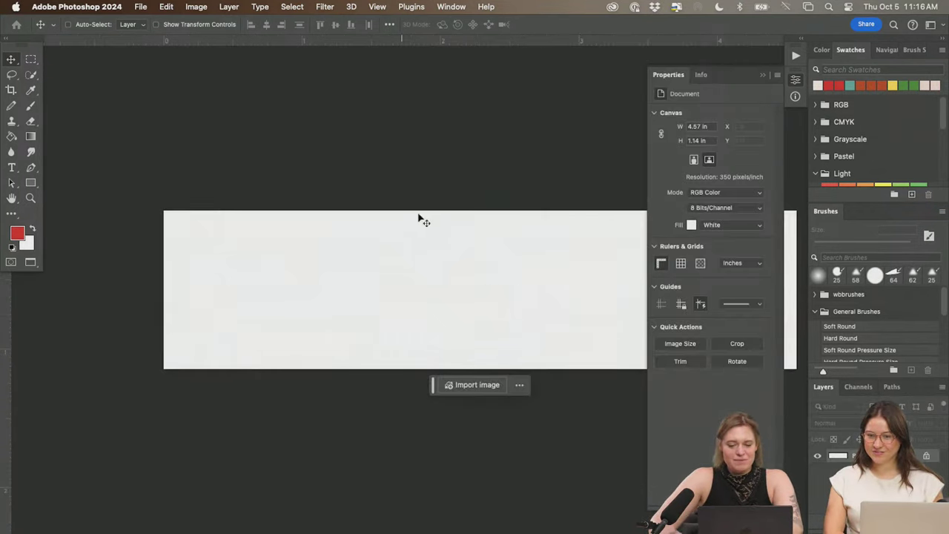
left_click(796, 79)
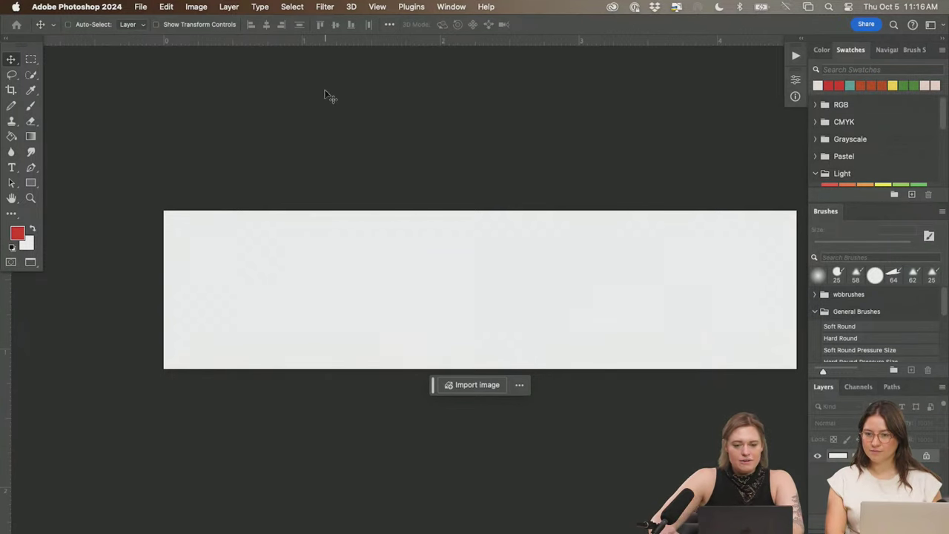
- Switch to Adobe Stock in Chrome, remove the Series filter and search for "three blank frames"
key("super+Tab")
key("super+Tab")
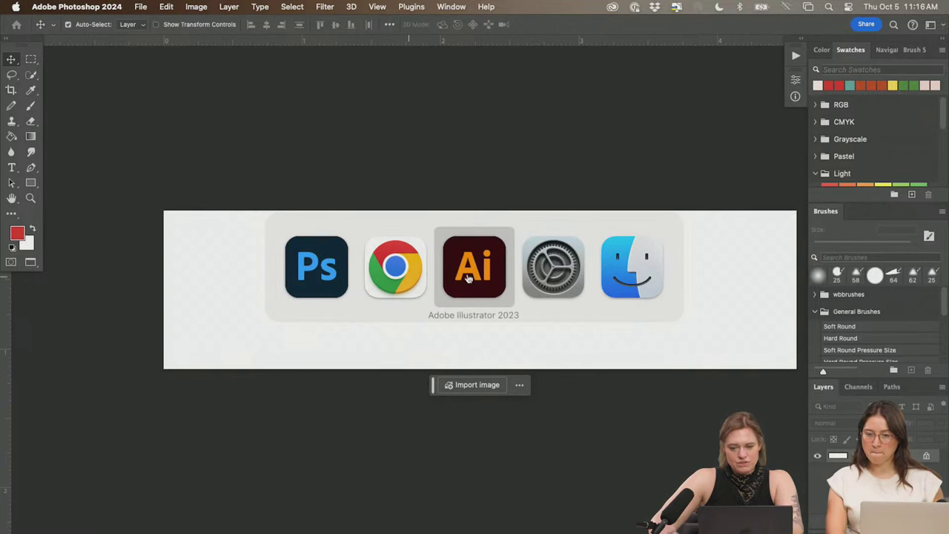
key("super+Tab")
left_click(410, 29)
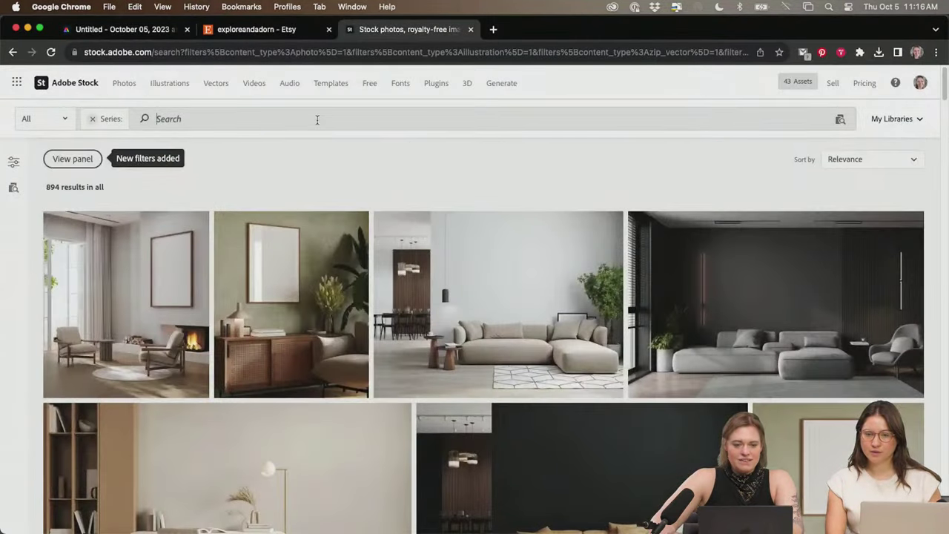
left_click(317, 120)
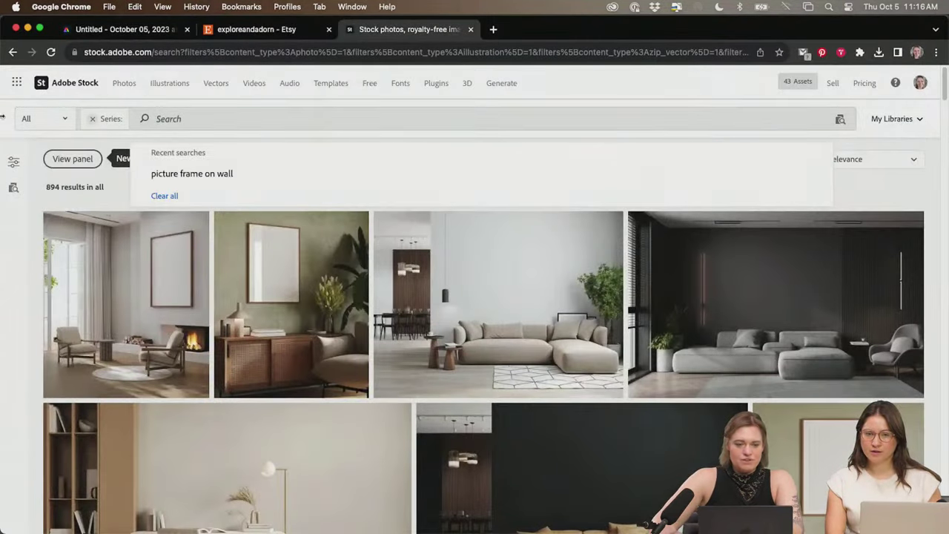
left_click(93, 119)
type("framesthree mf")
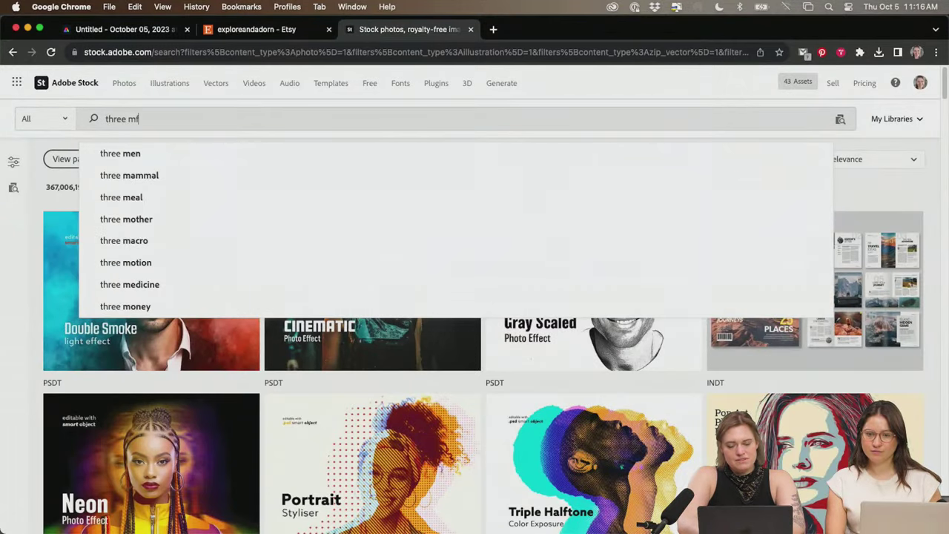
key("BackSpace")
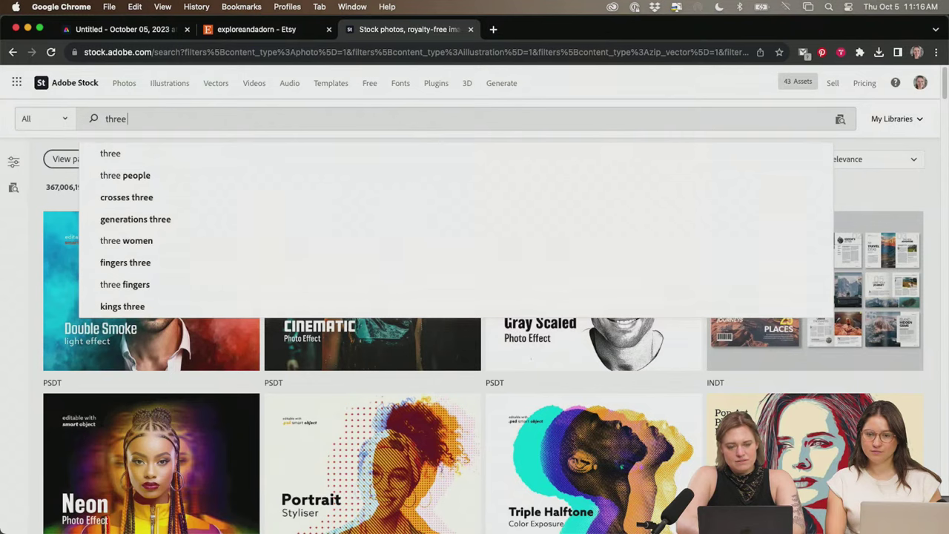
type("blank")
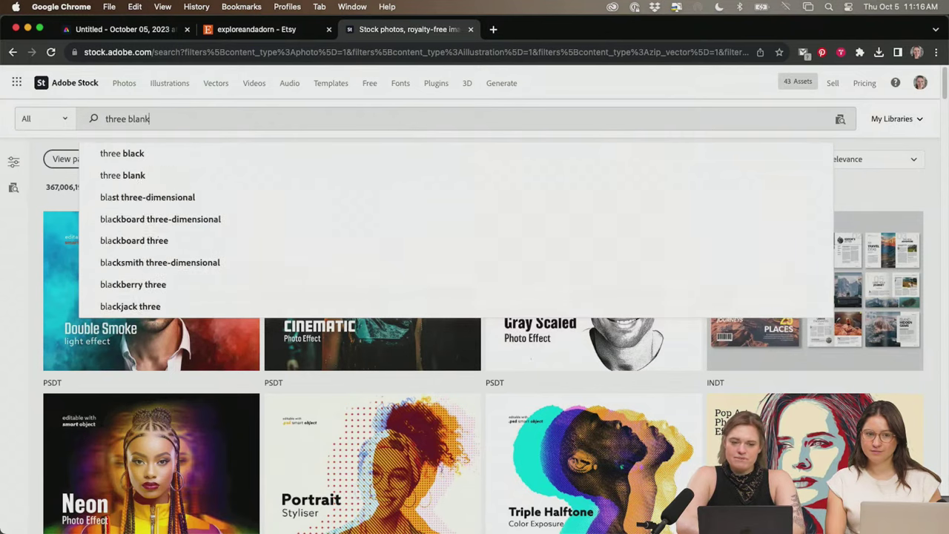
type(" f")
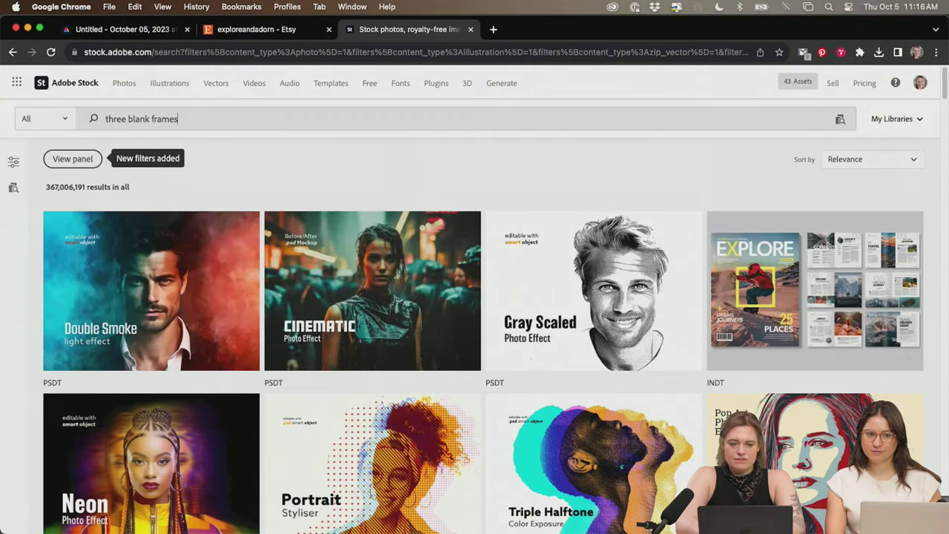
type("rames")
key("Return")
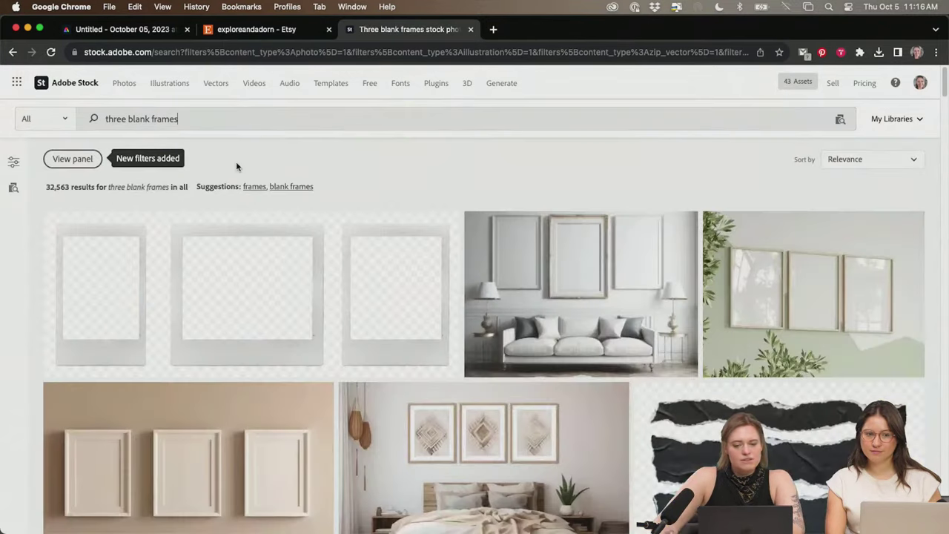
- Browse the three-frame stock results and inspect the details of the wooden-frame mockup hanging above a white sofa
scroll(564, 186, "down", 2)
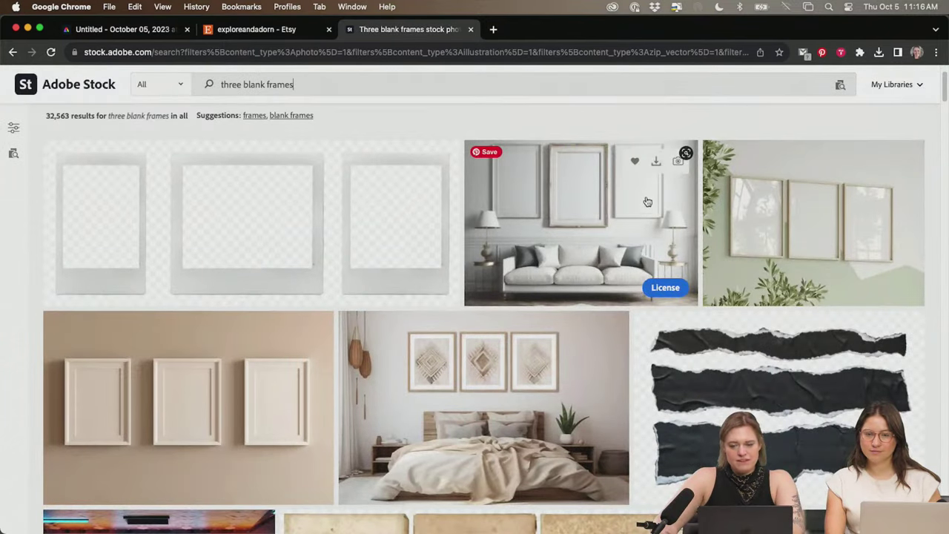
scroll(869, 222, "down", 5)
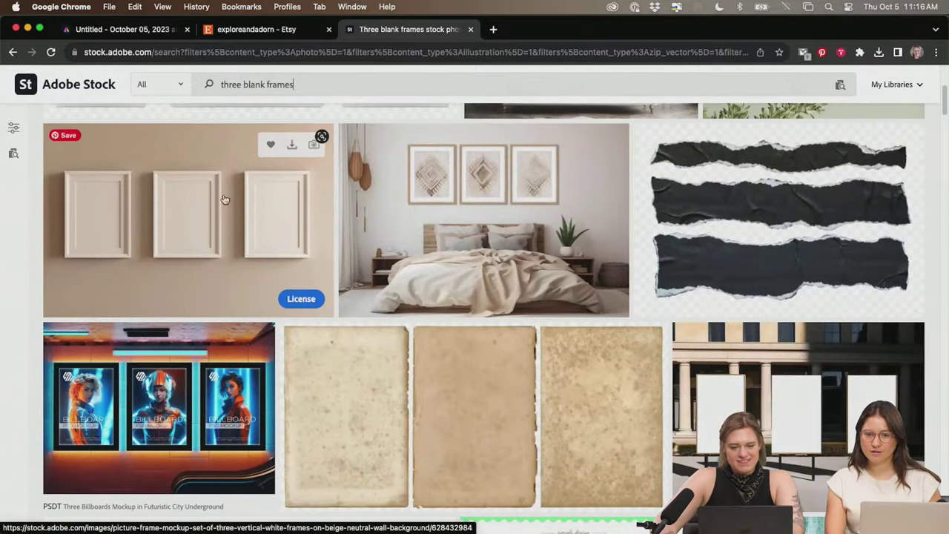
scroll(667, 237, "down", 6)
scroll(674, 247, "down", 5)
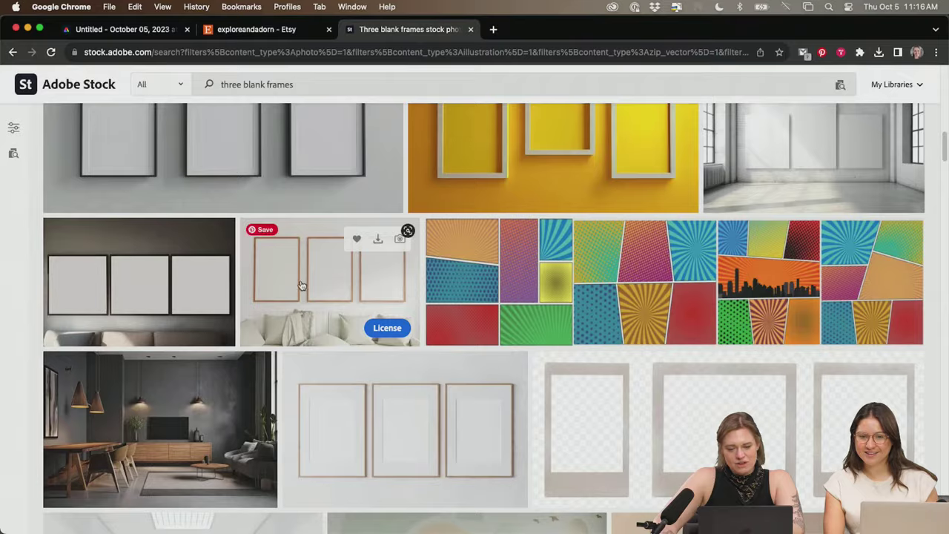
scroll(376, 323, "down", 4)
left_click(379, 310)
scroll(512, 381, "down", 2)
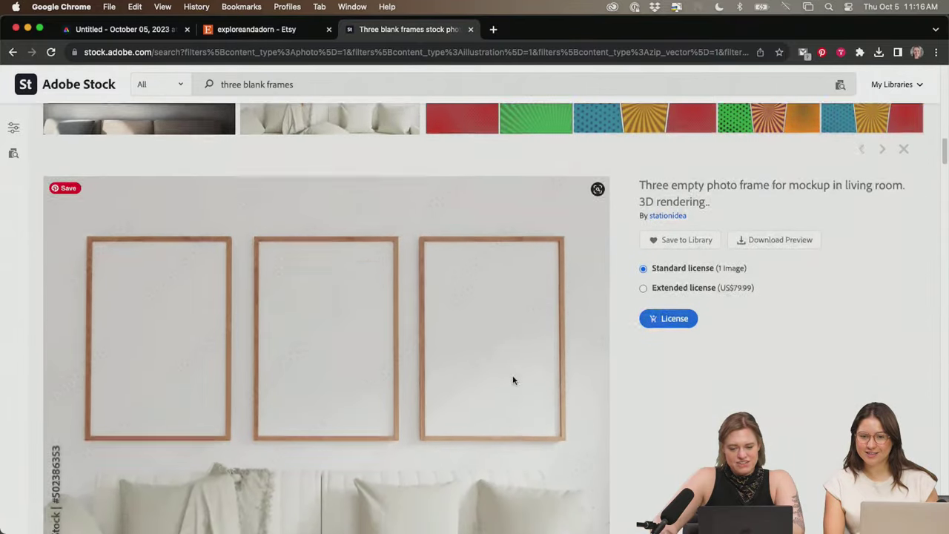
scroll(530, 372, "down", 1)
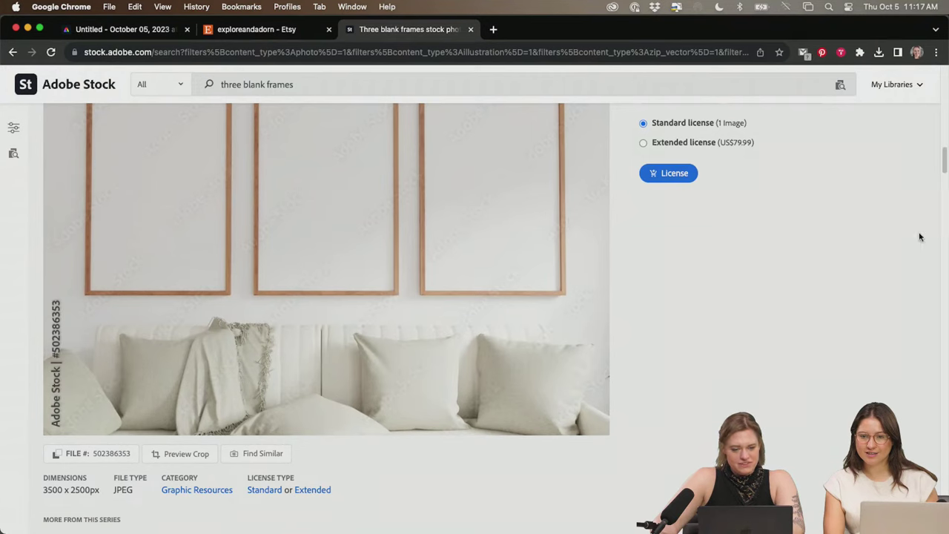
scroll(657, 293, "down", 5)
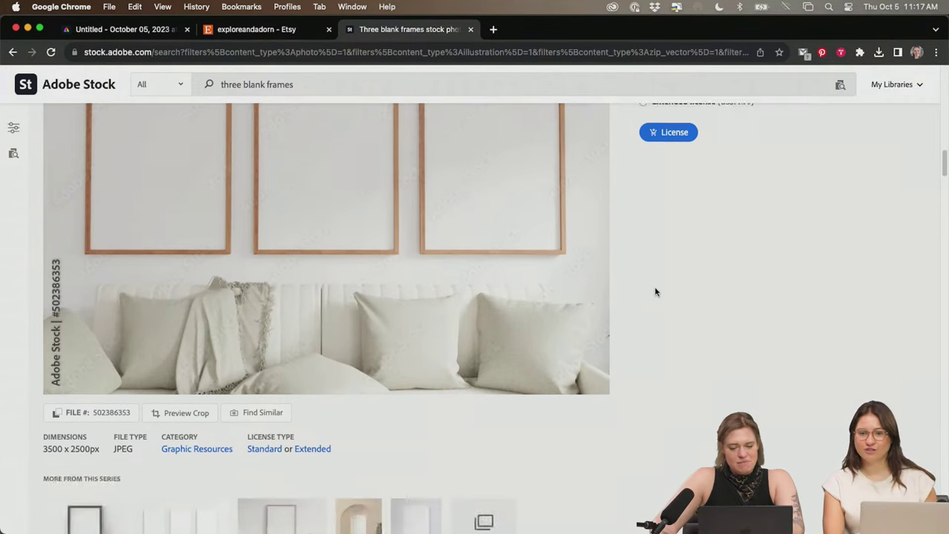
- Look through more of the three-frame results to compare room settings and frame layouts for the shop cover
scroll(687, 274, "down", 4)
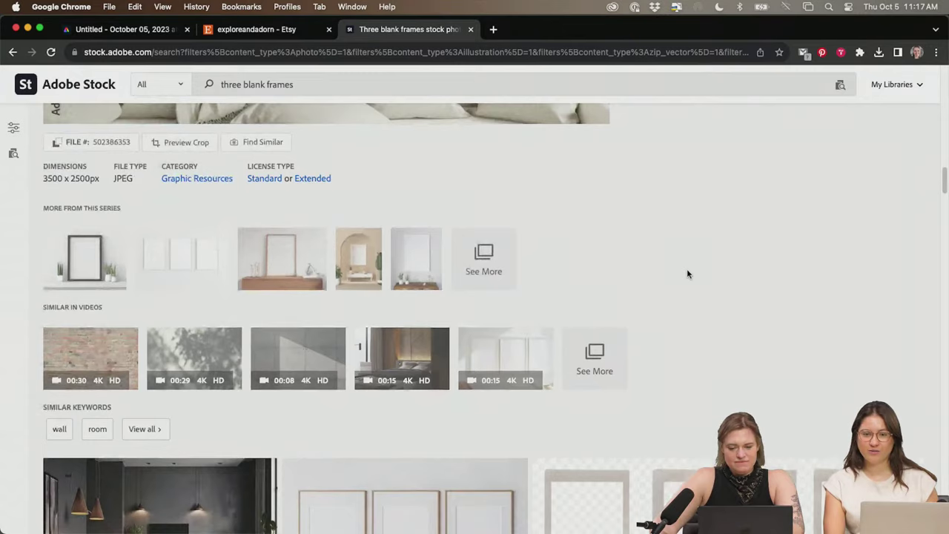
scroll(686, 274, "down", 8)
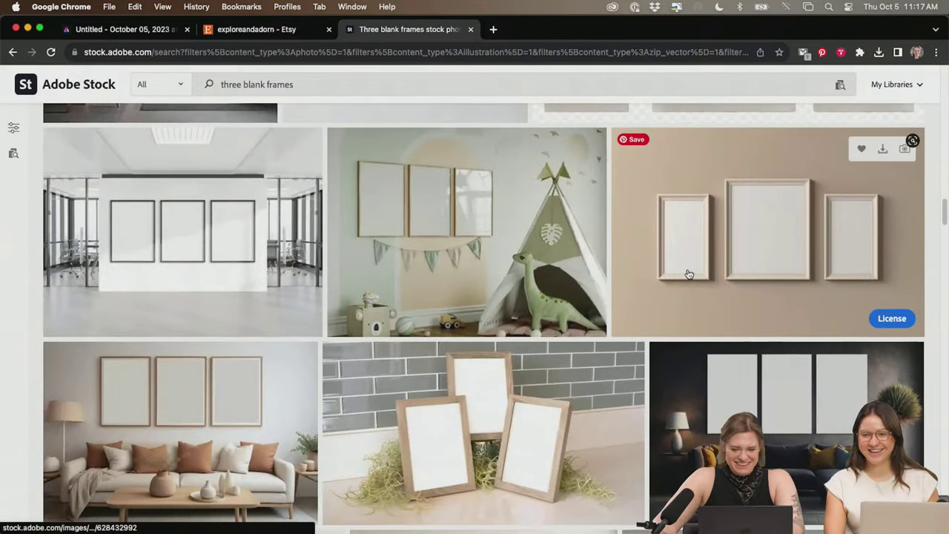
scroll(686, 275, "up", 1)
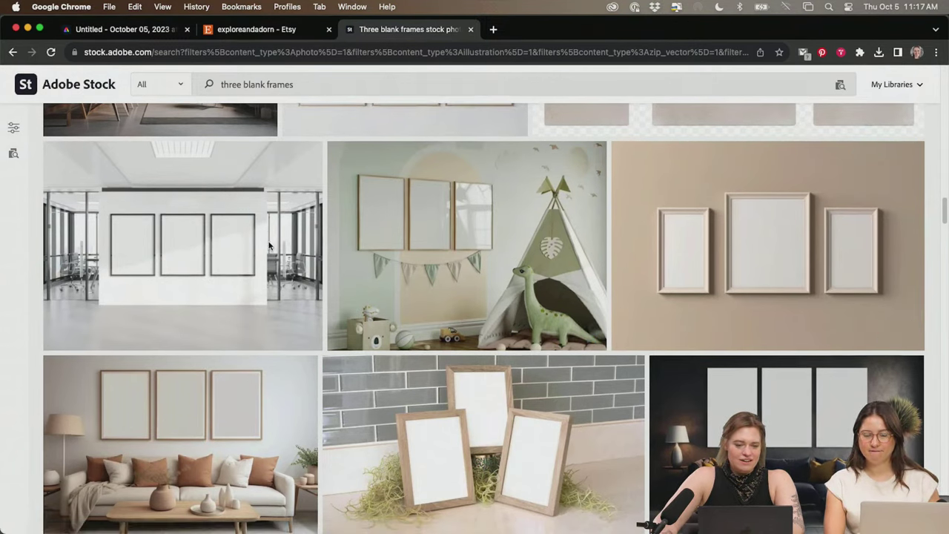
scroll(282, 239, "down", 5)
scroll(289, 278, "up", 3)
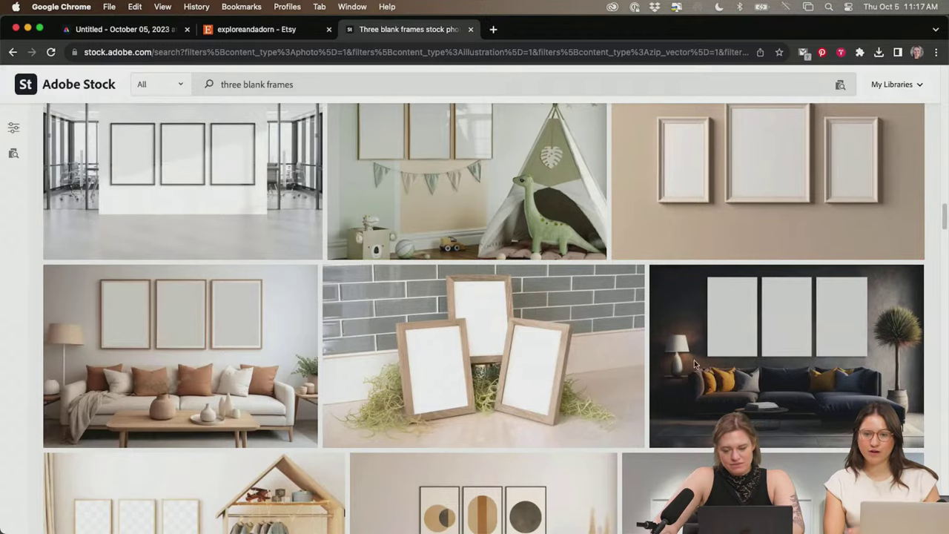
scroll(694, 360, "down", 4)
scroll(676, 313, "up", 1)
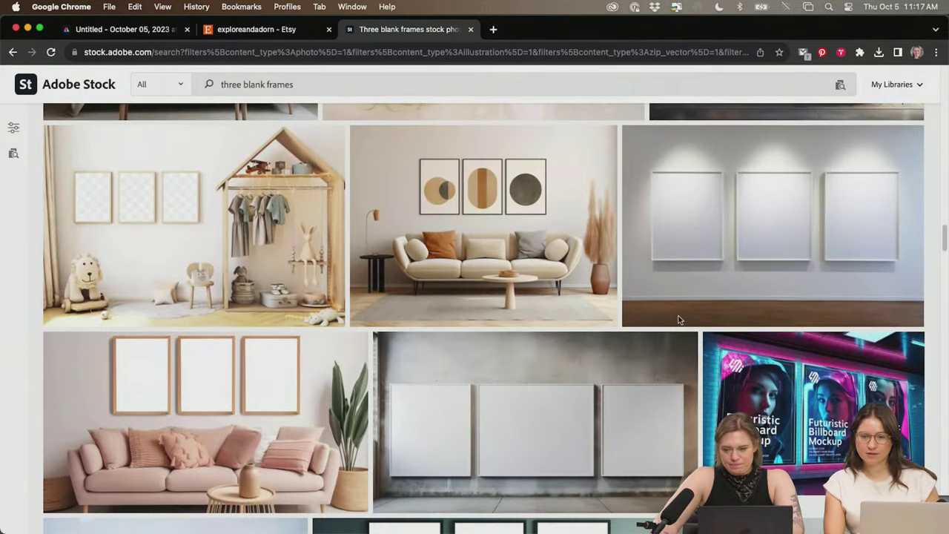
scroll(504, 323, "down", 5)
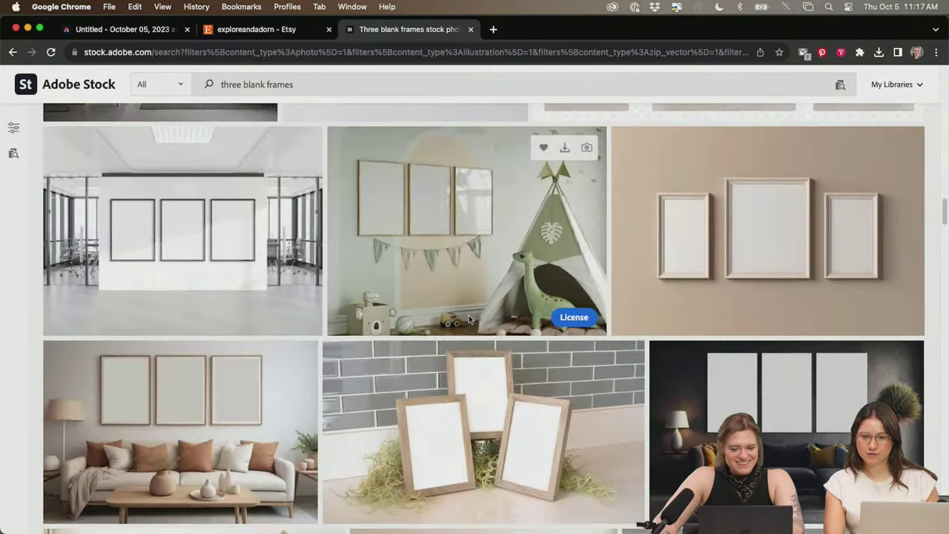
scroll(480, 321, "down", 2)
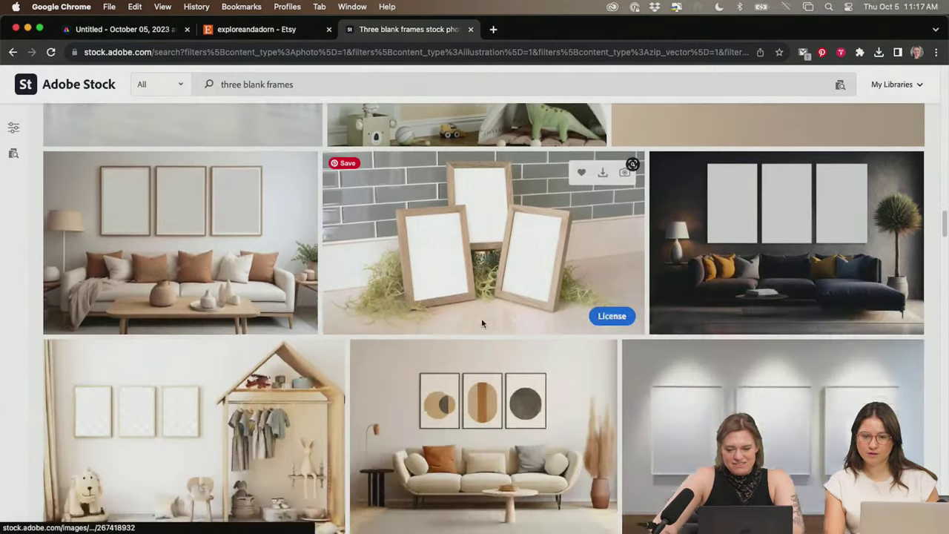
scroll(481, 318, "up", 4)
- Open the details of the green kids' room frame mockup with the dinosaur and teepee, and show its full series
left_click(472, 338)
scroll(616, 371, "down", 7)
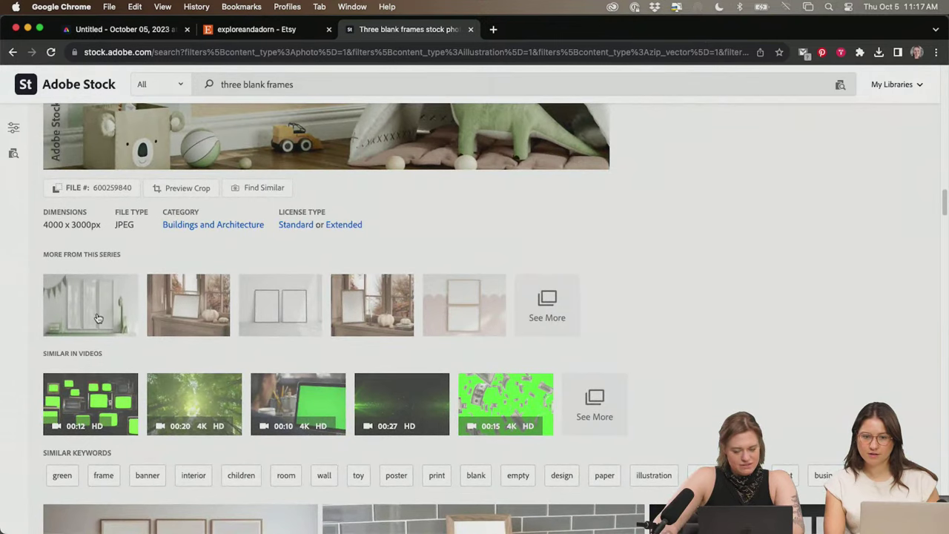
mouse_move(305, 312)
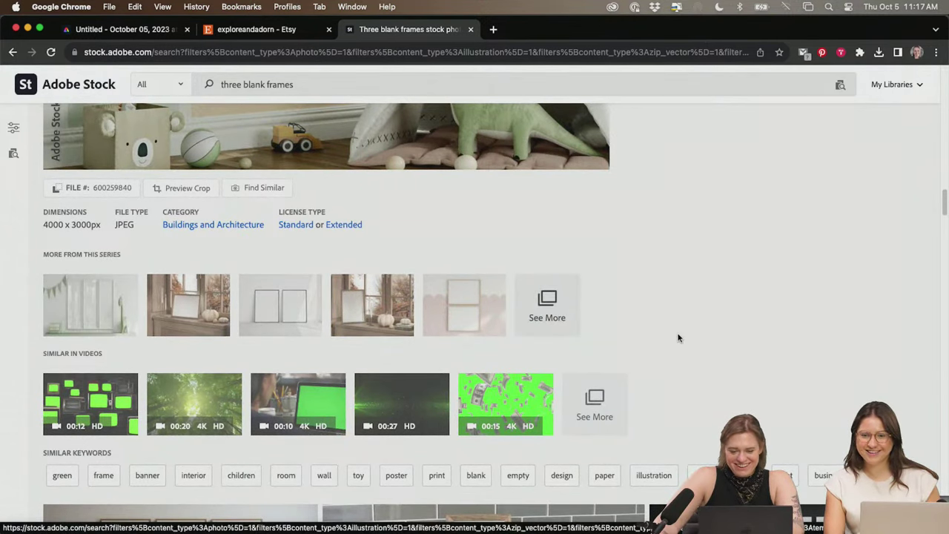
left_click(547, 304)
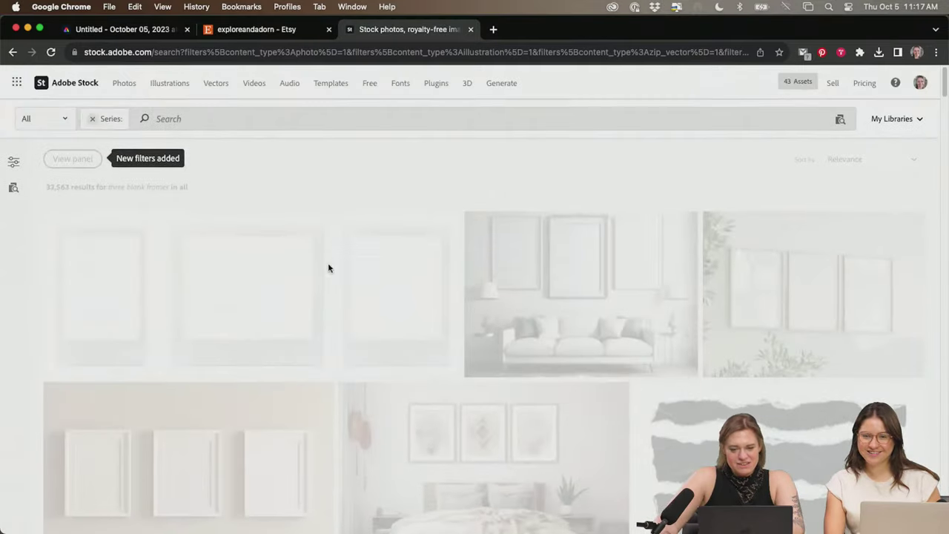
- Find the wide three-frame banner mockup with bunting and a green dinosaur in the series and save it to the Etsy Assets library
scroll(403, 287, "down", 10)
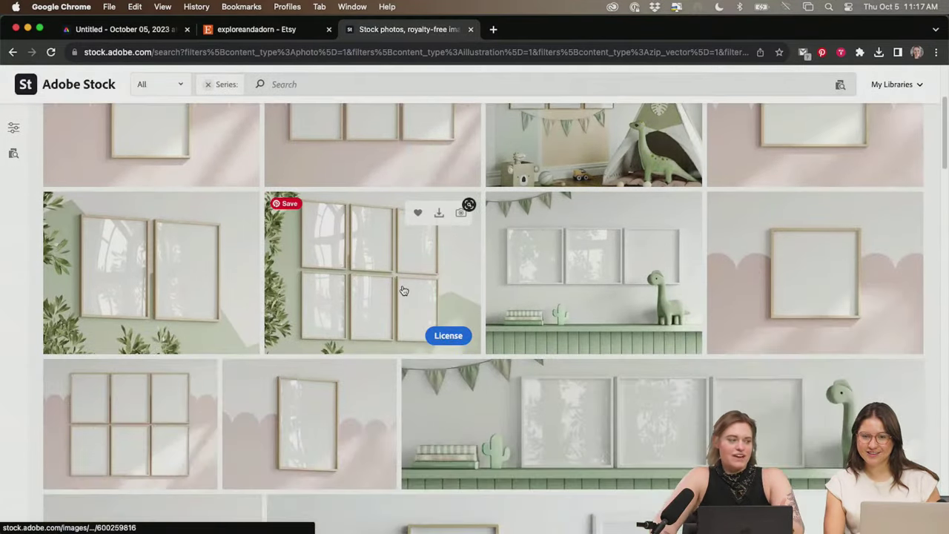
scroll(404, 290, "down", 4)
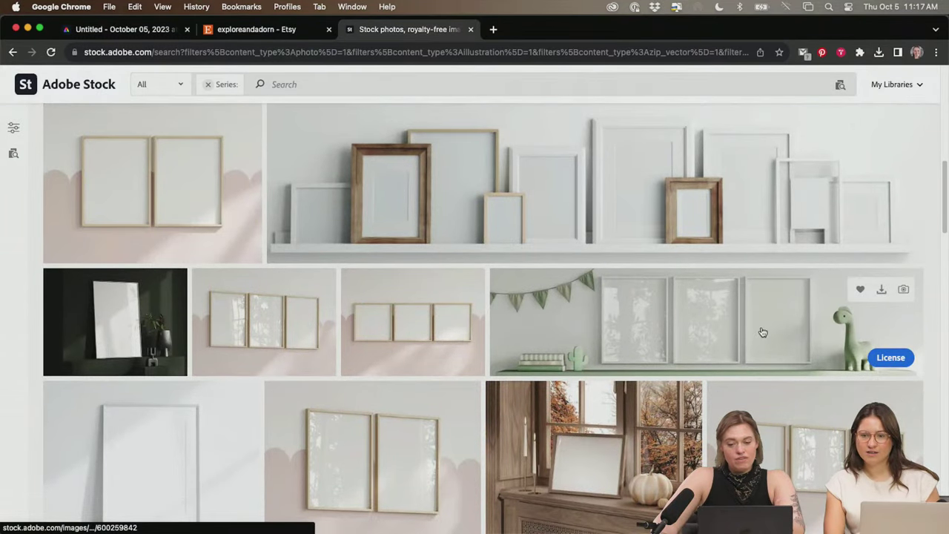
left_click(860, 289)
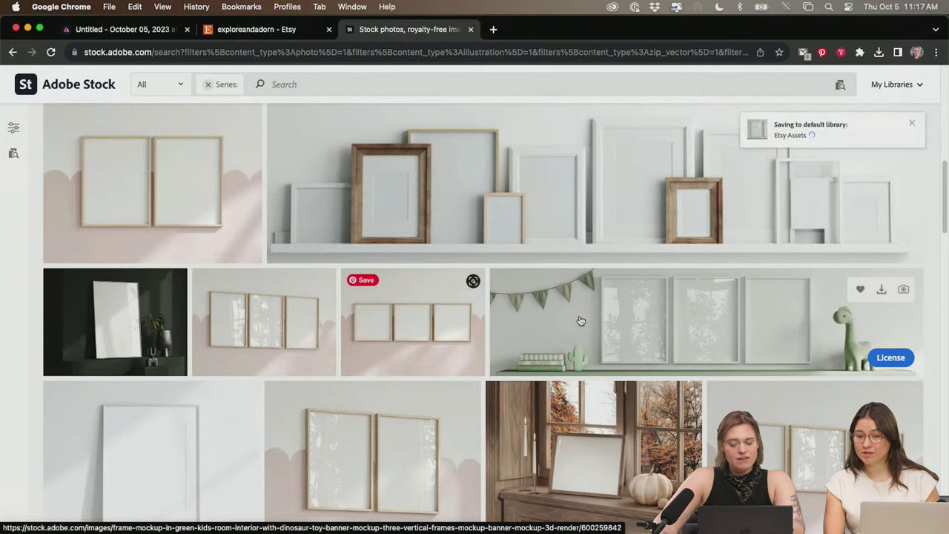
- Examine the rest of the frame mockup series for another wide layout with three frames
scroll(608, 307, "down", 1)
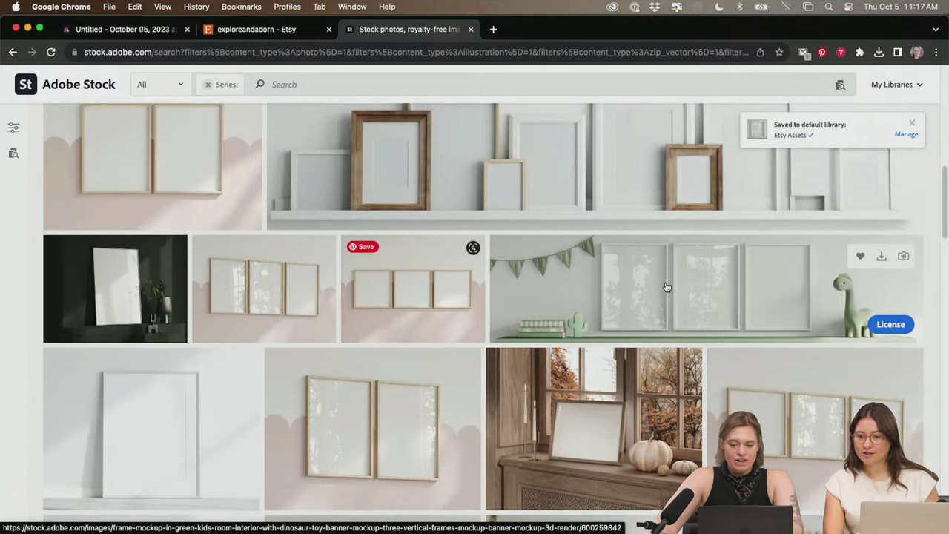
scroll(667, 274, "down", 5)
scroll(585, 299, "down", 10)
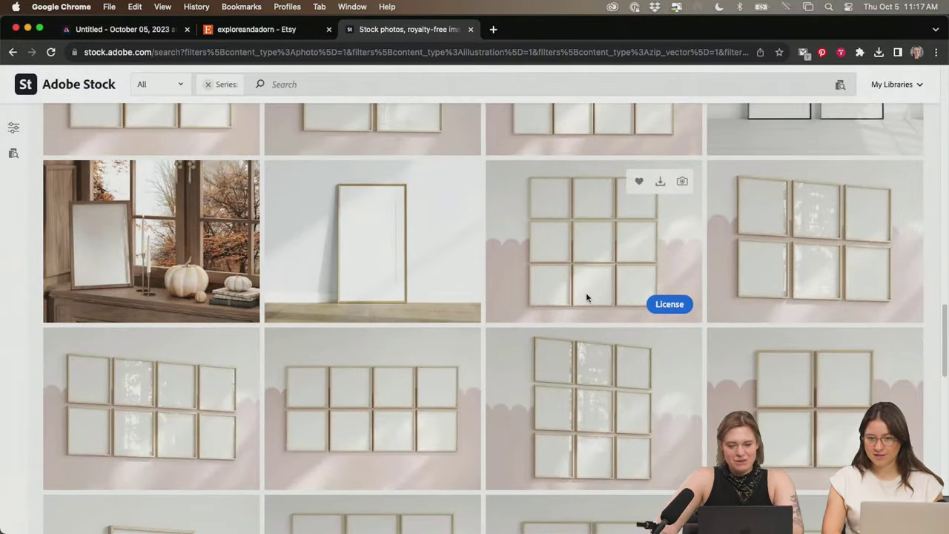
scroll(586, 297, "down", 5)
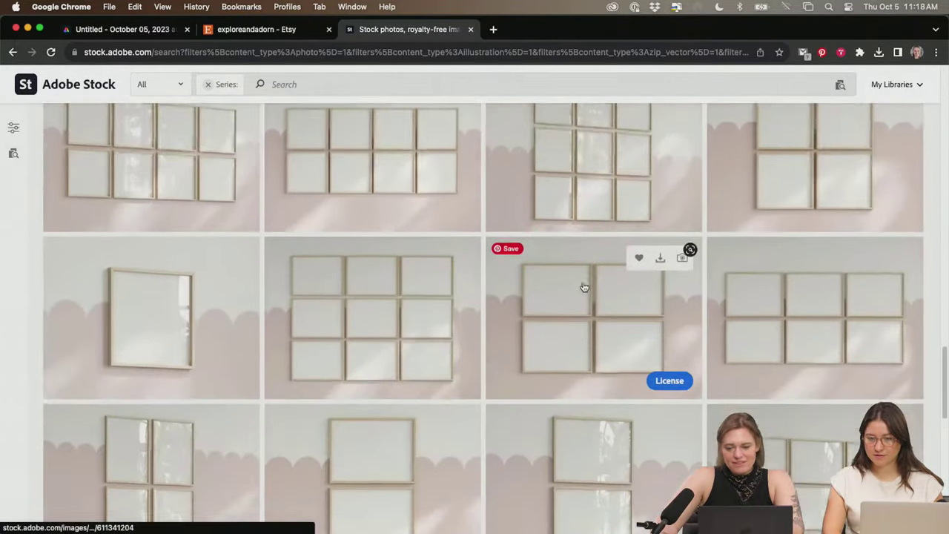
scroll(519, 297, "up", 10)
scroll(143, 375, "down", 3)
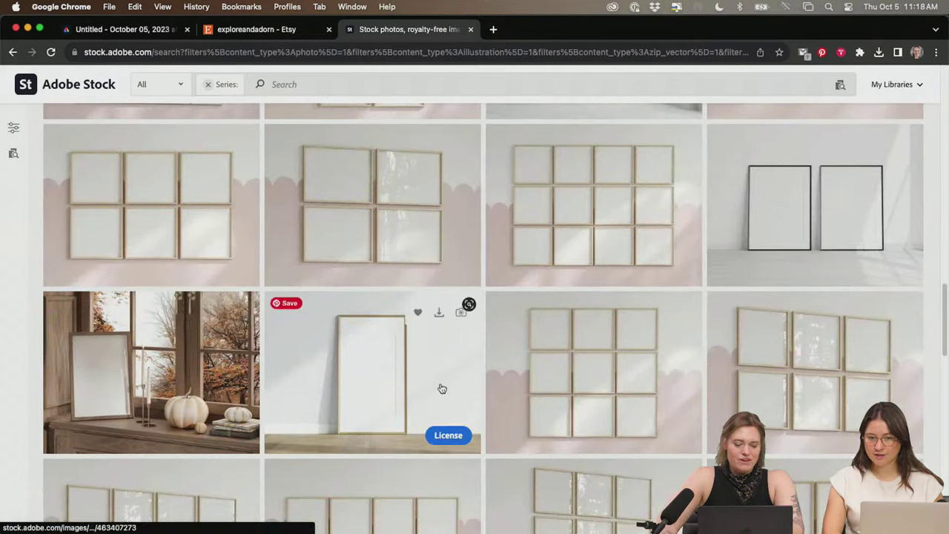
scroll(615, 357, "down", 5)
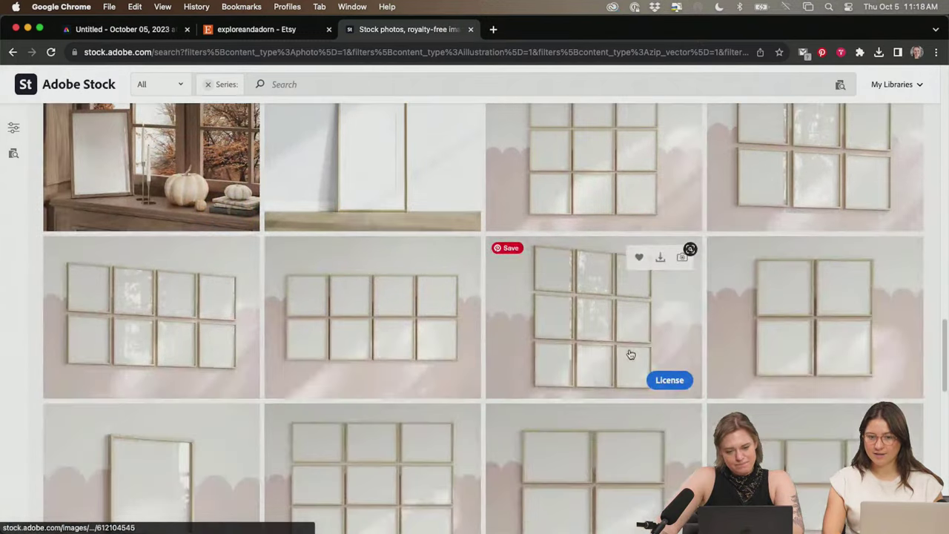
scroll(632, 350, "down", 2)
scroll(456, 329, "up", 5)
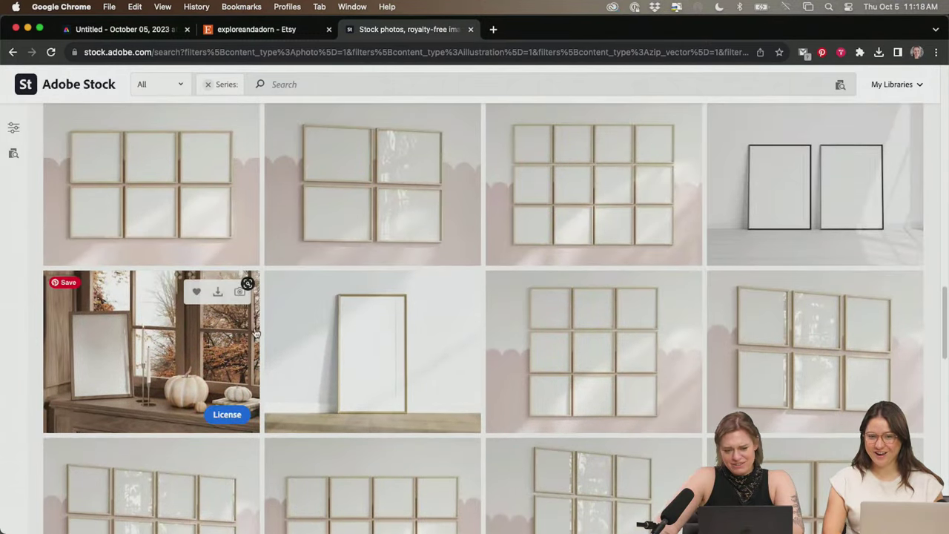
scroll(441, 314, "down", 10)
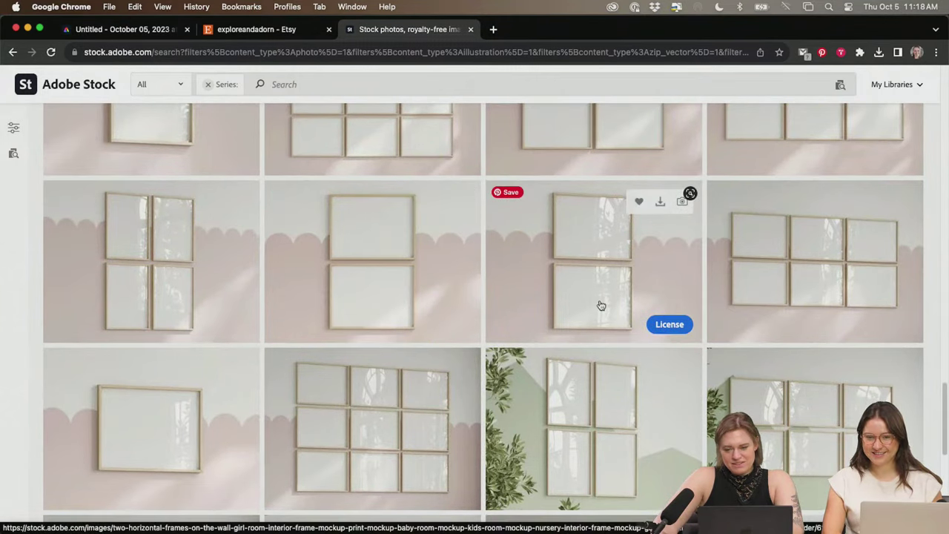
scroll(604, 301, "down", 2)
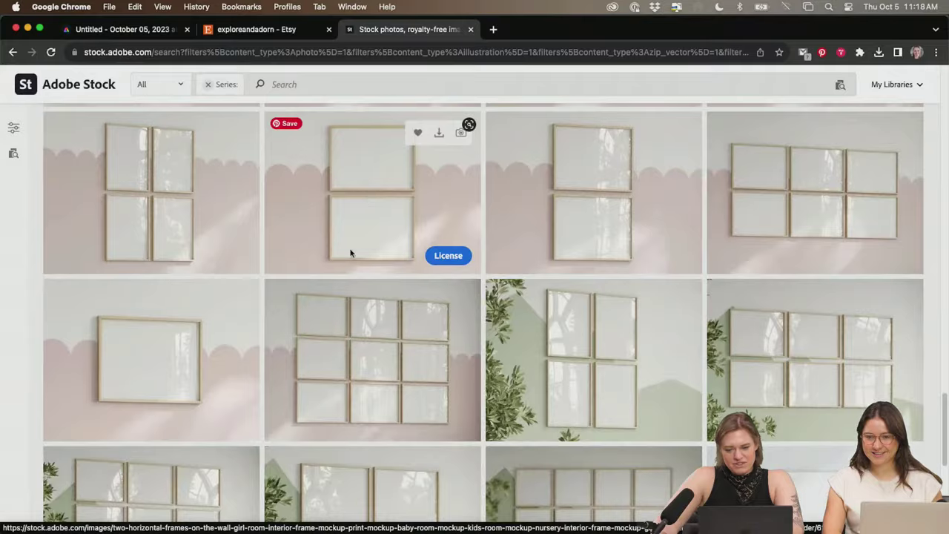
scroll(350, 250, "up", 10)
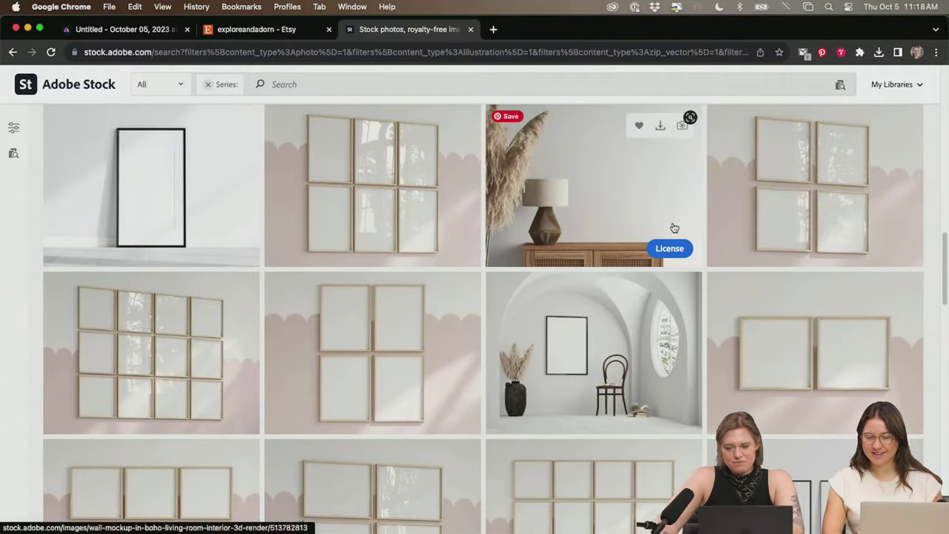
scroll(804, 365, "up", 5)
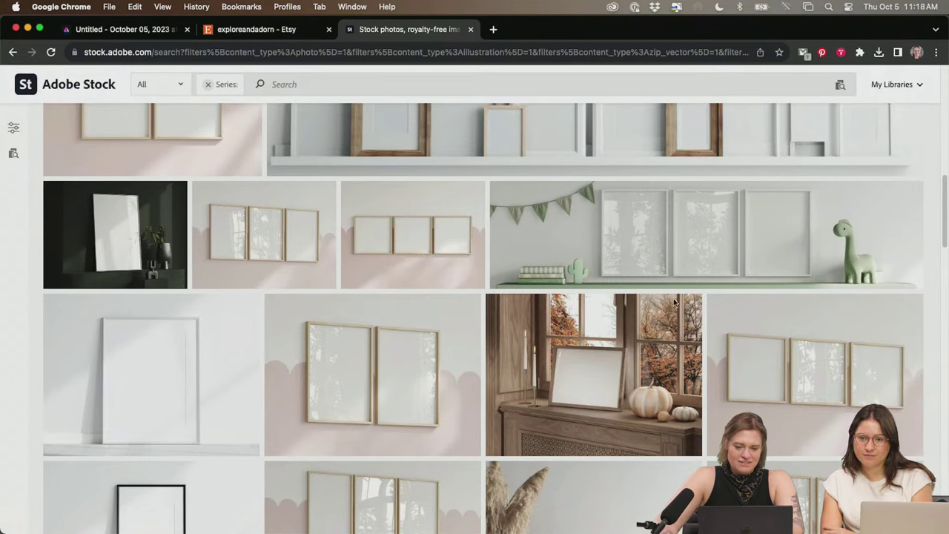
- Save the front-facing mockup of three square frames on a pink scalloped wall to the Etsy Assets library
scroll(453, 211, "up", 1)
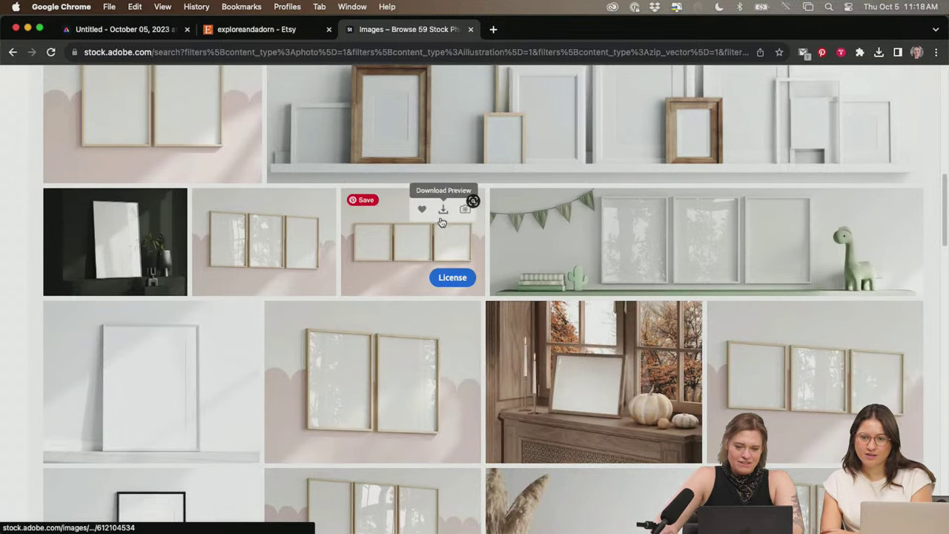
left_click(421, 213)
scroll(688, 276, "down", 10)
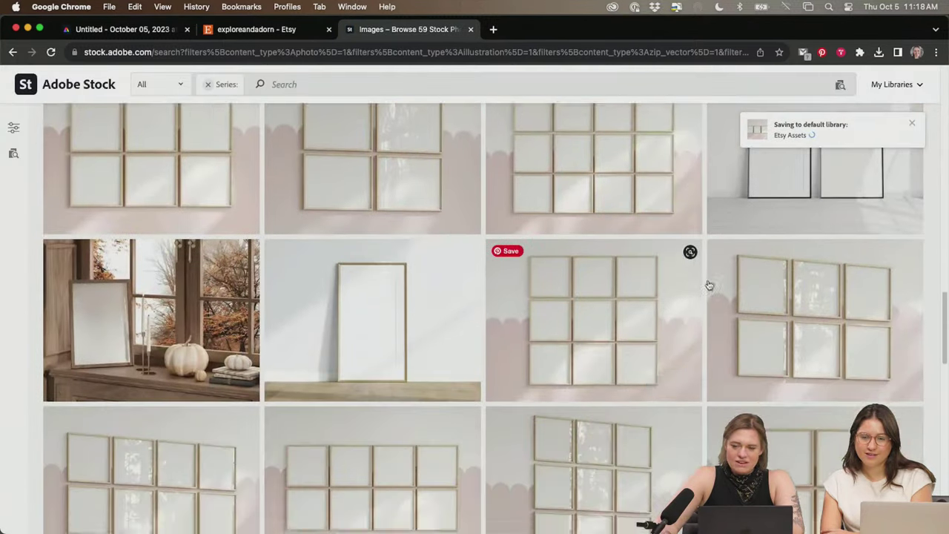
scroll(709, 285, "down", 10)
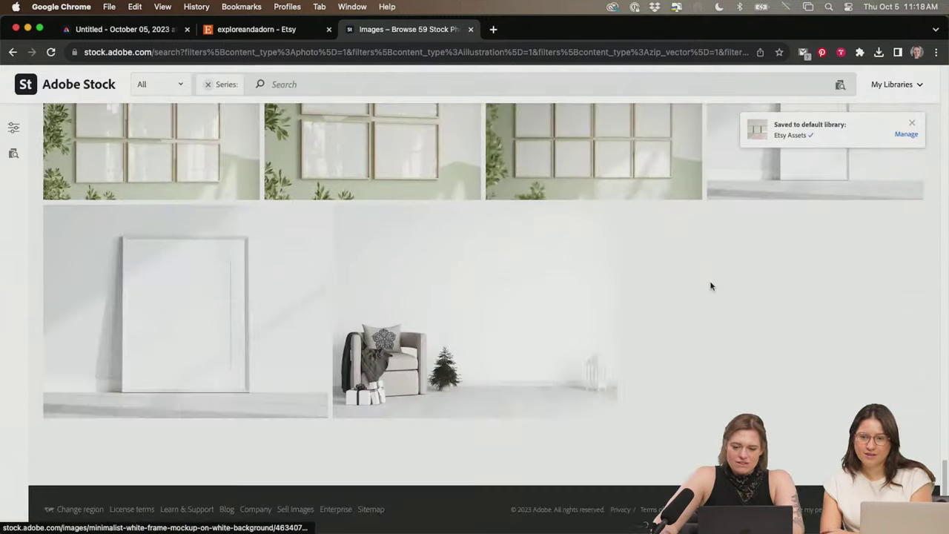
- Switch to Photoshop and display the saved libraries beside the blank cover document
key("super+Tab")
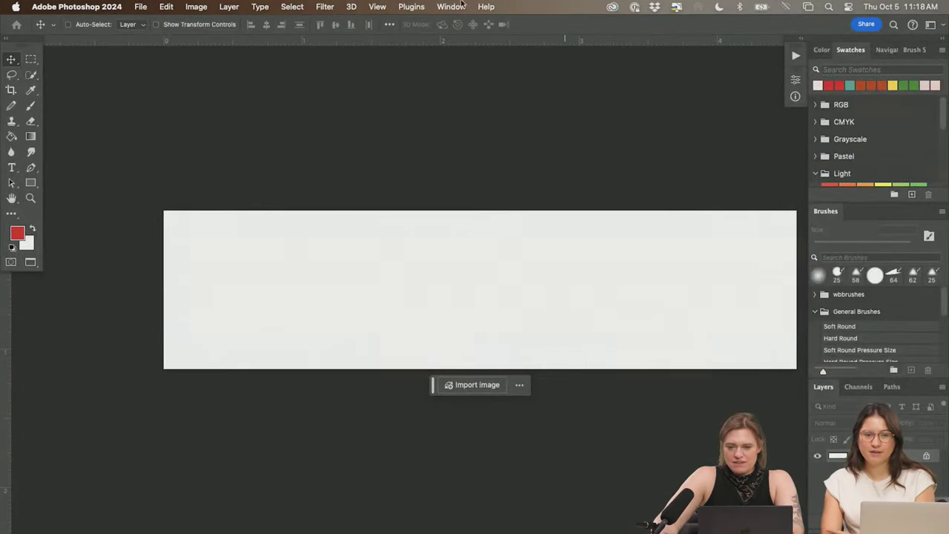
left_click(451, 7)
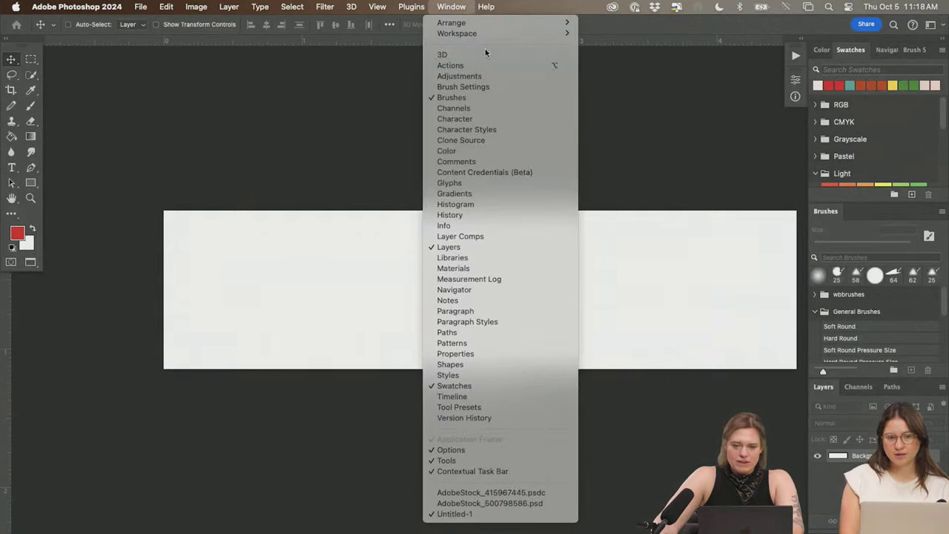
left_click(495, 259)
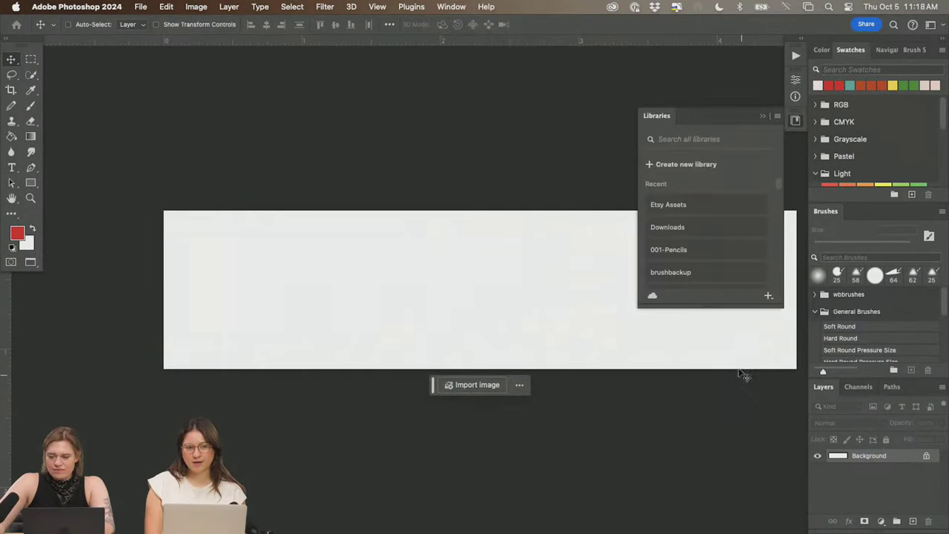
- Enlarge the library list downward so more of the saved libraries are shown
left_click_drag(709, 301, 714, 507)
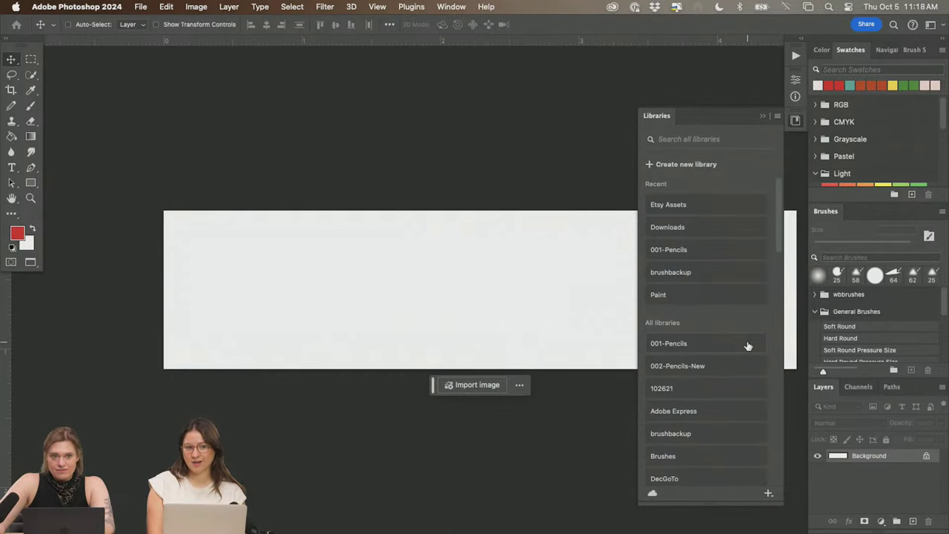
left_click_drag(572, 289, 450, 267)
- Open the Va03_mockup_pinkjellyfish PNG from the ADOBE SESSION 01 folder in Photoshop 2024 and hide the libraries to view the whole mockup
key("super+Tab")
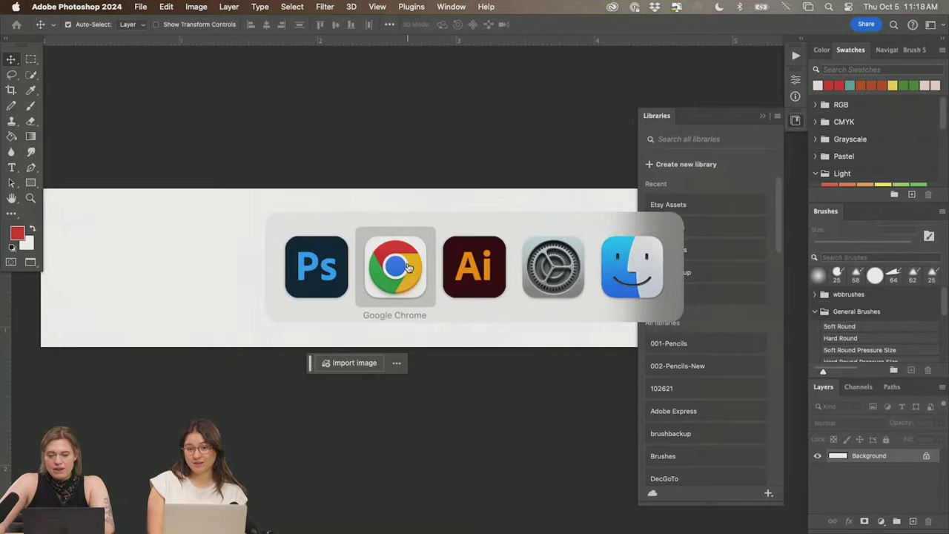
left_click(631, 267)
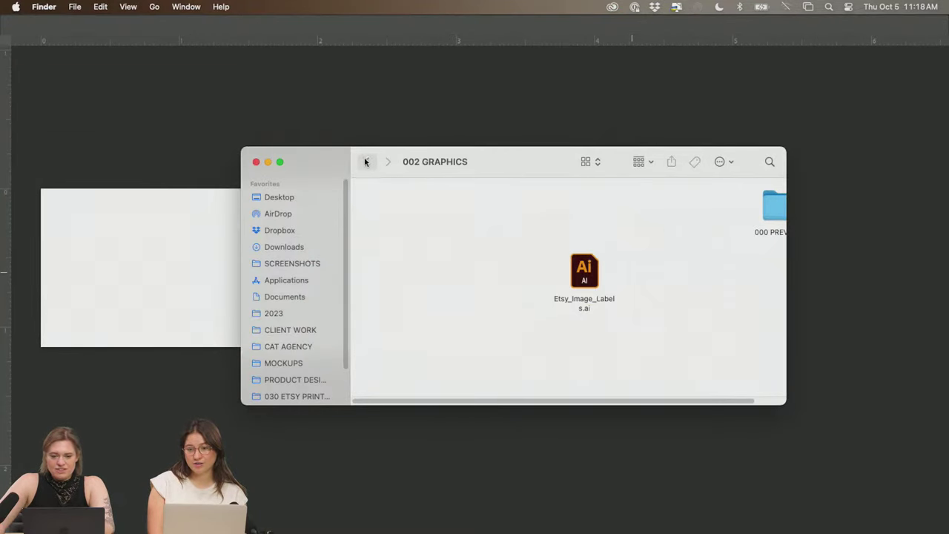
left_click(365, 161)
left_click(653, 209)
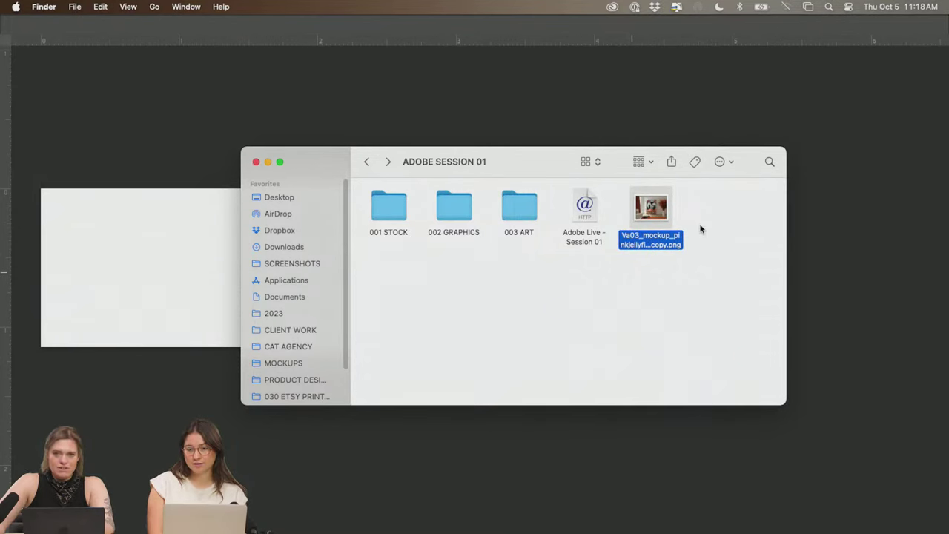
right_click(658, 210)
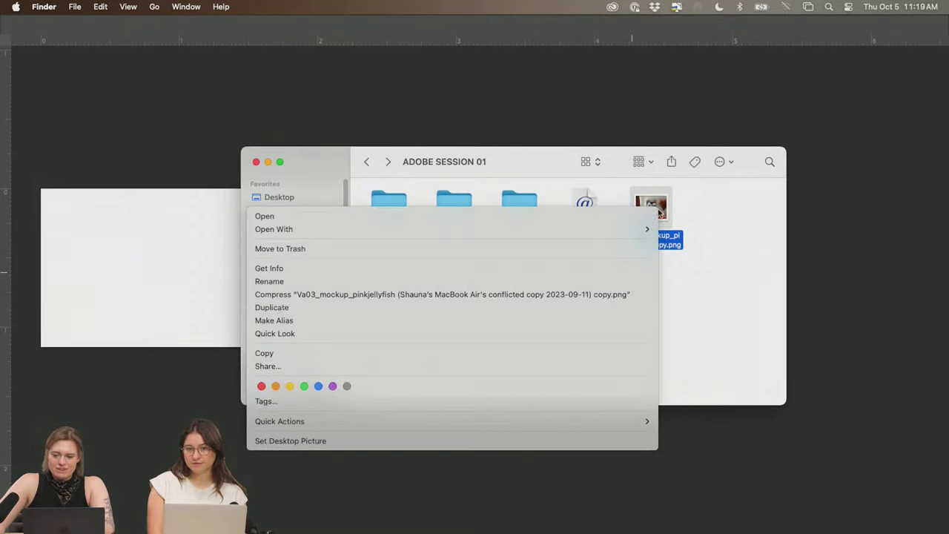
mouse_move(623, 228)
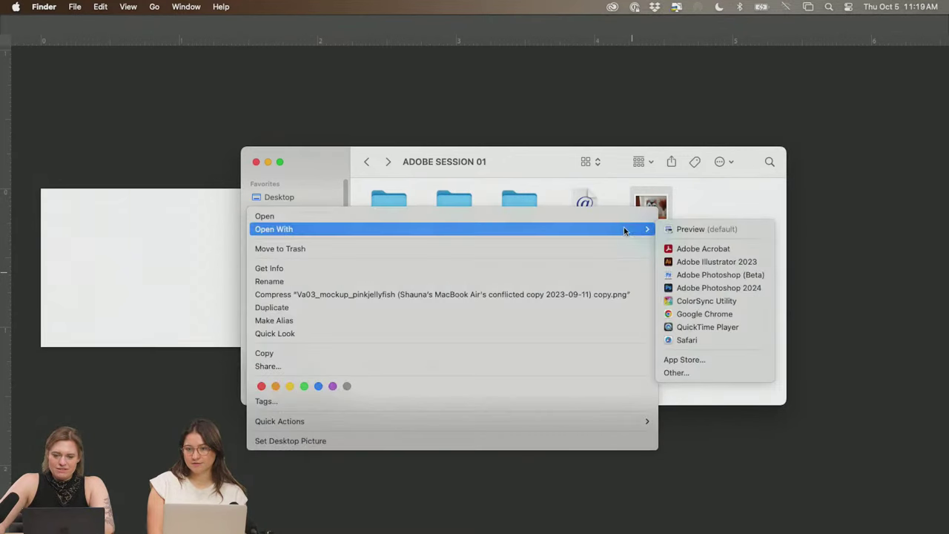
left_click(691, 288)
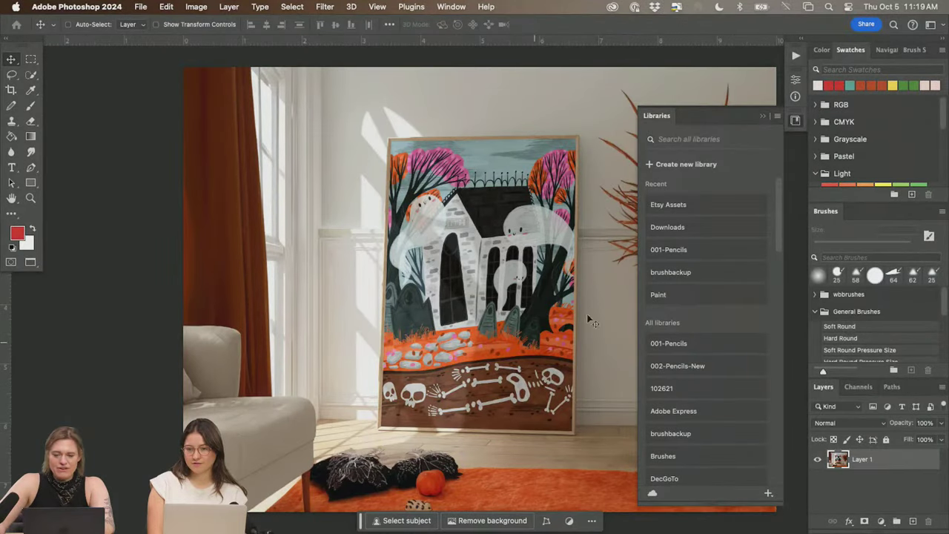
left_click(795, 120)
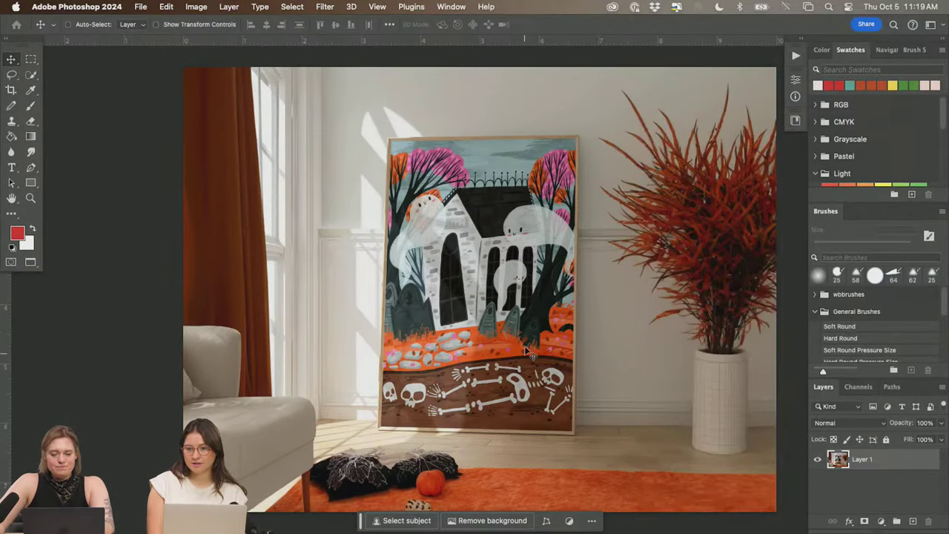
- Switch to Chrome and examine the main image of the Iceland V1 print listing in the exploreandadorn Etsy shop
key("super+Tab")
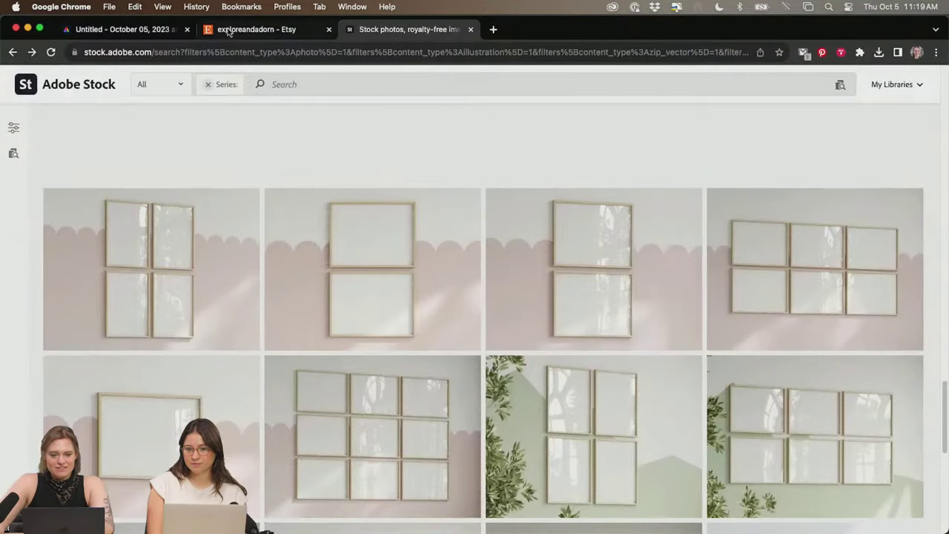
left_click(229, 31)
scroll(425, 333, "down", 7)
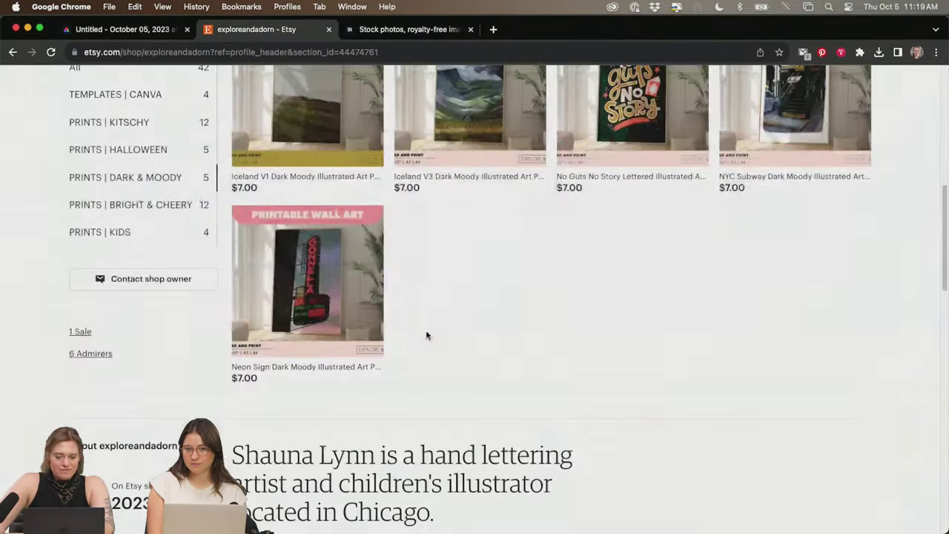
scroll(451, 333, "up", 3)
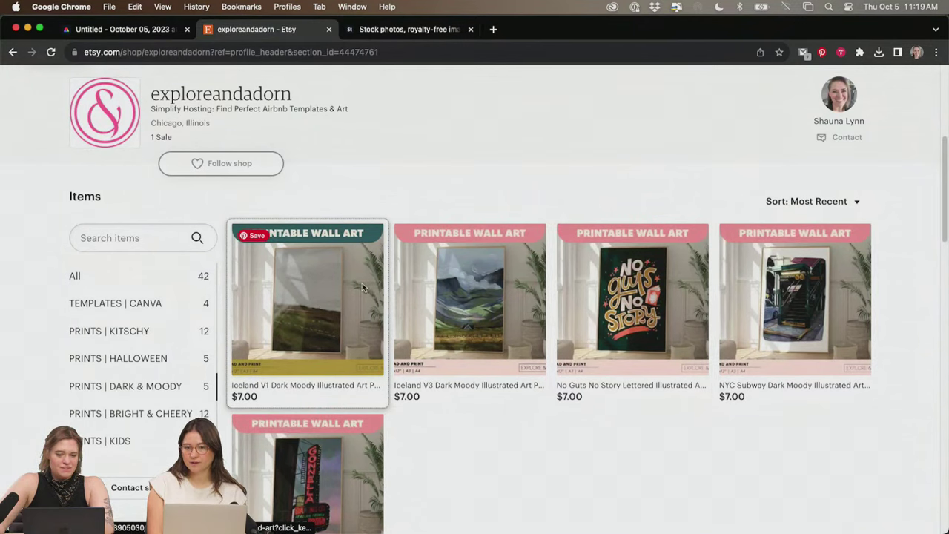
left_click(288, 308)
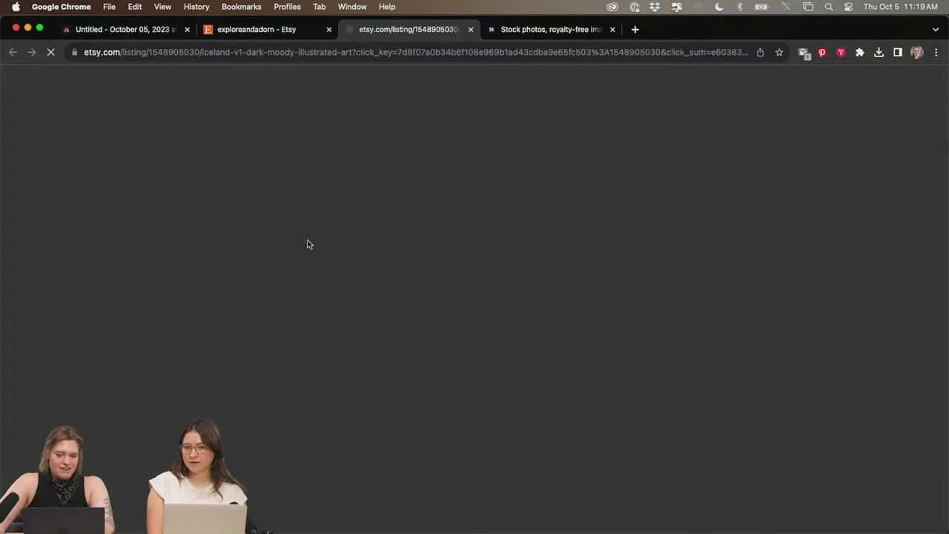
scroll(341, 296, "down", 4)
scroll(356, 299, "up", 3)
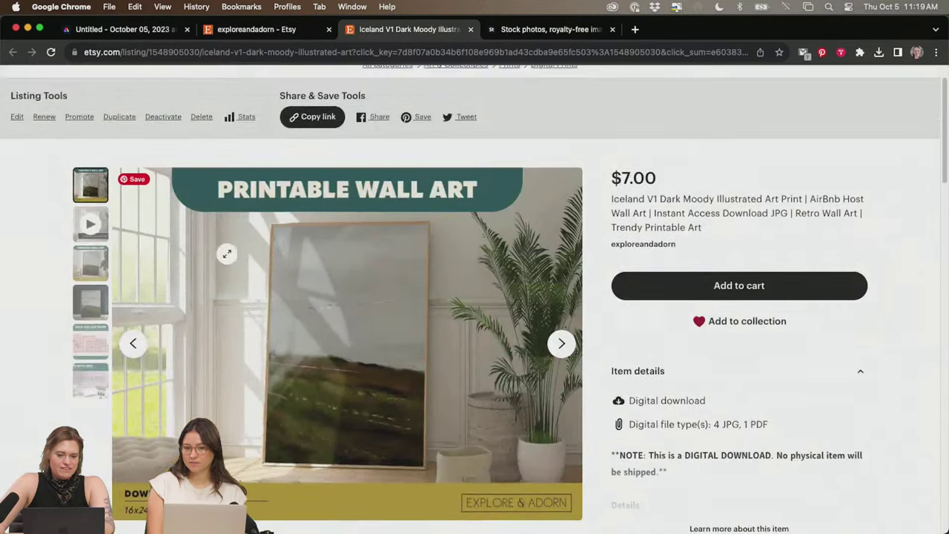
- Switch back to Photoshop and bring the blank cover document to the front
key("super+Tab")
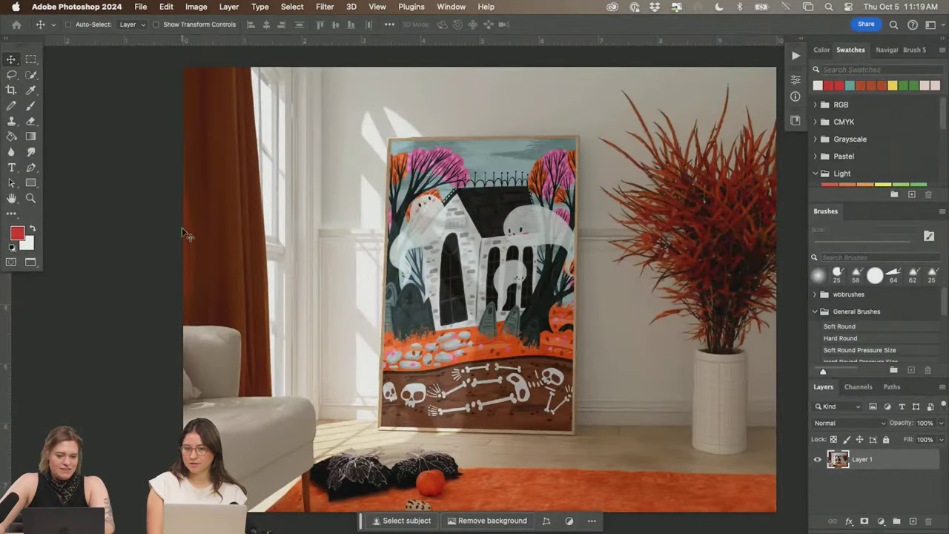
left_click_drag(188, 191, 417, 330)
key("super+z")
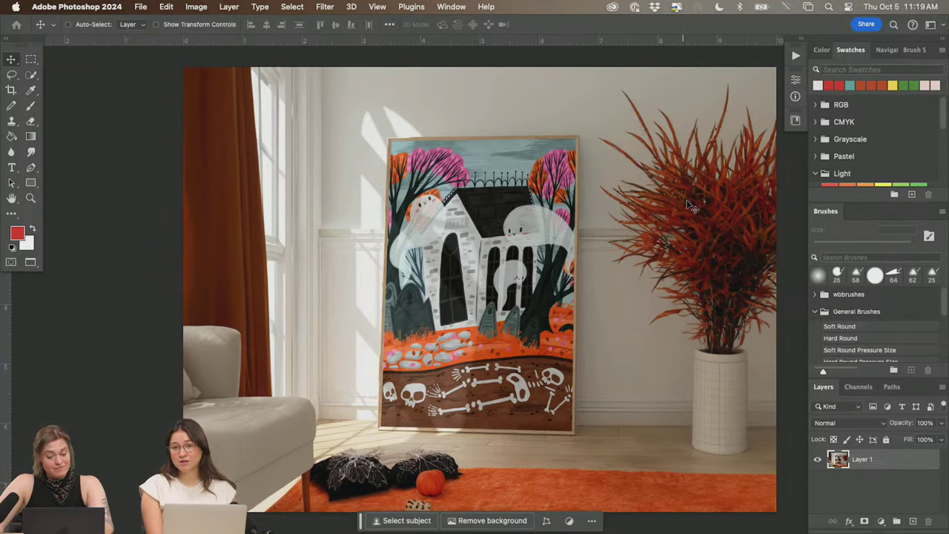
key("ctrl+Tab")
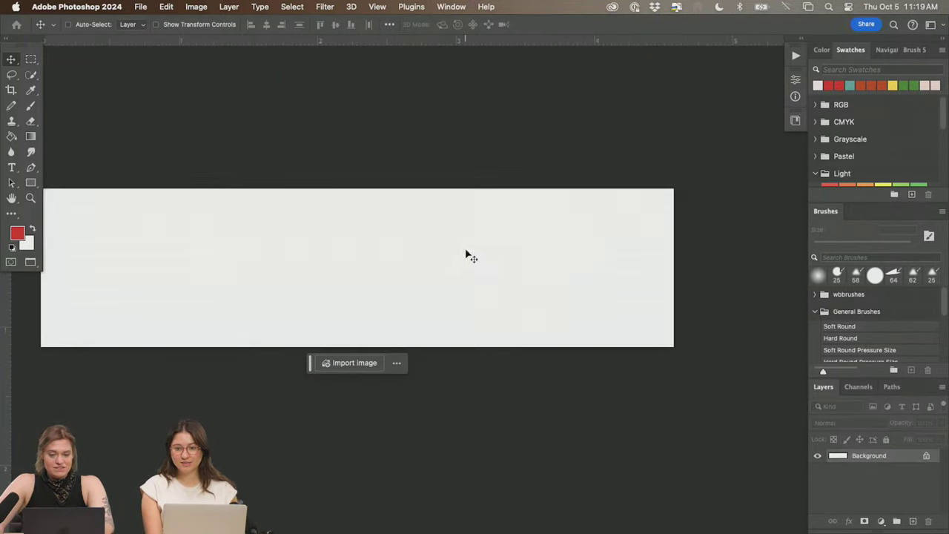
- Place the wide three-frame mockup with the green dinosaur from the Etsy Assets library onto the cover as a linked Smart Object
left_click(796, 119)
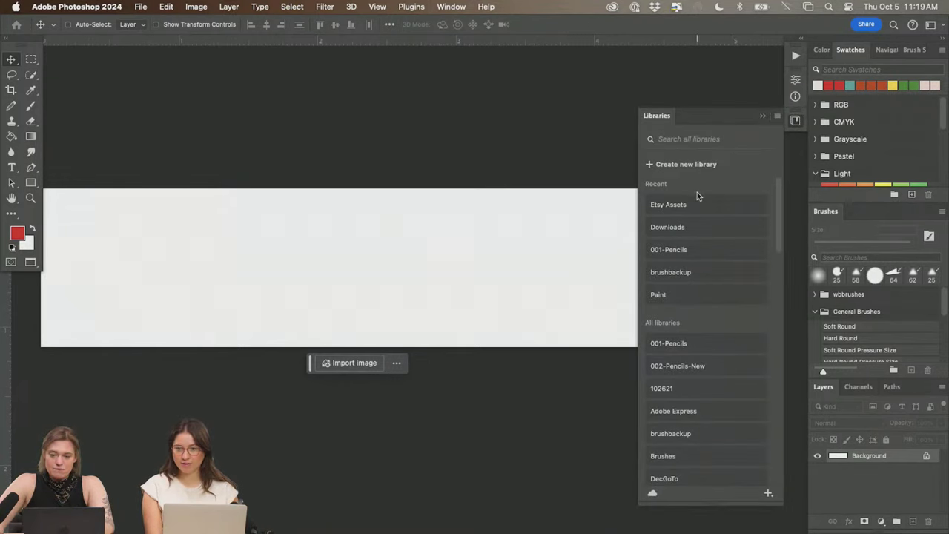
left_click(682, 204)
scroll(716, 297, "down", 5)
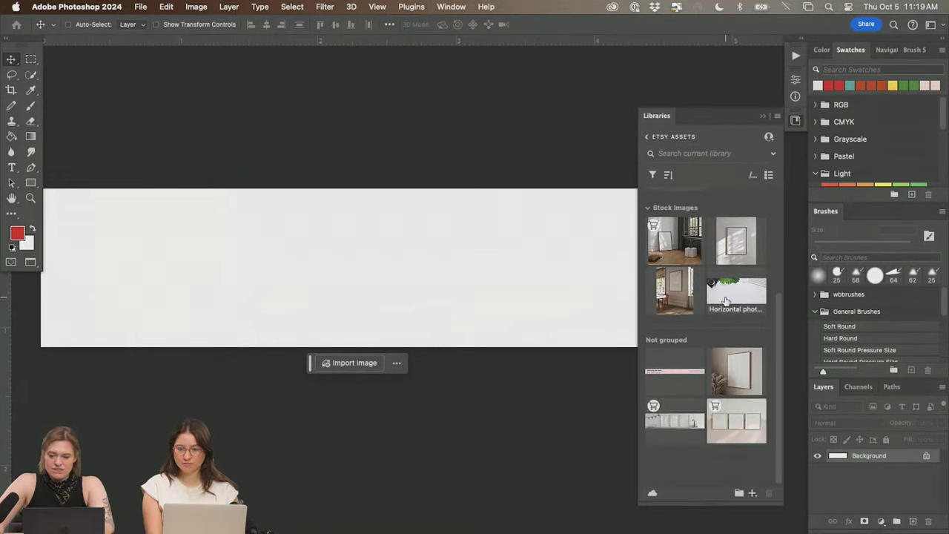
left_click_drag(660, 438, 568, 372)
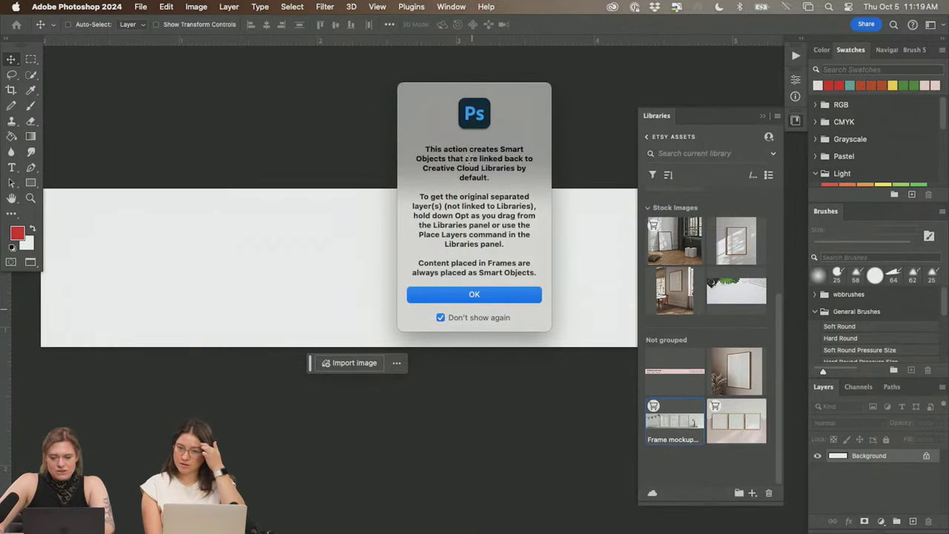
left_click(517, 298)
left_click_drag(534, 299, 417, 289)
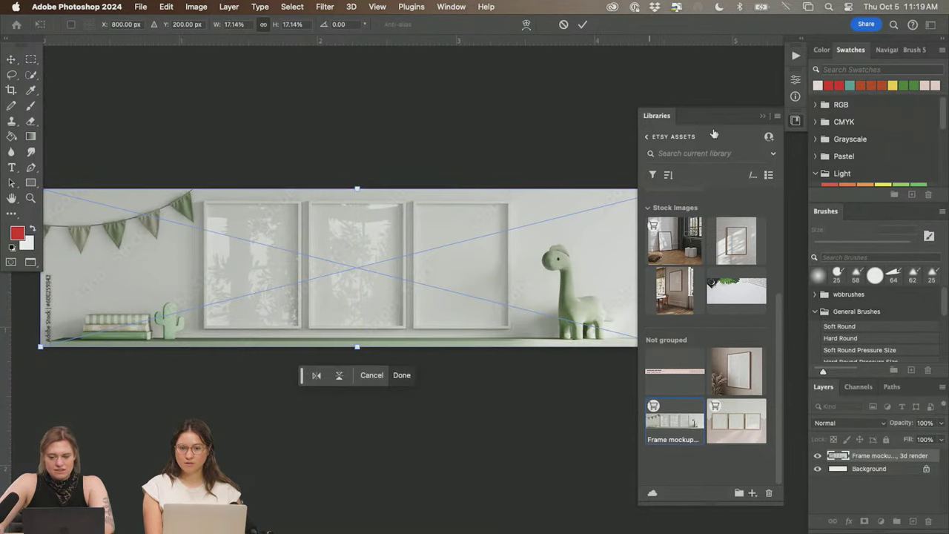
left_click_drag(591, 119, 629, 94)
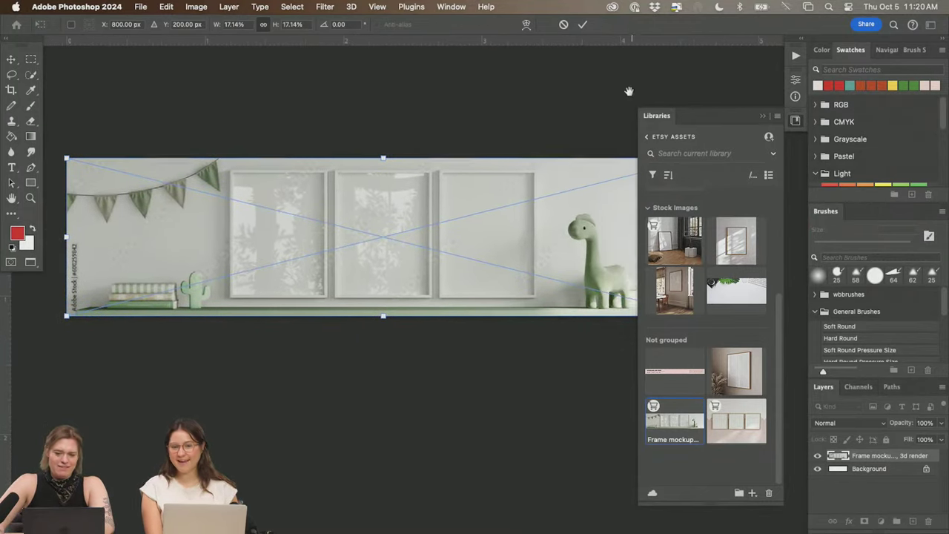
left_click(720, 184)
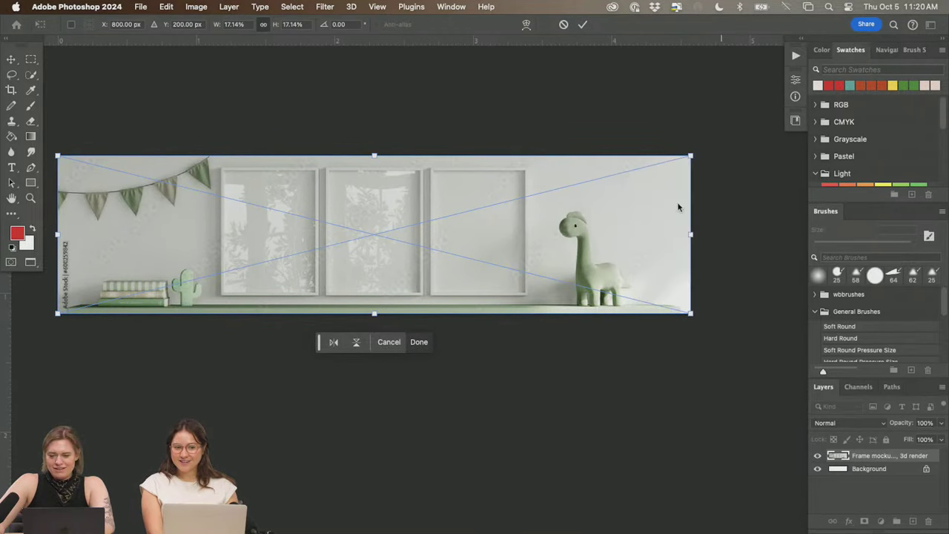
key("Return")
- Reposition the mockup layer so the three frames sit near the cover's left end, leaving a blank strip at the right end
left_click_drag(360, 197, 416, 202)
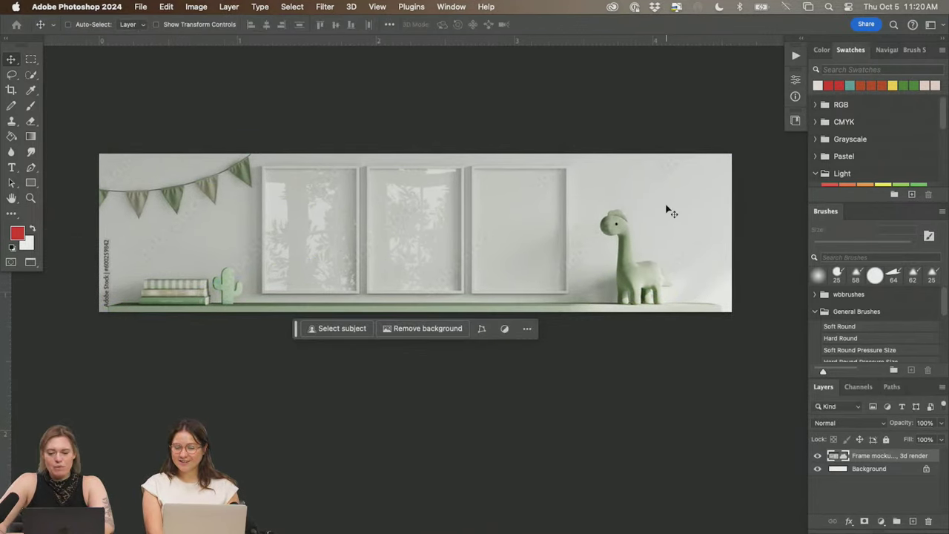
left_click_drag(441, 213, 585, 213)
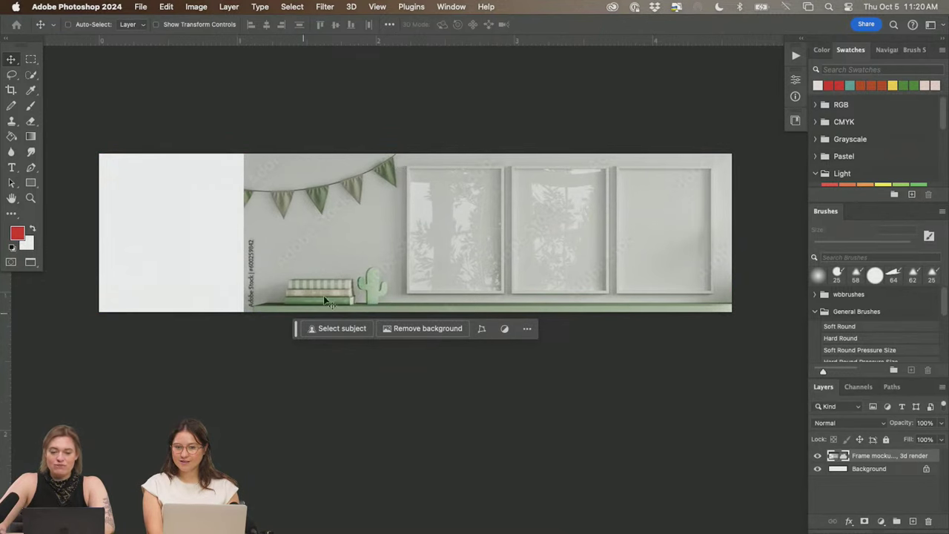
left_click_drag(558, 238, 280, 227)
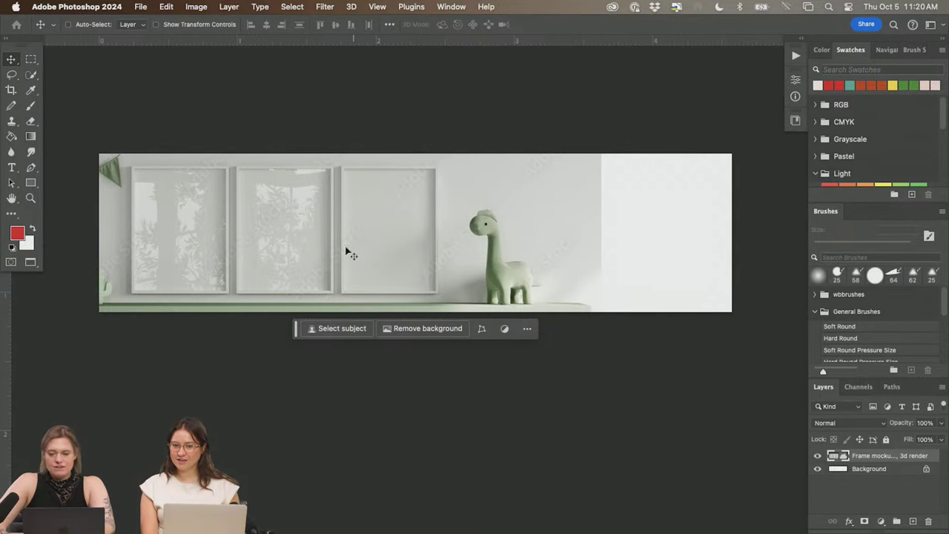
- License the placed frame mockup from Adobe Stock
right_click(852, 458)
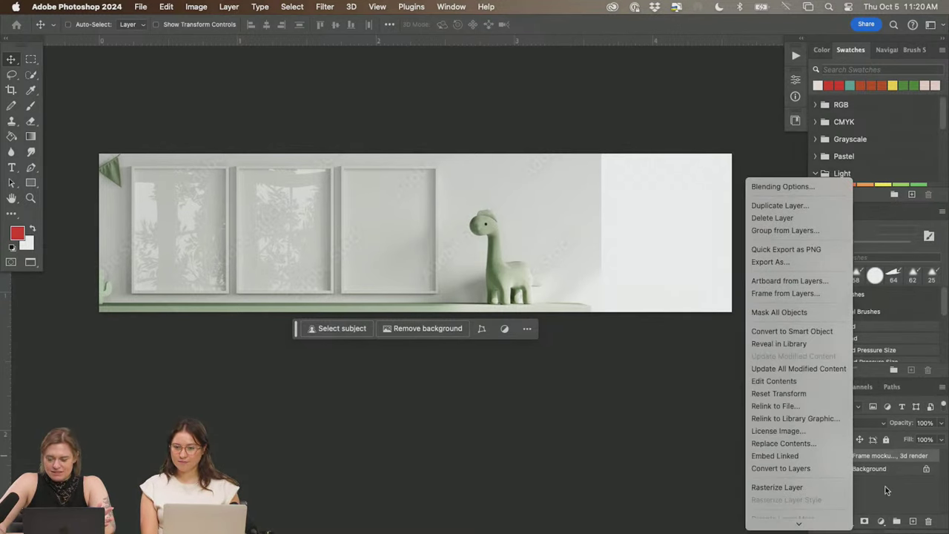
left_click(792, 434)
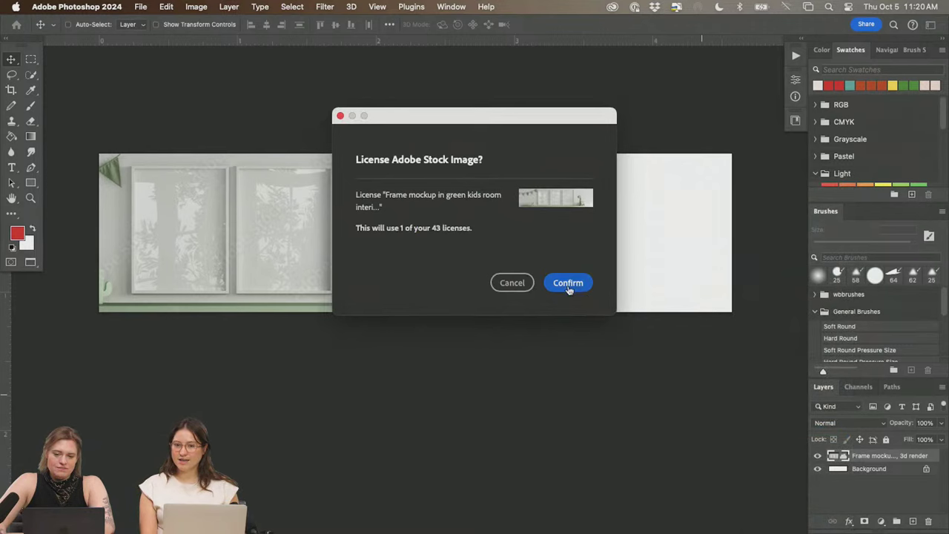
left_click(568, 282)
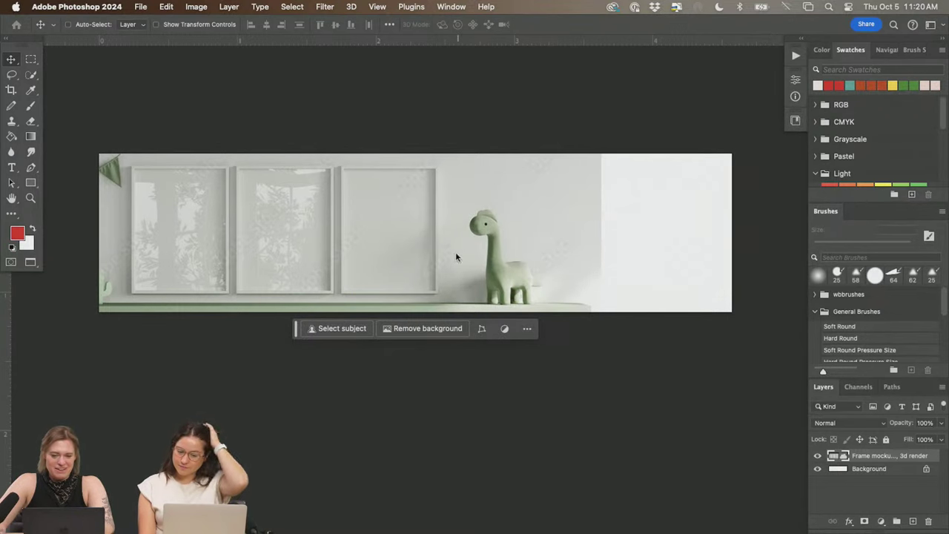
- Duplicate the licensed frame mockup layer and hide the original beneath the copy
key("z")
left_click_drag(526, 178, 529, 250)
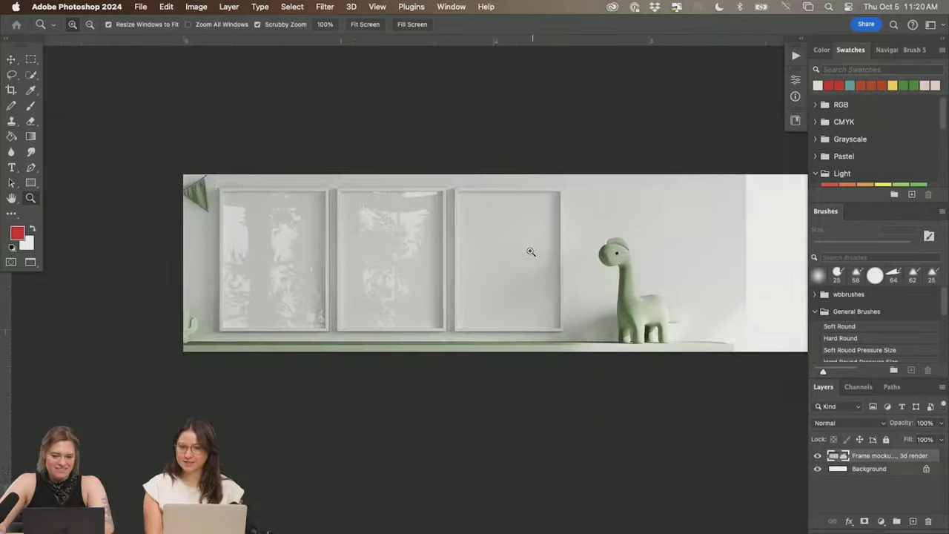
key("v")
left_click_drag(717, 303, 587, 228)
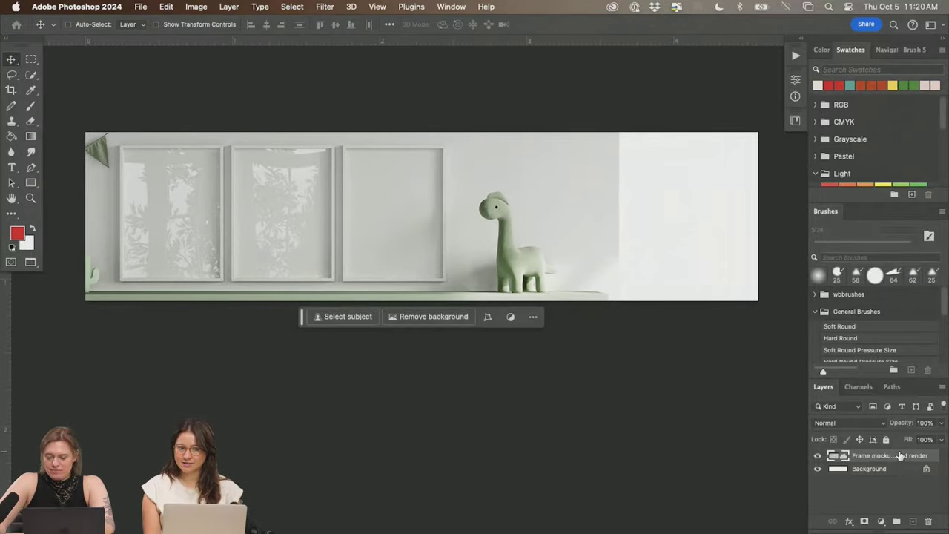
key("super+j")
left_click(818, 469)
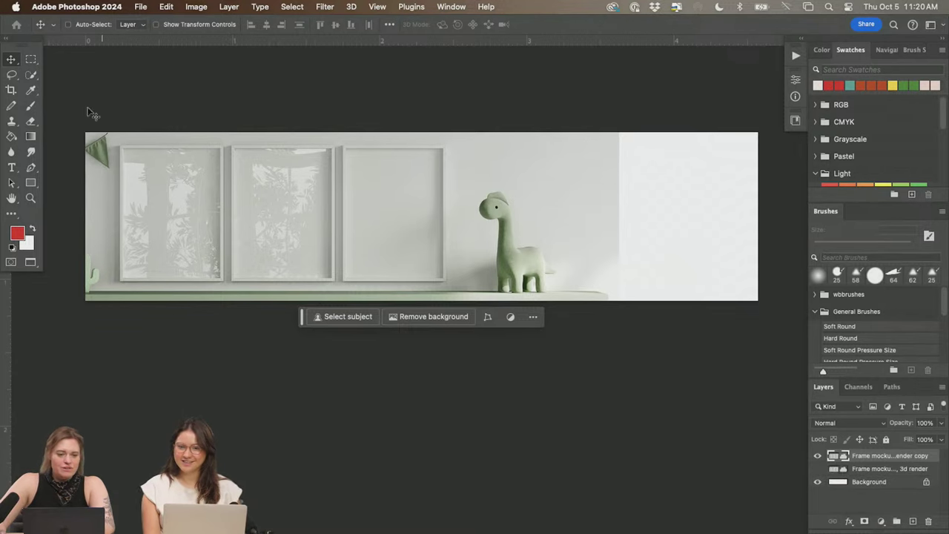
- Select the green bunting flag in the upper-left corner of the copied mockup with a loose Lasso outline
key("z")
left_click_drag(104, 156, 130, 156)
key("v")
left_click_drag(178, 250, 384, 252)
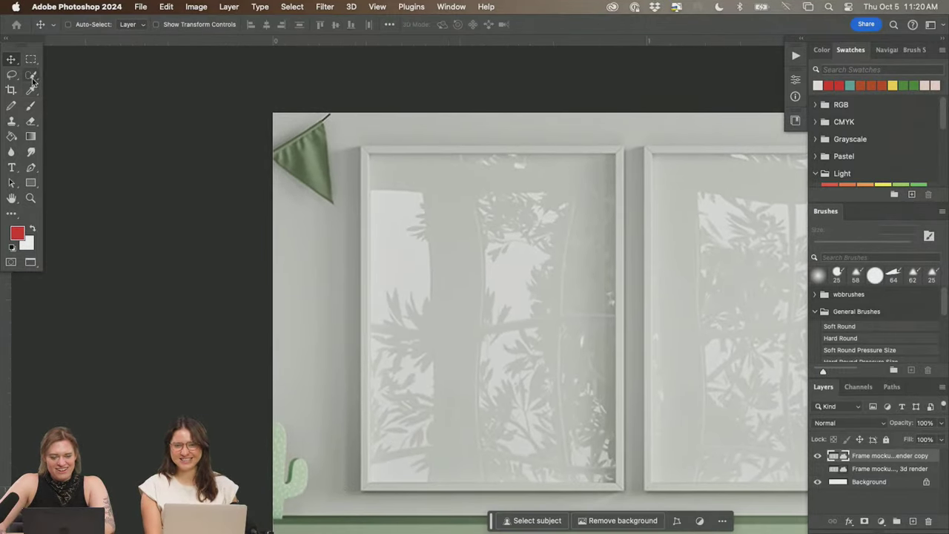
mouse_move(32, 81)
left_mouse_down()
mouse_move(63, 99)
mouse_move(32, 91)
left_mouse_up()
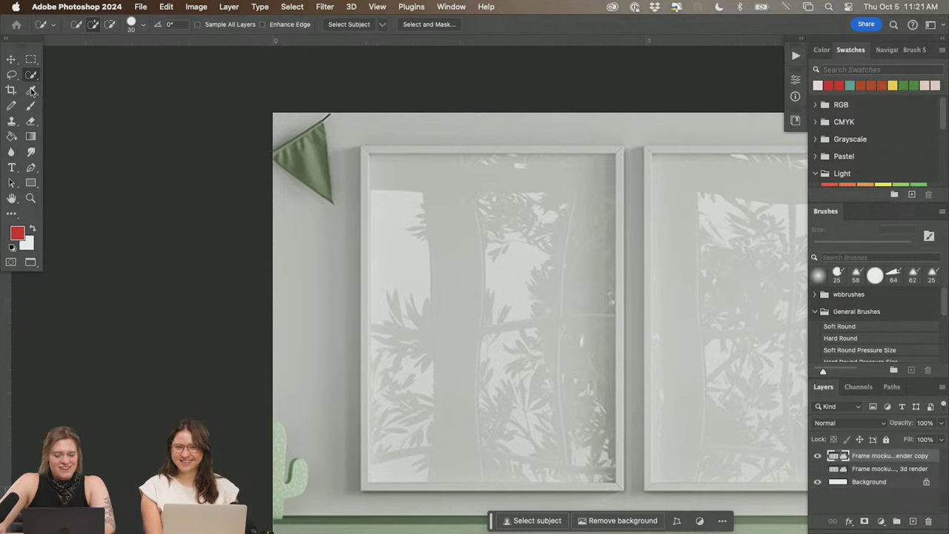
key("l")
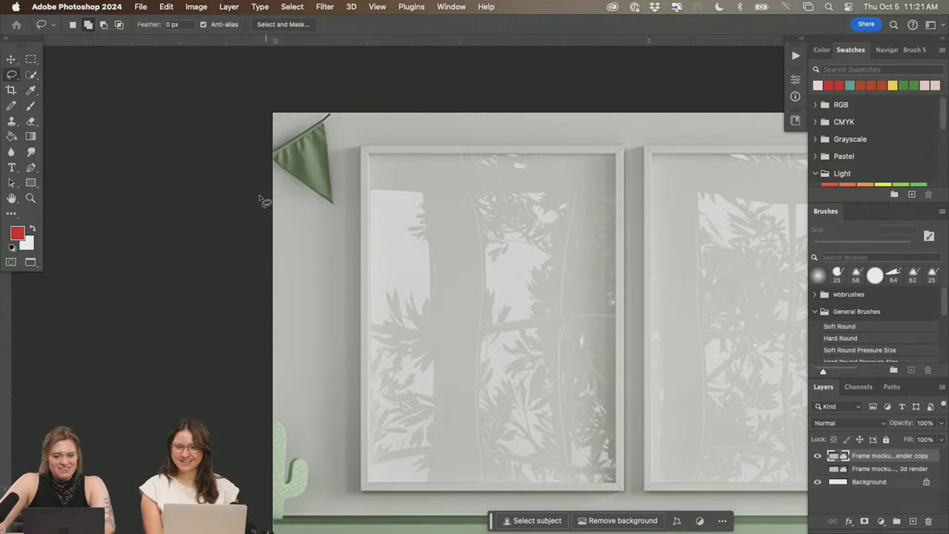
left_click_drag(259, 199, 275, 197)
mouse_move(345, 152)
left_mouse_down()
mouse_move(322, 91)
mouse_move(245, 143)
mouse_move(247, 176)
left_mouse_up()
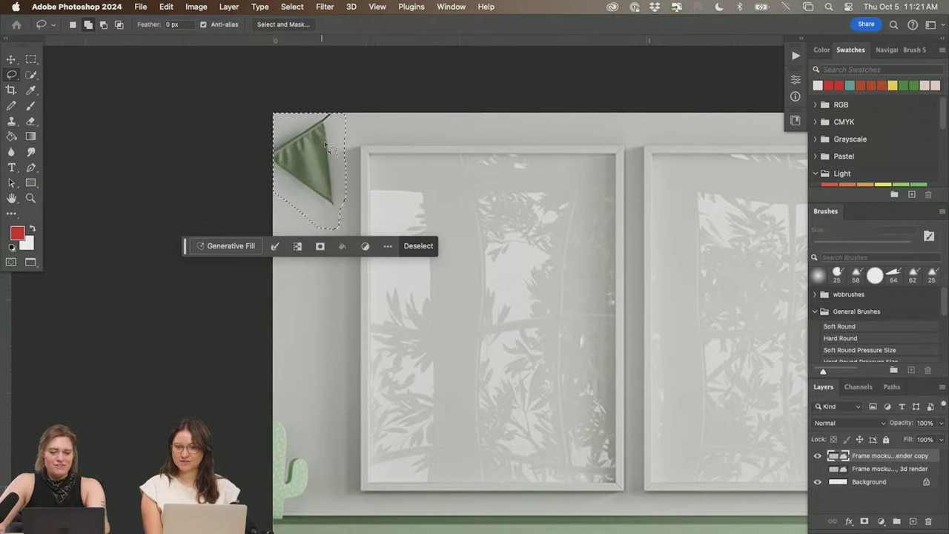
- Remove the selected green bunting flag using Generative Fill without a prompt
left_click(226, 246)
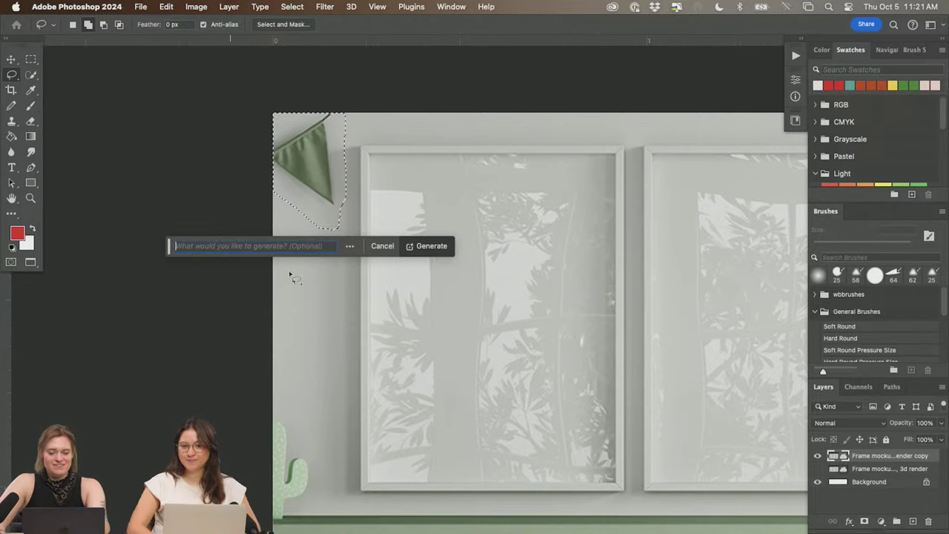
left_click(428, 246)
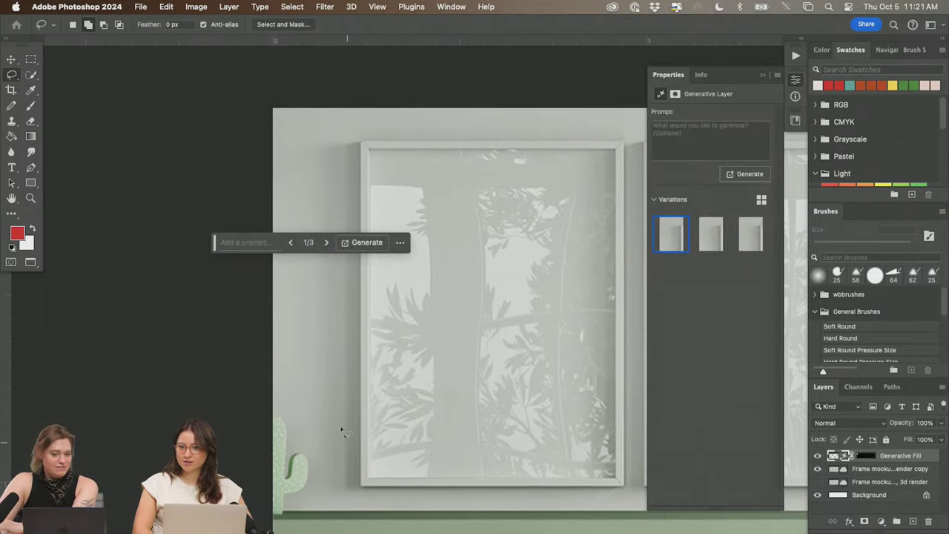
- Outline the green cactus in the lower-left corner with the Lasso and remove it using Generative Fill without a prompt
scroll(326, 416, "down", 5)
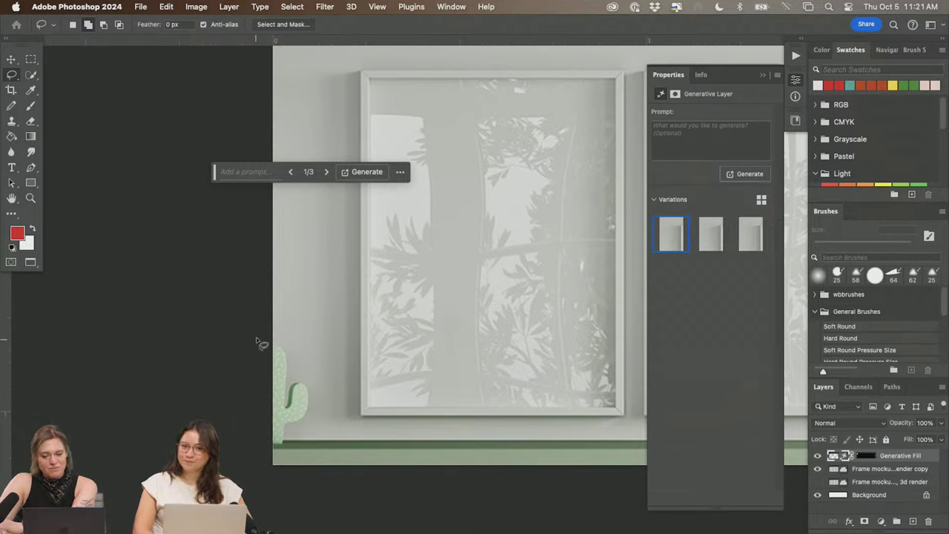
left_click_drag(251, 325, 301, 338)
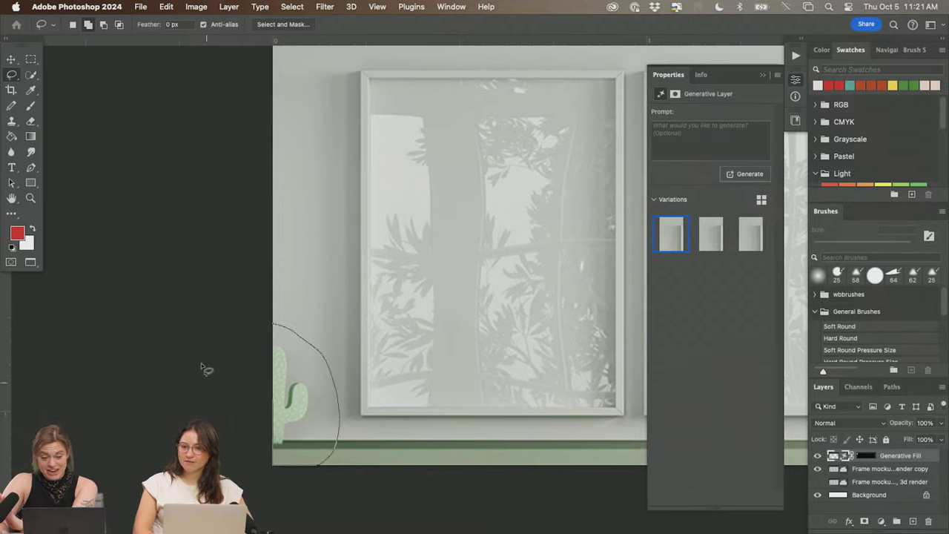
left_click_drag(205, 369, 199, 335)
left_click(238, 480)
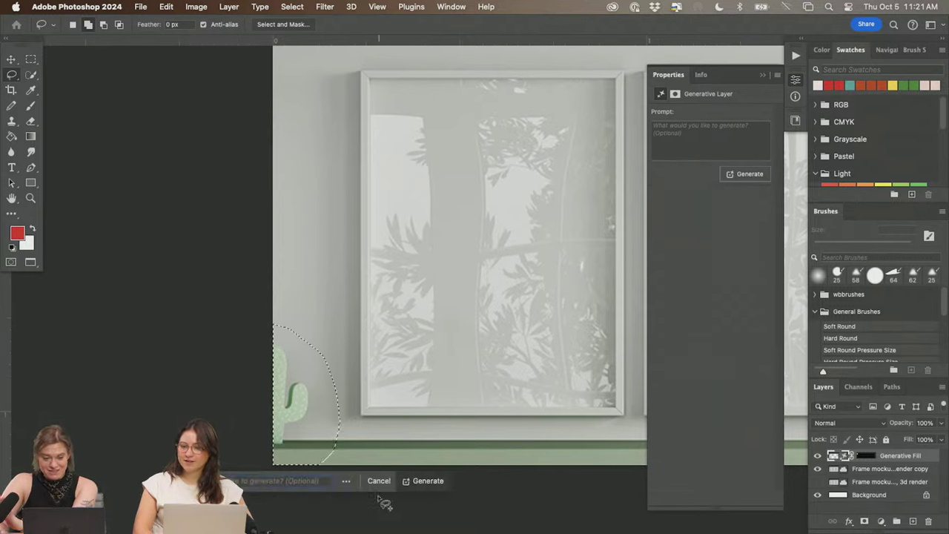
left_click(426, 480)
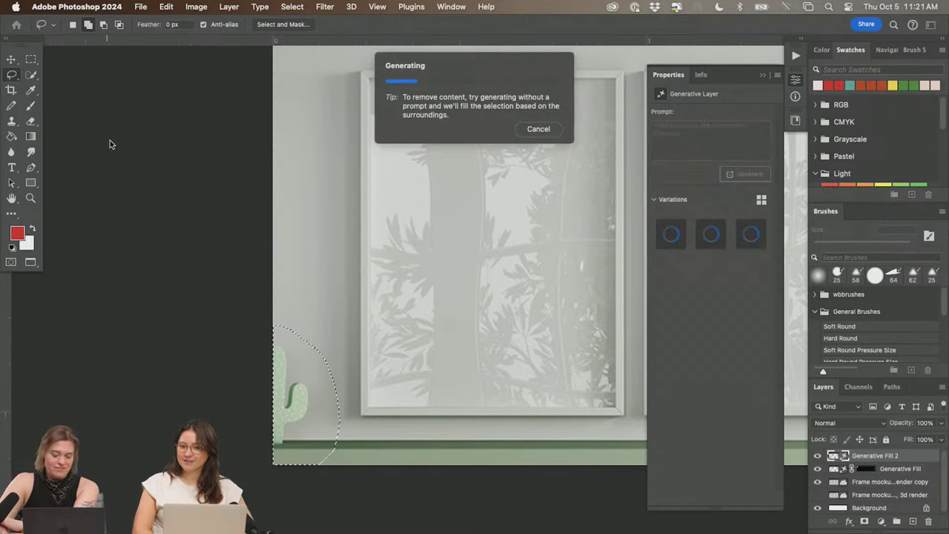
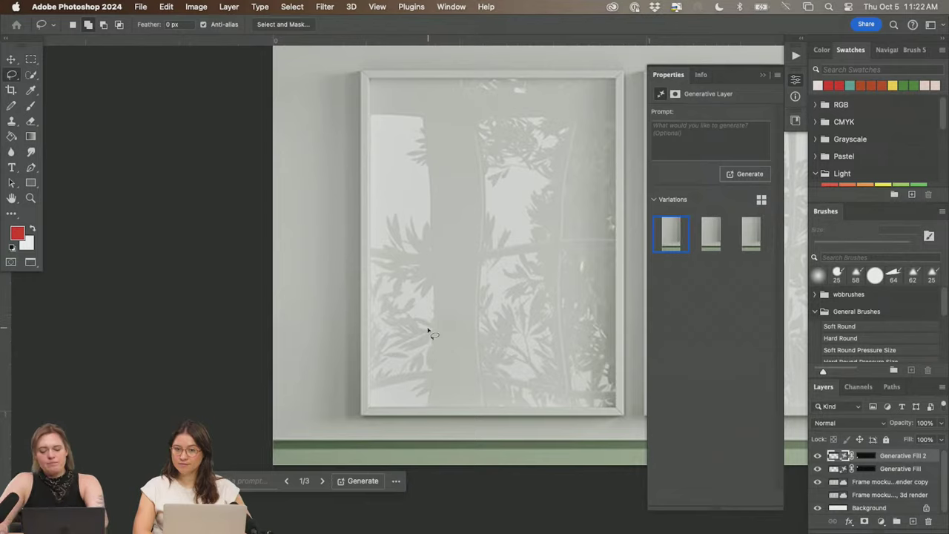
- Examine the three frames and the toy dinosaur area along the length of the cover for remaining distractions
scroll(474, 303, "right", 10)
scroll(516, 293, "right", 10)
scroll(593, 296, "left", 2)
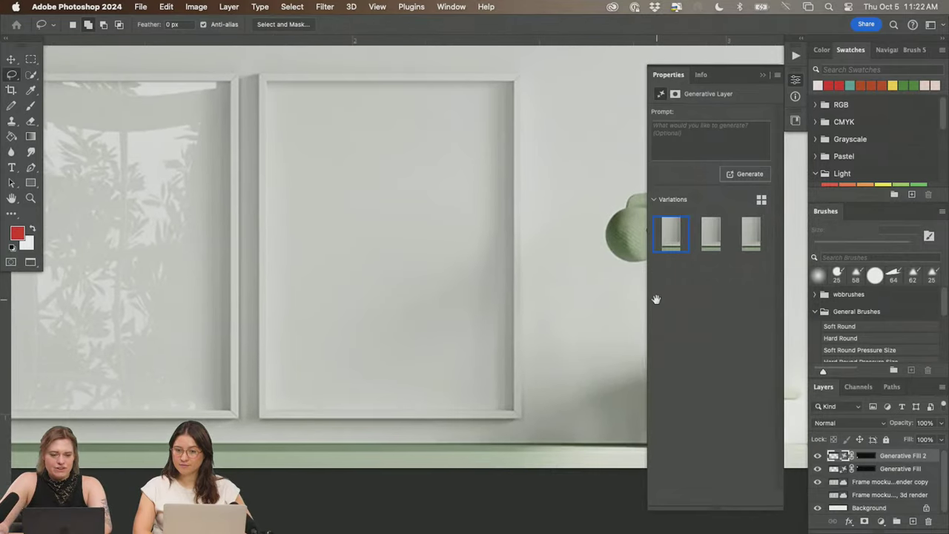
scroll(519, 297, "right", 6)
scroll(414, 294, "left", 10)
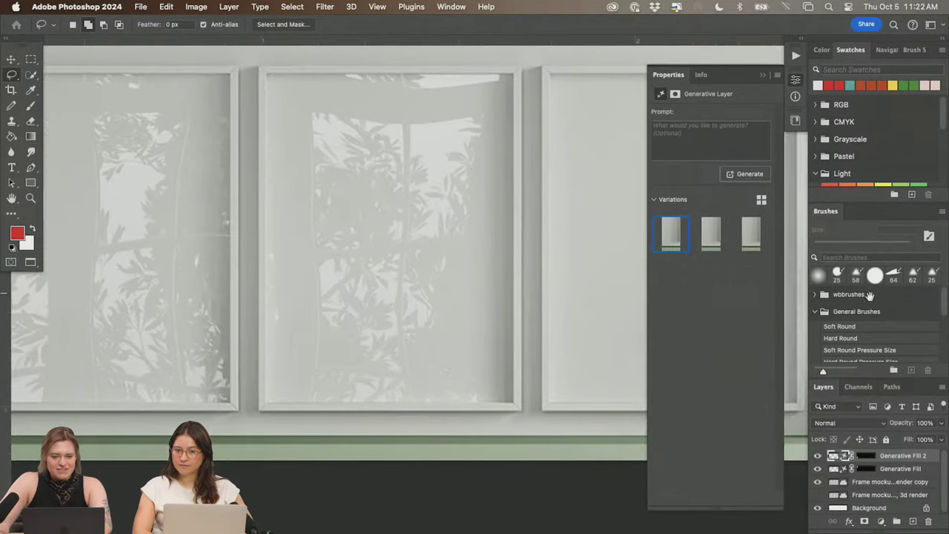
left_click_drag(593, 197, 370, 193)
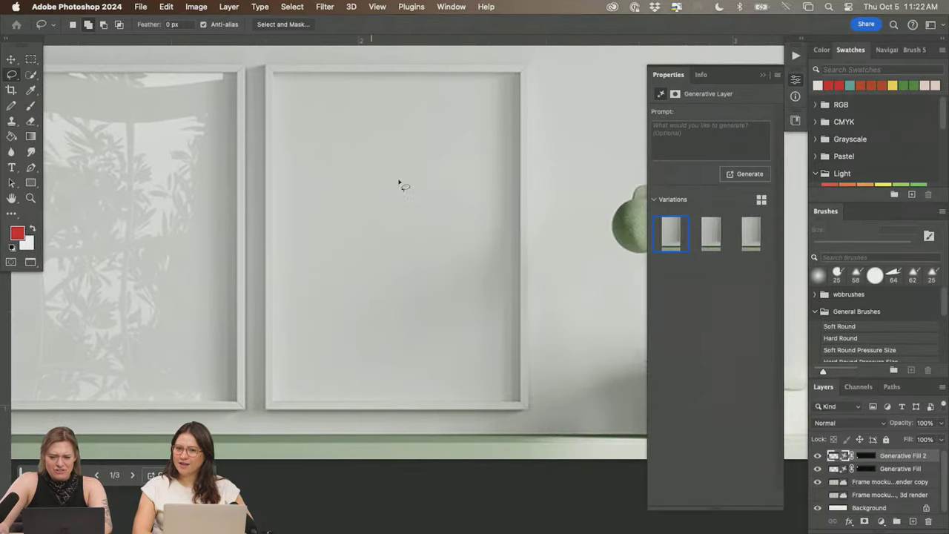
scroll(585, 311, "left", 10)
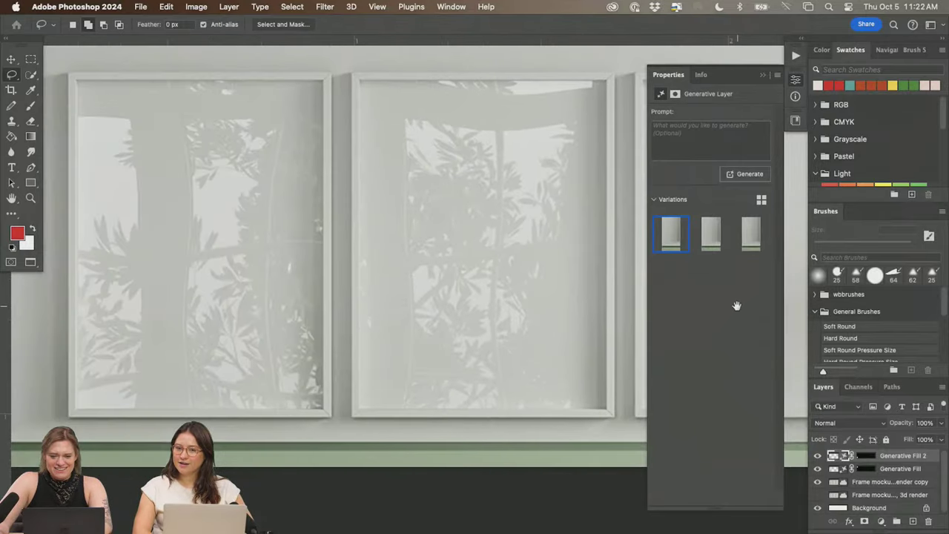
left_click_drag(719, 304, 316, 303)
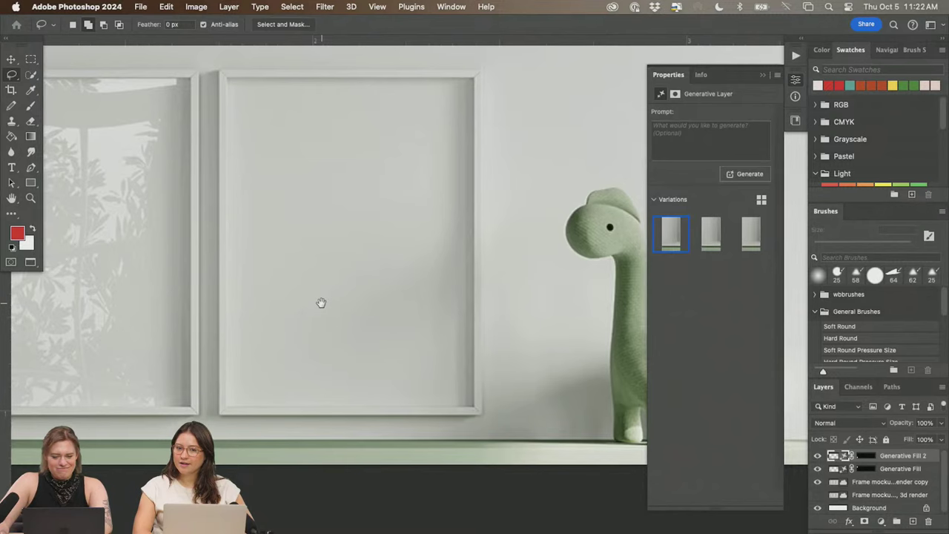
left_click_drag(287, 306, 693, 304)
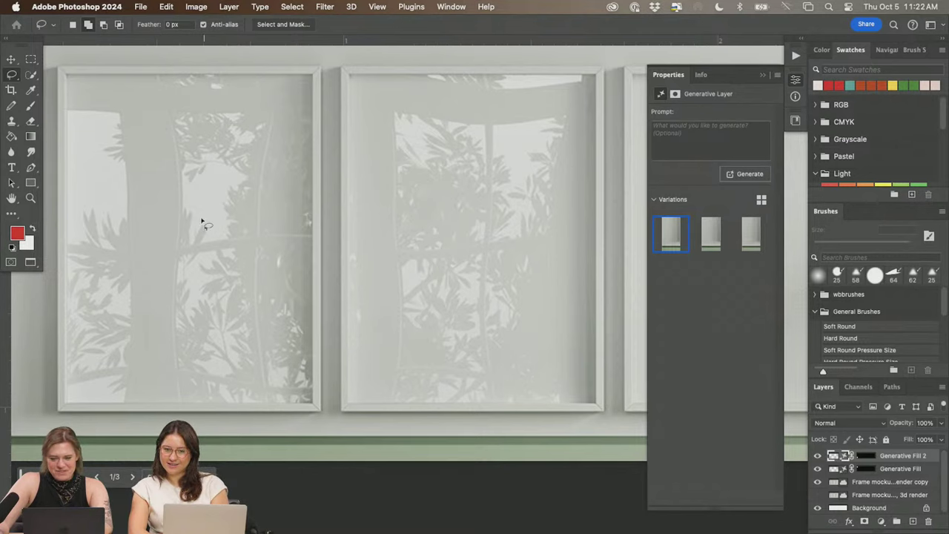
- Try to remove the green toy dinosaur and its shadow with a loose Lasso outline and an unprompted Generative Fill
left_click_drag(524, 206, 201, 227)
left_click_drag(375, 237, 103, 205)
mouse_move(386, 147)
left_mouse_down()
mouse_move(297, 221)
mouse_move(322, 353)
mouse_move(369, 434)
left_mouse_up()
mouse_move(501, 396)
left_mouse_down()
mouse_move(453, 182)
mouse_move(367, 134)
left_mouse_up()
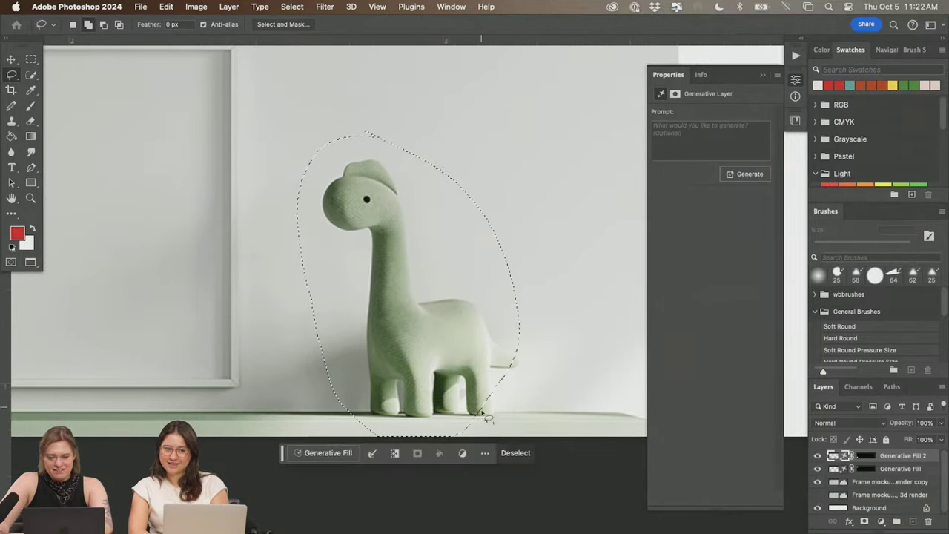
mouse_move(521, 410)
left_mouse_down()
mouse_move(512, 275)
mouse_move(567, 418)
mouse_move(522, 435)
left_mouse_up()
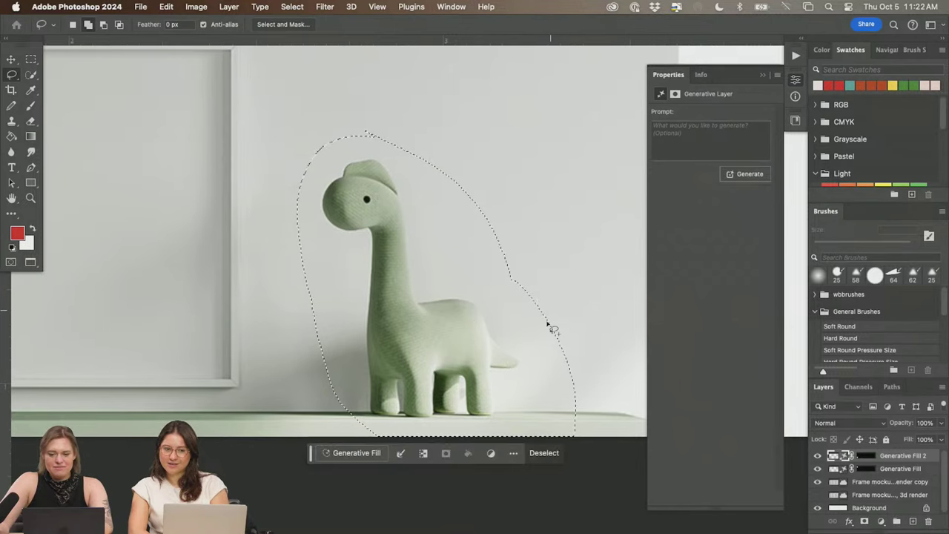
left_click(351, 454)
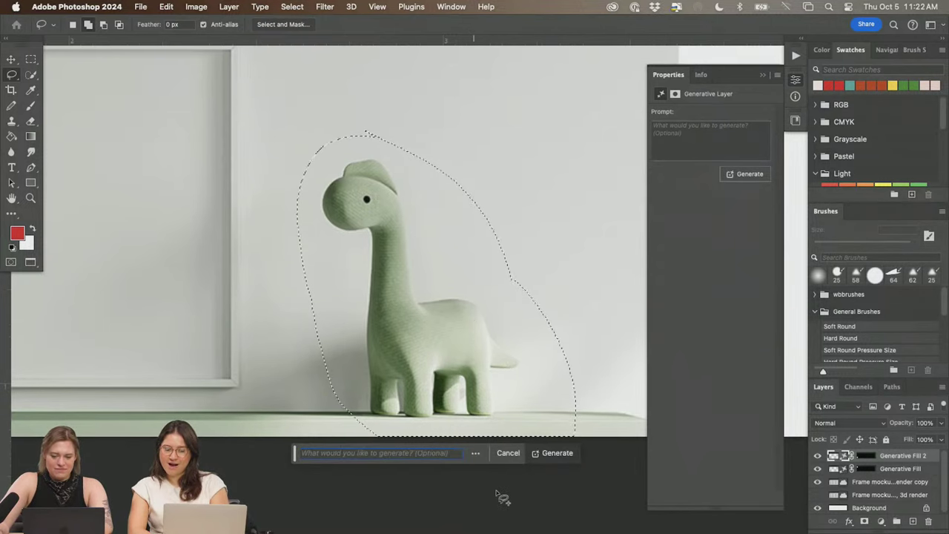
left_click(550, 459)
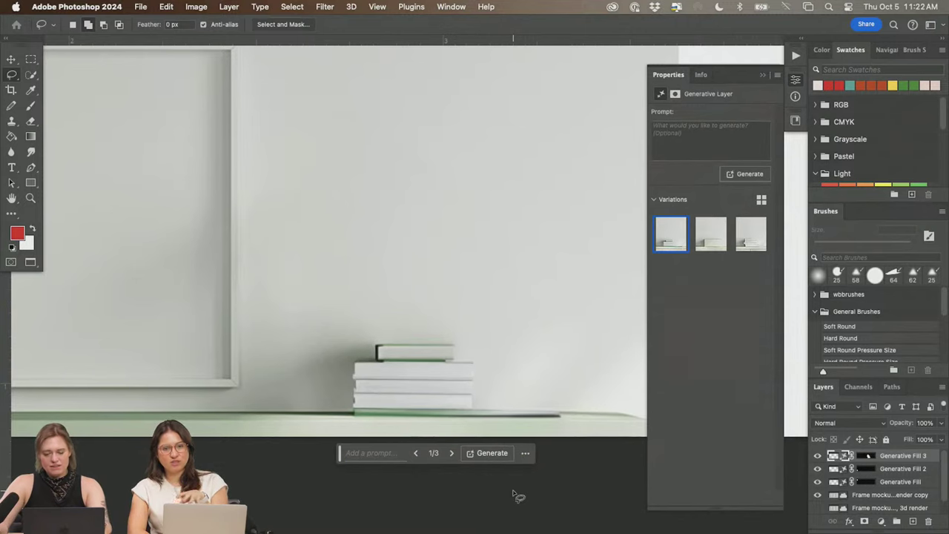
- Compare the dinosaur area before and after the fill by toggling the visibility of the Generative Fill 3 layer
left_click(817, 455)
left_click(817, 455)
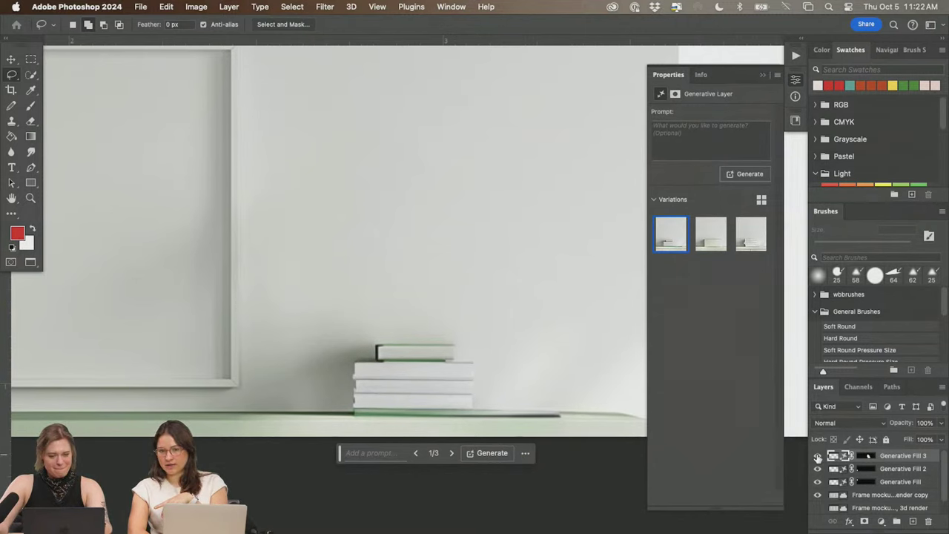
left_click(817, 456)
left_click(817, 455)
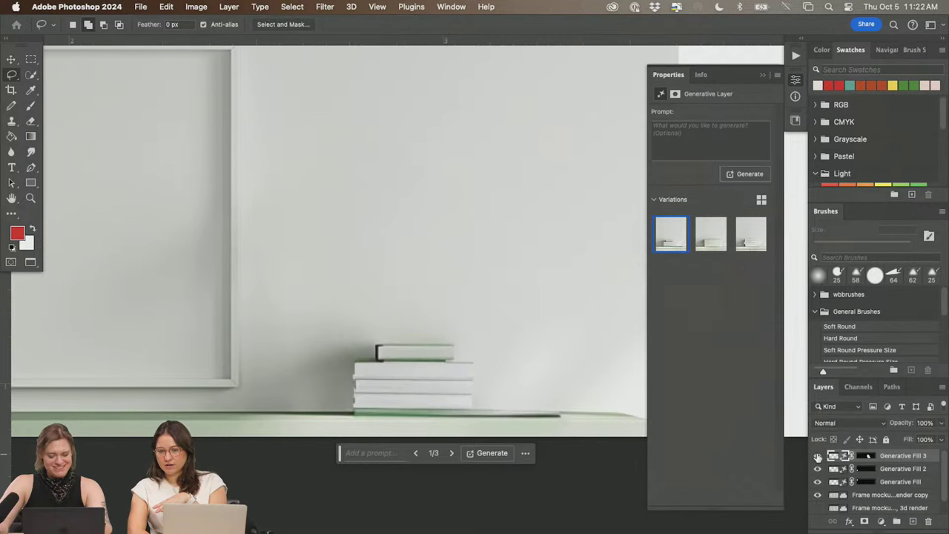
left_click(817, 455)
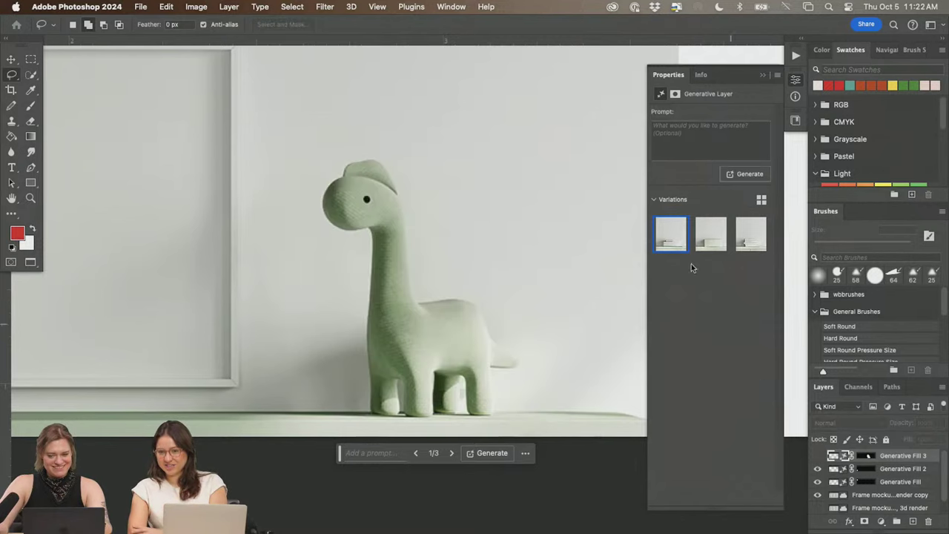
- Preview the second and third variations of the dinosaur fill with its layer shown, and generate another set of variations
left_click(751, 234)
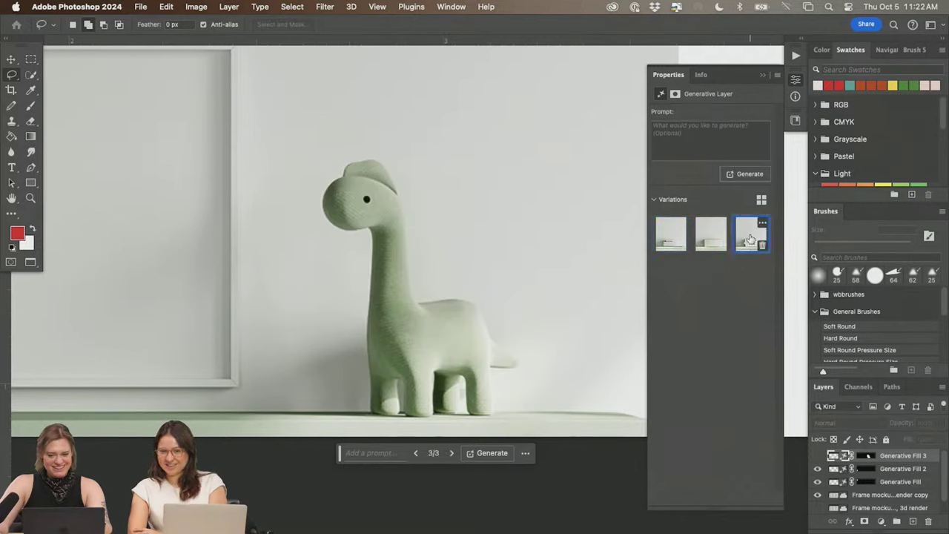
left_click(817, 455)
left_click(710, 234)
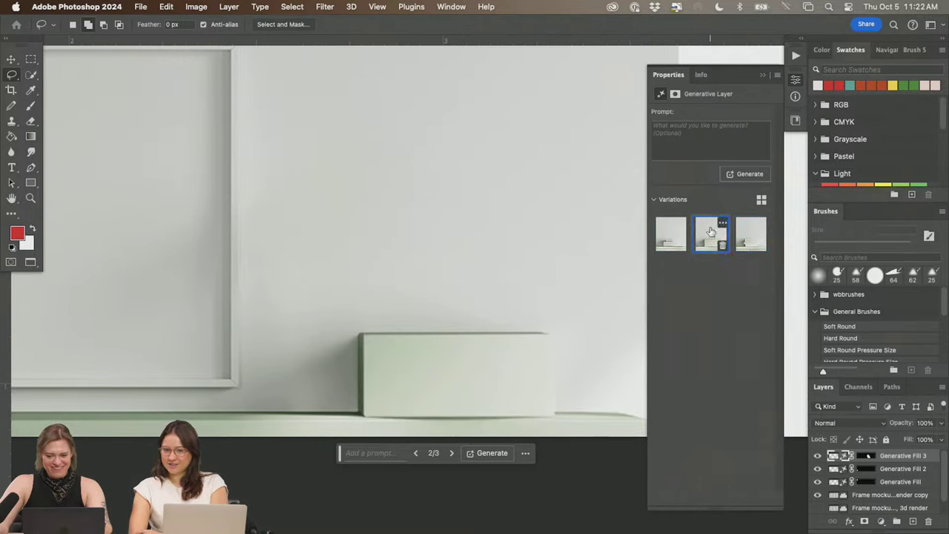
left_click(751, 239)
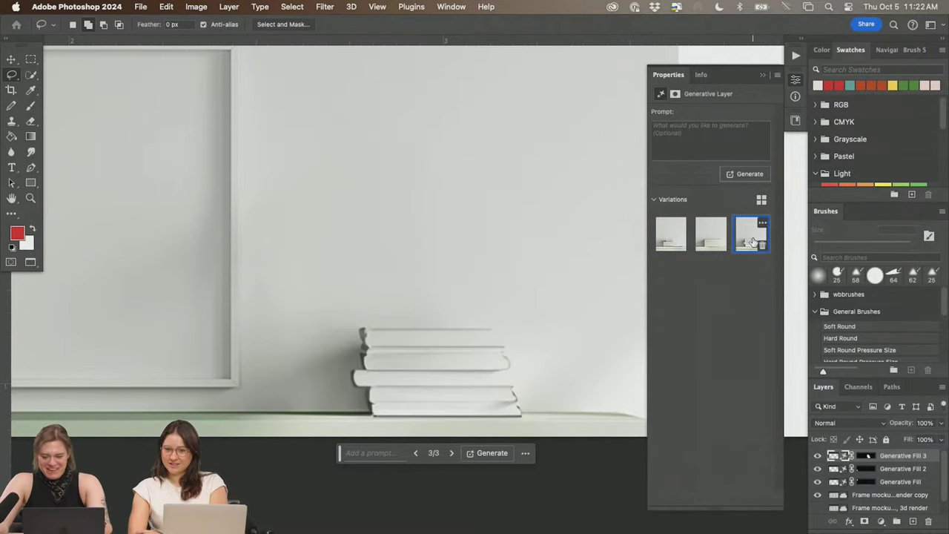
left_click(744, 174)
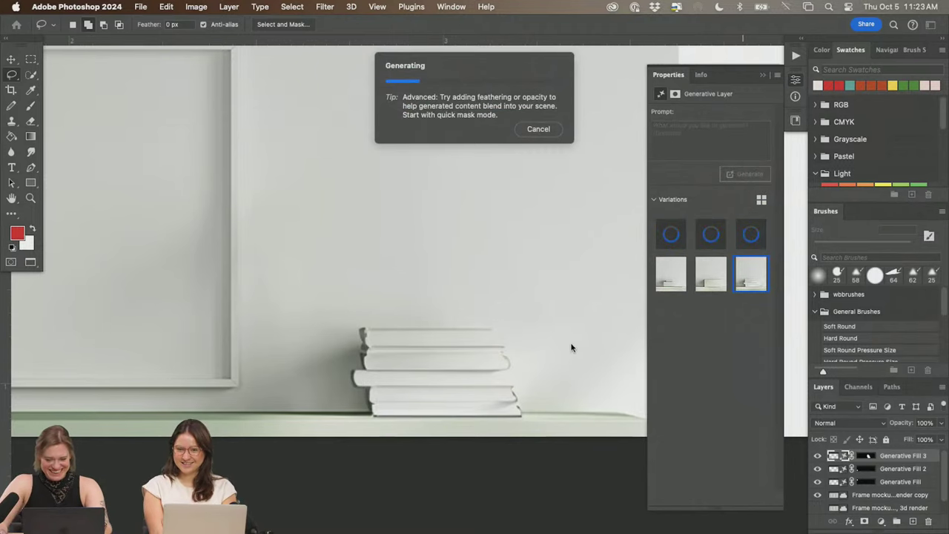
- Examine the existing cover on the exploreandadorn Etsy shop page in Chrome, and return to Photoshop
key("super+Tab")
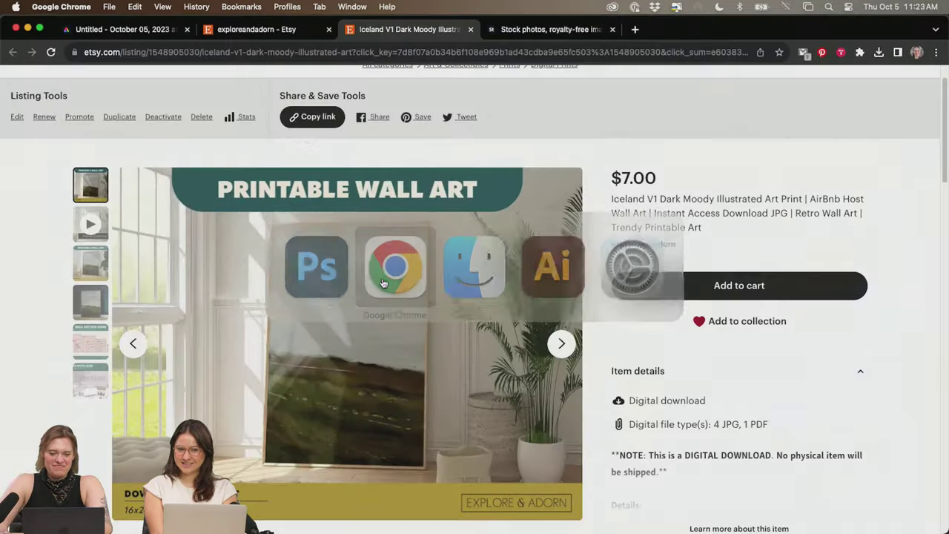
scroll(278, 189, "up", 2)
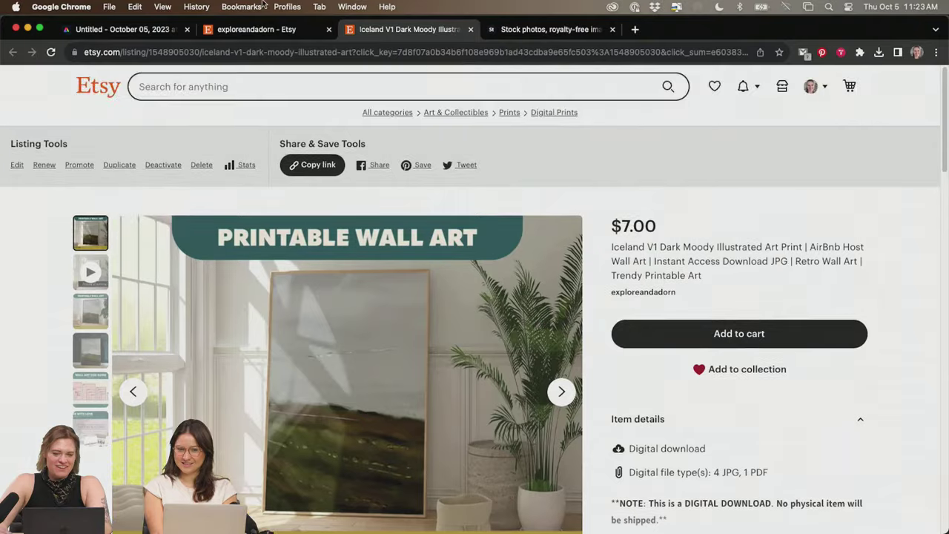
left_click(265, 29)
scroll(55, 368, "up", 4)
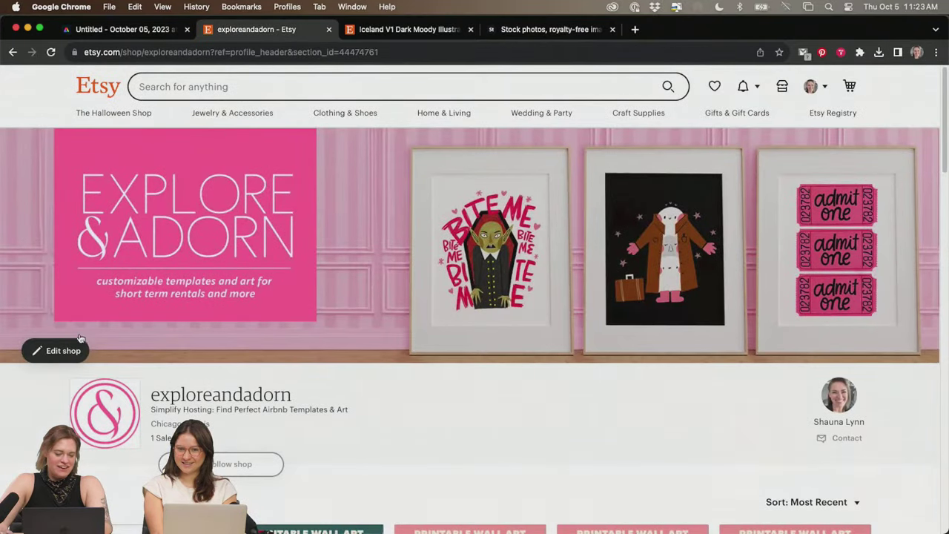
key("super+Tab")
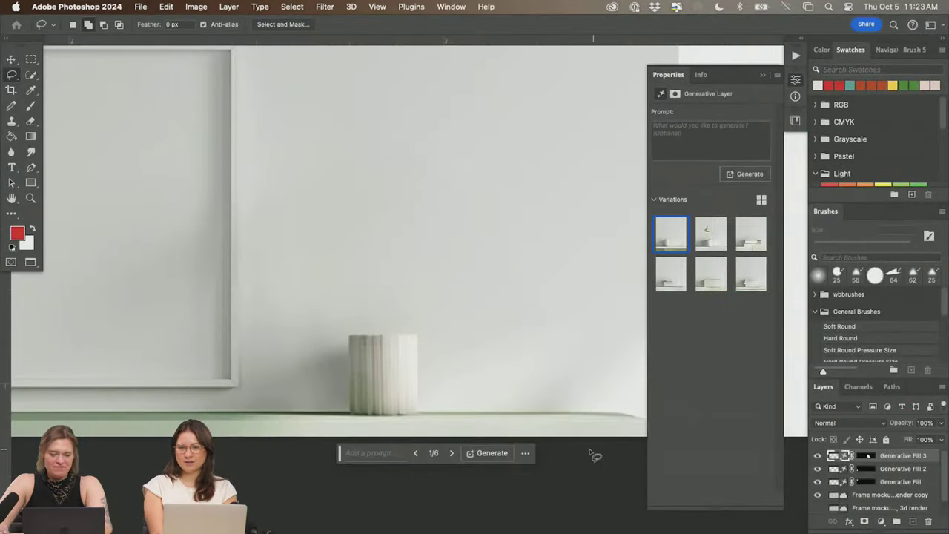
- Preview the newly generated variations for the dinosaur area and delete the Generative Fill 3 layer
left_click(710, 236)
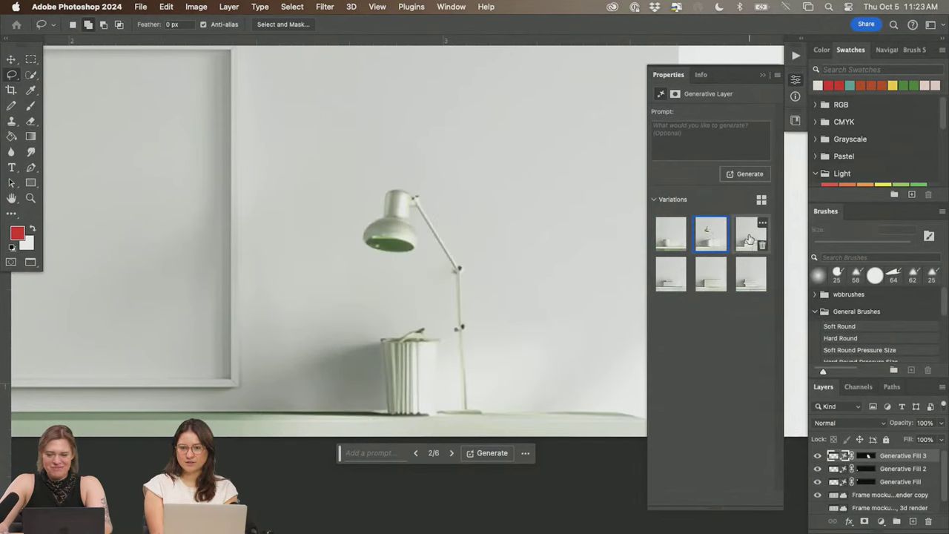
left_click(749, 239)
key("super+minus")
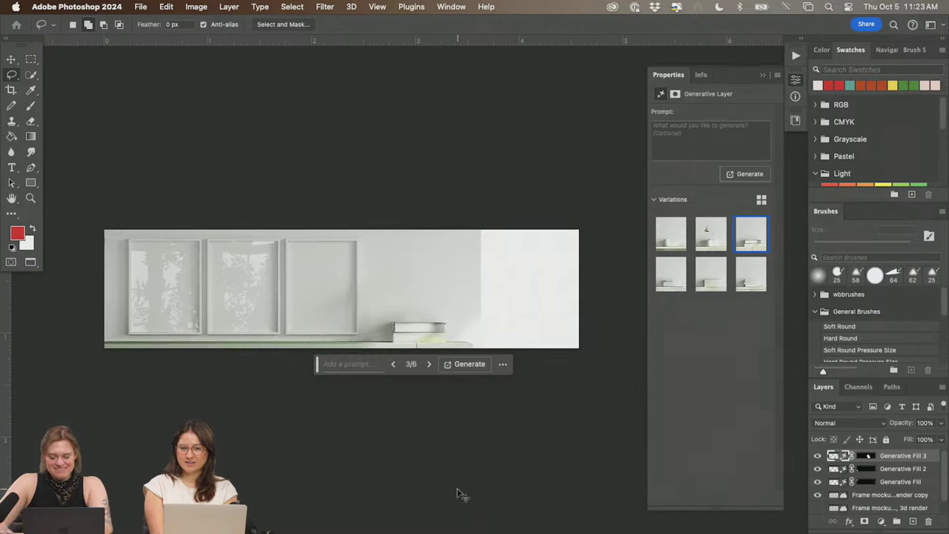
left_click(926, 522)
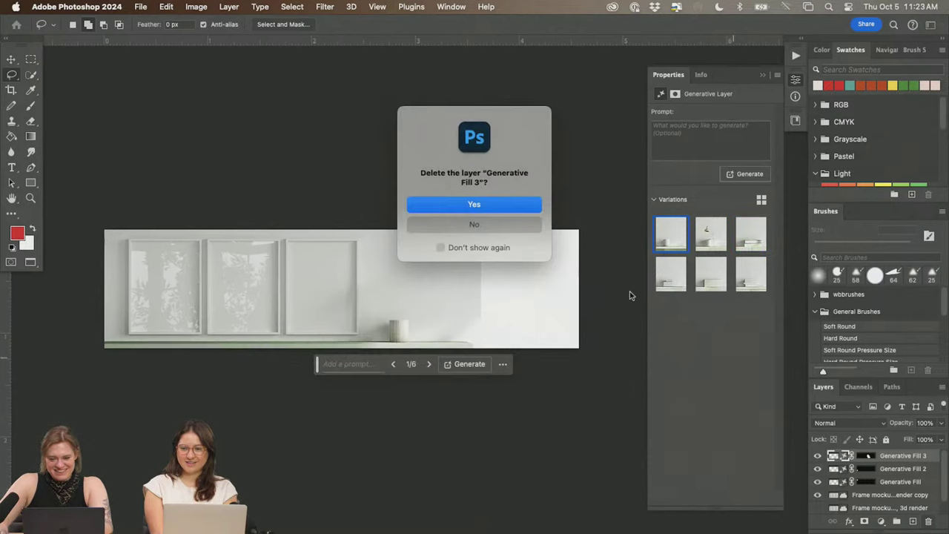
left_click(449, 205)
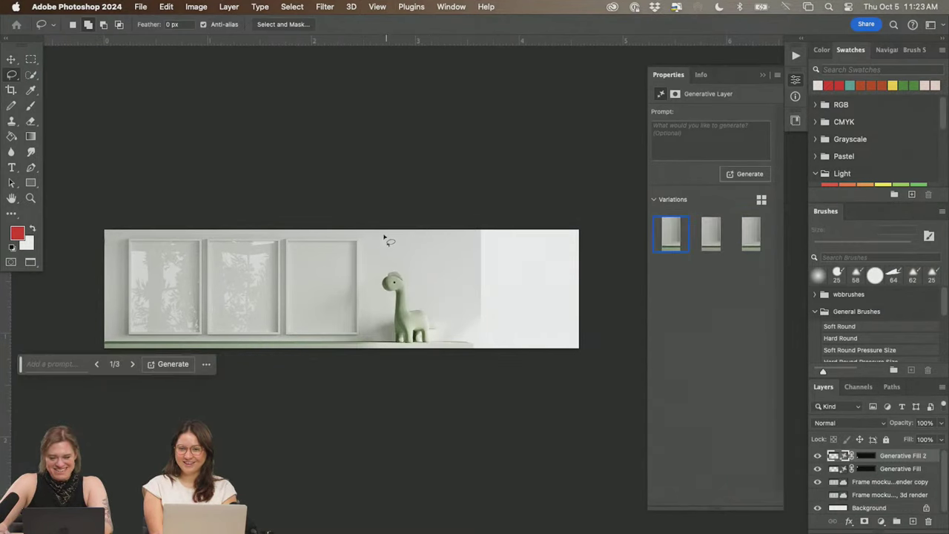
- Select everything beyond the third frame, including the dinosaur and blank strip, replace it with an unprompted Generative Fill, and choose the third variation
key("m")
mouse_move(373, 218)
left_mouse_down()
mouse_move(545, 297)
mouse_move(597, 356)
left_mouse_up()
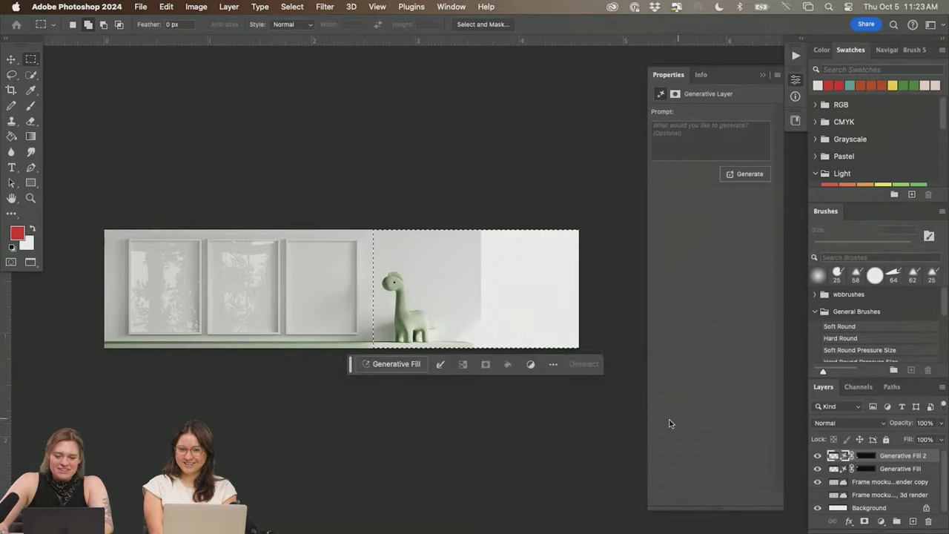
left_click(391, 364)
left_click(595, 365)
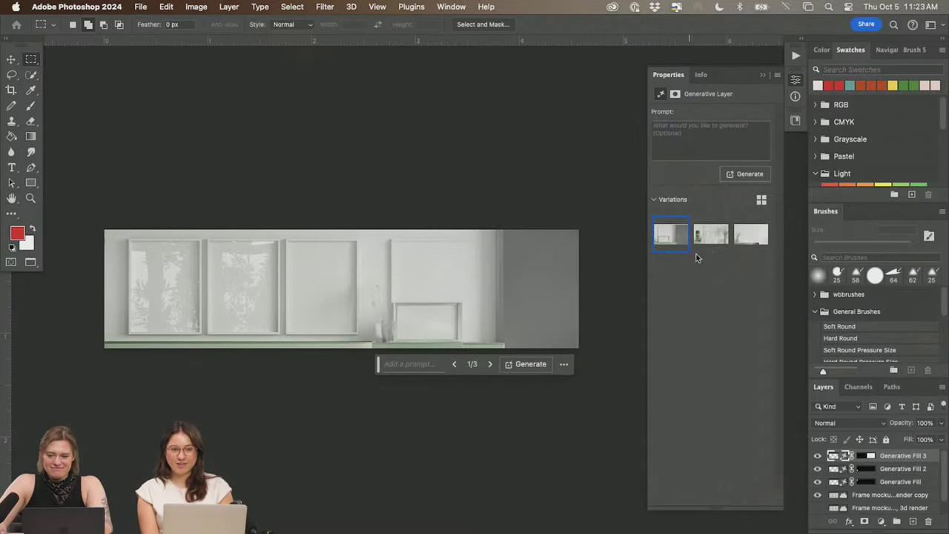
left_click(713, 237)
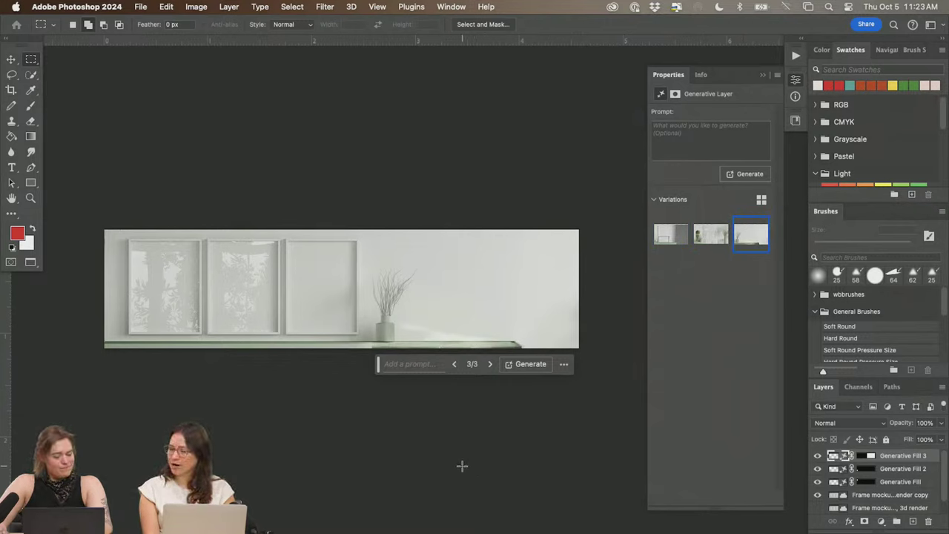
- Generate another unprompted set of variations for the area beyond the third frame and choose the second new one
key("z")
left_click_drag(396, 316, 447, 309)
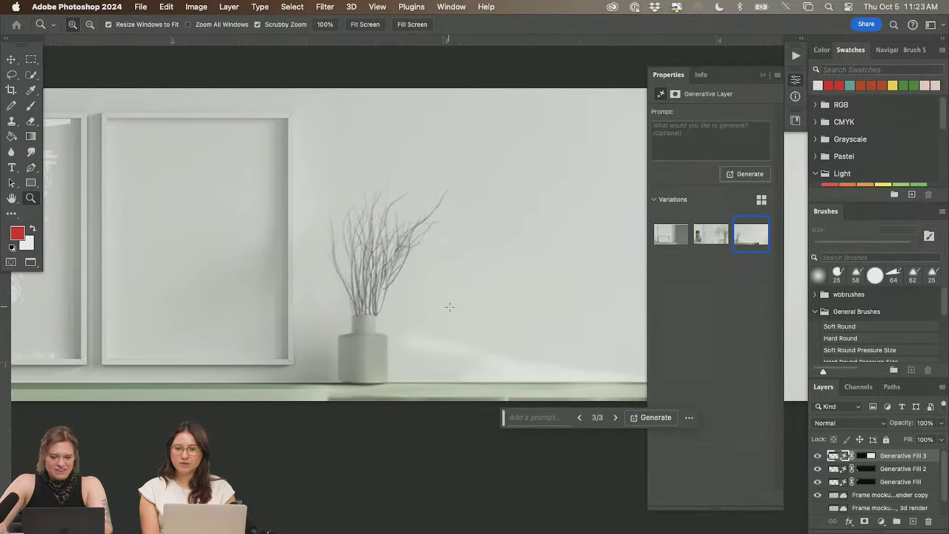
key("m")
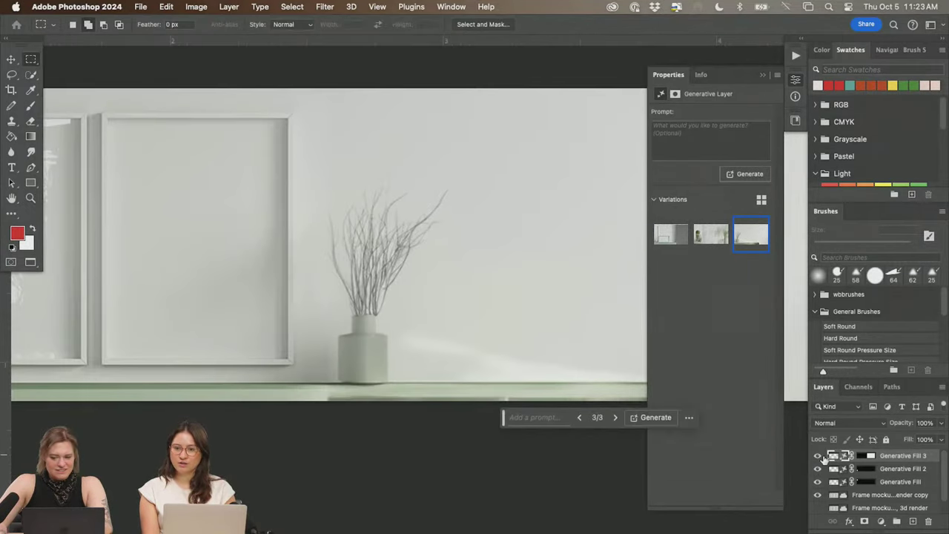
left_click(727, 176)
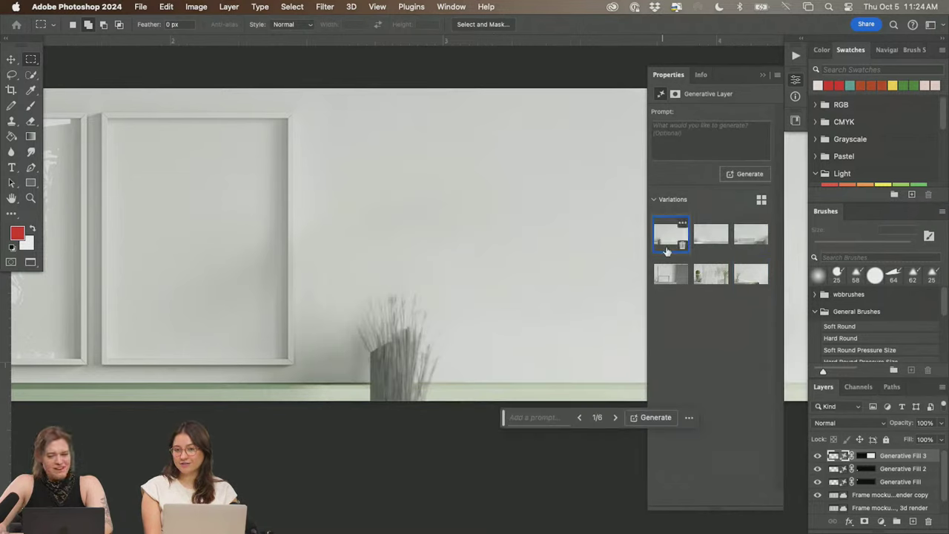
left_click(712, 242)
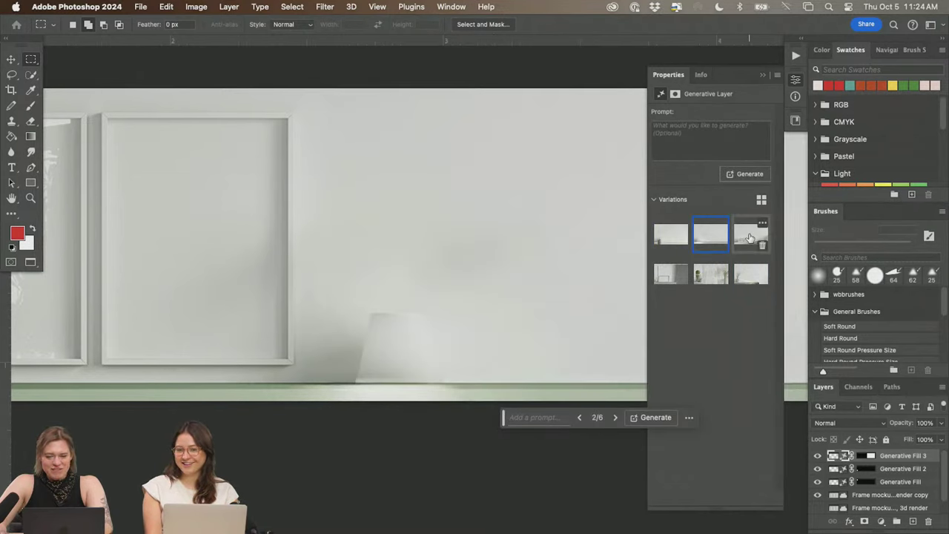
left_click(750, 236)
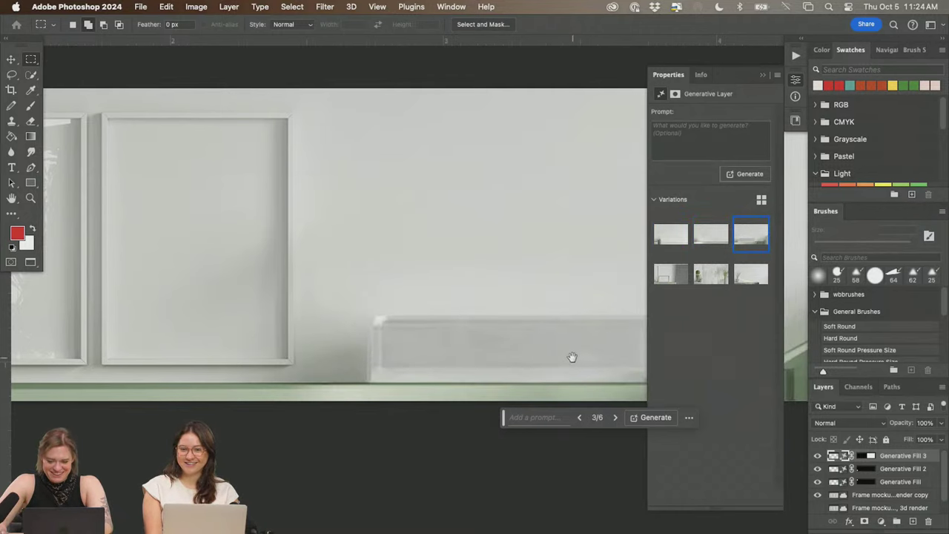
left_click_drag(568, 356, 343, 343)
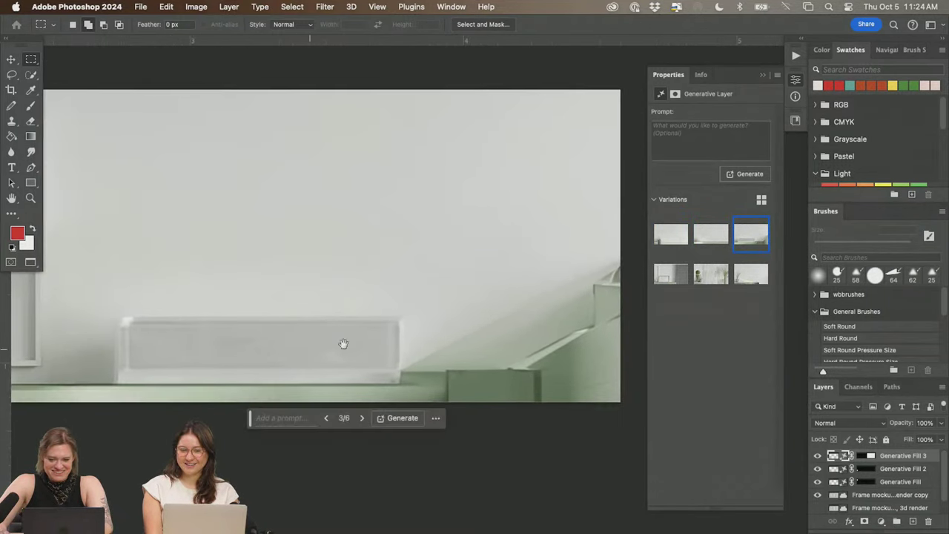
left_click(705, 229)
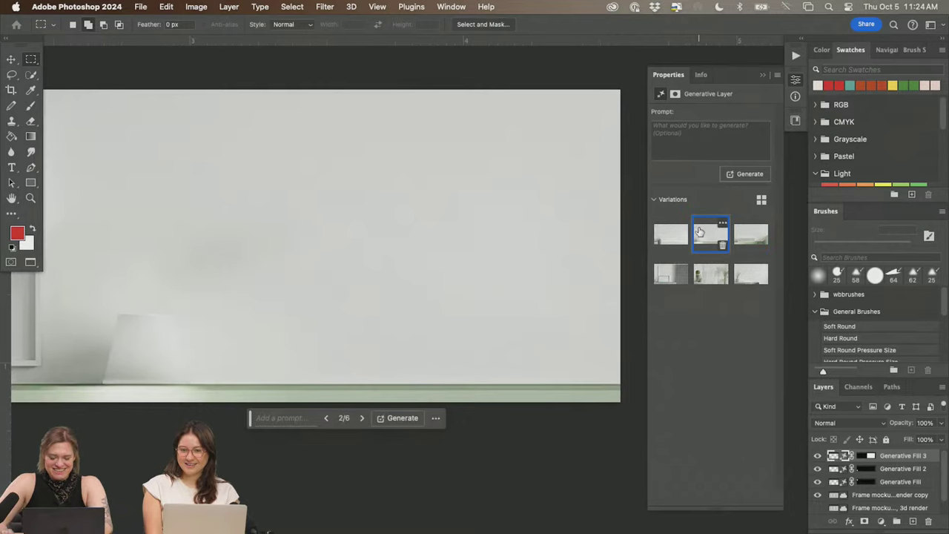
- Select a circular area around the lampshade-like shape beside the third frame and replace it with a Generative Fill prompted "pumpkin"
key("super+minus")
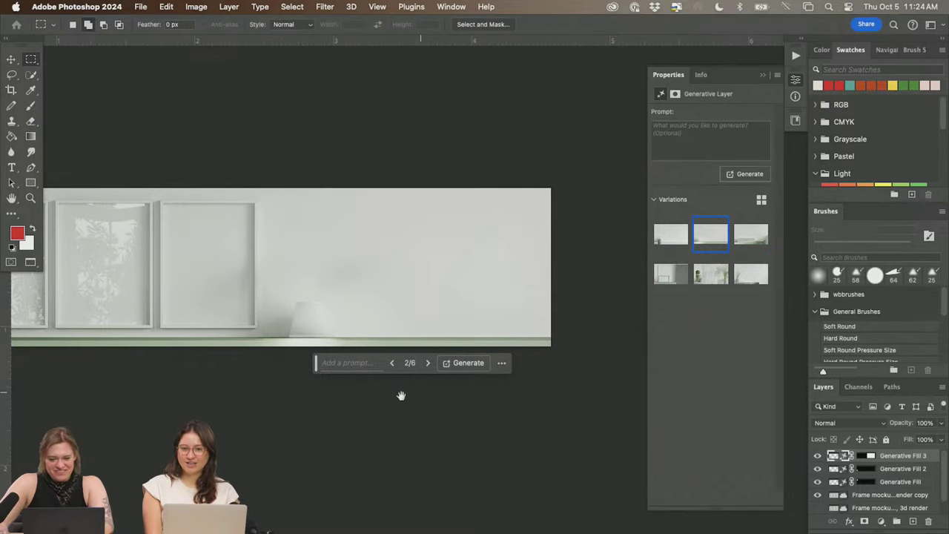
scroll(413, 392, "left", 5)
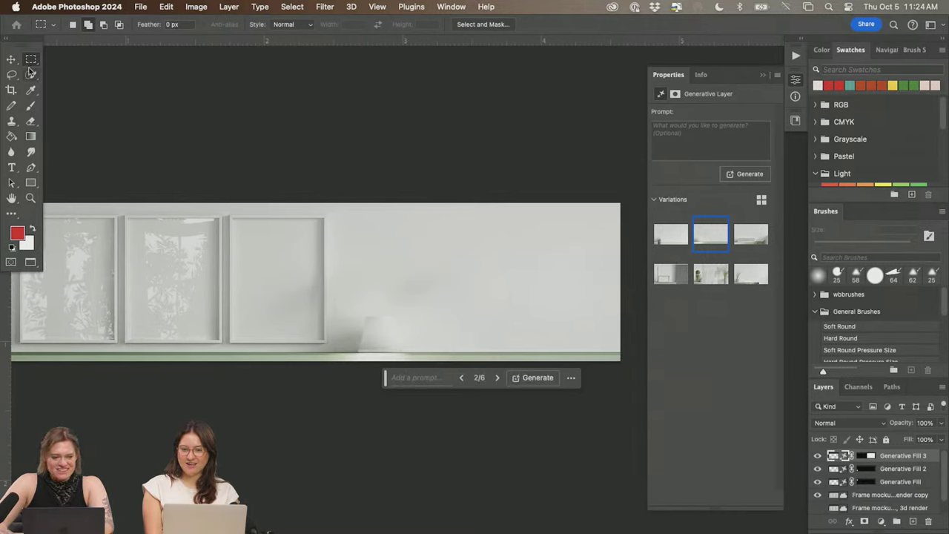
left_click_drag(31, 60, 82, 71)
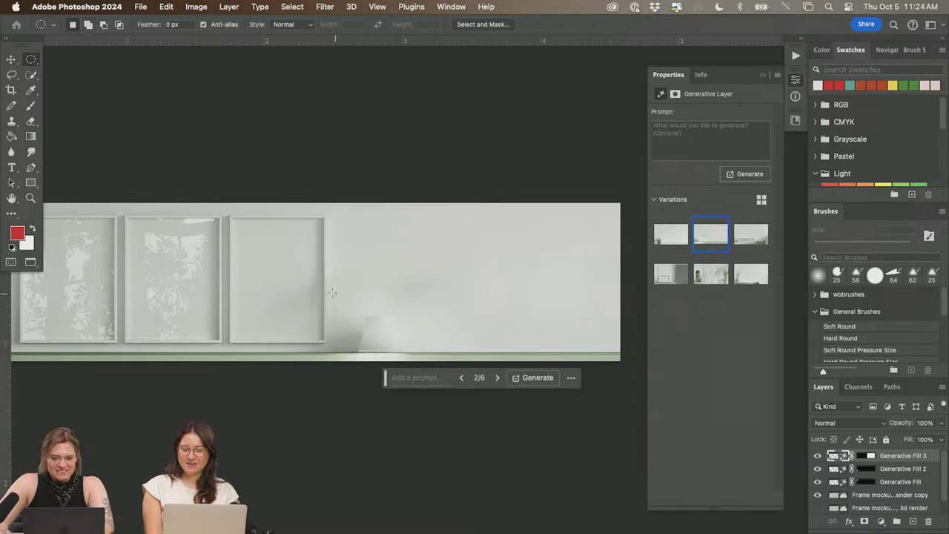
left_click_drag(331, 293, 484, 387)
left_click(709, 134)
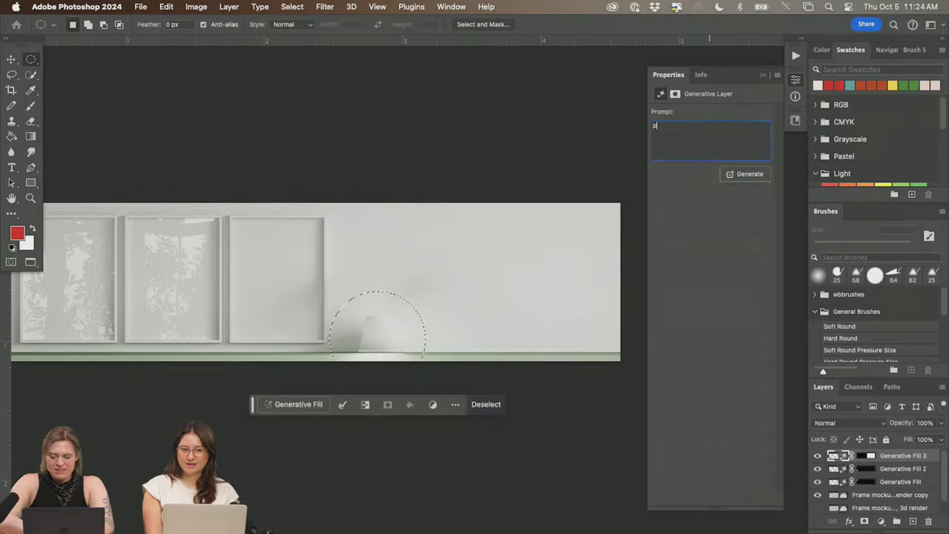
key("Return")
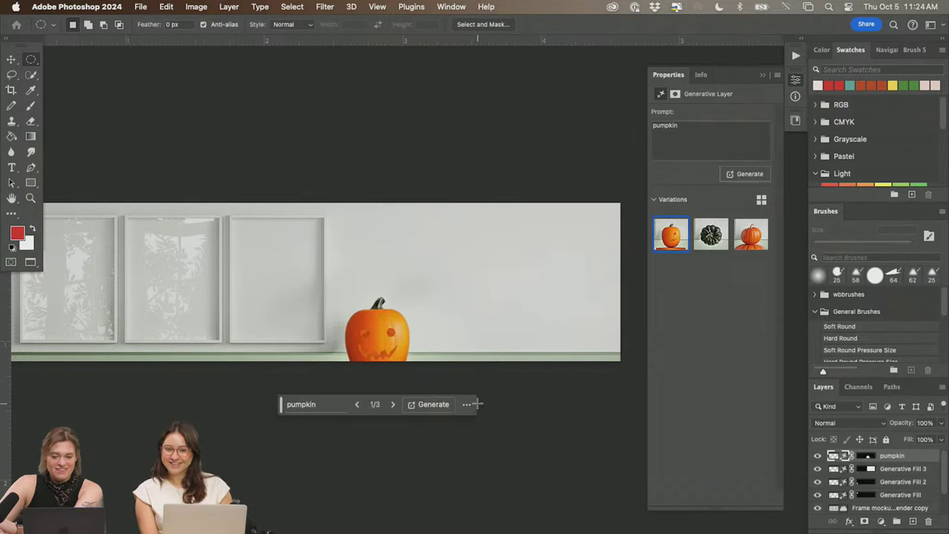
- Preview the second and third pumpkin variations, generate another set, and switch through to the white carved pumpkin
left_click(706, 236)
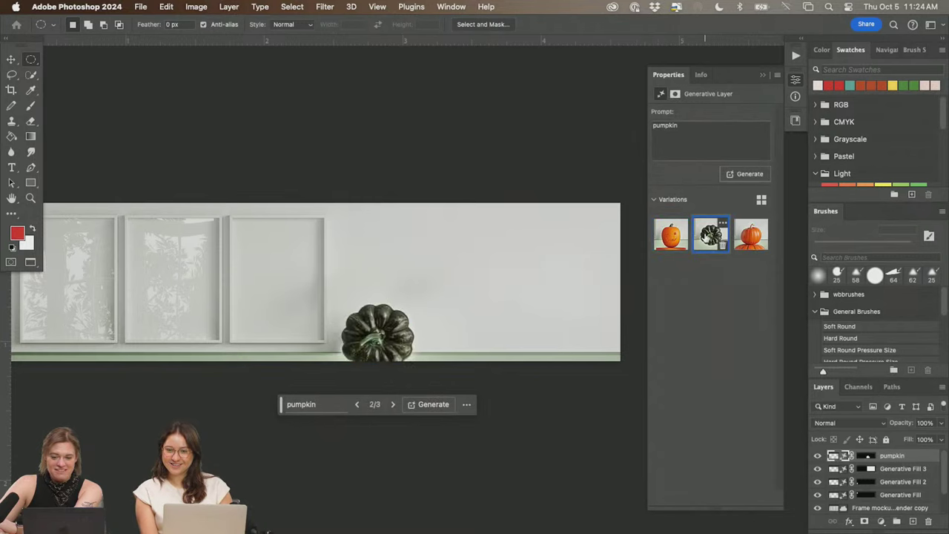
left_click(744, 235)
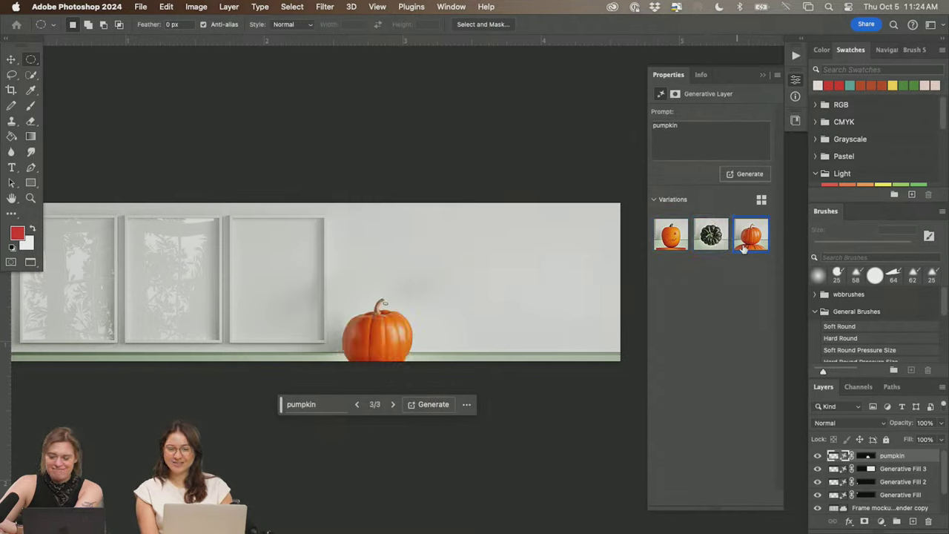
left_click(737, 176)
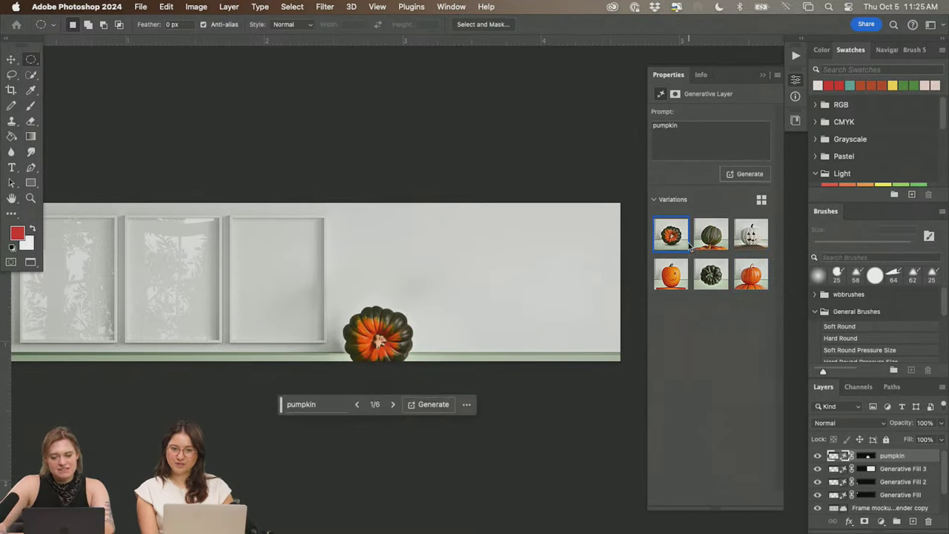
left_click(711, 234)
left_click(750, 236)
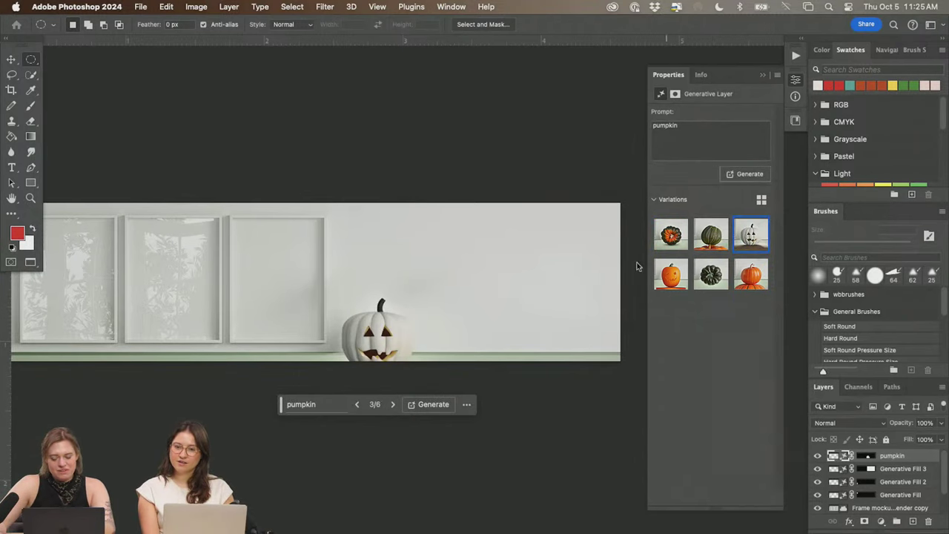
- Inspect the white carved pumpkin up close and delete the pumpkin layer
key("z")
left_click_drag(346, 367, 430, 312)
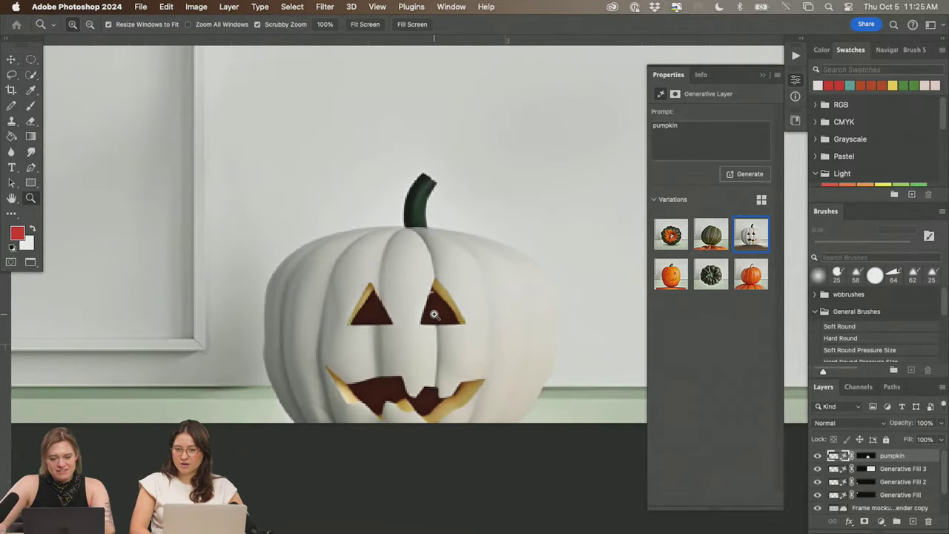
key("m")
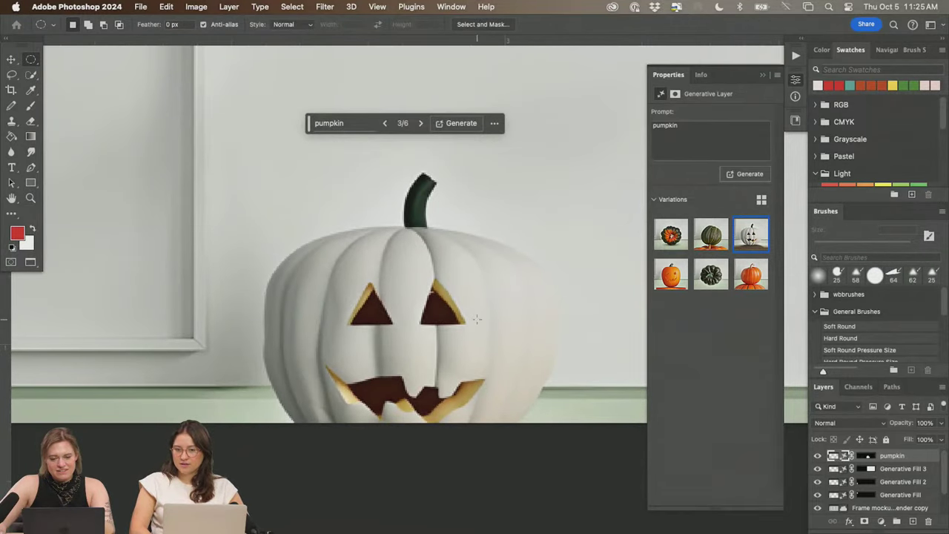
left_click(927, 522)
left_click(468, 198)
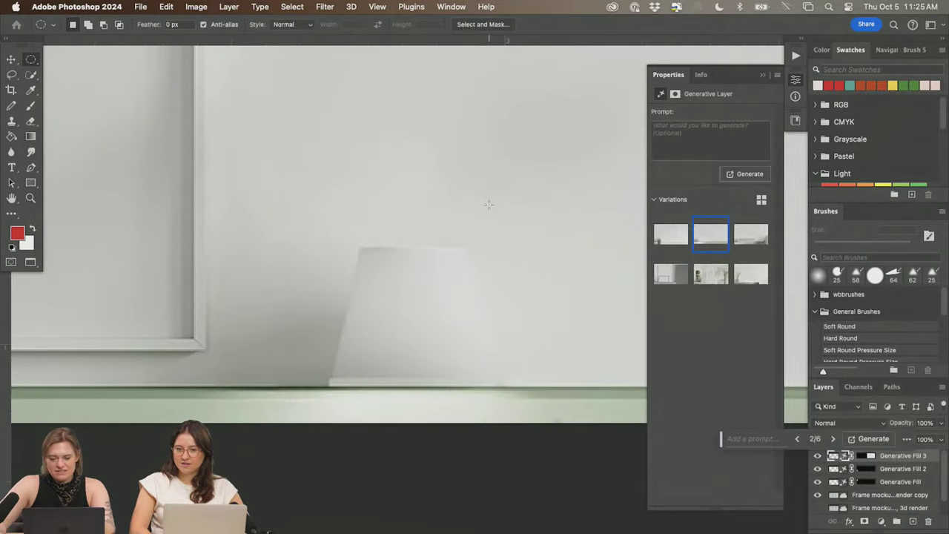
- Outline the lampshade-like shape and its shadow with the Polygonal Lasso, keeping the selection's lower edge within the green shelf
key("l")
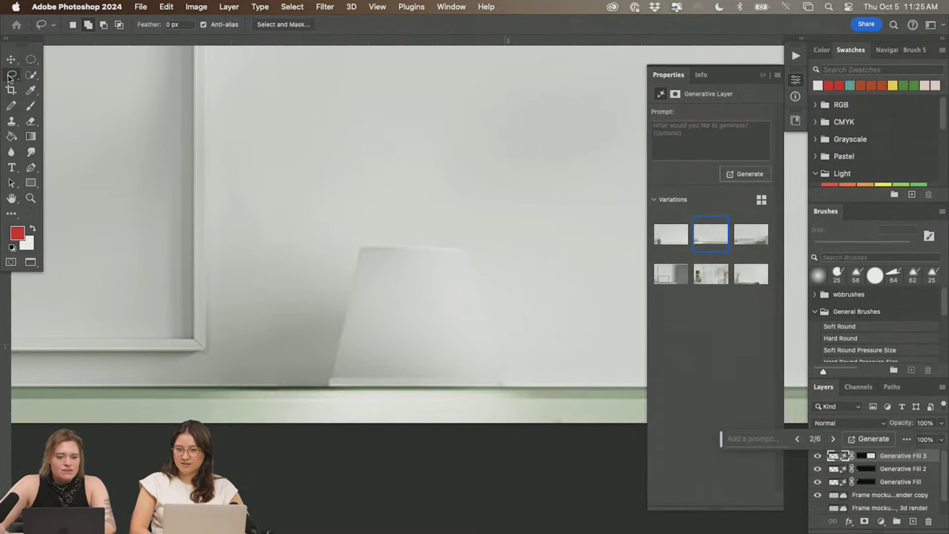
left_click(10, 77)
left_click(56, 83)
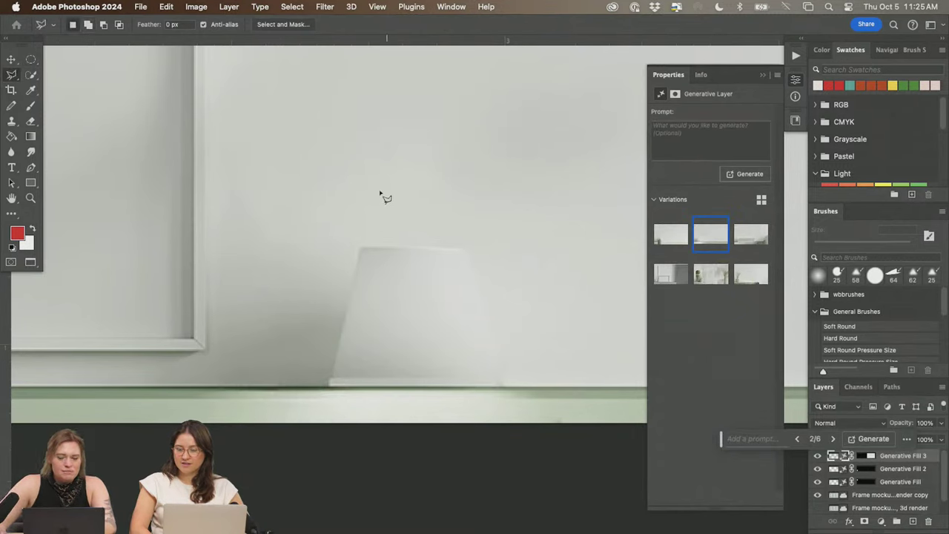
left_click(500, 174)
left_click(534, 243)
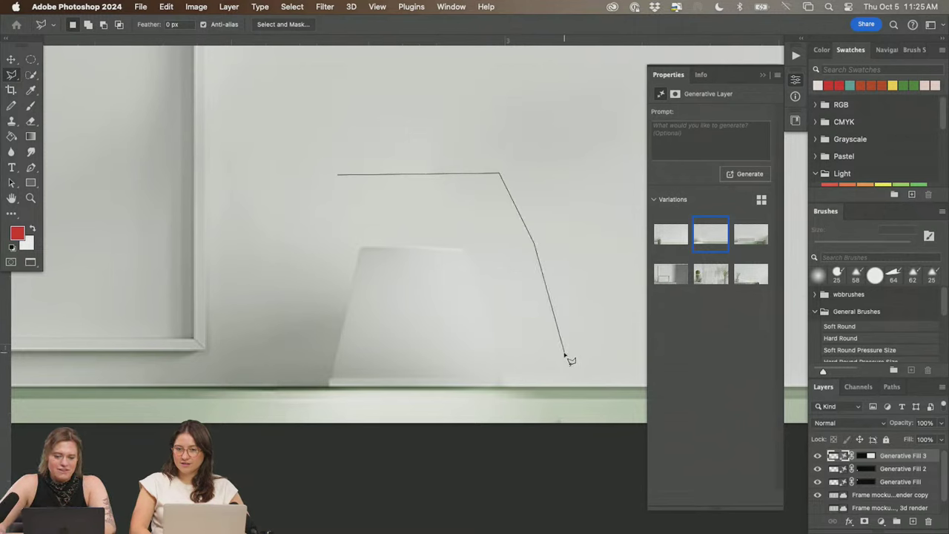
left_click(564, 353)
left_click(557, 410)
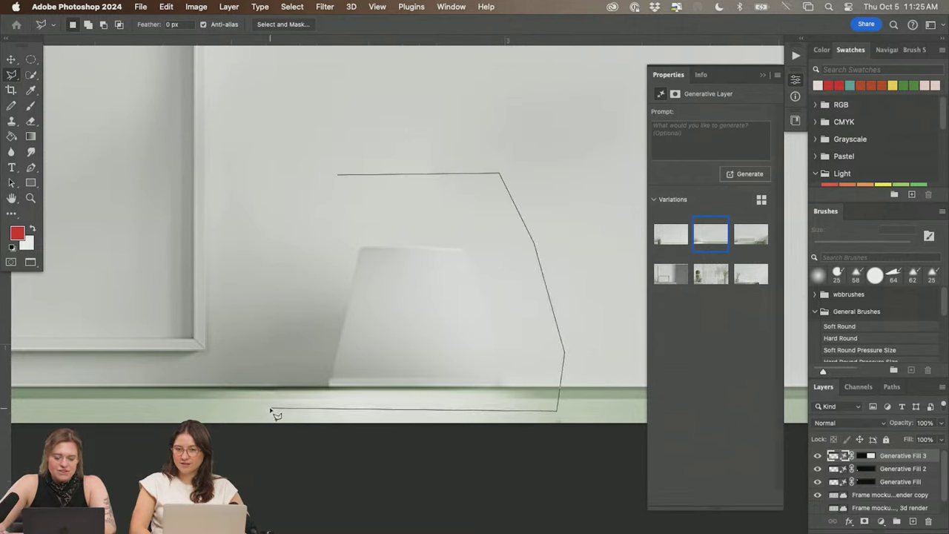
left_click(258, 300)
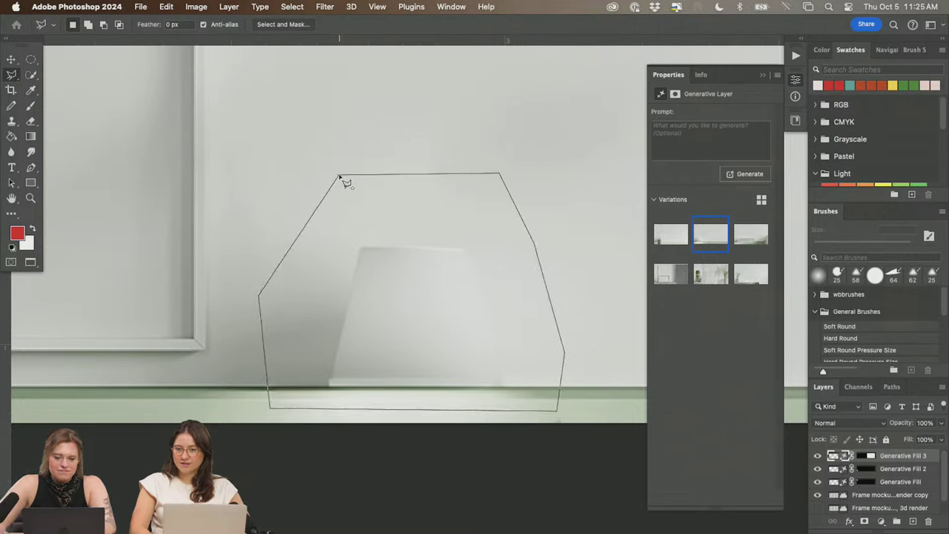
left_click(339, 176)
- Fill the outlined area generatively with the prompt "pumpkin" and preview the second and third variations
left_click(694, 151)
type("pumpkin")
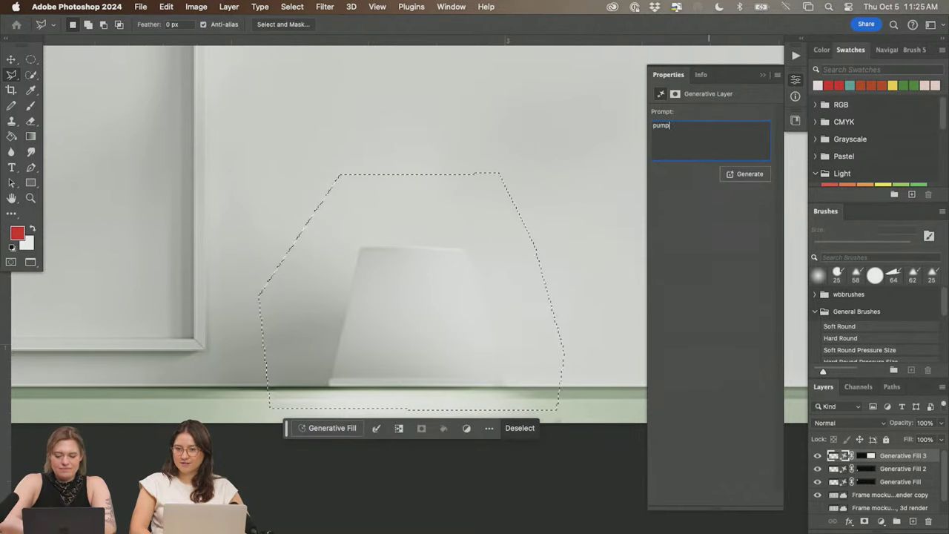
key("Return")
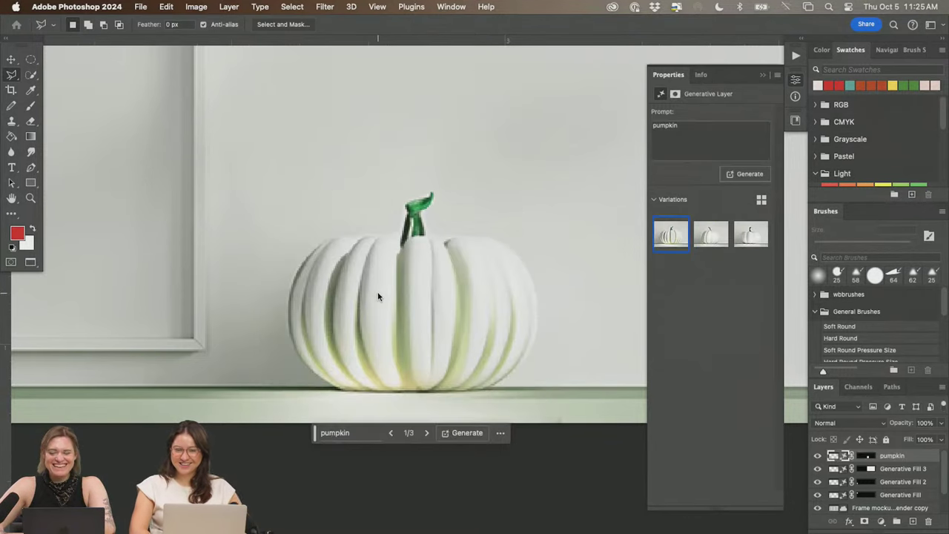
left_click(710, 237)
left_click(748, 234)
- Compare the first and third pumpkin variations against the whole shelf and wall
mouse_move(668, 239)
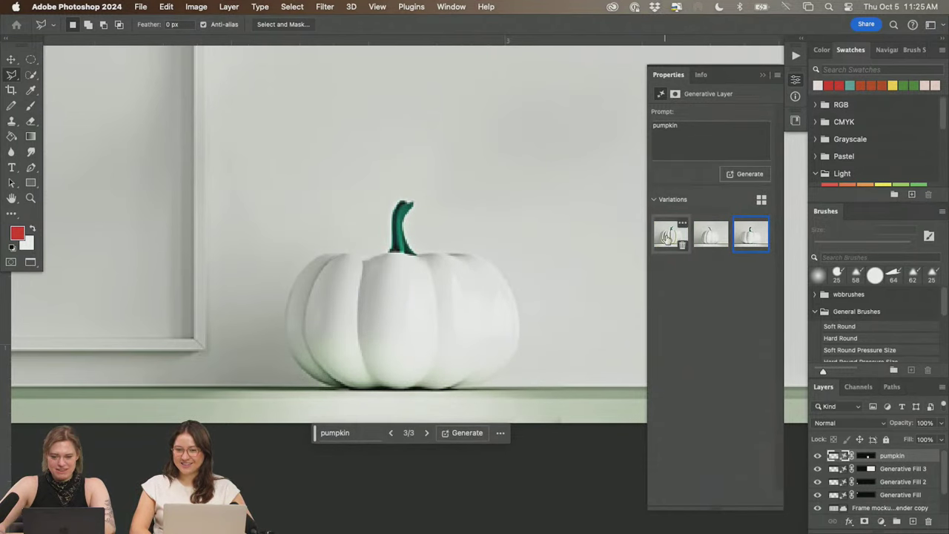
key("super+0")
left_click_drag(360, 271, 179, 289)
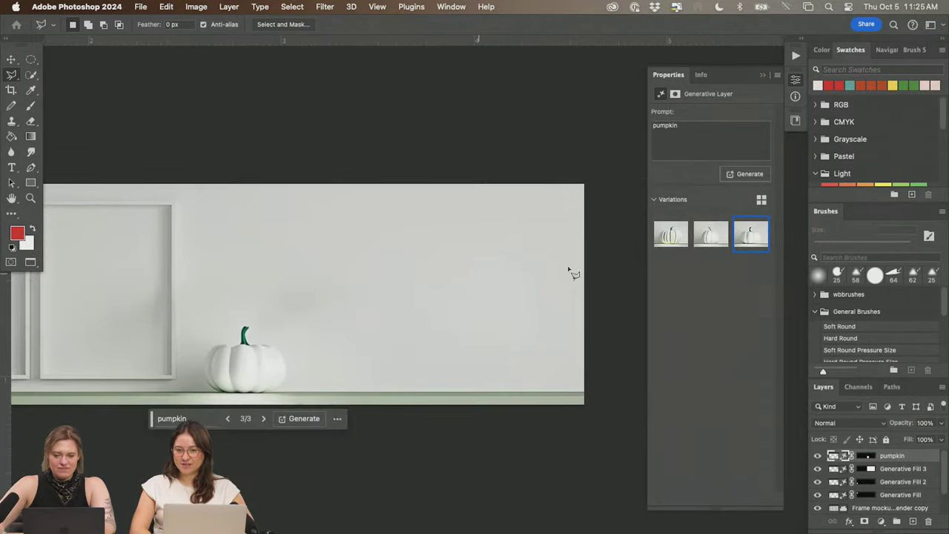
left_click(663, 238)
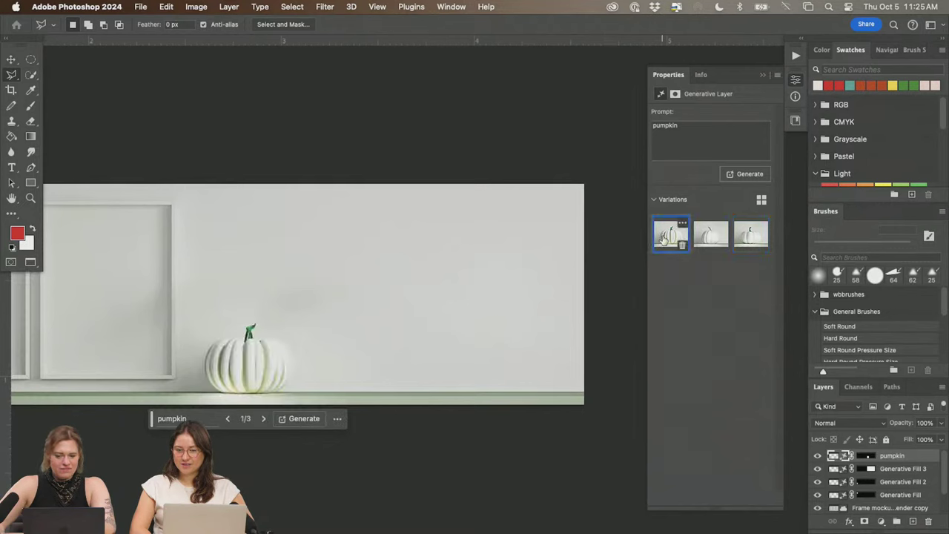
left_click(751, 236)
left_click(665, 237)
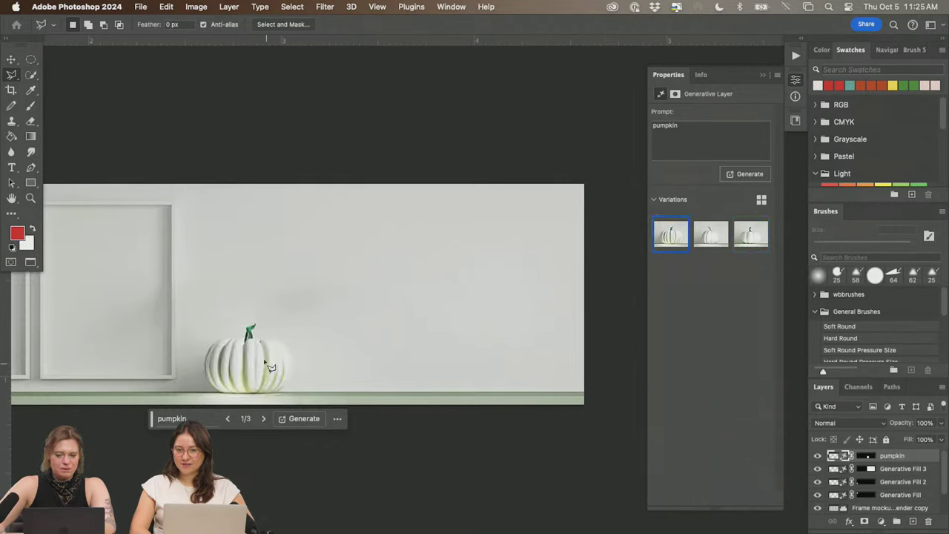
left_click(748, 237)
- Generate another set of pumpkin variations, preview the purple one, and choose the first new white pumpkin
left_click(737, 175)
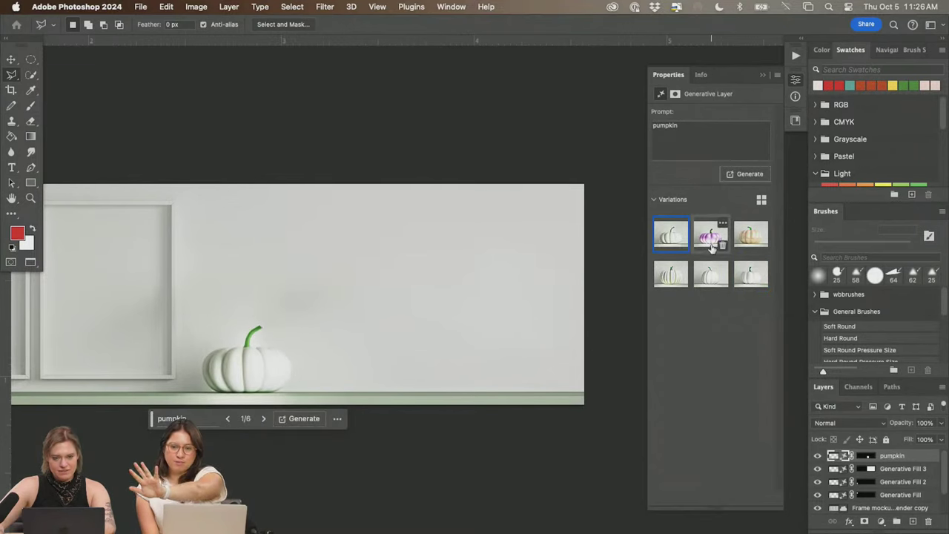
left_click(710, 236)
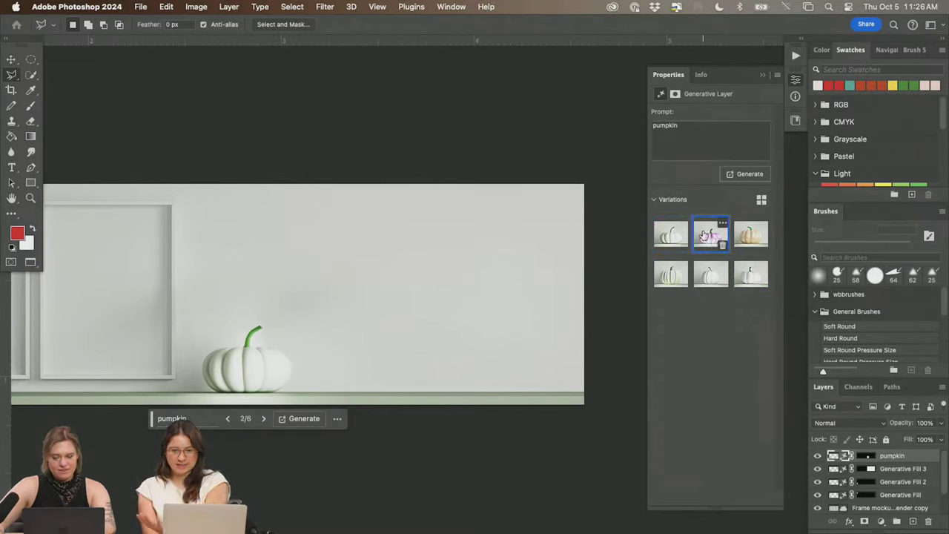
left_click(734, 241)
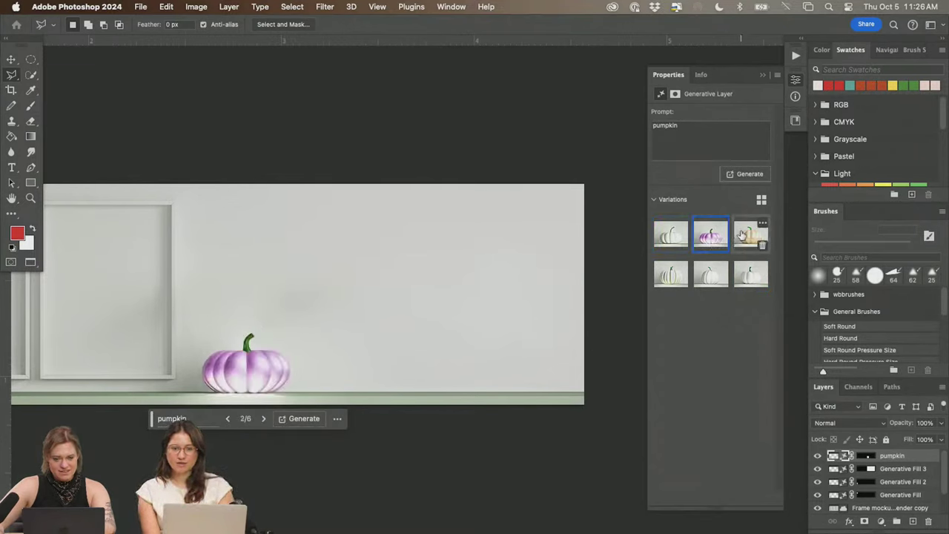
left_click(710, 236)
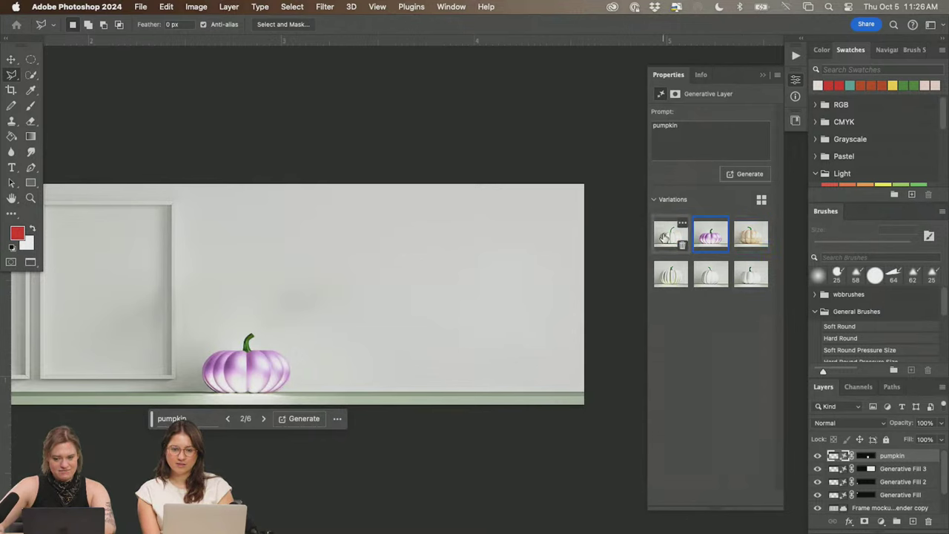
left_click(670, 236)
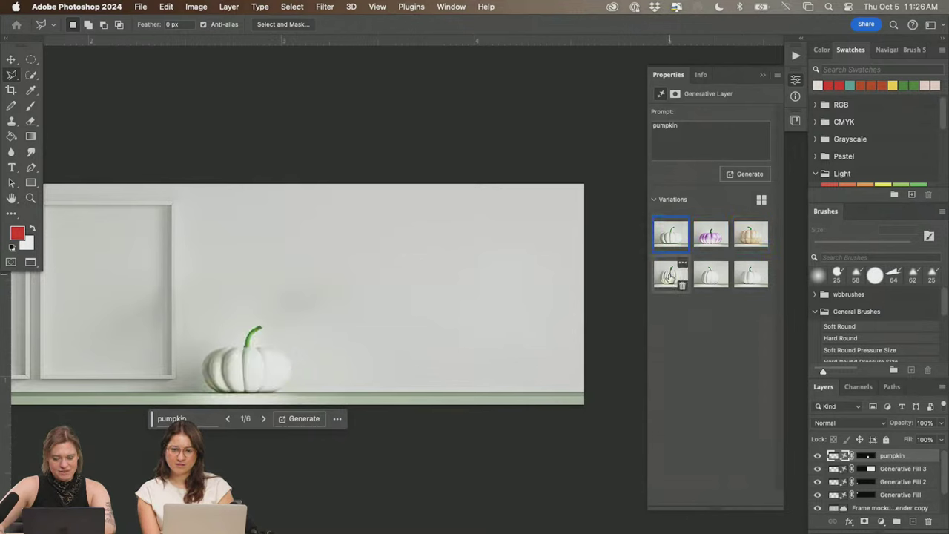
- Choose the sixth pumpkin variation, the white pumpkin with the dark green stem, and check it beside the frames
left_click(749, 275)
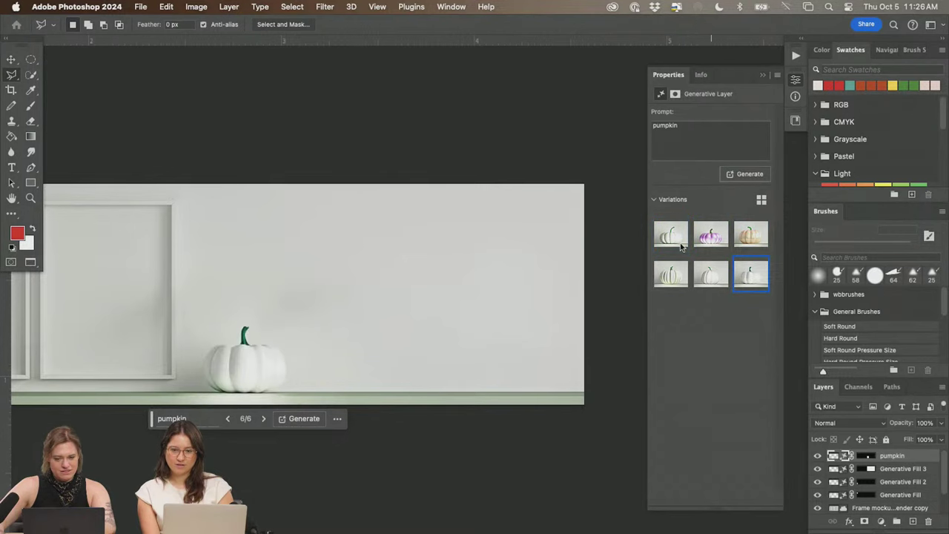
key("super+z")
left_click(751, 273)
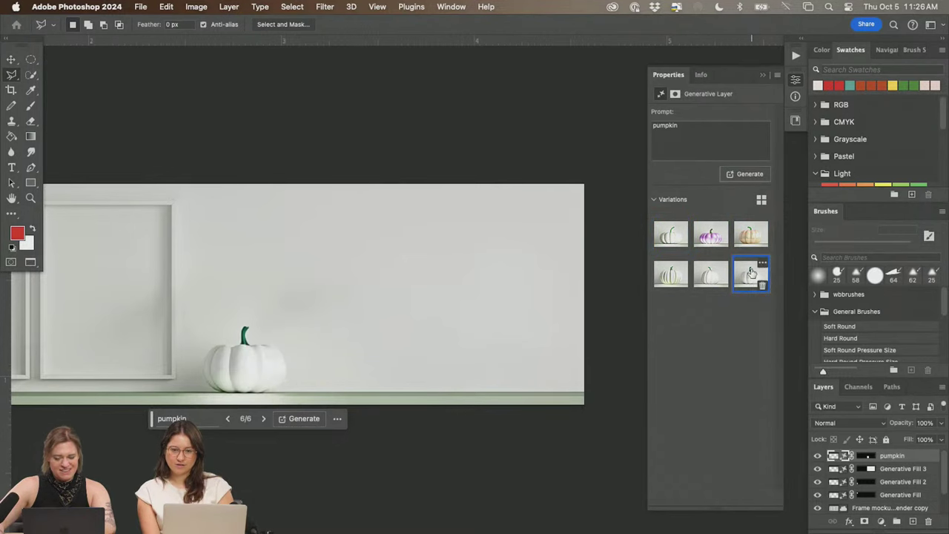
left_click_drag(256, 271, 556, 267)
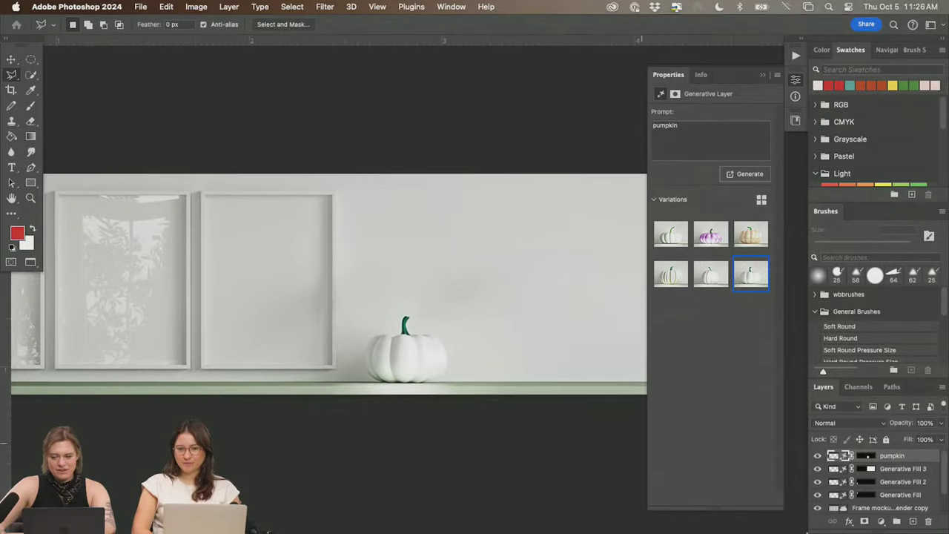
- Add a Hue/Saturation adjustment layer above the pumpkin and colorize the scene with hue 30 and saturation 28
left_click(881, 522)
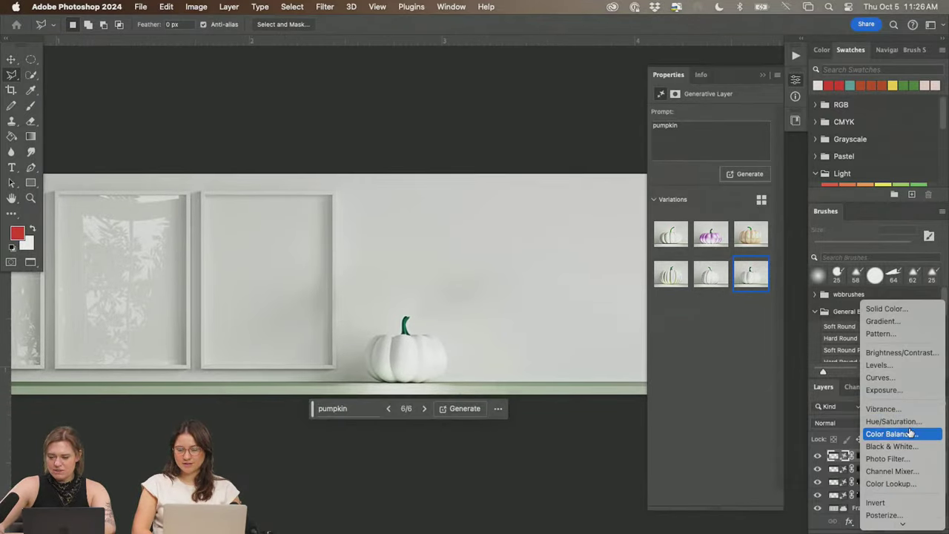
left_click(912, 421)
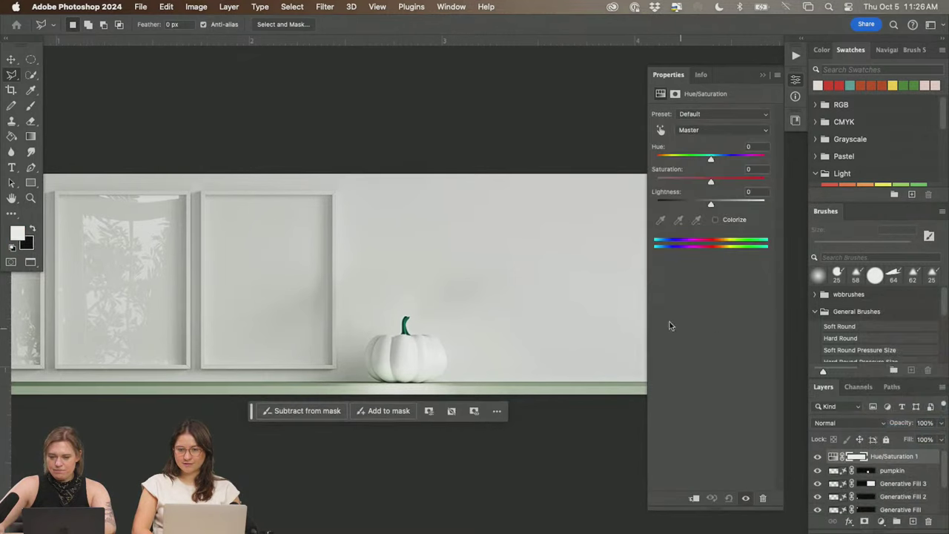
left_click_drag(709, 159, 758, 162)
left_click(735, 220)
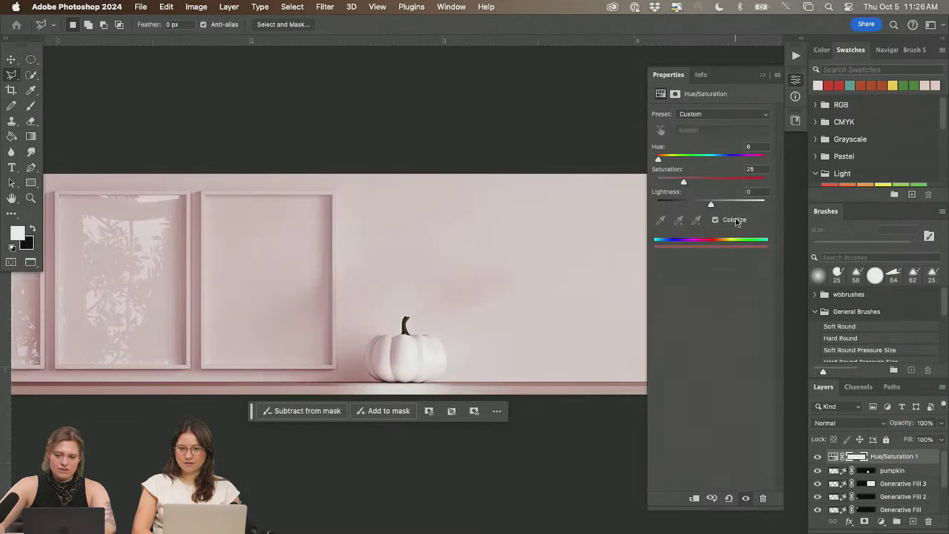
left_click_drag(660, 161, 687, 184)
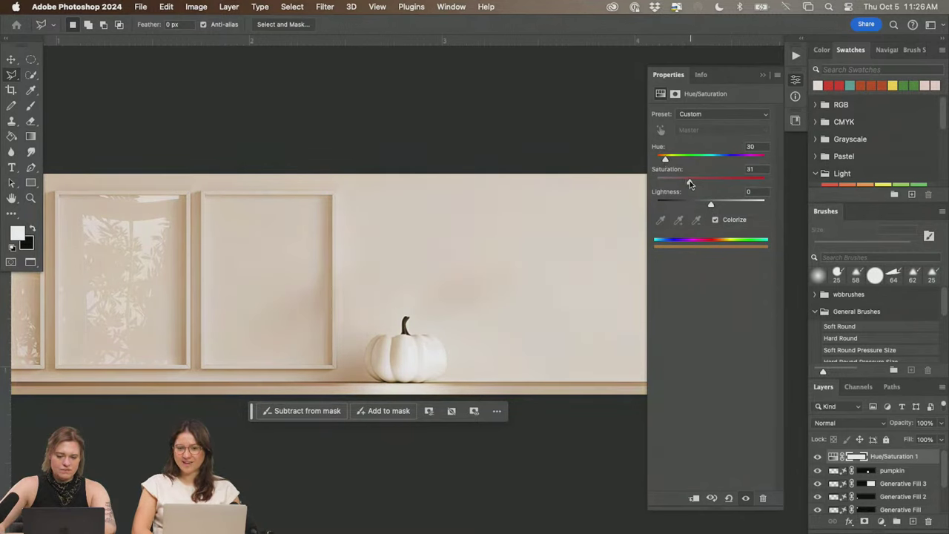
- Compare the whole cover with and without the Hue/Saturation adjustment
left_click(817, 456)
left_click(818, 457)
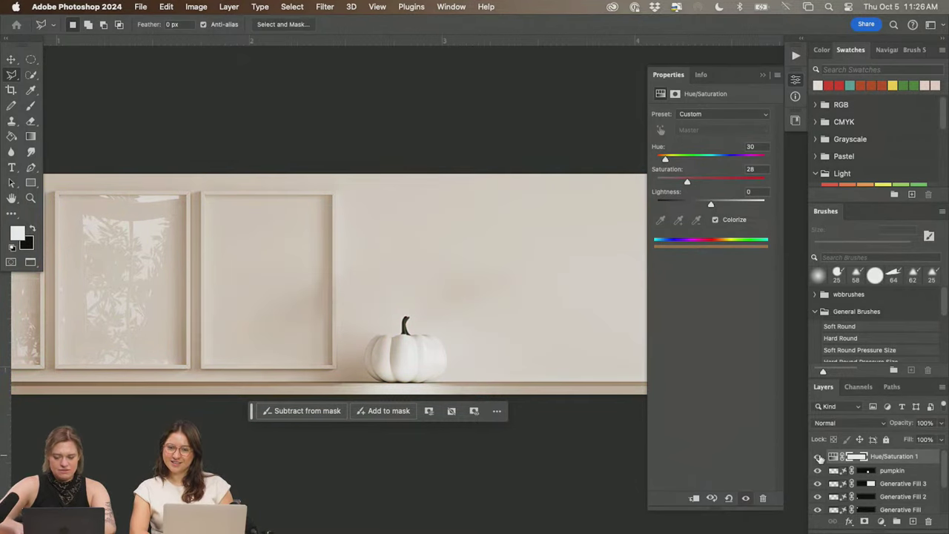
key("super+minus")
left_click(817, 456)
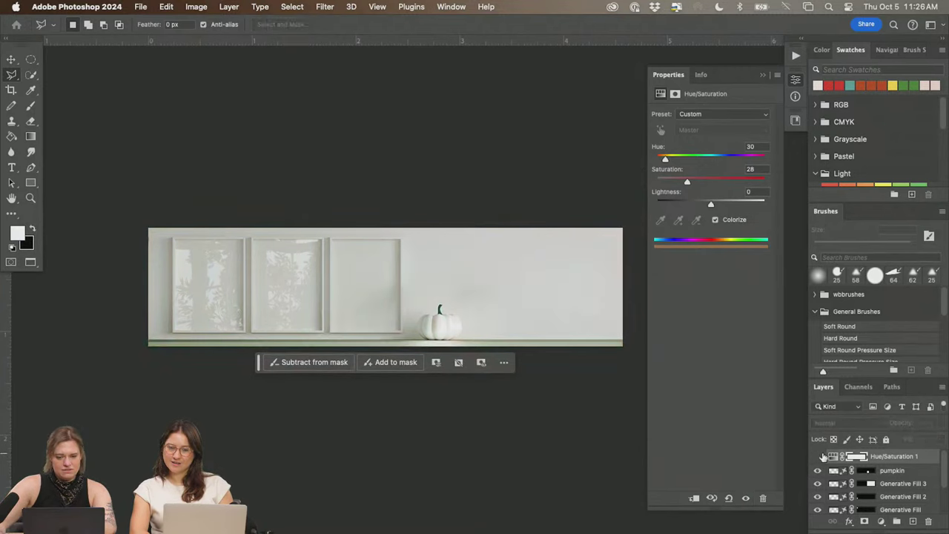
left_click(818, 457)
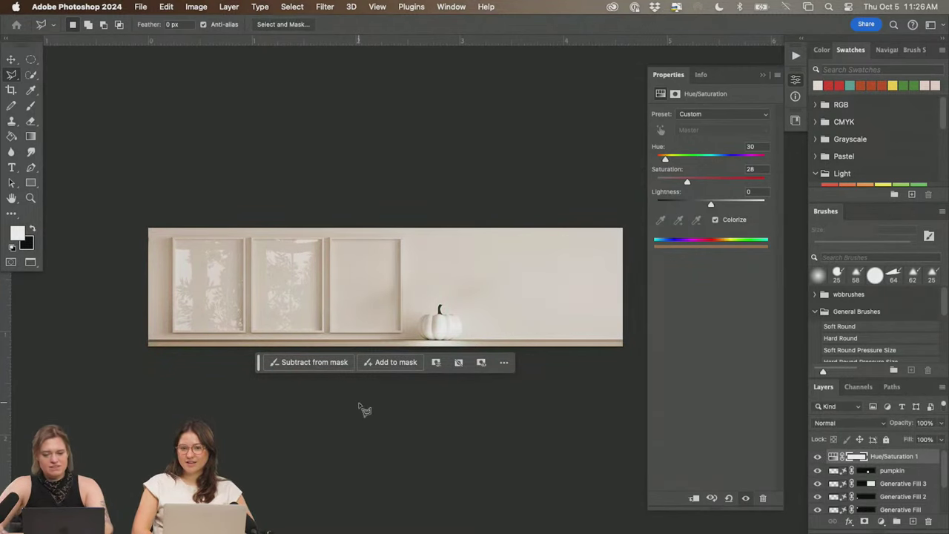
- Save the document in Photoshop format as "pumpkin" in the 001 STOCK folder, keeping Maximize Compatibility enabled
key("z")
mouse_move(215, 259)
left_mouse_down()
mouse_move(272, 250)
mouse_move(349, 259)
mouse_move(352, 205)
left_mouse_up()
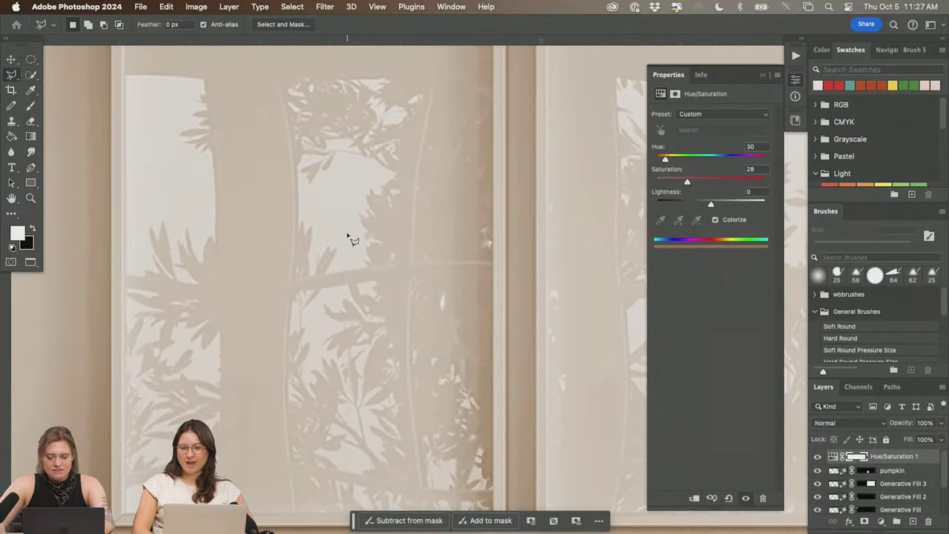
scroll(351, 239, "down", 4)
key("super+s")
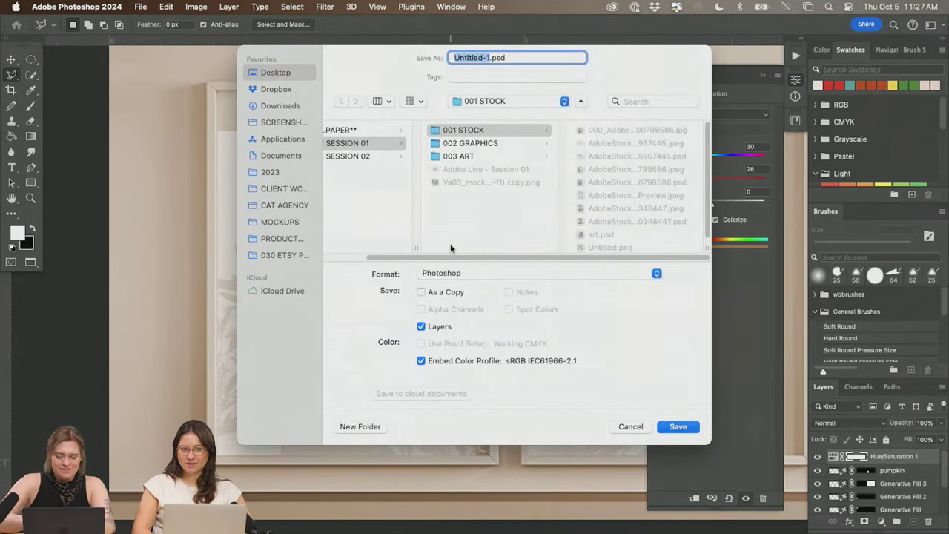
type("pumpkin")
key("Return")
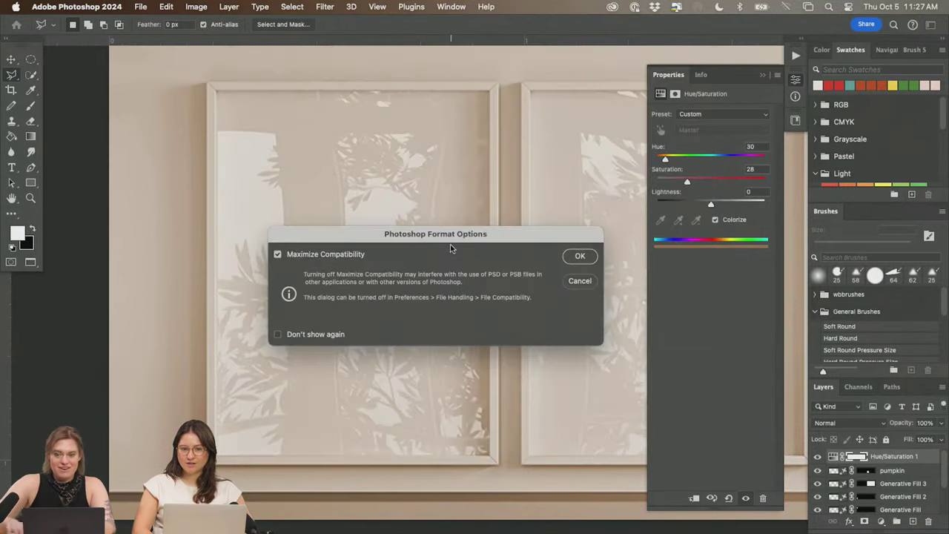
key("Return")
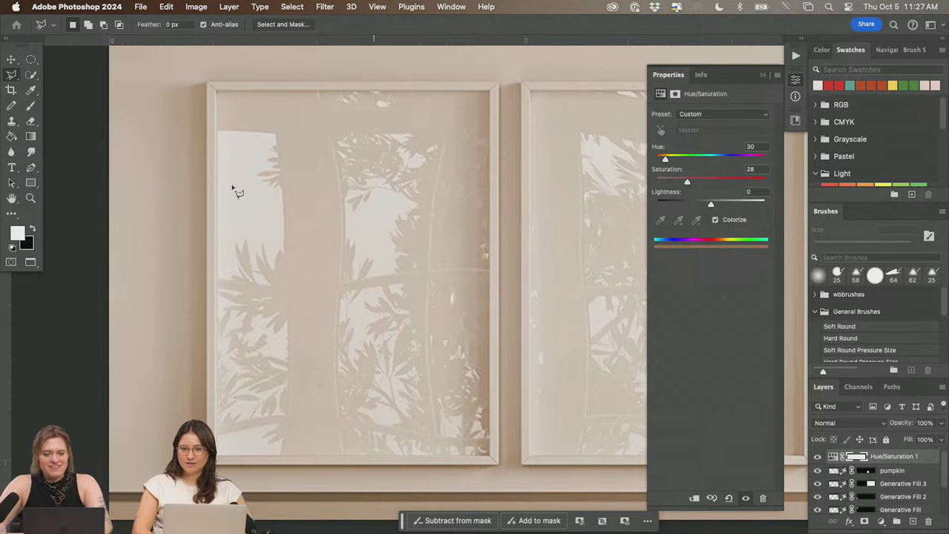
- Draw a rectangle shape of about 230 x 307 px covering the opening of the first picture frame
left_click(30, 183)
left_click_drag(215, 90, 489, 457)
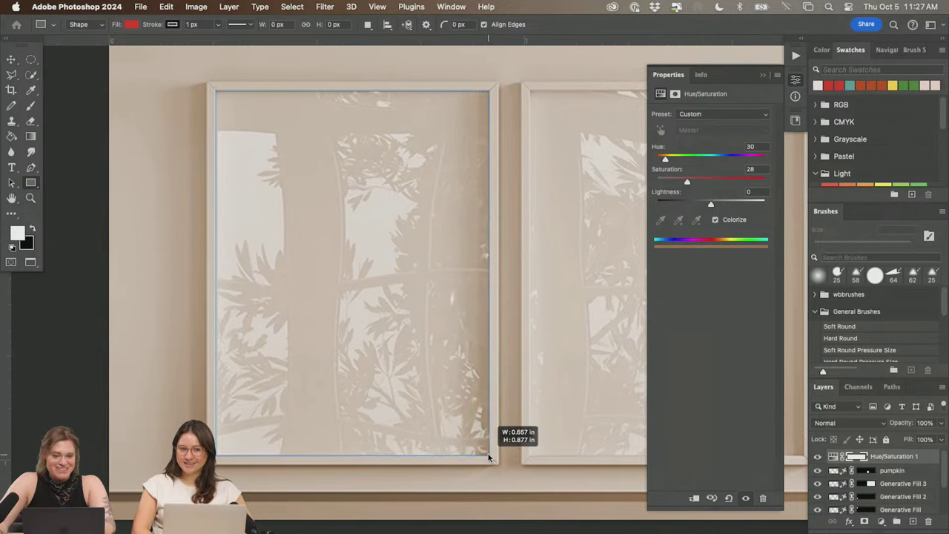
left_click_drag(489, 458, 487, 453)
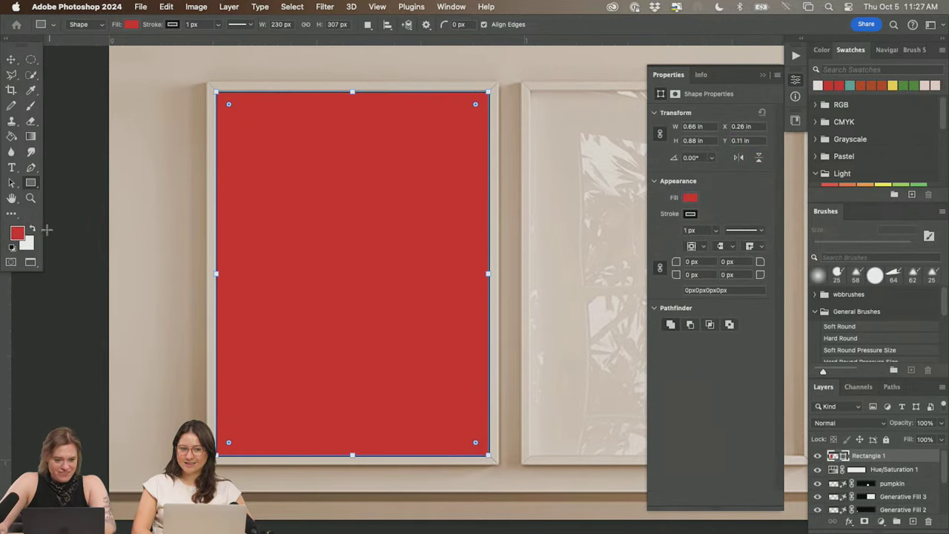
- Set the foreground colour to ffffff, fill the rectangle with that white, and remove its stroke
left_click(17, 234)
type("ffffff")
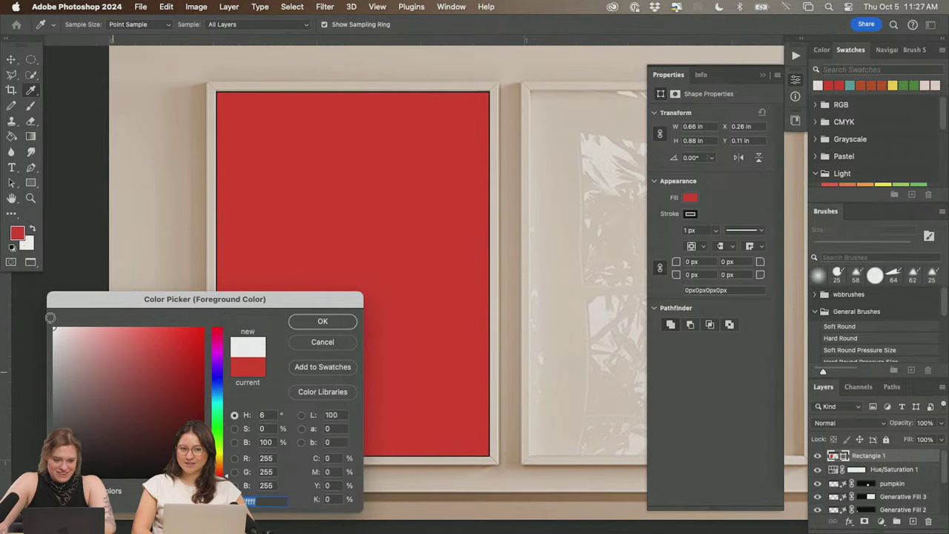
left_click(323, 321)
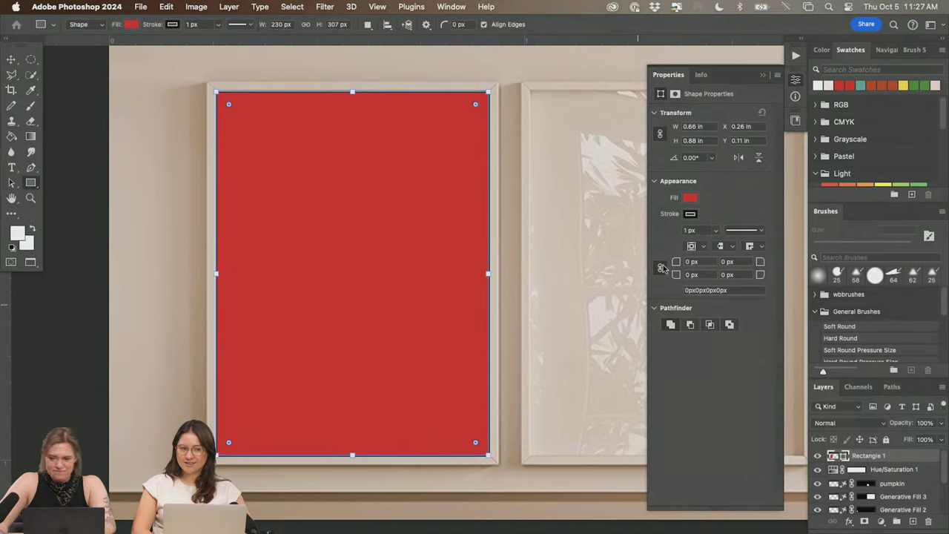
left_click(690, 197)
left_click(664, 260)
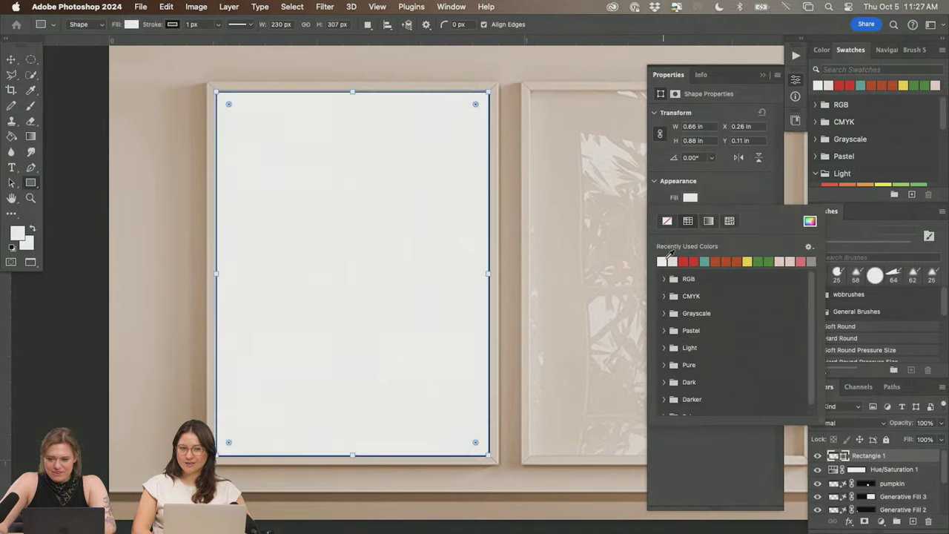
left_click(720, 194)
left_click(690, 214)
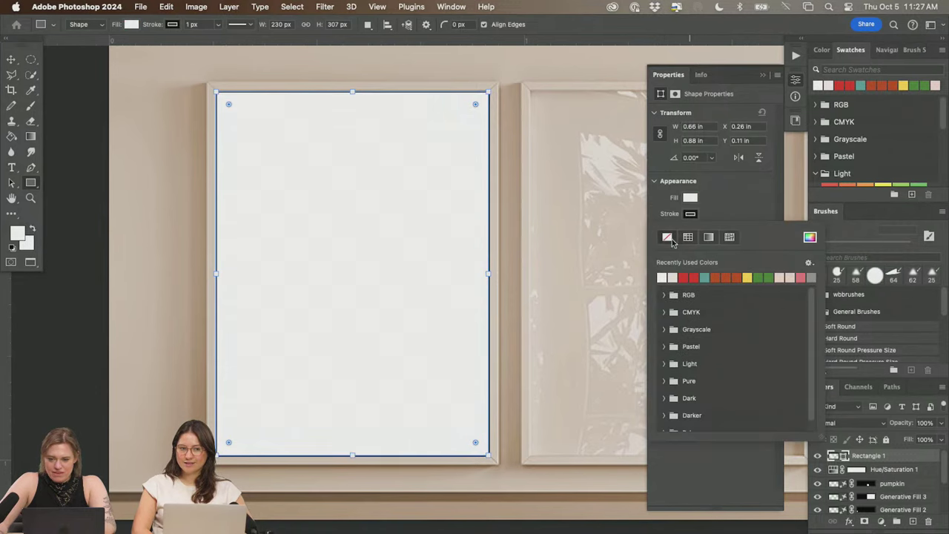
left_click(12, 59)
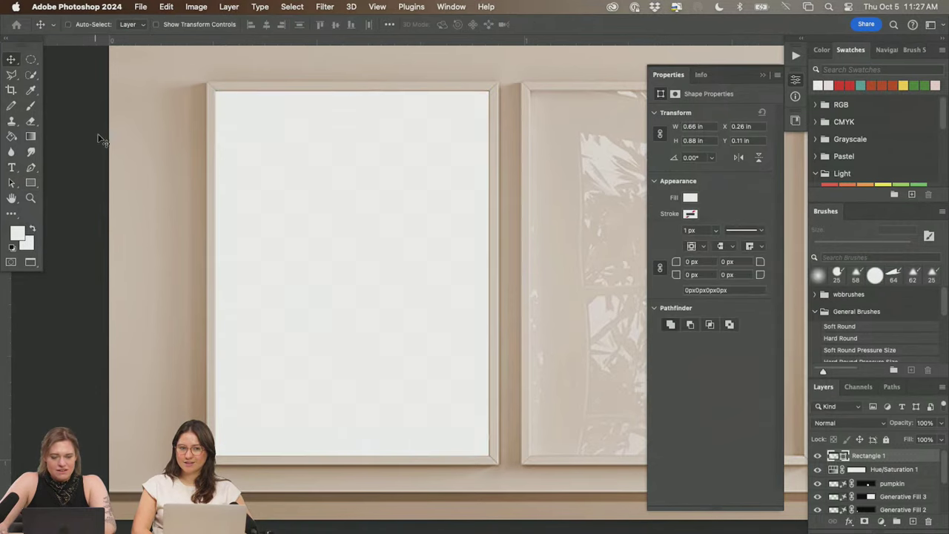
- Duplicate the white rectangle twice and align the copies with the openings of the second and third frames
scroll(341, 181, "right", 5)
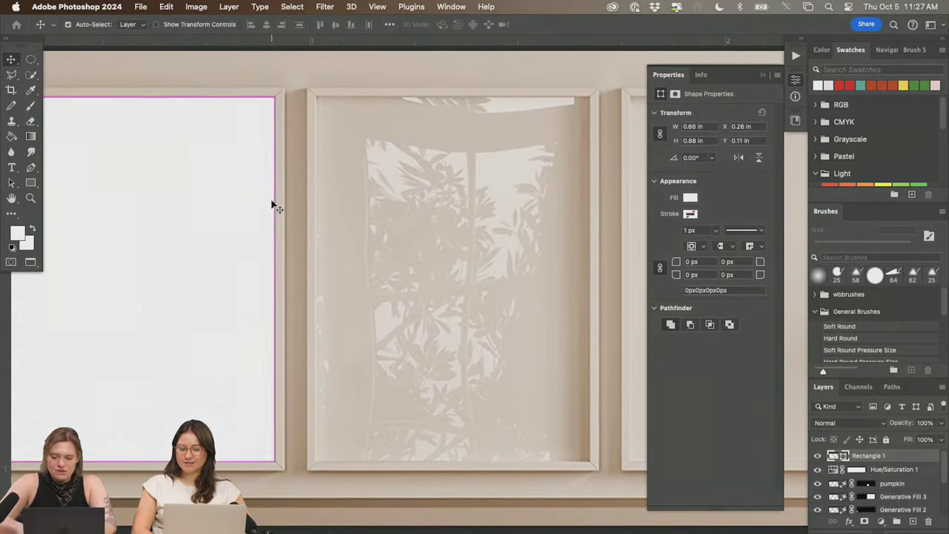
key("super+minus")
key("super+minus")
scroll(398, 322, "left", 4)
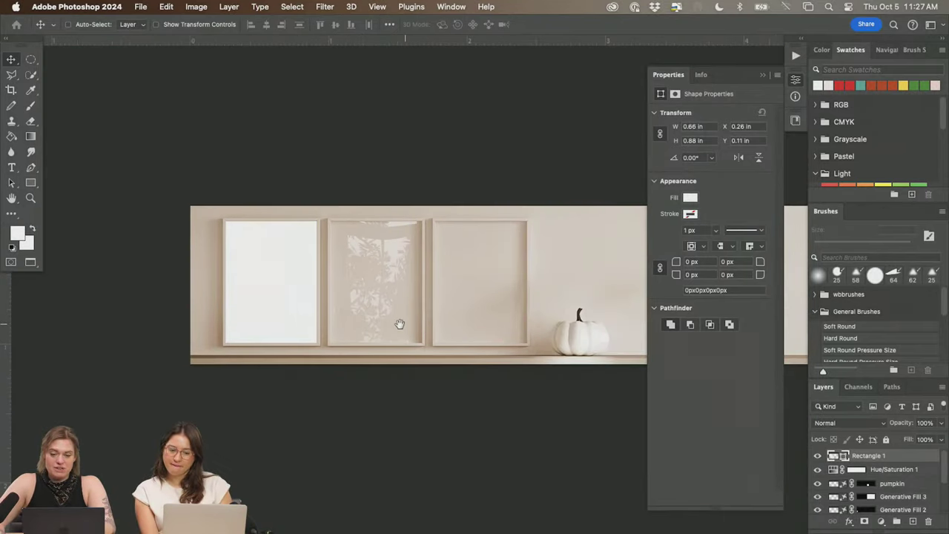
left_click_drag(258, 284, 445, 293)
left_click_drag(392, 229, 451, 227)
left_click_drag(477, 275, 419, 354)
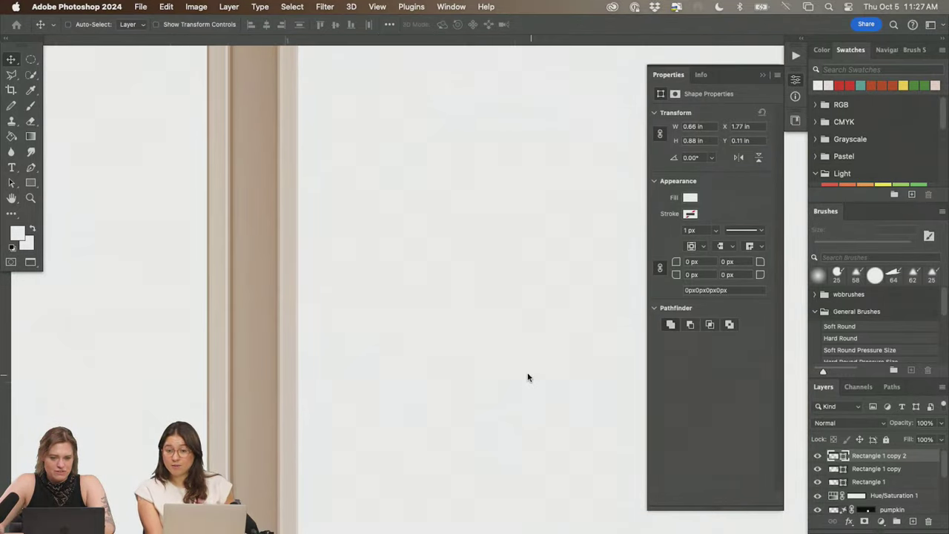
- Convert the first frame's rectangle layer to a smart object and rename it "ART FRAME 01"
key("super+minus")
key("super+minus")
key("super+minus")
key("super+minus")
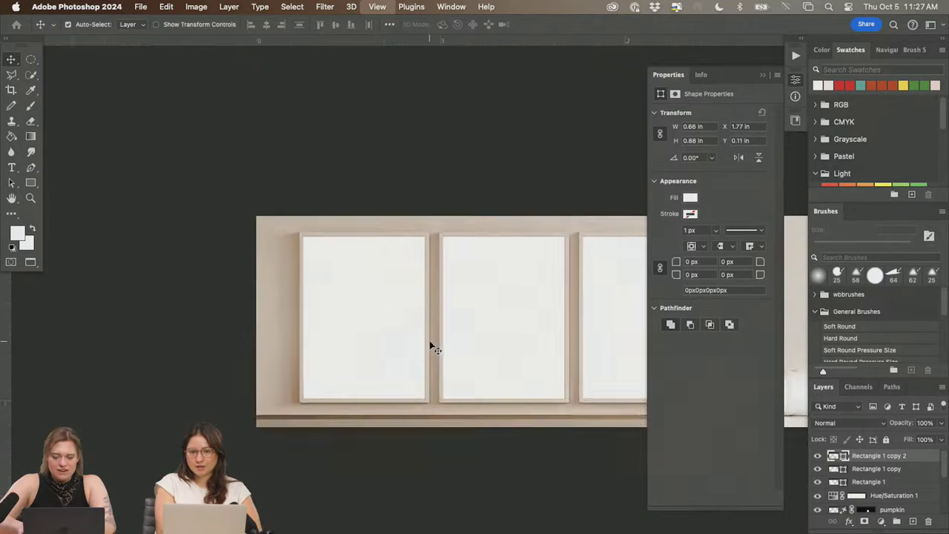
left_click_drag(511, 328, 341, 214)
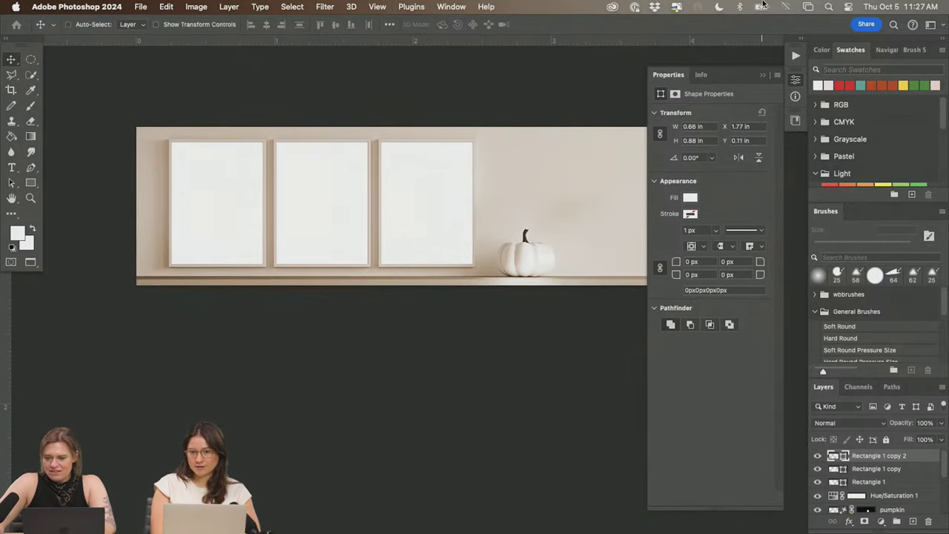
left_click(796, 79)
right_click(907, 482)
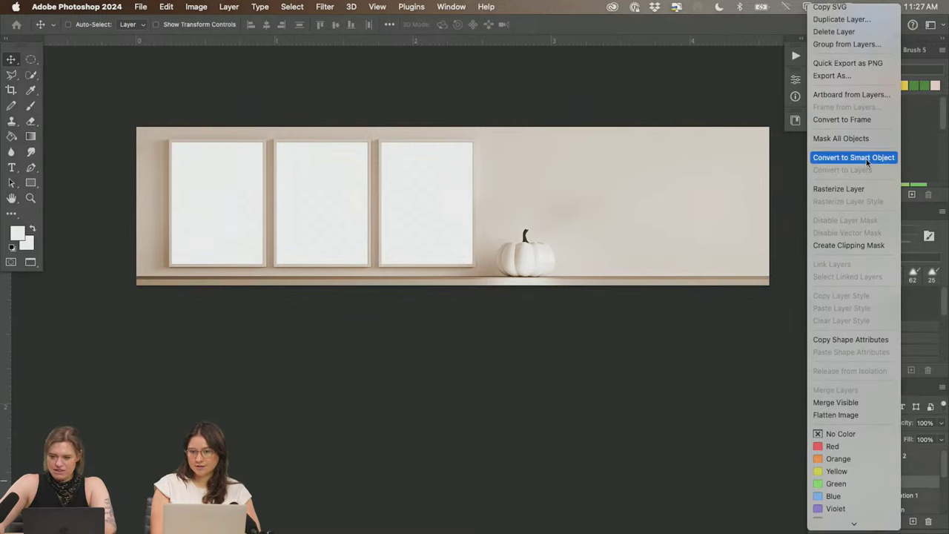
left_click(866, 158)
double_click(869, 483)
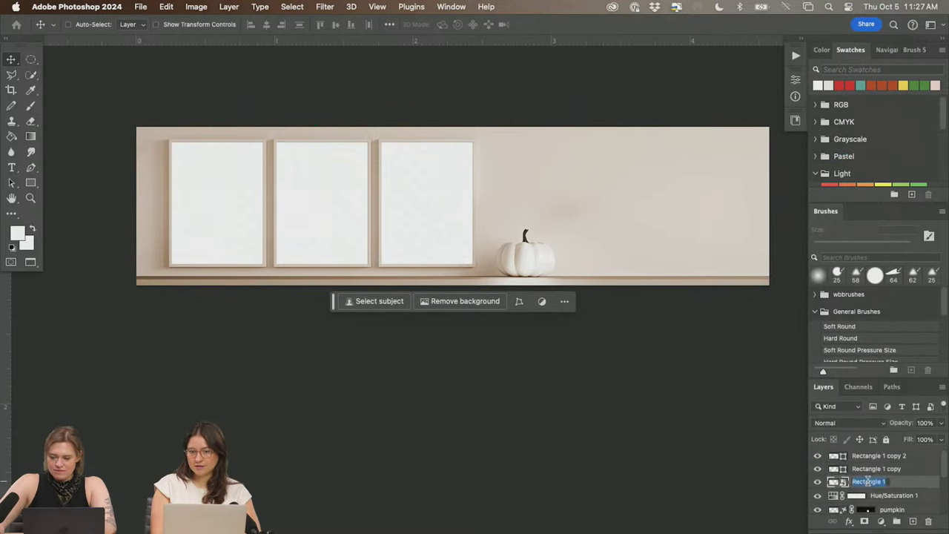
type("ART F")
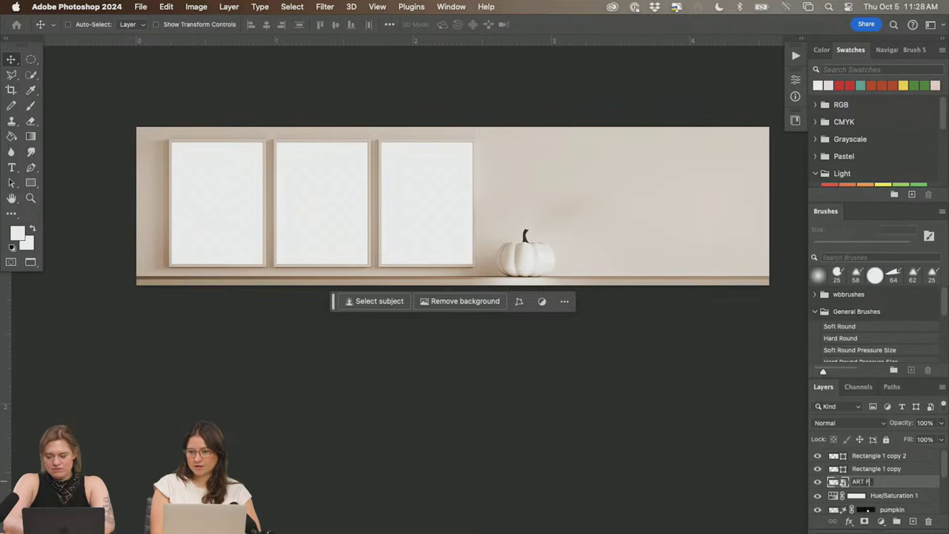
type("RAME 01")
key("Return")
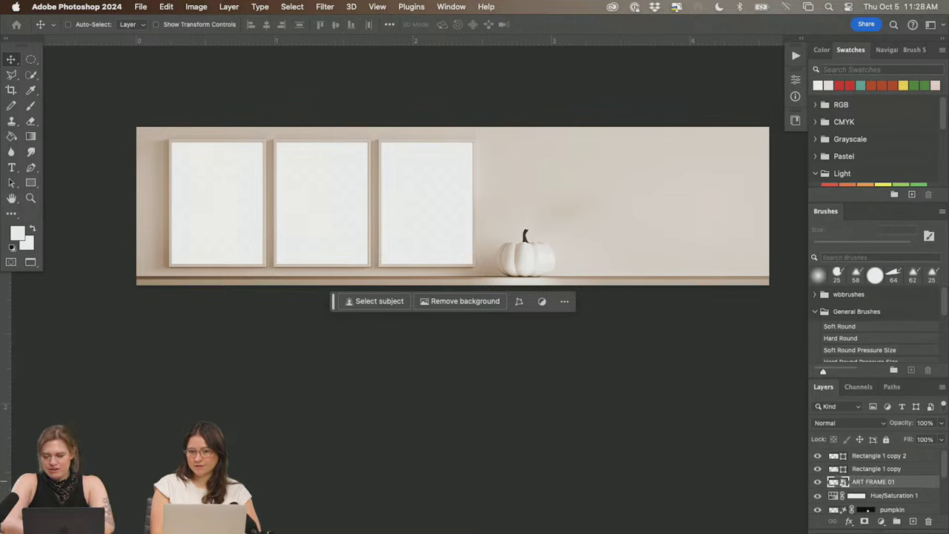
- Convert the second frame's rectangle layer to a smart object and rename it "ART FRAME 02"
right_click(864, 470)
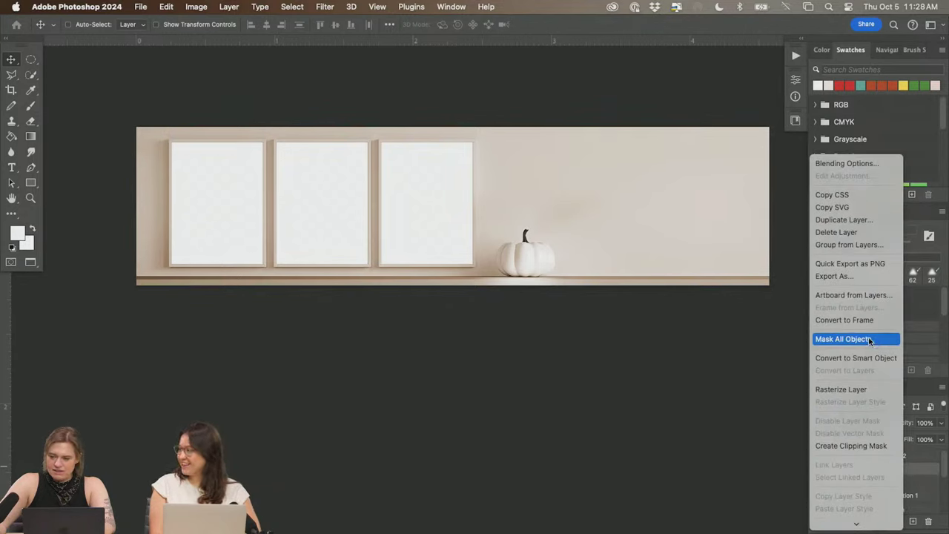
left_click(865, 358)
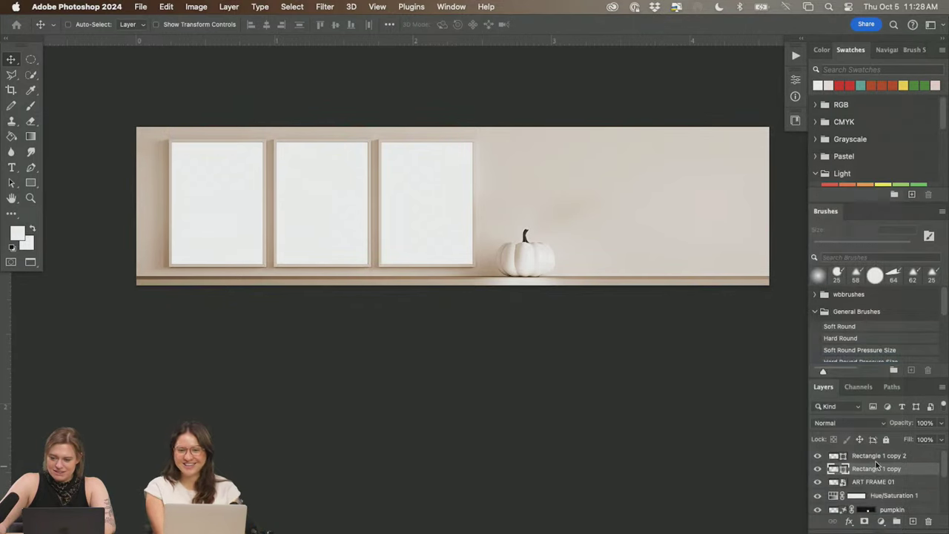
double_click(875, 469)
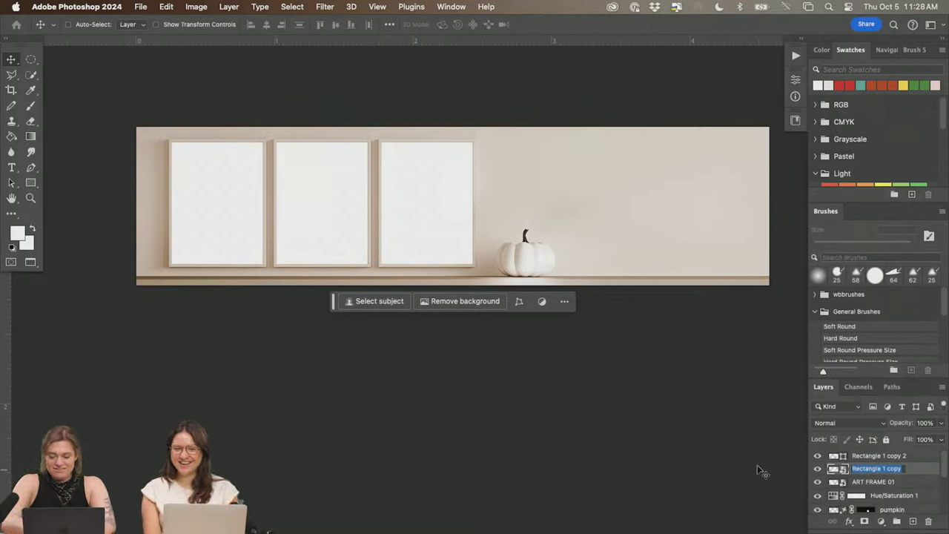
type("ART FRAME")
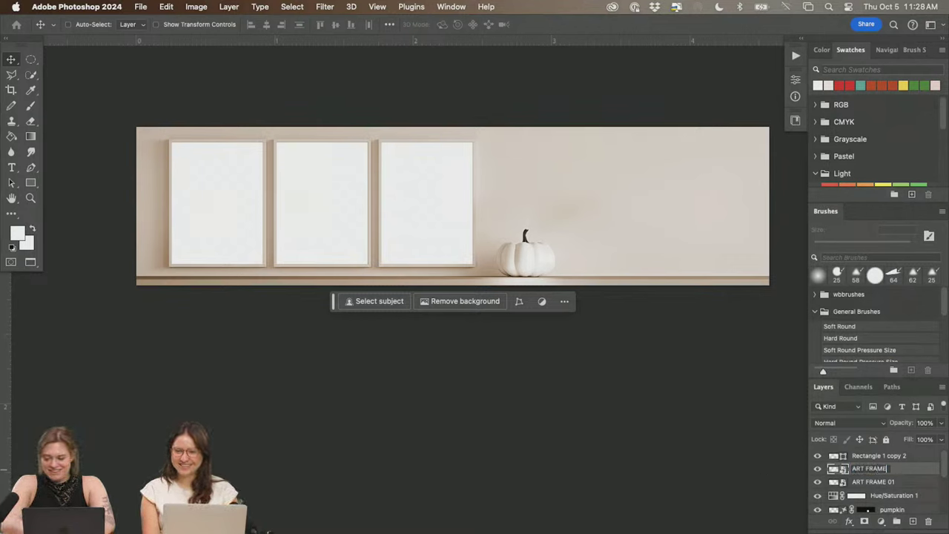
type(" 02")
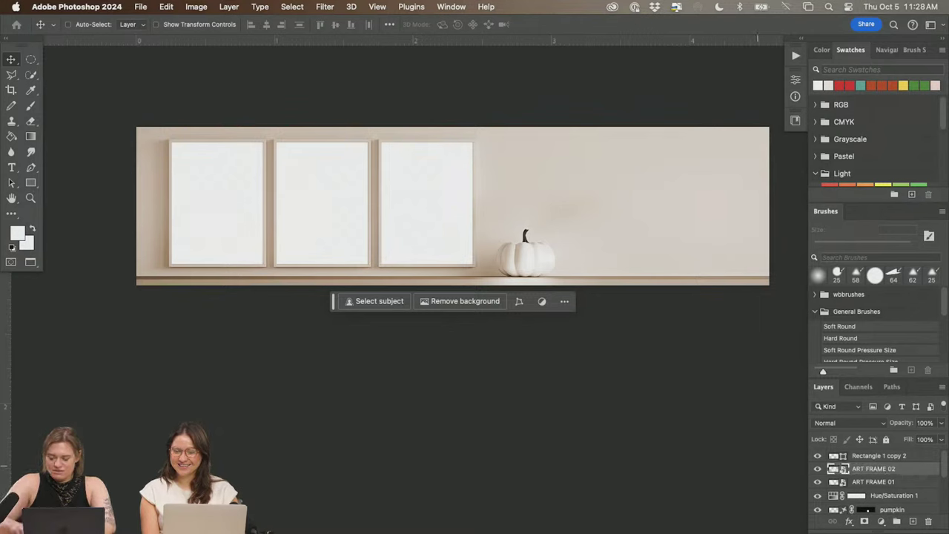
- Convert the third frame's rectangle layer to a smart object and rename it "ART FRAME 03"
left_click(871, 459)
right_click(872, 459)
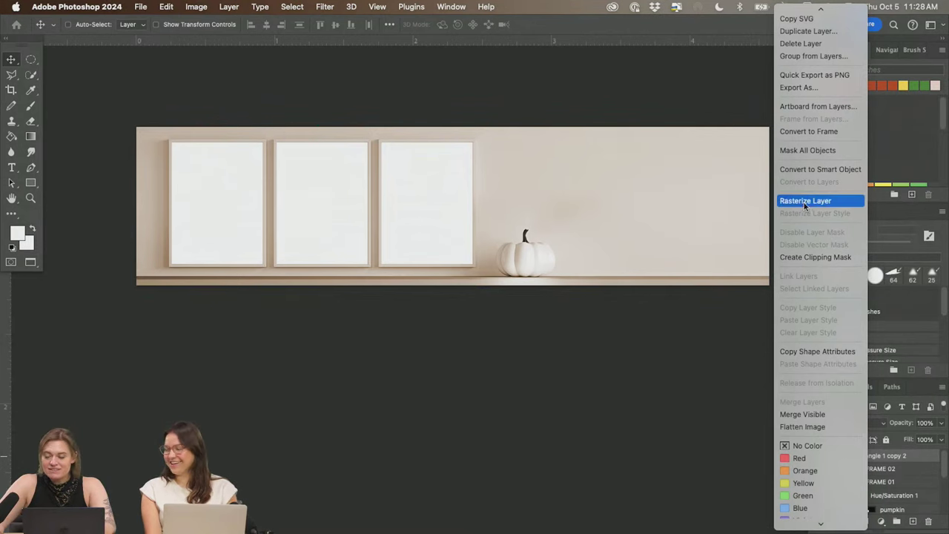
left_click(820, 169)
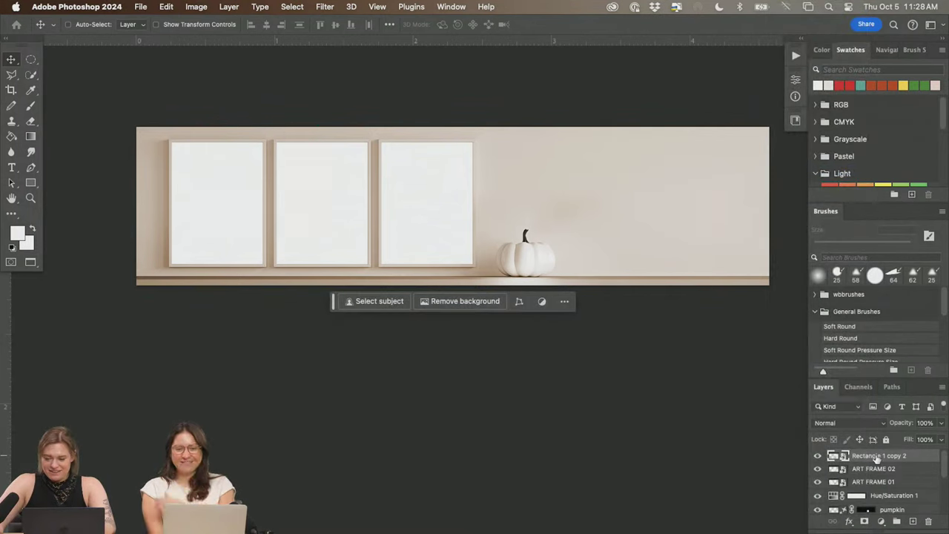
double_click(877, 457)
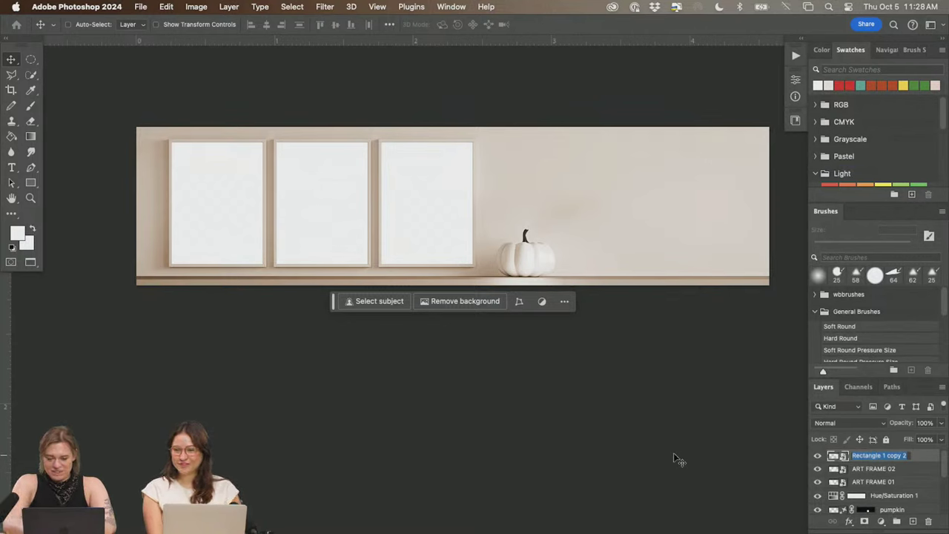
type("ART FRAME")
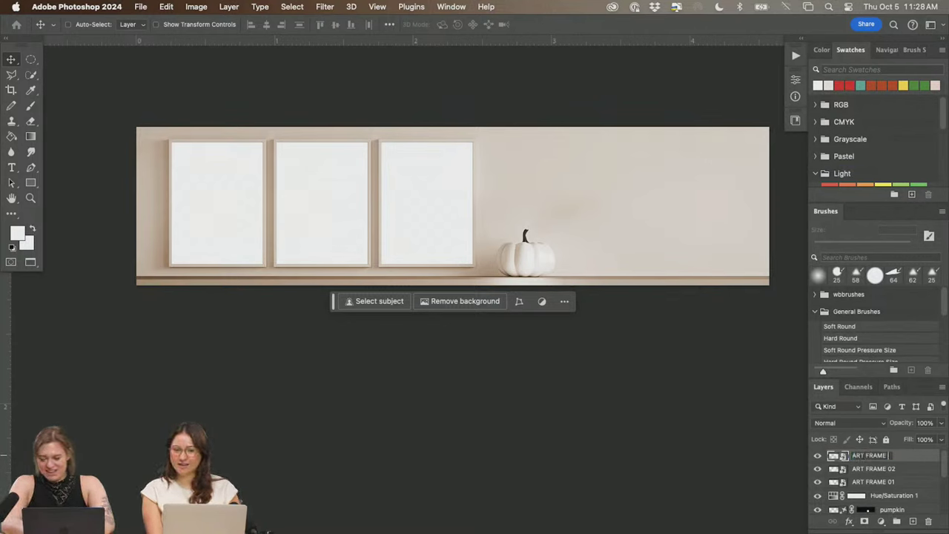
type(" 03")
key("Return")
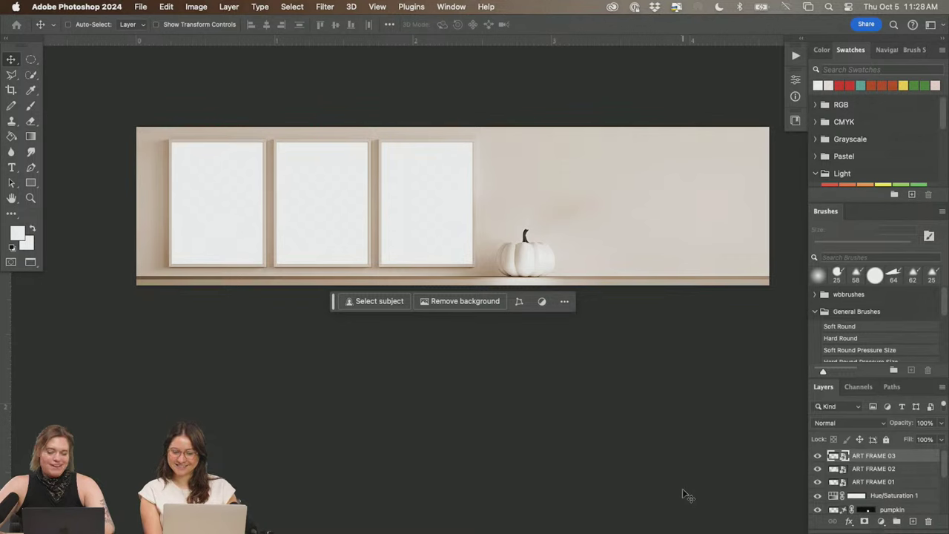
- Set the blend mode of the three ART FRAME layers to Linear Burn
left_click(907, 483, "shift")
left_click(861, 425)
scroll(860, 452, "down", 3)
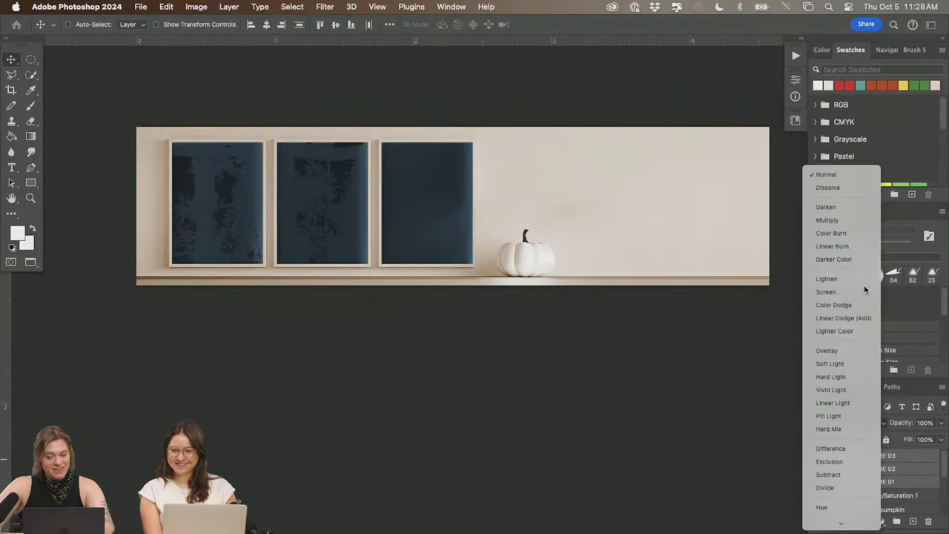
left_click(857, 247)
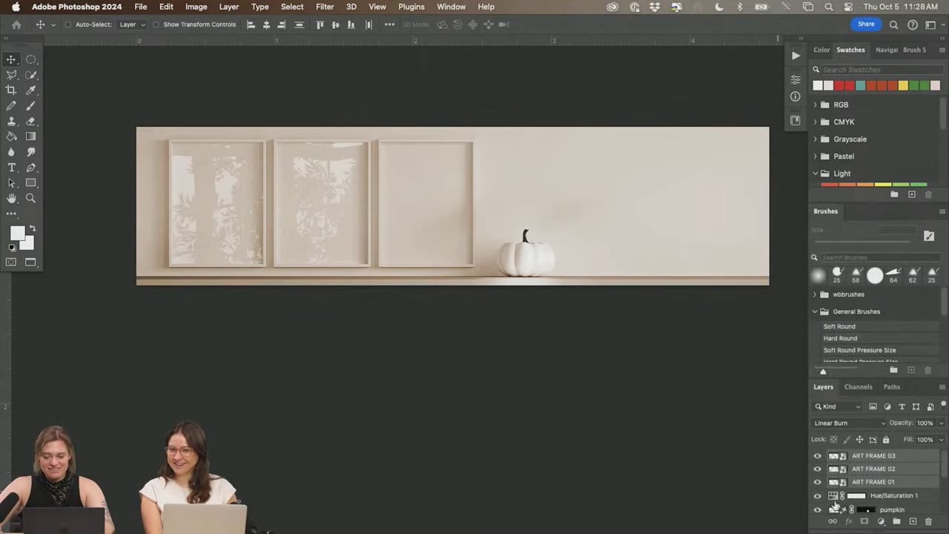
- Open the contents of the ART FRAME 01 smart object for editing
left_click(907, 484)
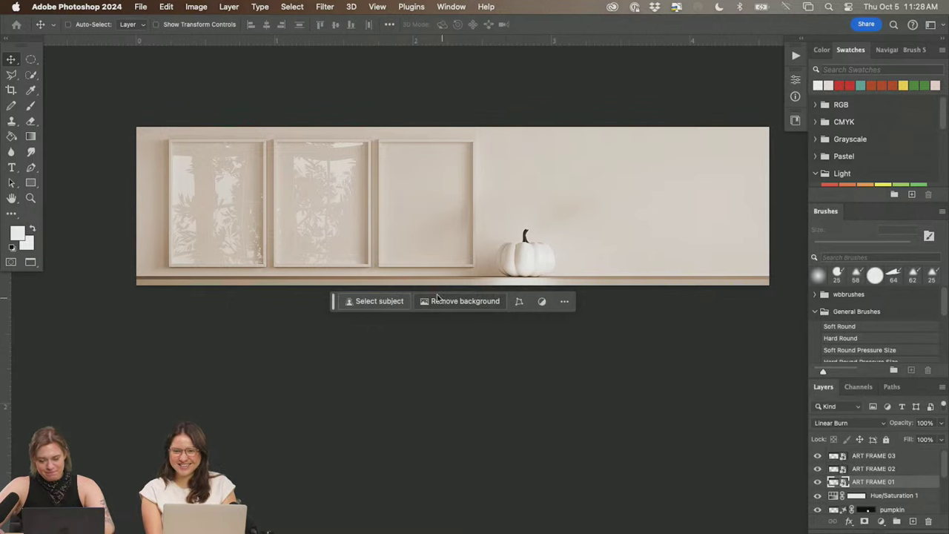
key("z")
left_click(229, 193)
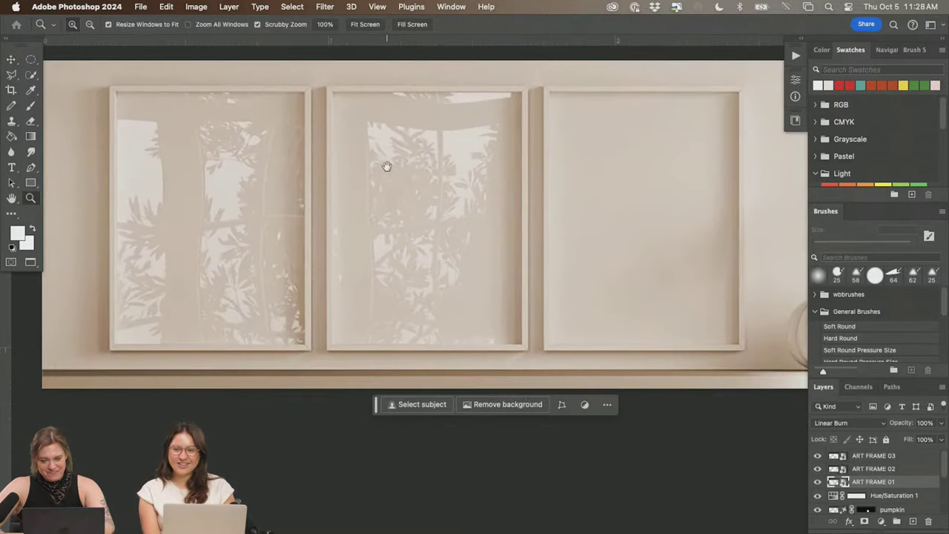
left_click_drag(386, 161, 393, 201)
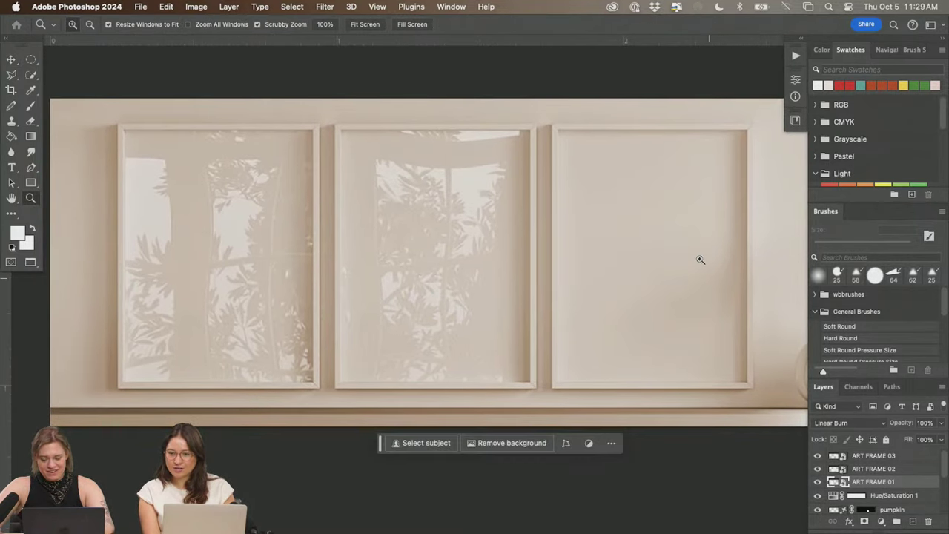
double_click(844, 482)
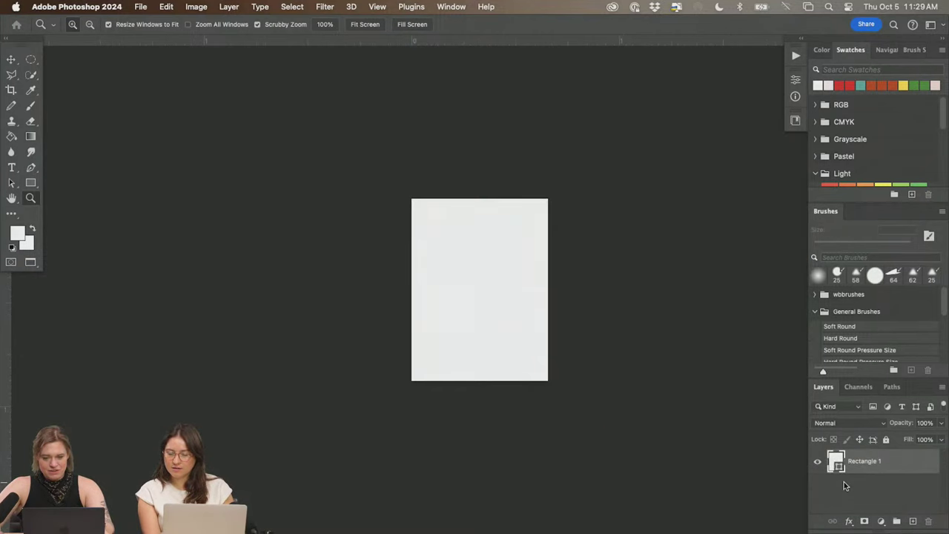
- Place 083118Artboard 2 copy.jpg from Finder's 003 ART folder into the ART FRAME 01 contents, scaled up to cover the canvas
key("super+Tab")
key("super+Tab")
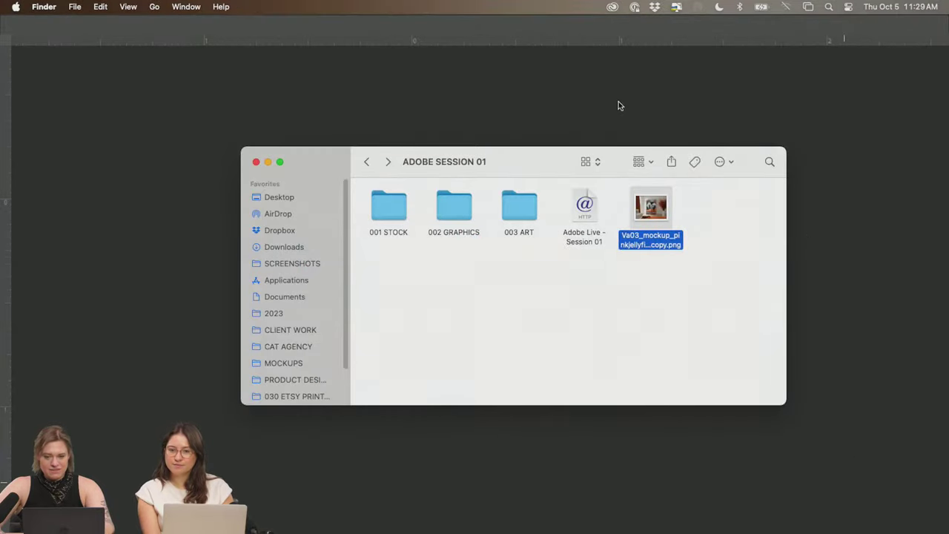
left_click_drag(529, 163, 358, 257)
double_click(366, 329)
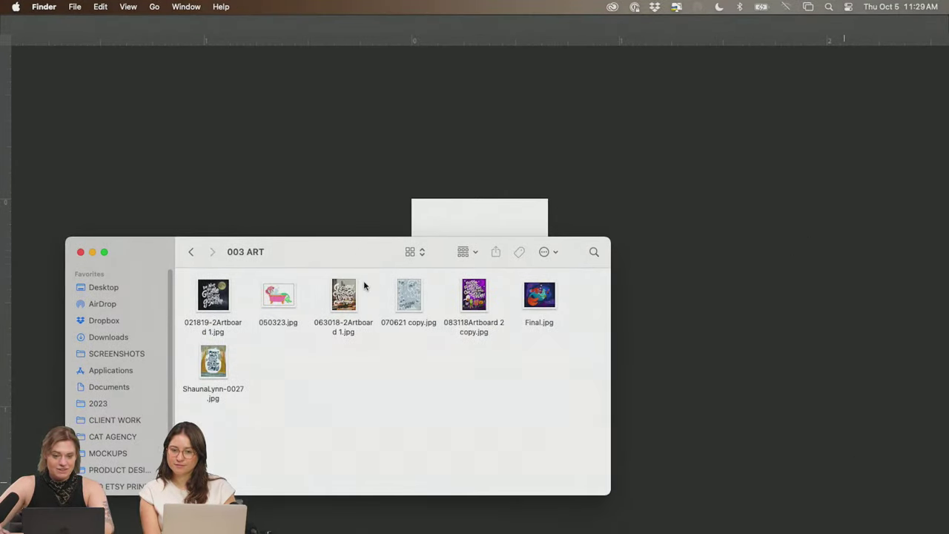
left_click_drag(474, 295, 544, 232)
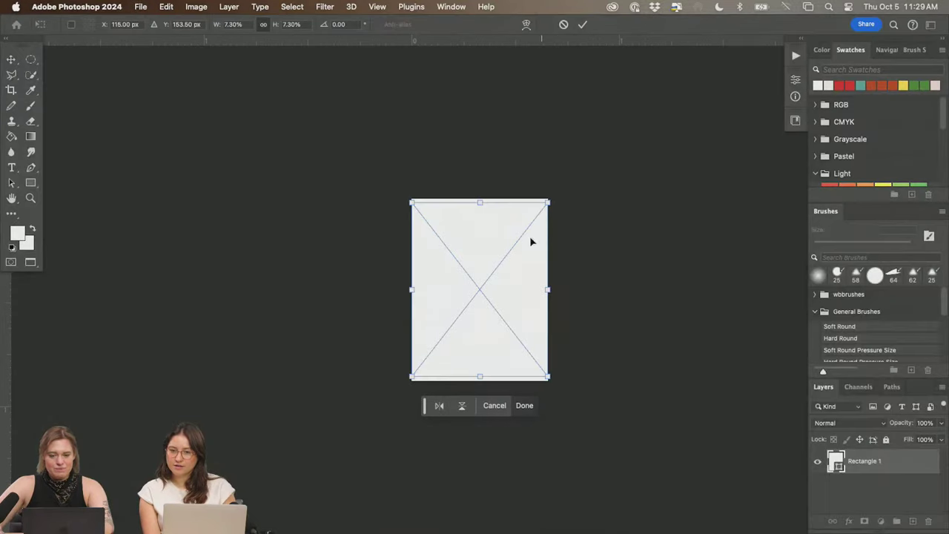
left_click_drag(549, 199, 555, 196)
key("Return")
key("z")
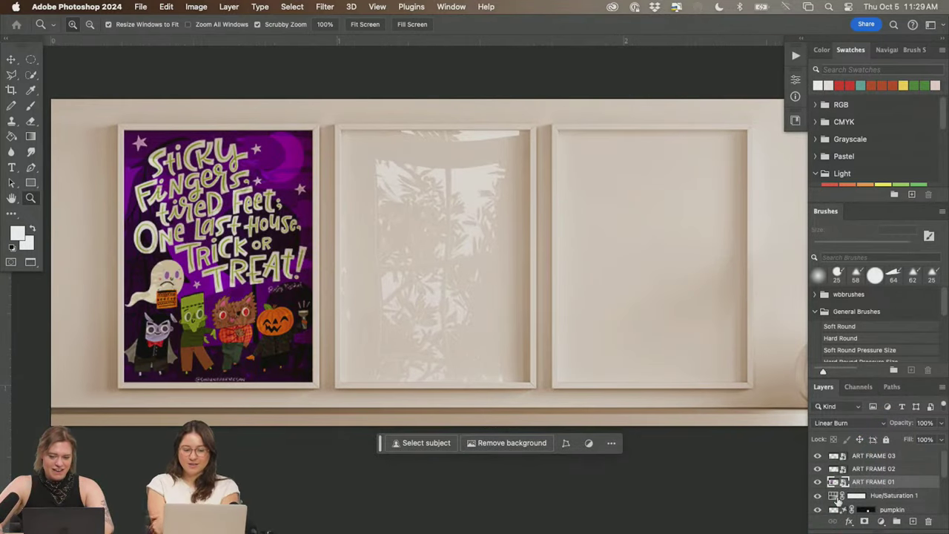
- Reopen the ART FRAME 01 contents and place MAX-Demo2.jpg from Finder's 041 CEMETERY GHOSTS folder, subfolder 001 MOCKUPS
key("ctrl+Tab")
key("super+Tab")
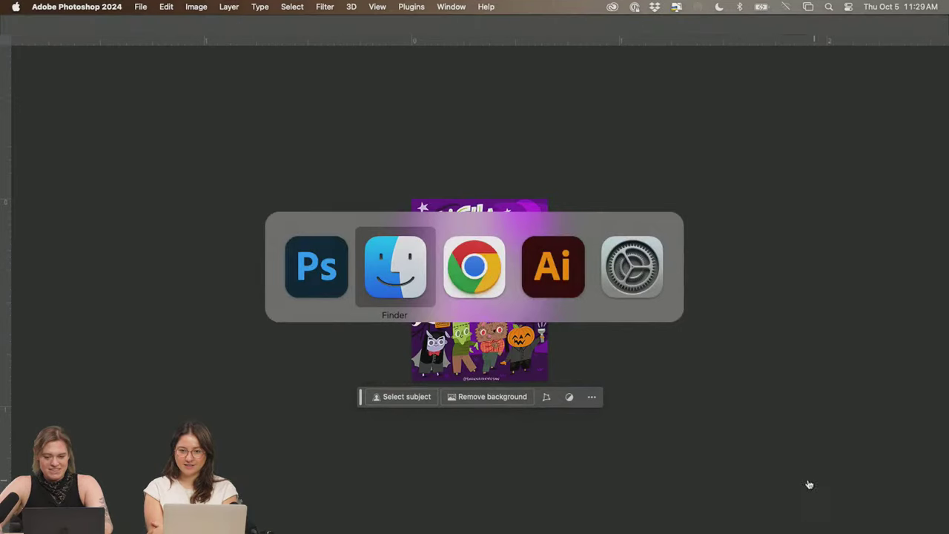
scroll(133, 415, "down", 2)
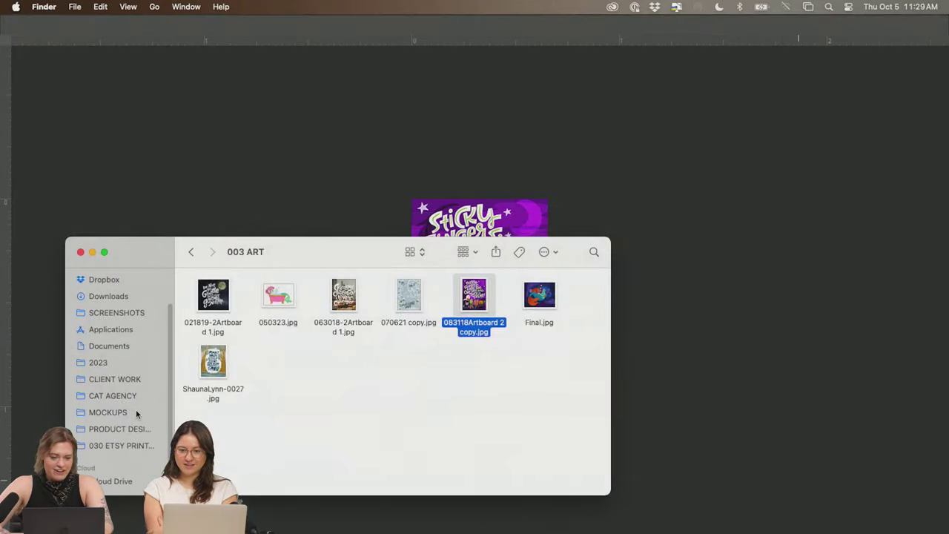
left_click(119, 445)
scroll(254, 408, "down", 10)
scroll(248, 349, "down", 3)
left_click(234, 366)
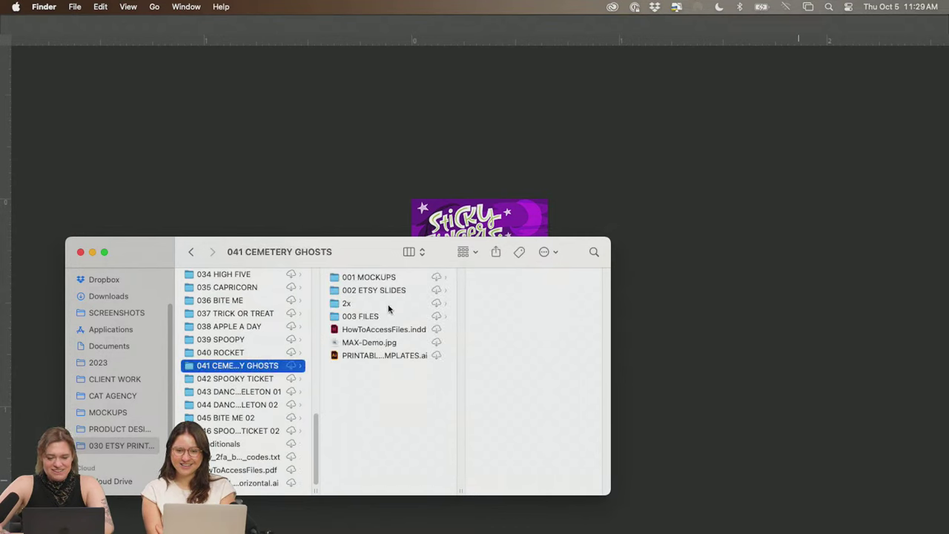
left_click(397, 276)
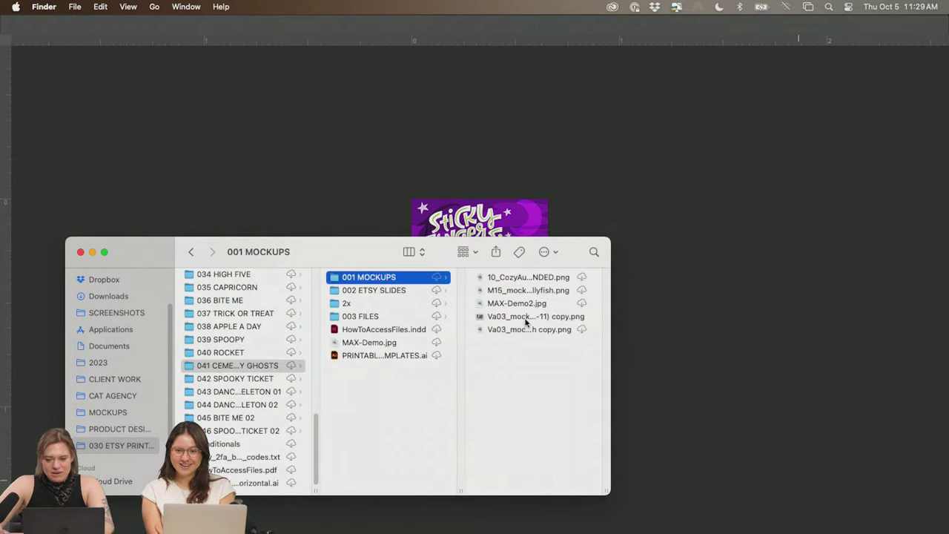
left_click(501, 303)
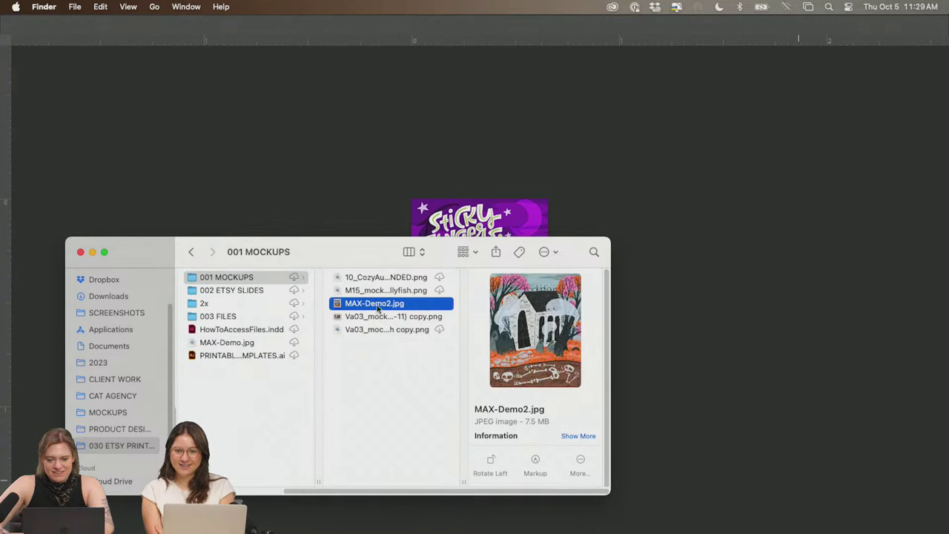
left_click_drag(378, 309, 589, 236)
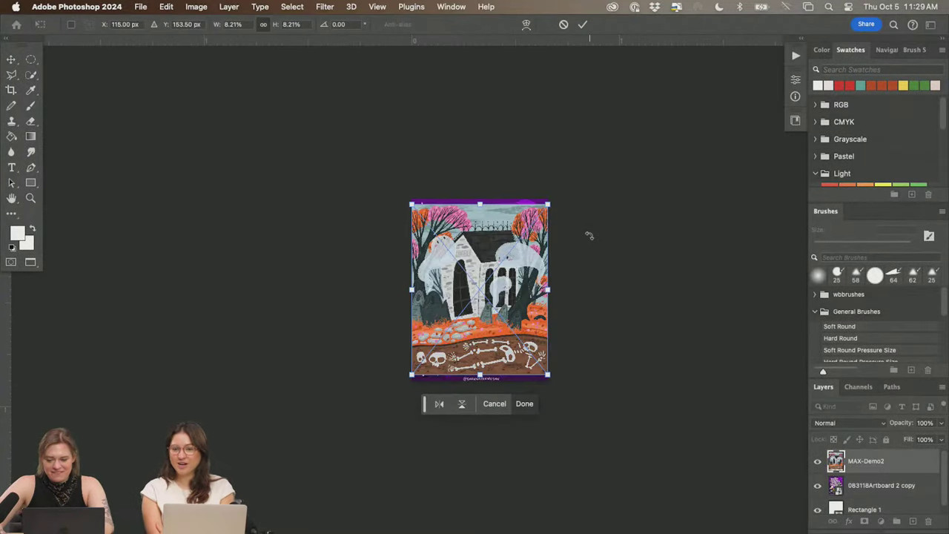
key("Return")
- Delete the purple 083118Artboard 2 copy layer from the ART FRAME 01 contents
left_click(890, 486)
left_click(929, 521)
key("Return")
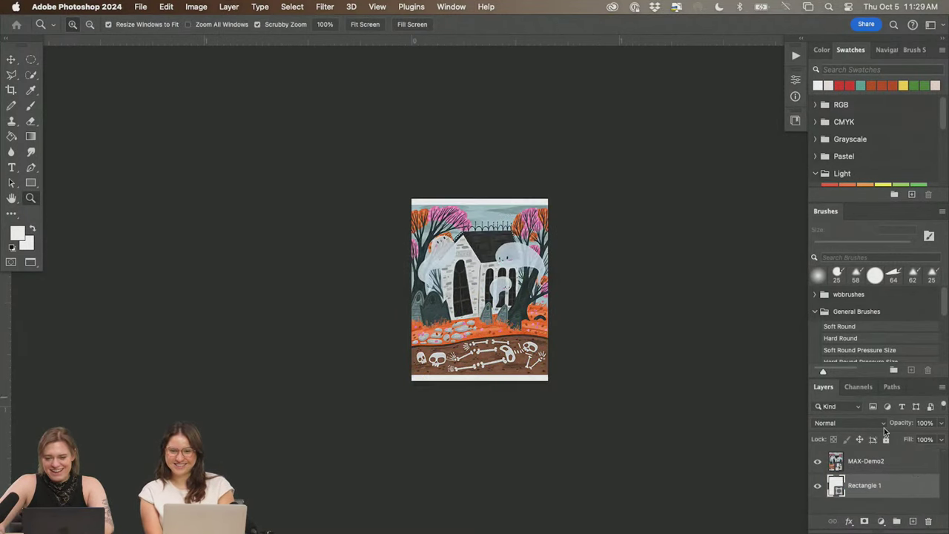
- Scale up the MAX-Demo2 artwork to cover the whole canvas, then save and close the smart object contents
left_click(909, 463)
key("super+t")
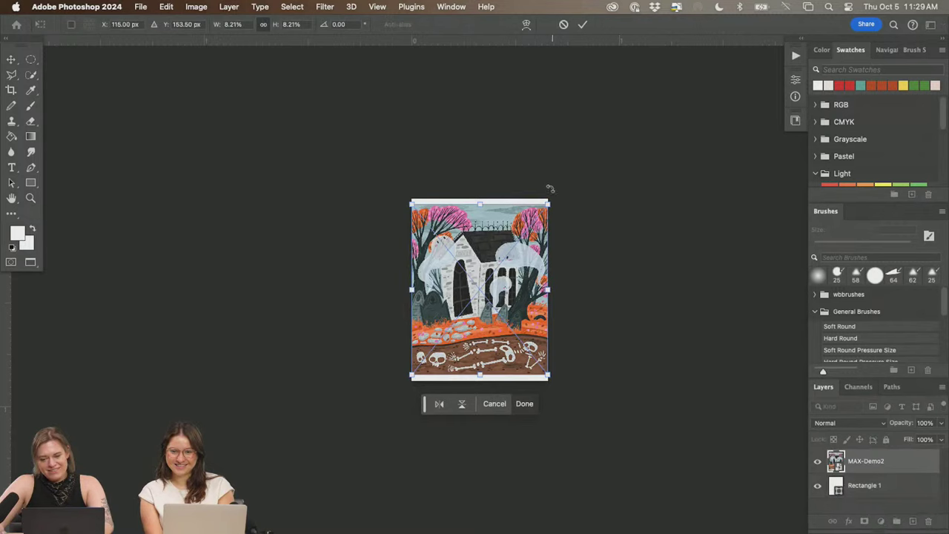
left_click_drag(549, 202, 559, 193)
key("Return")
key("z")
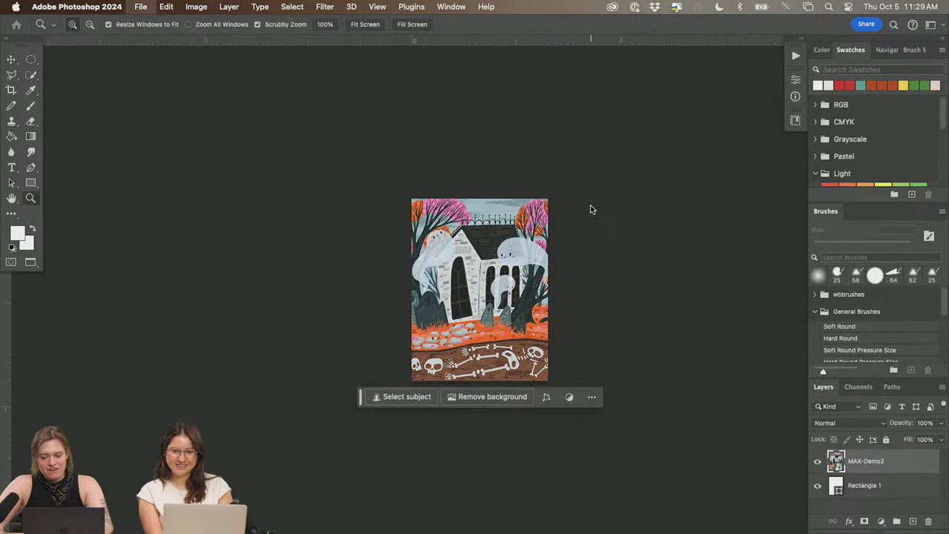
key("super+s")
key("super+w")
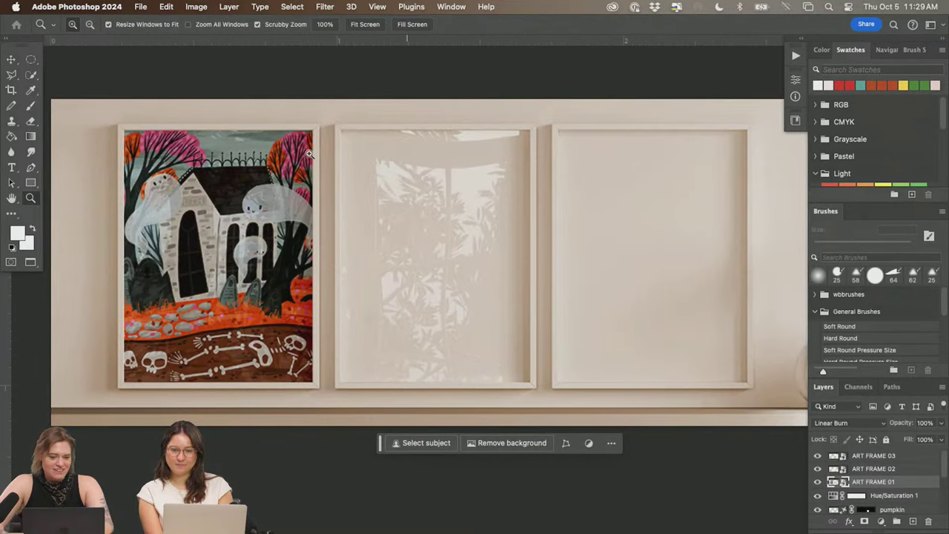
- Open the ART FRAME 02 contents and browse in Finder to the 001 MOCKUPS folder of 043 DANCING SKELETON 01
double_click(844, 468)
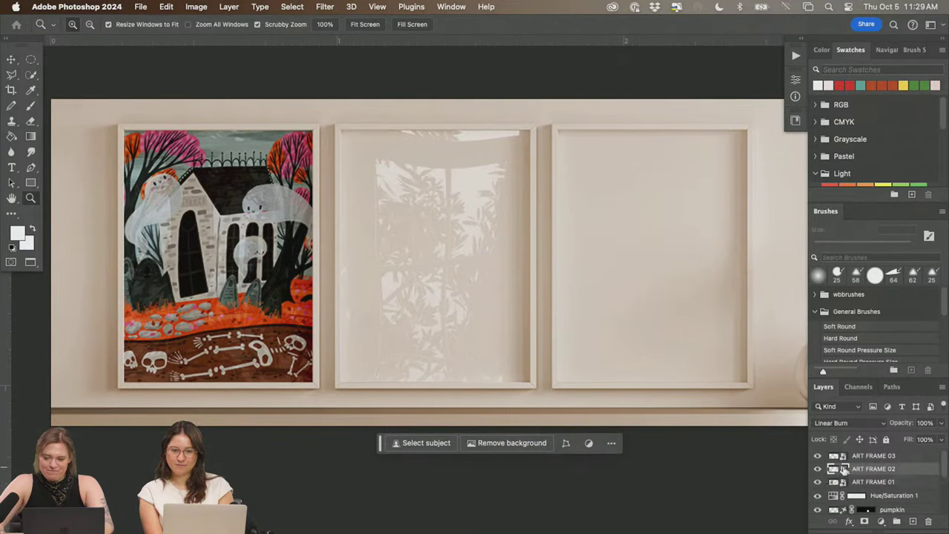
key("super+Tab")
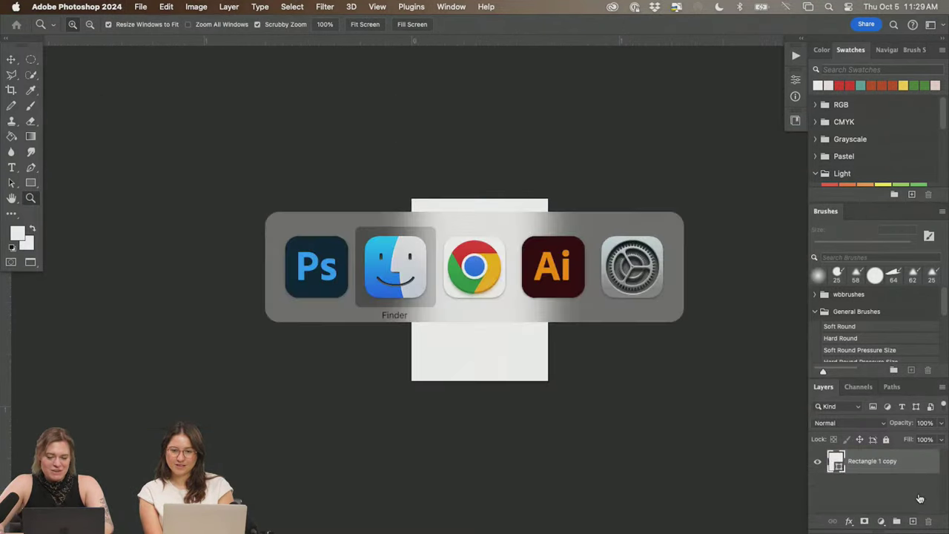
key("Left")
key("Left")
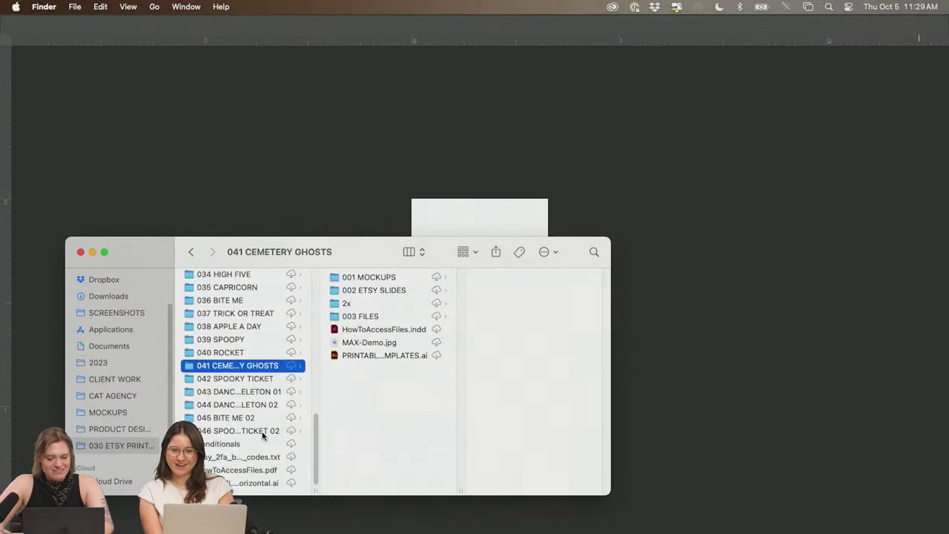
left_click(231, 406)
left_click(201, 393)
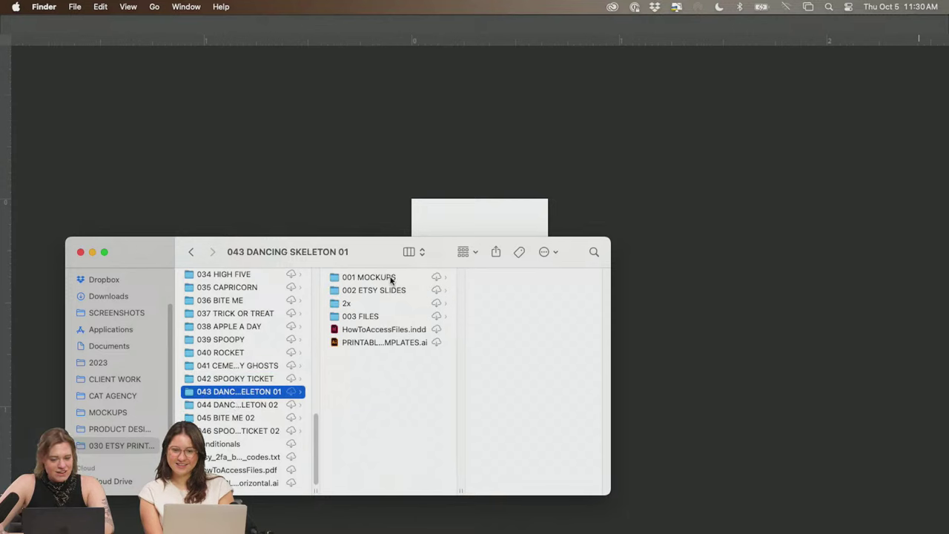
left_click(391, 278)
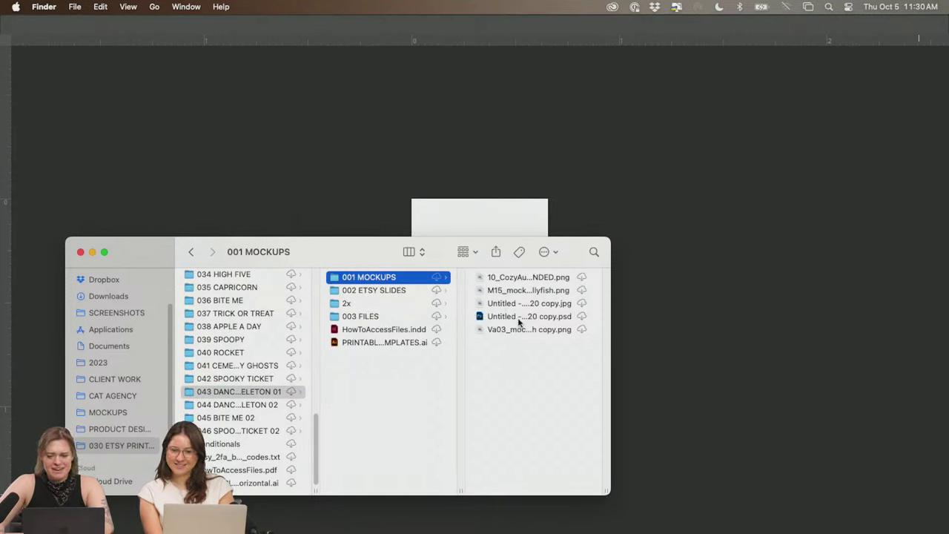
- Download the dancing skeleton PSD, place it into the ART FRAME 02 contents, and save and close them
left_click(582, 316)
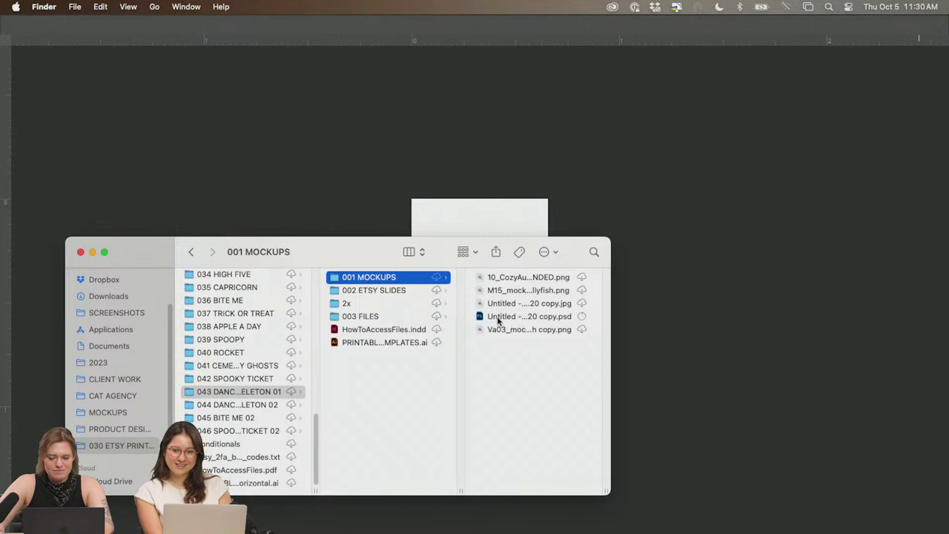
left_click_drag(517, 314, 519, 222)
key("Return")
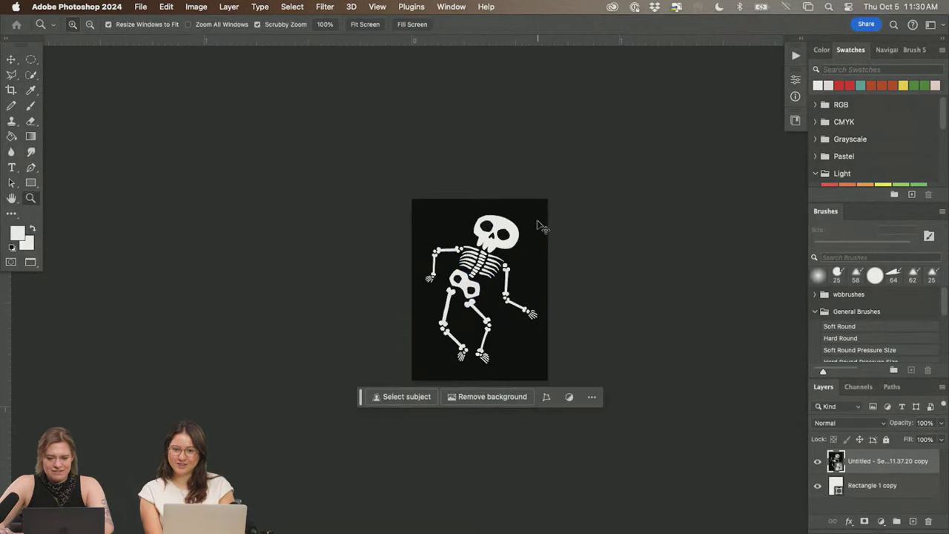
key("super+s")
key("super+w")
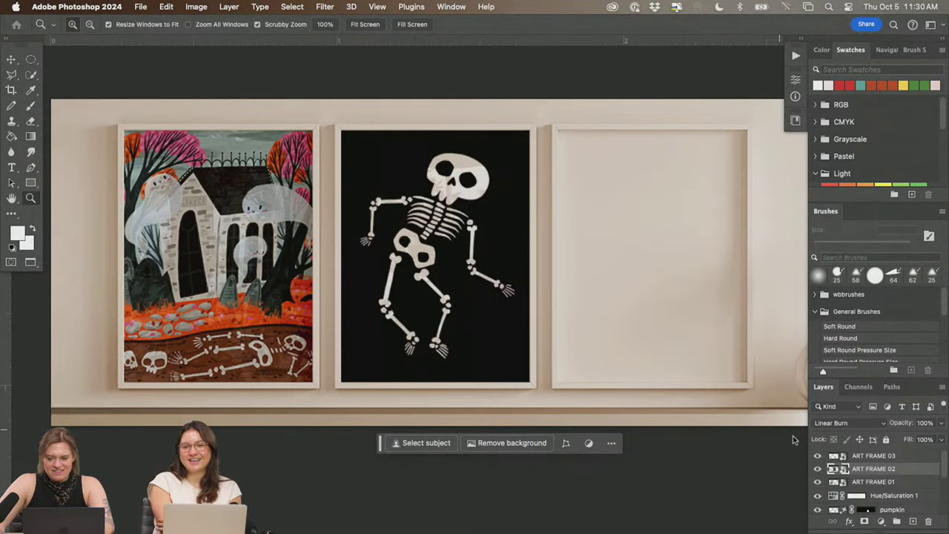
- Place bitemeetsy.psd from Finder's 045 BITE ME 02 > 001 MOCKUPS folder into the ART FRAME 03 contents, then save and close them
double_click(839, 461)
key("super+Tab")
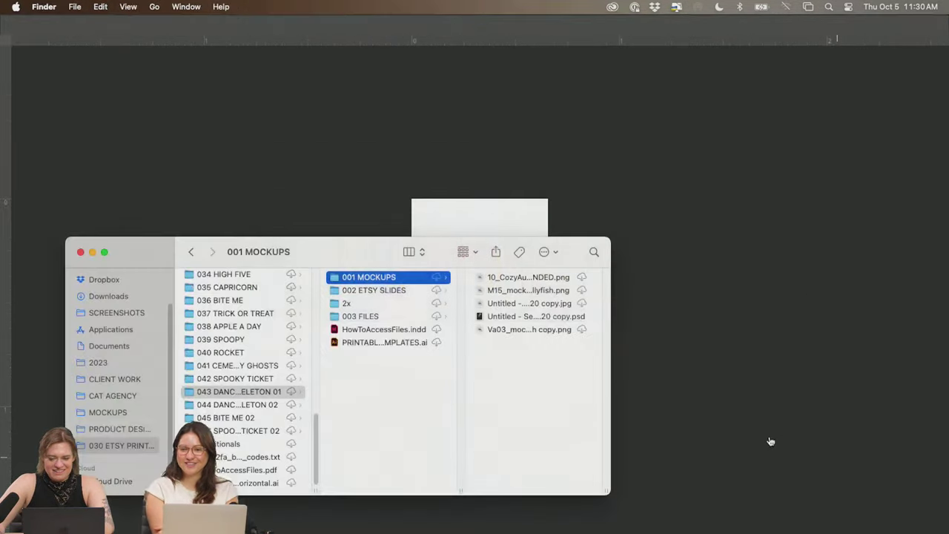
left_click(241, 418)
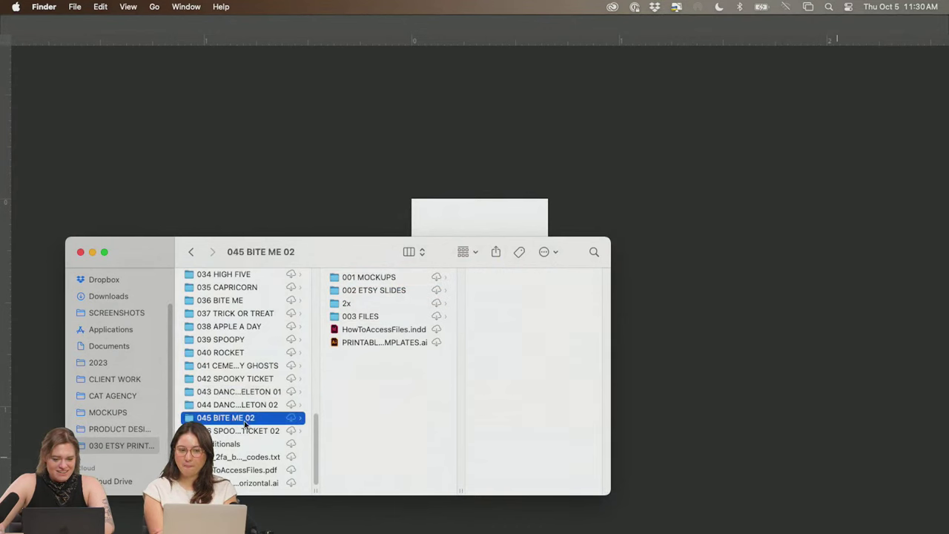
left_click(386, 280)
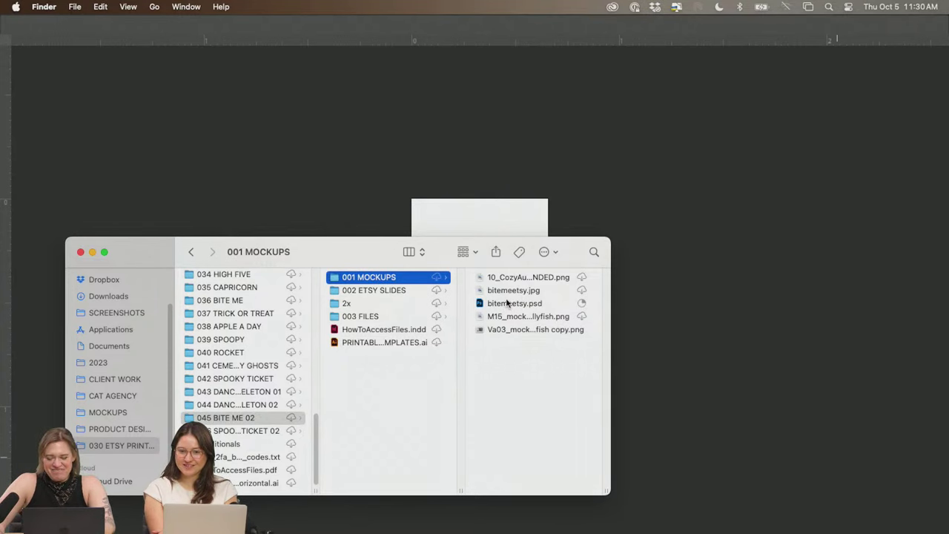
left_click_drag(504, 305, 510, 206)
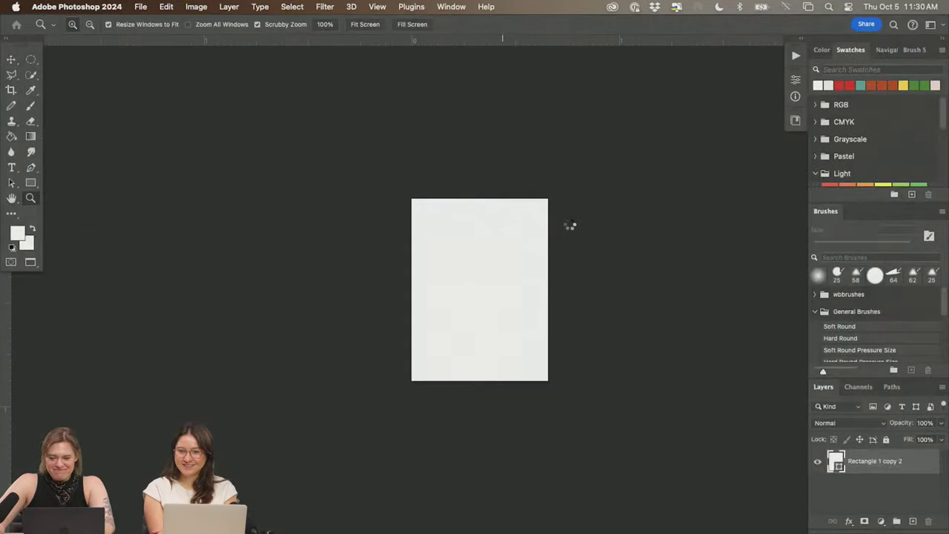
key("Return")
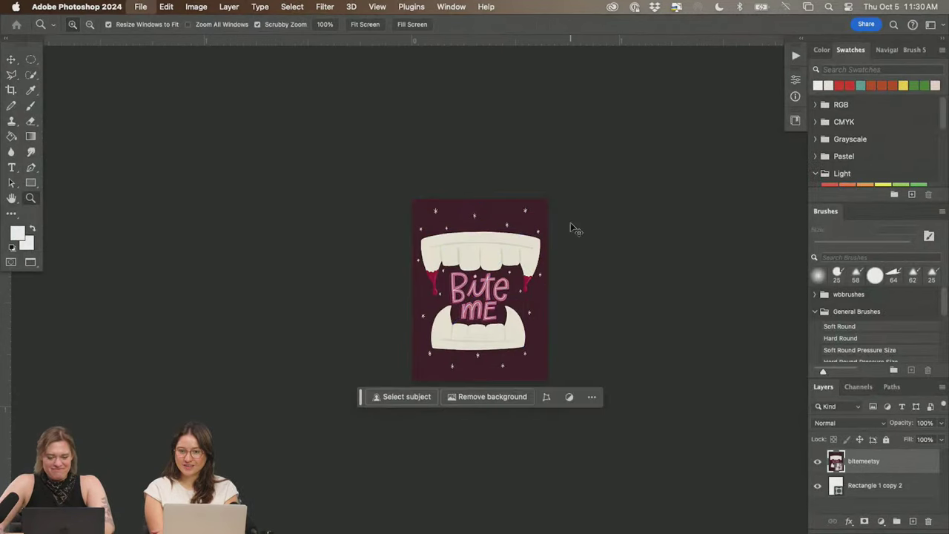
key("super+w")
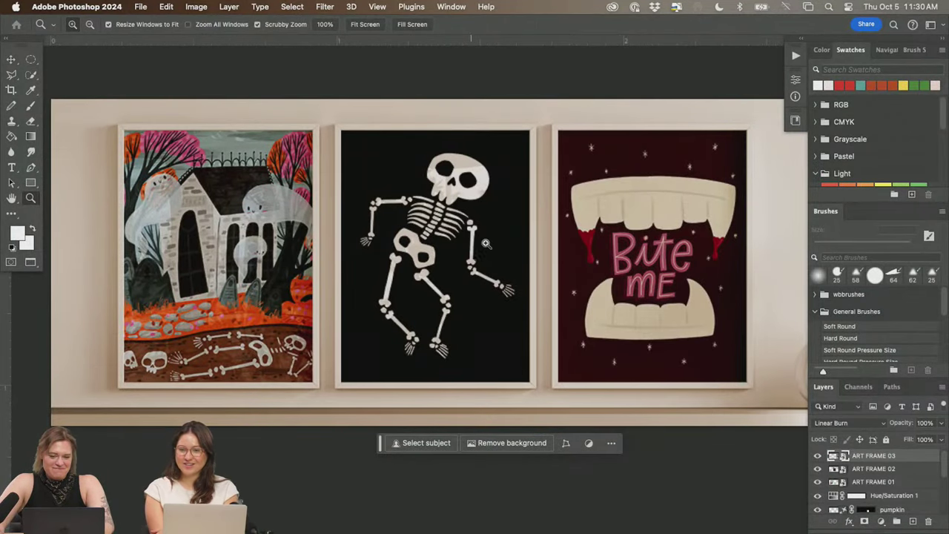
- Examine the three framed artworks and the pumpkin across the shop cover, both close up and as a whole composition
left_click_drag(448, 242, 334, 219)
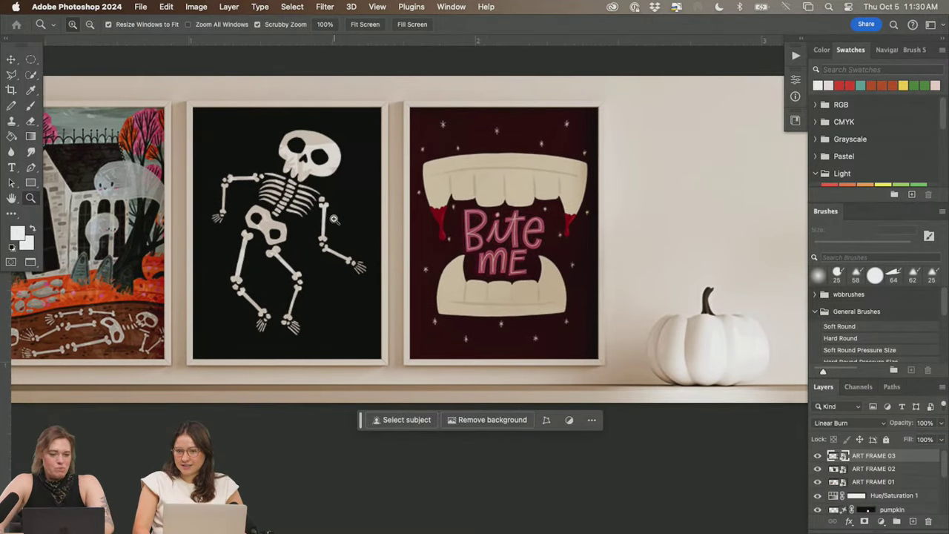
scroll(333, 219, "down", 2)
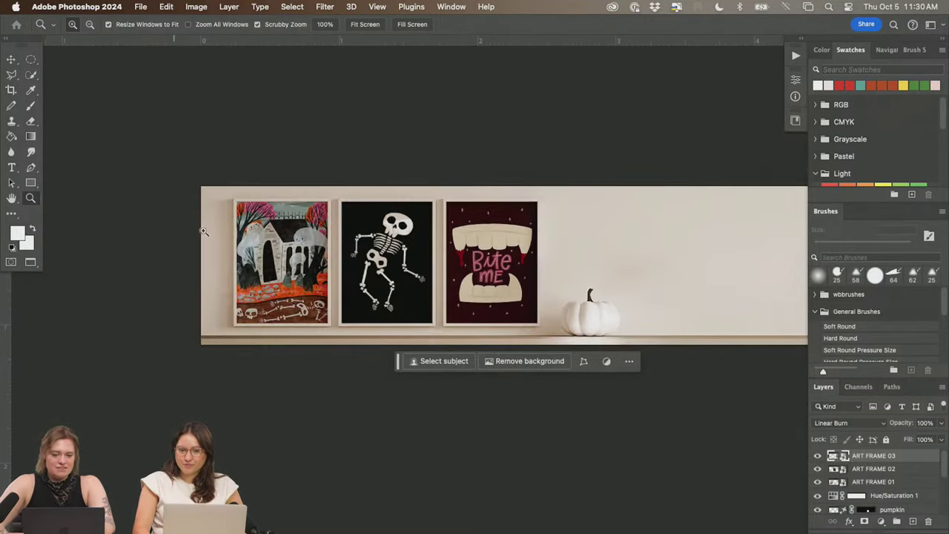
left_click_drag(260, 271, 393, 238)
key("super+minus")
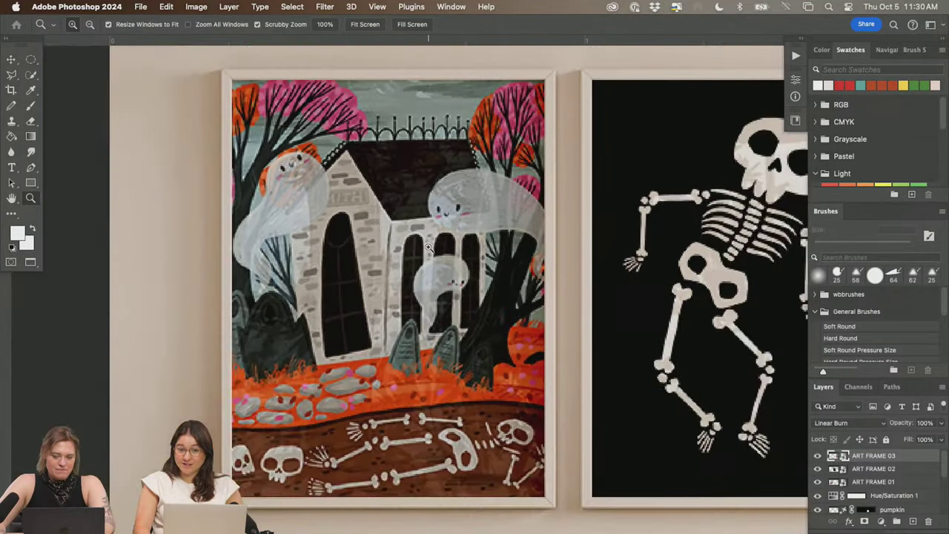
left_click_drag(439, 269, 399, 279)
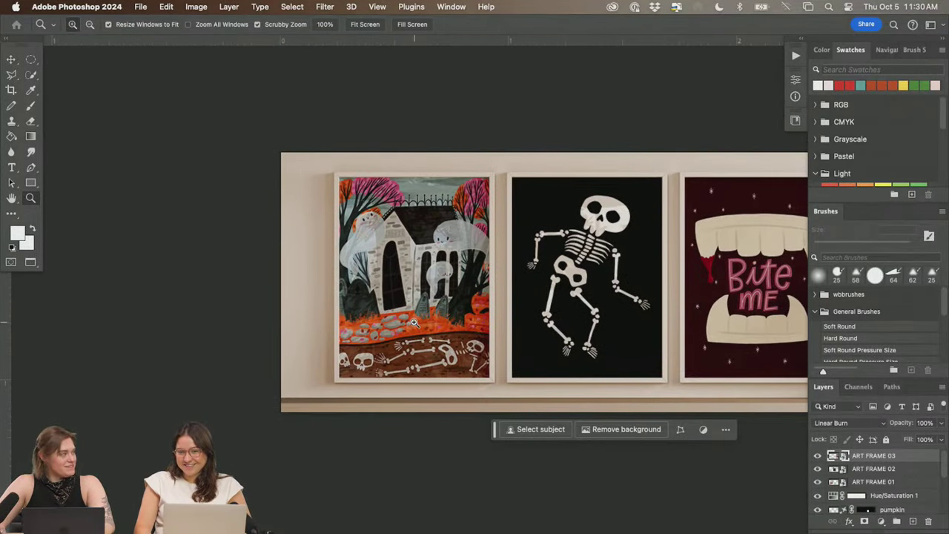
scroll(519, 296, "right", 6)
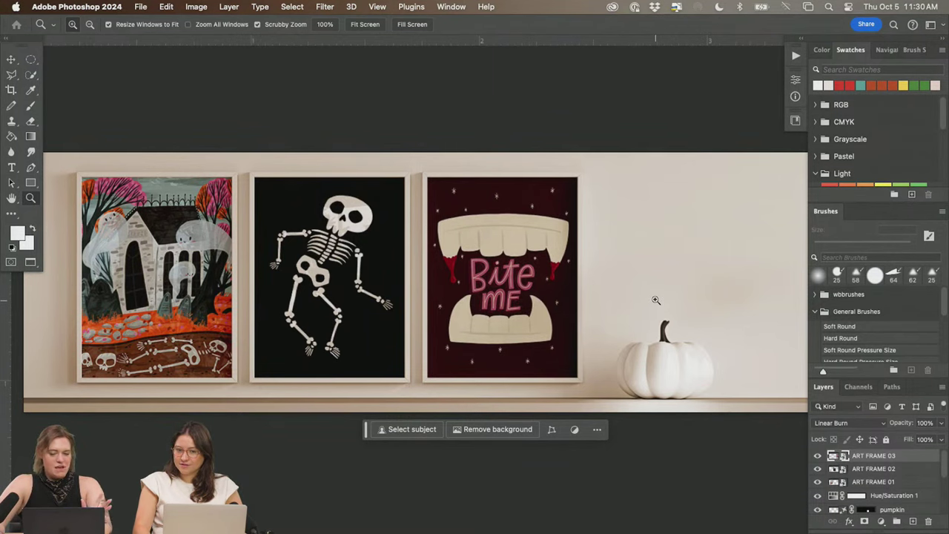
scroll(666, 285, "right", 3)
scroll(631, 269, "left", 3)
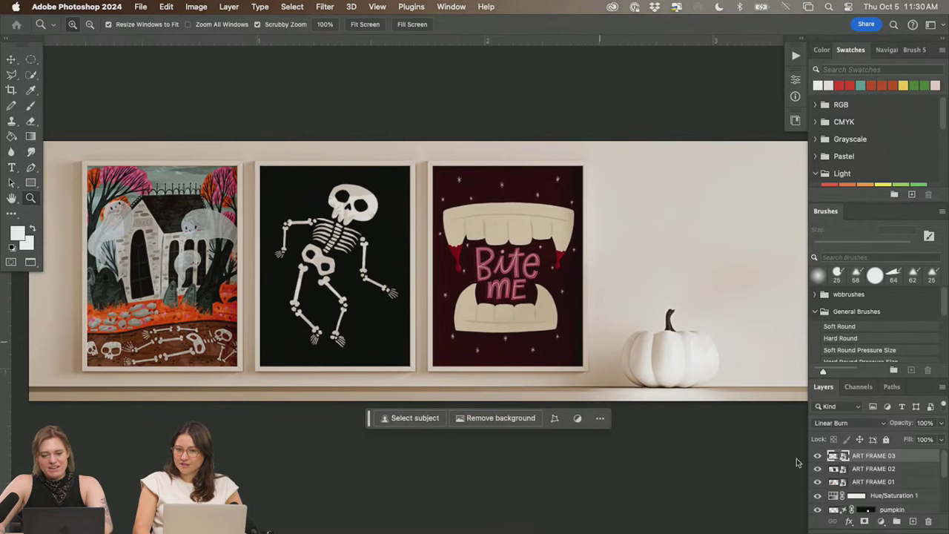
- Reopen the ART FRAME 03 contents and place the Untitled_Artwork 54 2 JPG from Finder's 028 GHOST TRENCHCOAT > 001 MOCKUPS folder above bitemeetsy
double_click(843, 457)
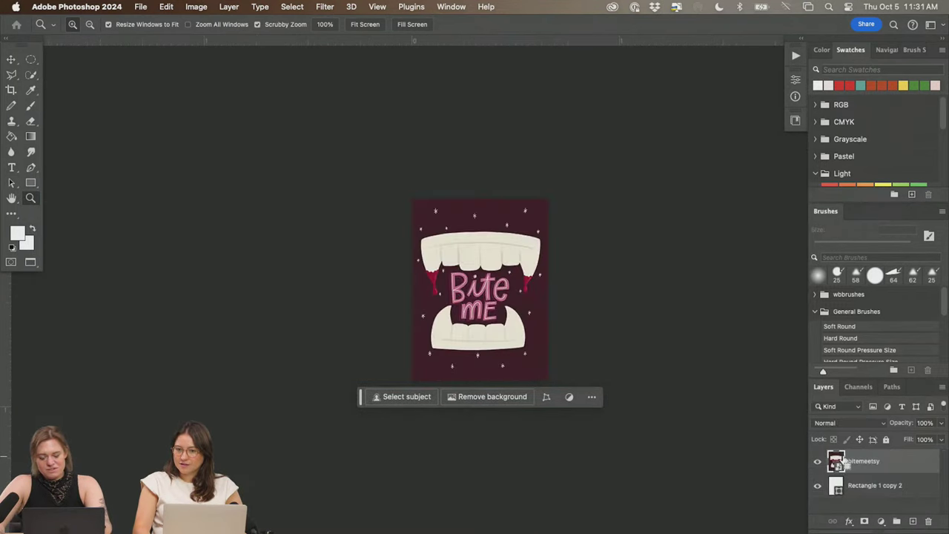
key("super+Tab")
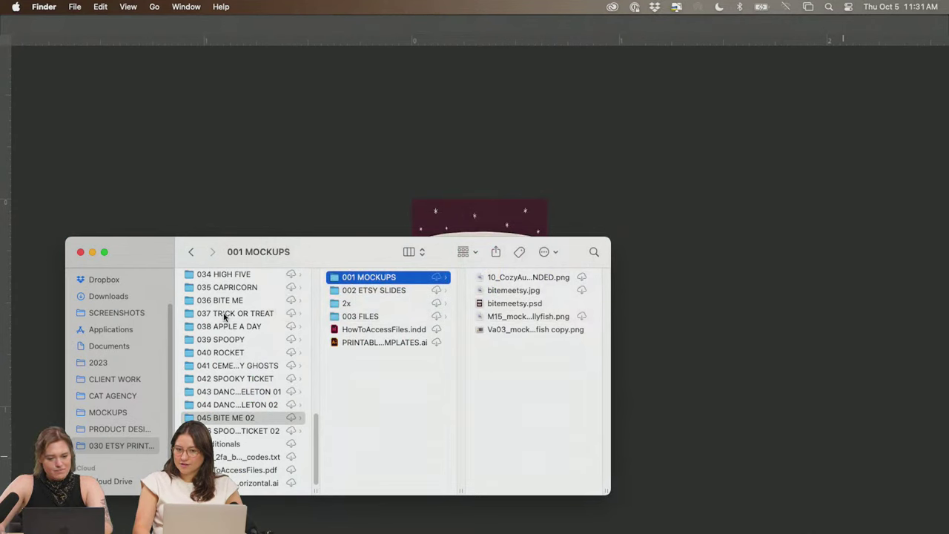
left_click(225, 317)
scroll(242, 404, "up", 6)
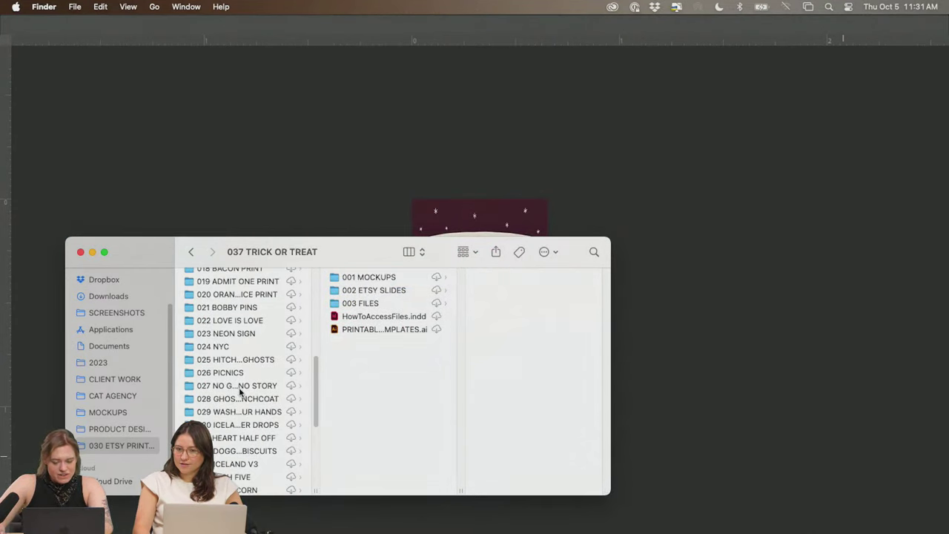
left_click(239, 389)
left_click(243, 398)
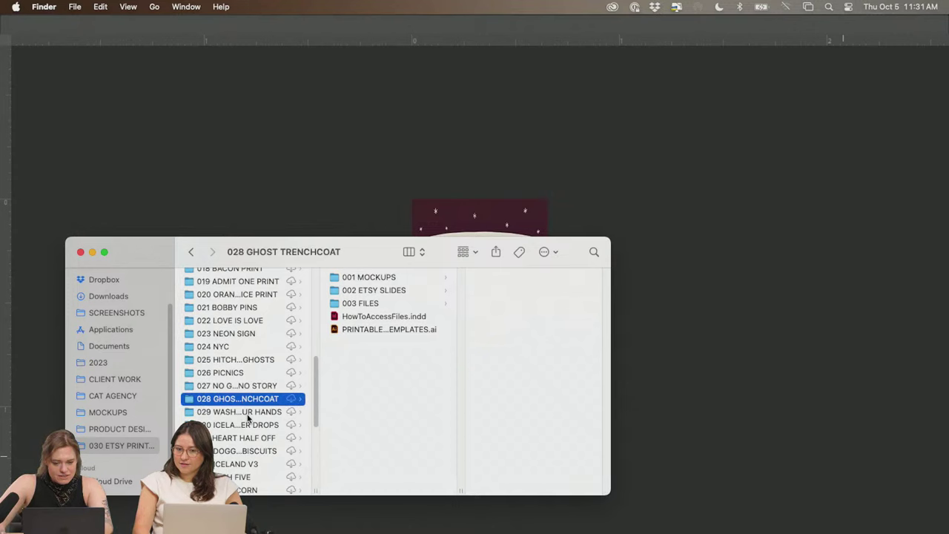
left_click(386, 280)
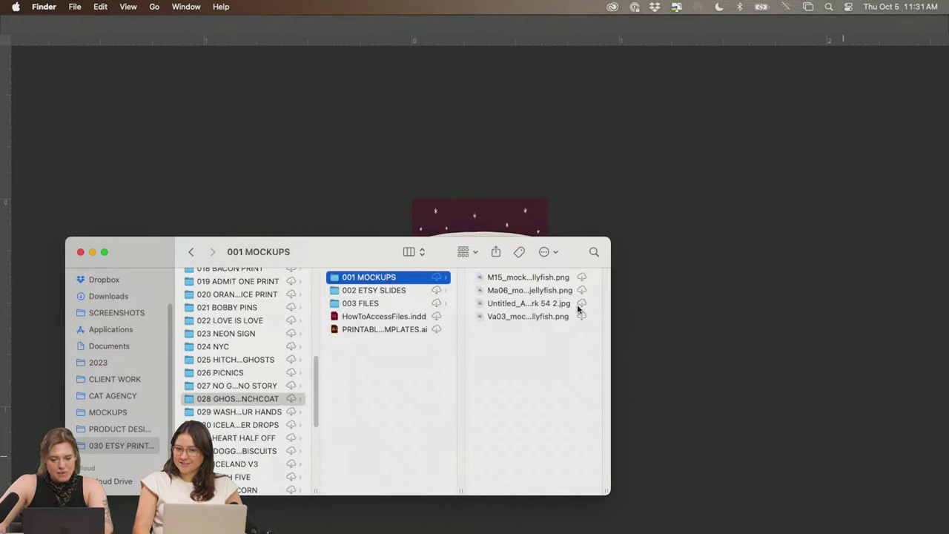
left_click_drag(545, 304, 498, 217)
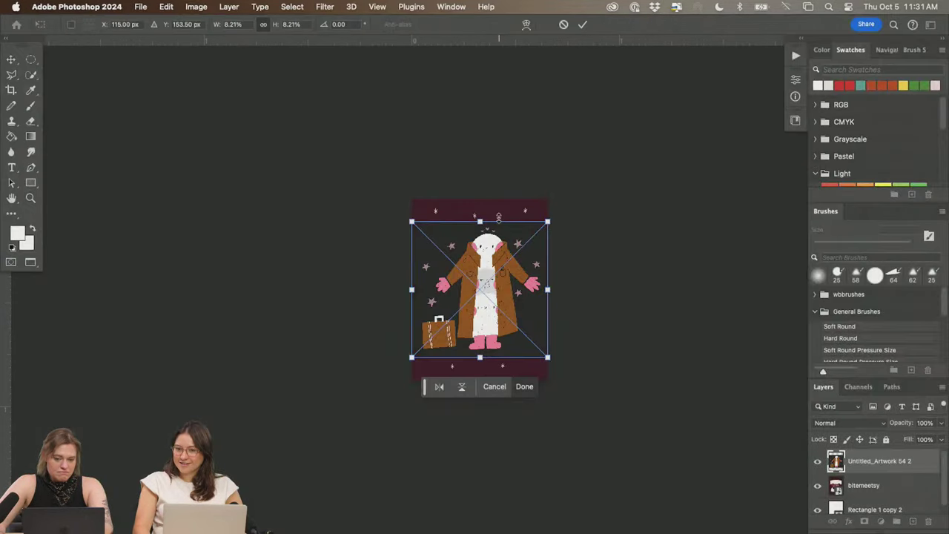
key("Return")
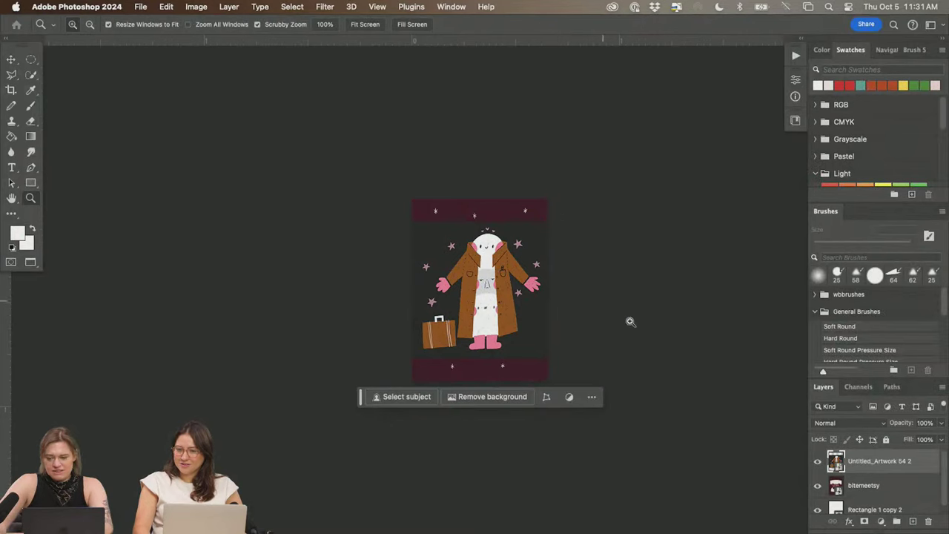
- Hide the bitemeetsy layer, add a solid color fill sampled from the ghost artwork's dark background, and return to the shelf mockup
left_click(817, 485)
left_click(860, 490)
left_click(882, 521)
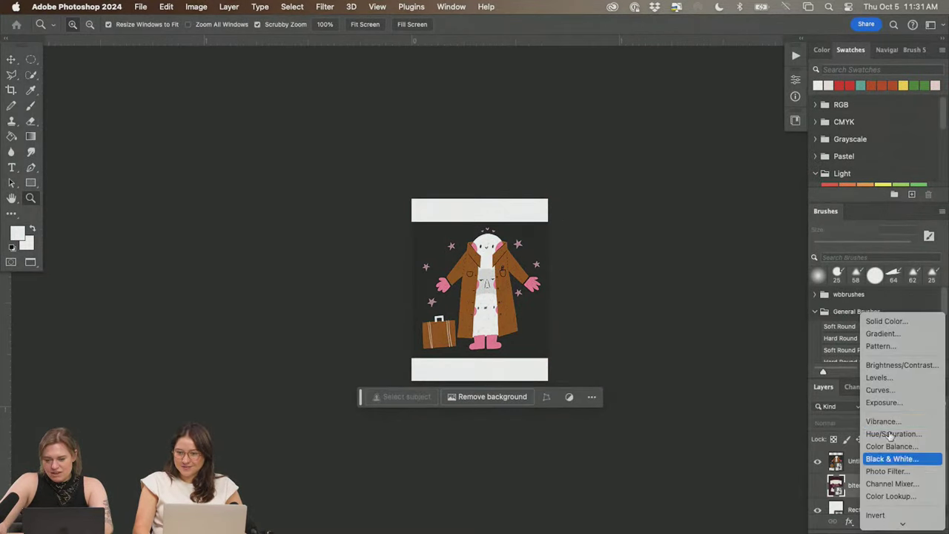
left_click(882, 321)
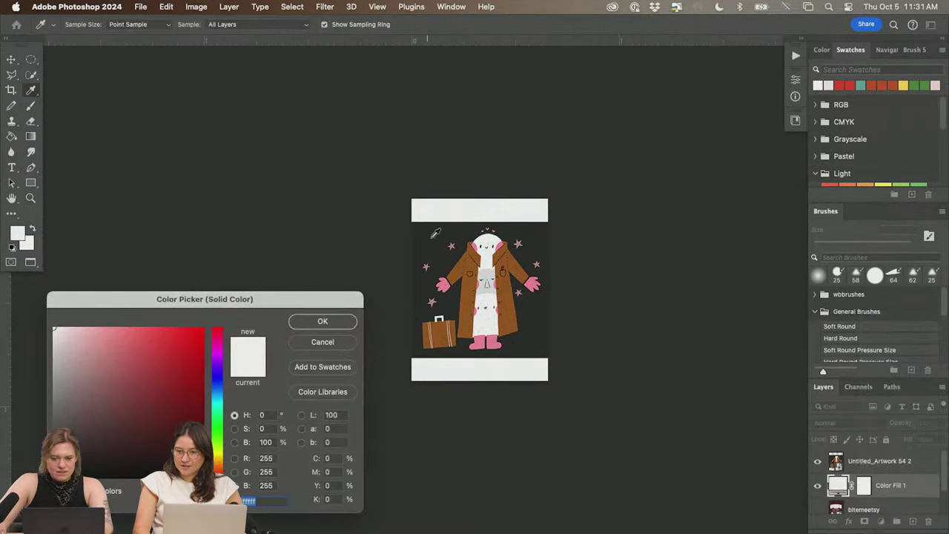
left_click(436, 233)
left_click(344, 324)
key("z")
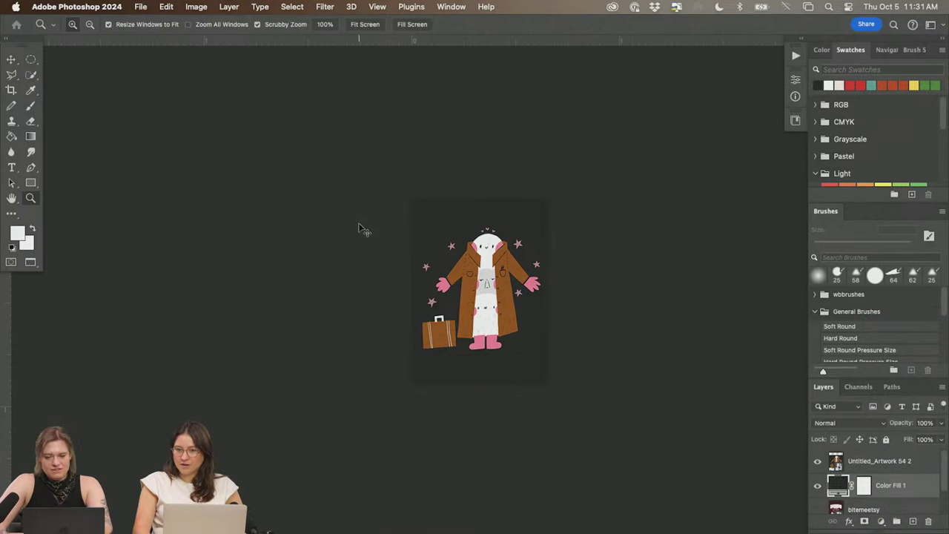
key("ctrl+Tab")
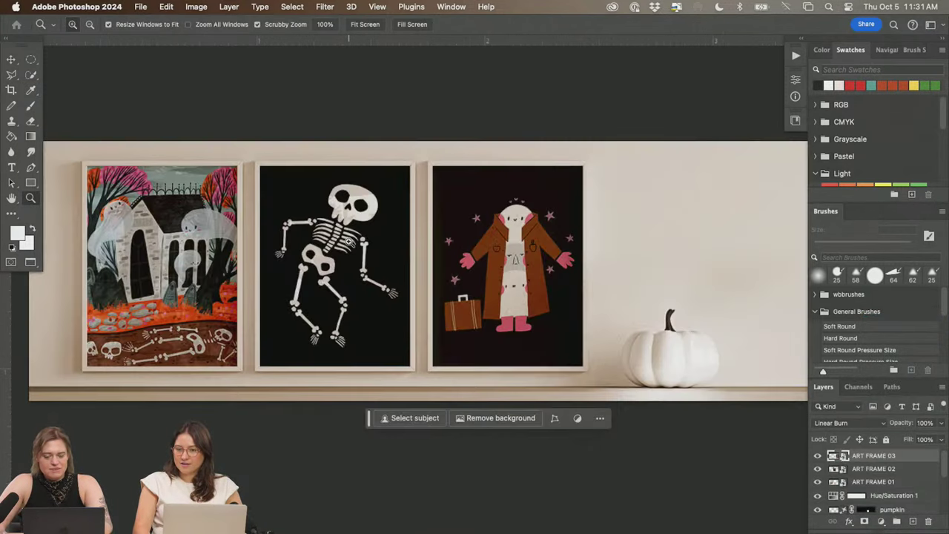
- Switch to Finder, look through the Etsy printables folders for artwork, and close the folder window
key("super+Tab")
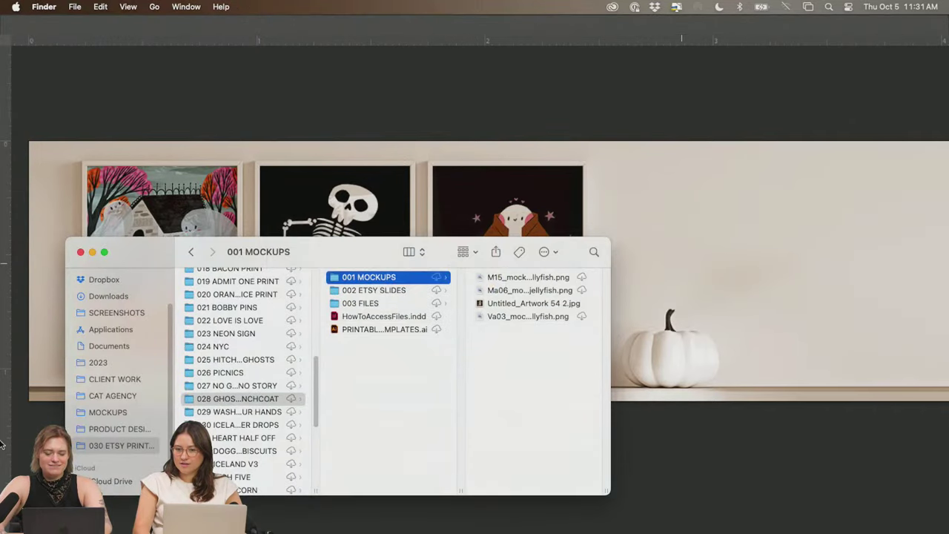
scroll(236, 347, "up", 5)
scroll(236, 347, "up", 4)
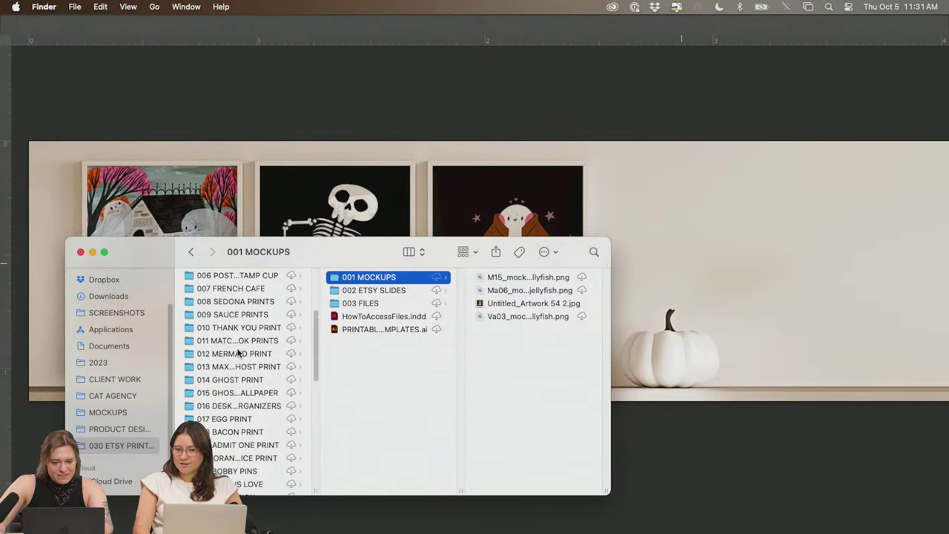
scroll(241, 367, "down", 5)
scroll(241, 367, "down", 5)
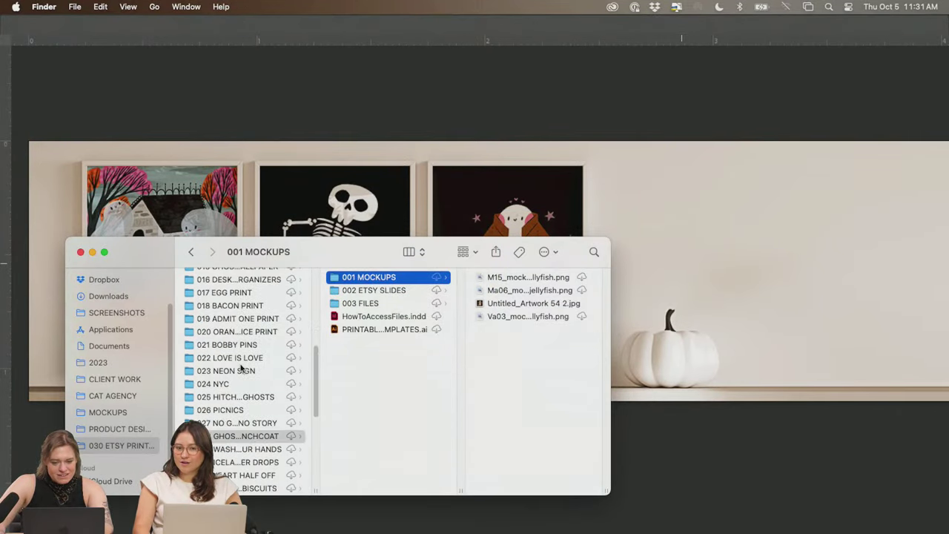
scroll(236, 416, "down", 3)
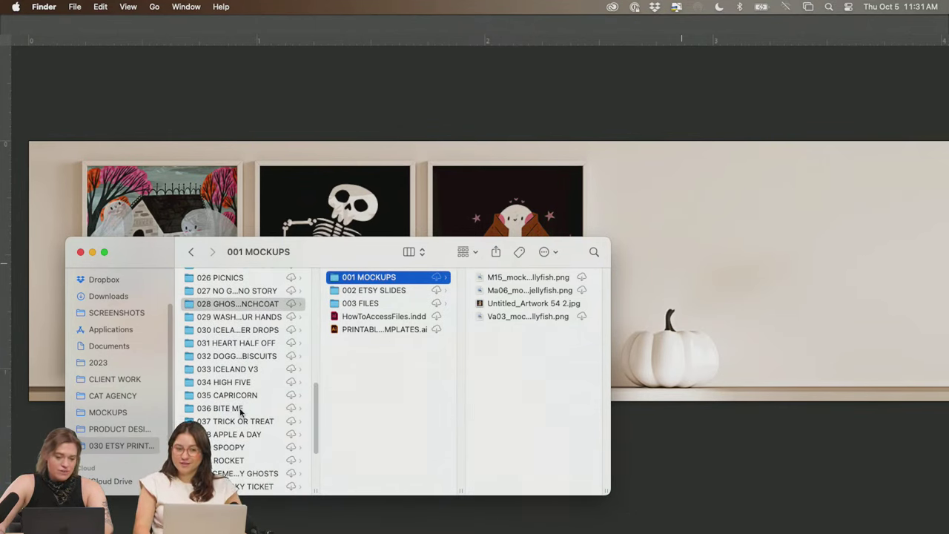
left_click(80, 252)
left_click(226, 274)
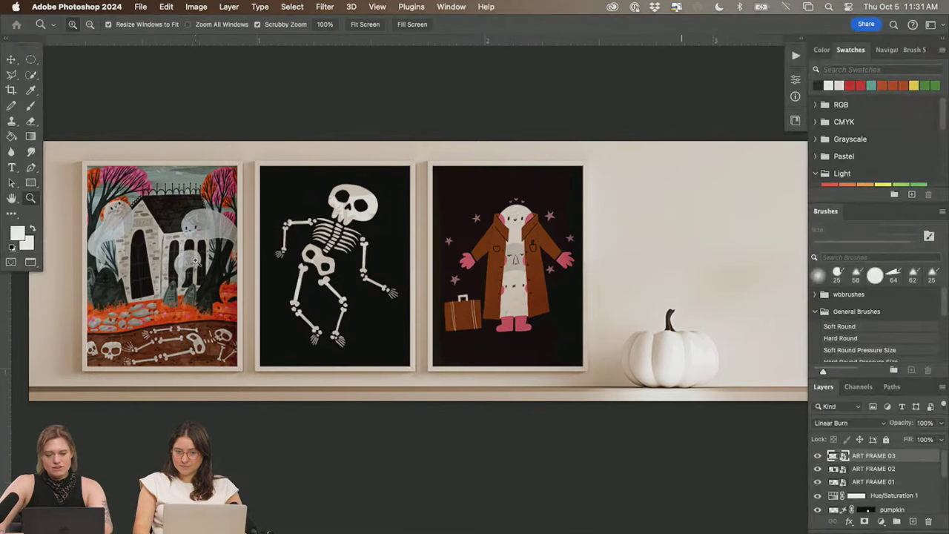
- Rearrange the framed artworks so the skeleton print fills the first frame and the haunted house print the middle frame
key("v")
mouse_move(198, 254)
left_mouse_down()
mouse_move(239, 252)
mouse_move(208, 242)
mouse_move(350, 242)
mouse_move(185, 244)
left_mouse_up()
right_click(183, 238)
left_click(217, 251)
right_click(219, 251)
left_click(222, 251)
right_click(359, 244)
left_click(359, 247)
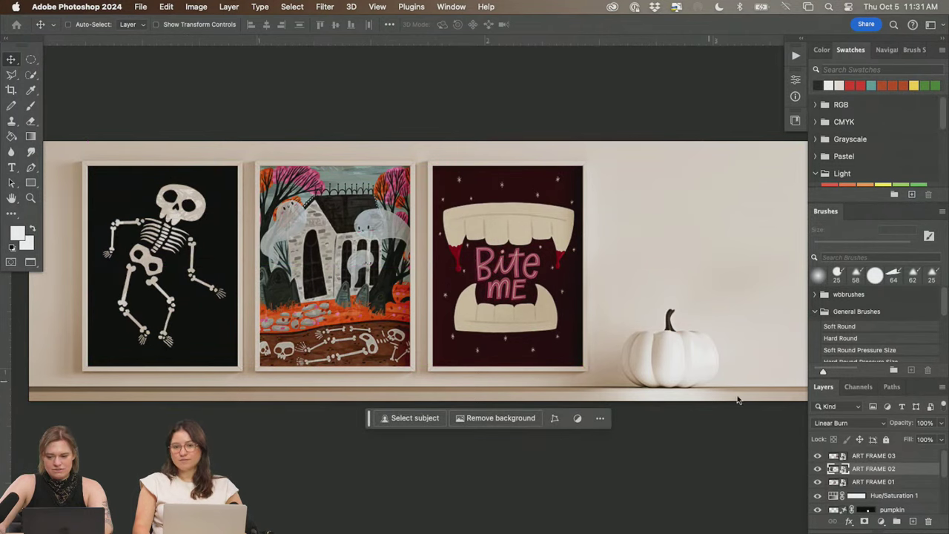
- Open the contents of the ART FRAME 03 smart object for editing and switch to Finder
double_click(843, 459)
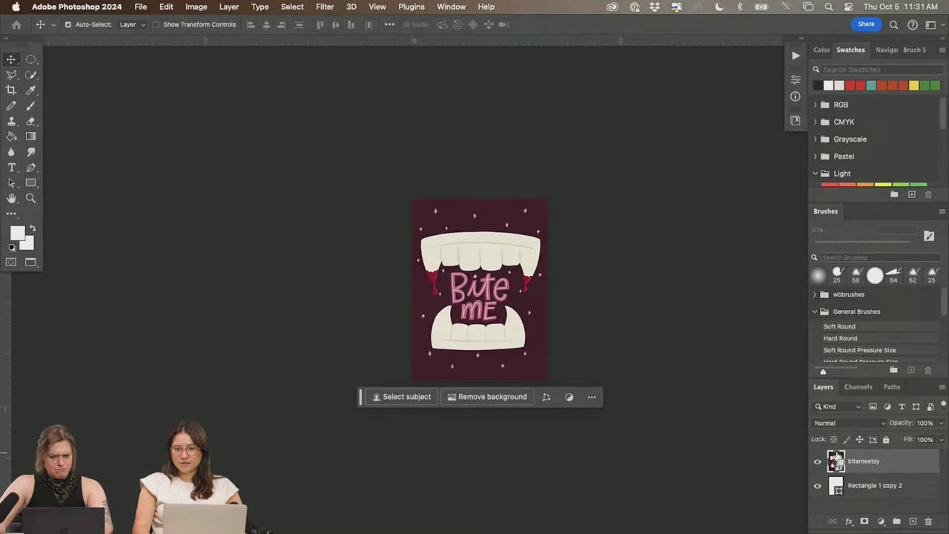
double_click(836, 460)
key("super+Tab")
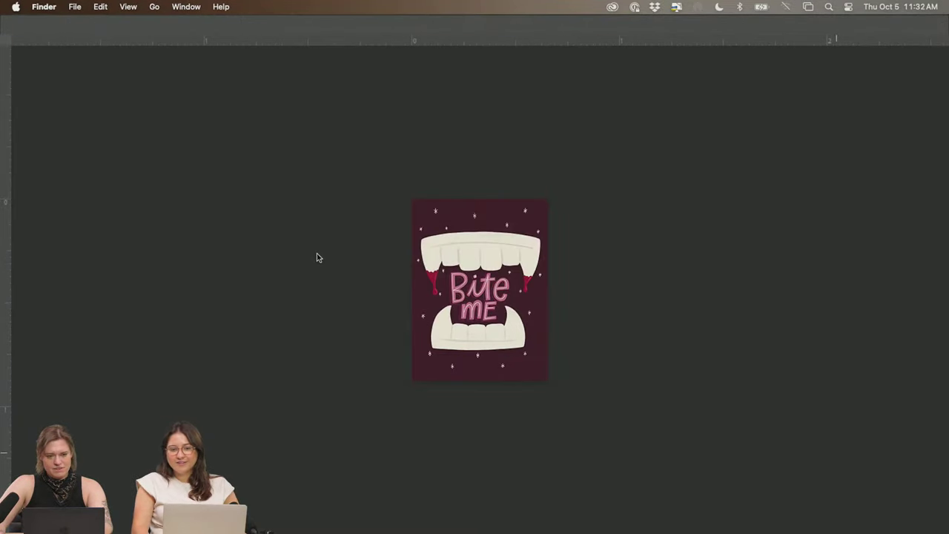
- Open a new Finder window and go to the 030 ETSY PRINTABLES folder
left_click(52, 7)
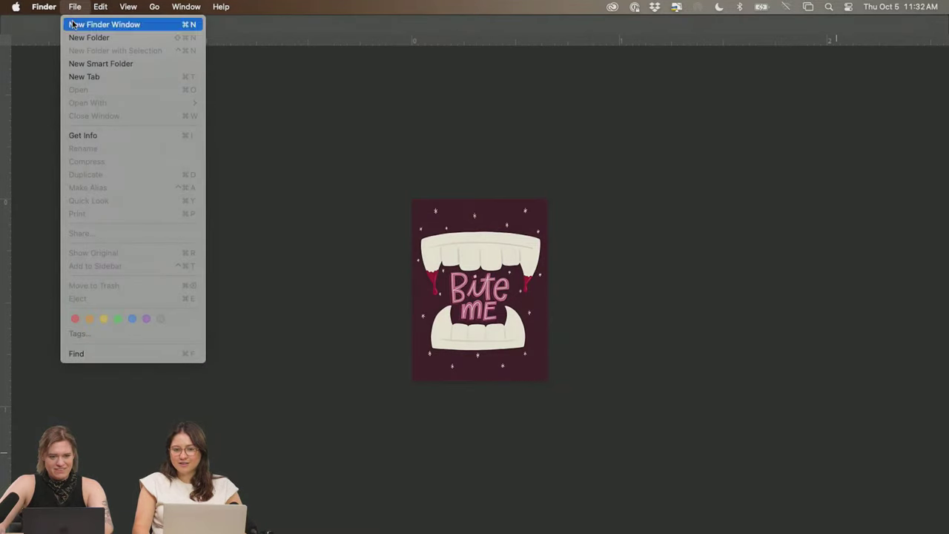
left_click(82, 25)
scroll(366, 379, "down", 2)
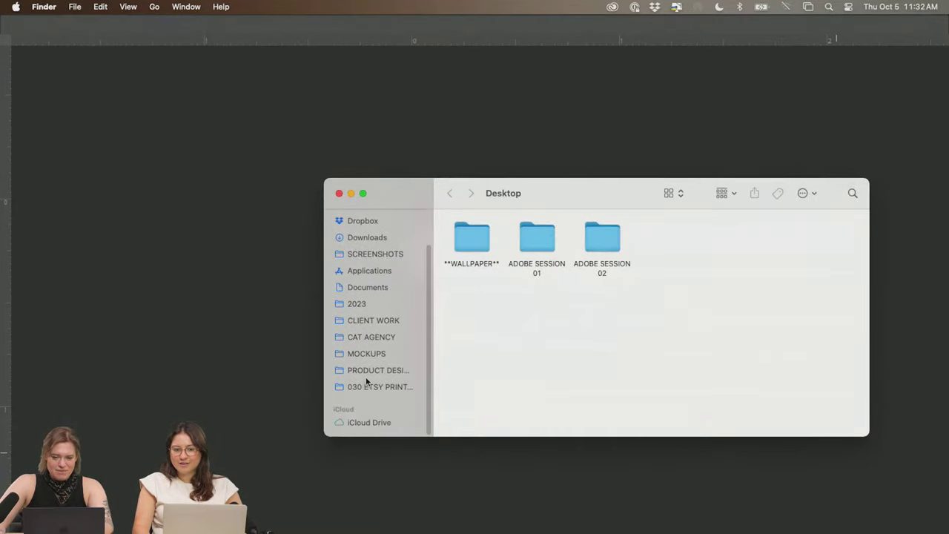
left_click(366, 387)
- Place Untitled_Artwork 54 2.jpg from the 001 MOCKUPS subfolder of 028 GHOST TRENCHCOAT into the frame's artwork document
scroll(498, 356, "down", 3)
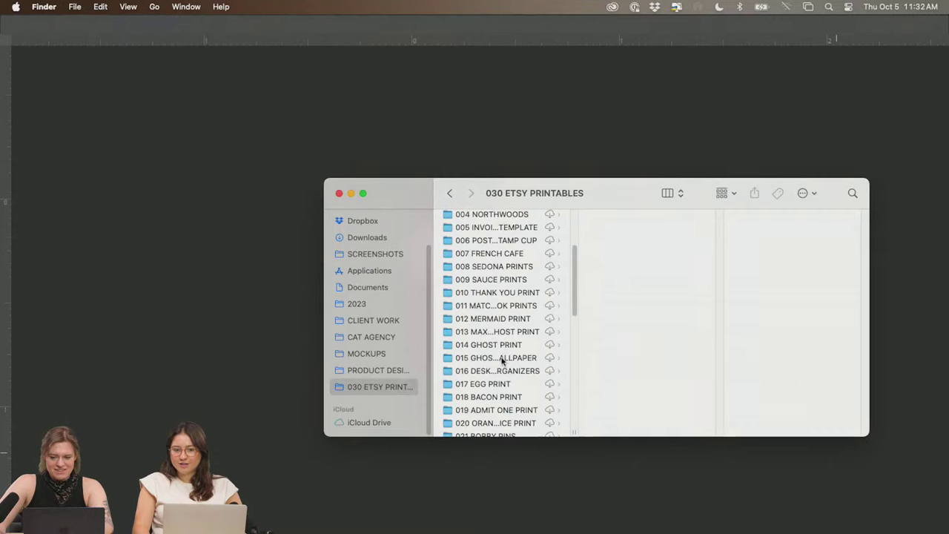
scroll(498, 397, "down", 2)
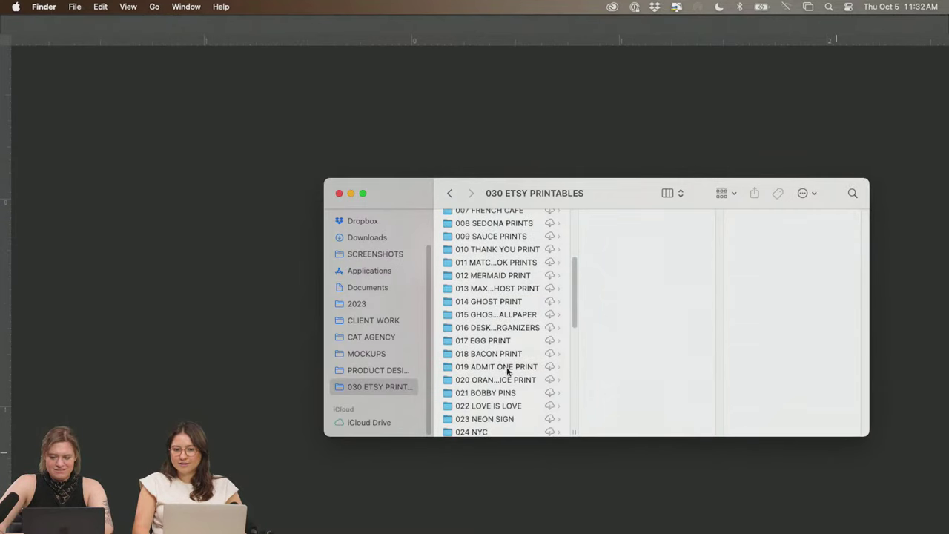
scroll(507, 370, "down", 8)
scroll(496, 280, "up", 5)
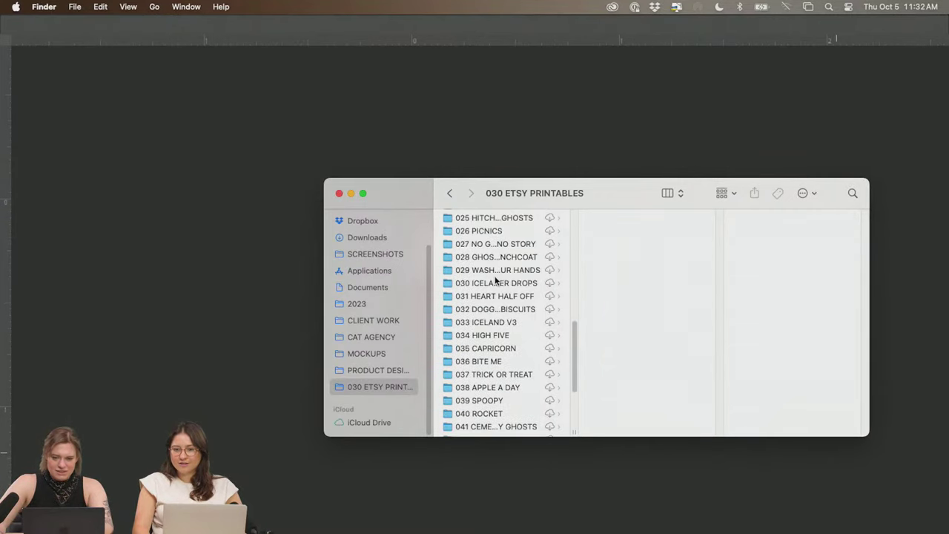
left_click(494, 259)
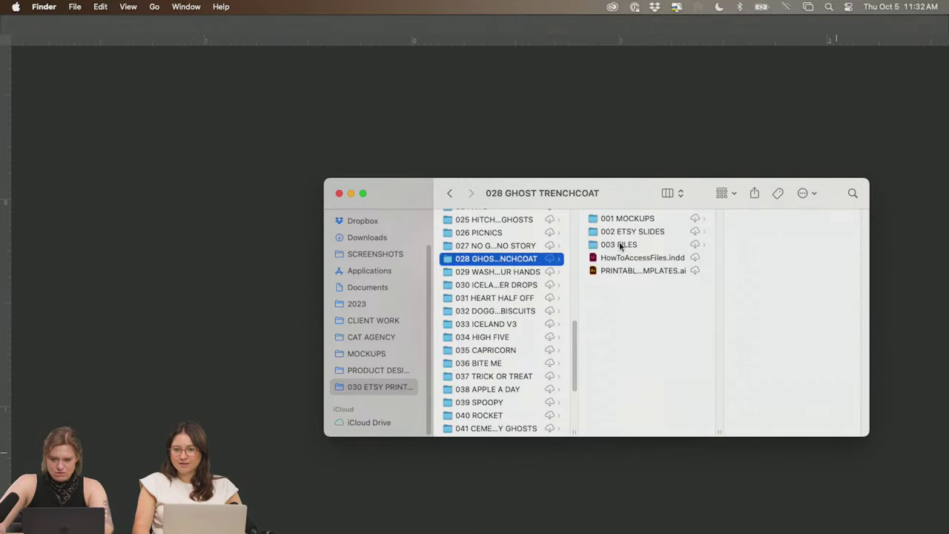
left_click(649, 220)
left_click_drag(758, 247, 561, 163)
key("Return")
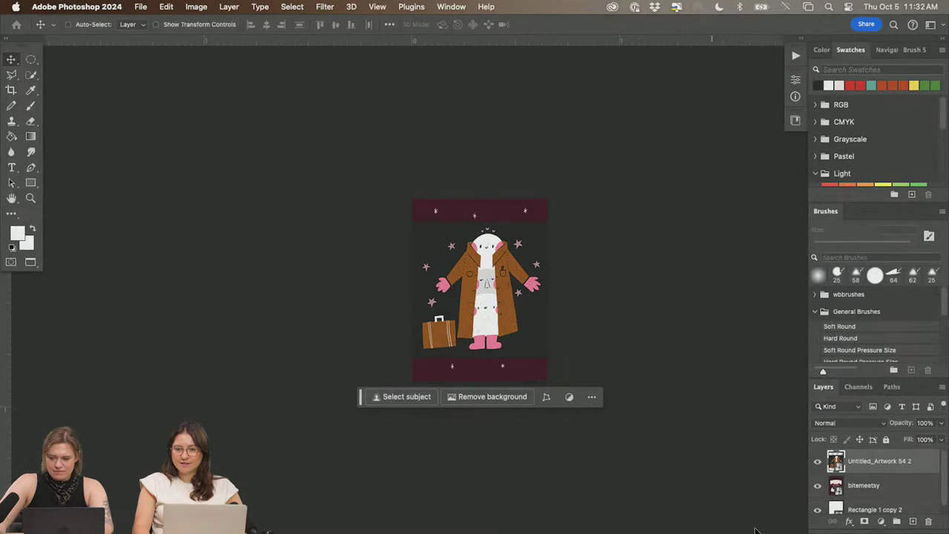
- Delete the bitemeetsy layer beneath the ghost trenchcoat artwork
left_click(907, 490)
left_click(929, 523)
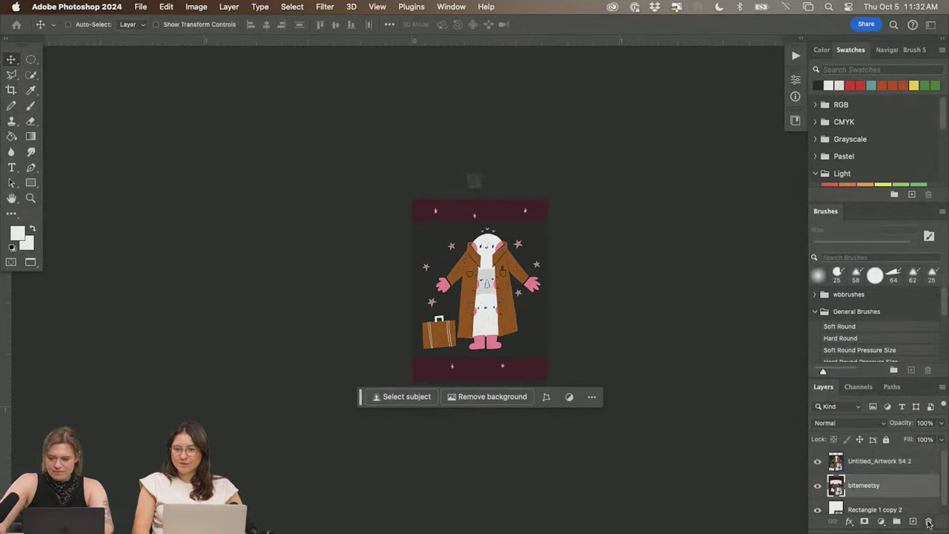
left_click(471, 195)
left_click(451, 6)
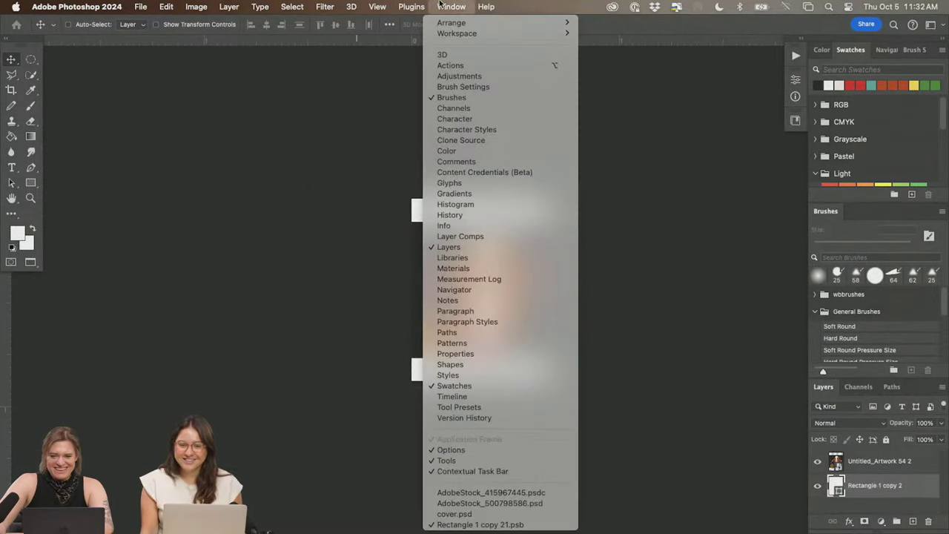
left_click(718, 349)
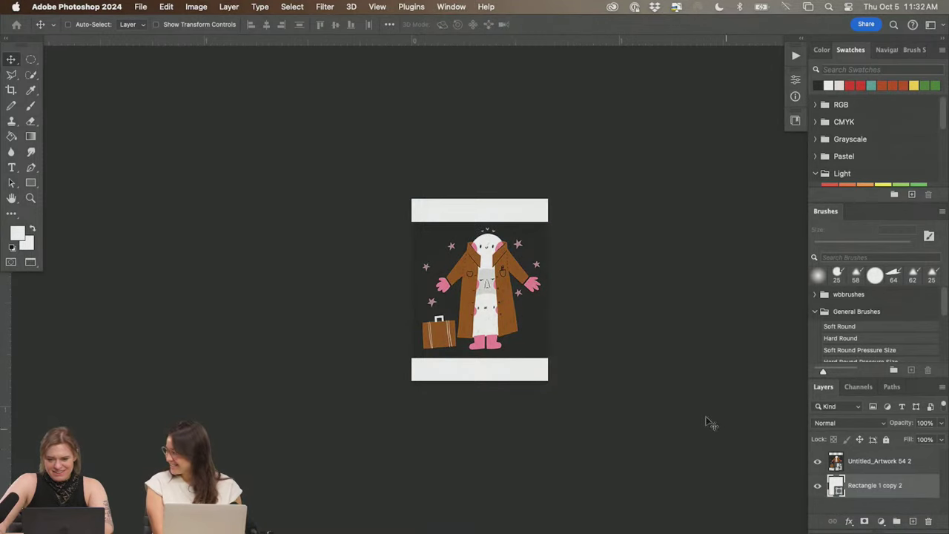
- Add a solid color fill layer beneath the ghost artwork, sampling its dark background as #252525, and return to the shelf mockup
left_click(881, 521)
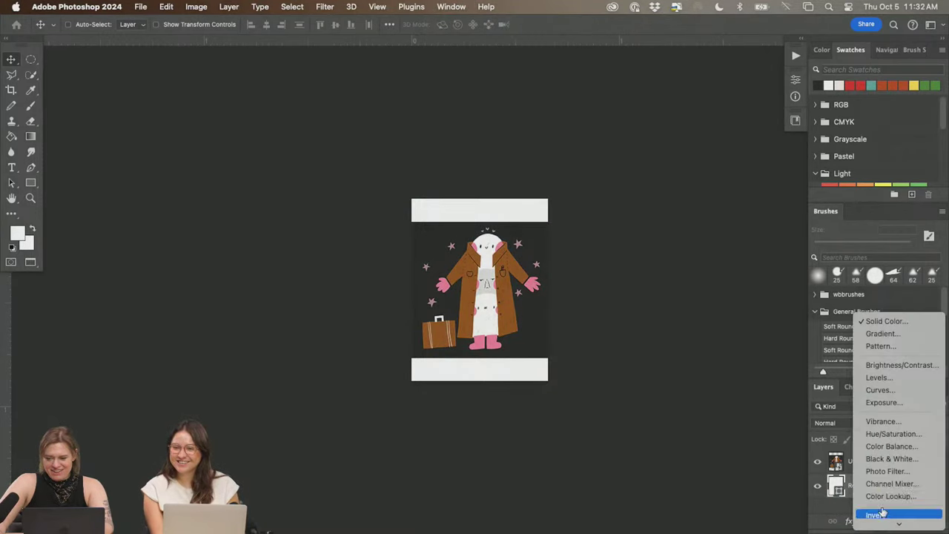
left_click(886, 321)
left_click(417, 224)
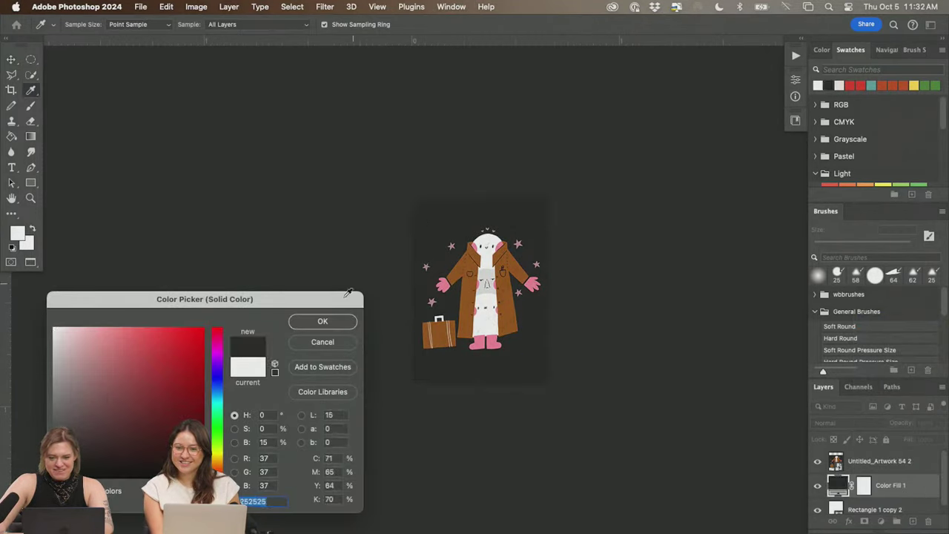
left_click(334, 320)
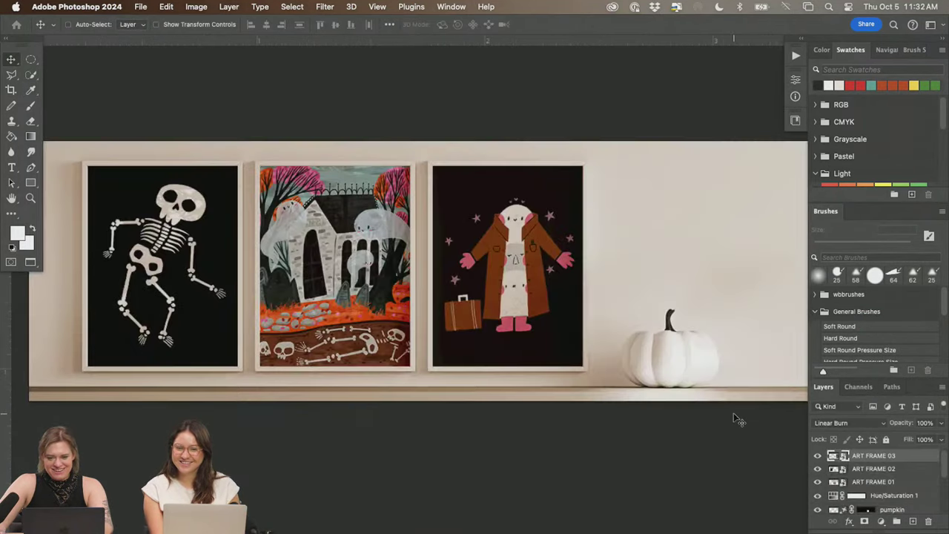
key("ctrl+Tab")
left_click_drag(711, 273, 504, 273)
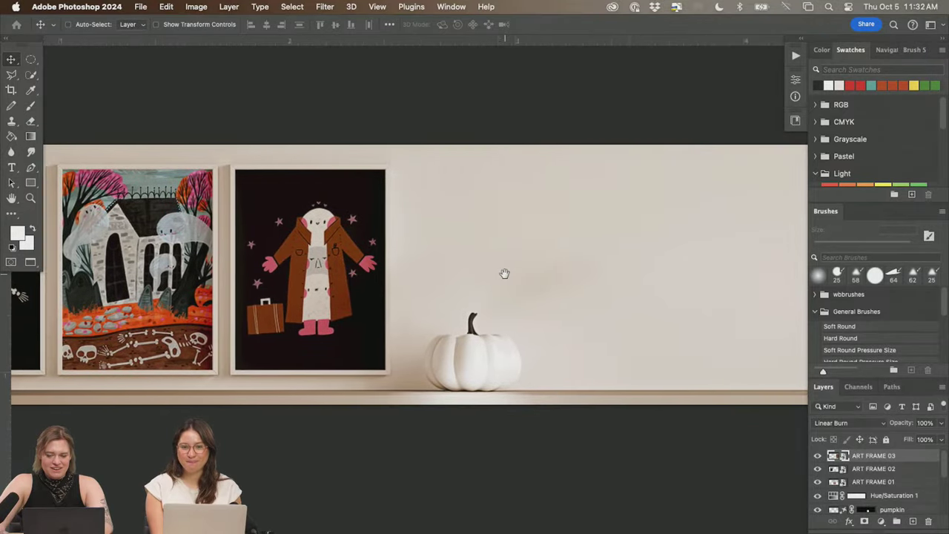
key("super+minus")
key("super+minus")
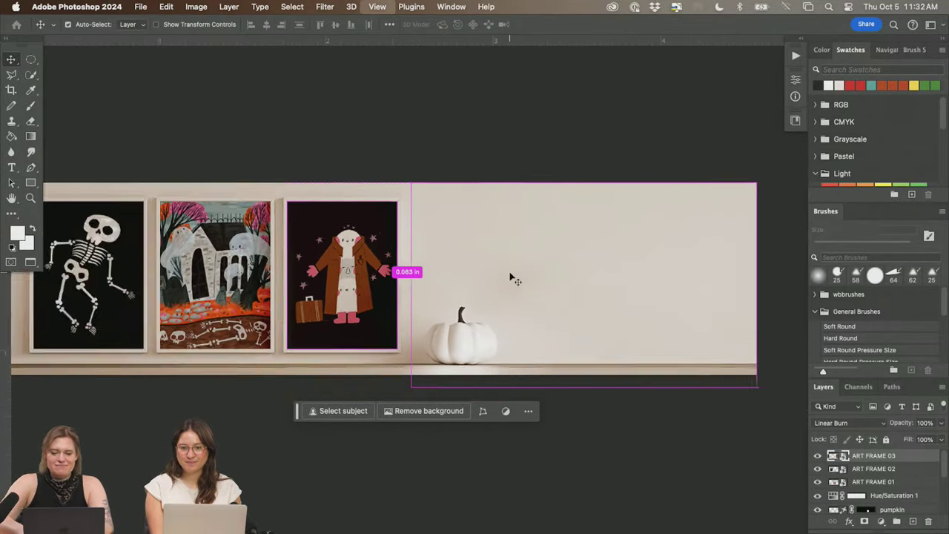
key("super+minus")
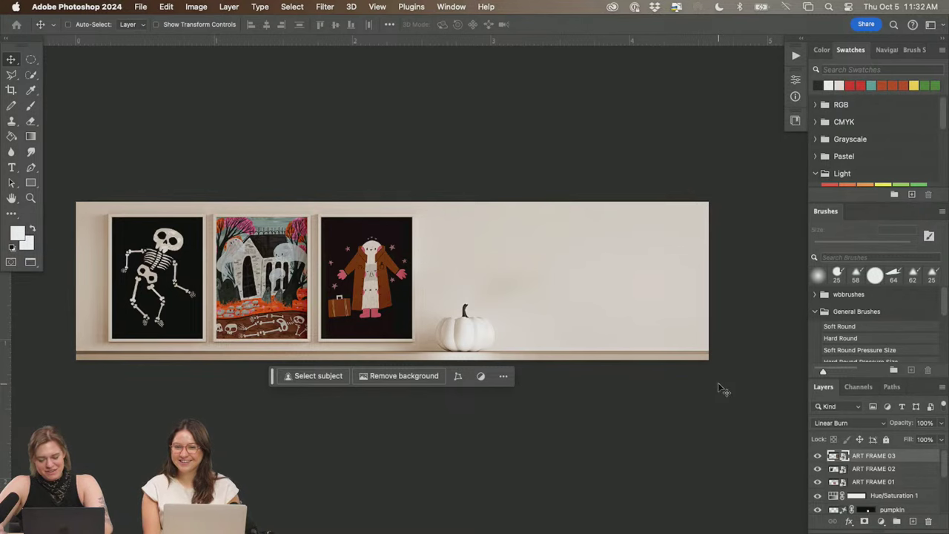
key("super")
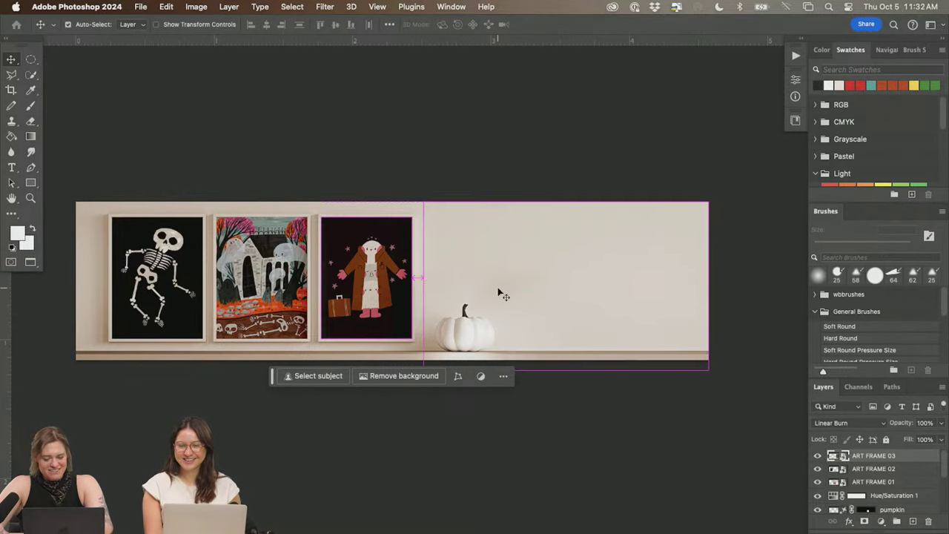
key("super+shift+s")
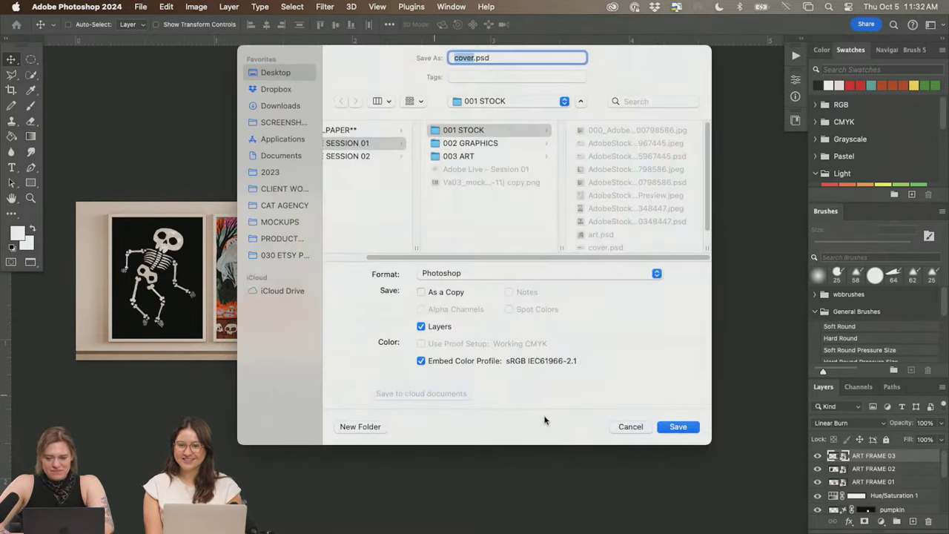
left_click(631, 426)
- Switch to Google Chrome and bring up the untitled Adobe Express project
key("super+Tab")
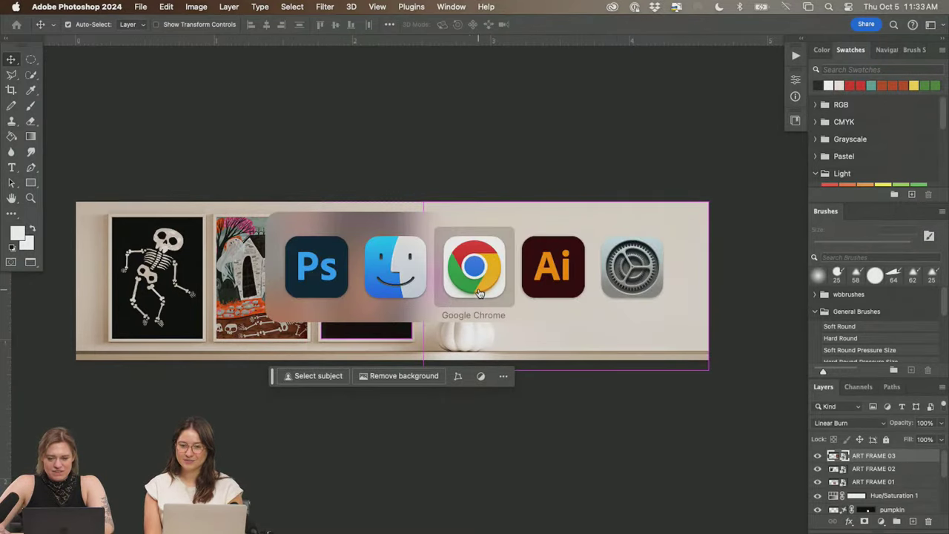
left_click(478, 294)
left_click(95, 30)
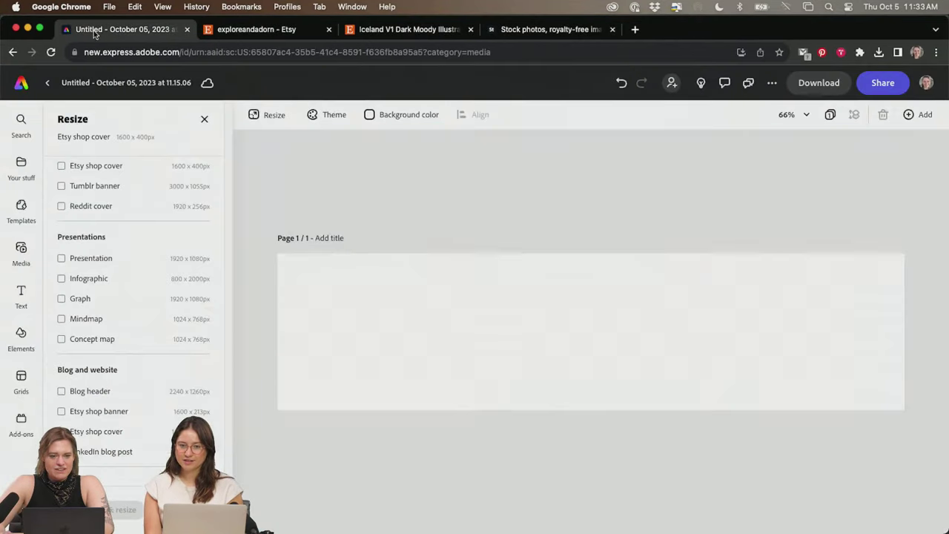
- Rename the Adobe Express project as Etsy_banner
left_click(101, 84)
type("Etsy")
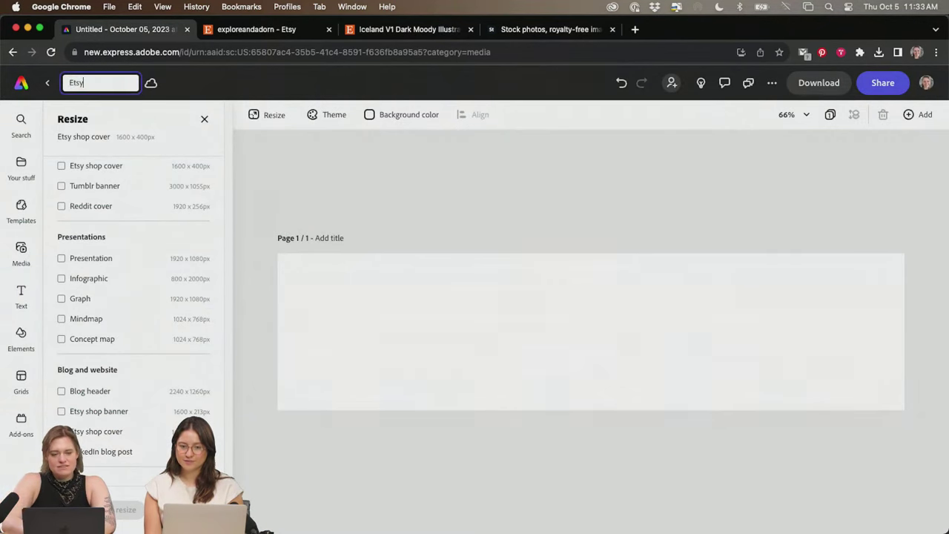
type(" banner")
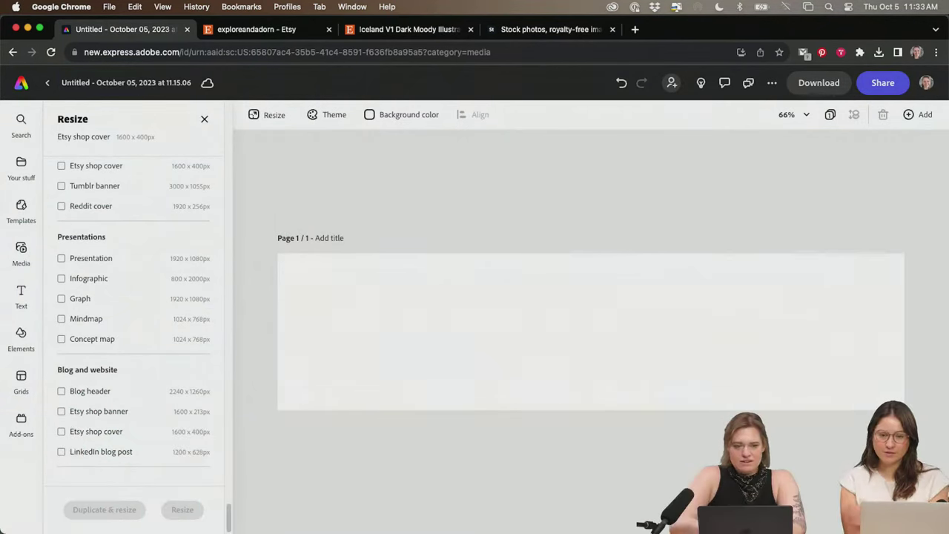
left_click(346, 246)
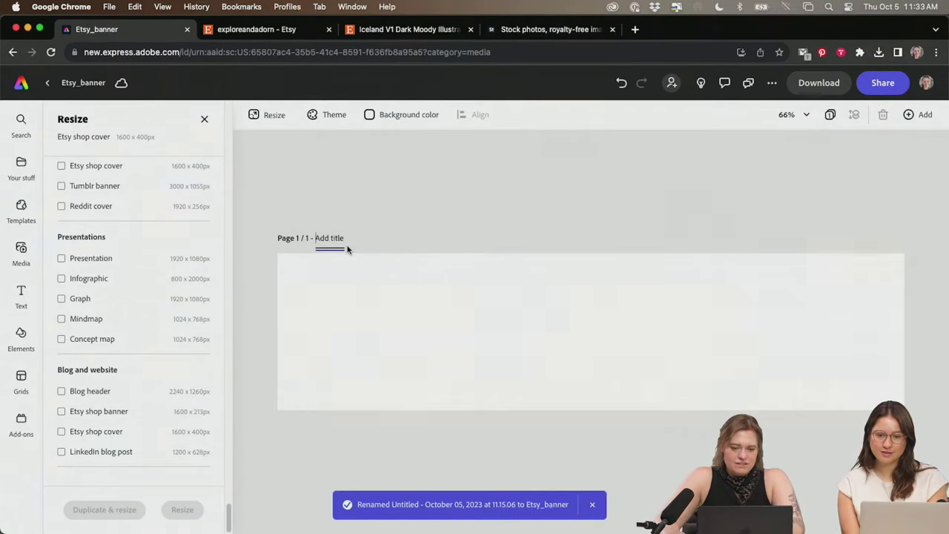
- Upload cover.psd from the 001 STOCK folder and scale the image to fill the whole banner page
left_click(21, 164)
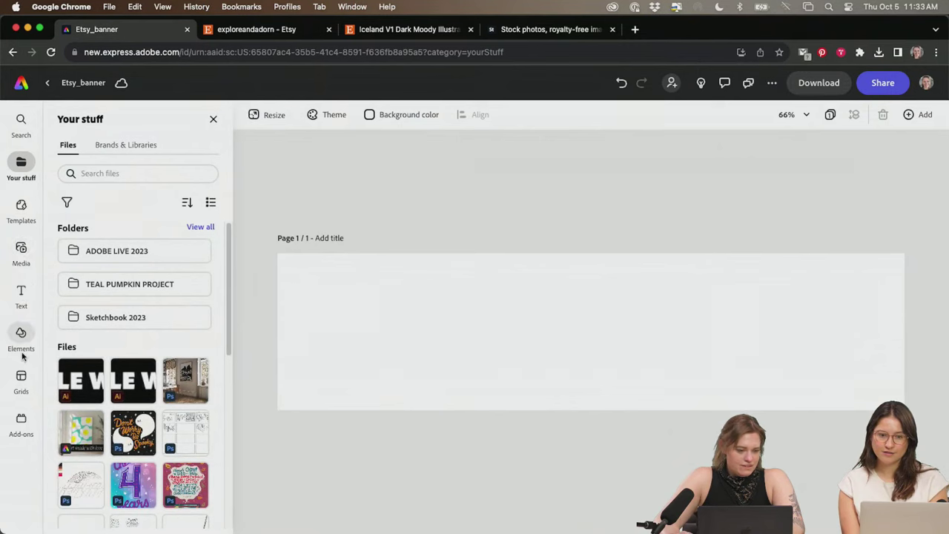
left_click(21, 252)
left_click(152, 172)
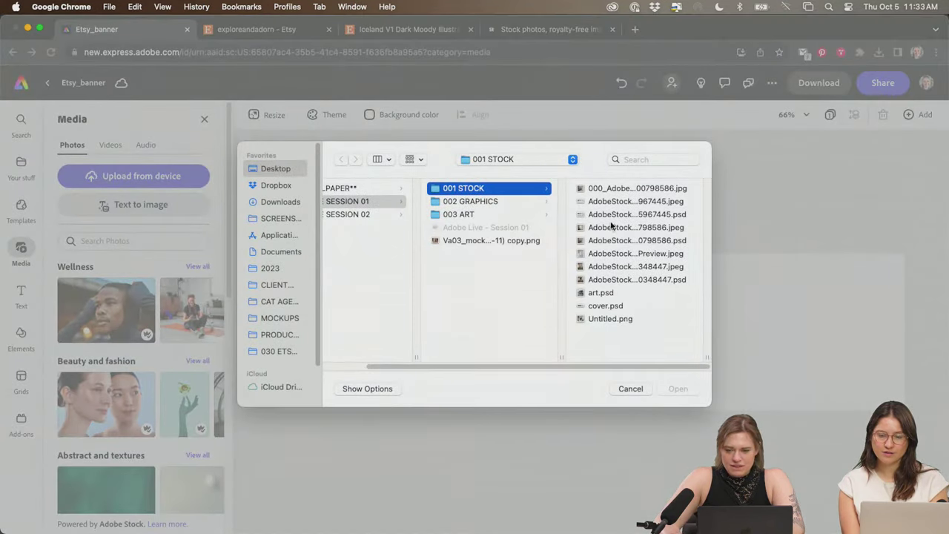
double_click(601, 306)
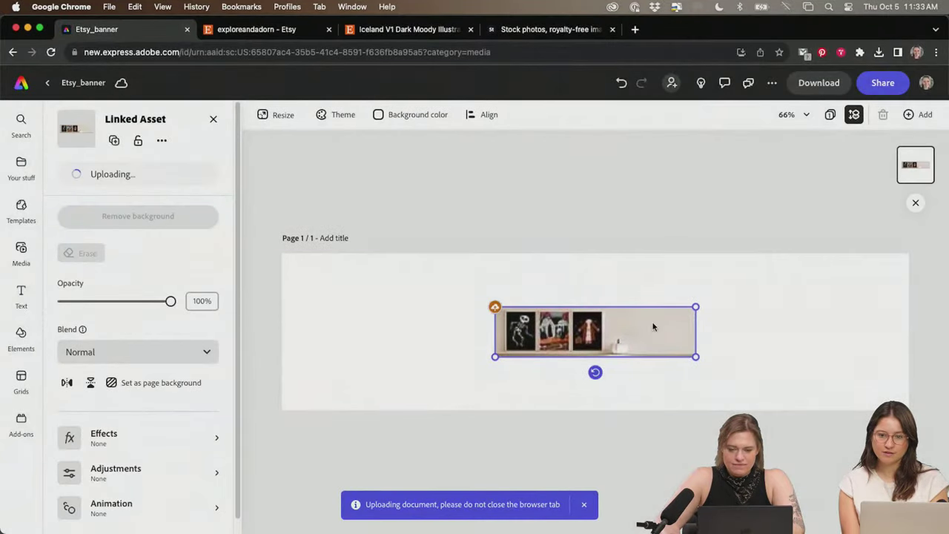
left_click_drag(650, 328, 426, 379)
left_click_drag(482, 360, 910, 256)
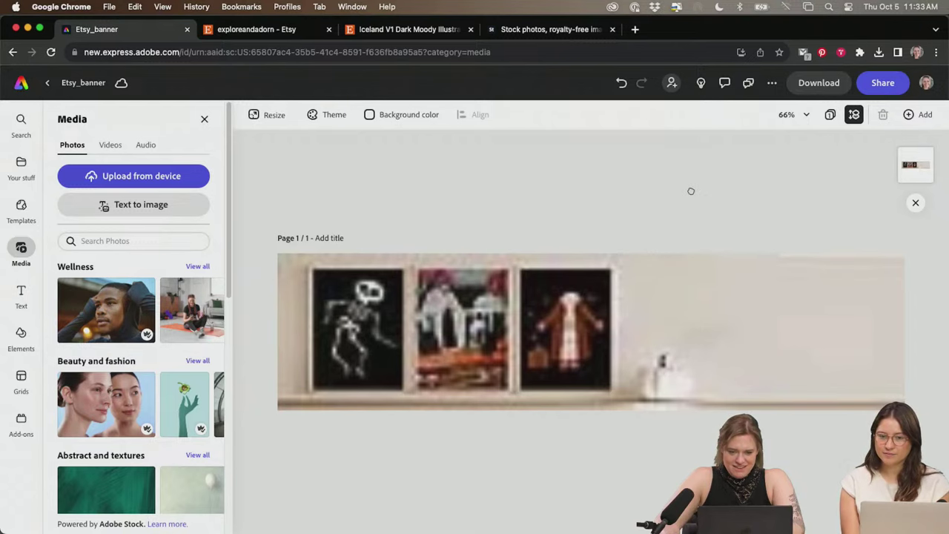
left_click(255, 29)
left_click(97, 29)
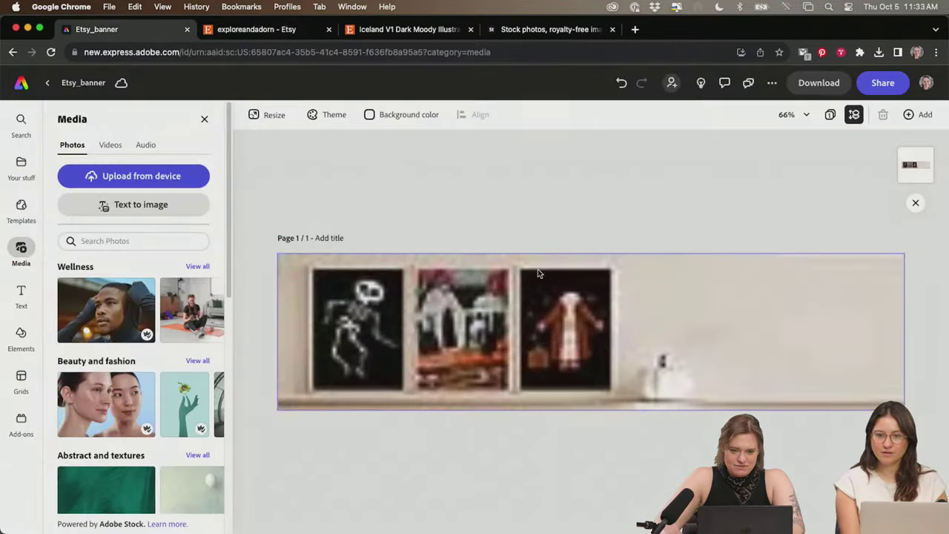
left_click(539, 271)
left_click(540, 215)
left_click(293, 269)
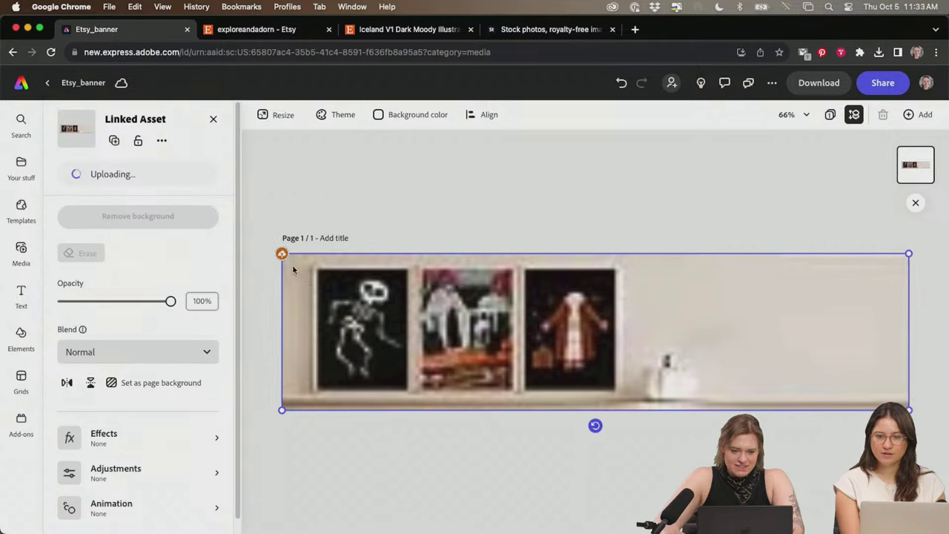
left_click(779, 225)
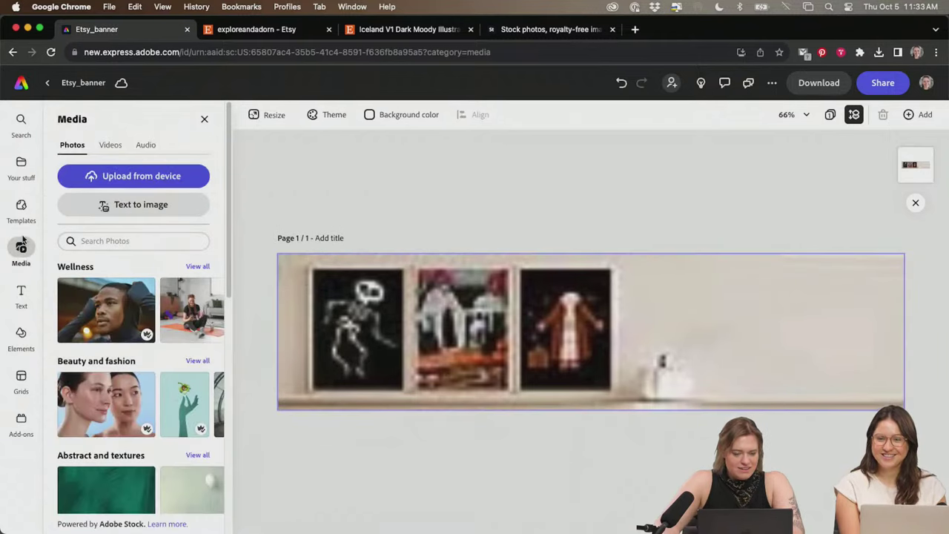
- Insert the EXPLORE & ADORN logo from the Etsy Assets library into the banner
left_click(20, 295)
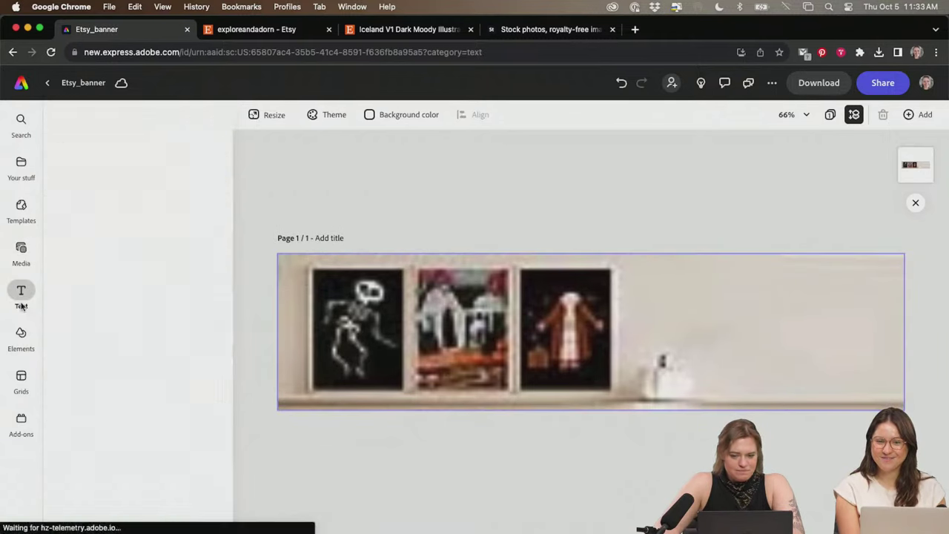
left_click(21, 164)
left_click(122, 144)
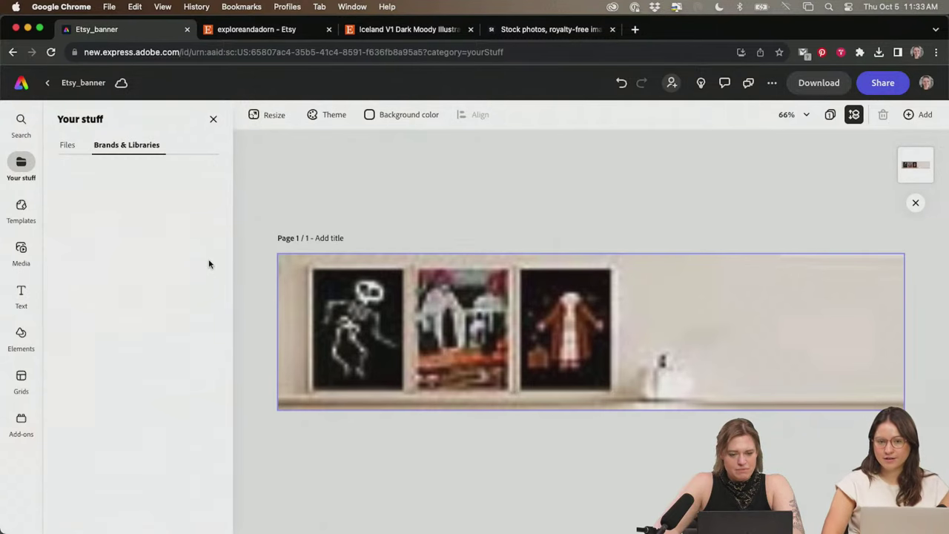
scroll(130, 434, "down", 5)
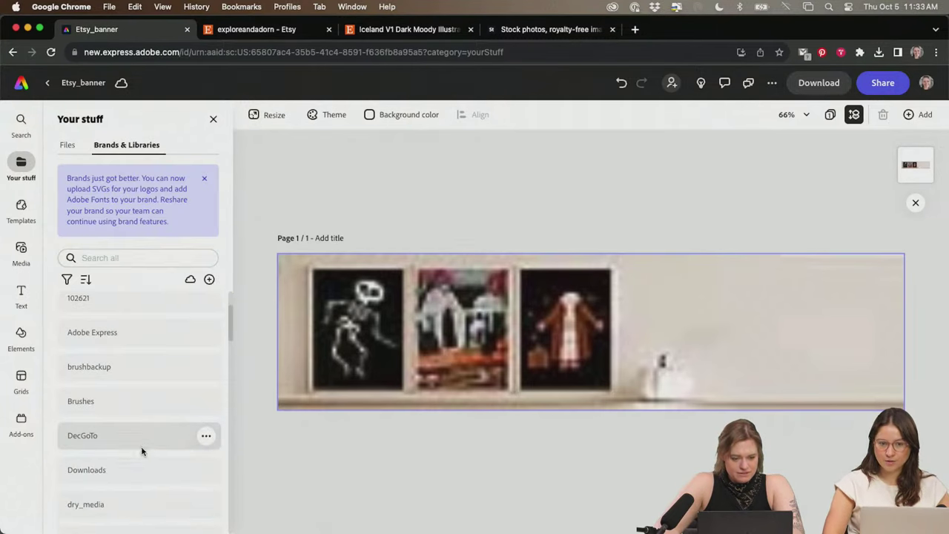
left_click(125, 453)
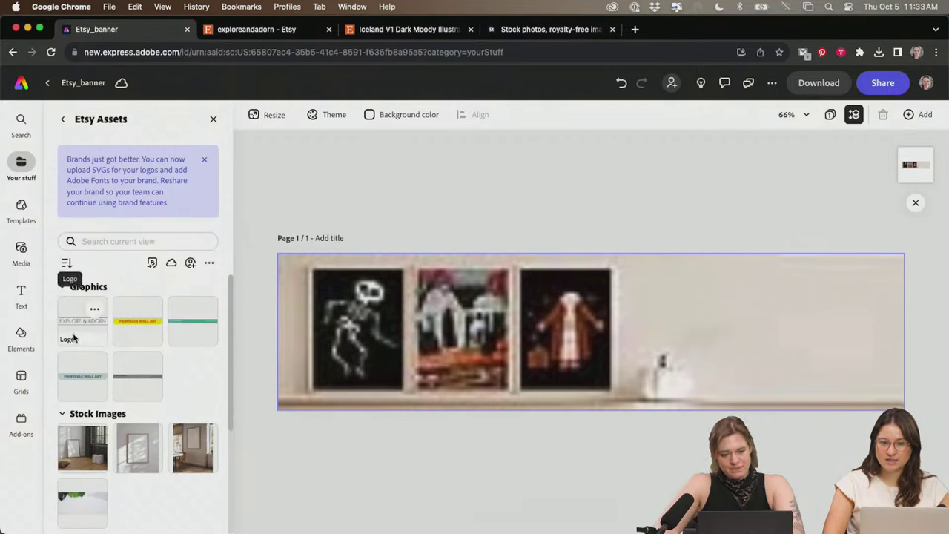
left_click(65, 119)
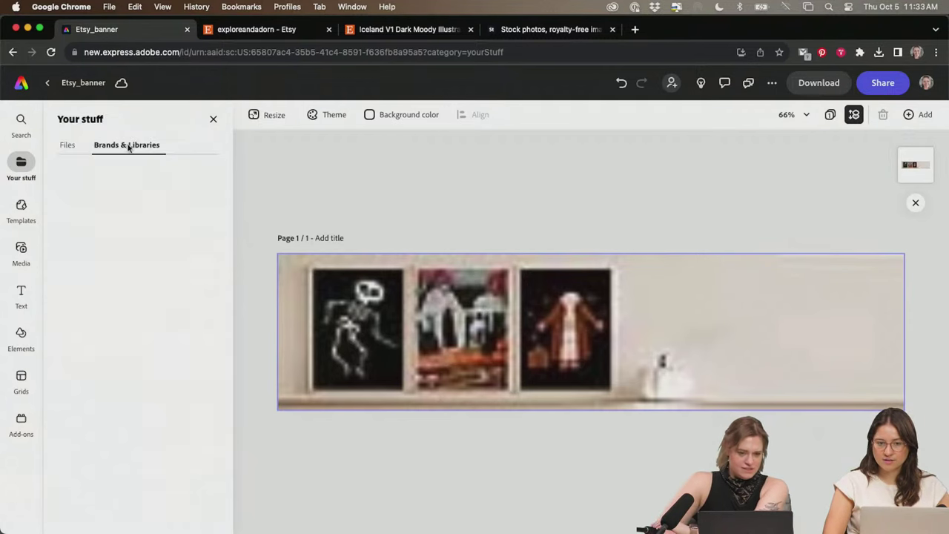
scroll(133, 473, "down", 3)
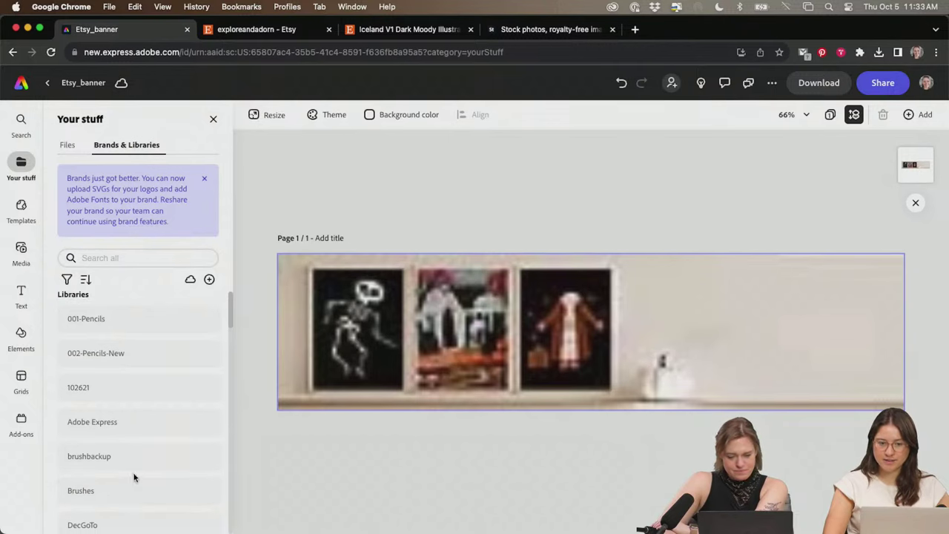
scroll(123, 508, "down", 6)
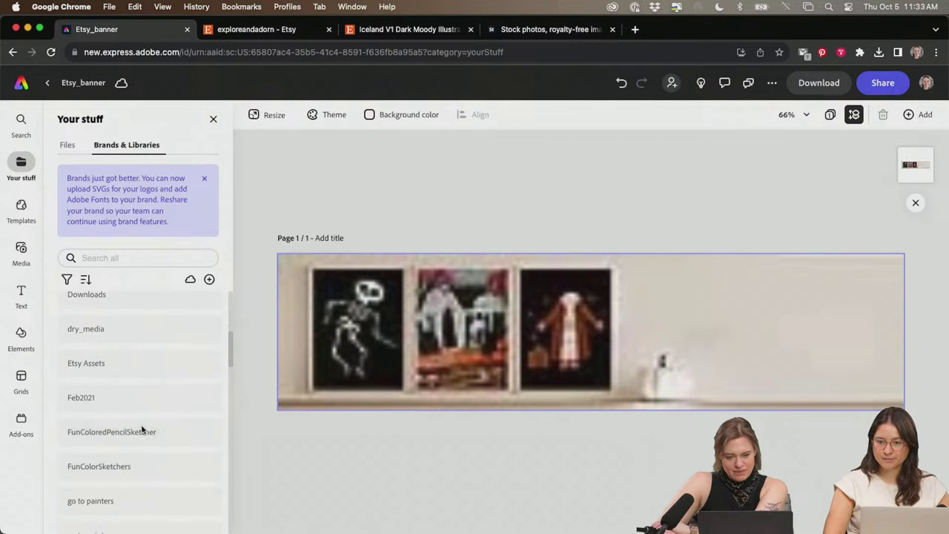
left_click(137, 363)
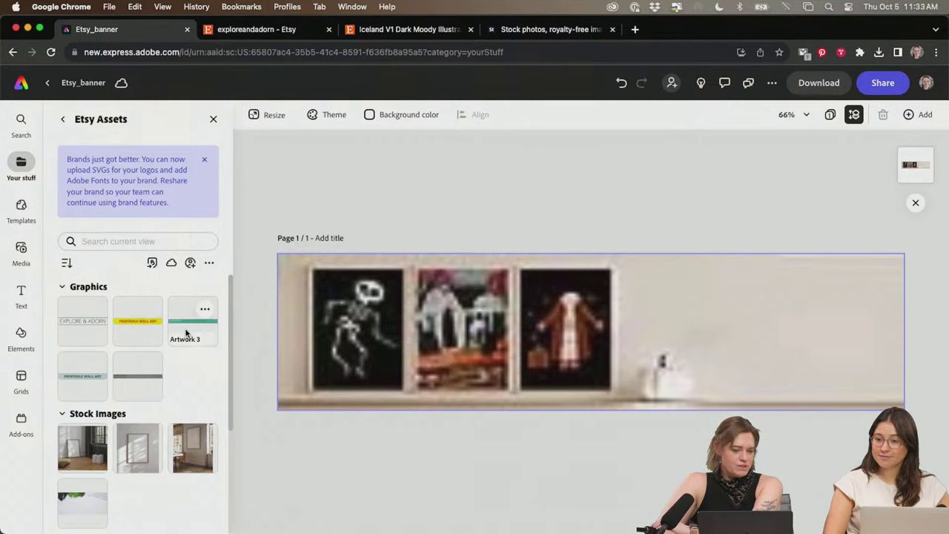
left_click(82, 321)
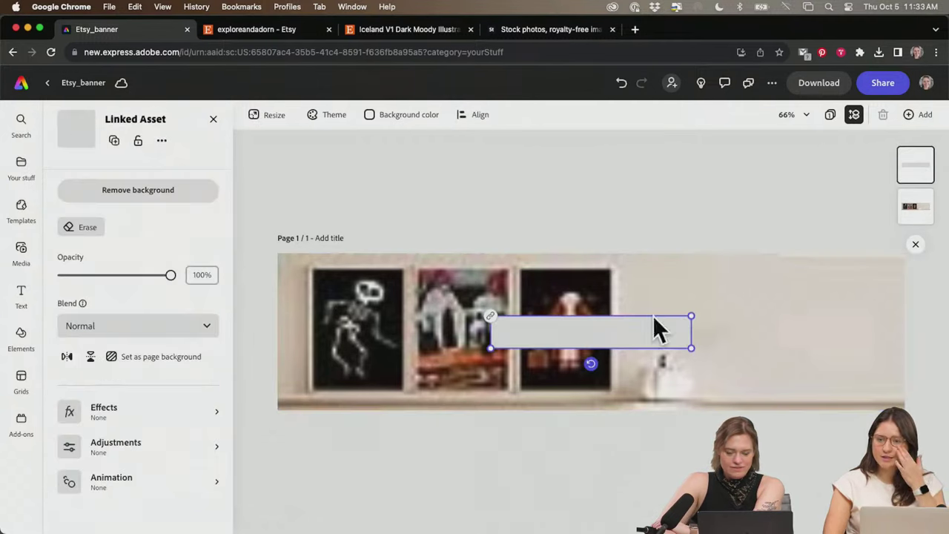
- Shrink the EXPLORE & ADORN logo and place it in the lower-right corner of the banner, just above the shelf
left_click_drag(579, 335, 753, 330)
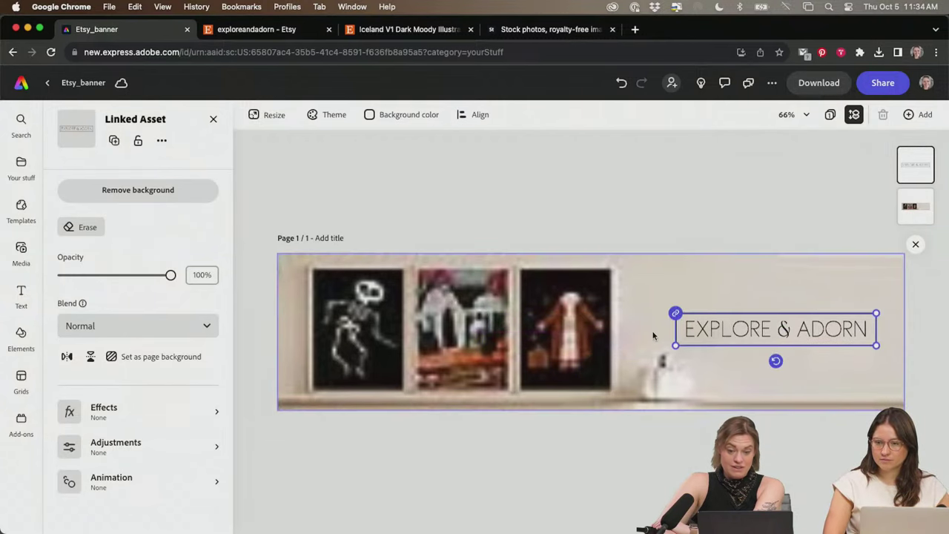
left_click_drag(677, 348, 759, 333)
left_click_drag(814, 318, 819, 381)
left_click(527, 358)
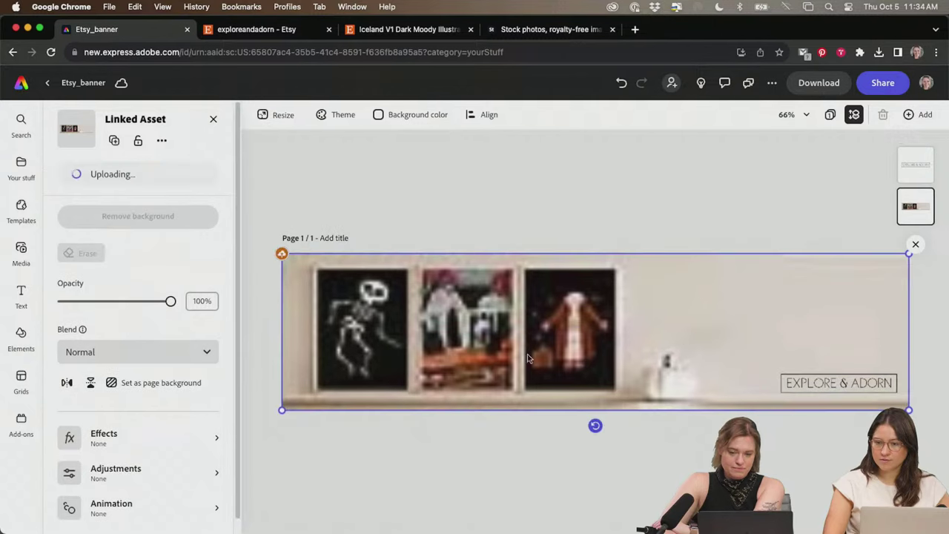
left_click(343, 205)
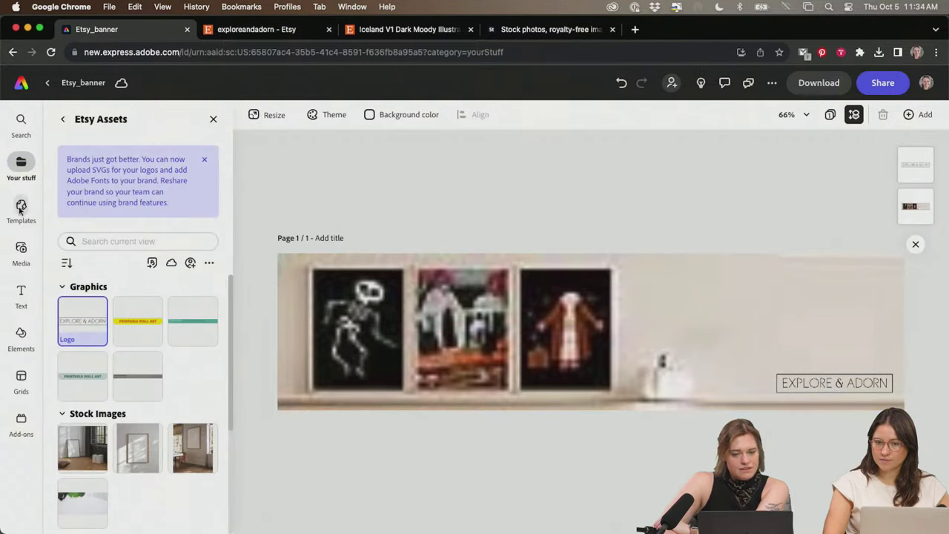
- Add a new text box with placeholder text to the banner
left_click(20, 291)
left_click(103, 146)
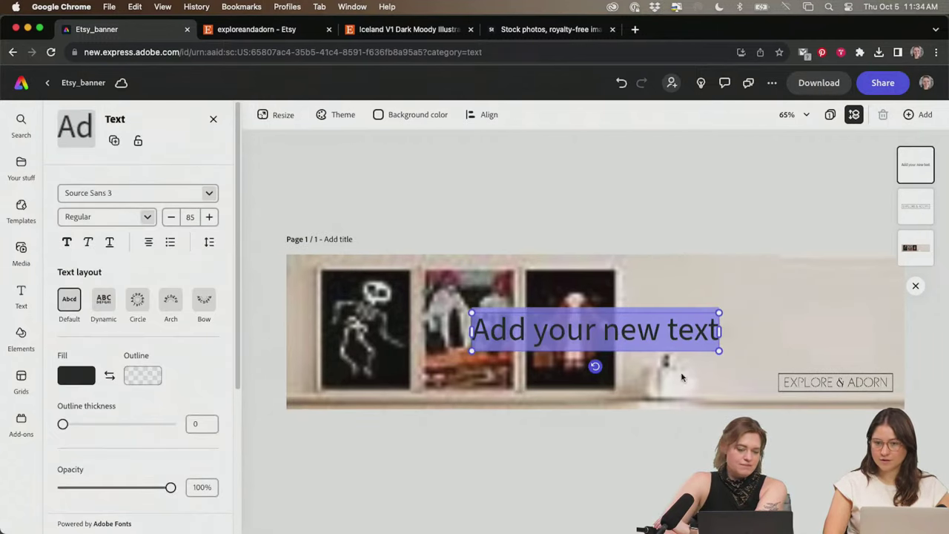
left_click(549, 327)
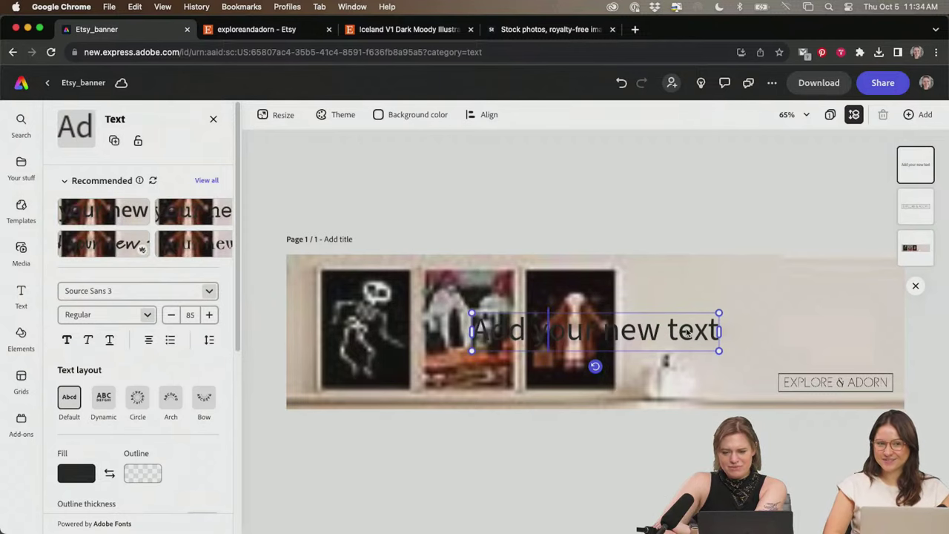
double_click(685, 335)
key("Escape")
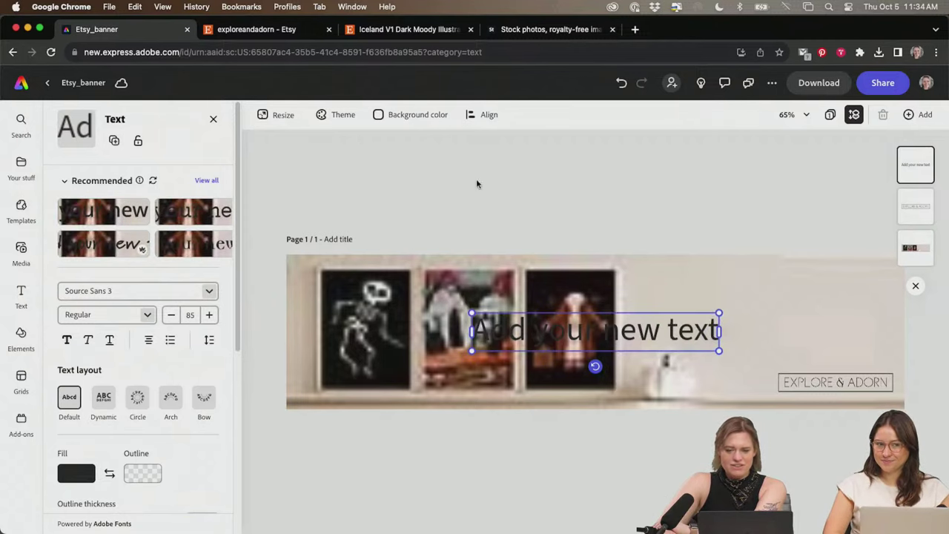
left_click(43, 84)
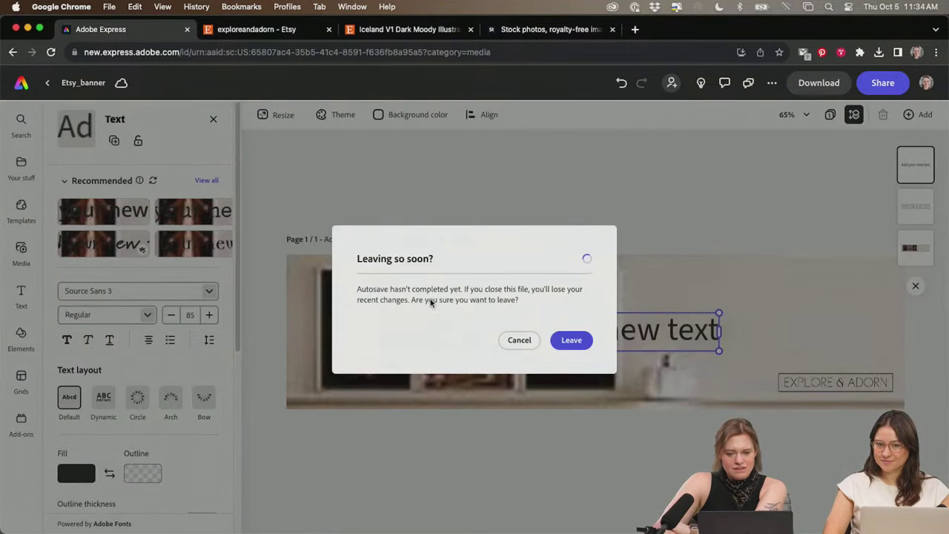
left_click(512, 342)
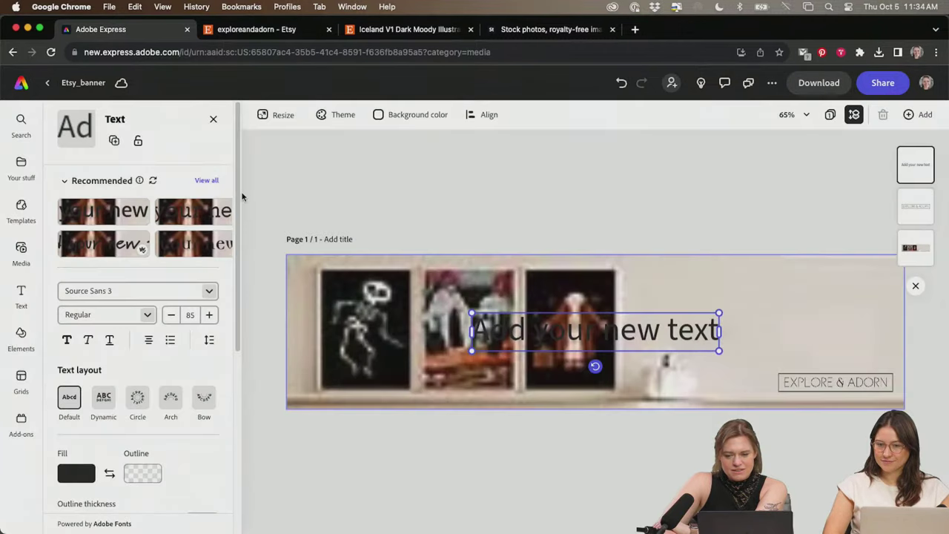
left_click(46, 85)
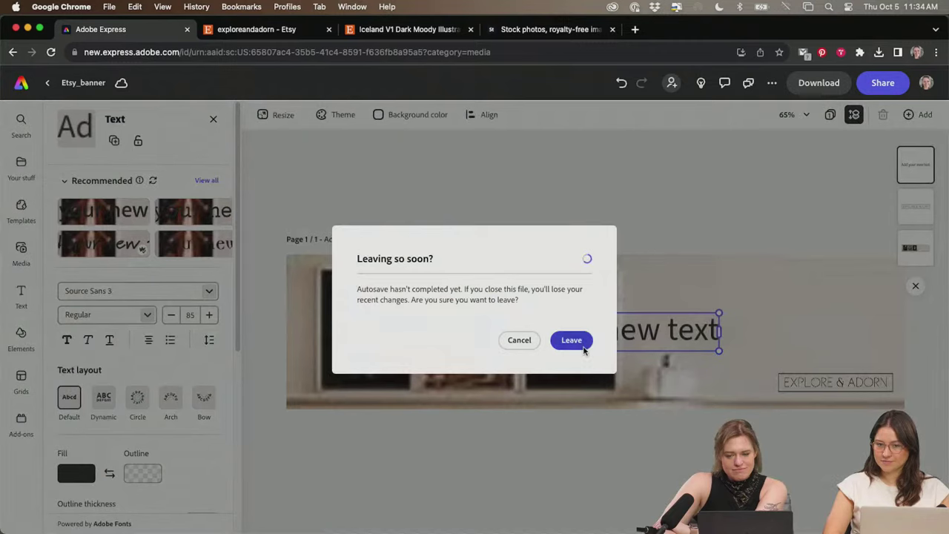
left_click(519, 340)
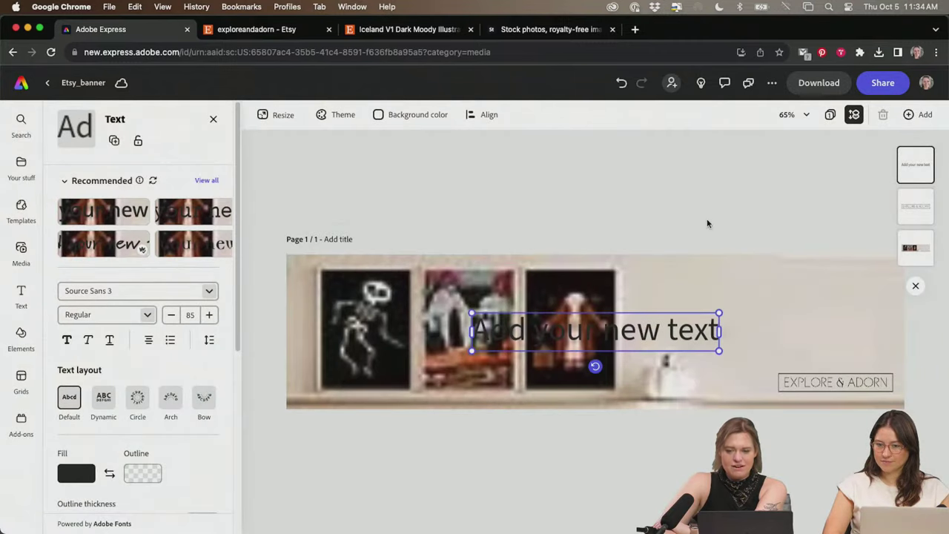
left_click(46, 85)
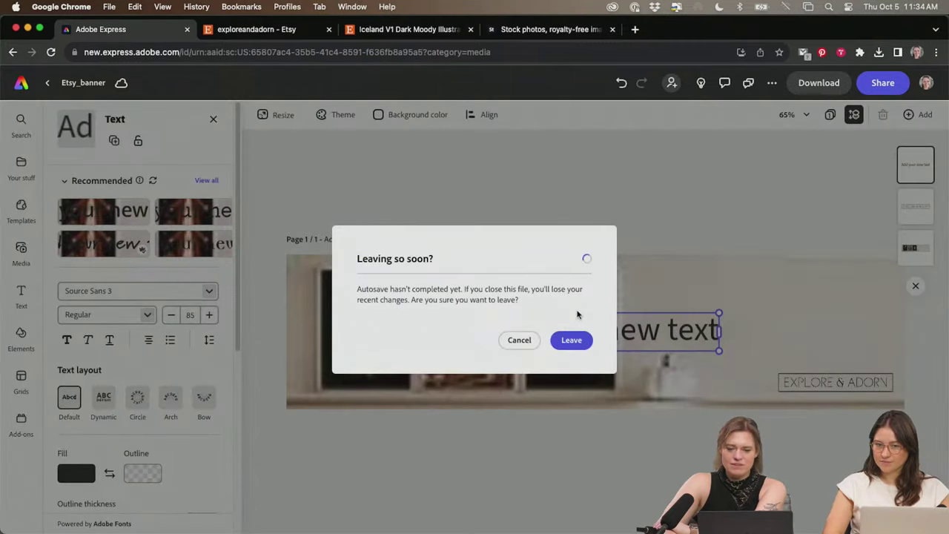
left_click(516, 340)
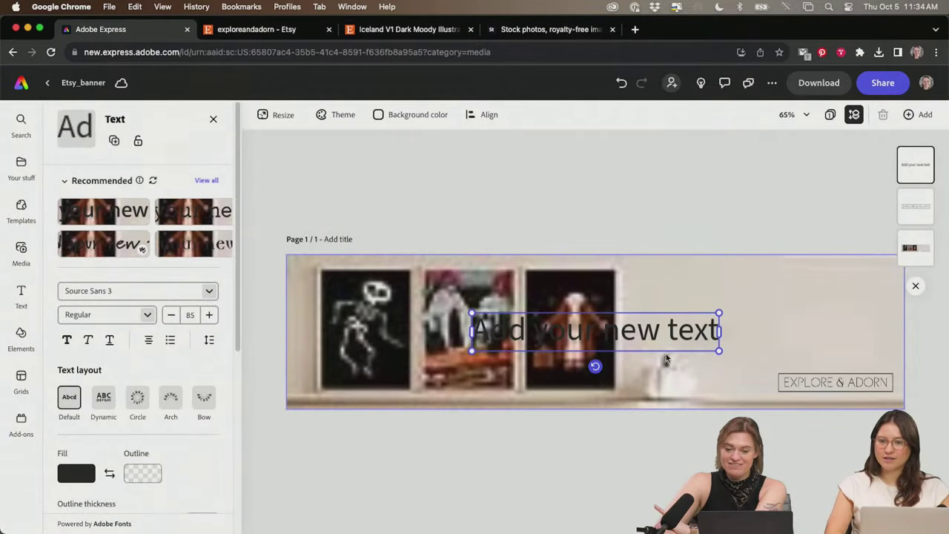
- Move the placeholder text onto the empty wall beside the framed prints and reduce its size to 78
left_click_drag(606, 335, 764, 330)
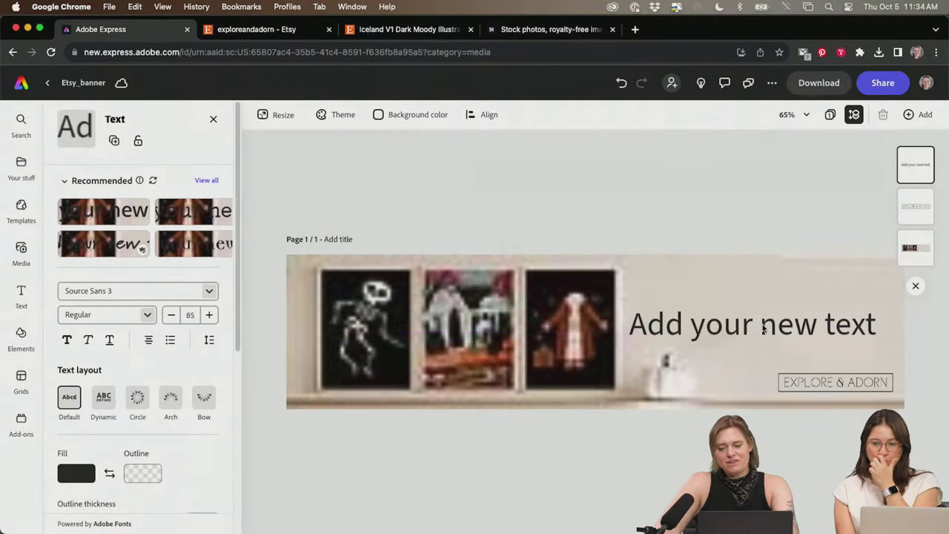
left_click(764, 330)
left_click_drag(631, 338, 650, 339)
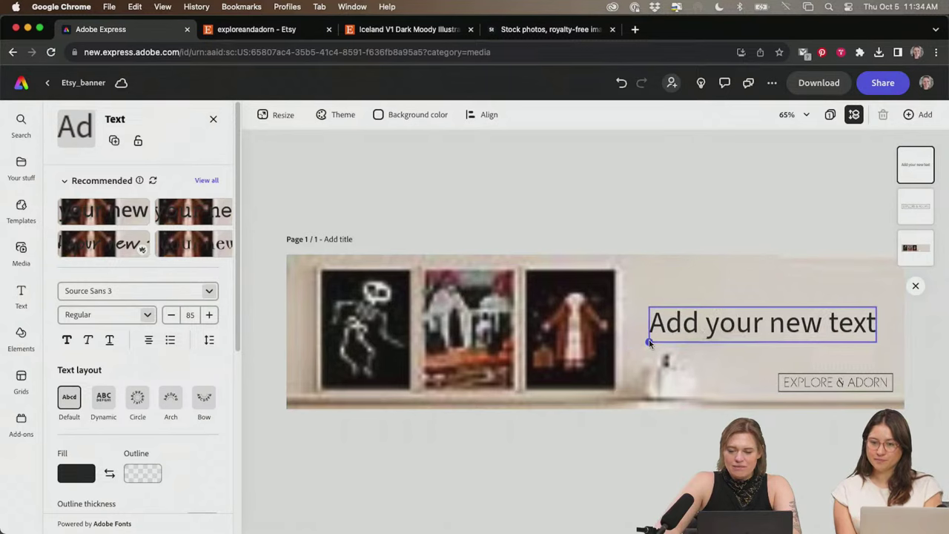
- Replace the placeholder text with "Printable Art For your Home" and select the whole phrase
left_click(705, 322)
double_click(708, 322)
triple_click(852, 332)
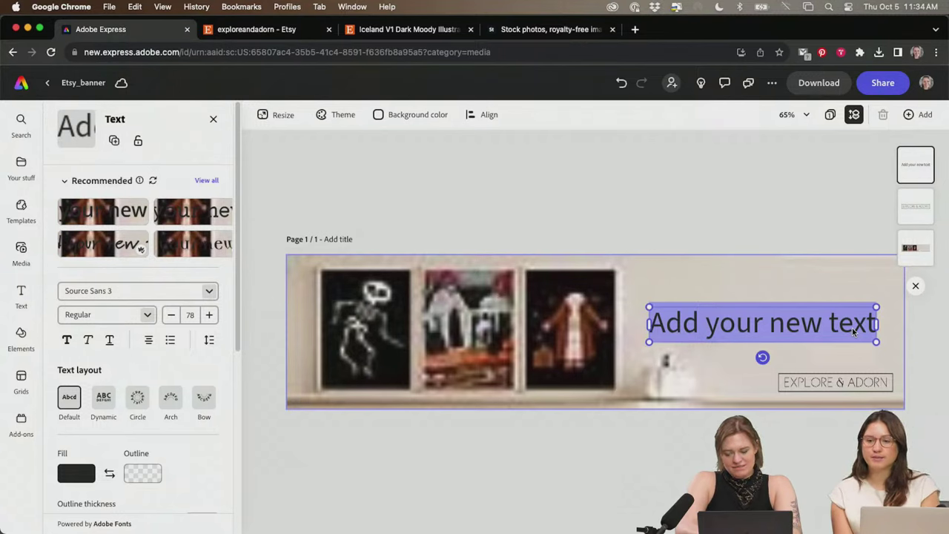
type("Print")
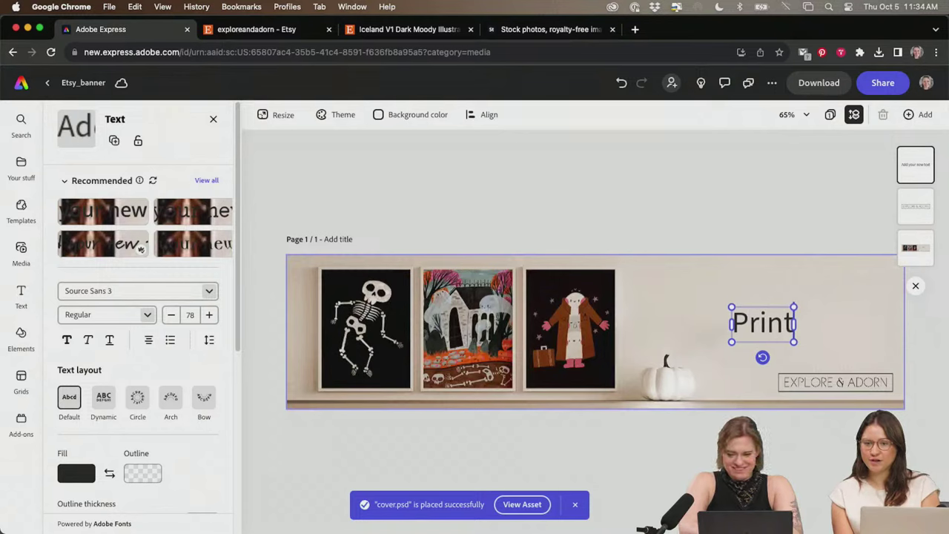
type("able A")
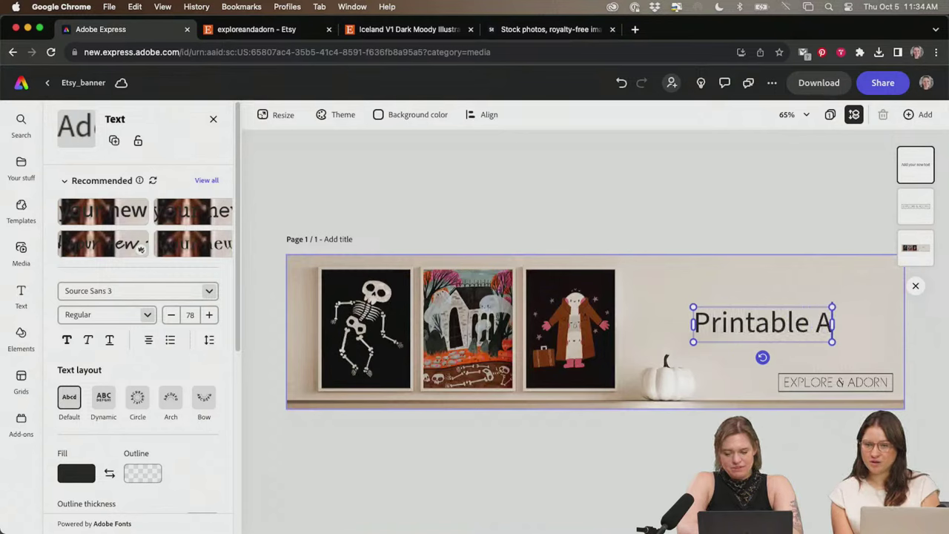
type("rt For your")
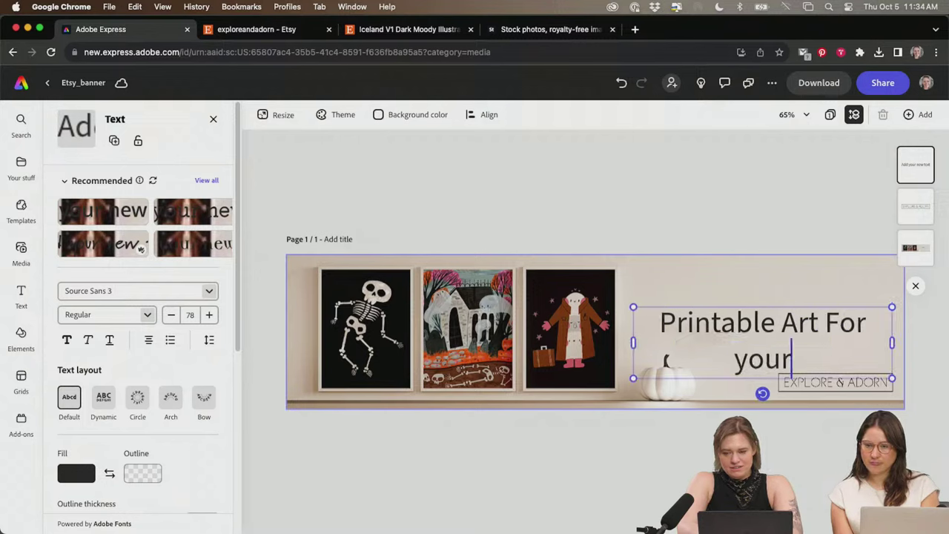
type(" Home")
key("super+a")
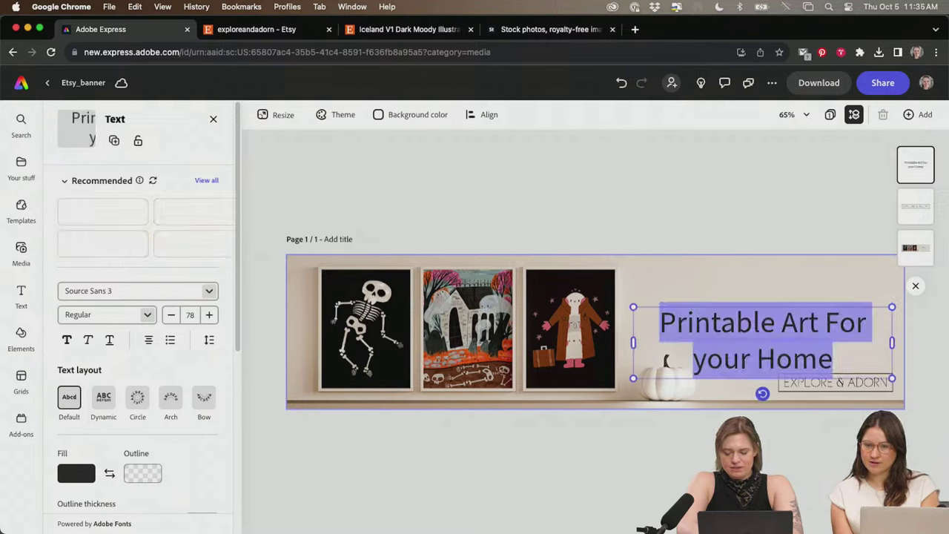
- Retype the tagline as "Printable art for your home" with only the first word capitalized
type("Printabl")
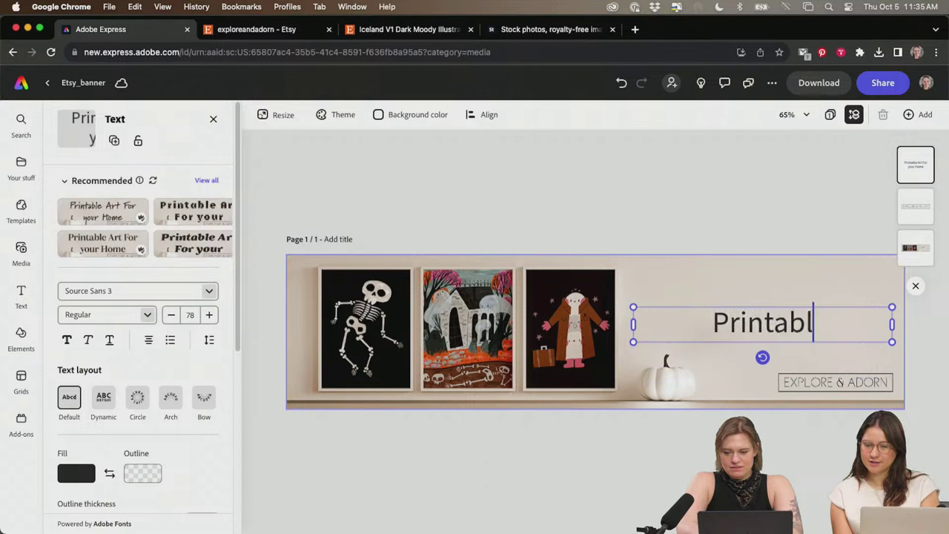
type("e art for your home")
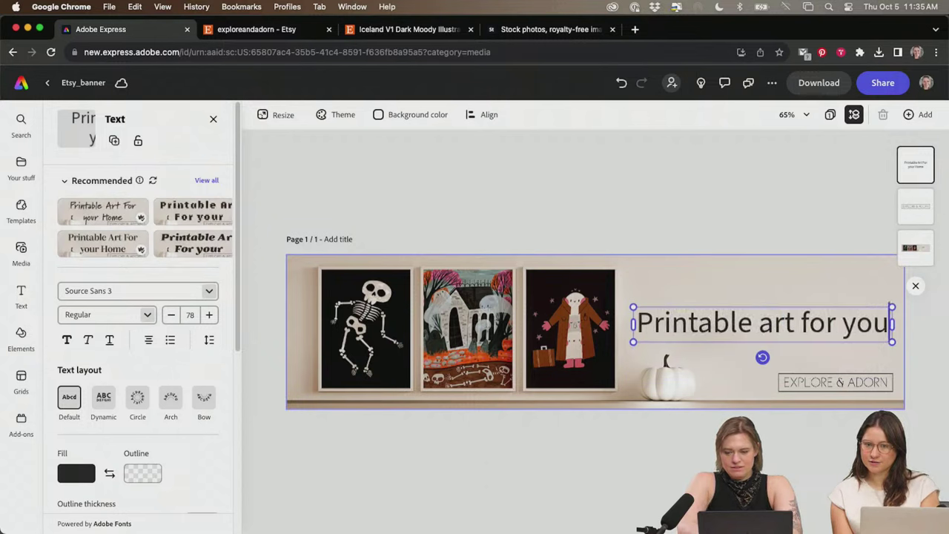
- Reduce the whole tagline's text size to 55 and move it slightly lower on the wall
key("super+a")
key("super+shift+comma")
key("super+shift+comma")
key("super+shift+comma")
key("super+shift+comma")
key("super+shift+comma")
key("super+shift+comma")
key("super+shift+comma")
key("super+shift+comma")
key("super+shift+comma")
key("super+shift+comma")
key("super+shift+comma")
key("super+shift+comma")
key("super+shift+comma")
key("super+shift+comma")
key("super+shift+comma")
key("super+shift+comma")
key("super+shift+comma")
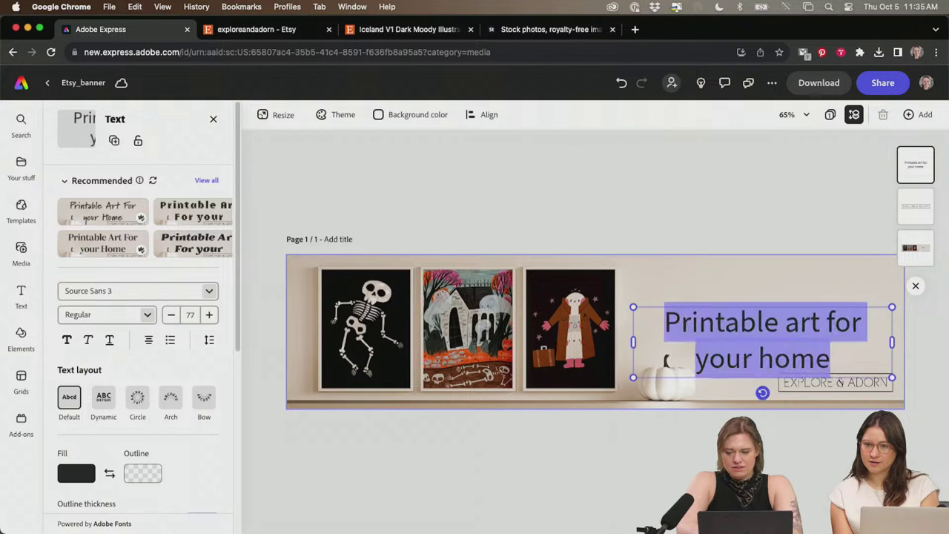
key("super+shift+comma")
key("super+shift+comma")
key("super+shift+comma")
key("super+shift+comma")
key("super+shift+comma")
key("super+shift+comma")
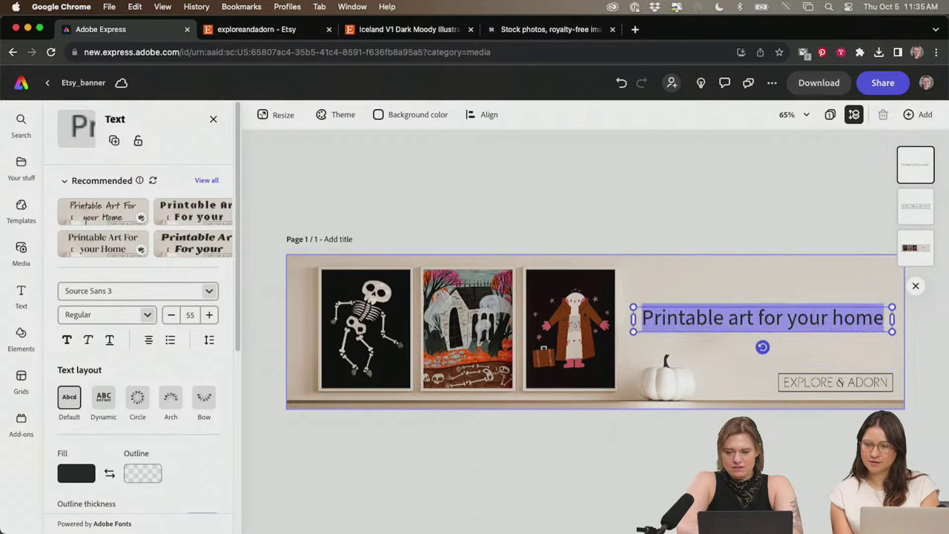
key("Escape")
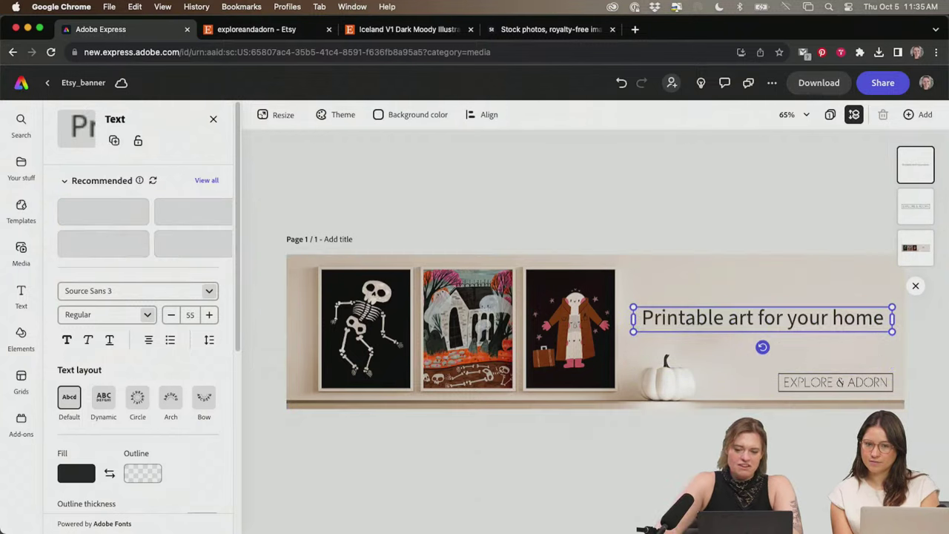
left_click_drag(820, 318, 820, 328)
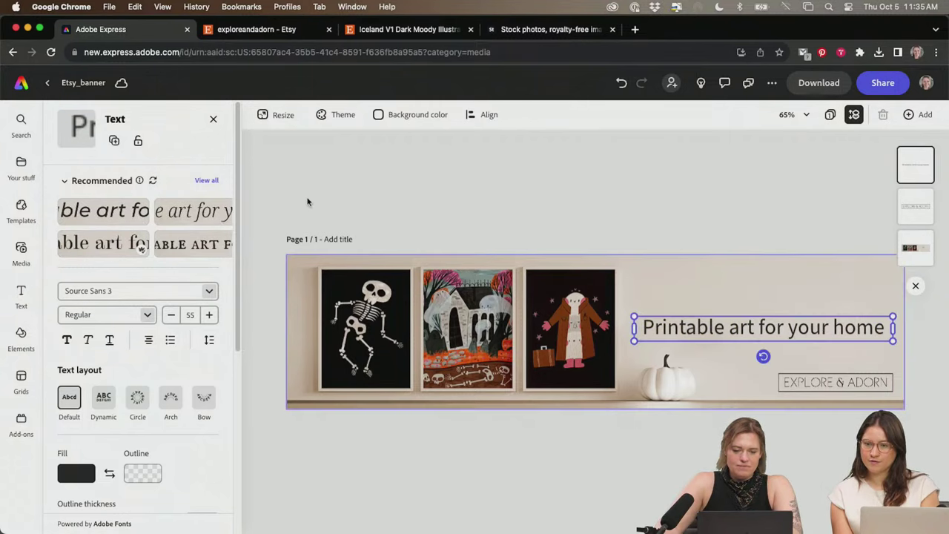
- Apply the recommended small-caps serif font to the tagline and widen its text box to fit one line on the wall
left_click(210, 182)
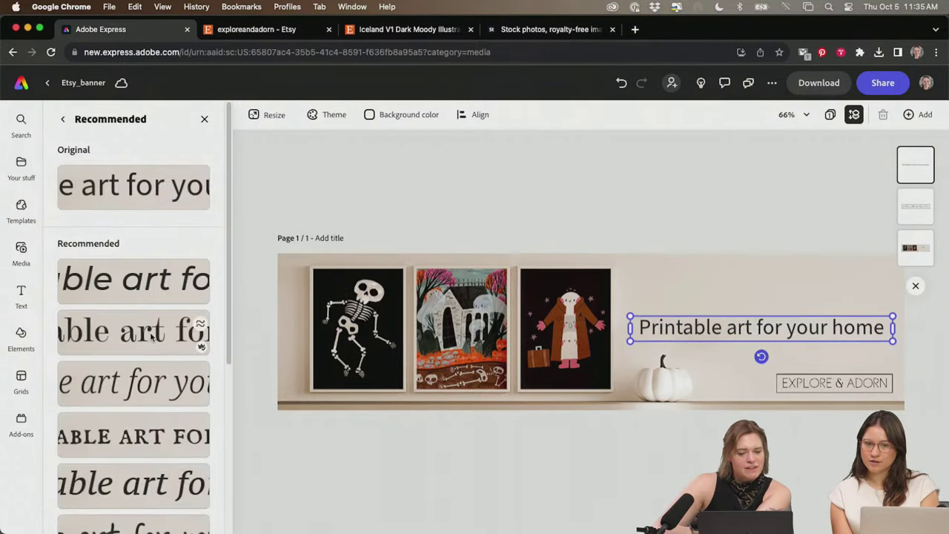
left_click(134, 379)
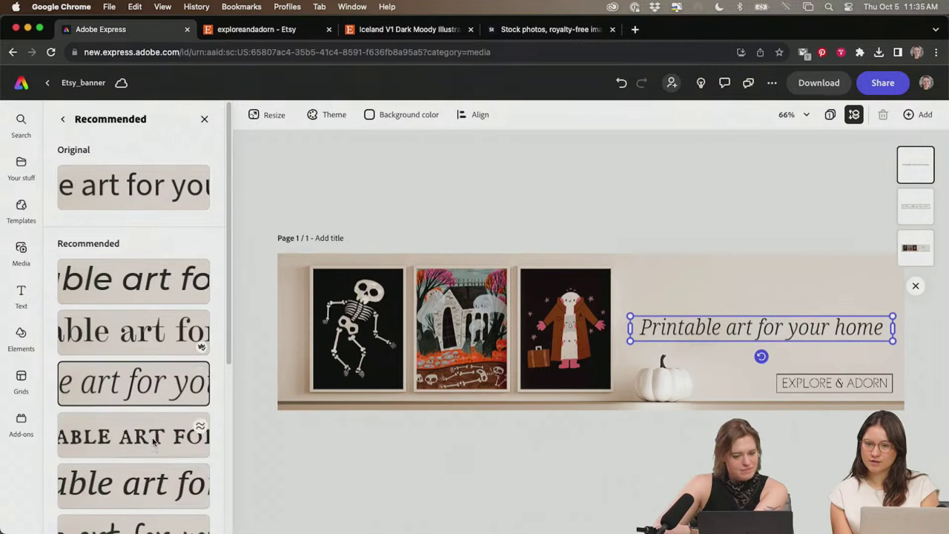
scroll(134, 380, "down", 2)
left_click(144, 369)
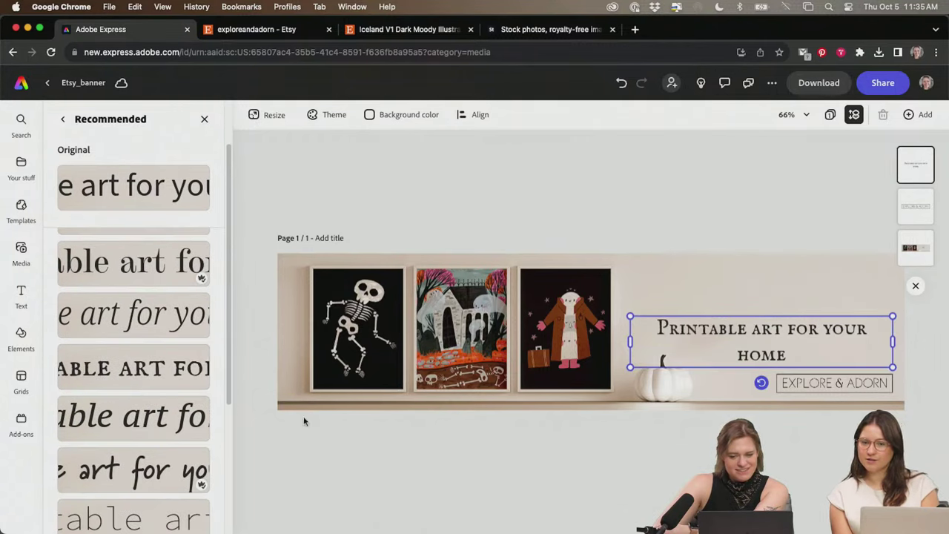
left_click_drag(631, 342, 615, 341)
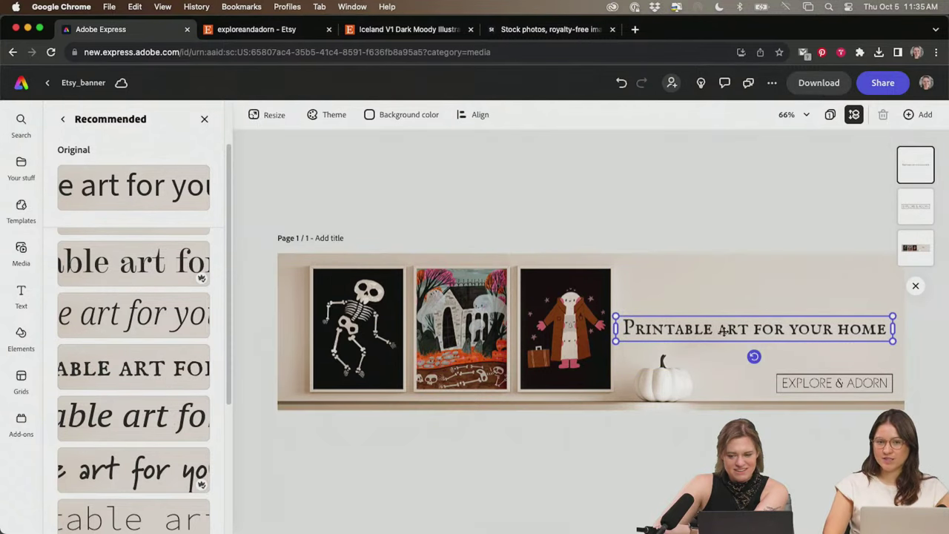
left_click_drag(723, 331, 730, 327)
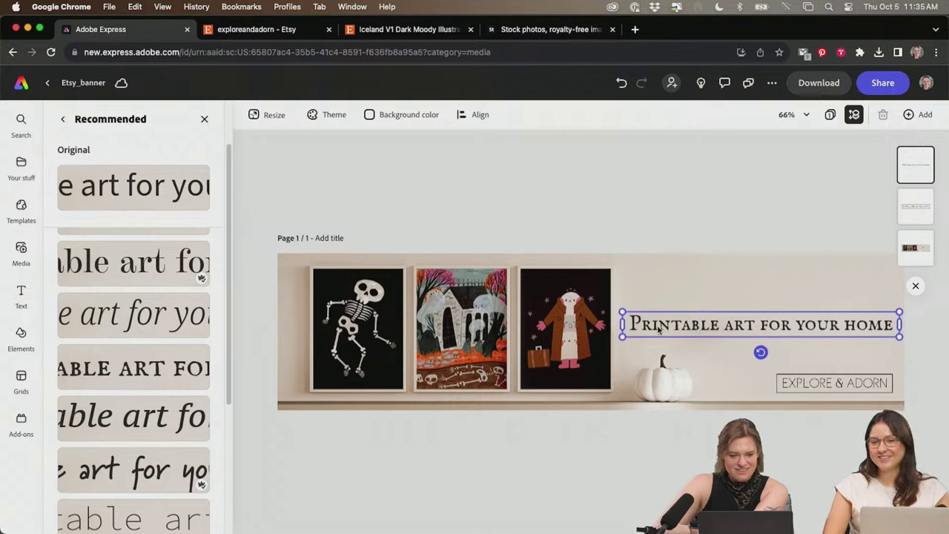
- Expand the recommended fonts and try a light upright serif from the end of the list on the tagline
scroll(129, 358, "down", 5)
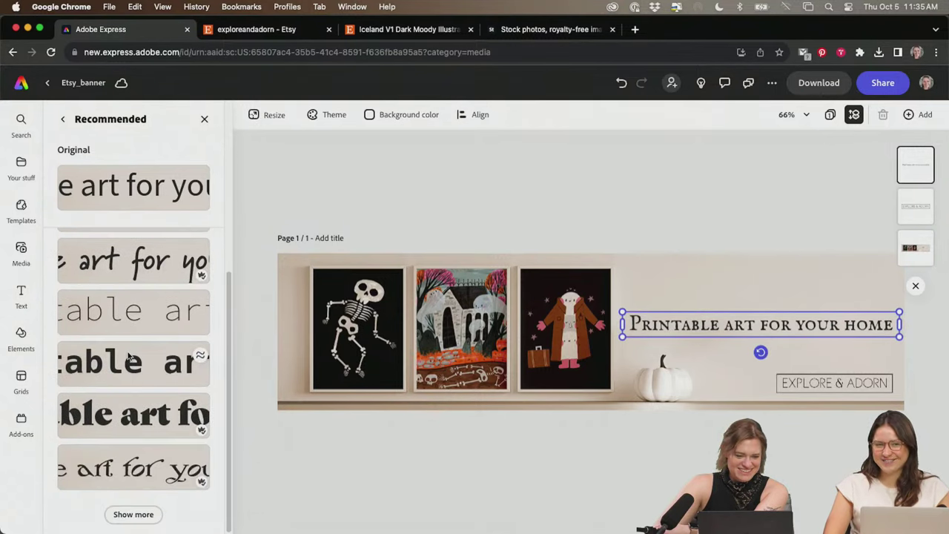
left_click(132, 516)
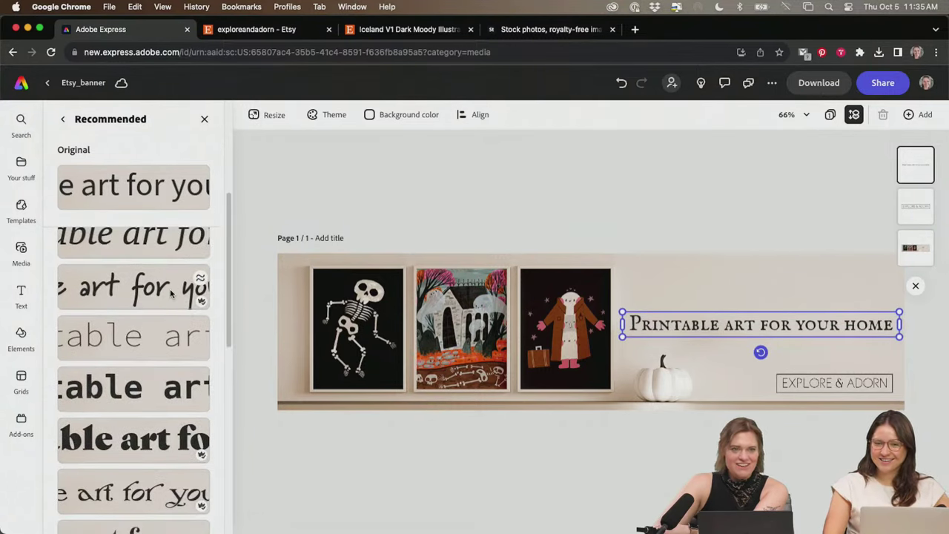
scroll(171, 293, "down", 3)
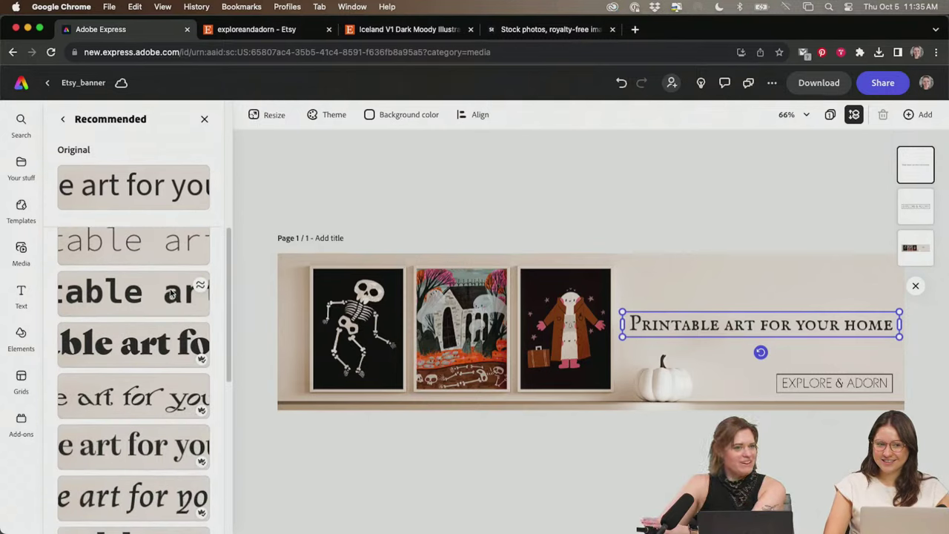
scroll(170, 293, "down", 3)
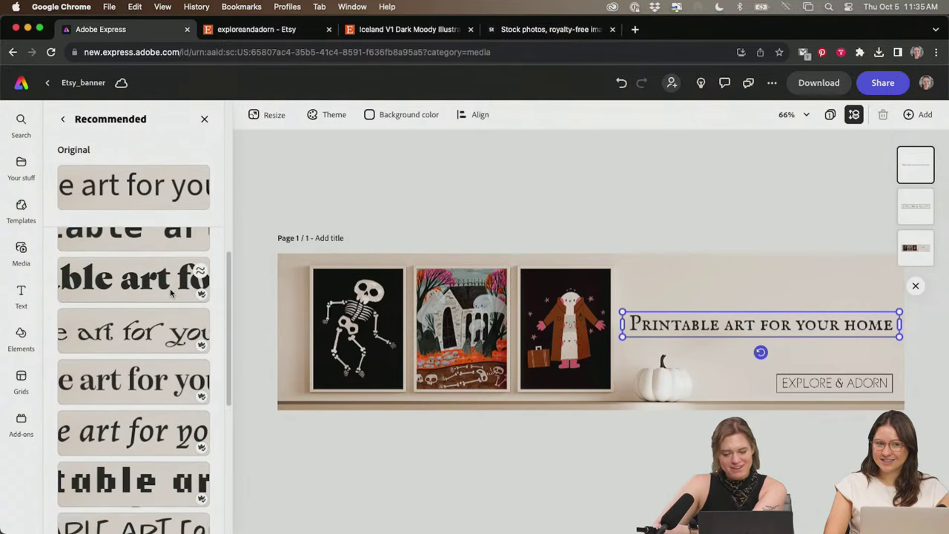
scroll(170, 293, "down", 5)
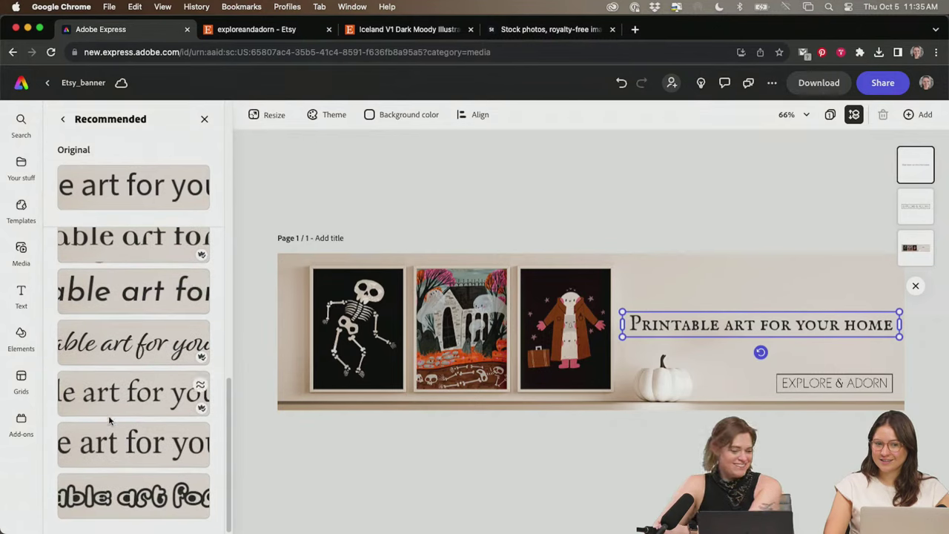
left_click(121, 404)
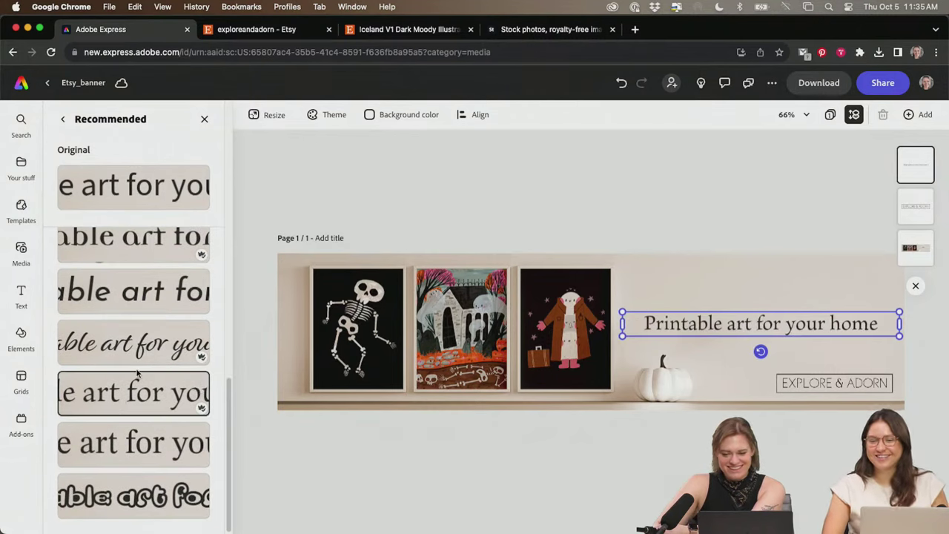
- Reapply the recommended small-caps serif font to the tagline and list the fonts similar to it
scroll(136, 373, "up", 1)
scroll(136, 384, "up", 4)
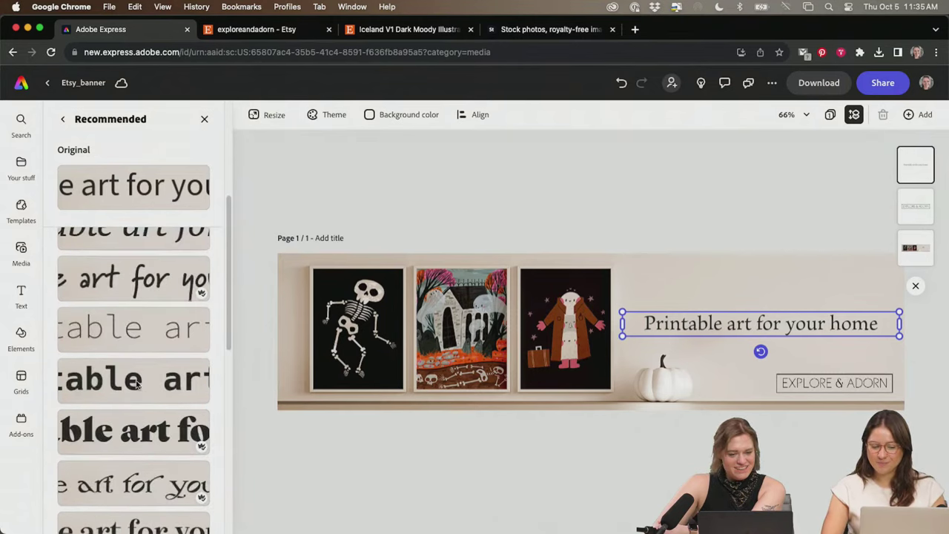
scroll(117, 347, "down", 5)
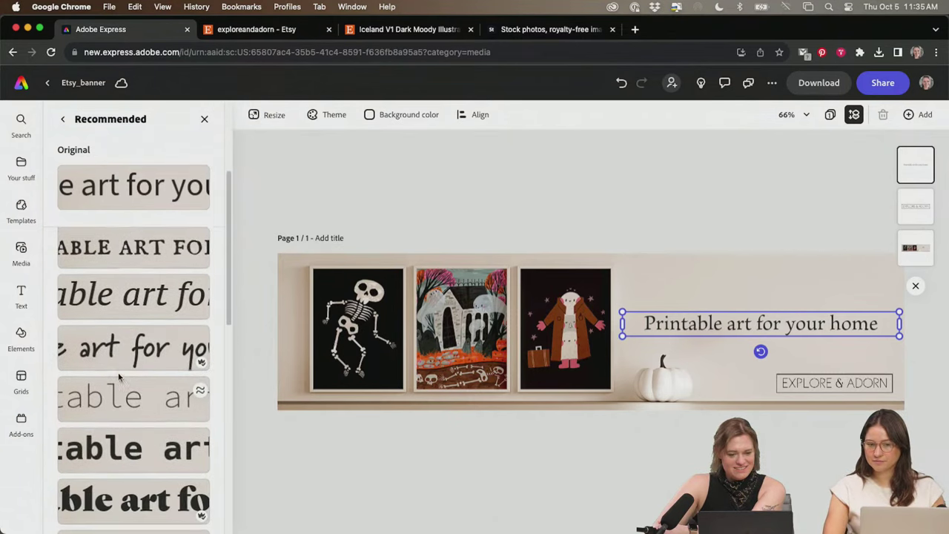
left_click(166, 297)
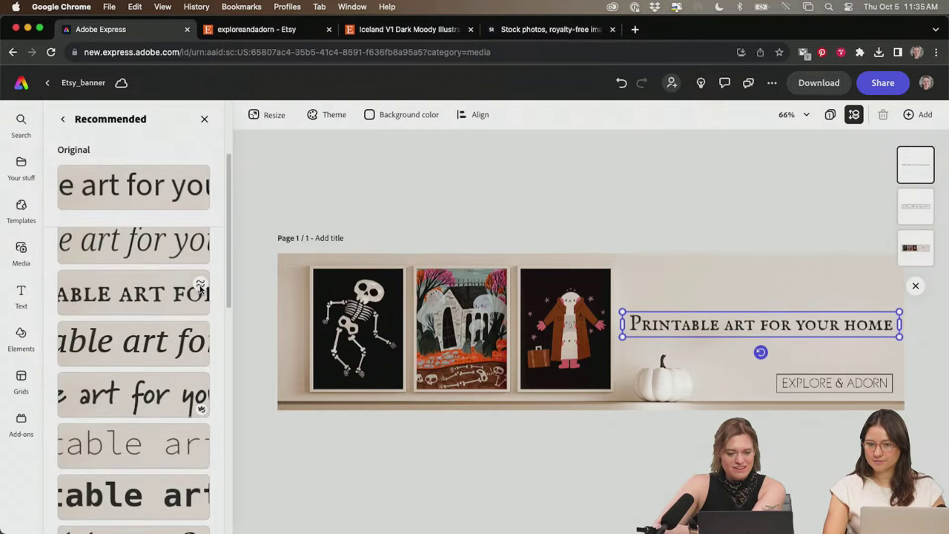
left_click(200, 285)
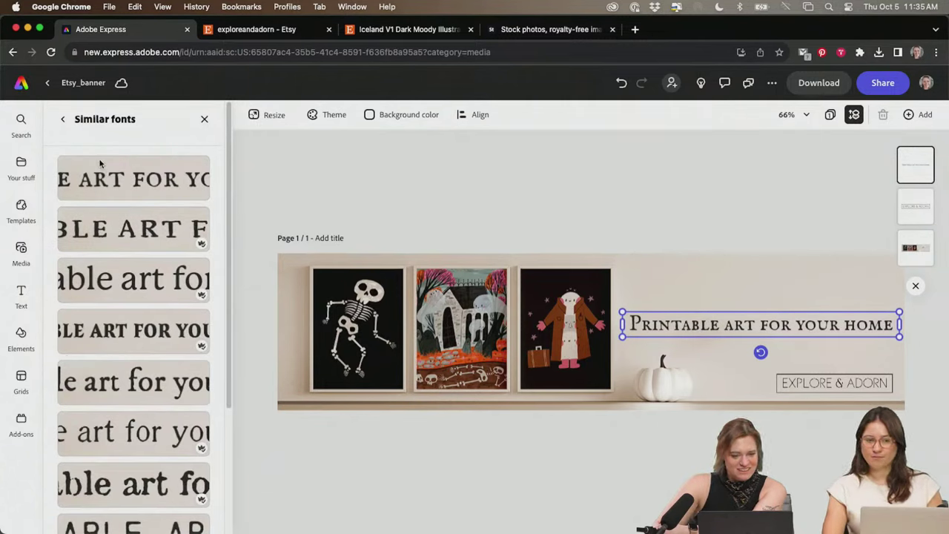
- Try several of the similar fonts on the tagline, ending with the last listed light serif in mixed case
left_click(111, 185)
left_click(118, 234)
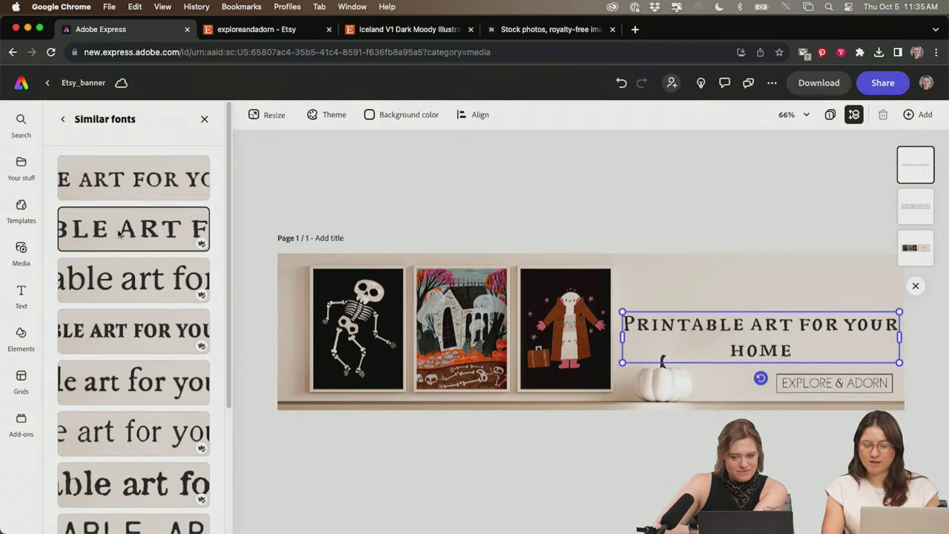
scroll(132, 291, "down", 3)
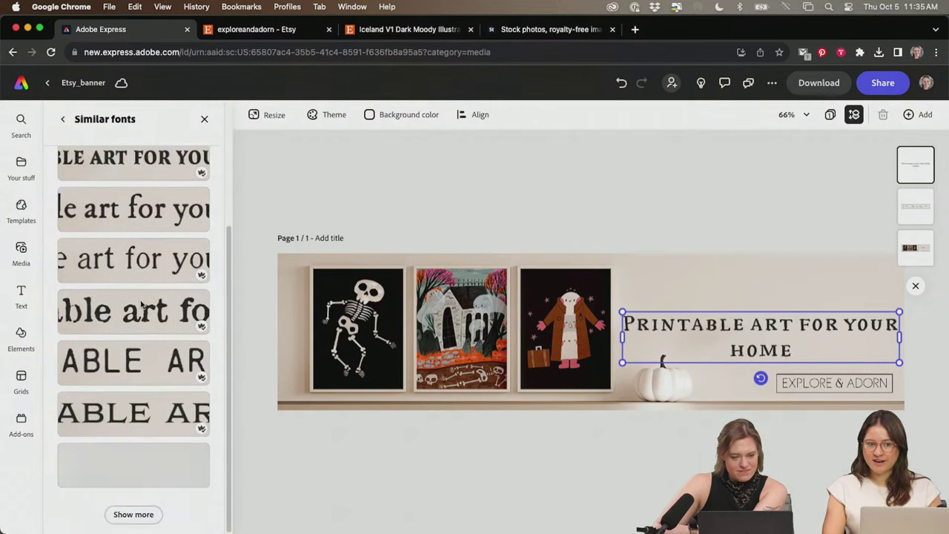
left_click(137, 296)
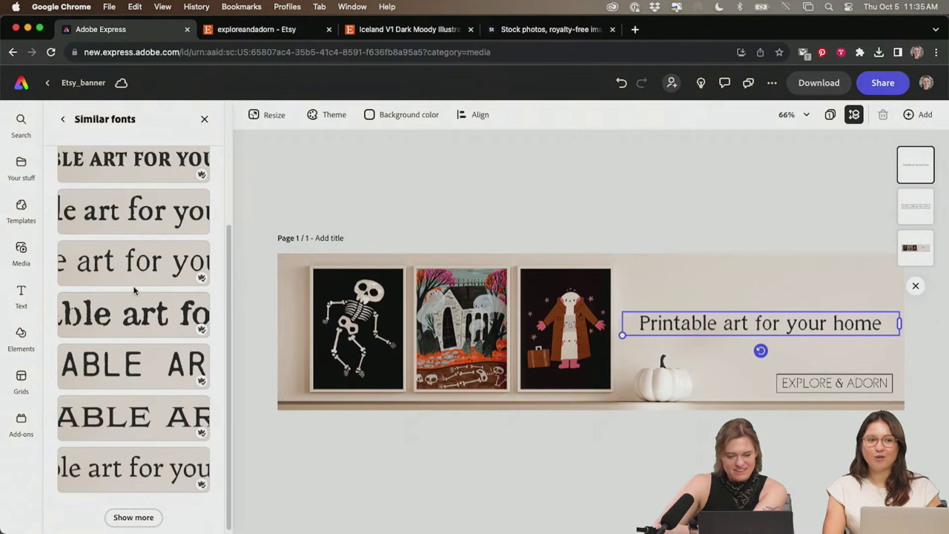
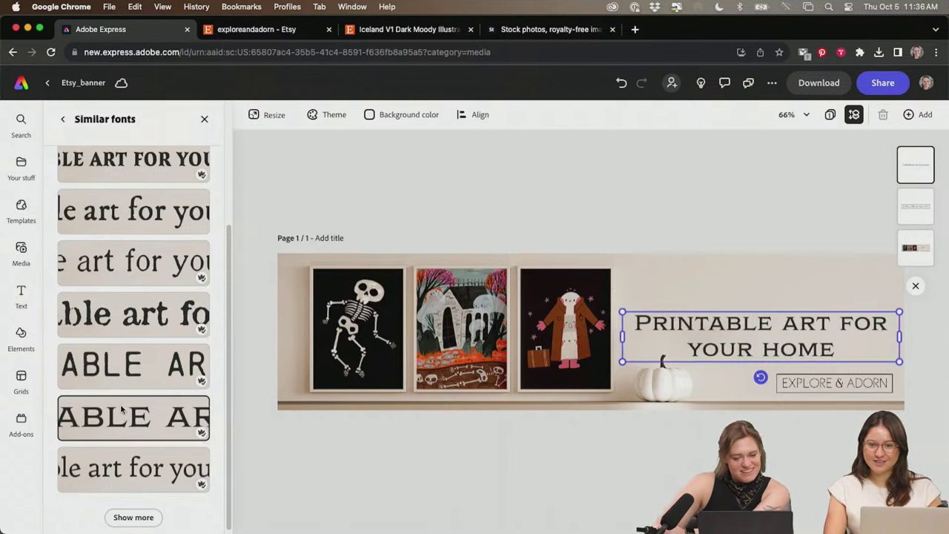
left_click(132, 327)
left_click(116, 467)
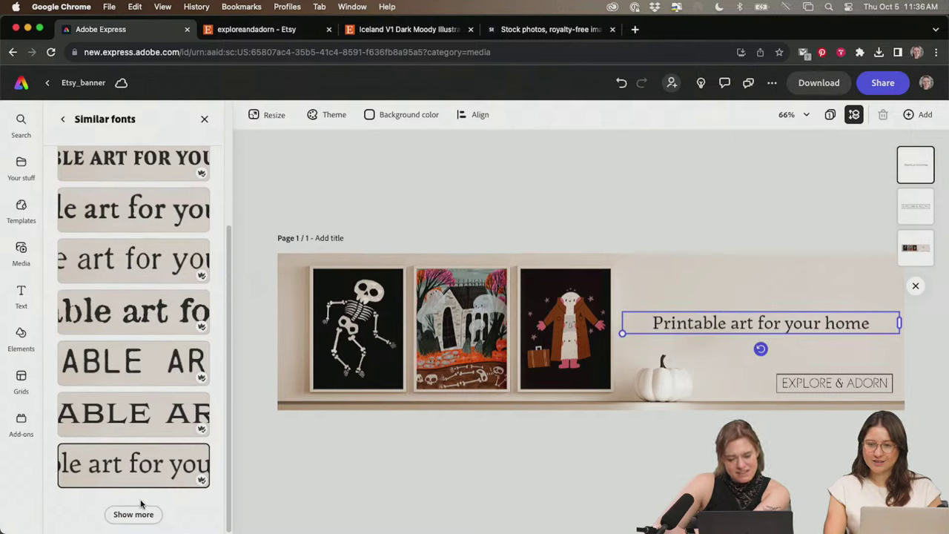
- Add a period at the end of the tagline so it reads "Printable art for your home." and deselect it
double_click(862, 326)
left_click(846, 323)
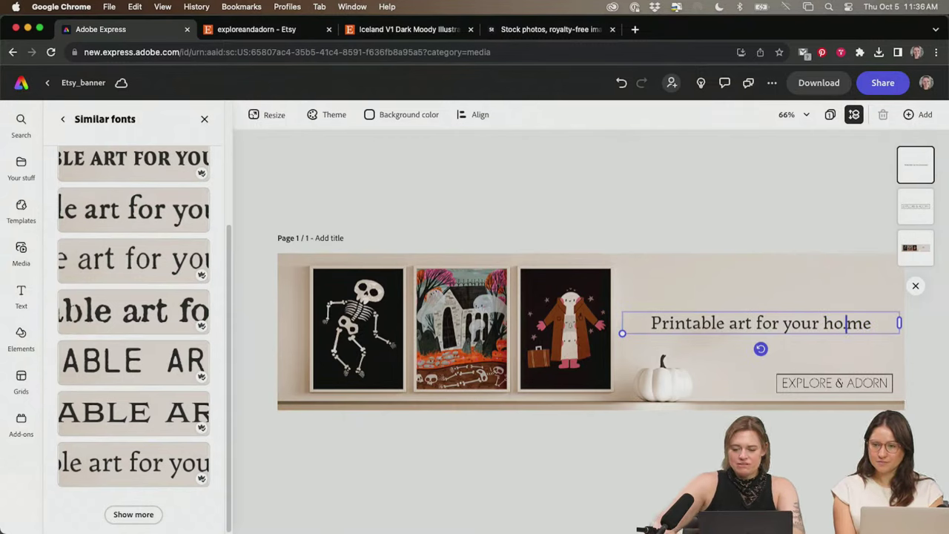
key("BackSpace")
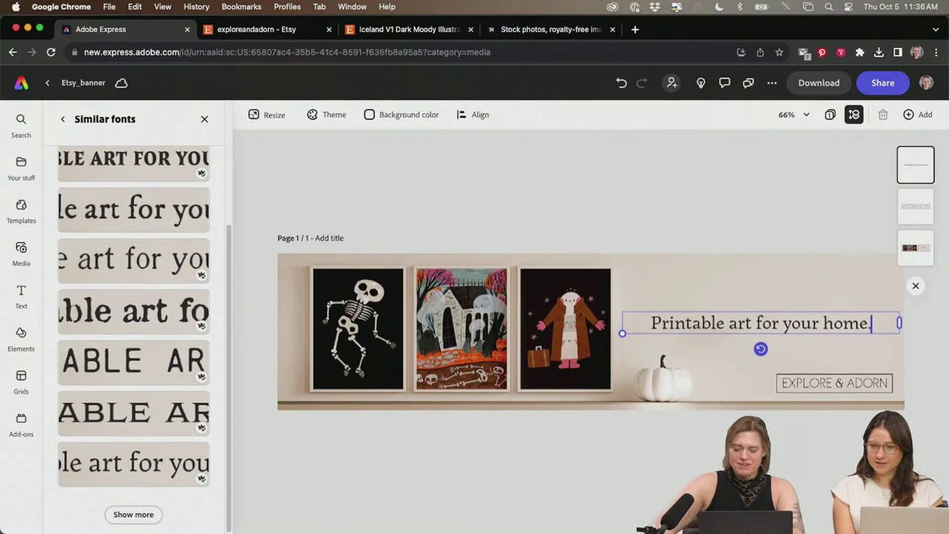
type(".")
left_click(787, 217)
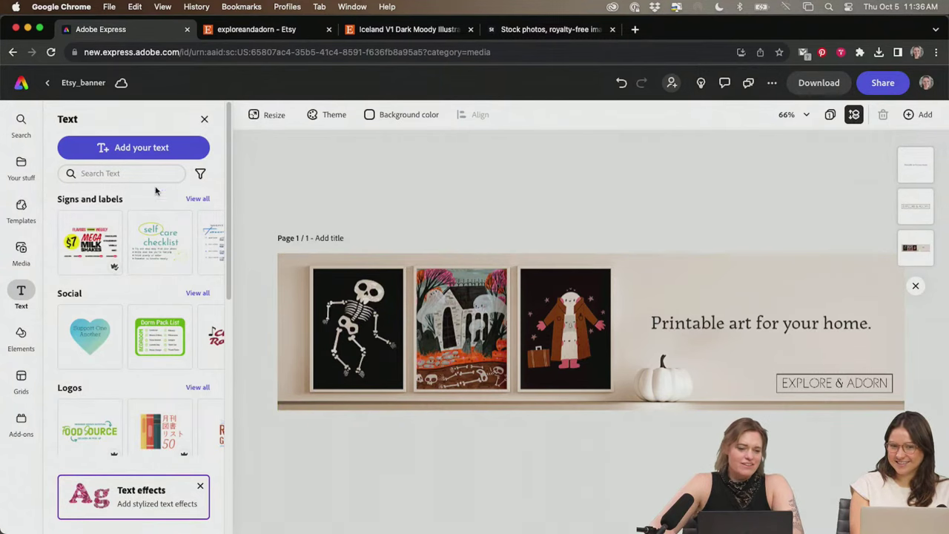
- Look through the categories of ready-made text designs, from signs and labels to paragraphs
scroll(137, 271, "down", 5)
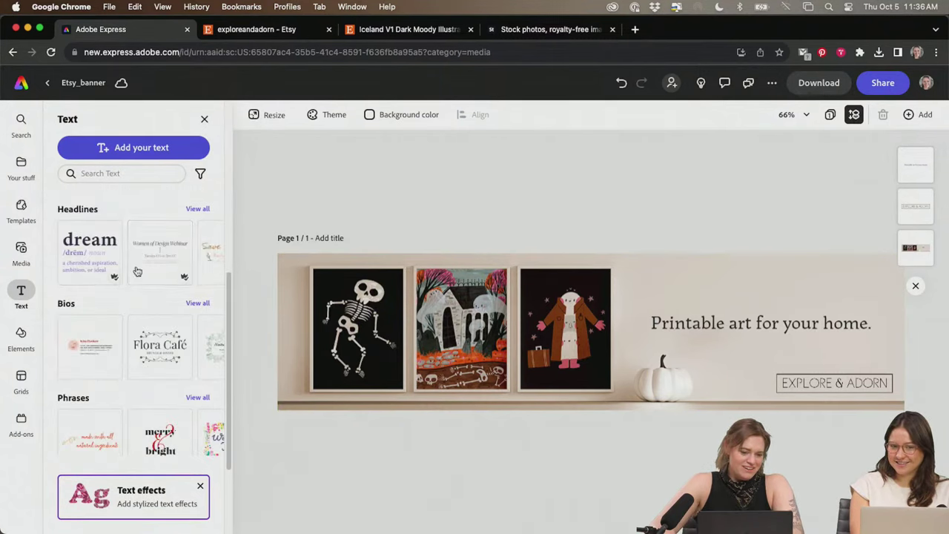
scroll(162, 336, "down", 2)
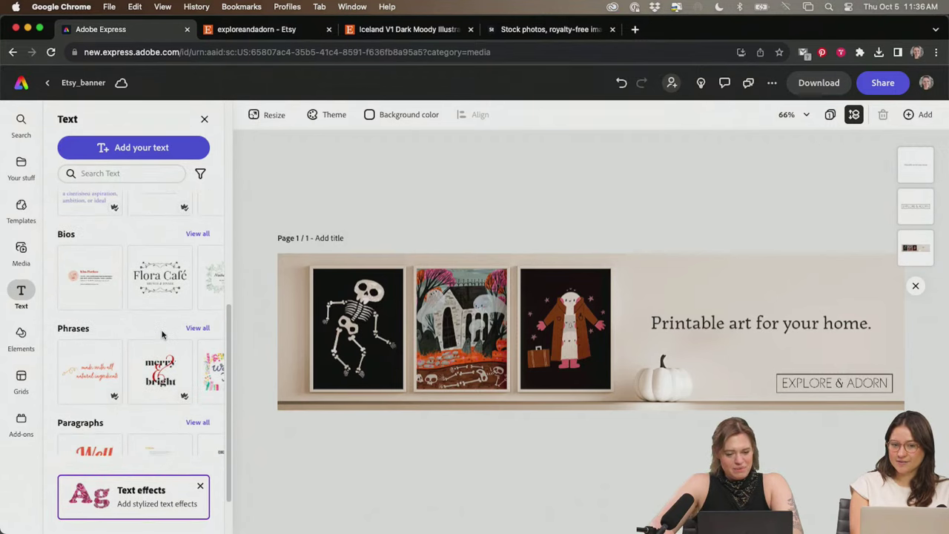
scroll(162, 335, "down", 2)
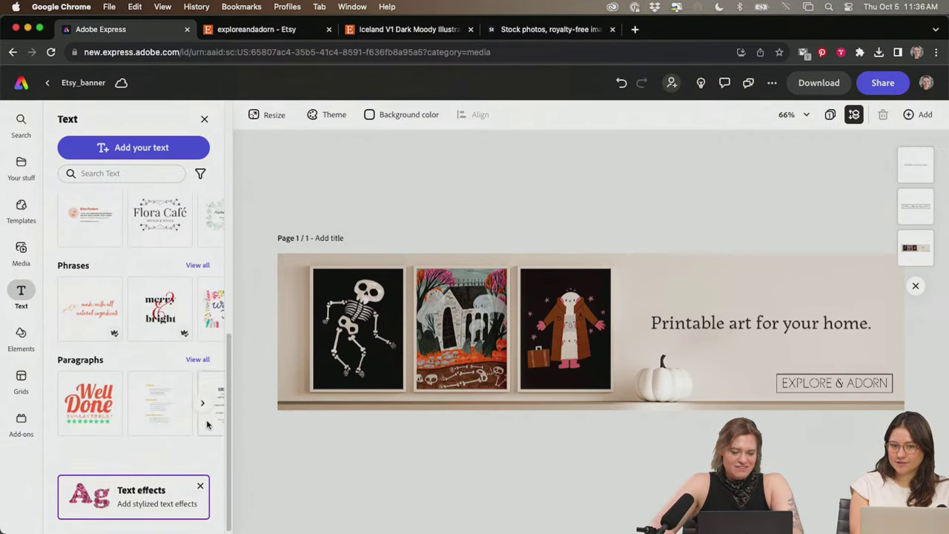
scroll(207, 412, "up", 10)
scroll(209, 422, "up", 2)
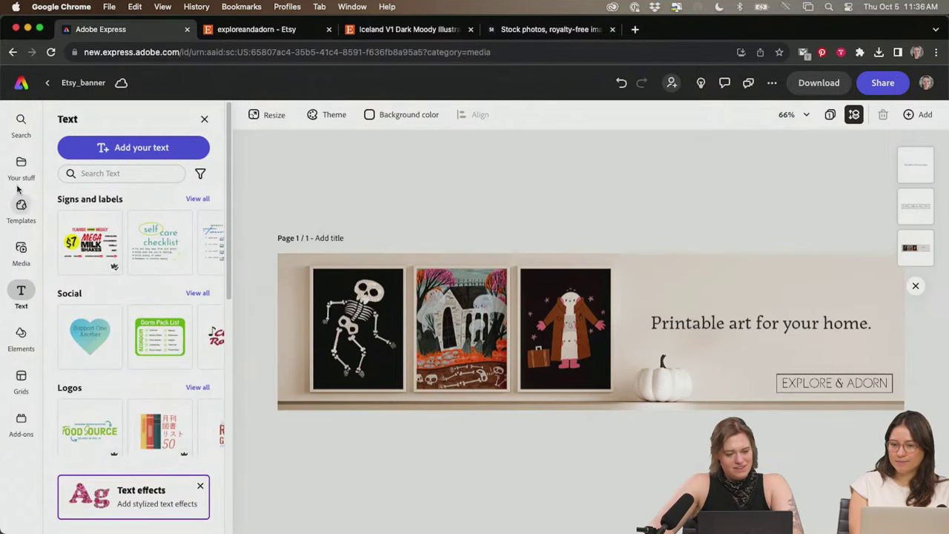
- Look through the brush design elements, from stitches and writing to the paint brush categories
left_click(37, 343)
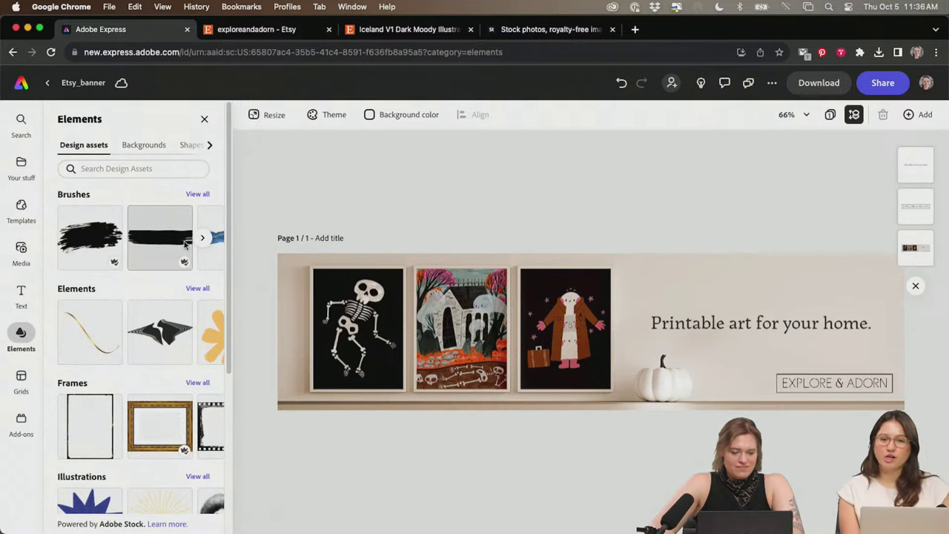
left_click(198, 195)
scroll(160, 365, "down", 1)
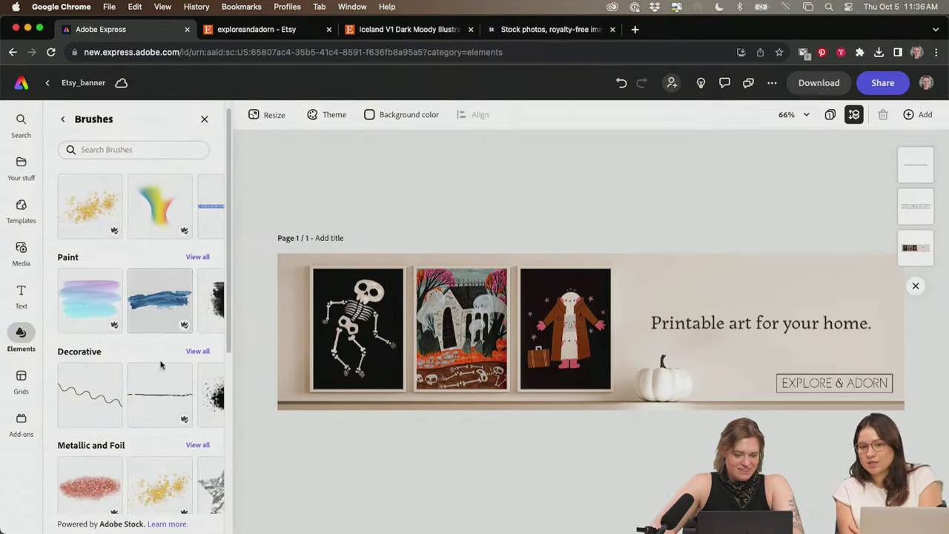
scroll(168, 389, "down", 5)
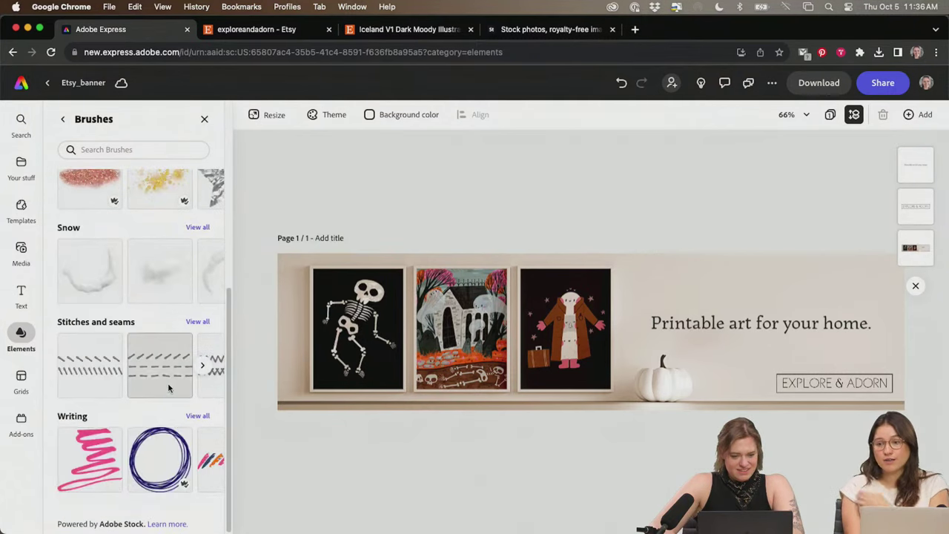
scroll(168, 377, "up", 6)
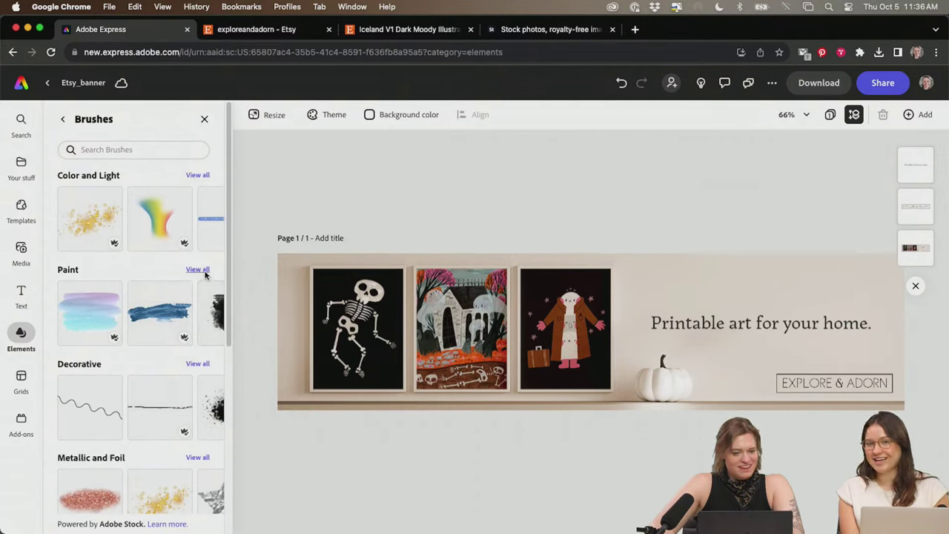
left_click(194, 270)
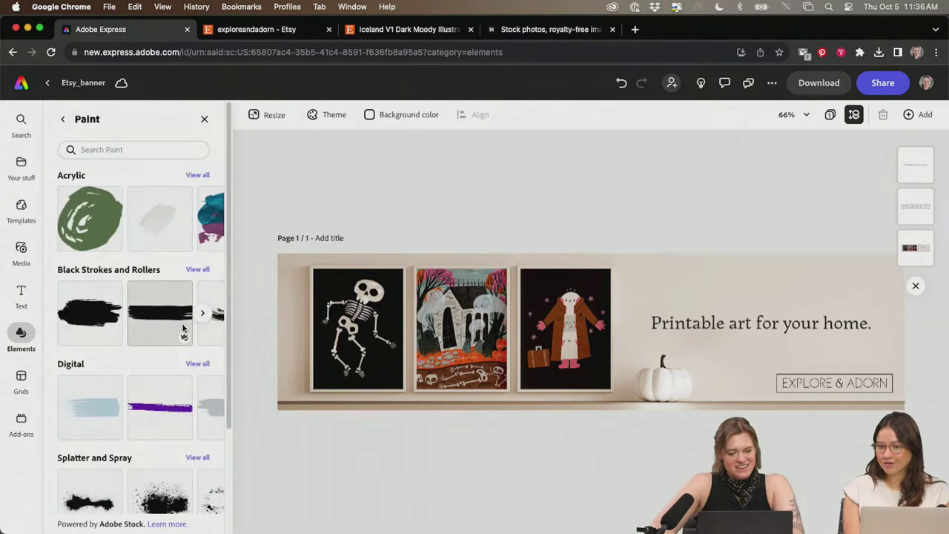
scroll(185, 327, "down", 1)
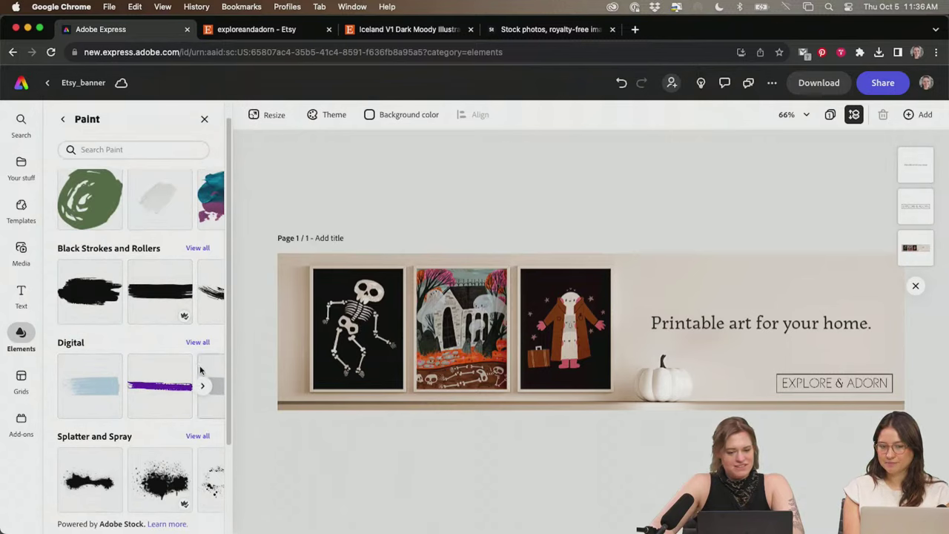
scroll(200, 370, "down", 3)
scroll(147, 382, "up", 4)
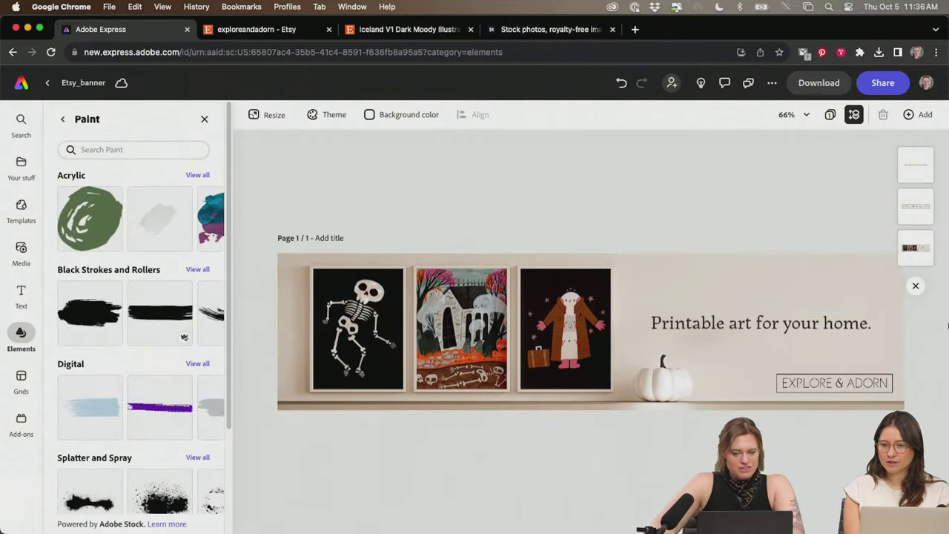
- Add the faded double horizontal stroke from the Black Strokes and Rollers brushes to the banner
left_click(195, 272)
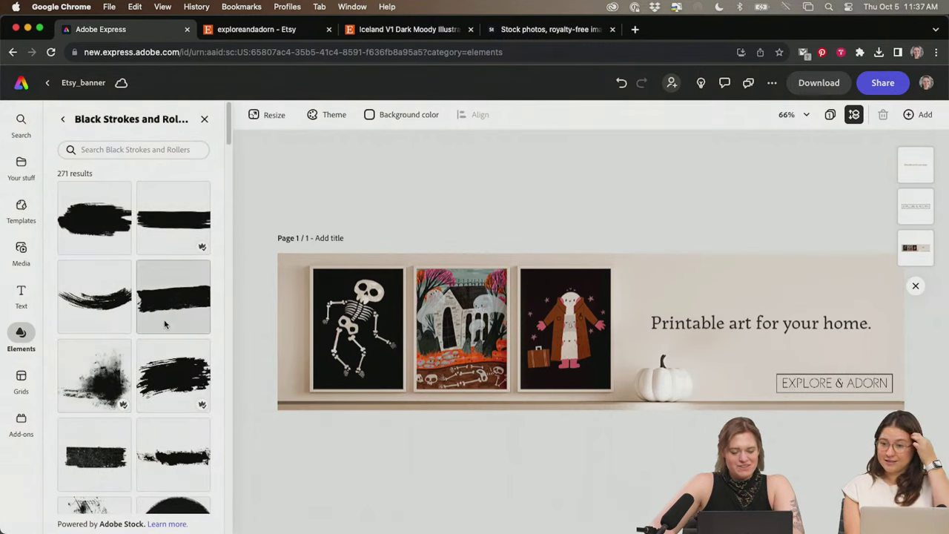
scroll(191, 274, "down", 3)
scroll(187, 293, "down", 1)
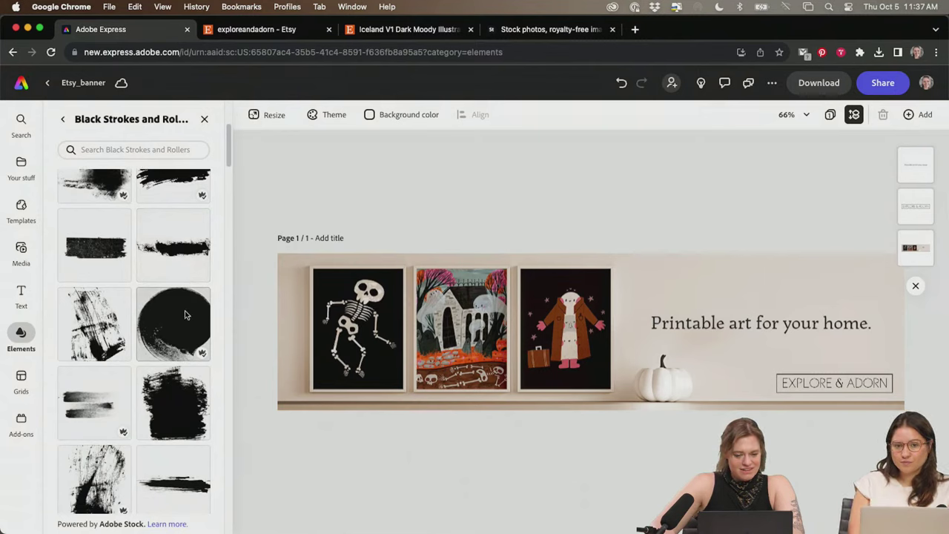
scroll(178, 334, "down", 2)
scroll(173, 370, "down", 2)
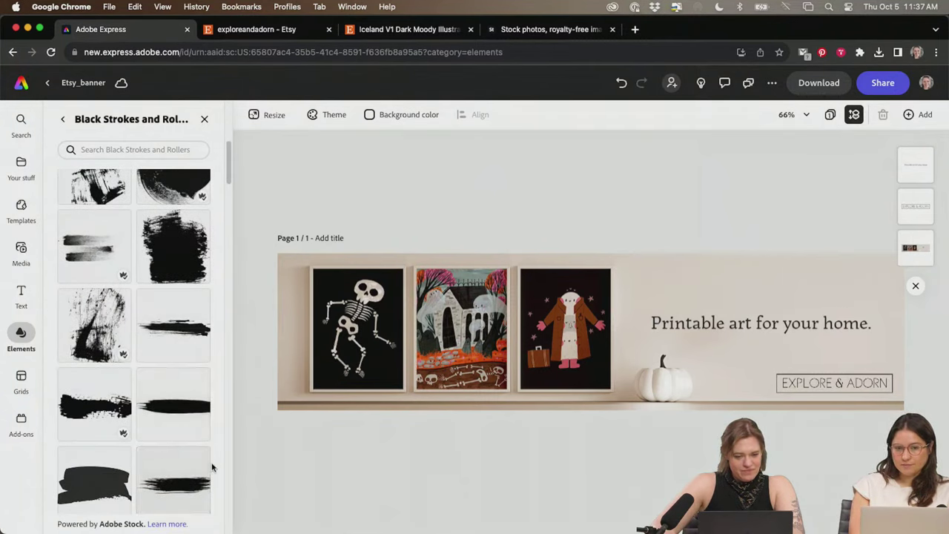
left_click(71, 216)
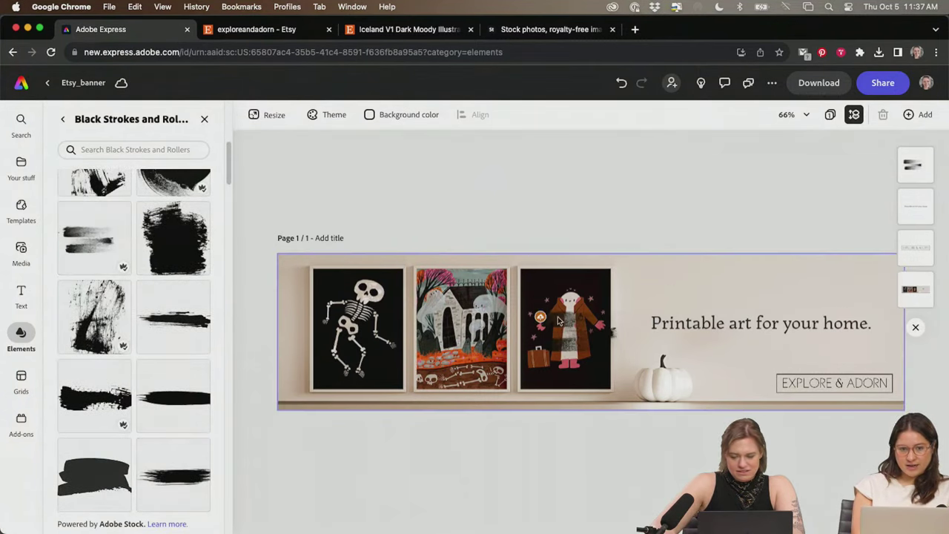
- Enlarge the brush stroke over the tagline, rotate it upside down and shift it to the banner's right end
mouse_move(578, 342)
left_mouse_down()
mouse_move(699, 339)
mouse_move(676, 342)
left_mouse_up()
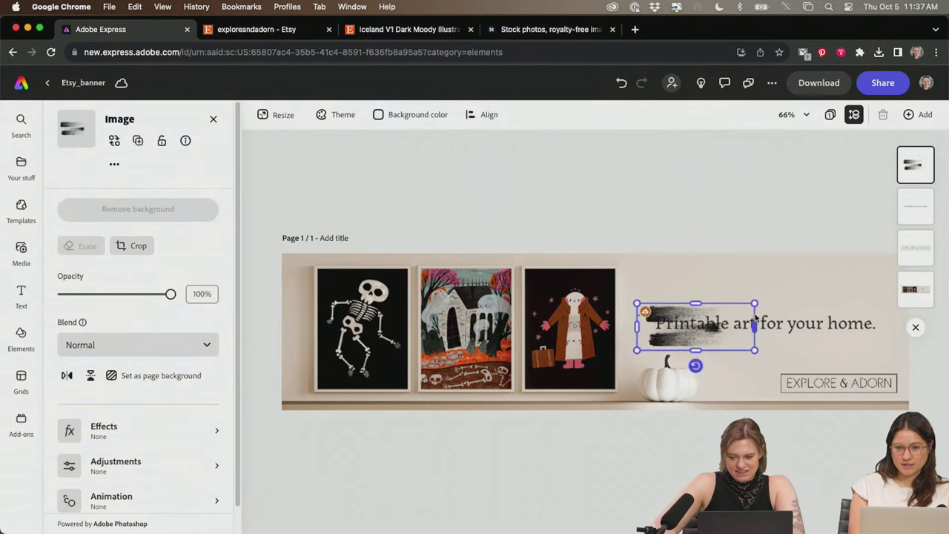
mouse_move(754, 304)
left_mouse_down()
mouse_move(911, 229)
mouse_move(741, 295)
mouse_move(882, 240)
mouse_move(846, 291)
mouse_move(813, 297)
mouse_move(801, 314)
left_mouse_up()
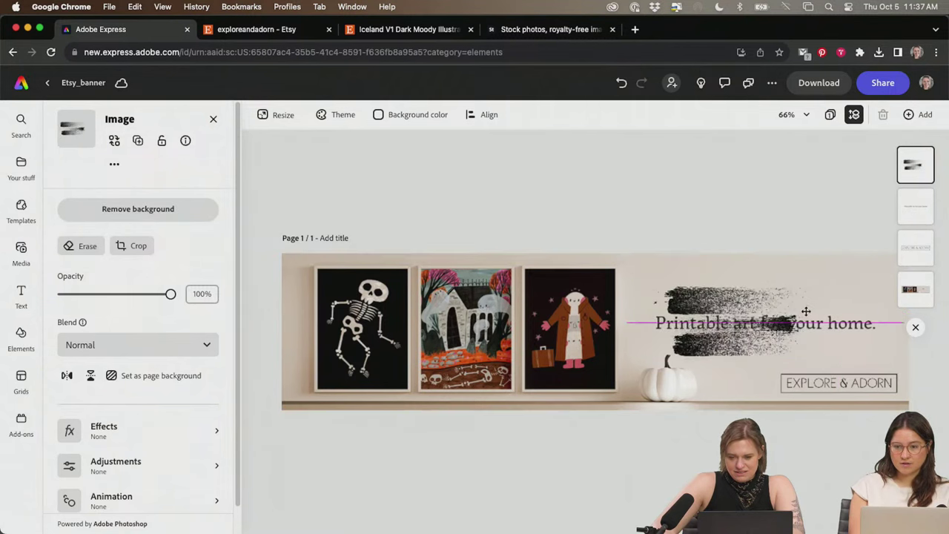
mouse_move(748, 378)
left_mouse_down()
mouse_move(706, 363)
mouse_move(610, 155)
mouse_move(671, 78)
mouse_move(755, 58)
left_mouse_up()
mouse_move(709, 297)
left_mouse_down()
mouse_move(797, 304)
mouse_move(788, 303)
left_mouse_up()
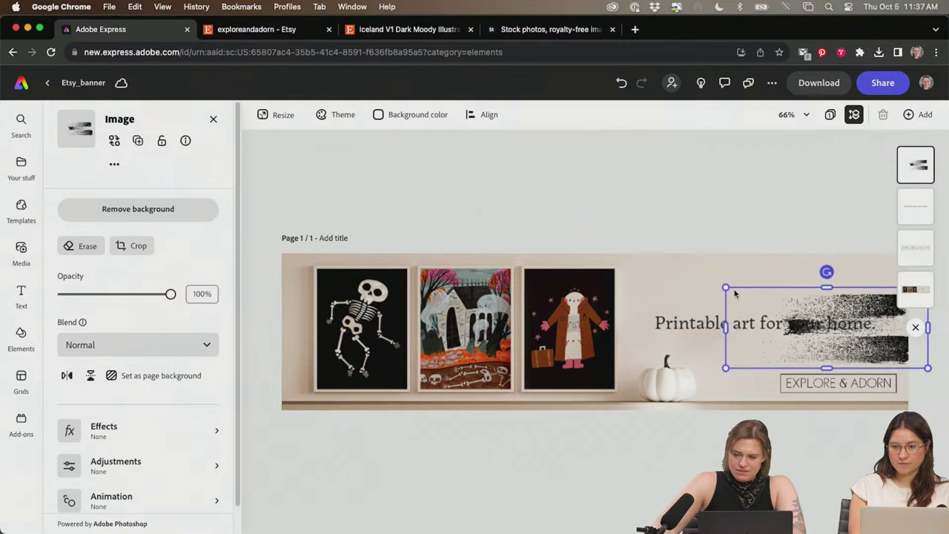
- Enlarge the brush stroke across the right half of the banner and place it behind the tagline
left_click_drag(726, 289, 531, 215)
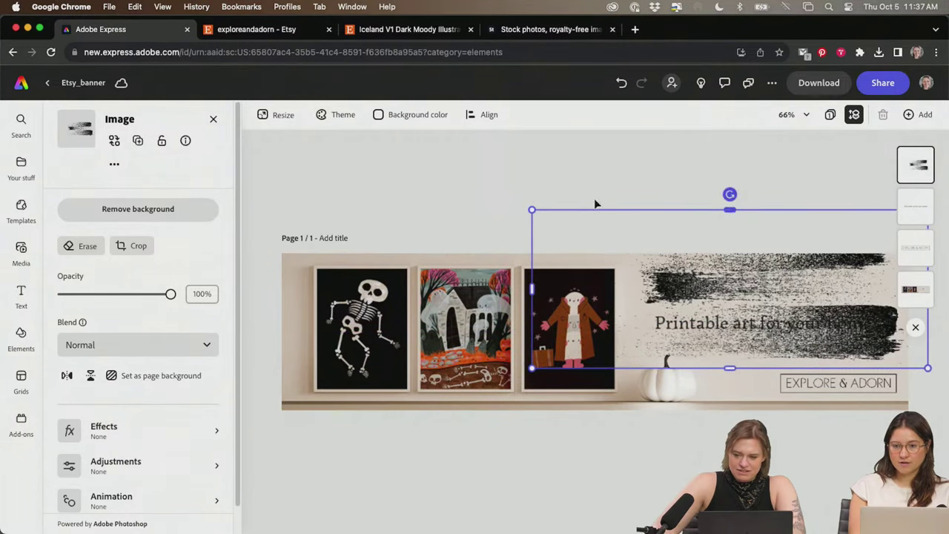
left_click(625, 186)
left_click(654, 210)
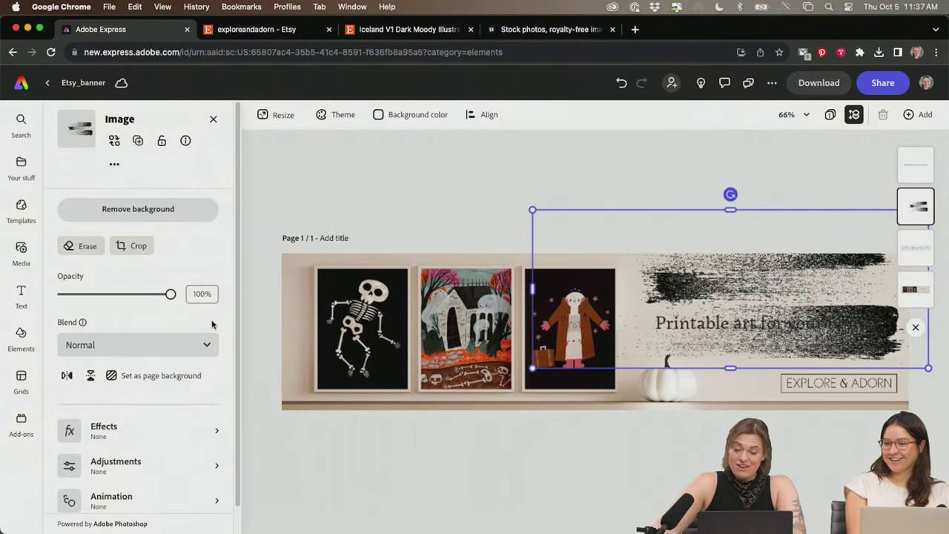
- Try several duotone presets, including cyan, navy and purple, and the Colorize effect on the brush stroke
scroll(158, 393, "down", 3)
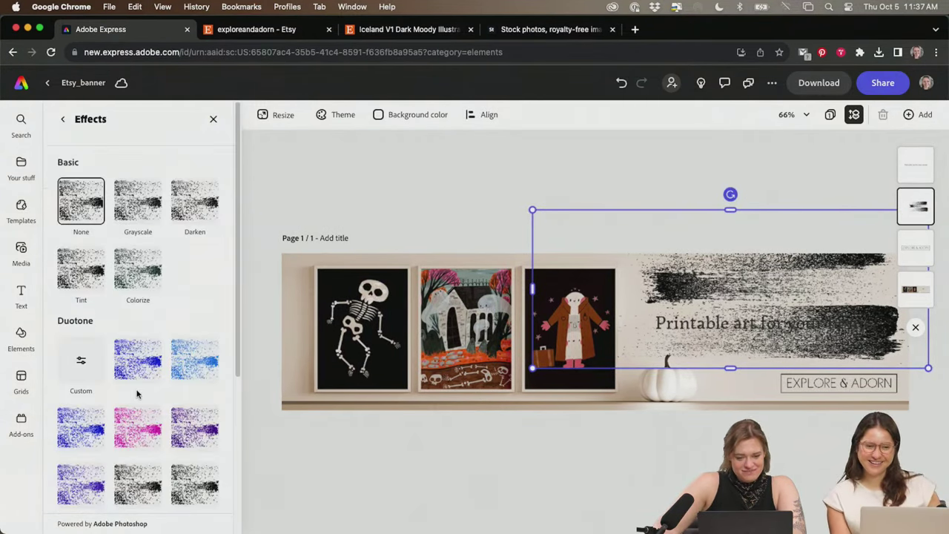
left_click(760, 52)
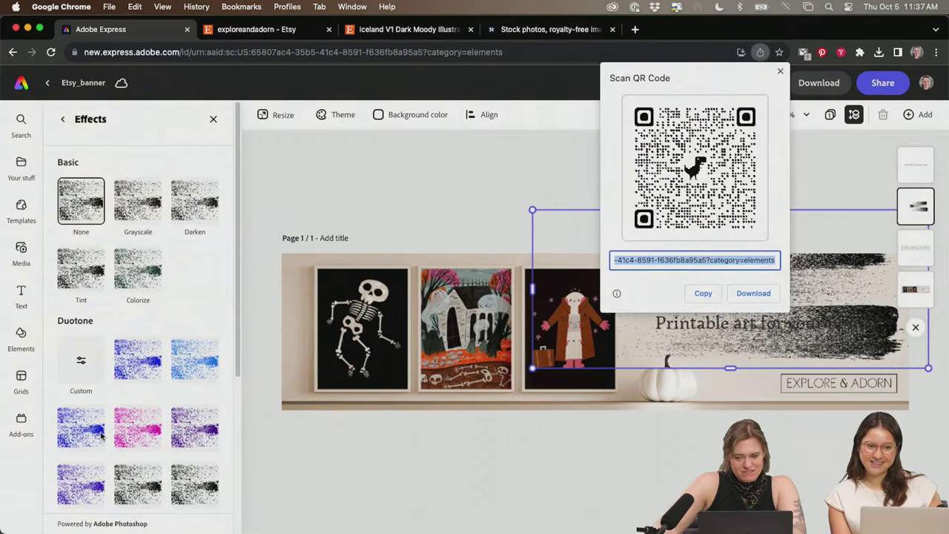
left_click(779, 72)
scroll(85, 398, "down", 5)
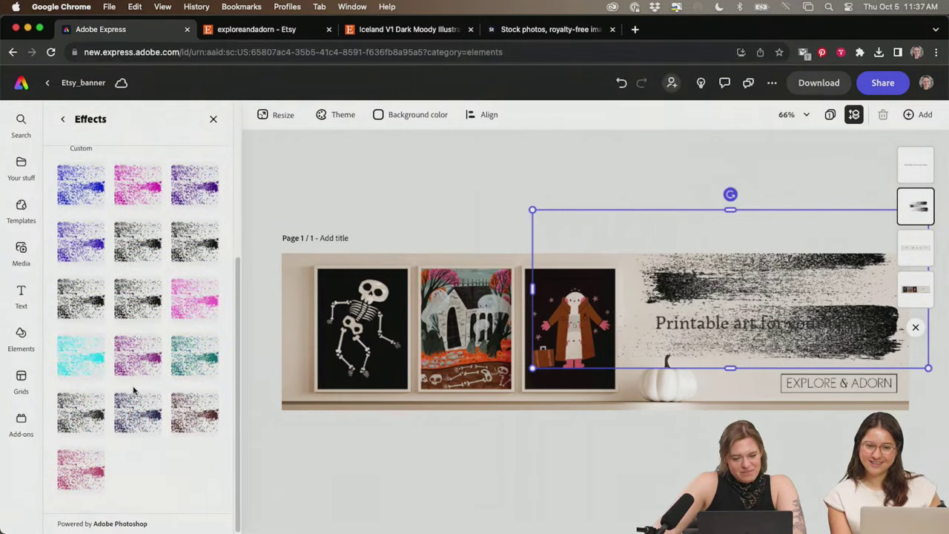
left_click(81, 364)
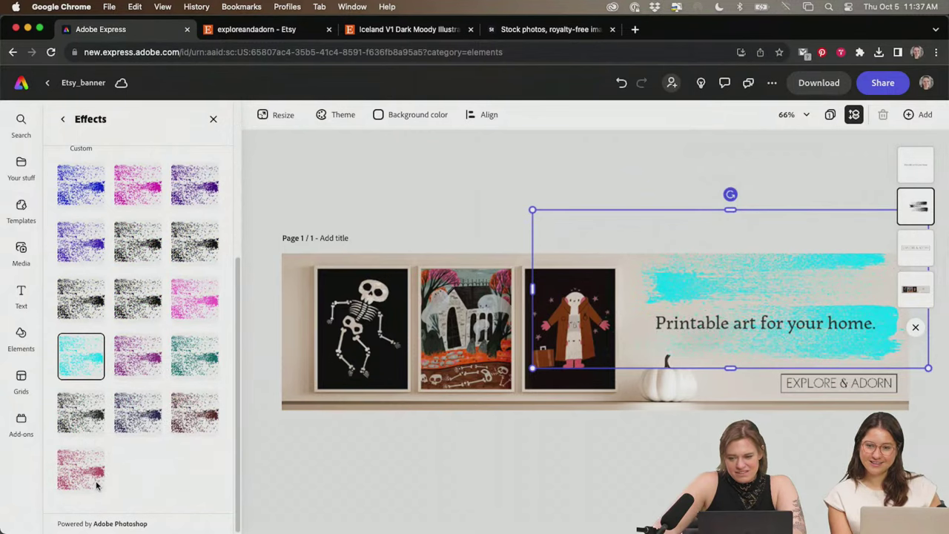
left_click(96, 481)
left_click(141, 415)
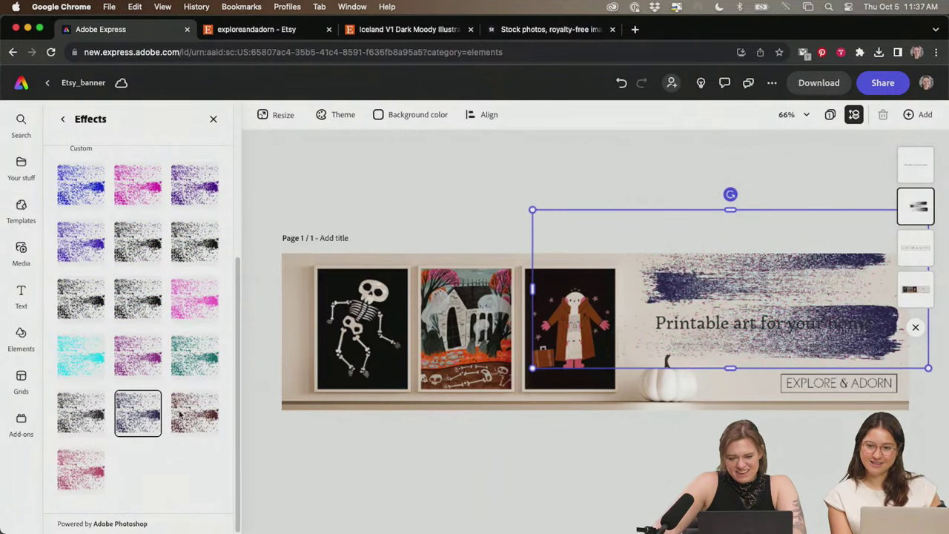
left_click(195, 189)
scroll(189, 267, "up", 5)
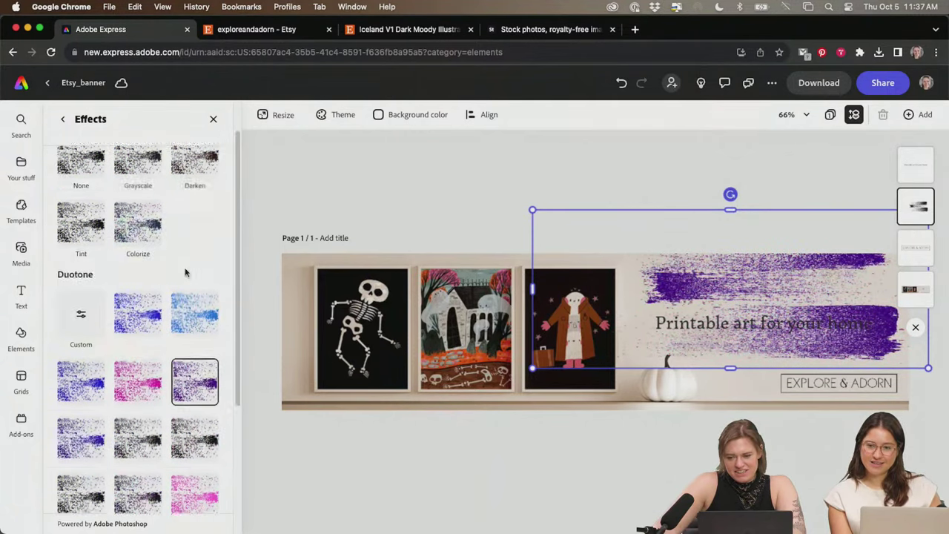
left_click(158, 281)
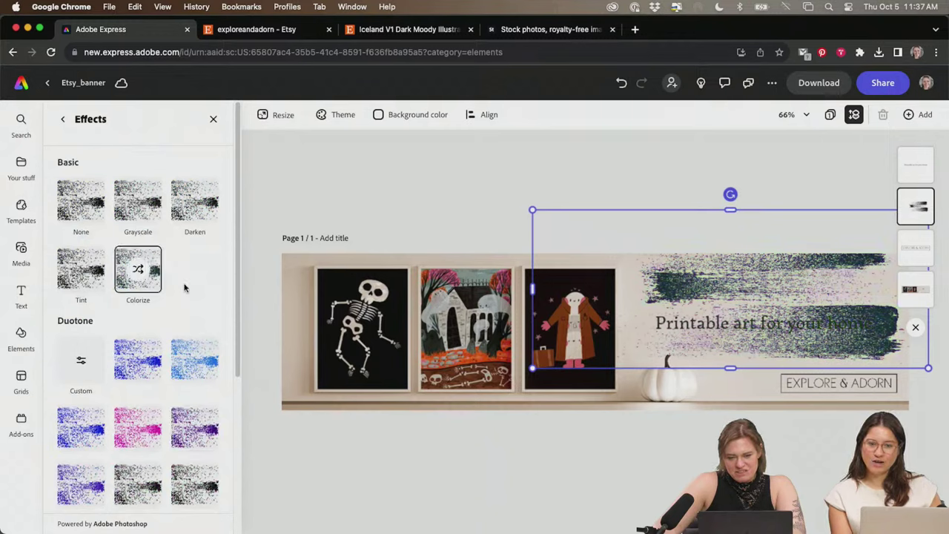
- Apply a custom duotone to the brush stroke with the shadows color sampled from the banner's beige wall
left_click(74, 365)
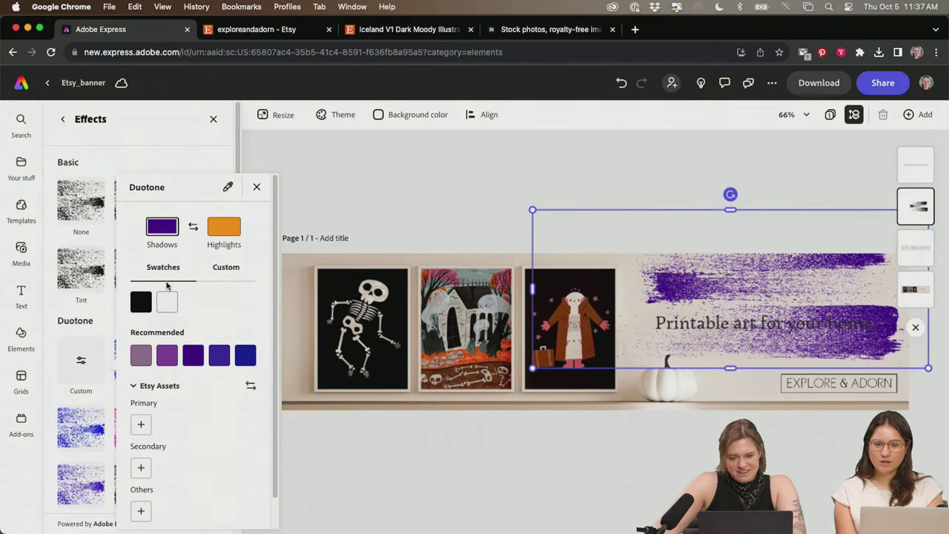
left_click(141, 356)
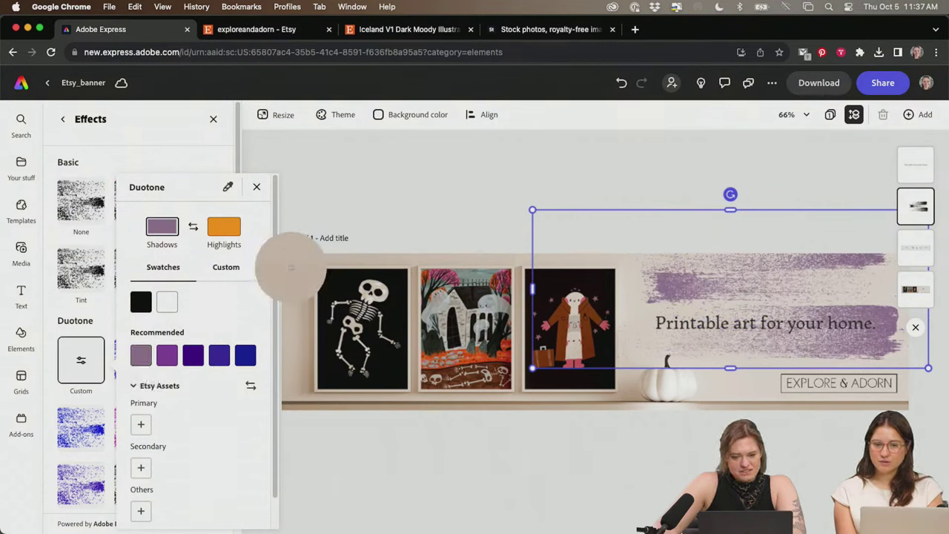
left_click(315, 262)
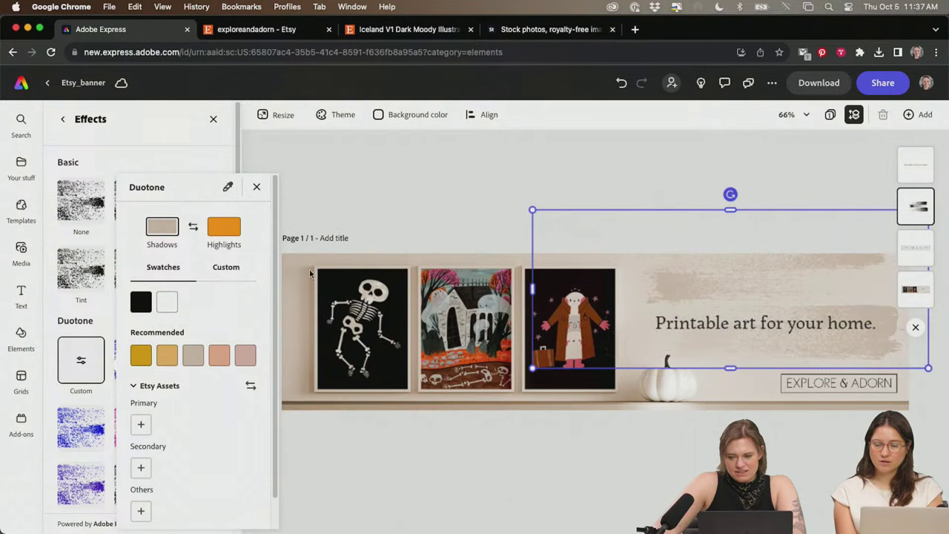
left_click(387, 175)
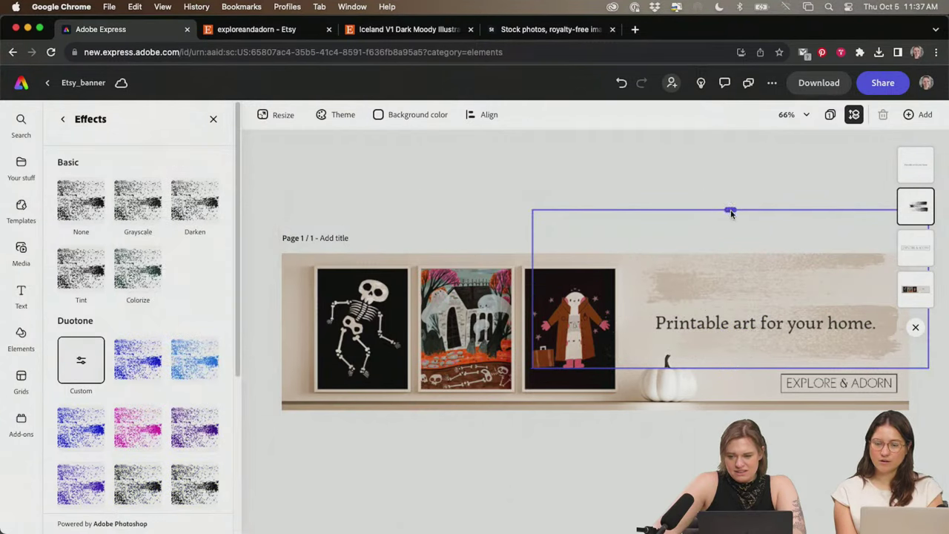
- Crop the upper stroke out of the brush image and center the remaining lower stroke behind the tagline
left_click_drag(731, 211, 731, 302)
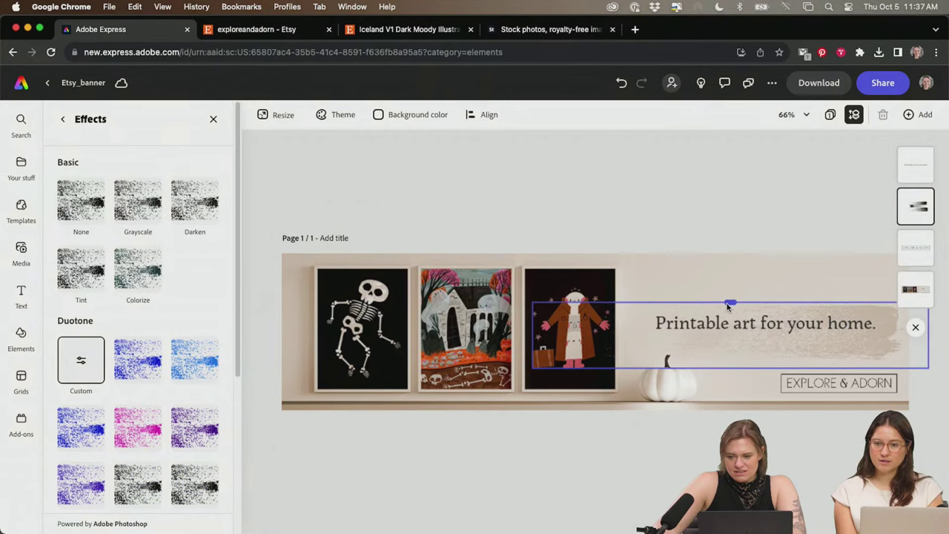
left_click(705, 271)
left_click(845, 339)
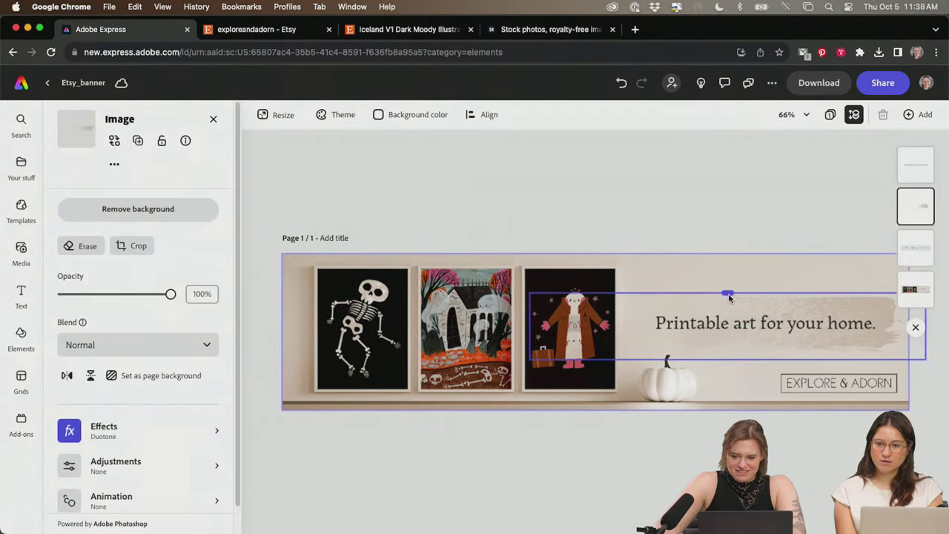
left_click_drag(729, 296, 730, 298)
left_click(728, 231)
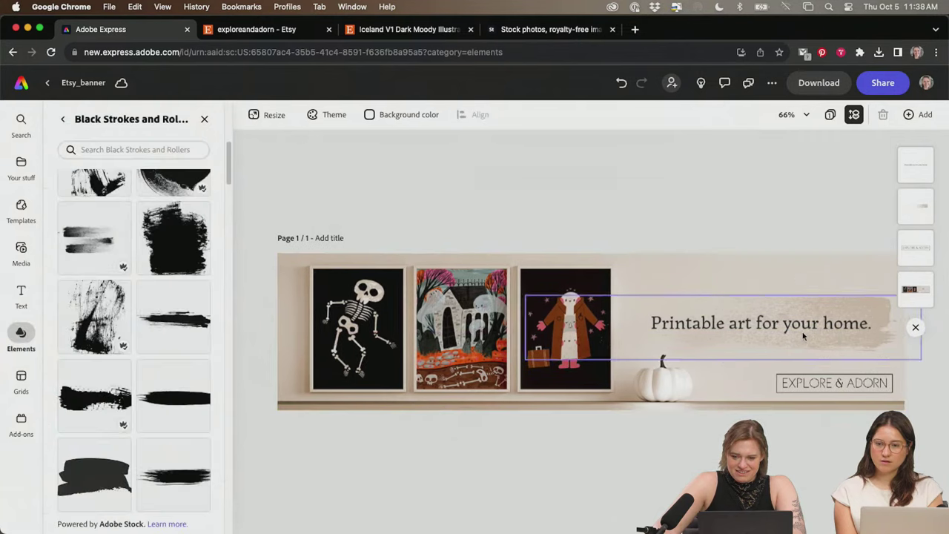
- Enlarge the beige brush stroke and reposition it behind the tagline so it ends just inside the banner's right edge
left_click(864, 344)
left_click(846, 350)
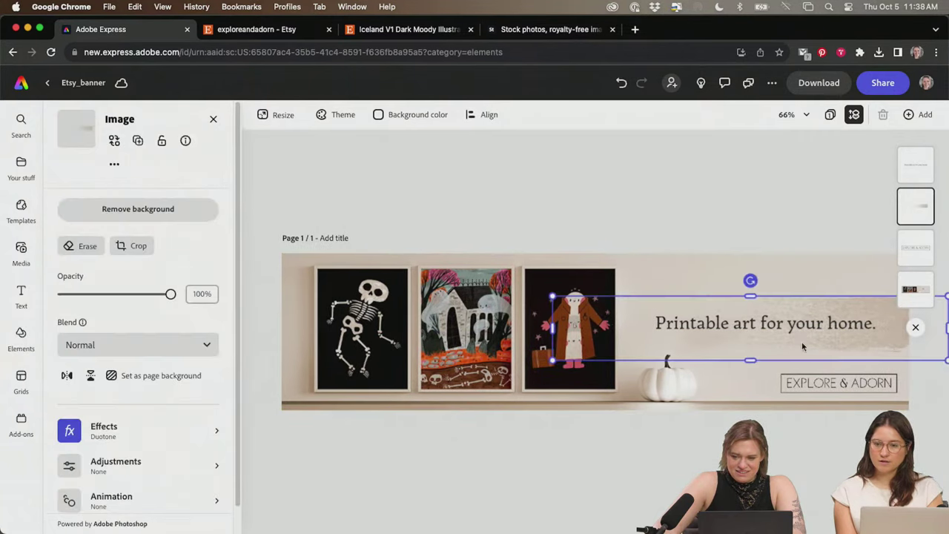
mouse_move(555, 300)
left_mouse_down()
mouse_move(448, 276)
mouse_move(462, 281)
left_mouse_up()
left_click_drag(873, 301, 874, 307)
left_click(821, 475)
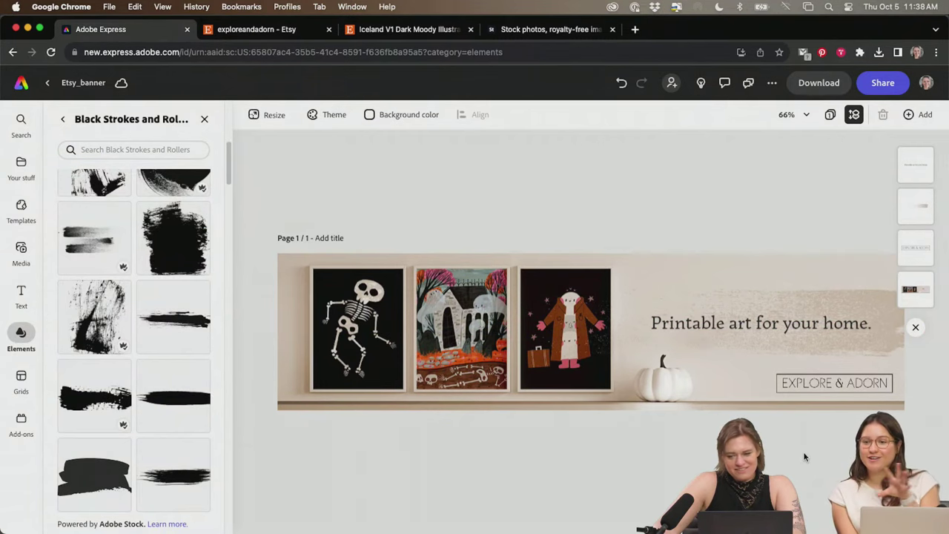
left_click(870, 348)
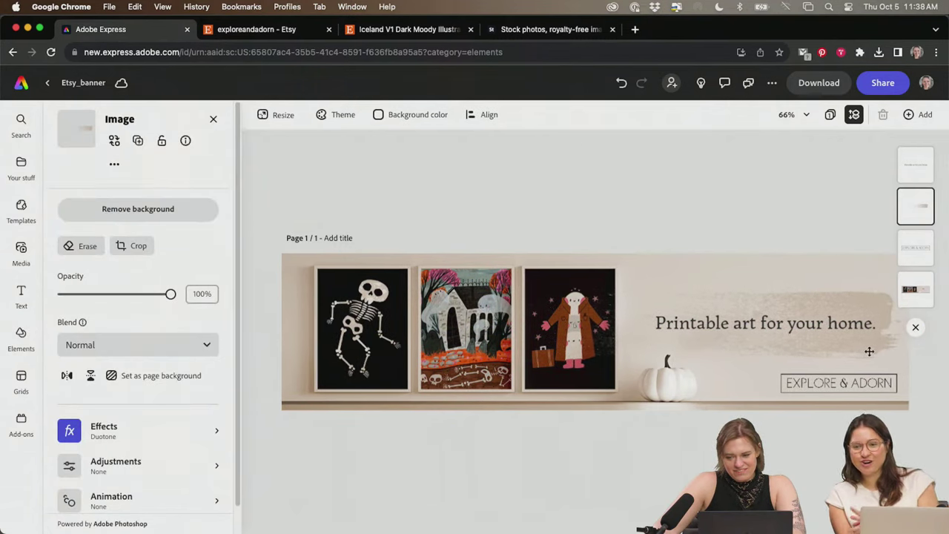
key("Escape")
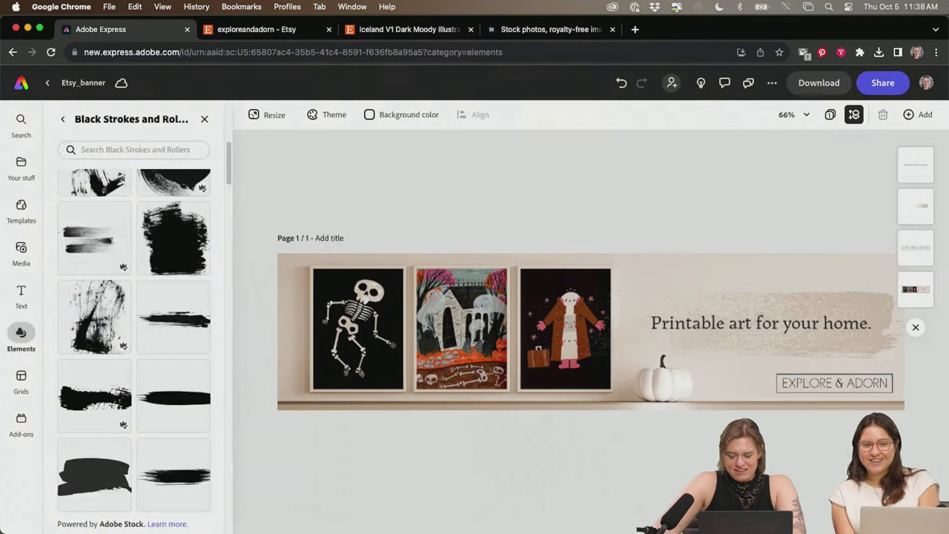
key("super+minus")
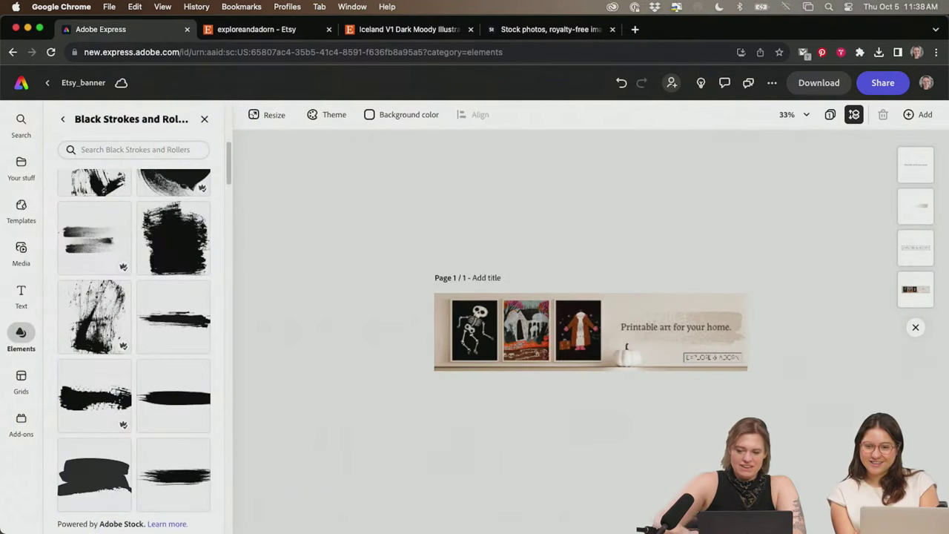
- Shift the beige brush stroke right so that it runs off the banner's right edge
left_click(738, 311)
left_click(808, 427)
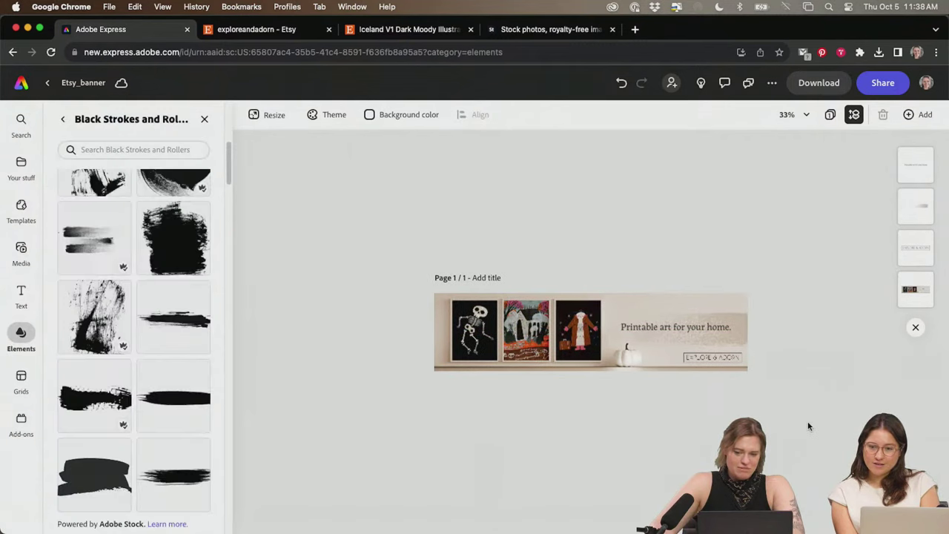
left_click(734, 338)
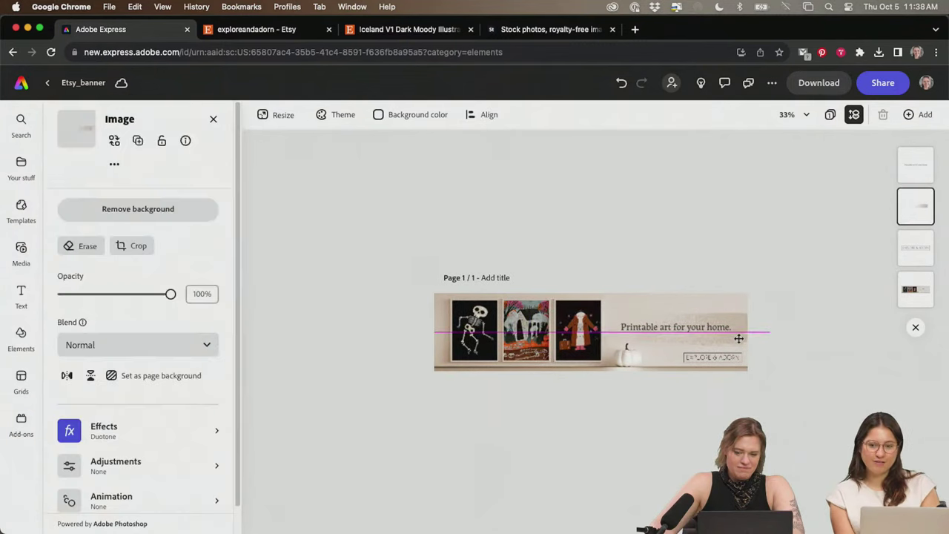
left_click_drag(733, 339, 745, 337)
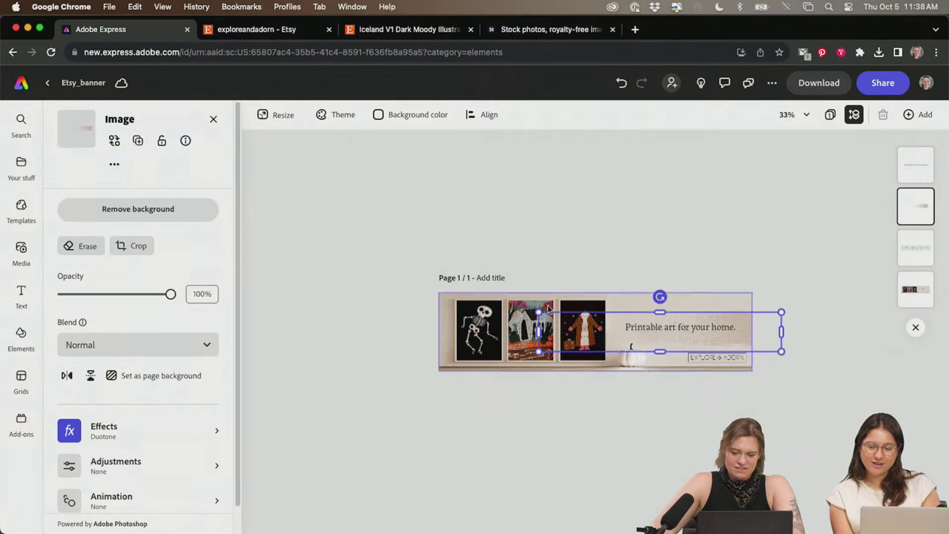
- Enlarge the brush stroke behind the tagline and nudge it up and right so it still bleeds off the banner's right edge
mouse_move(538, 330)
left_mouse_down()
mouse_move(528, 335)
mouse_move(539, 333)
mouse_move(462, 300)
left_mouse_up()
left_click_drag(741, 319, 752, 317)
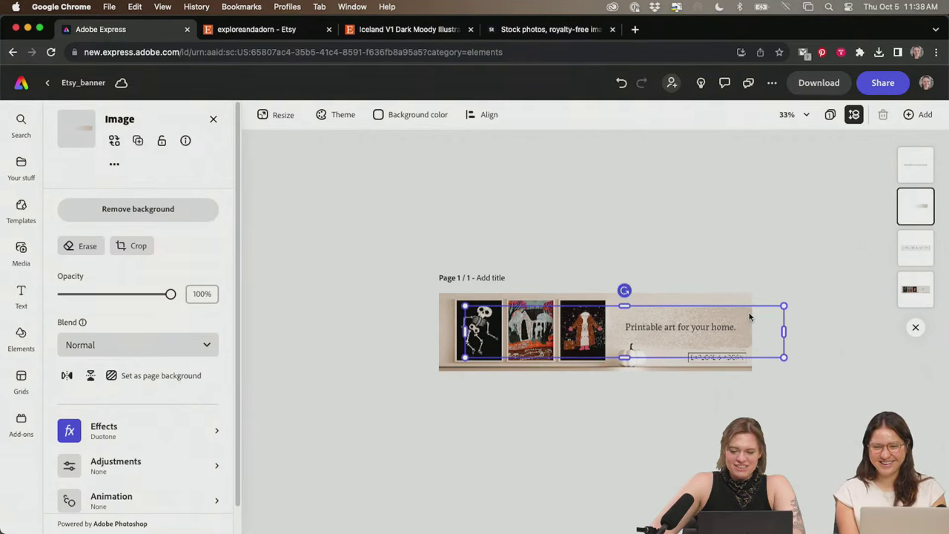
left_click(754, 256)
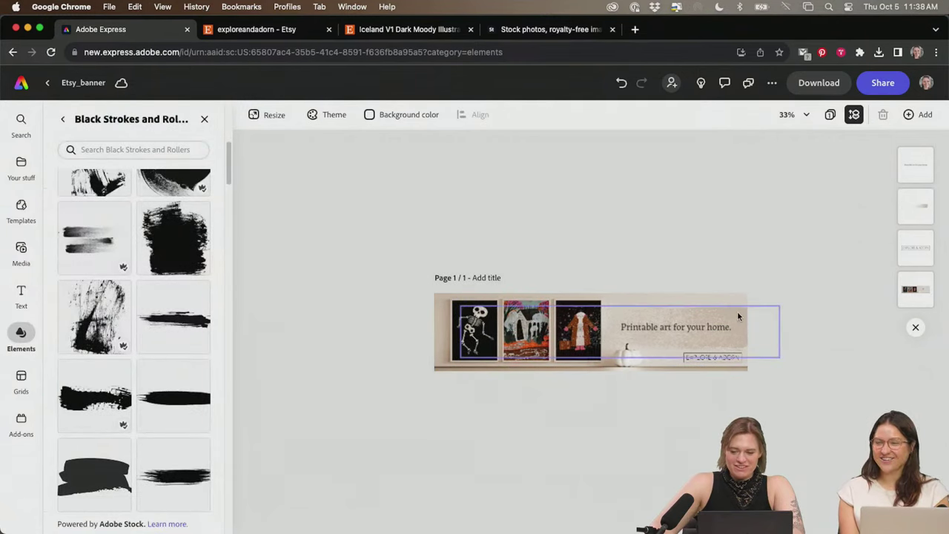
left_click_drag(737, 315, 744, 312)
left_click(812, 406)
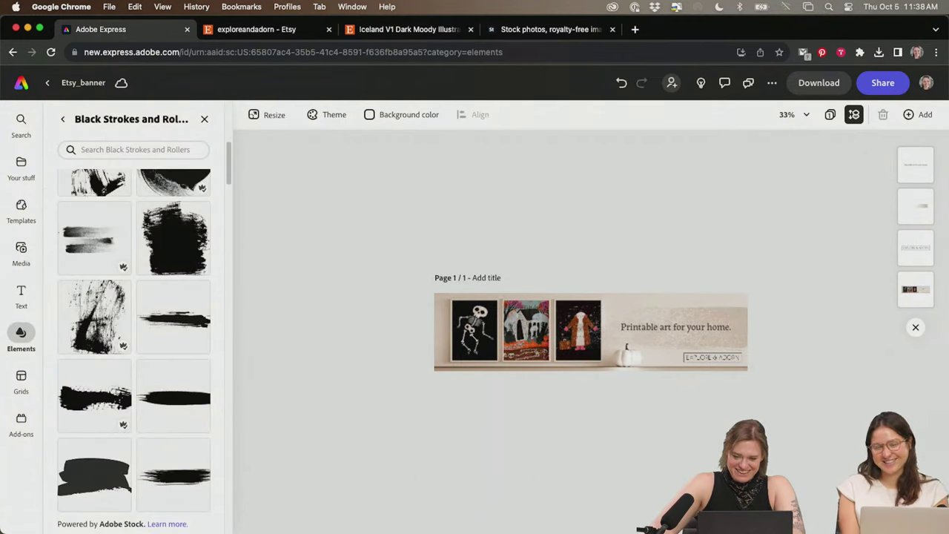
- Crop the empty left part of the brush stroke image back to the right edge of the third art print's frame
key("super+equal")
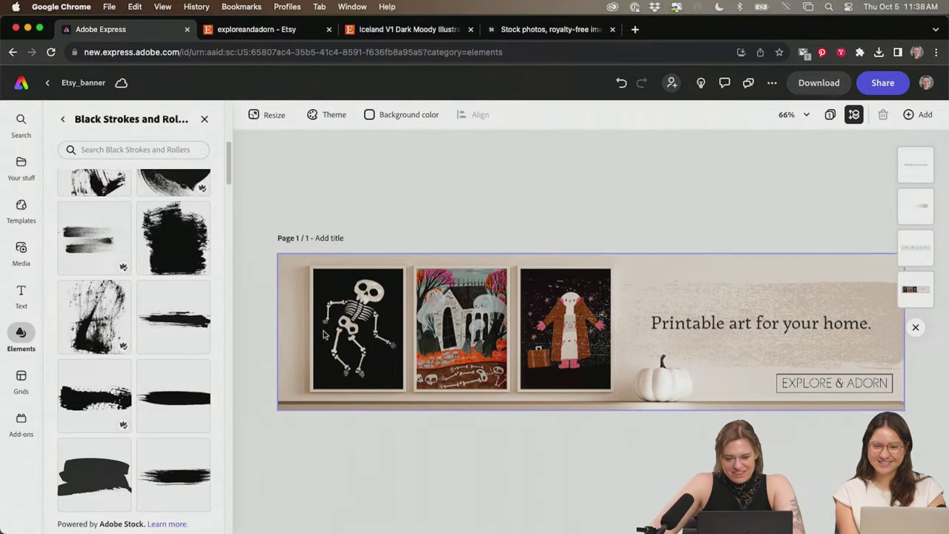
key("Tab")
left_click(374, 336)
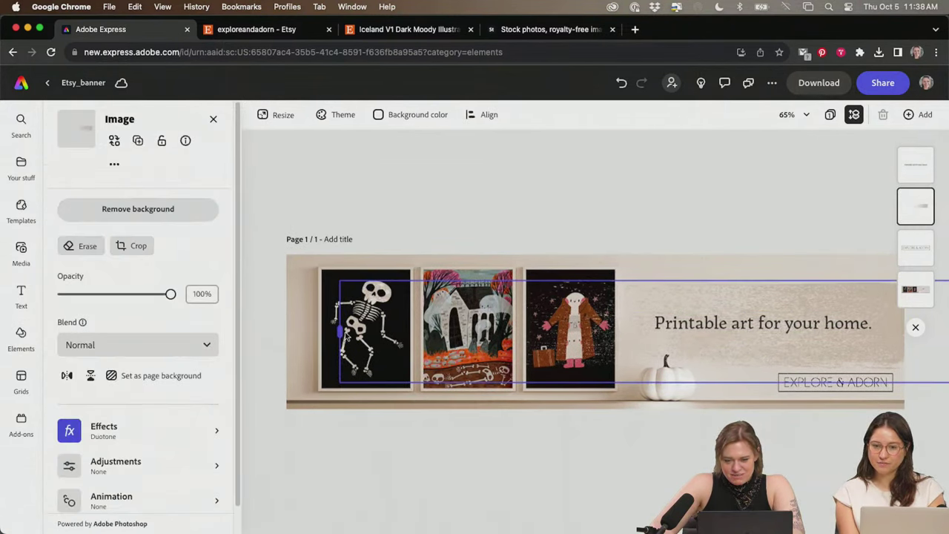
left_click_drag(346, 337, 617, 336)
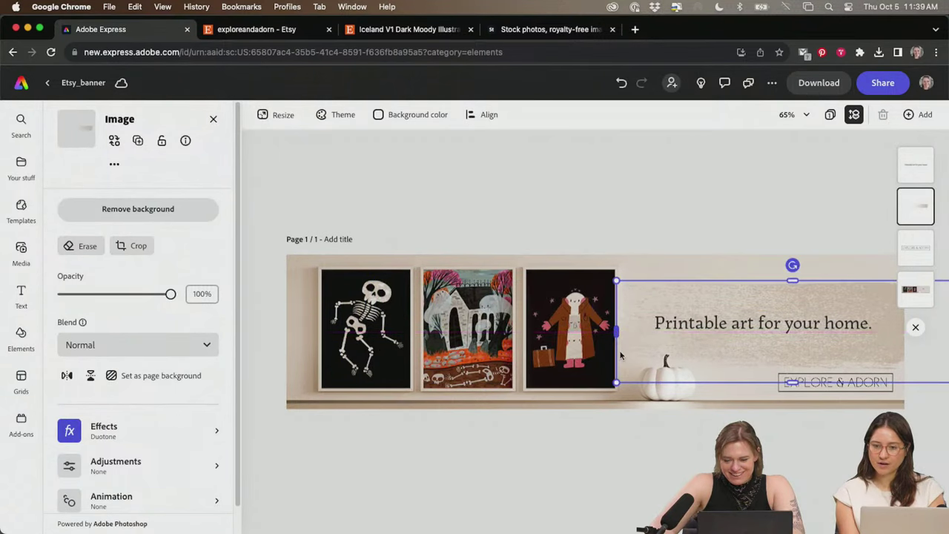
key("Escape")
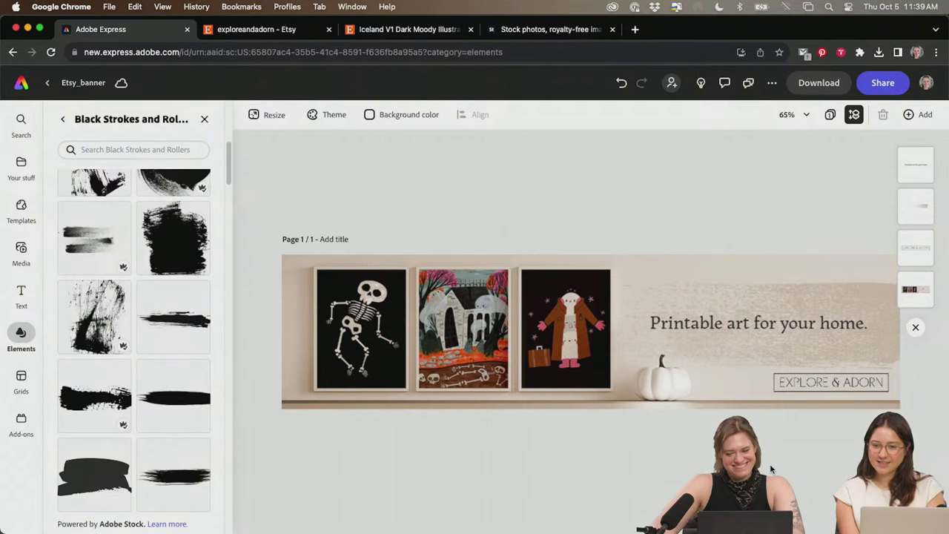
left_click(864, 386)
left_click(867, 392)
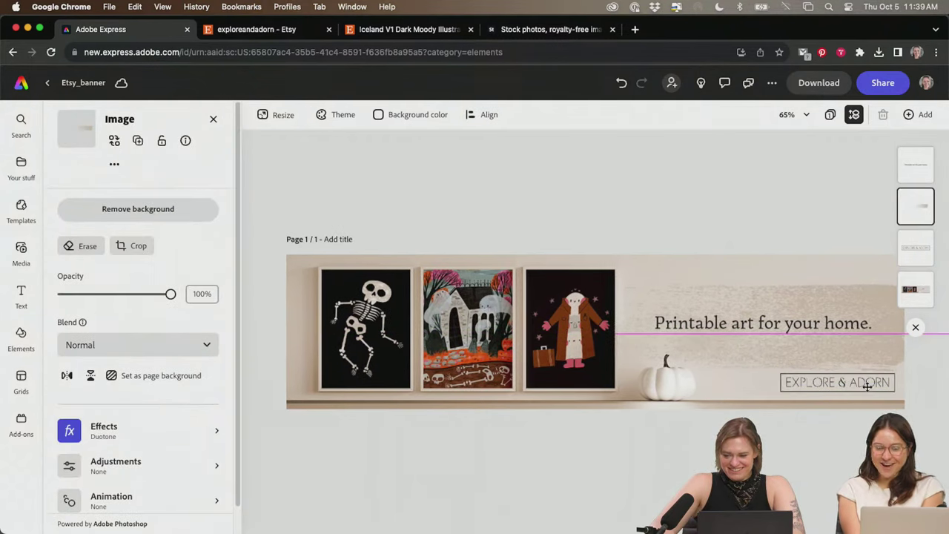
key("super+z")
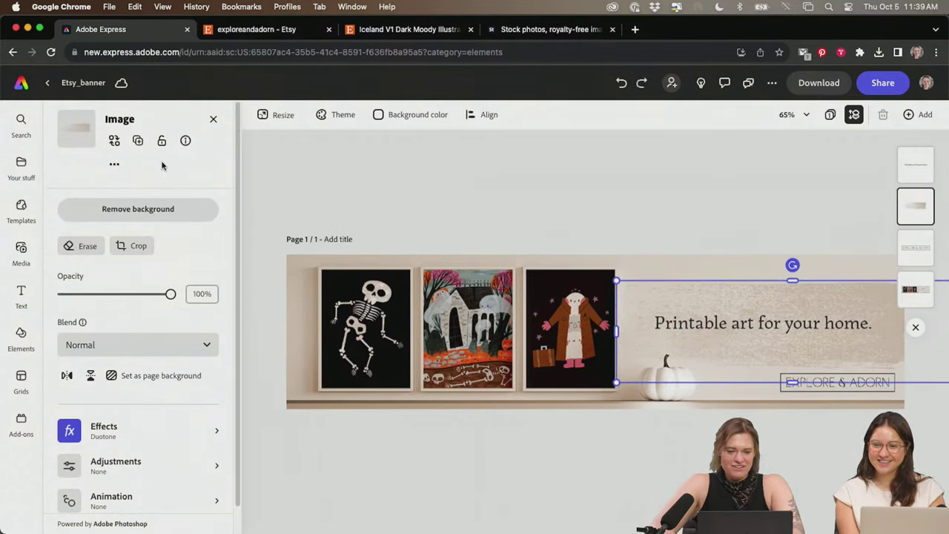
- Lock the brush stroke, the EXPLORE & ADORN logo and the shelf mockup image in place
left_click(162, 141)
left_click(851, 384)
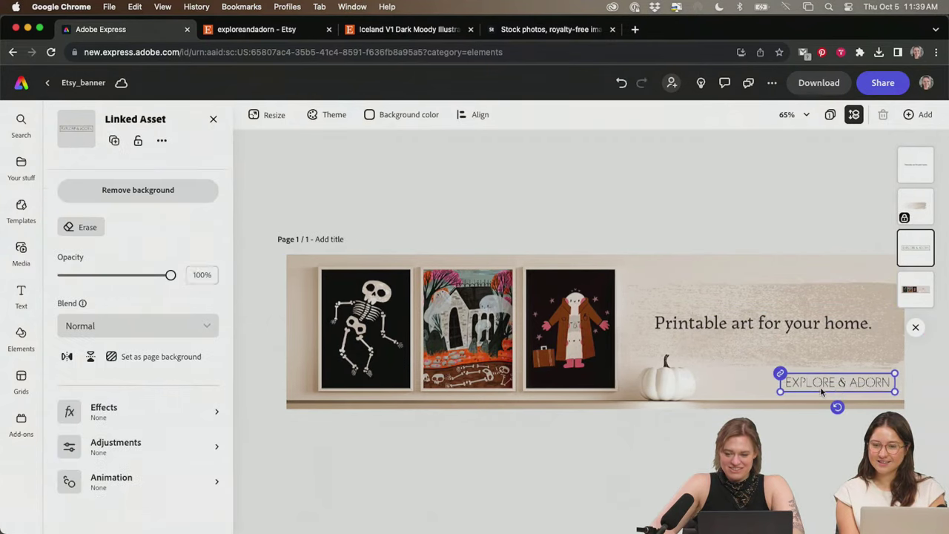
left_click(850, 384)
left_click(843, 384, "shift")
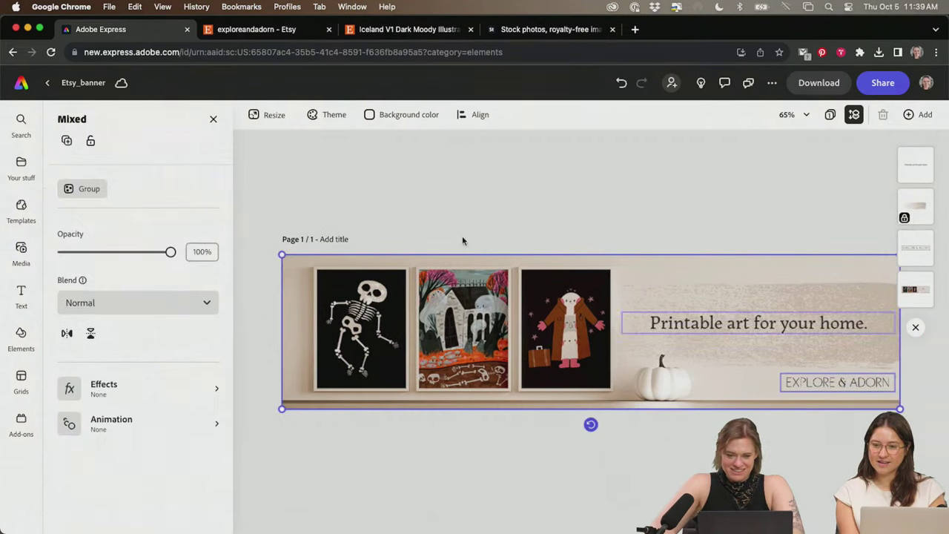
left_click(67, 141)
left_click(67, 141)
key("super+z")
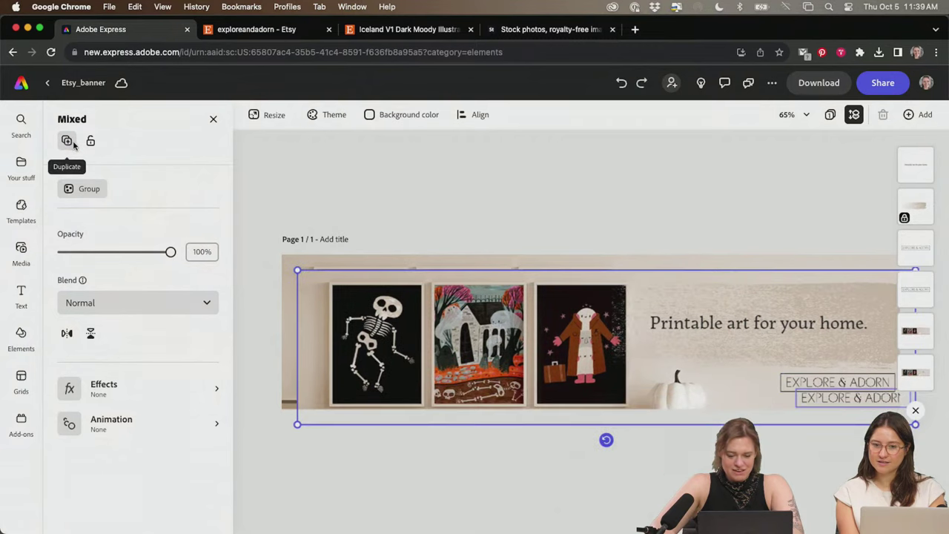
key("super+z")
left_click(91, 141)
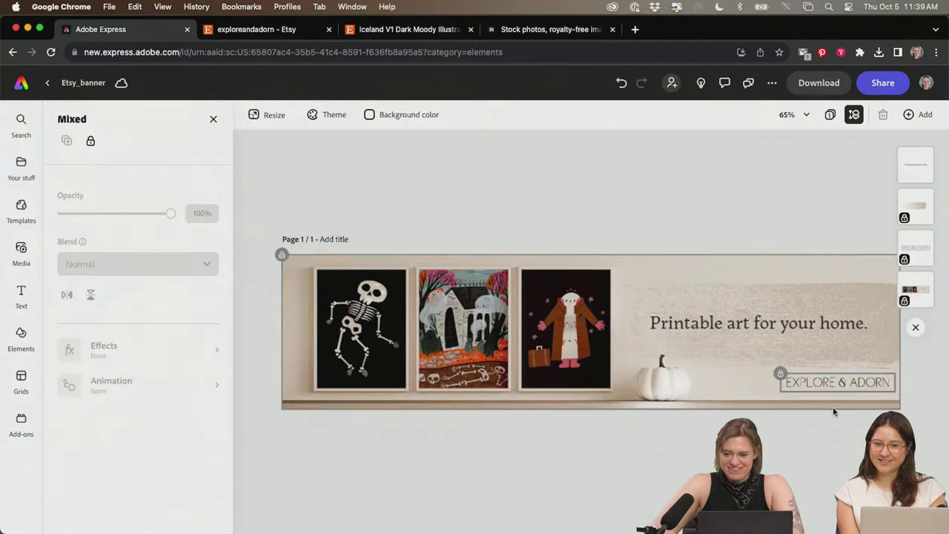
- Unlock the EXPLORE & ADORN logo, scale it down and place it near the banner's lower-right corner below the brush stroke
left_click(846, 383)
left_click(138, 140)
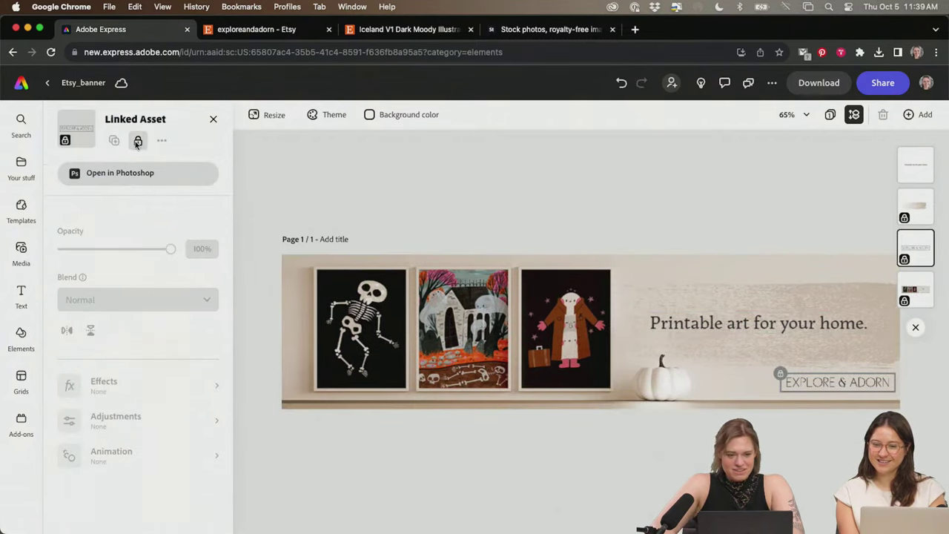
left_click_drag(781, 396, 799, 390)
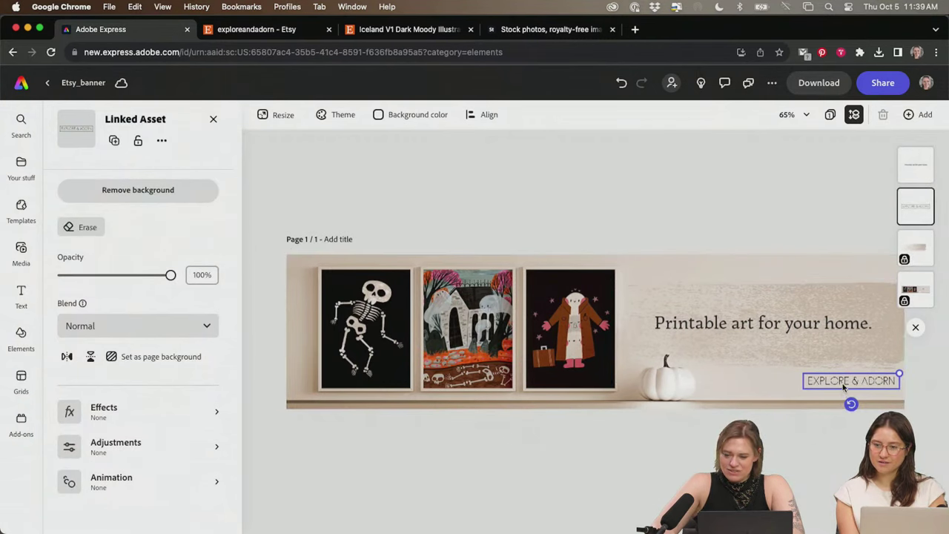
left_click_drag(843, 387, 840, 387)
key("Escape")
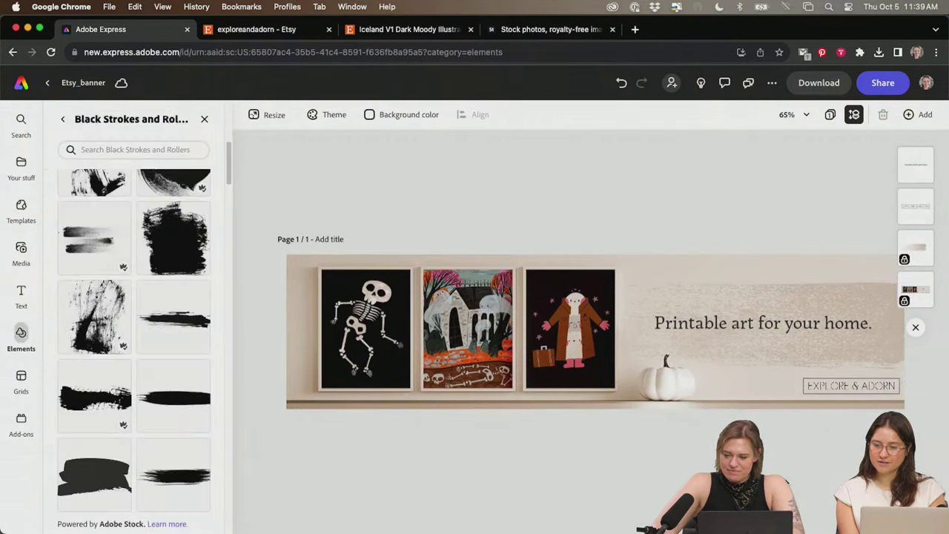
- Inspect the banner's art prints, tagline and logo up close
scroll(591, 331, "up", 5)
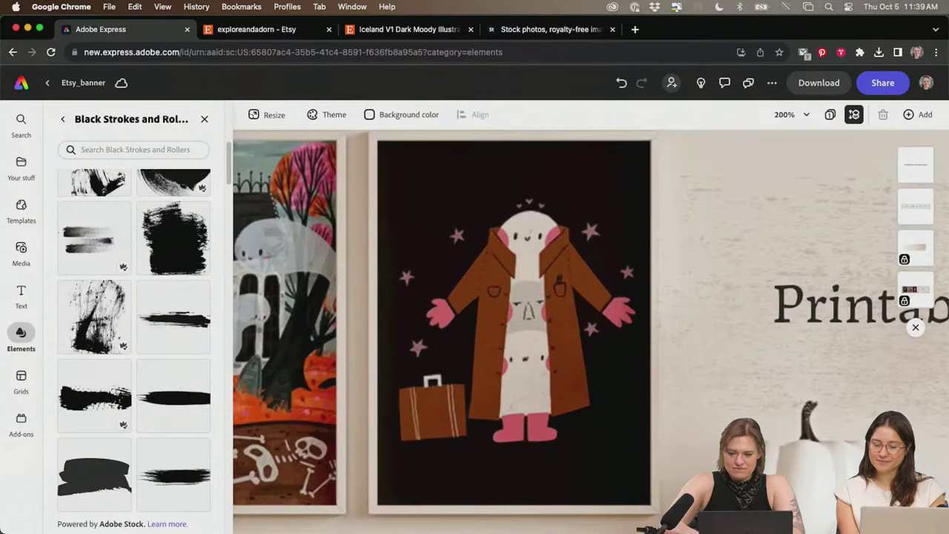
scroll(523, 475, "down", 5)
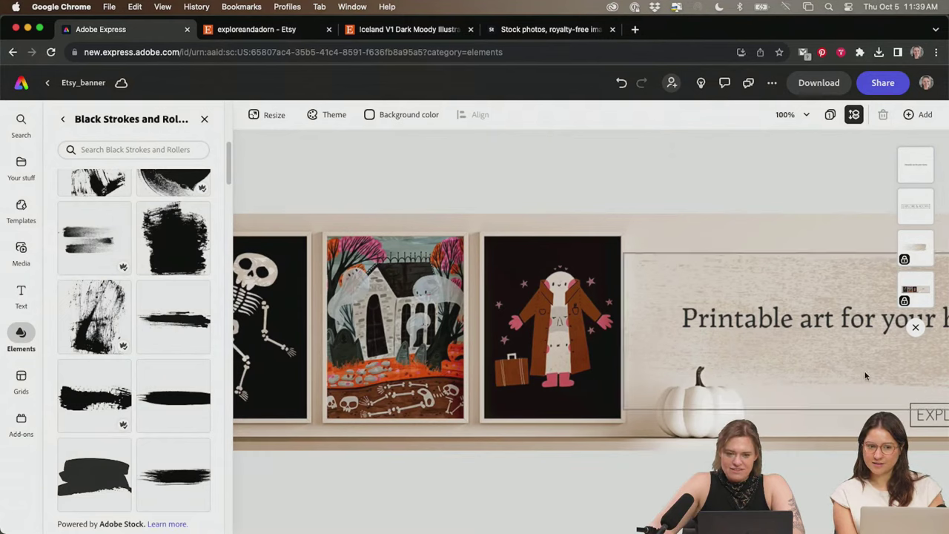
scroll(292, 473, "right", 3)
scroll(296, 474, "left", 1)
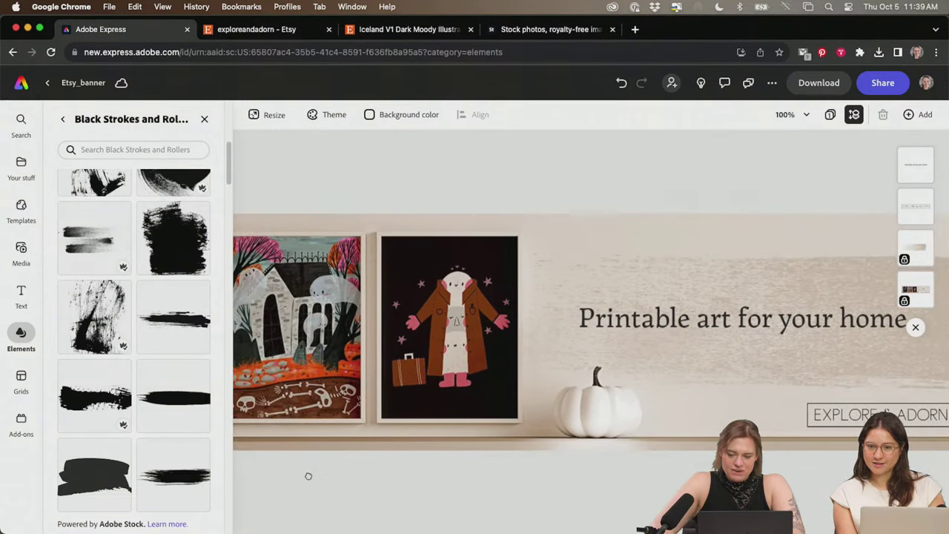
scroll(307, 475, "right", 1)
scroll(399, 342, "left", 6)
scroll(399, 342, "right", 6)
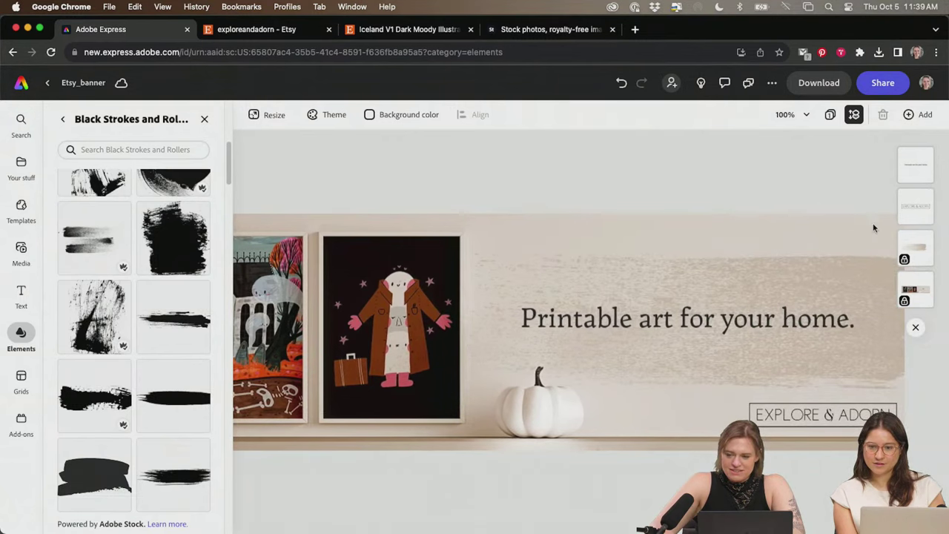
- Nudge the "Printable art for your home." tagline slightly right and down over the brush stroke
left_click(917, 171)
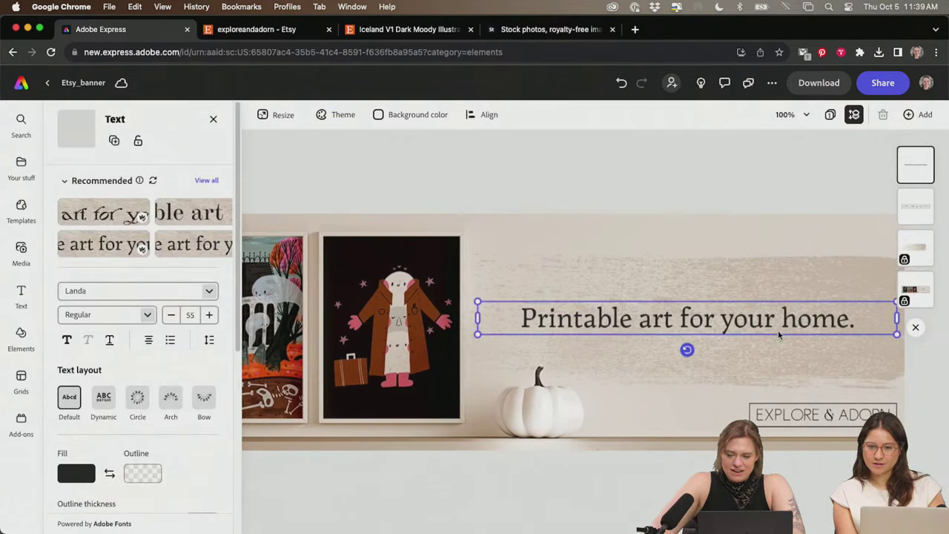
scroll(805, 327, "right", 4)
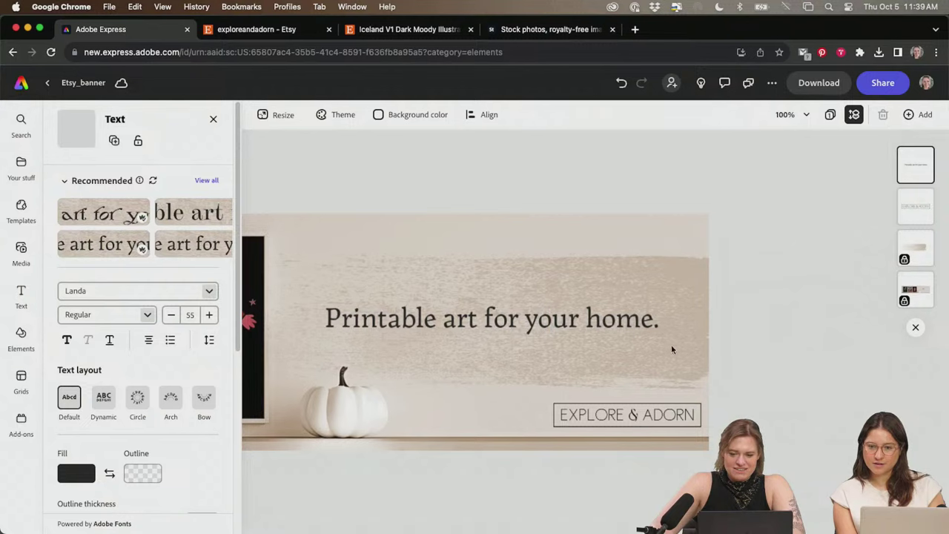
scroll(663, 491, "down", 1)
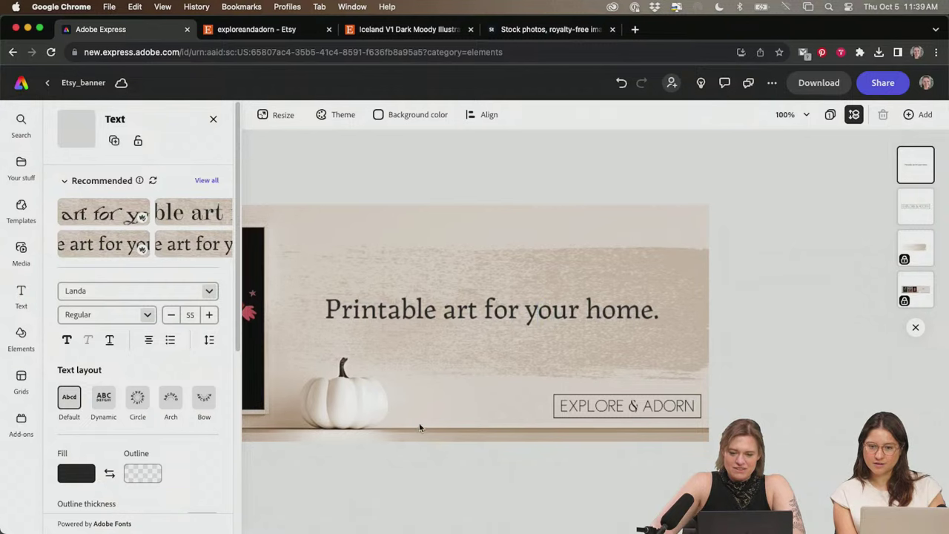
double_click(441, 311)
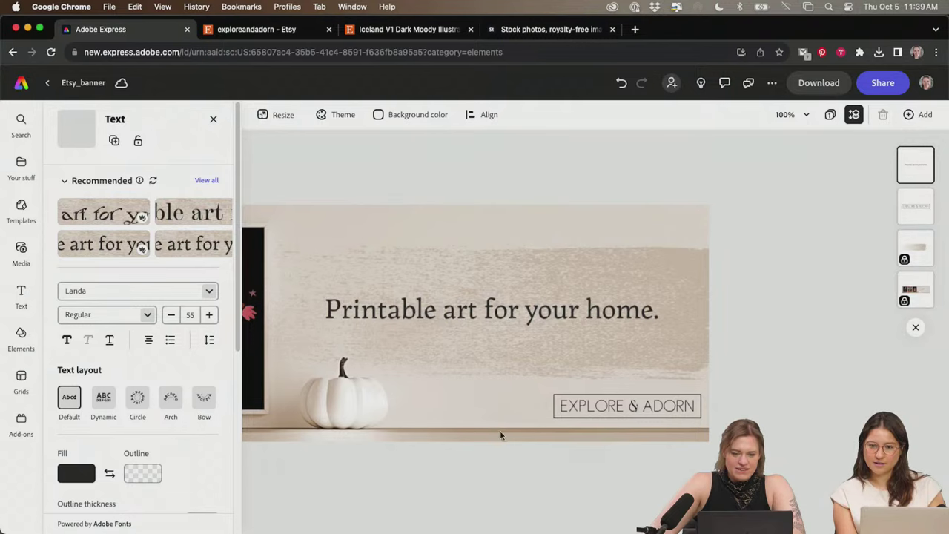
scroll(497, 485, "down", 3)
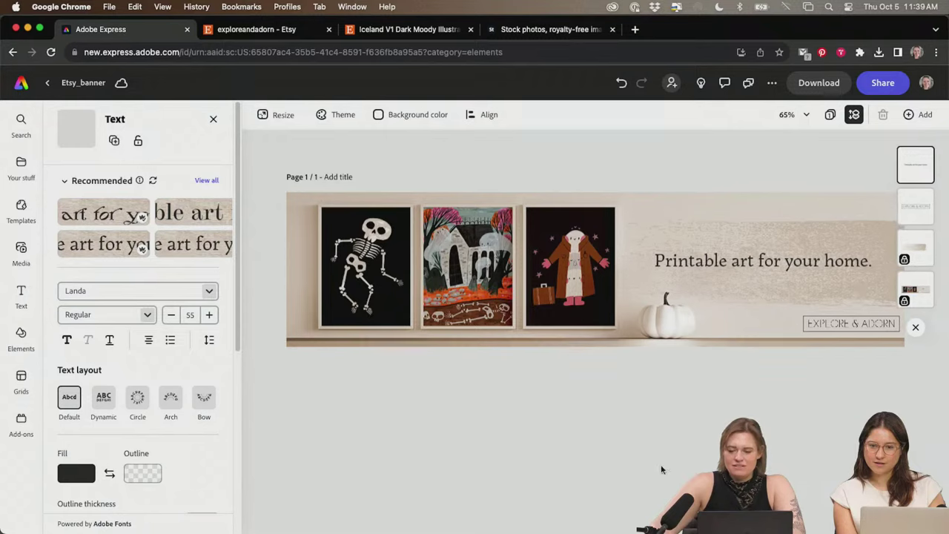
left_click(917, 208)
left_click(920, 172)
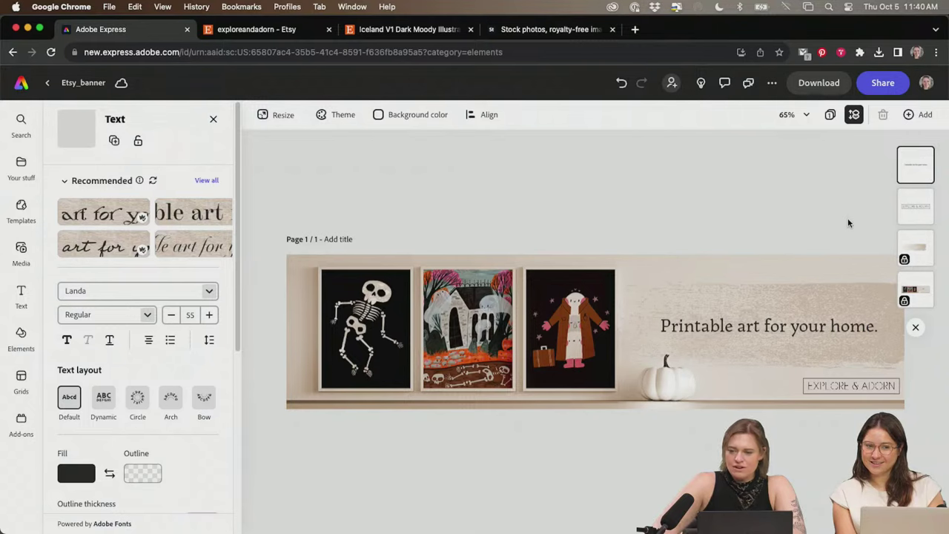
- Download the banner as a PNG named Etsy_banner into the ADOBE SESSION 01 folder
left_click(812, 84)
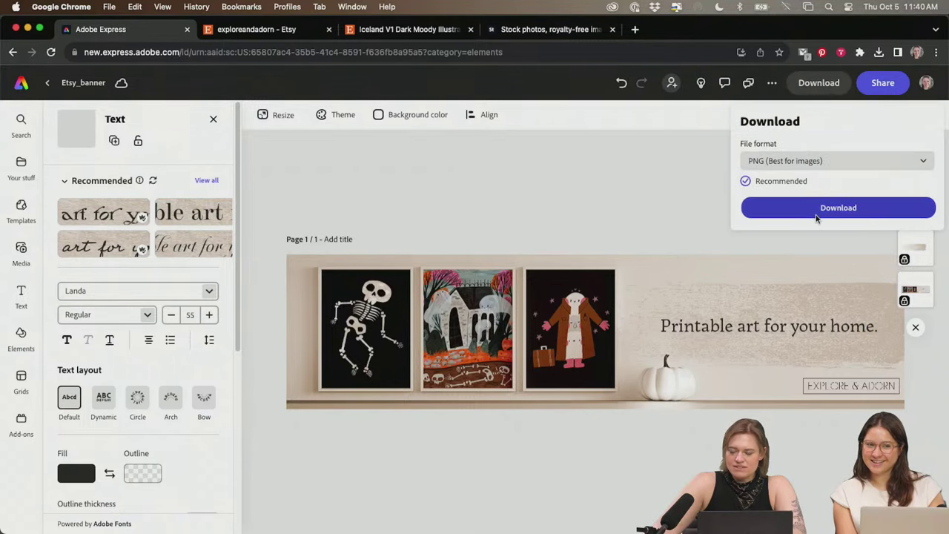
left_click(822, 215)
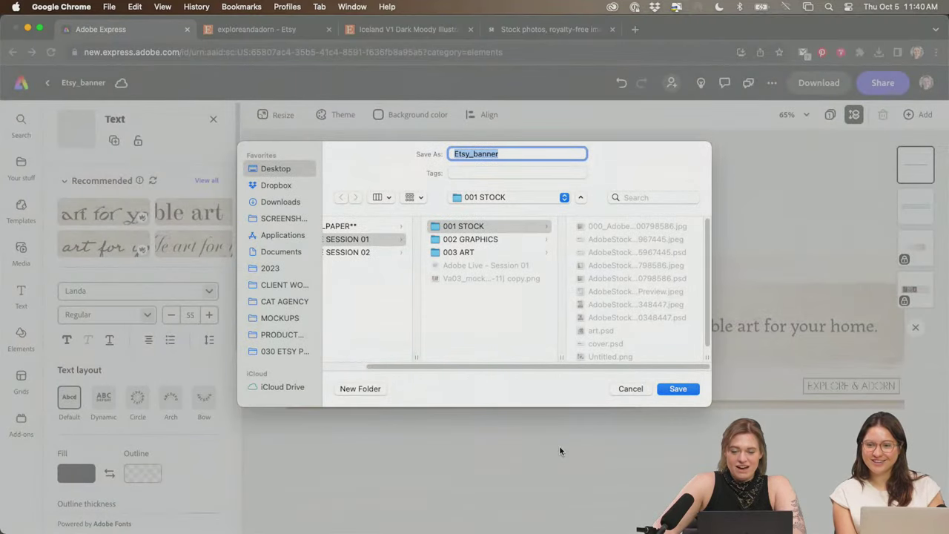
left_click(482, 327)
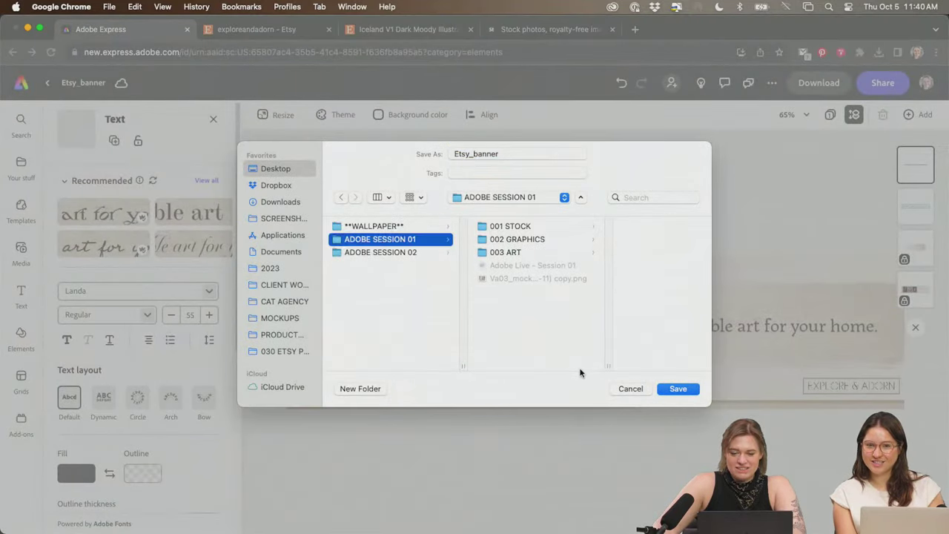
left_click(691, 393)
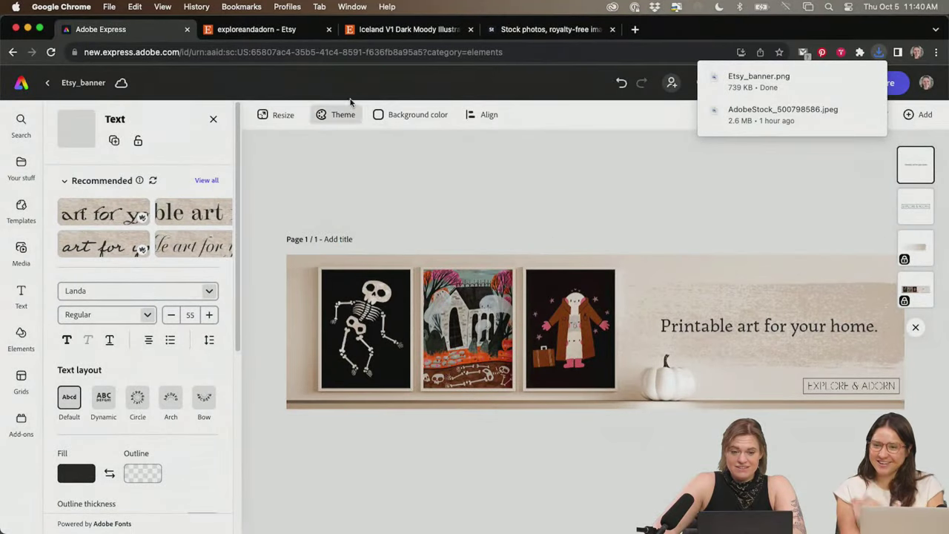
- Switch to the exploreandadorn shop page on Etsy and open the shop for editing
left_click(257, 31)
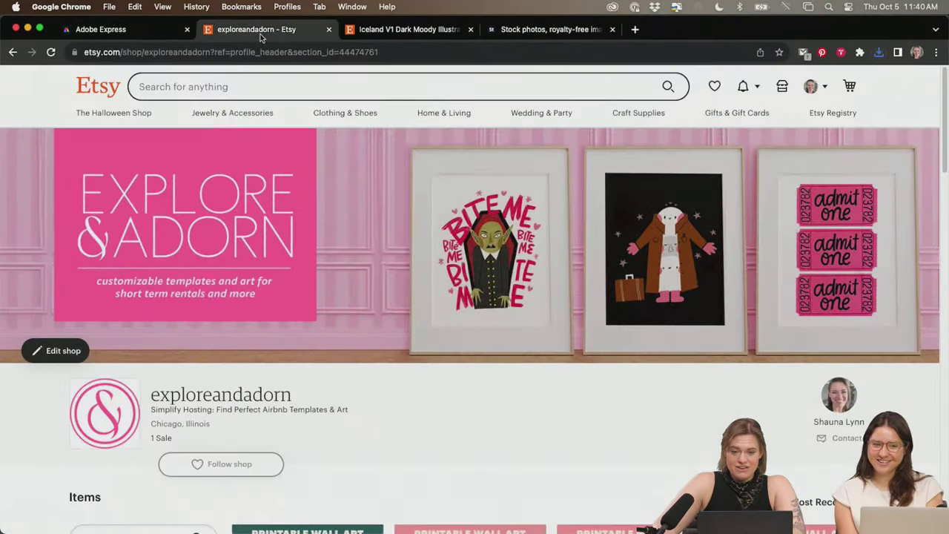
left_click(60, 351)
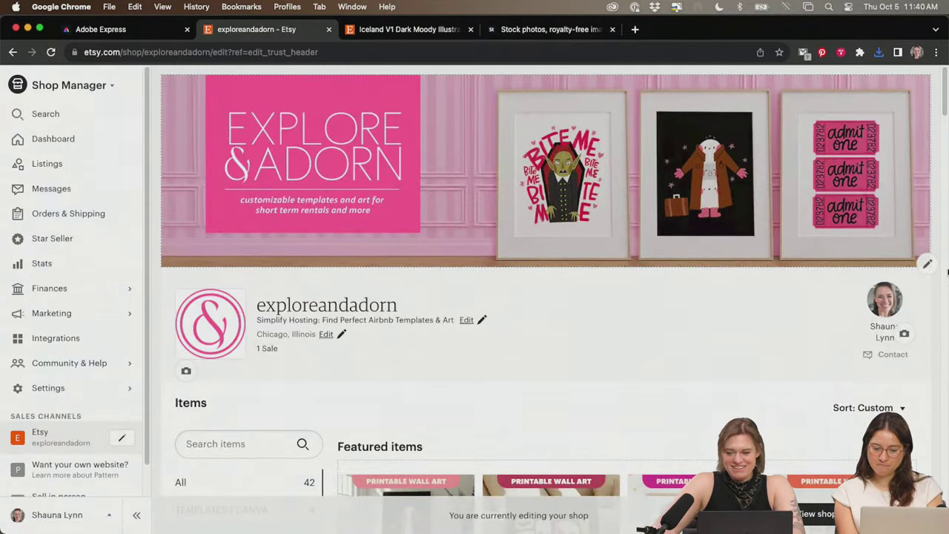
- Replace the shop's existing banner image with Etsy_banner.png from the ADOBE SESSION 01 folder and save the banner
left_click(927, 264)
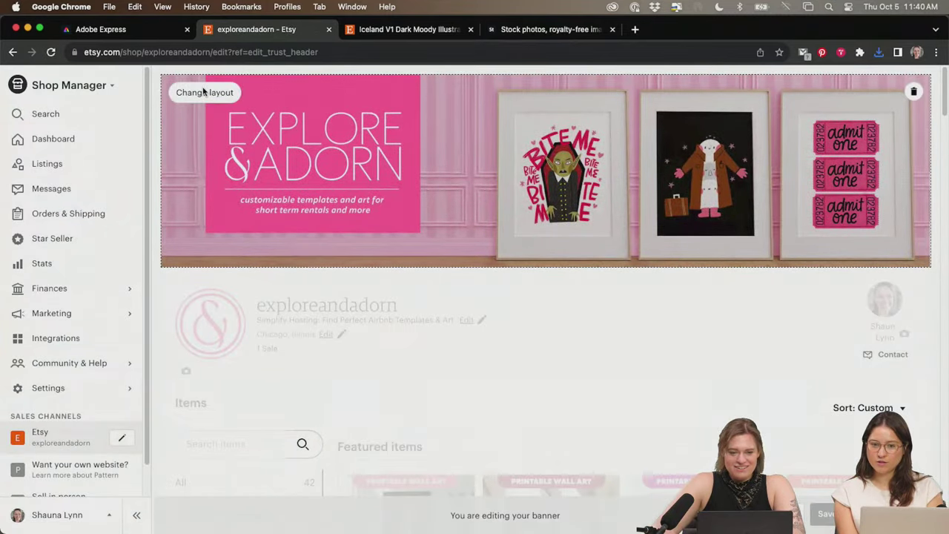
left_click(912, 91)
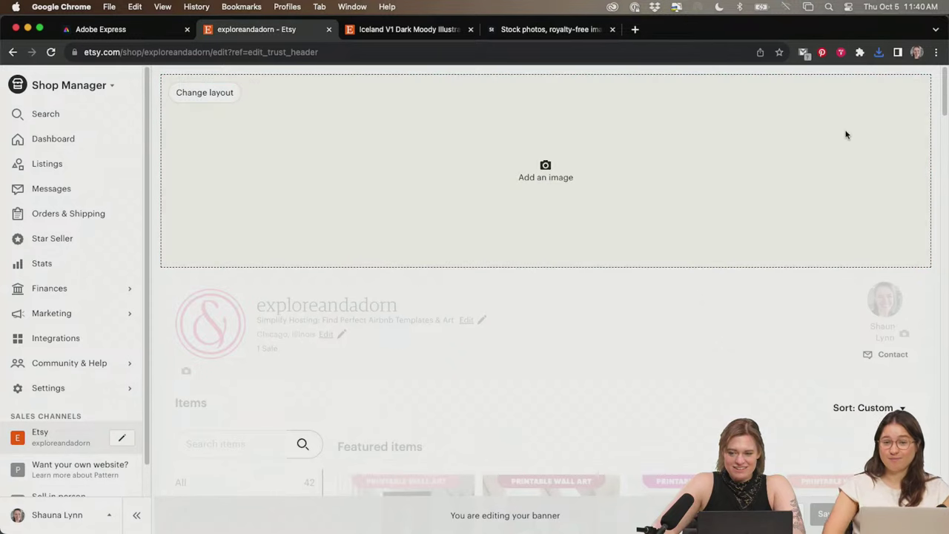
left_click(552, 182)
left_click(489, 243)
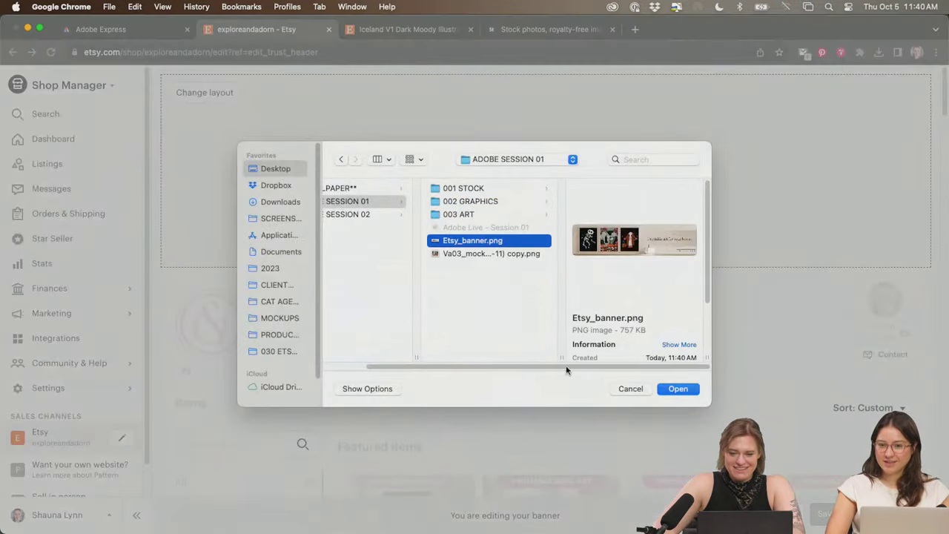
left_click(676, 390)
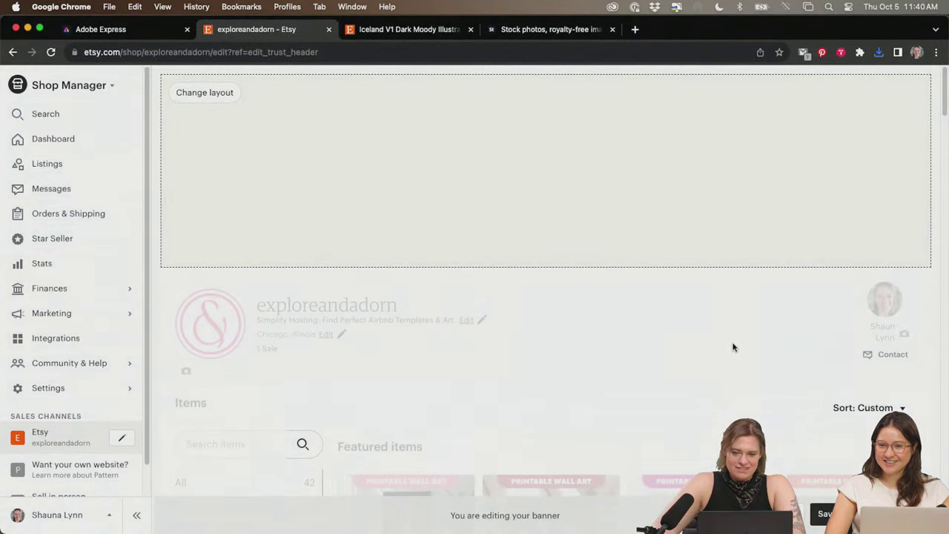
left_click(823, 513)
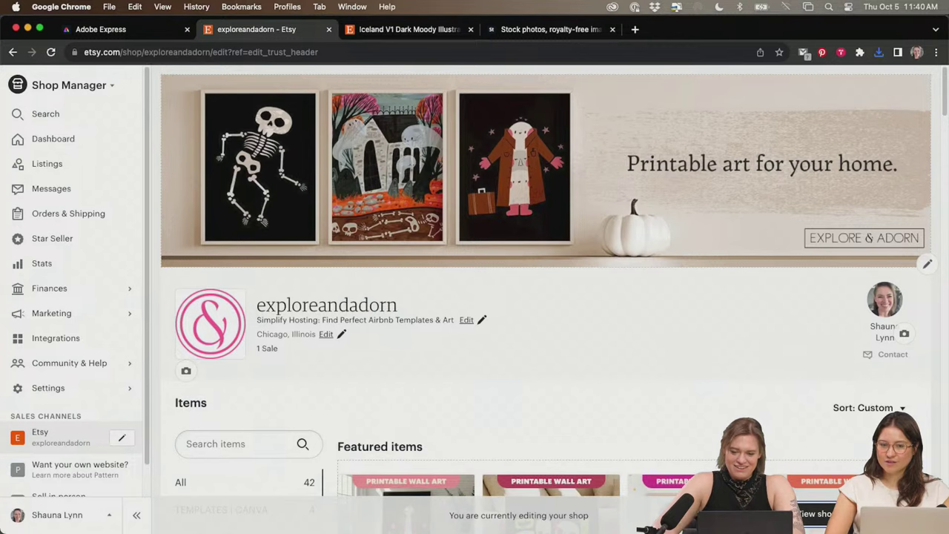
- View the public exploreandadorn shop page and examine the new banner together with the listings below it
left_click(818, 517)
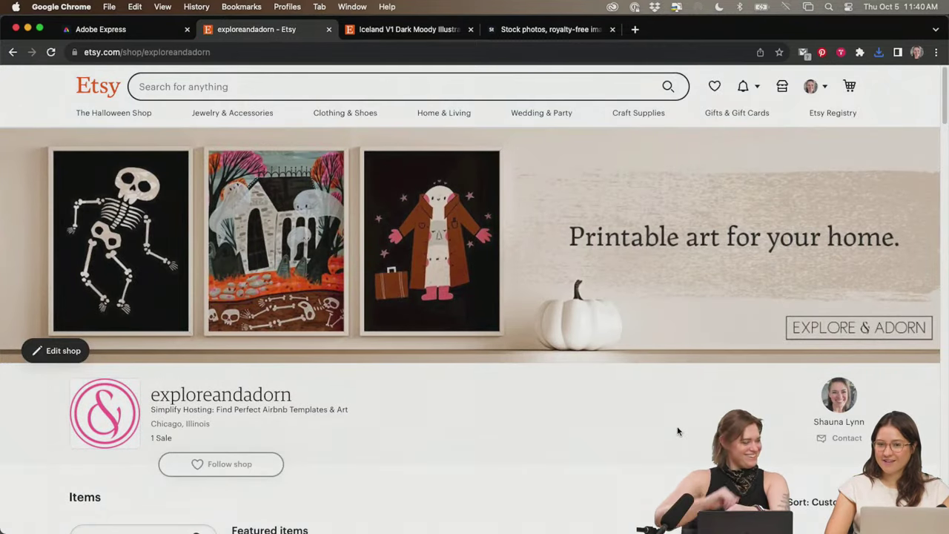
scroll(568, 432, "down", 1)
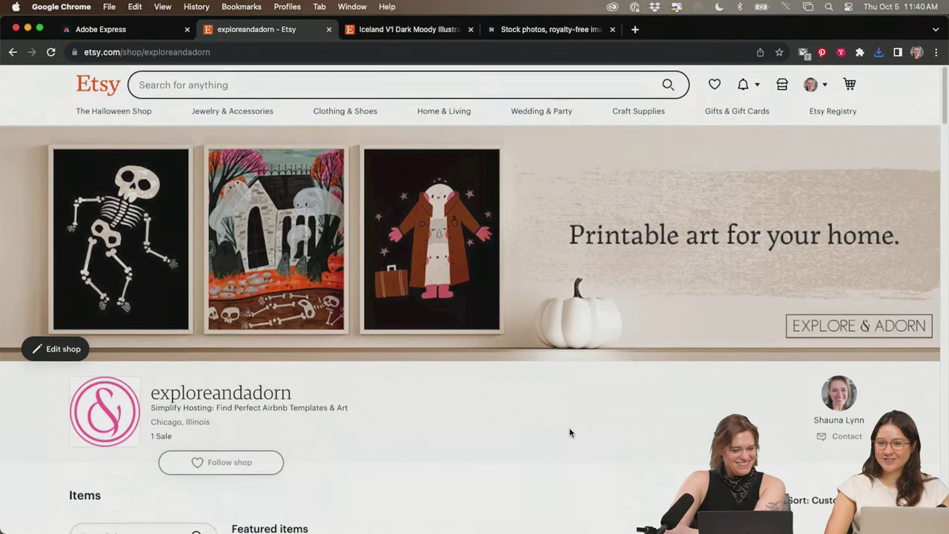
scroll(568, 432, "down", 2)
scroll(568, 433, "up", 2)
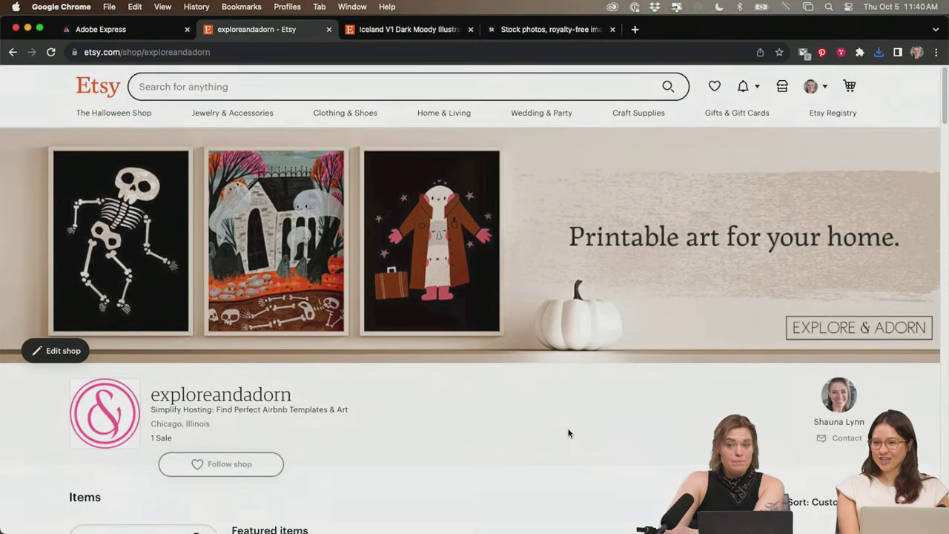
scroll(565, 441, "down", 1)
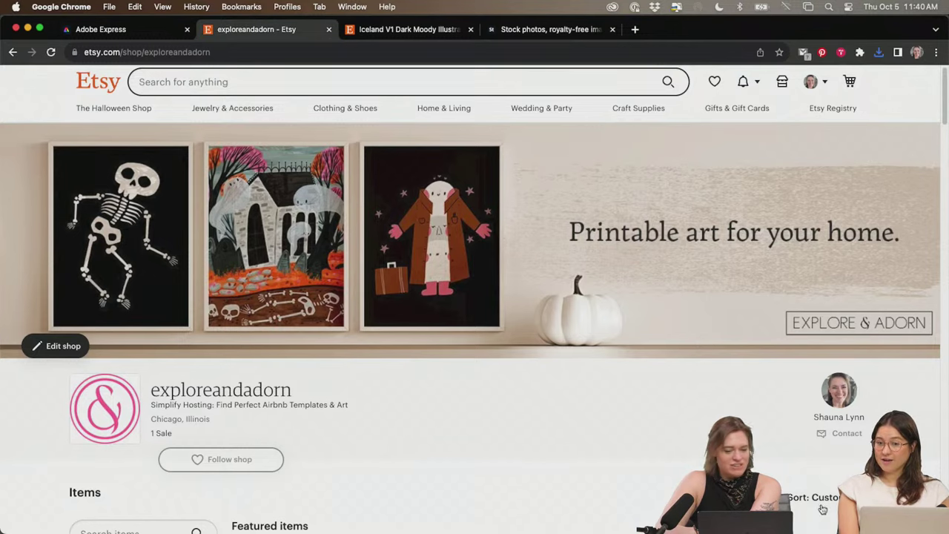
scroll(602, 427, "up", 1)
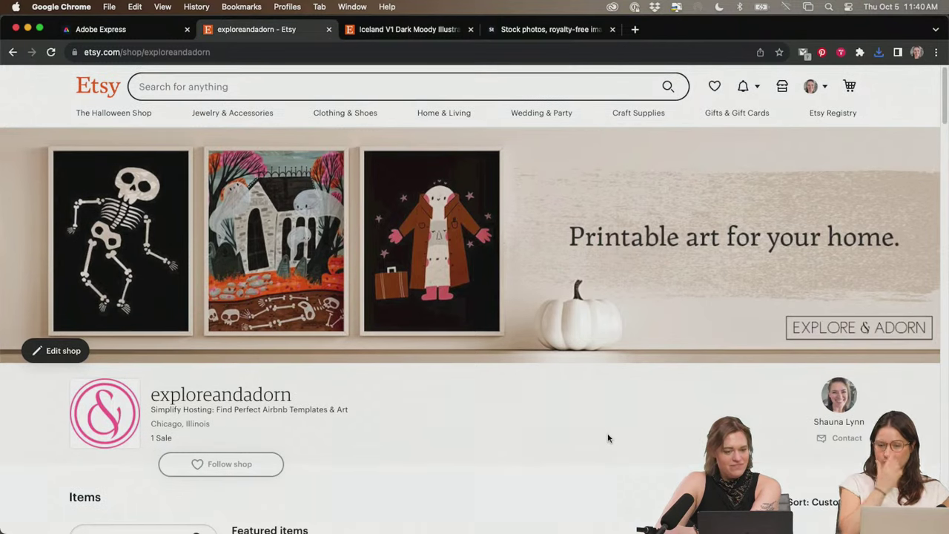
scroll(608, 438, "down", 5)
scroll(608, 438, "down", 5)
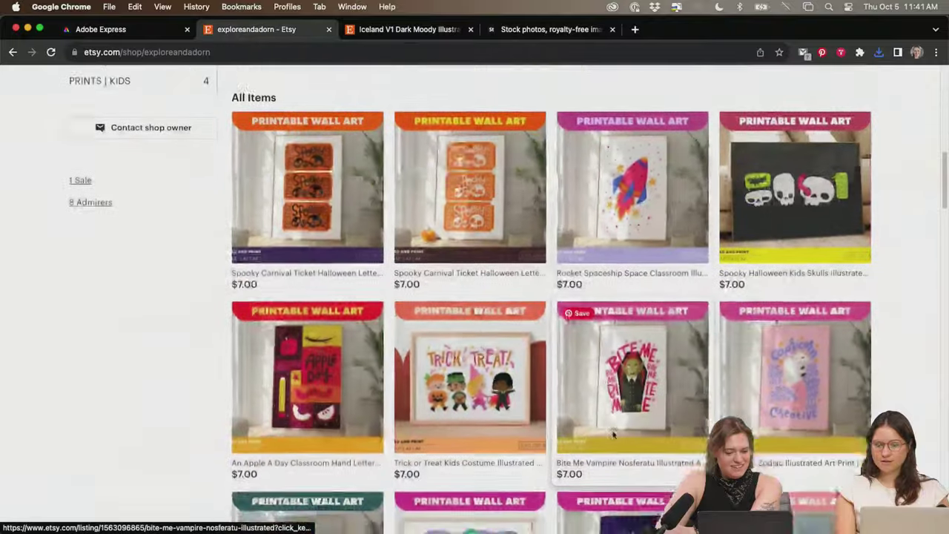
scroll(613, 435, "up", 10)
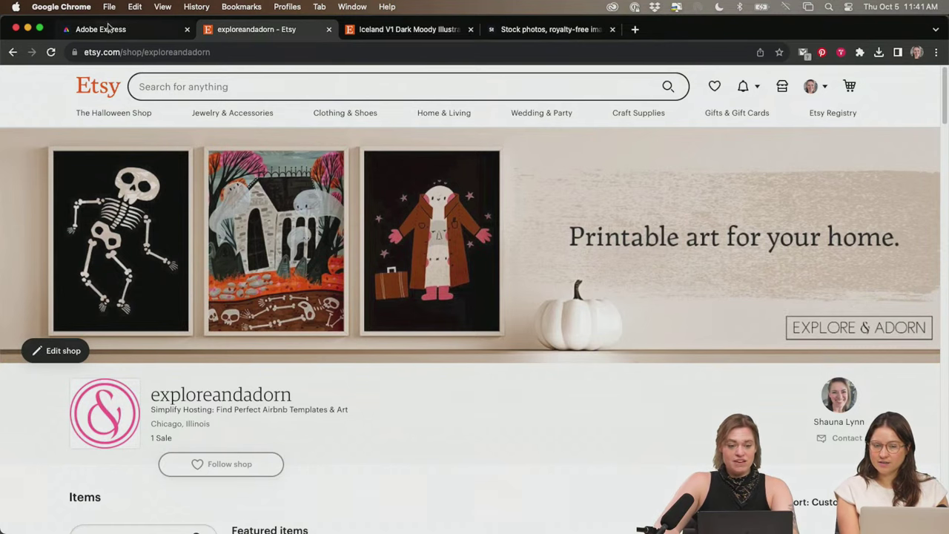
- Switch to Adobe Stock, remove the series filter and search for "sweatshirt"
left_click(547, 29)
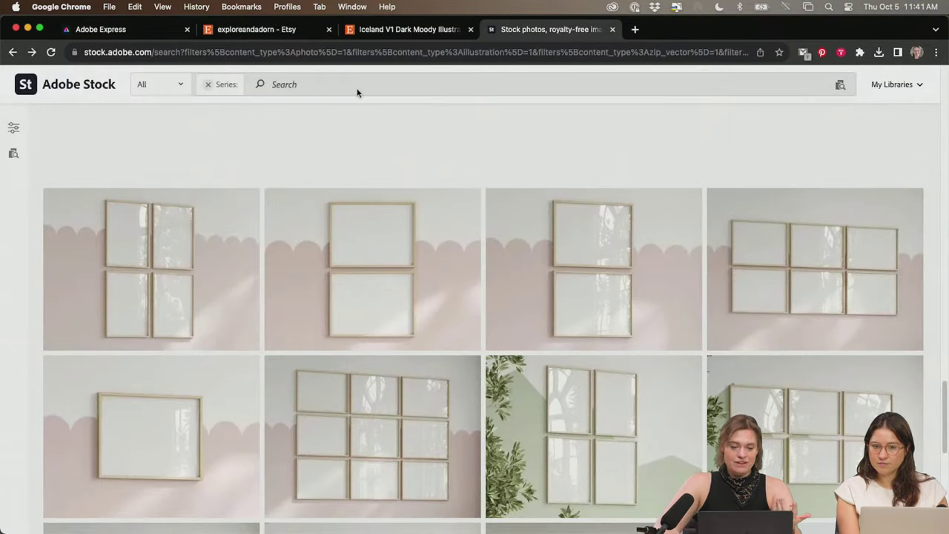
left_click(208, 85)
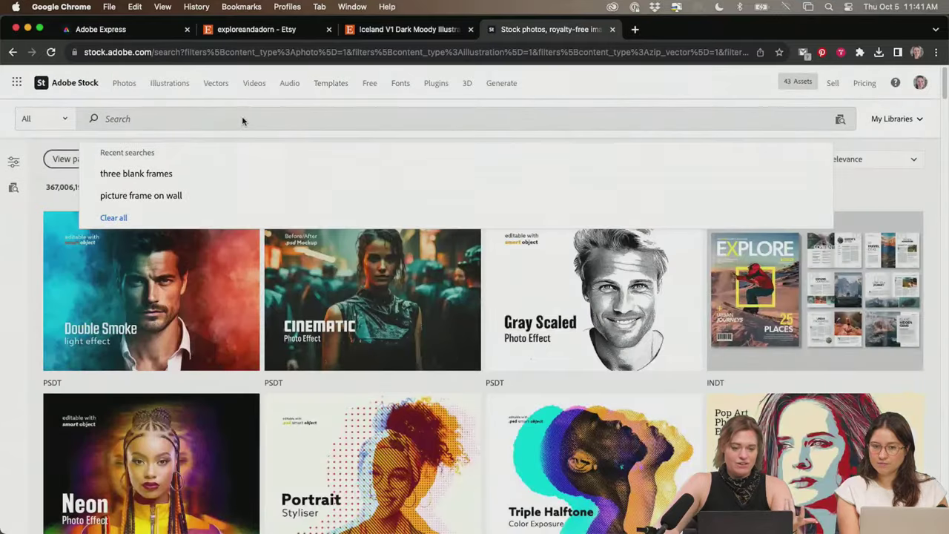
type("swatshir")
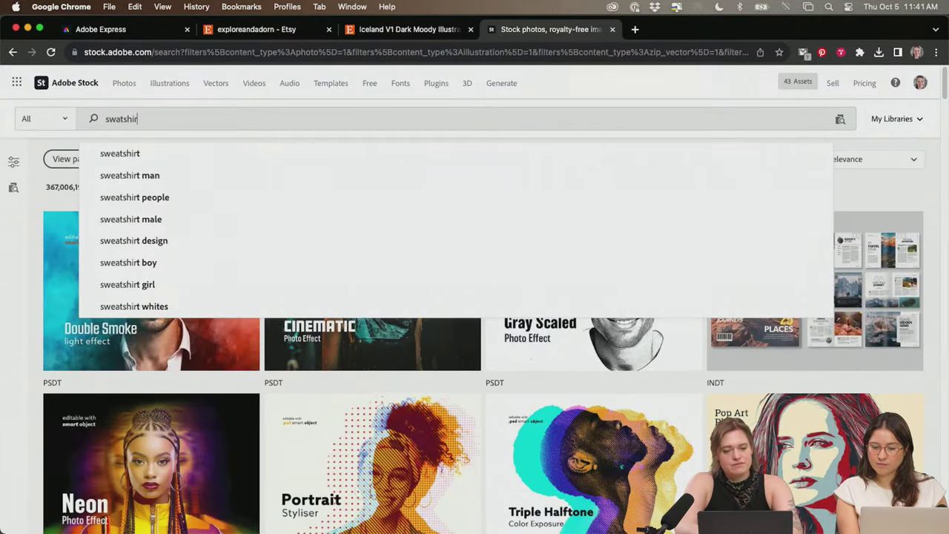
key("super+a")
type("s")
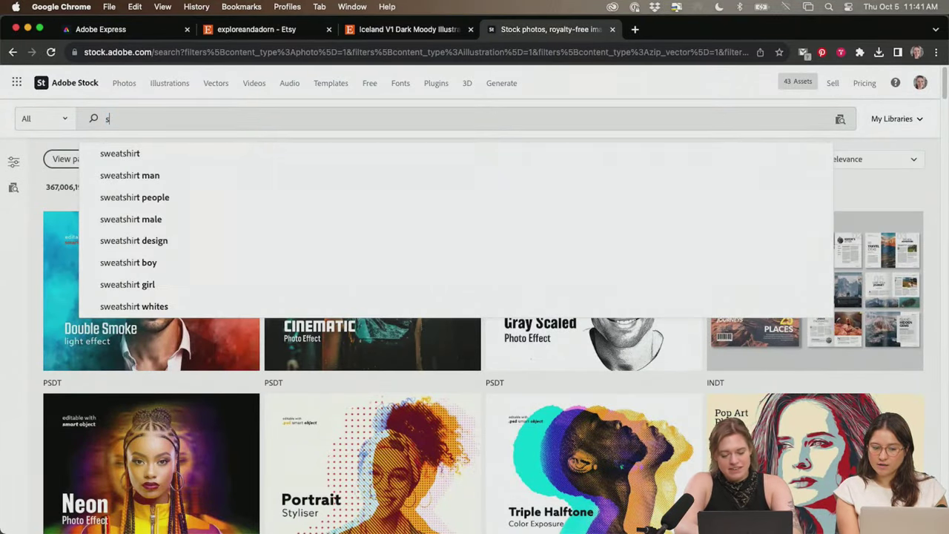
type("weatshirt")
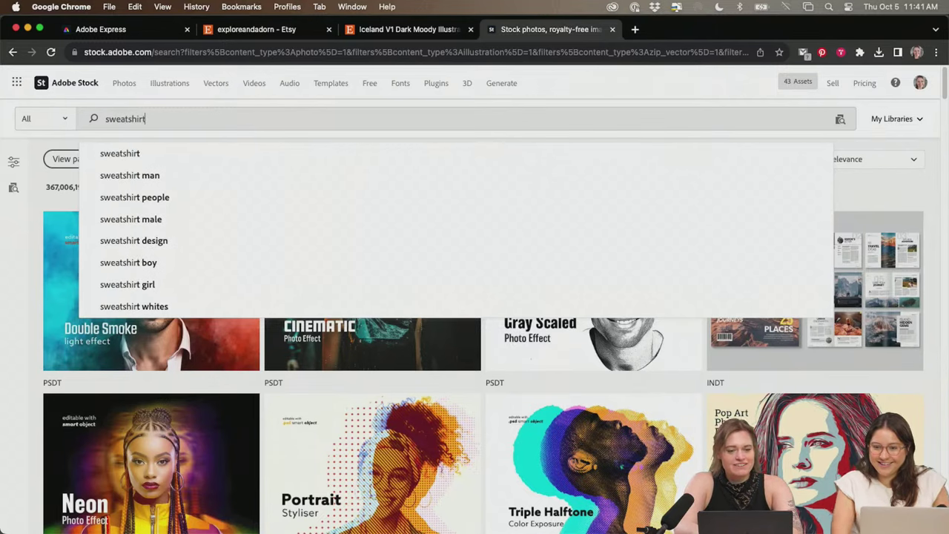
key("Return")
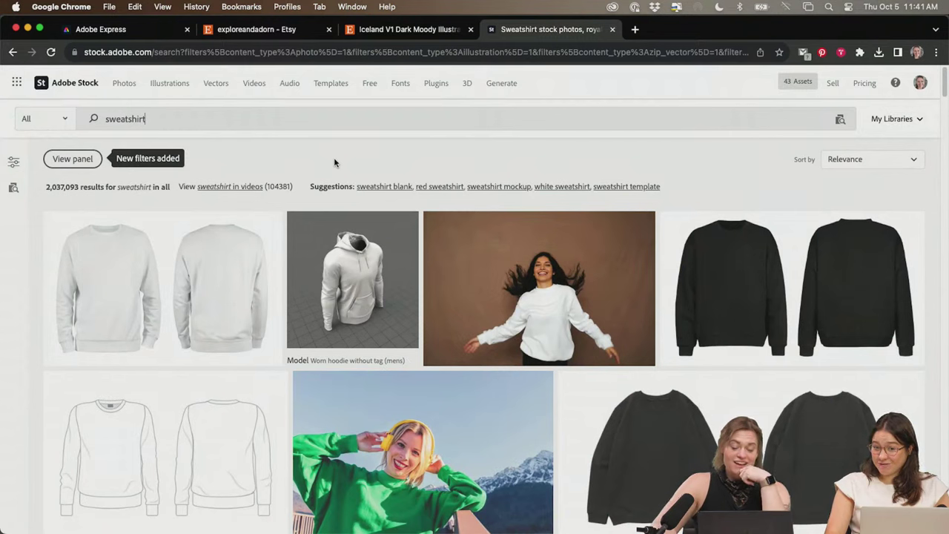
- Browse the sweatshirt results for blank apparel photos and templates usable as product mockups
scroll(420, 165, "down", 3)
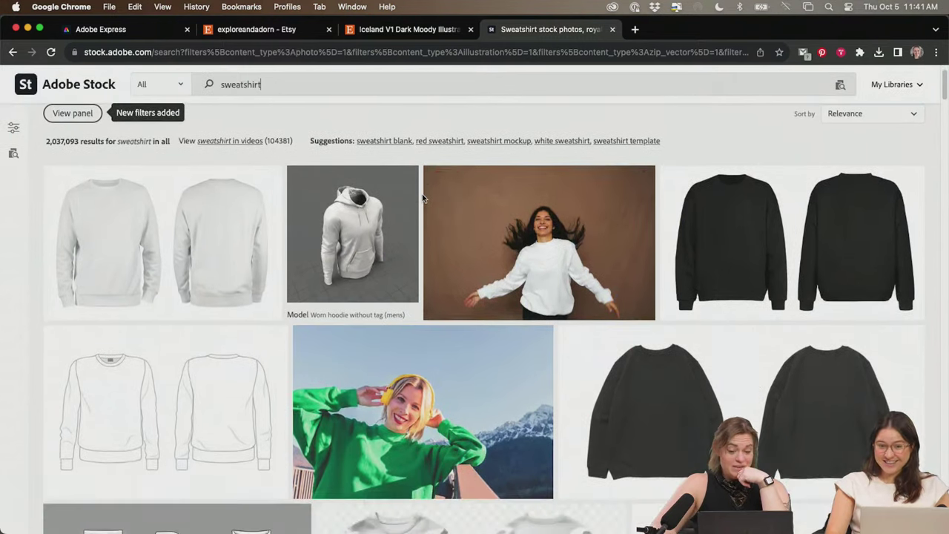
scroll(423, 198, "down", 5)
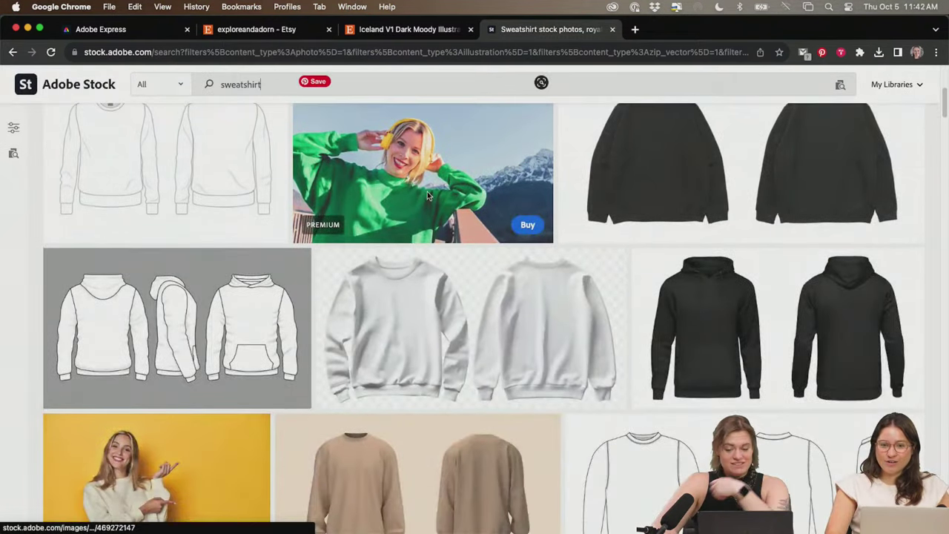
scroll(427, 195, "down", 10)
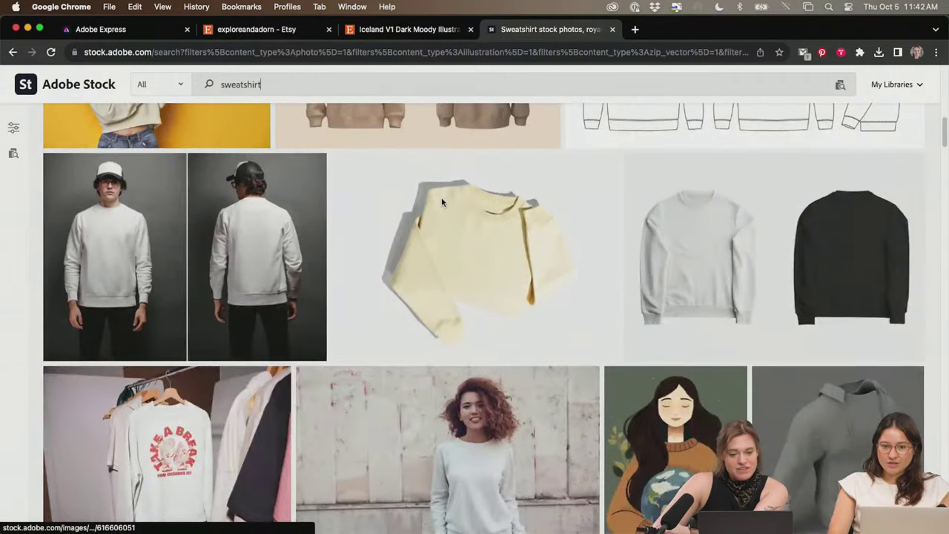
scroll(441, 197, "down", 4)
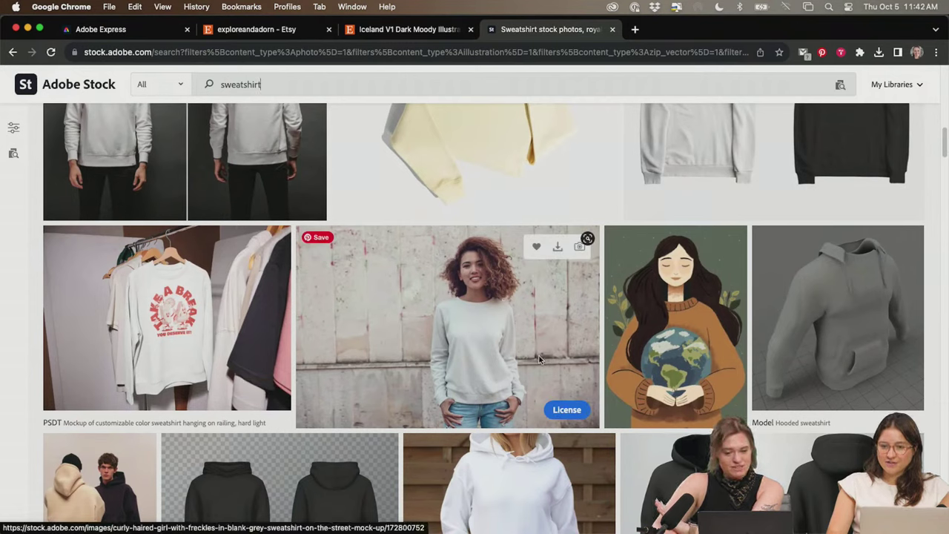
scroll(542, 334, "down", 10)
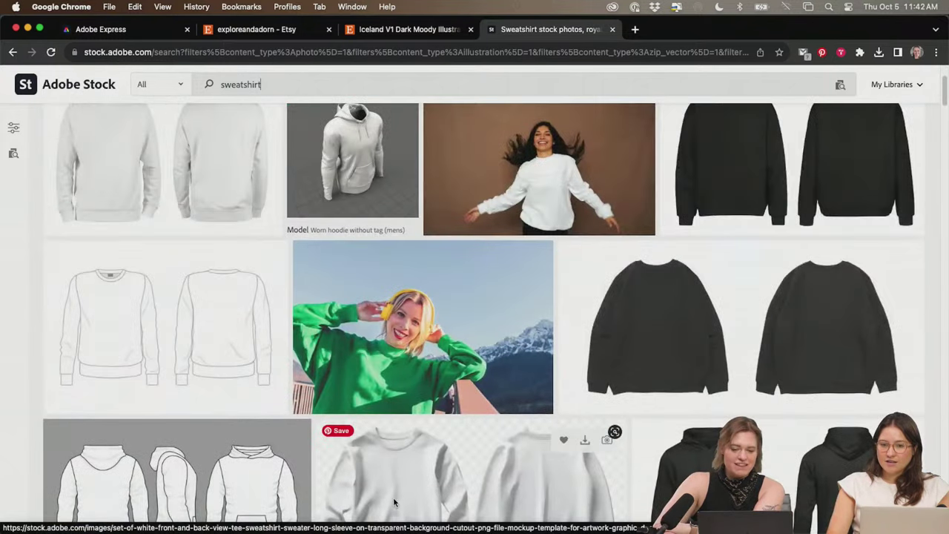
scroll(393, 297, "down", 5)
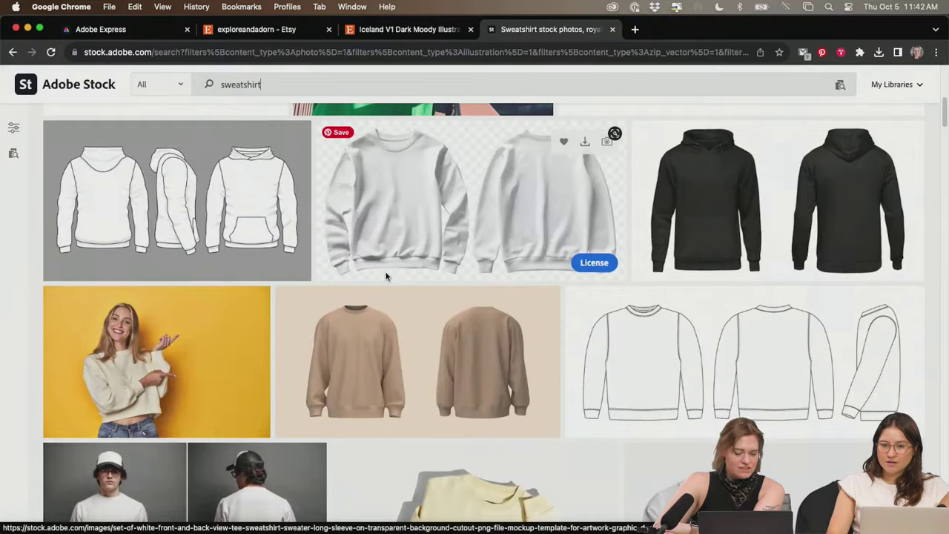
scroll(385, 277, "up", 15)
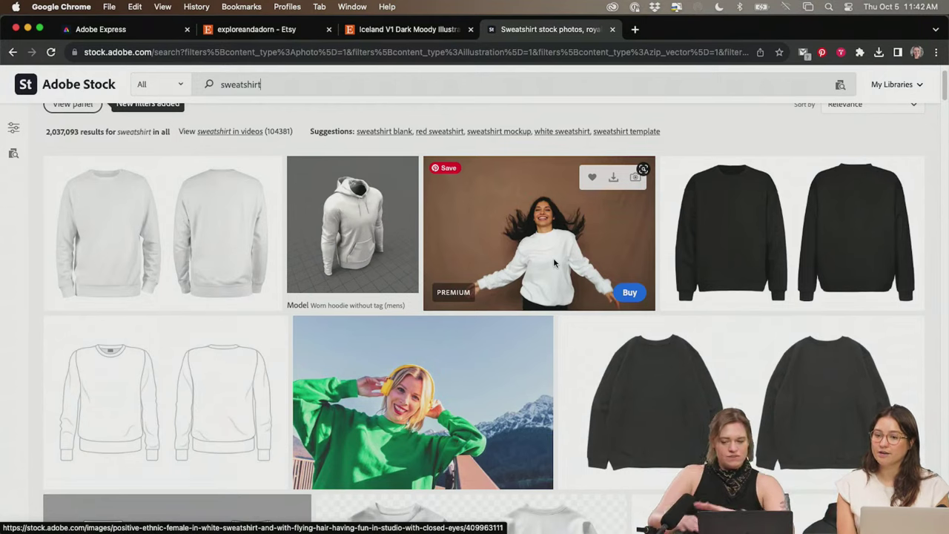
scroll(556, 260, "down", 6)
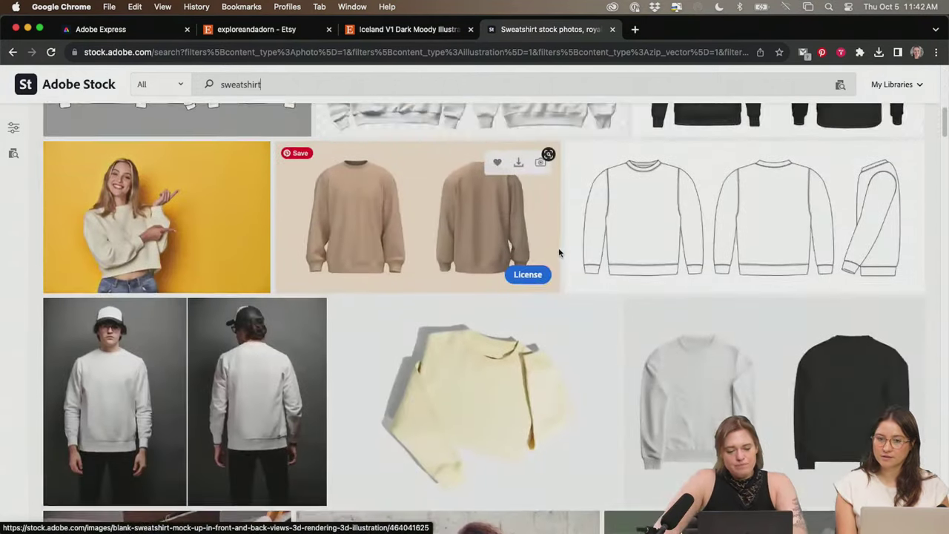
scroll(558, 252, "down", 5)
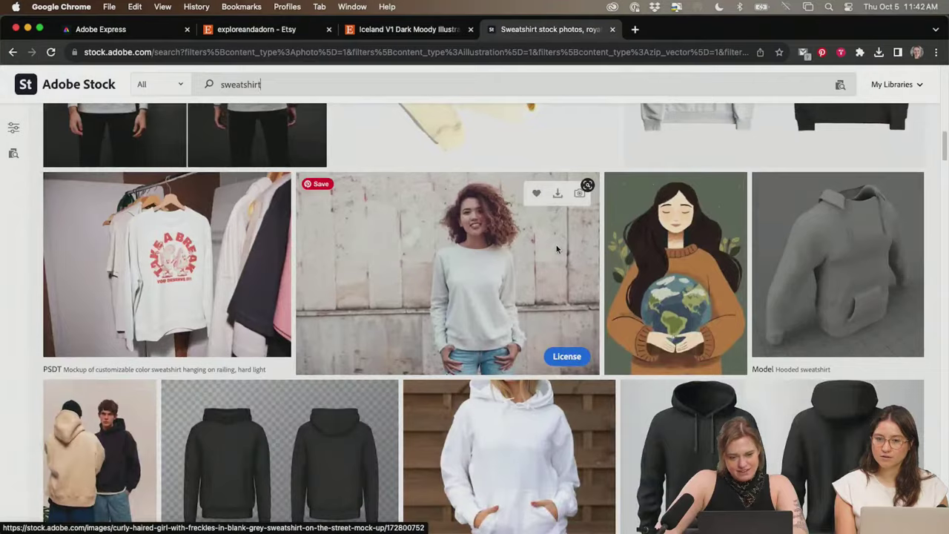
scroll(556, 249, "down", 5)
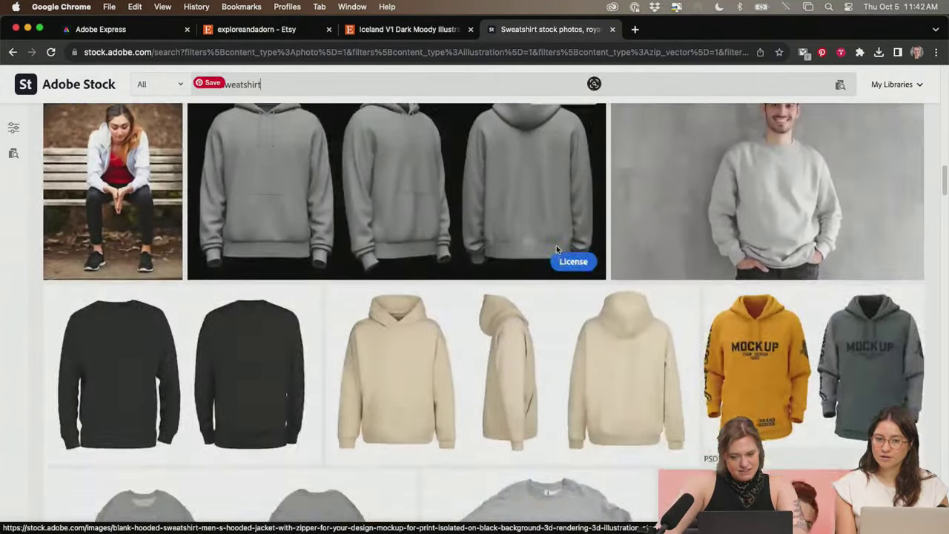
scroll(556, 249, "down", 8)
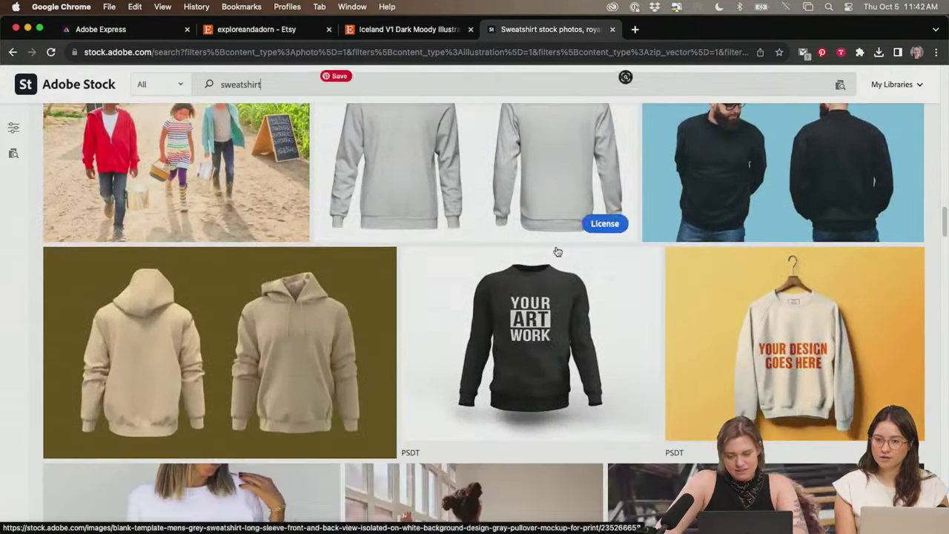
scroll(557, 252, "down", 5)
scroll(557, 252, "up", 5)
scroll(558, 253, "down", 2)
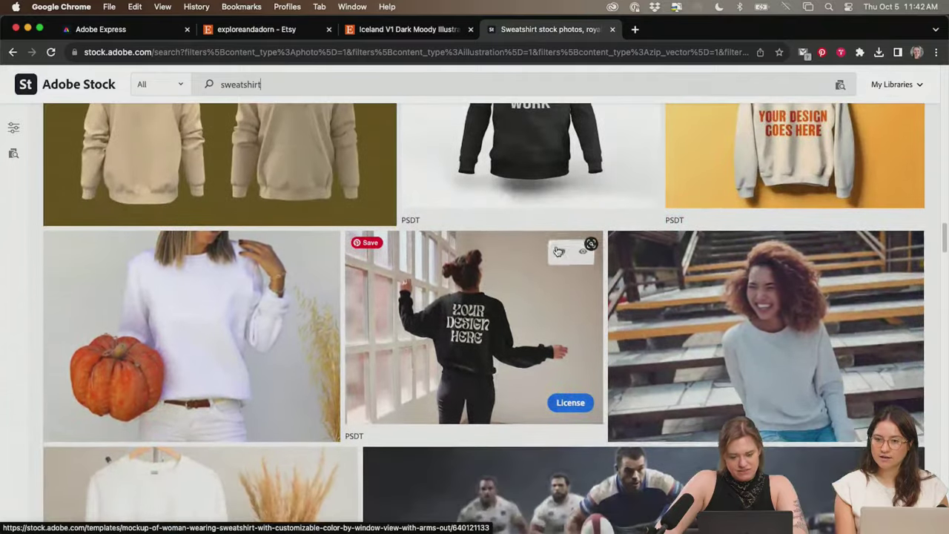
- Open the photo of the white sweatshirt with an orange pumpkin and browse all images in its series
left_click(159, 338)
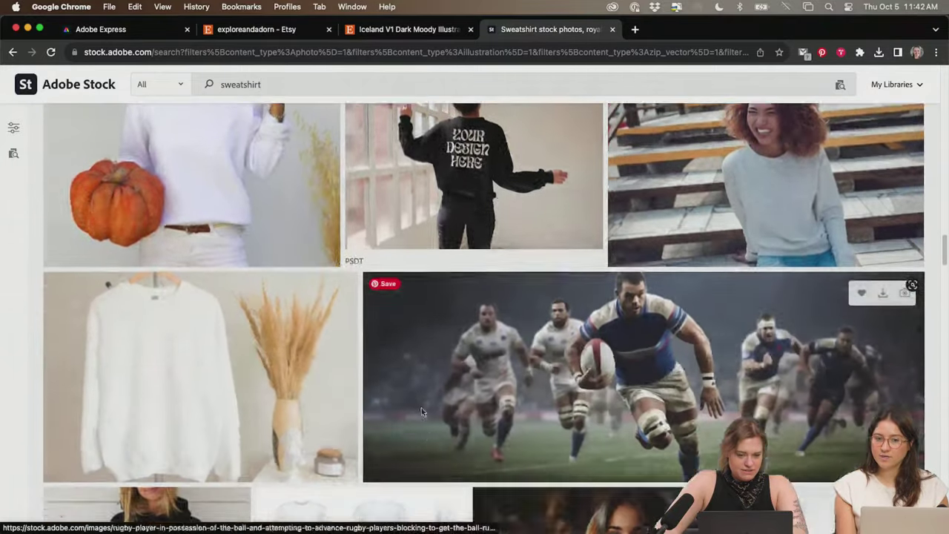
scroll(625, 342, "down", 5)
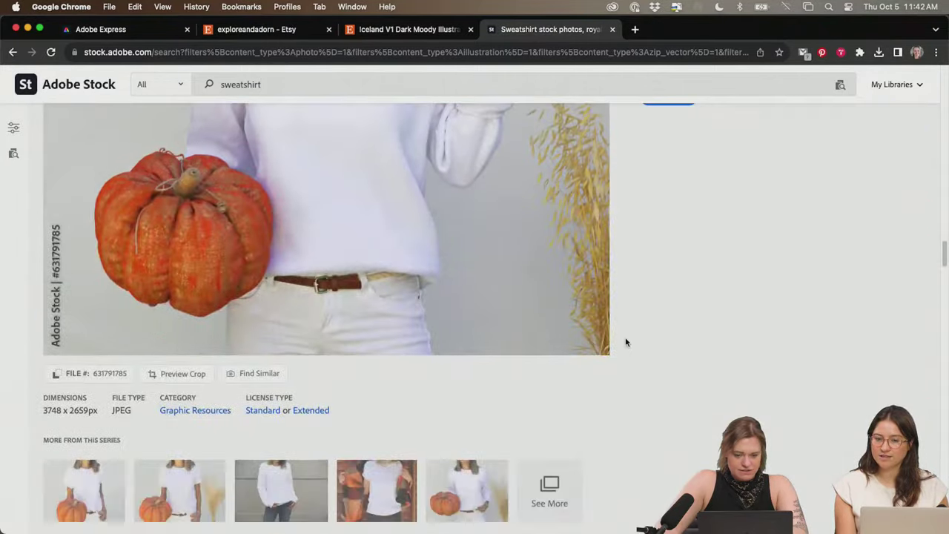
left_click(548, 490)
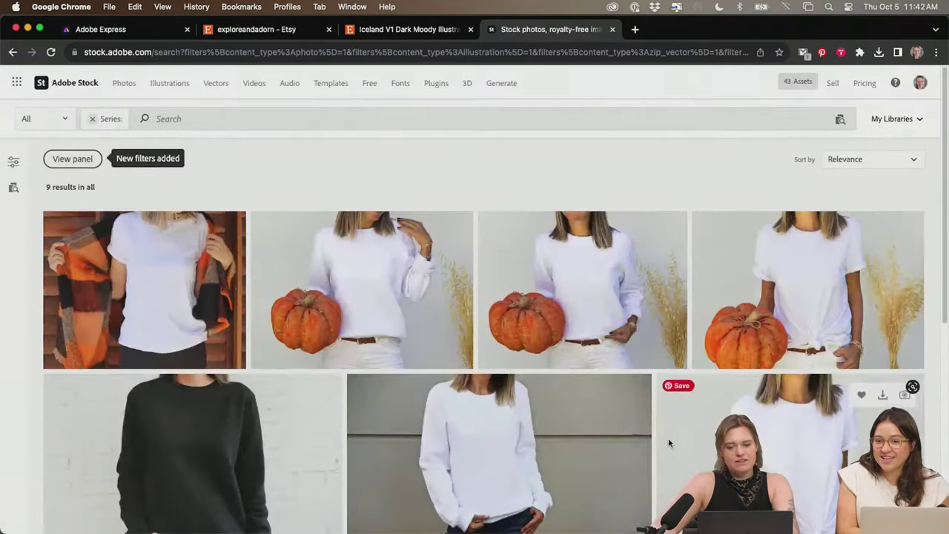
scroll(681, 421, "down", 2)
scroll(709, 380, "up", 1)
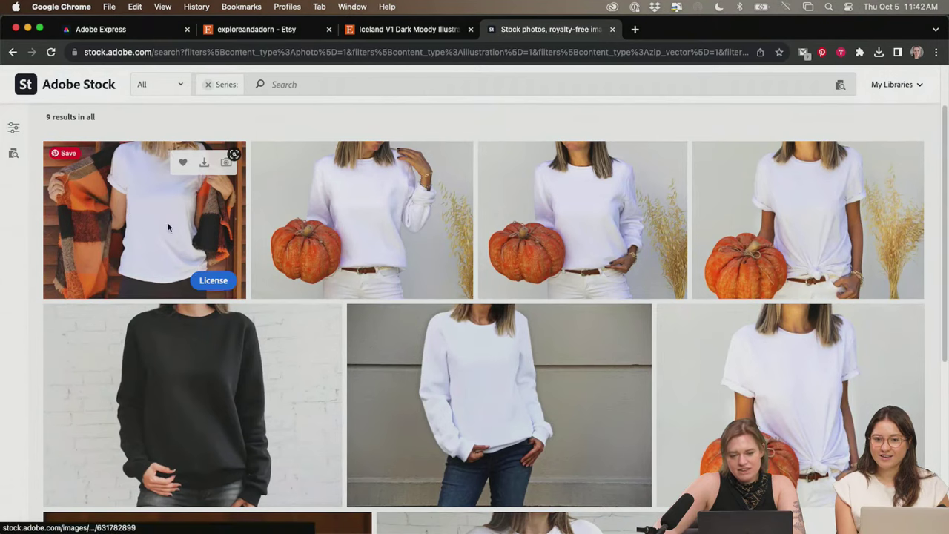
scroll(634, 240, "down", 5)
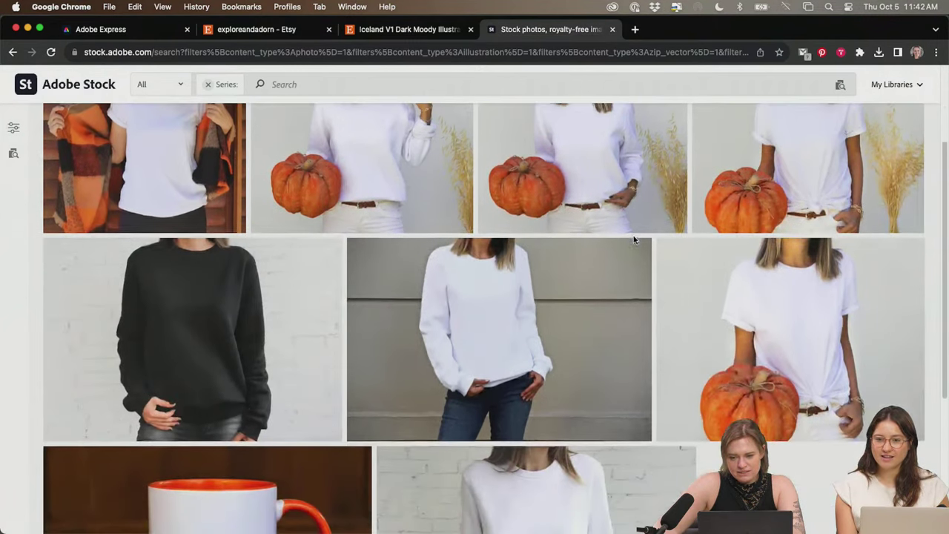
- Open the series photo of the white t-shirt with the orange and black shawl and review its details and license options
scroll(628, 312, "up", 6)
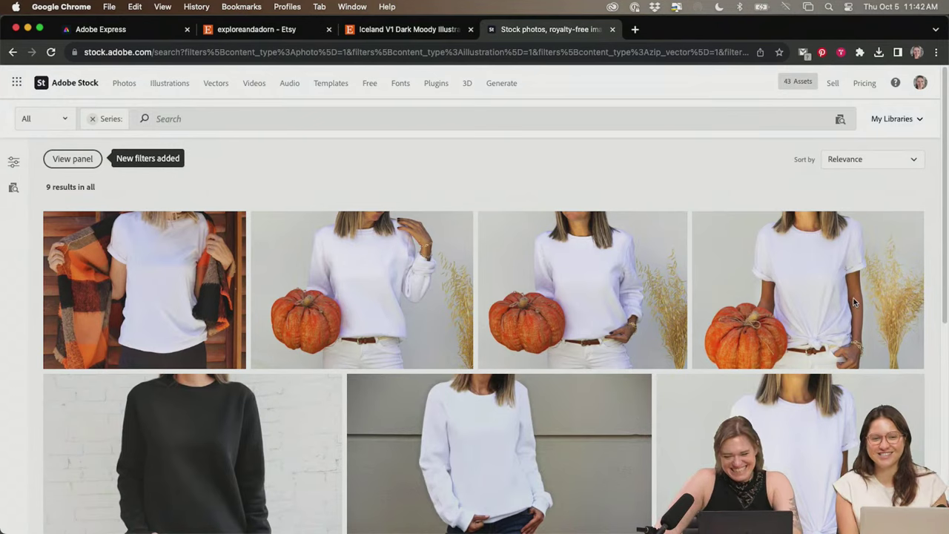
scroll(642, 298, "down", 2)
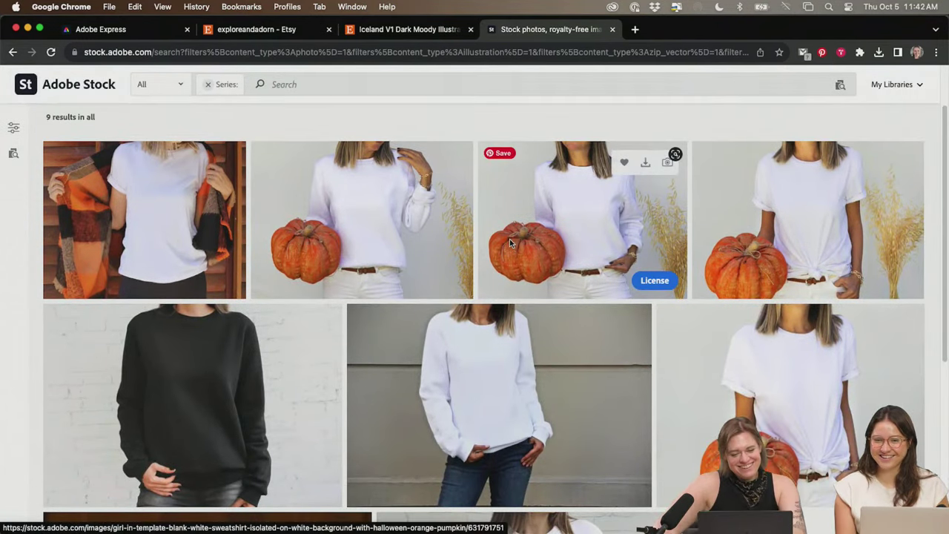
left_click(171, 243)
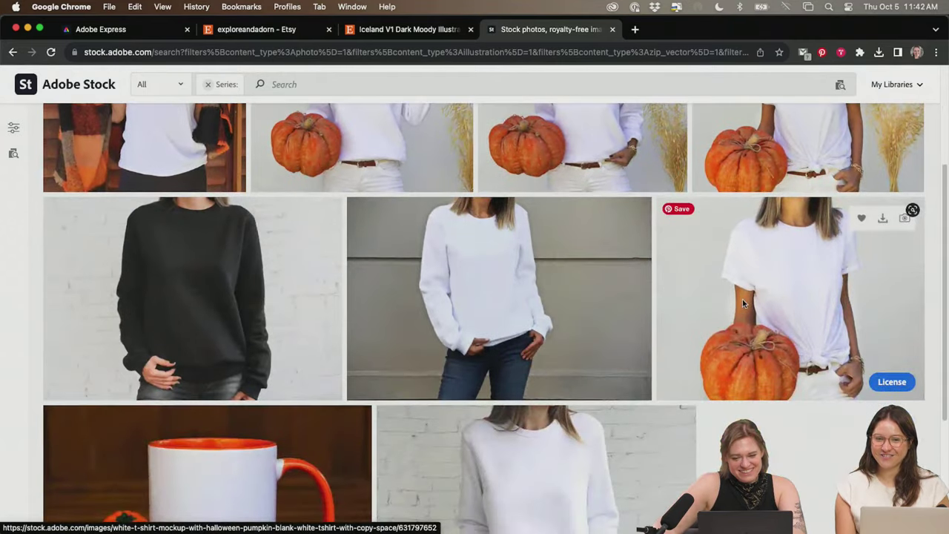
scroll(530, 387, "down", 5)
scroll(744, 360, "down", 3)
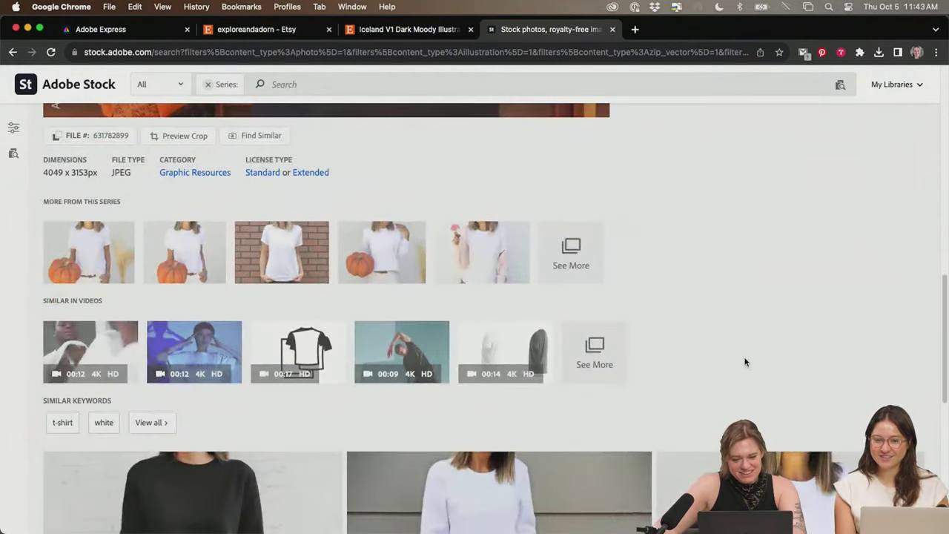
scroll(748, 369, "up", 2)
scroll(710, 418, "up", 5)
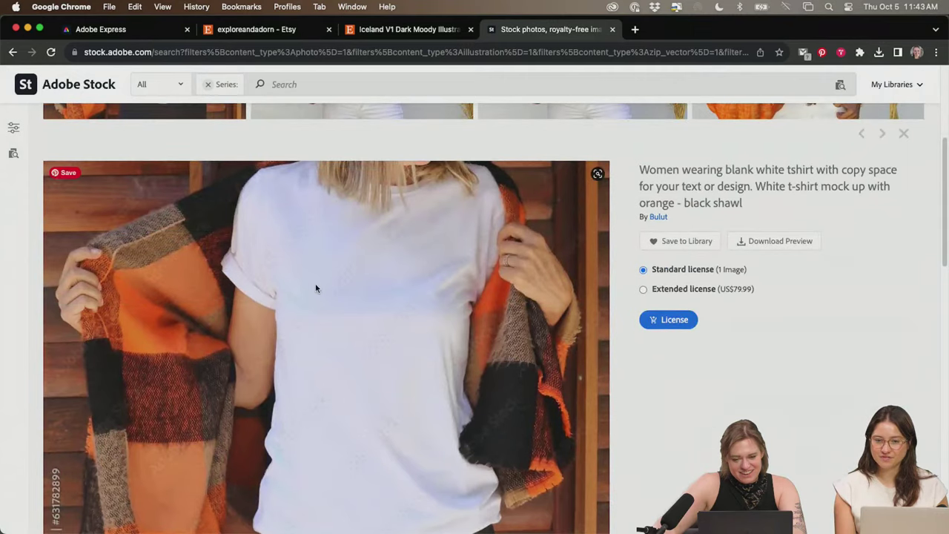
scroll(326, 237, "down", 1)
scroll(453, 191, "down", 1)
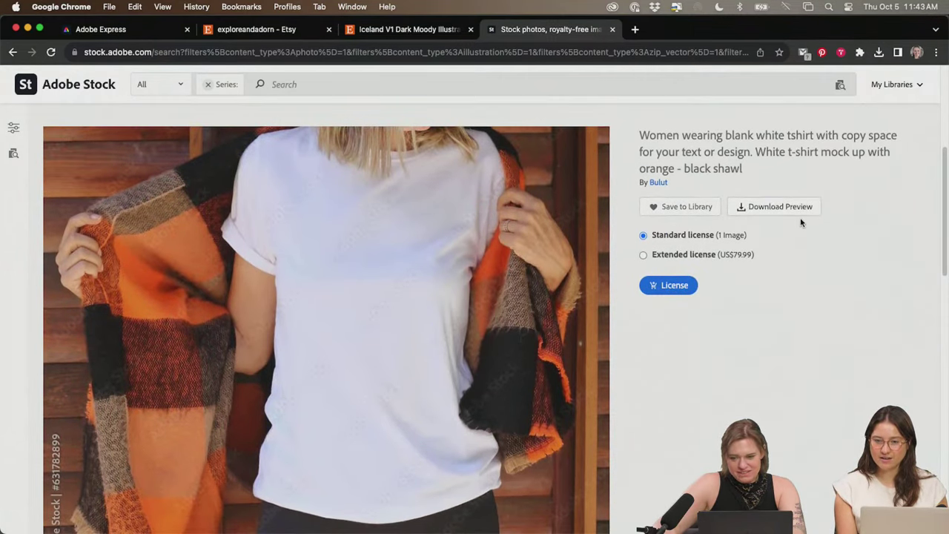
- License the shawl t-shirt photo with the standard license and save it in a new SHIRT folder inside 001 STOCK
left_click(673, 288)
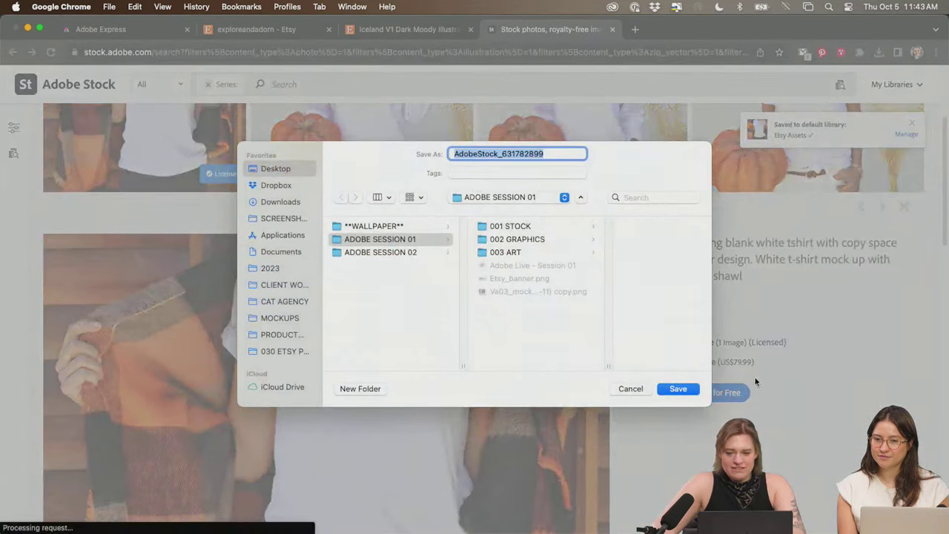
left_click(518, 227)
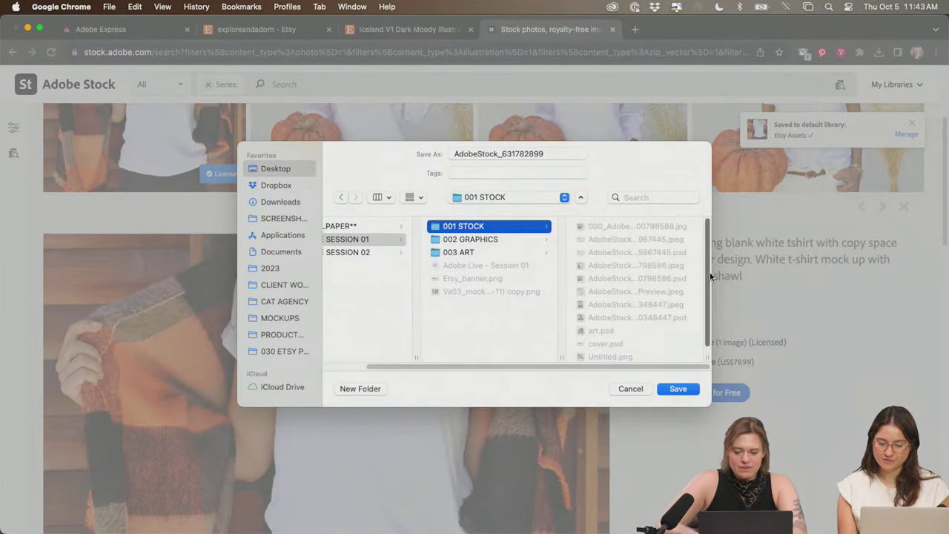
key("super+shift+n")
type("SHIRT")
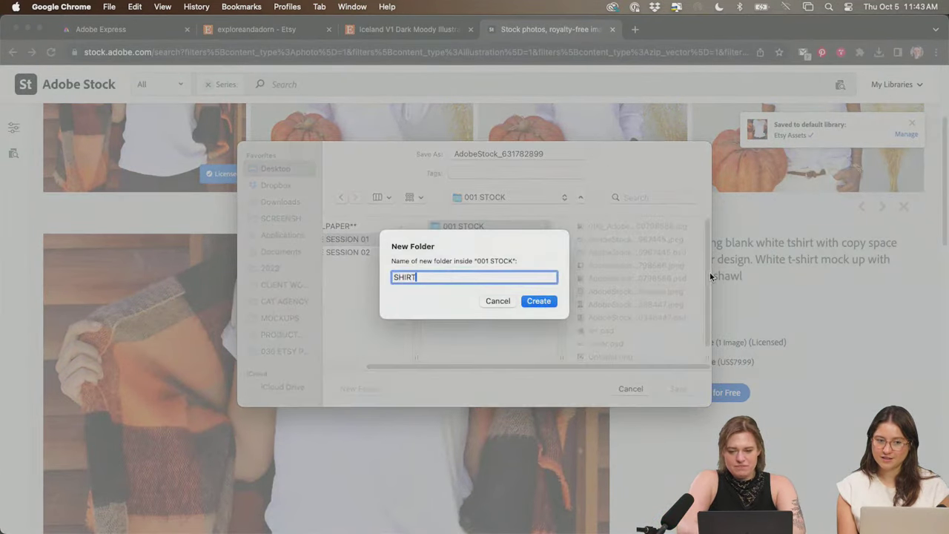
key("Return")
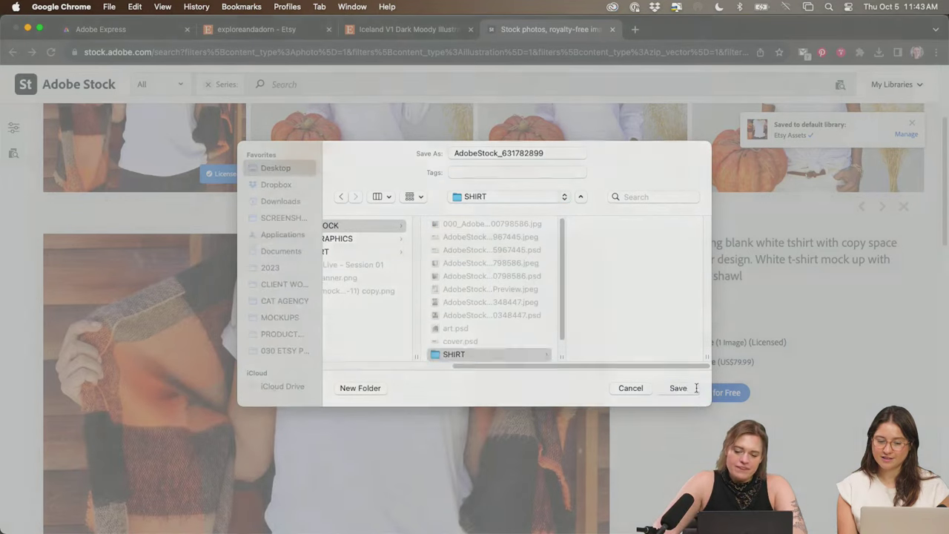
left_click(695, 388)
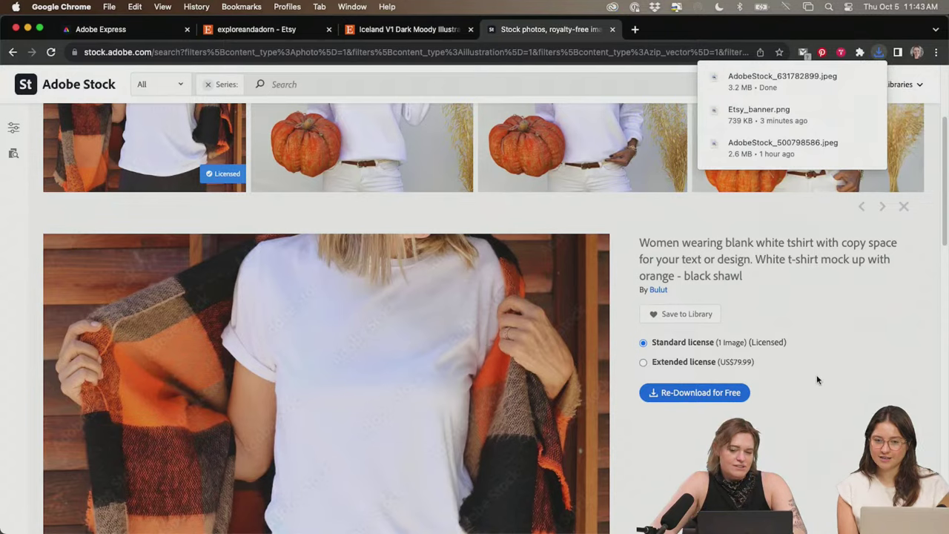
key("super+Tab")
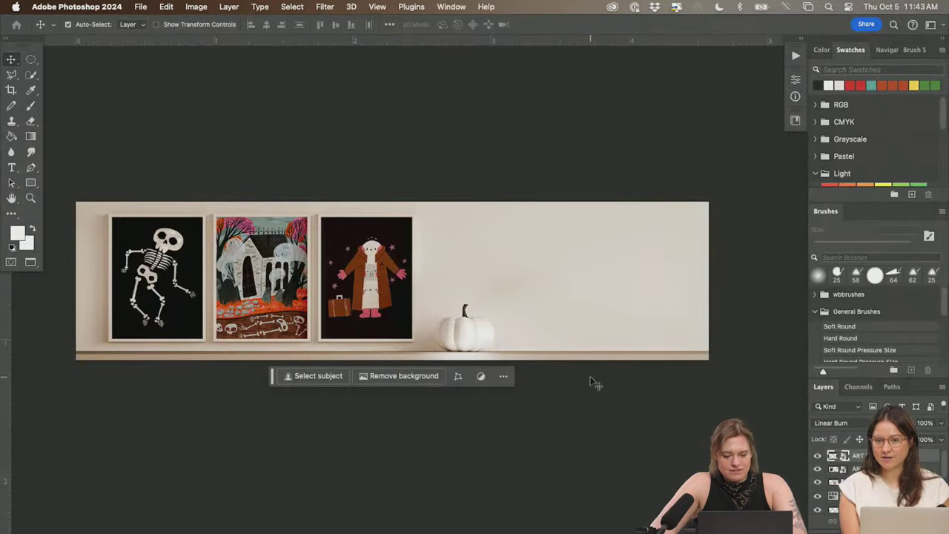
key("ctrl+Tab")
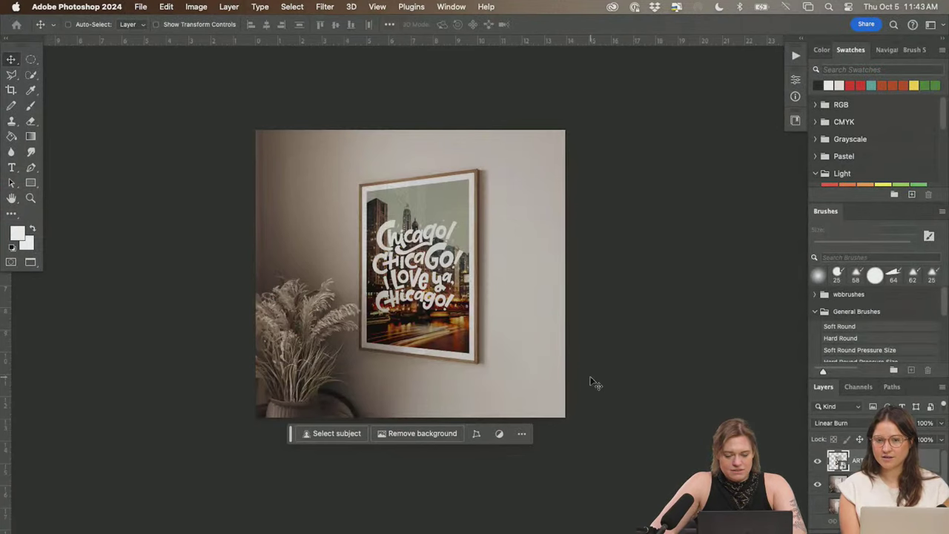
key("ctrl+Tab")
key("super+Tab")
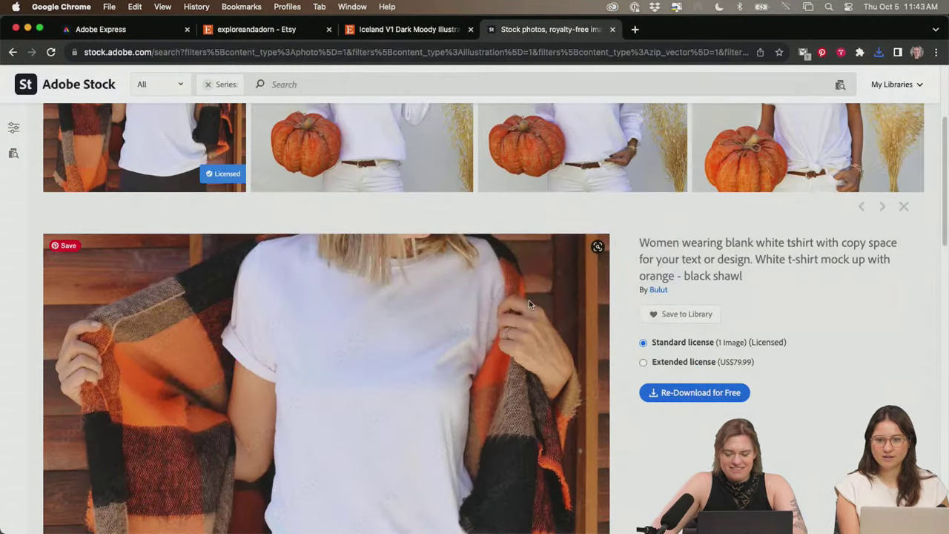
- Switch to Finder and open the SHIRT folder in a new window, going through ADOBE SESSION 01 and 001 STOCK on the Desktop
key("super+Tab")
key("super+Tab")
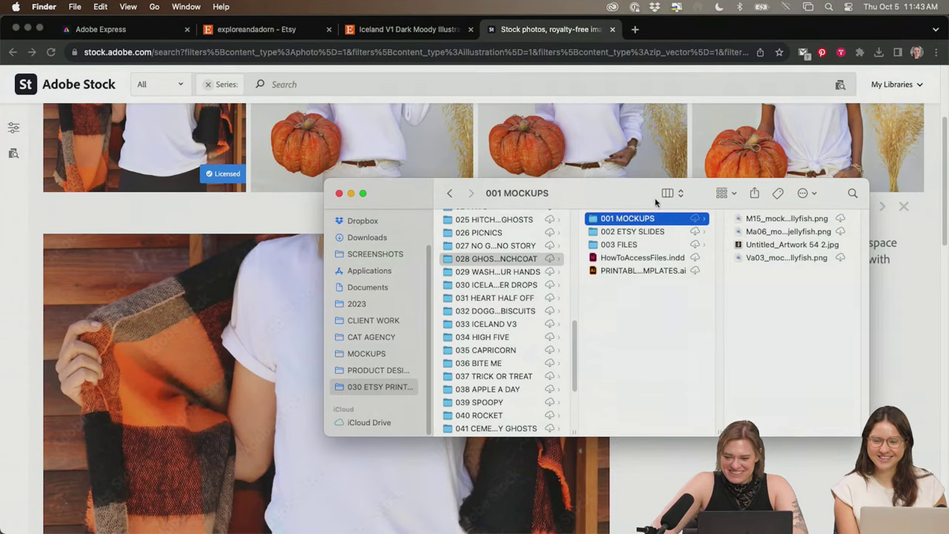
key("super+n")
left_click_drag(594, 211, 389, 118)
scroll(185, 300, "down", 3)
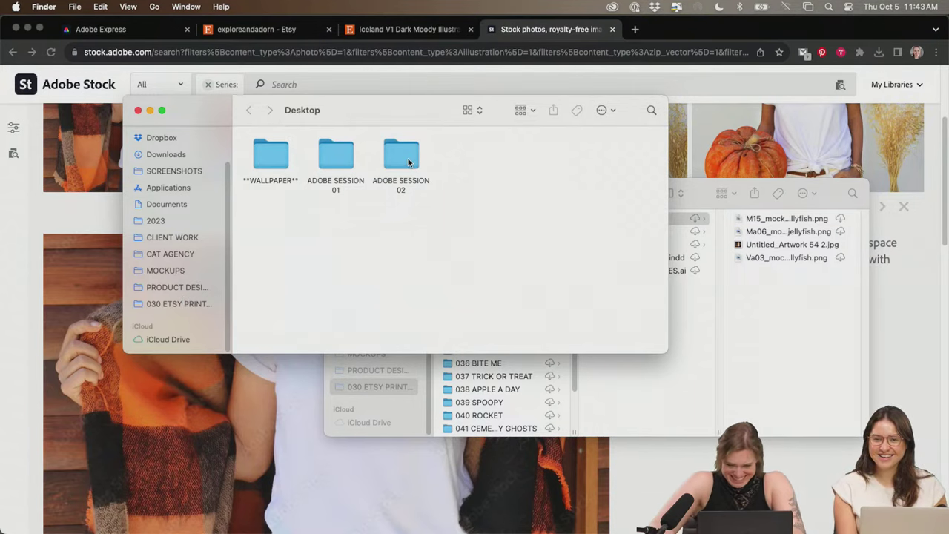
double_click(336, 156)
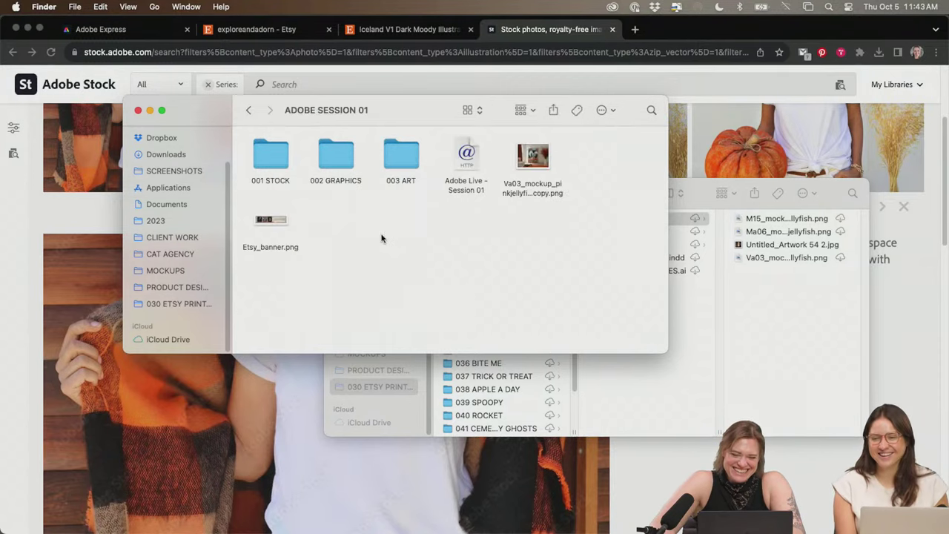
double_click(273, 157)
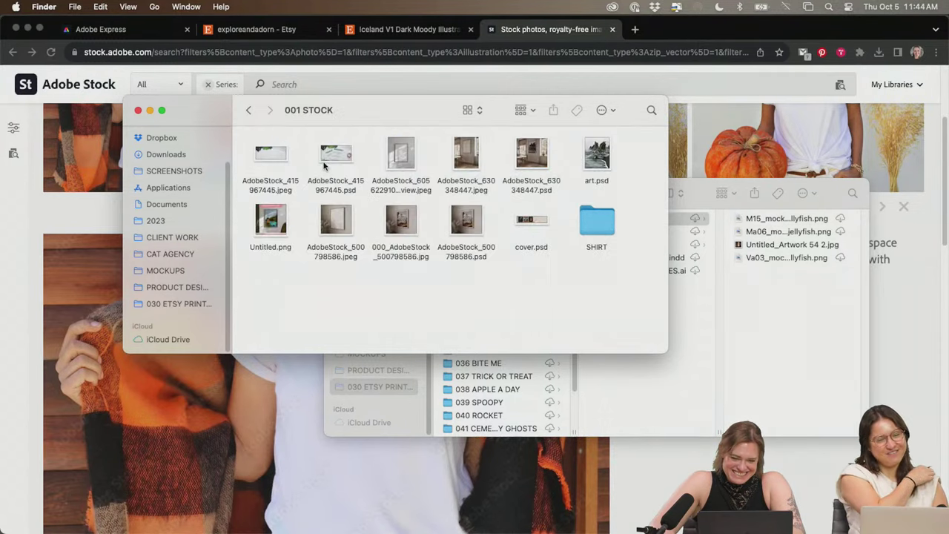
double_click(591, 234)
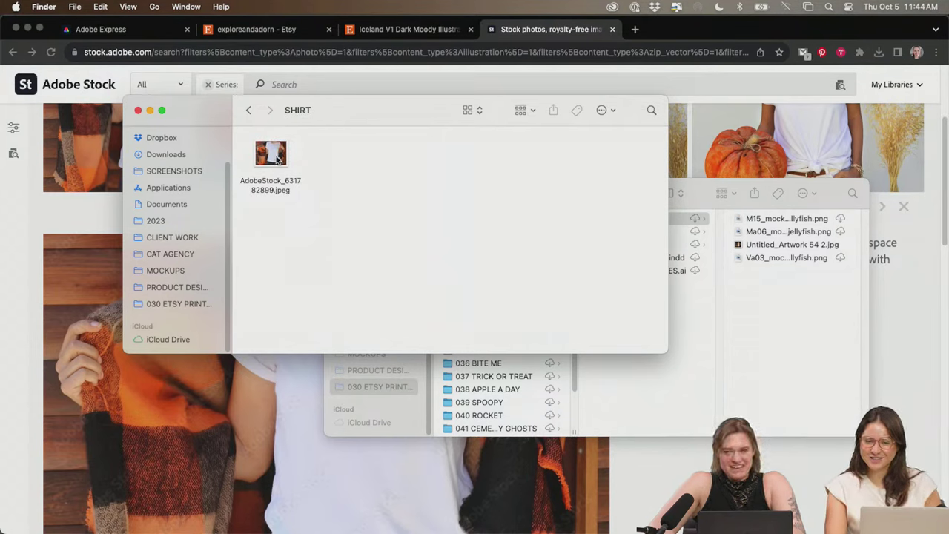
- Open AdobeStock_631782899.jpeg from the SHIRT folder in Photoshop and fit the whole photo in view
left_click_drag(278, 158, 380, 507)
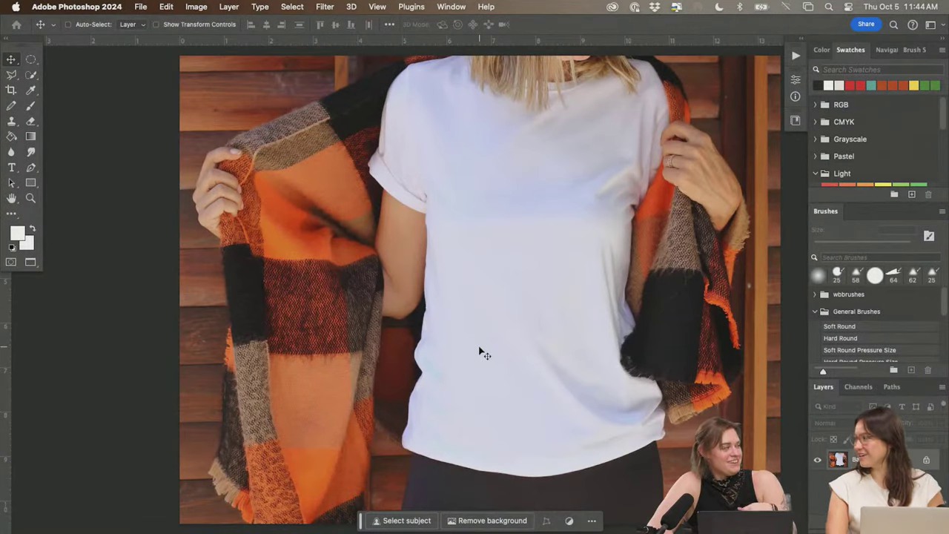
key("super+minus")
key("super+minus")
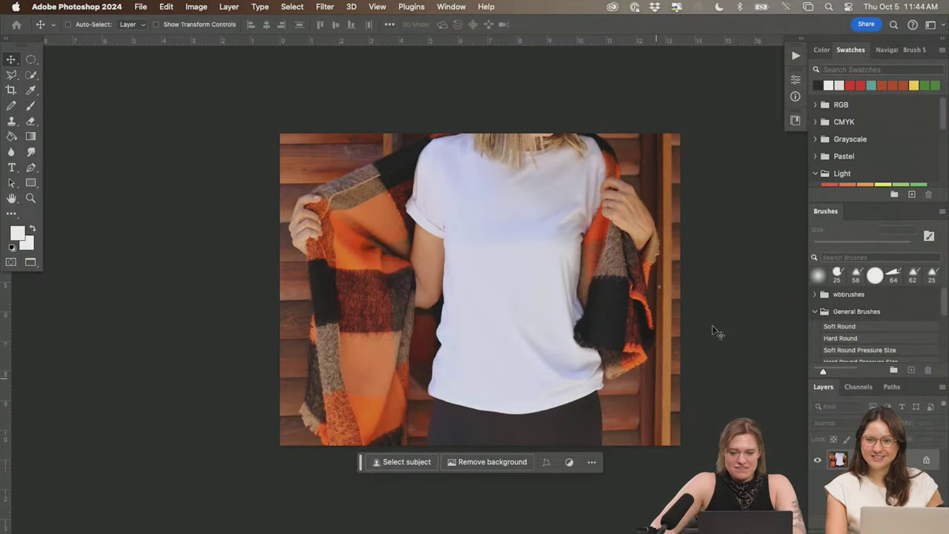
- Switch to Finder and look through the numbered Etsy print project folders for artwork to put on the shirt
key("super+Tab")
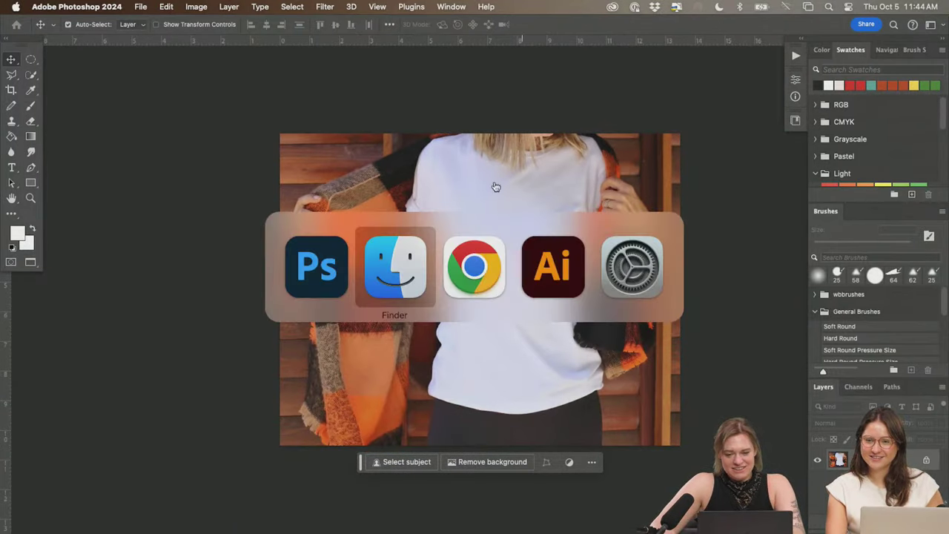
left_click(700, 197)
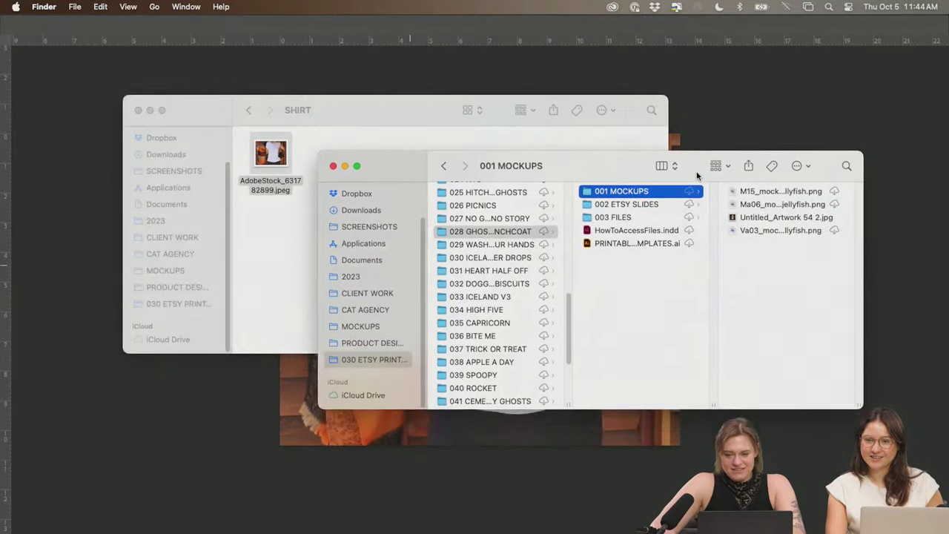
scroll(524, 353, "up", 5)
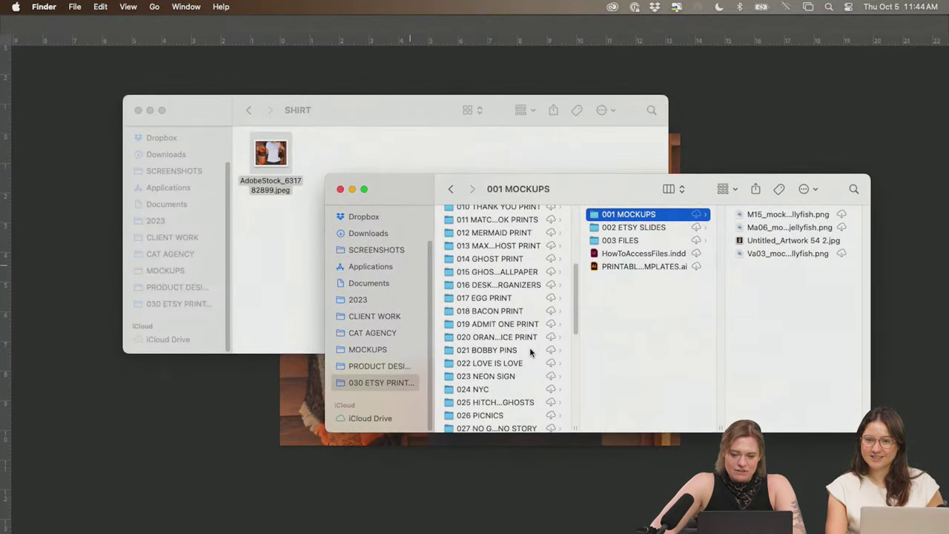
scroll(529, 351, "up", 5)
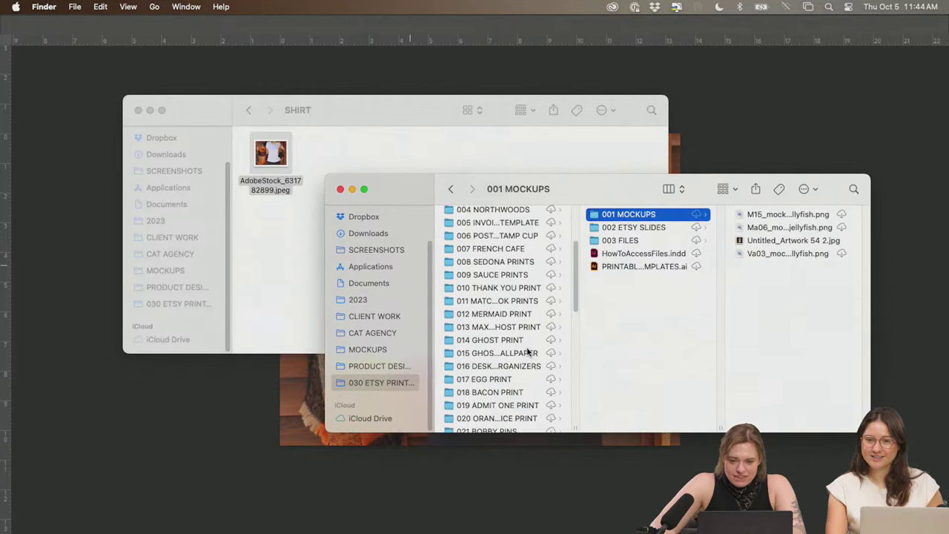
scroll(529, 352, "up", 2)
scroll(512, 347, "down", 5)
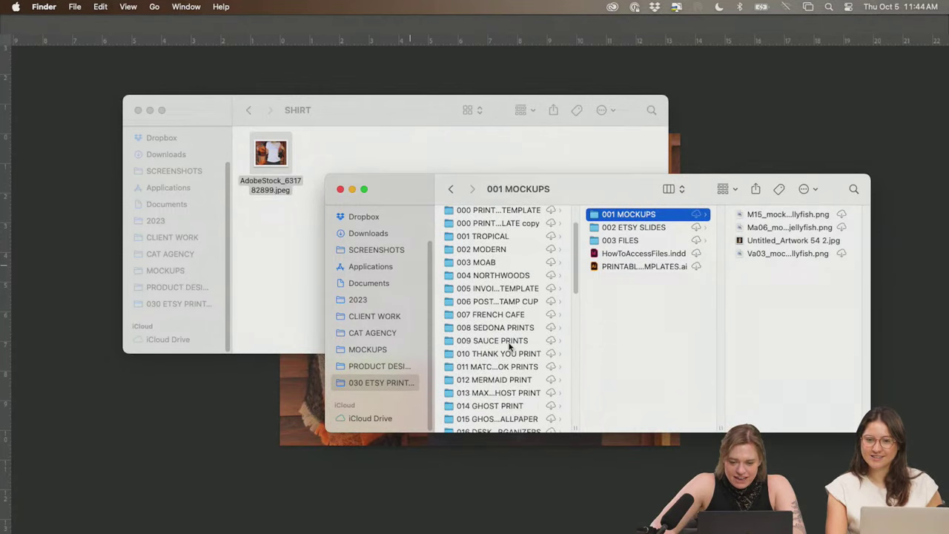
scroll(506, 342, "down", 5)
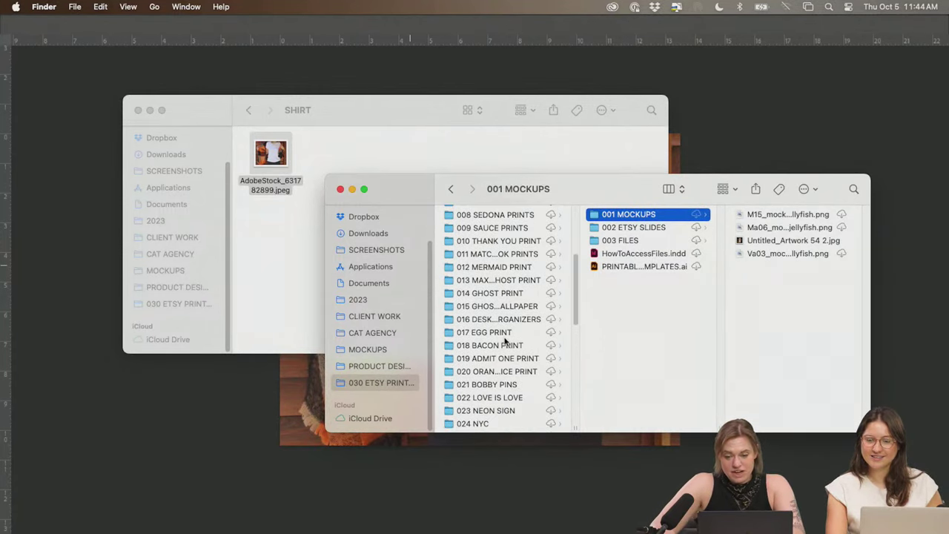
scroll(505, 340, "down", 5)
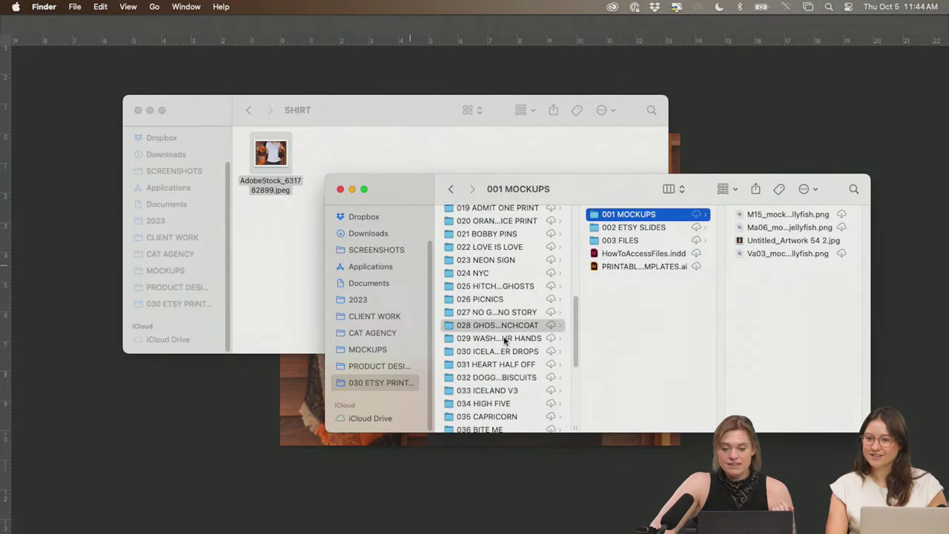
scroll(505, 341, "down", 2)
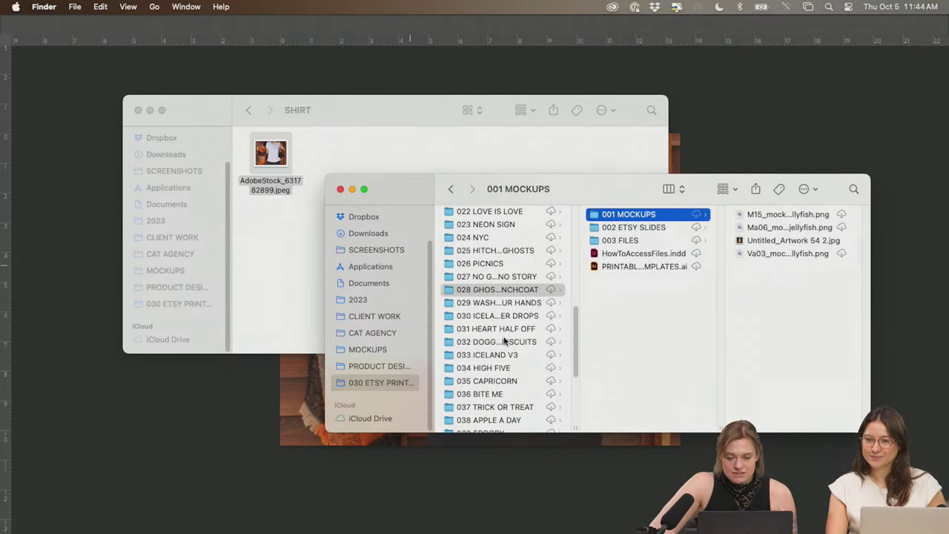
scroll(581, 325, "up", 2)
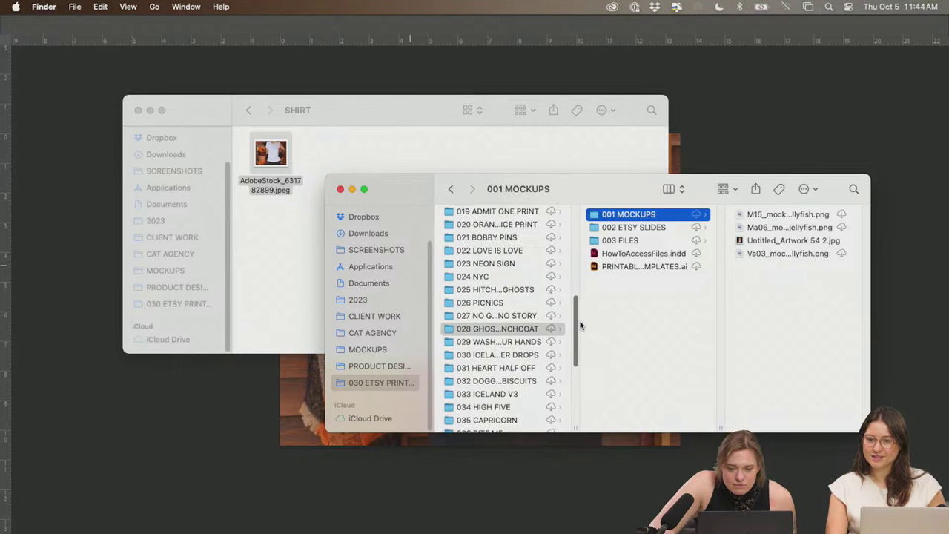
left_click_drag(578, 322, 562, 248)
scroll(556, 237, "up", 2)
scroll(552, 276, "down", 5)
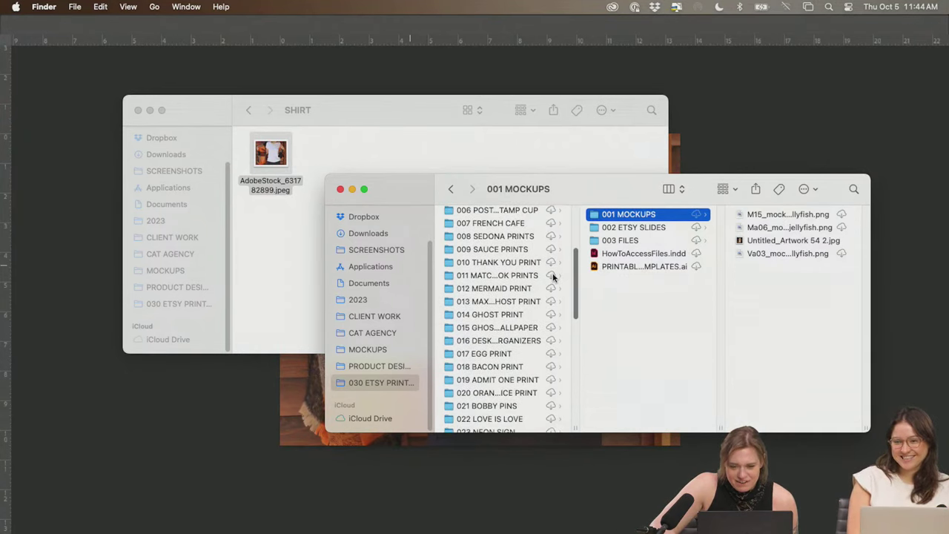
scroll(552, 277, "down", 10)
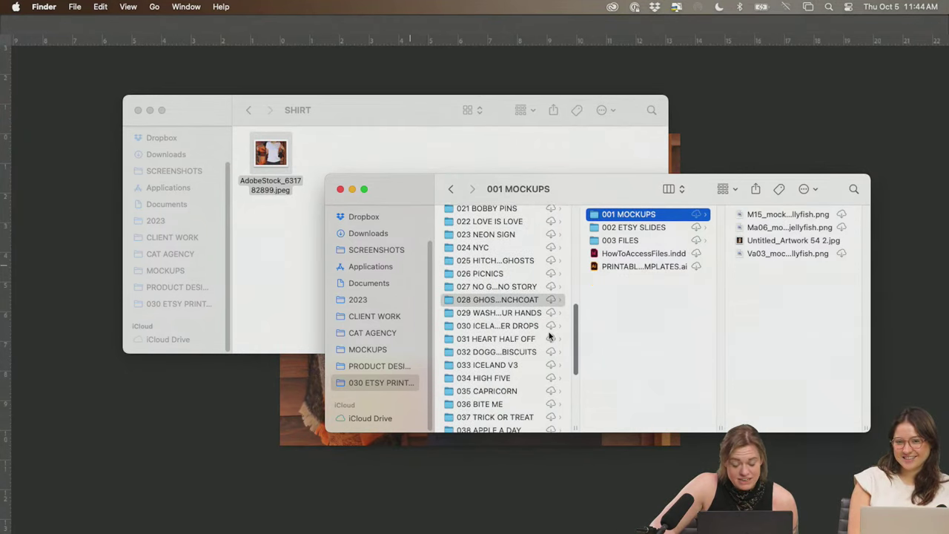
scroll(549, 359, "down", 3)
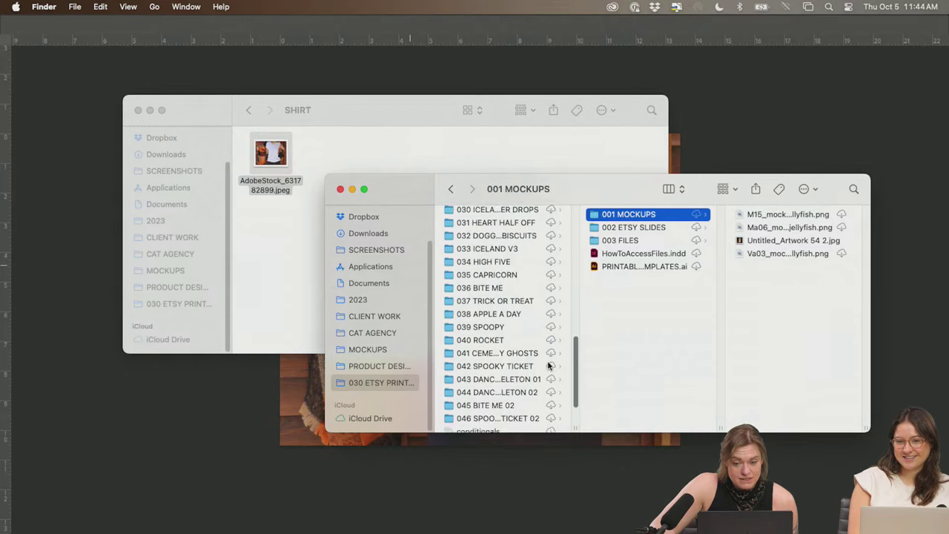
- Look through the PRODUCT DESIGN folder for shirt artwork, checking 010 APPAREL and the 001 PAINT SWEATSHIRT folder inside 026 APPAREL
left_click(386, 366)
scroll(489, 348, "down", 5)
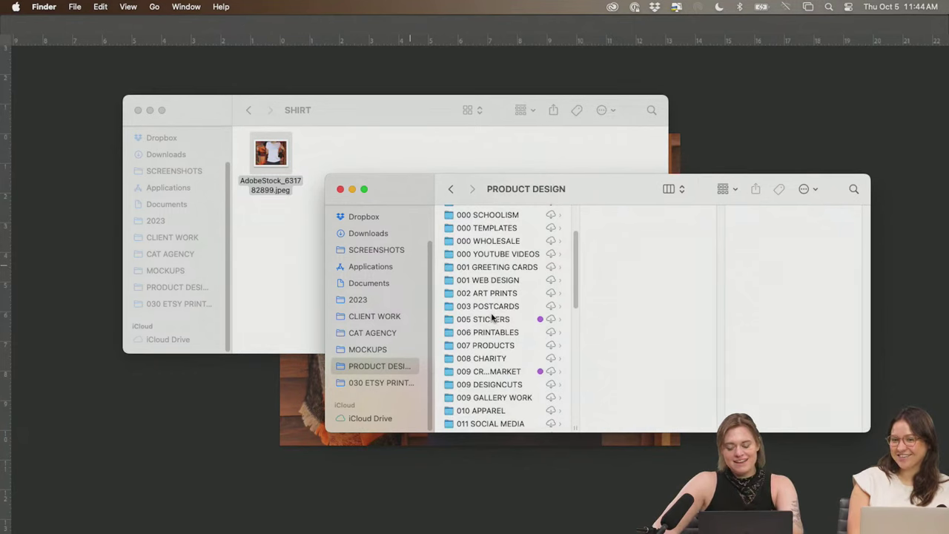
scroll(493, 318, "down", 5)
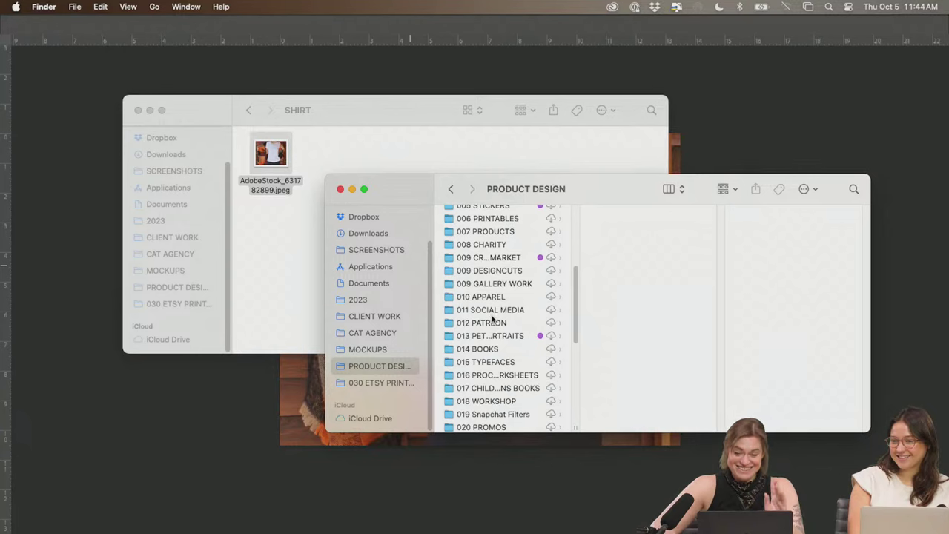
scroll(493, 318, "down", 3)
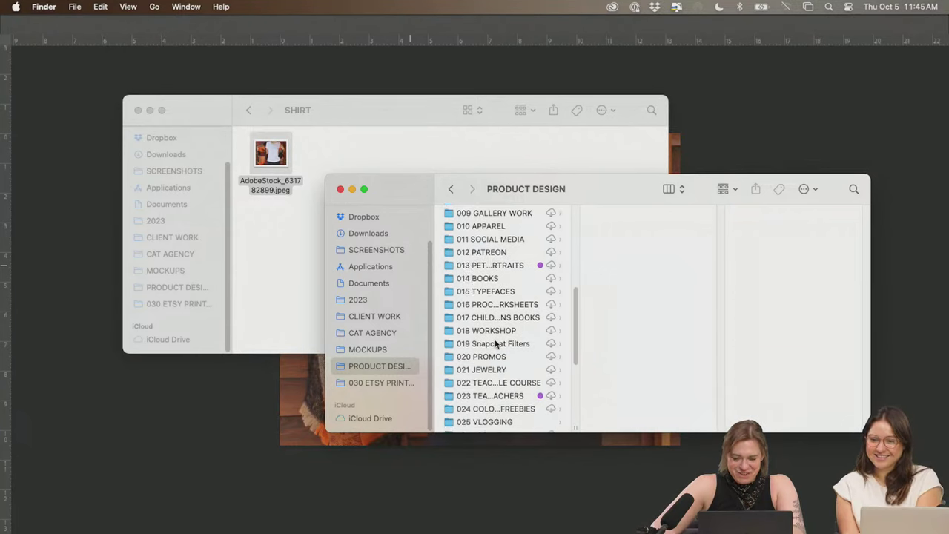
scroll(492, 321, "down", 2)
scroll(489, 304, "up", 8)
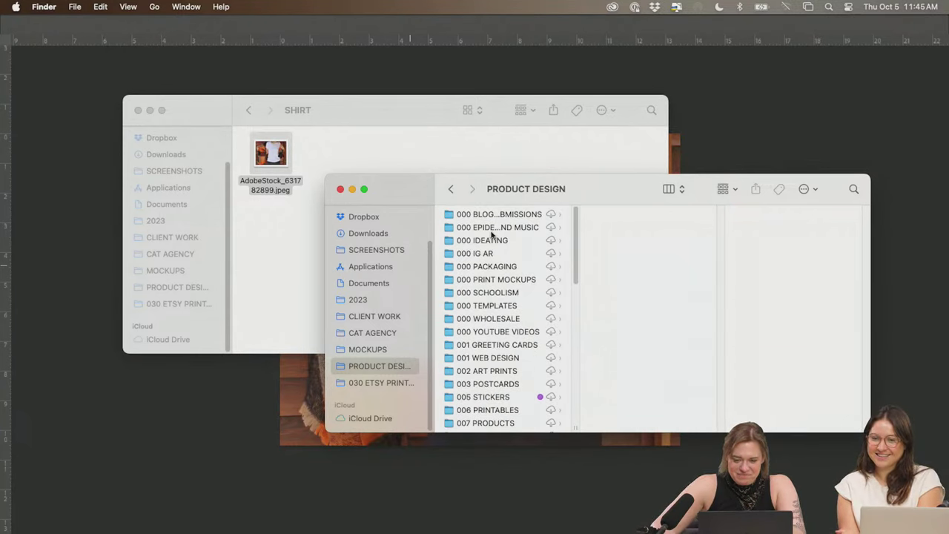
scroll(498, 382, "down", 5)
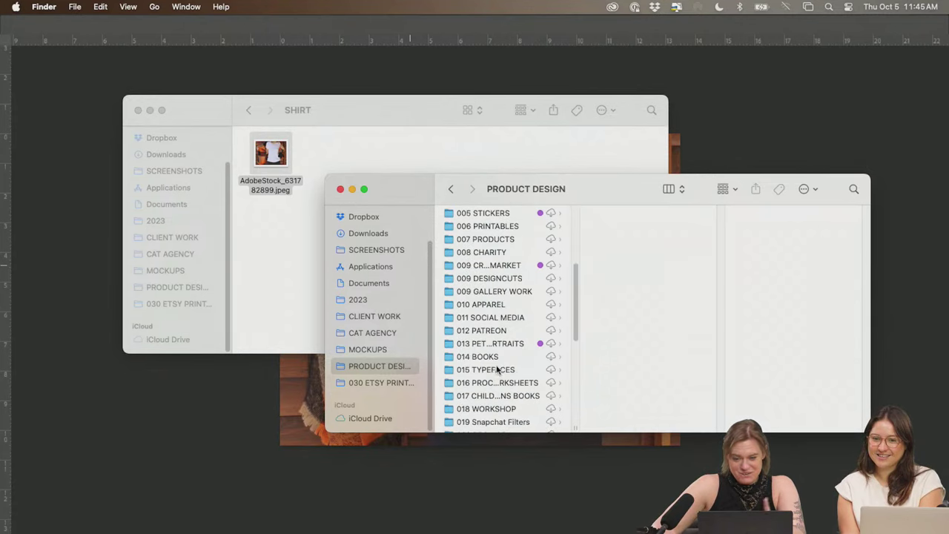
left_click(496, 304)
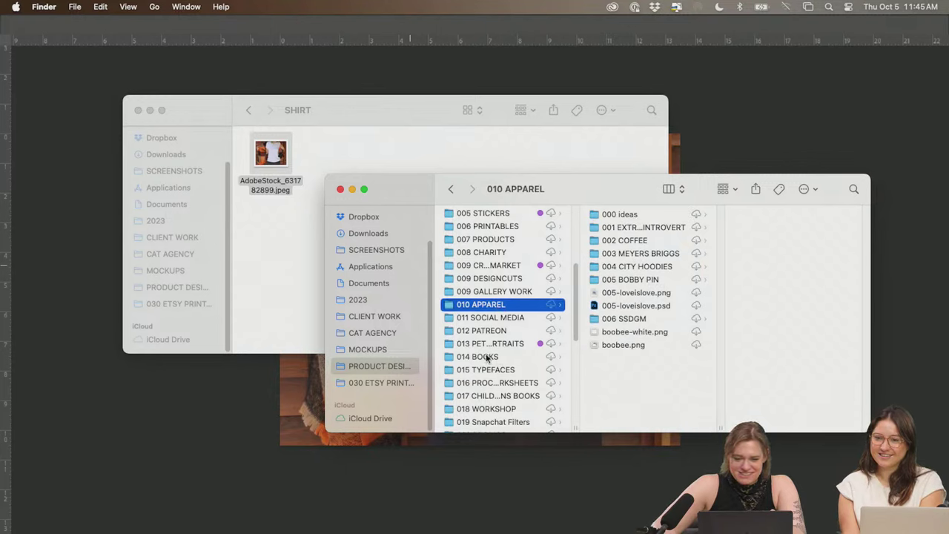
scroll(487, 362, "down", 6)
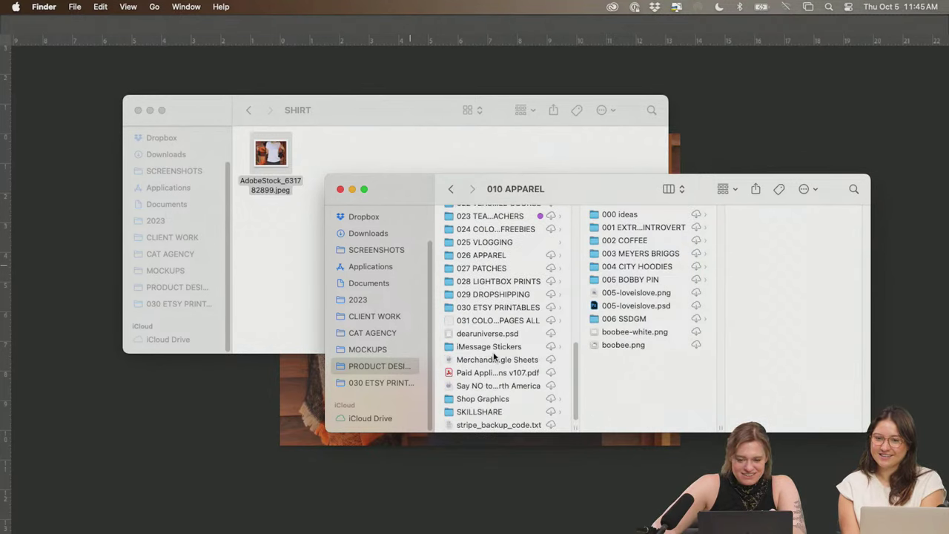
left_click(501, 257)
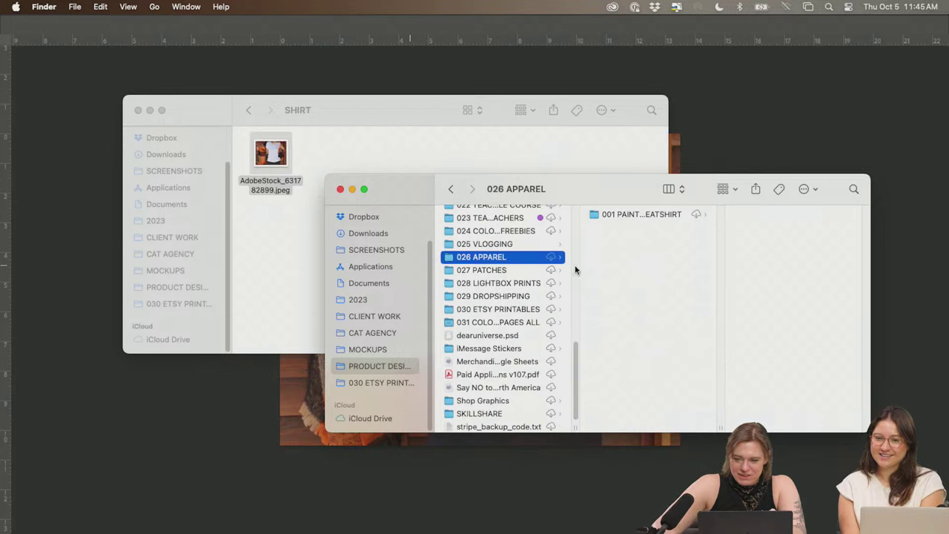
left_click(631, 215)
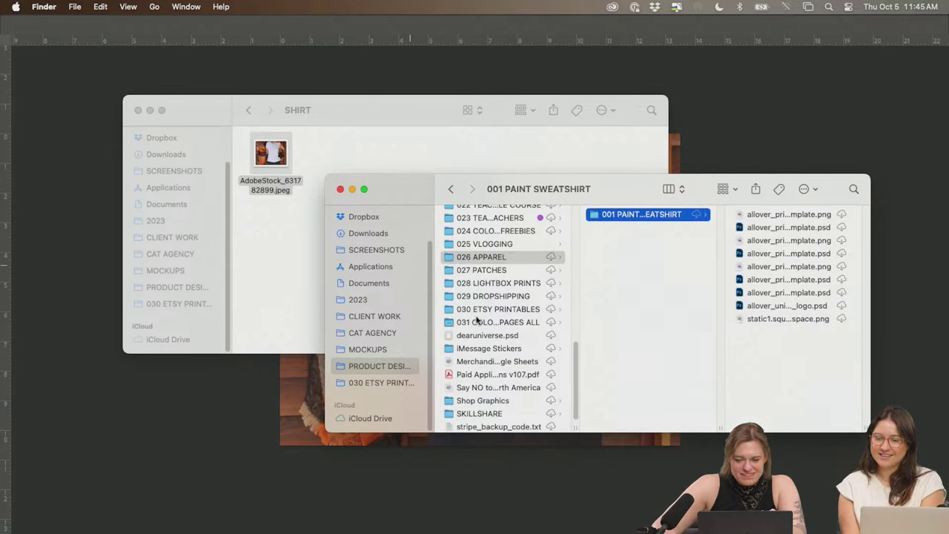
scroll(497, 303, "up", 1)
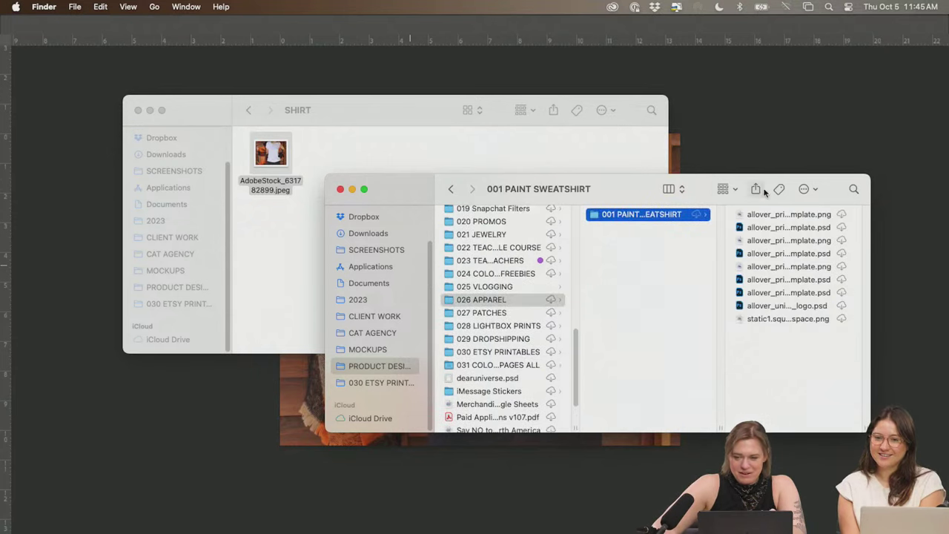
- Search the whole Mac for "girl" and look through the matching files for suitable artwork
left_click(854, 189)
type("girl")
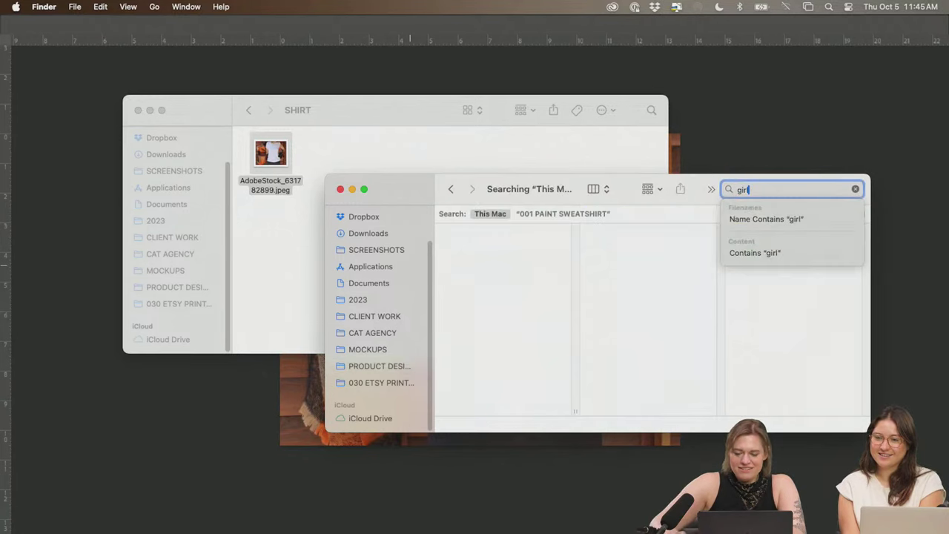
scroll(524, 314, "down", 20)
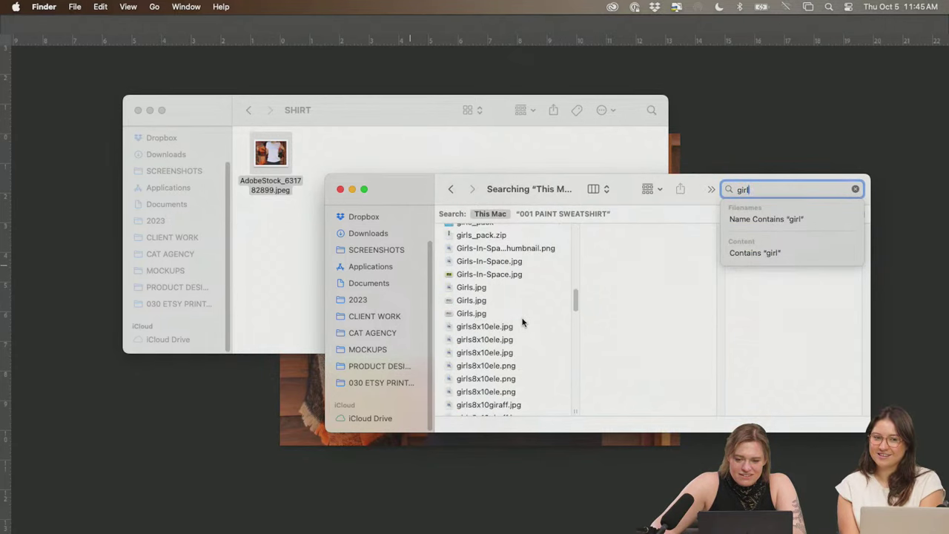
scroll(523, 322, "down", 15)
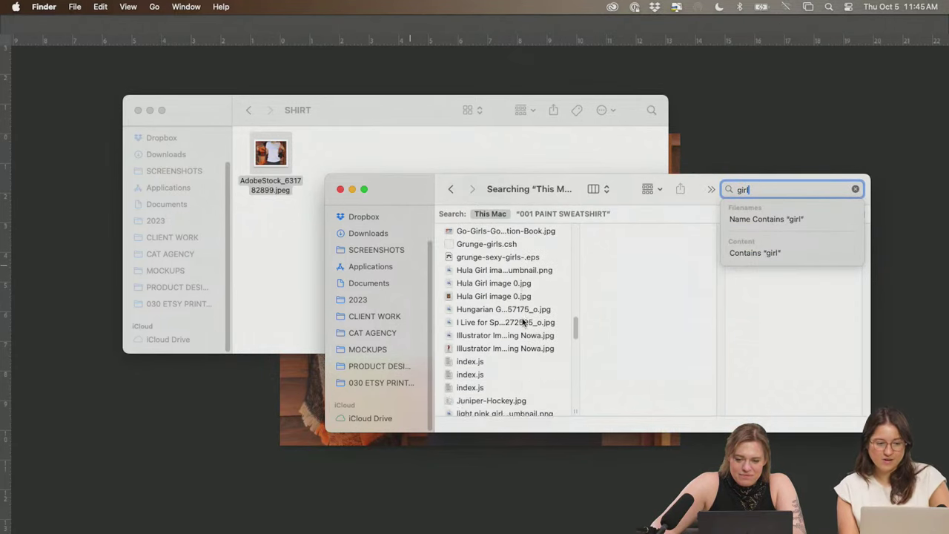
scroll(522, 323, "down", 15)
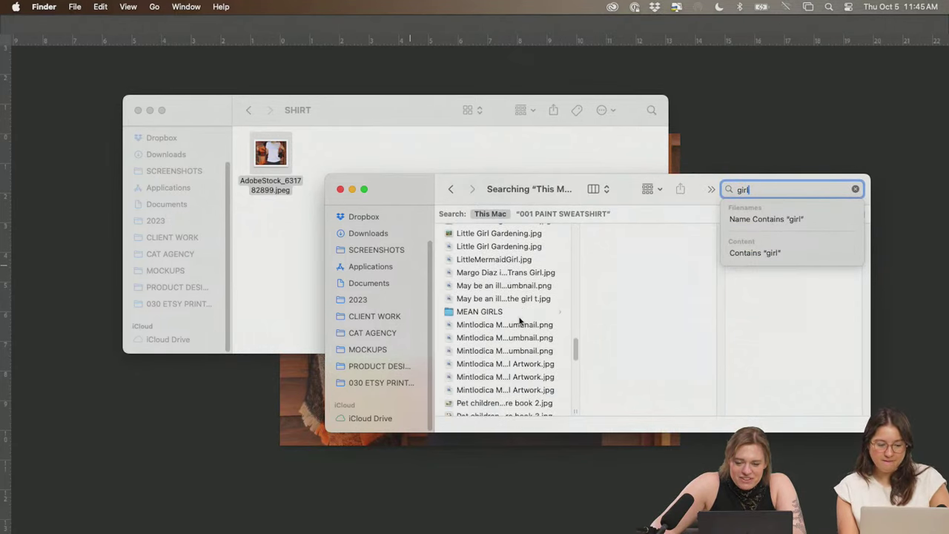
scroll(519, 324, "down", 10)
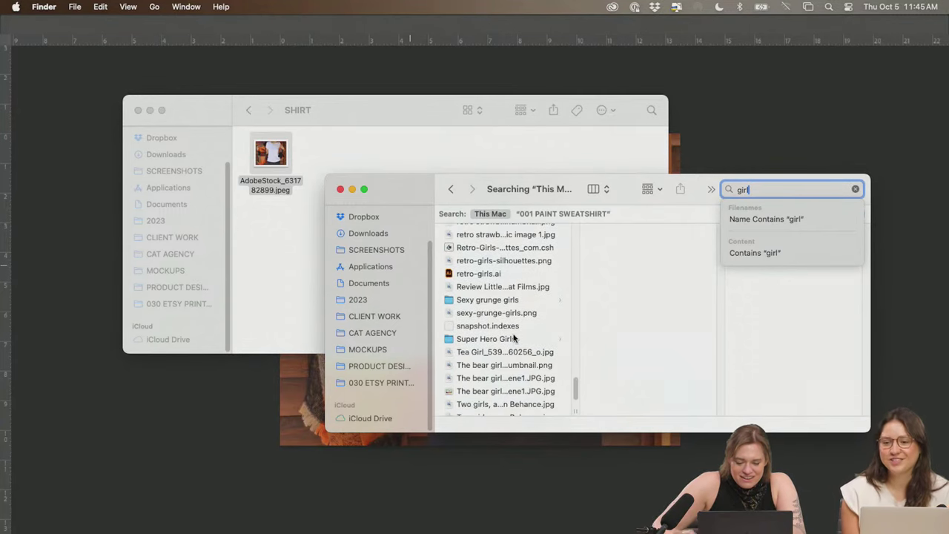
- Search the Mac for "women" instead and look through the matches, previewing the International Women's Day images
key("BackSpace")
key("BackSpace")
key("BackSpace")
key("BackSpace")
type("women")
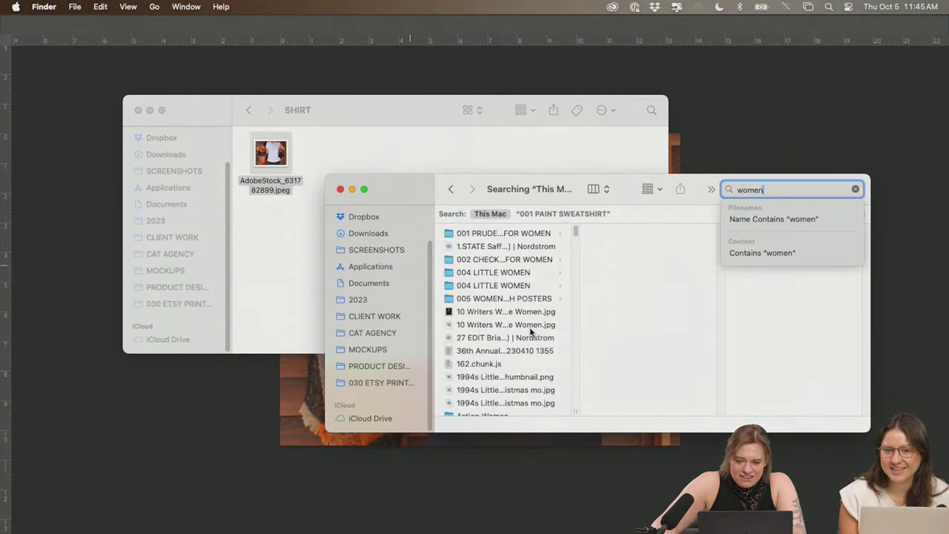
scroll(531, 320, "down", 15)
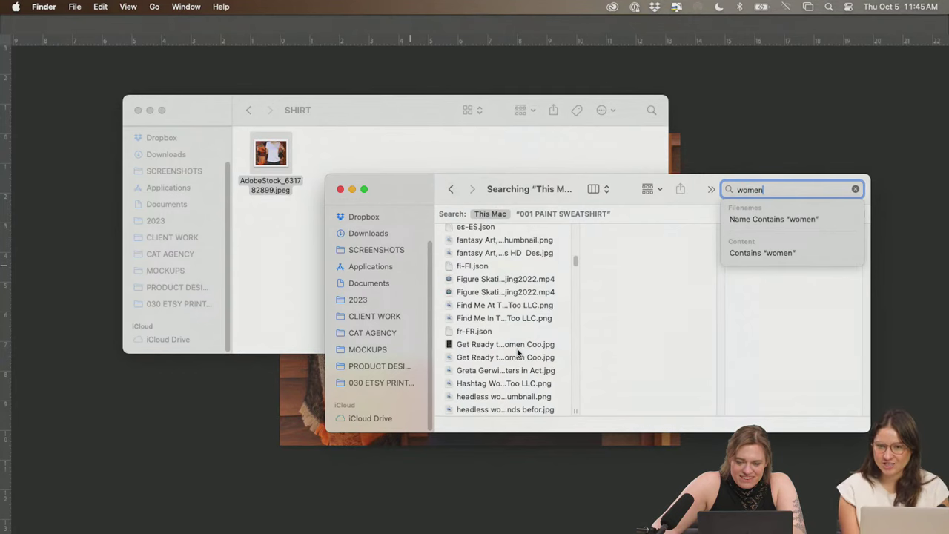
scroll(517, 353, "down", 5)
left_click(506, 303)
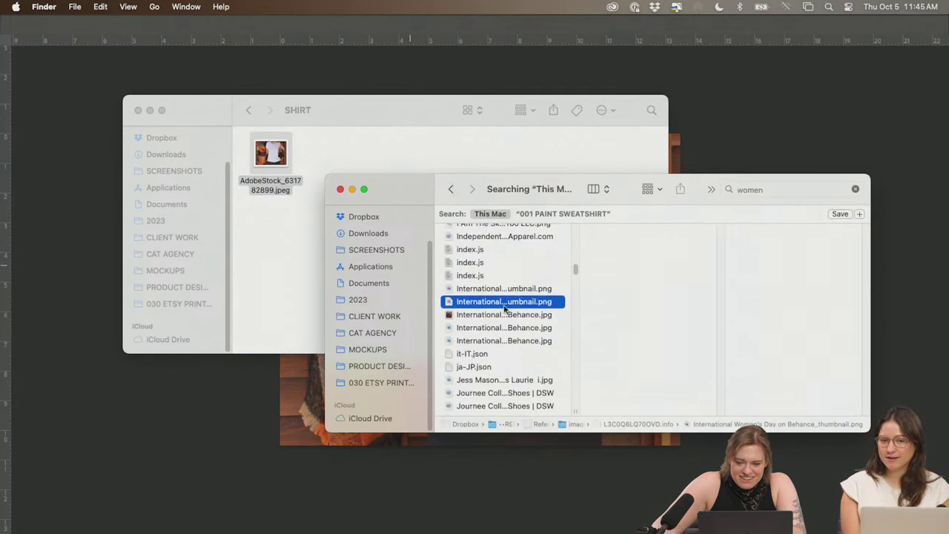
left_click(490, 340)
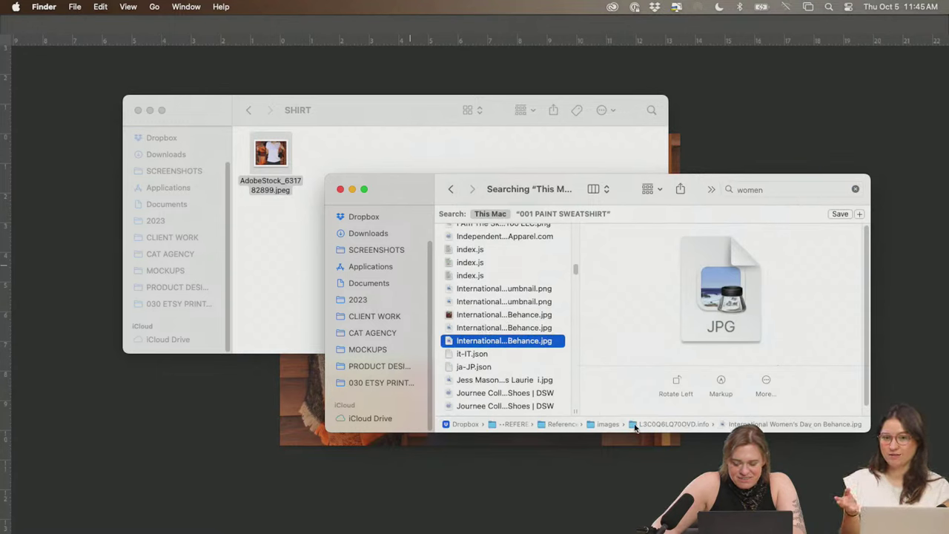
left_click_drag(518, 311, 530, 301)
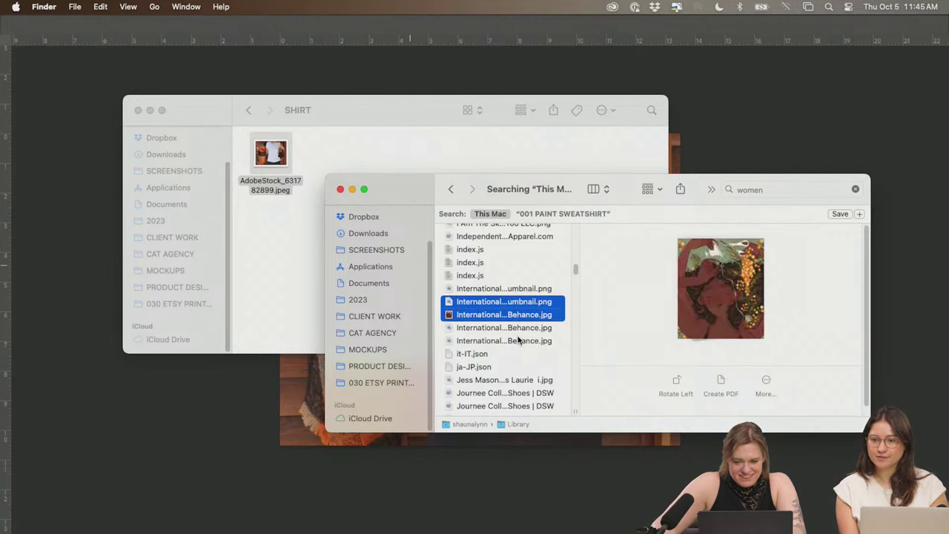
key("shift+Up")
scroll(525, 289, "down", 10)
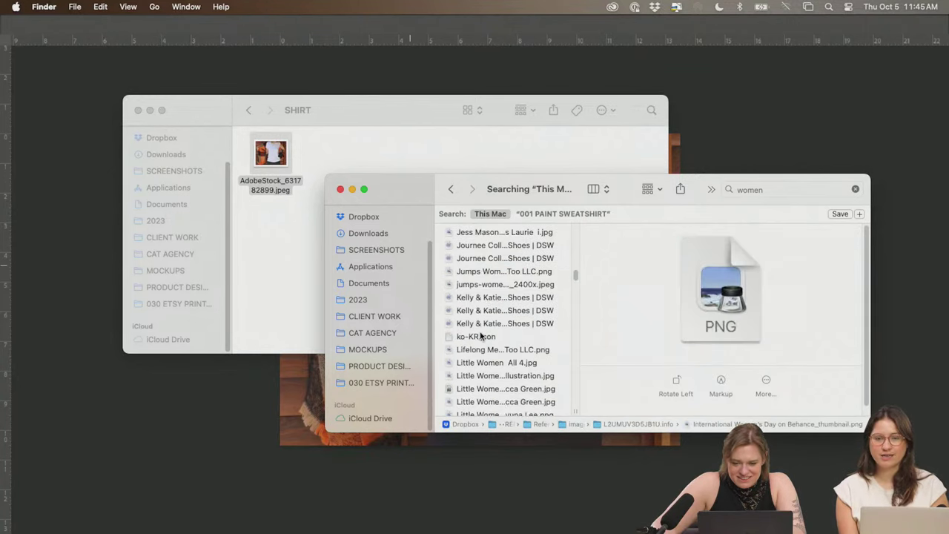
scroll(489, 348, "down", 15)
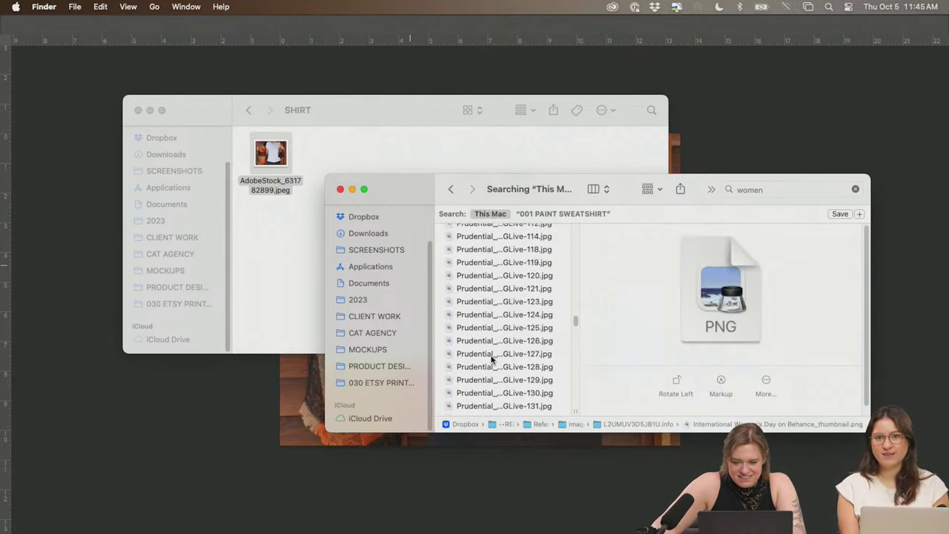
scroll(491, 361, "down", 10)
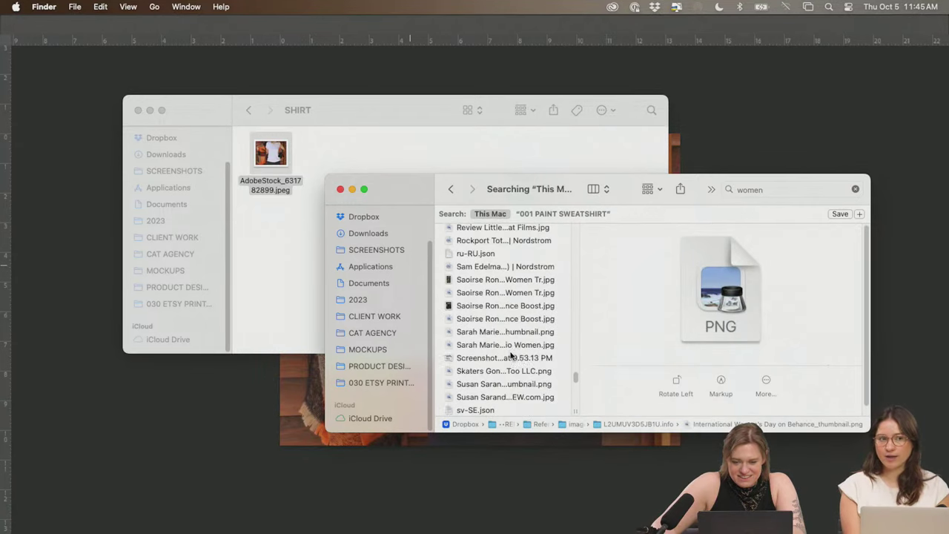
- Replace the Mac search term with "girl power" and run the search
left_click(750, 190)
double_click(749, 189)
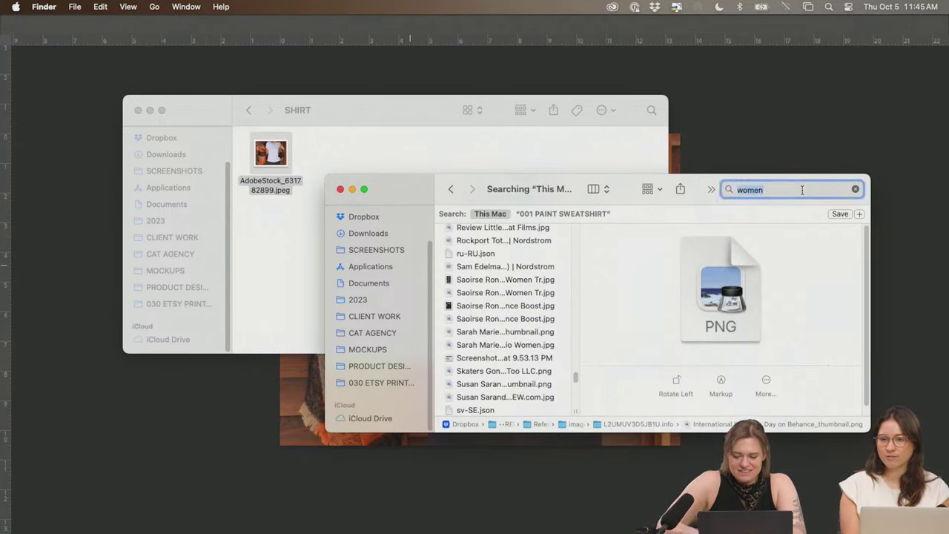
type("girl powe")
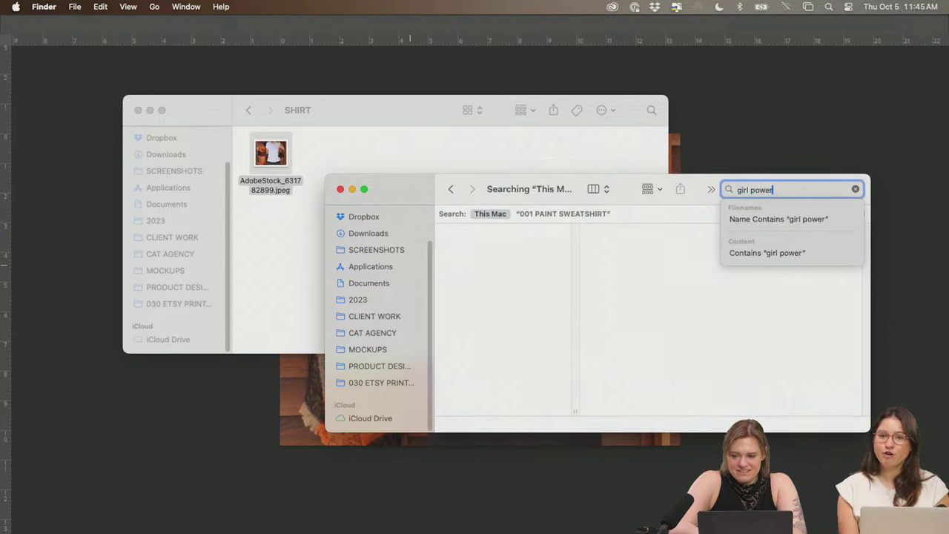
type("r")
key("Return")
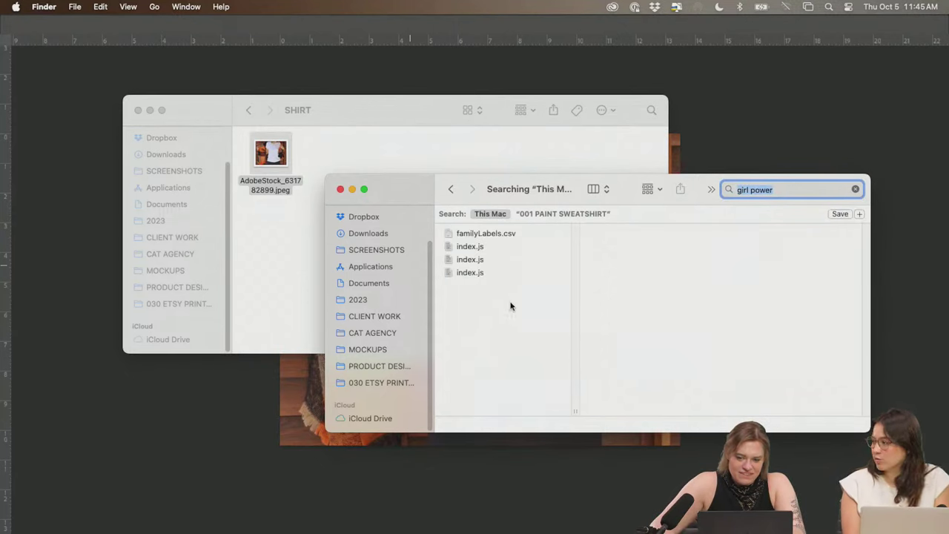
- Look through the MOCKUPS folder for artwork, checking subfolders such as CARDS, FUZZY MOCKS, INTERIOR MOCKUPS CO ETSY and Natural-Shadow-Zen-Overlays
left_click(390, 361)
left_click(399, 354)
left_click(393, 366)
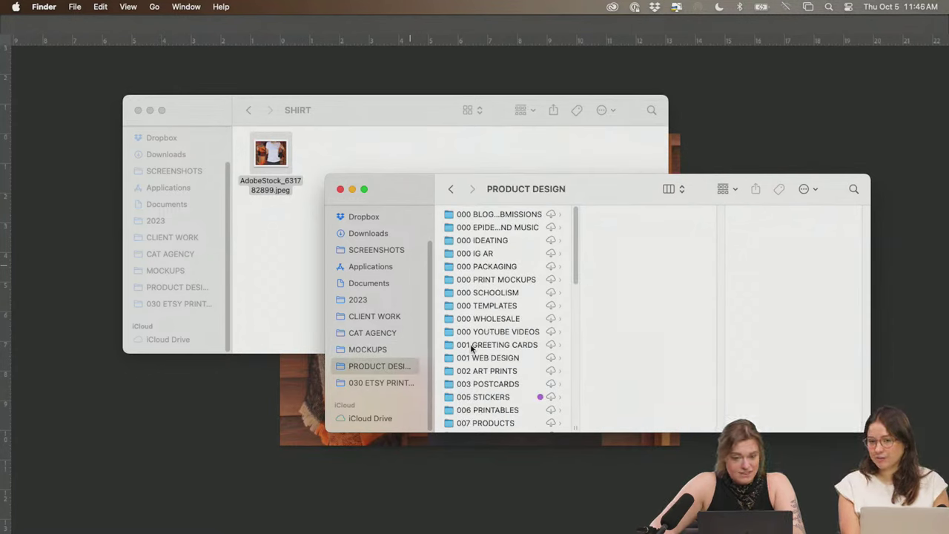
left_click(386, 349)
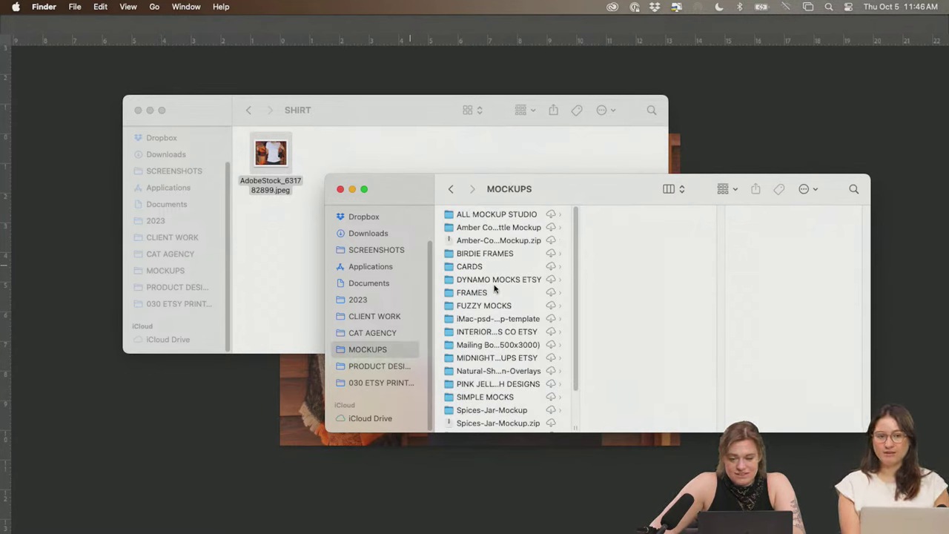
left_click(504, 280)
left_click(489, 267)
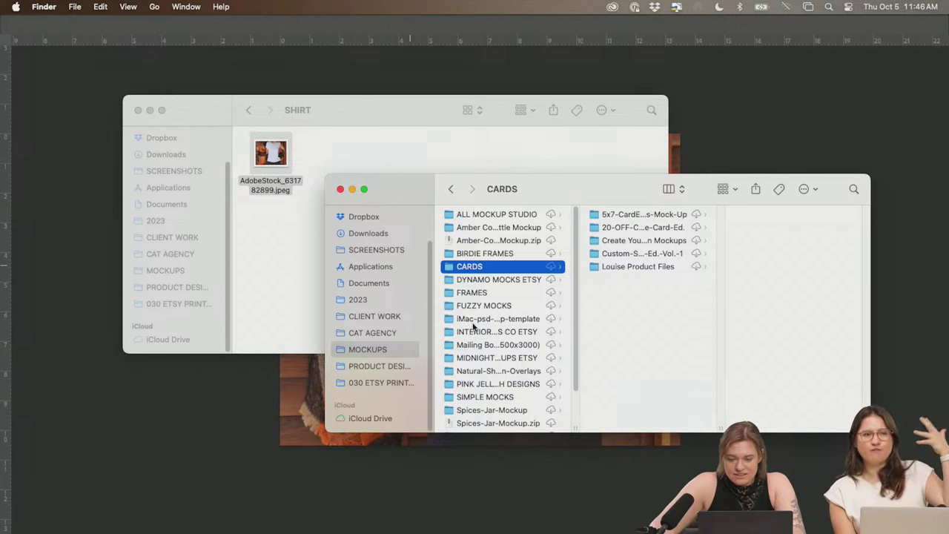
left_click(489, 307)
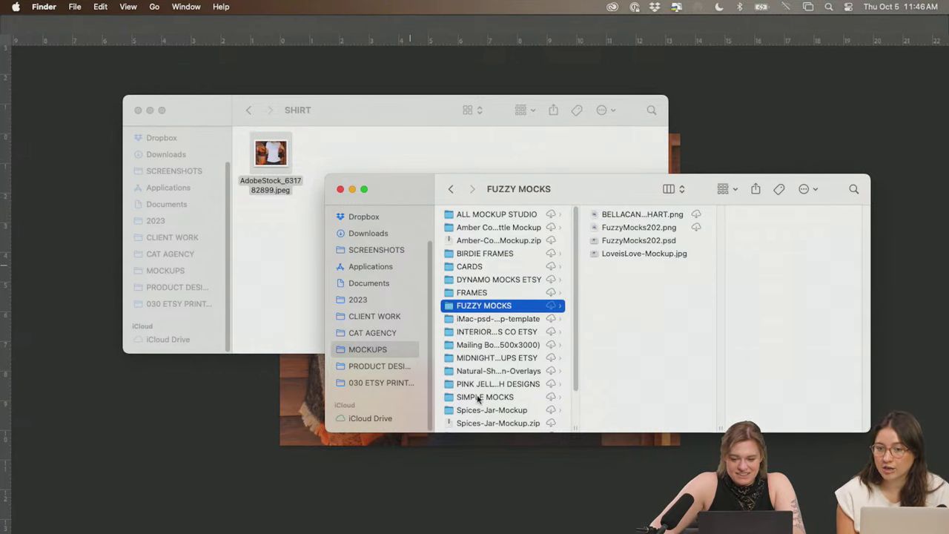
scroll(482, 393, "down", 2)
left_click(492, 290)
left_click(493, 303)
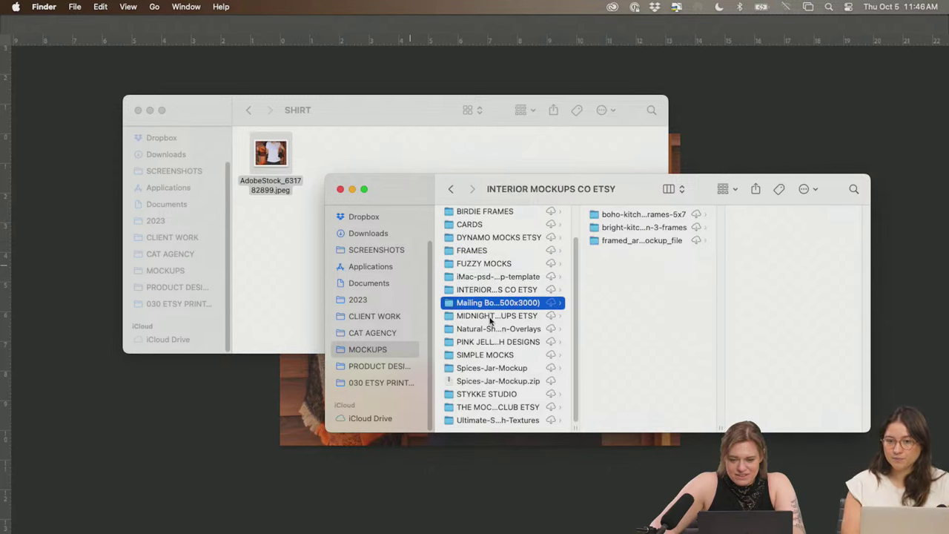
left_click(490, 315)
left_click(490, 330)
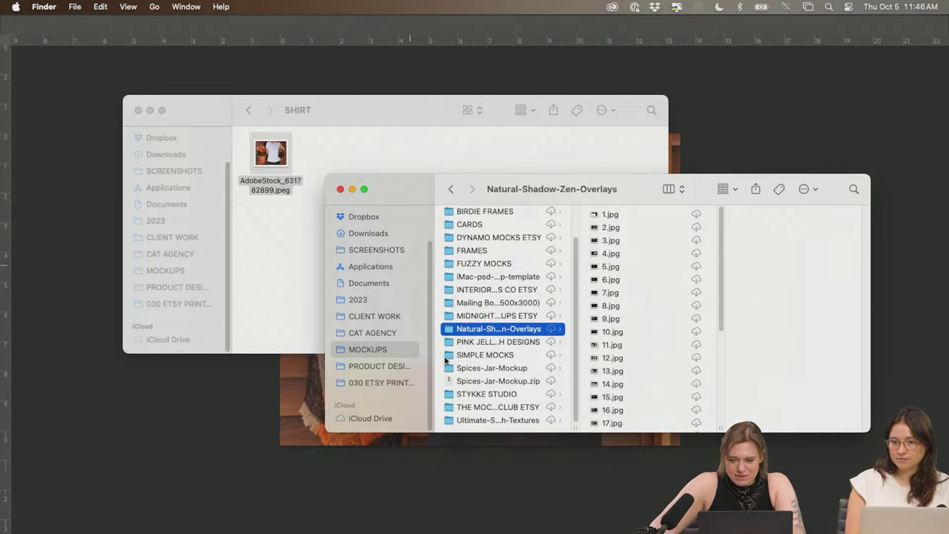
- Look through the numbered project folders in 030 ETSY PRINTABLES for suitable shirt artwork
left_click(364, 380)
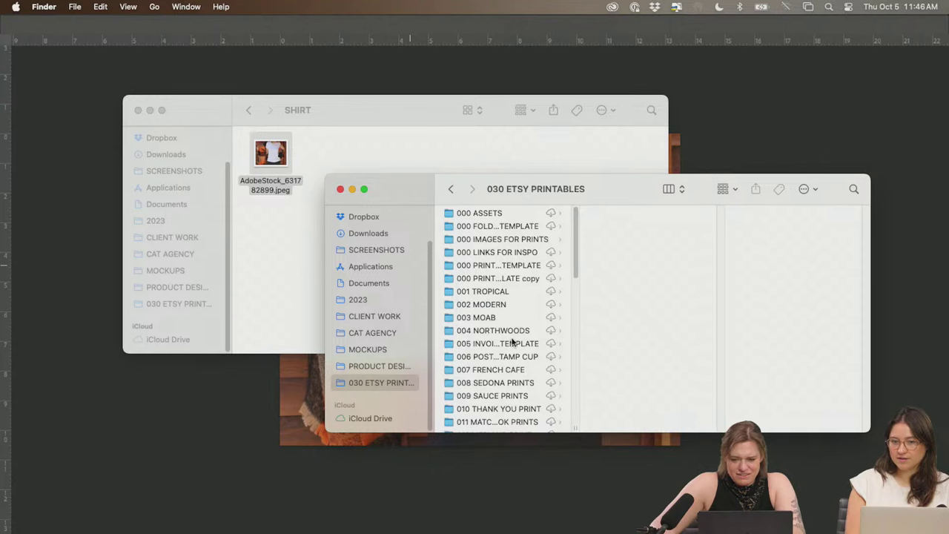
scroll(499, 280, "down", 5)
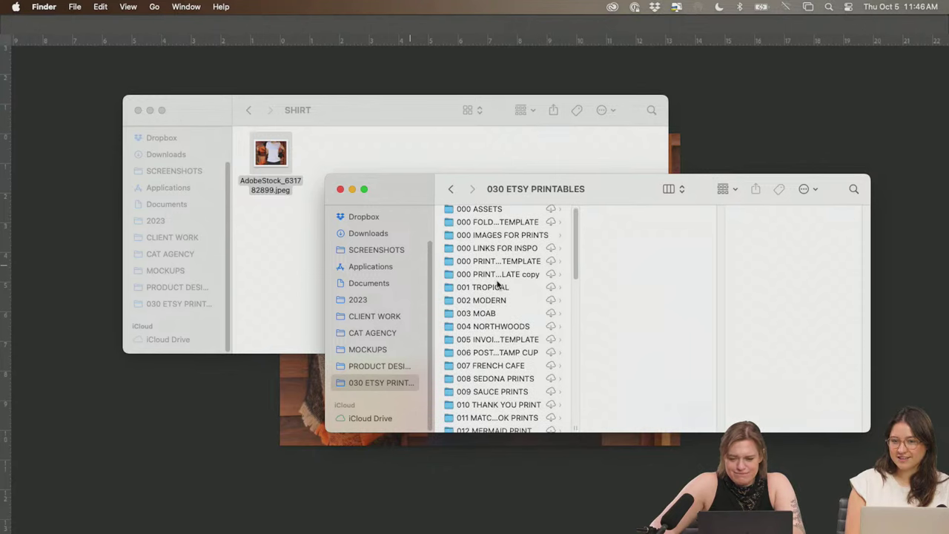
scroll(495, 289, "down", 4)
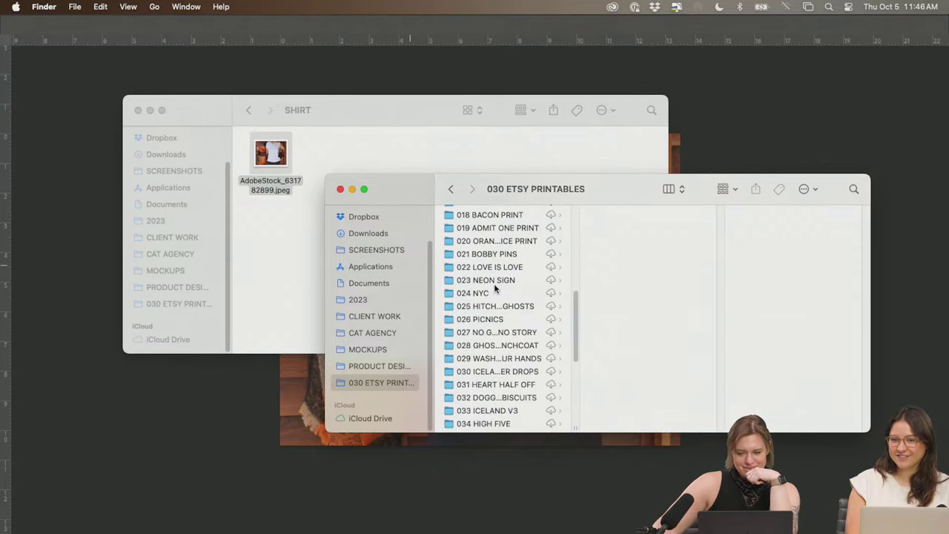
scroll(495, 289, "down", 4)
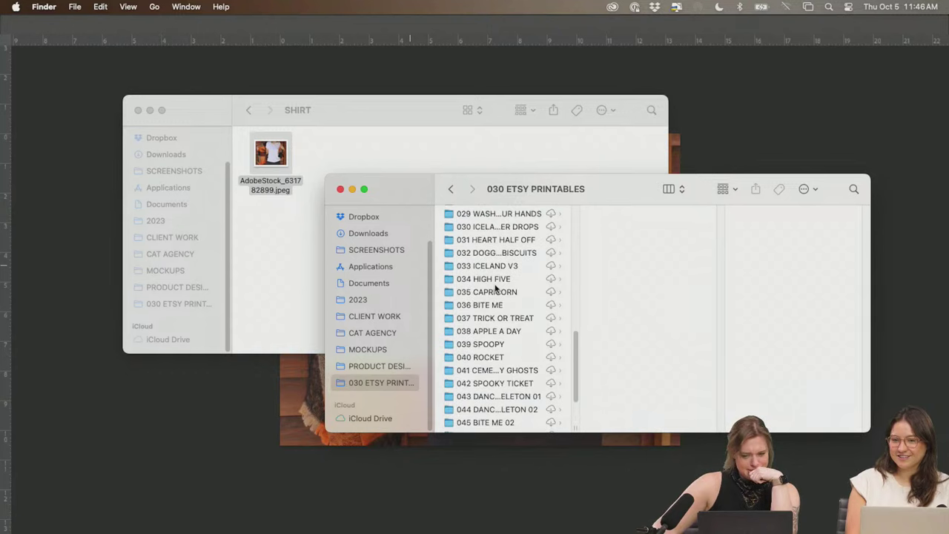
scroll(495, 289, "up", 2)
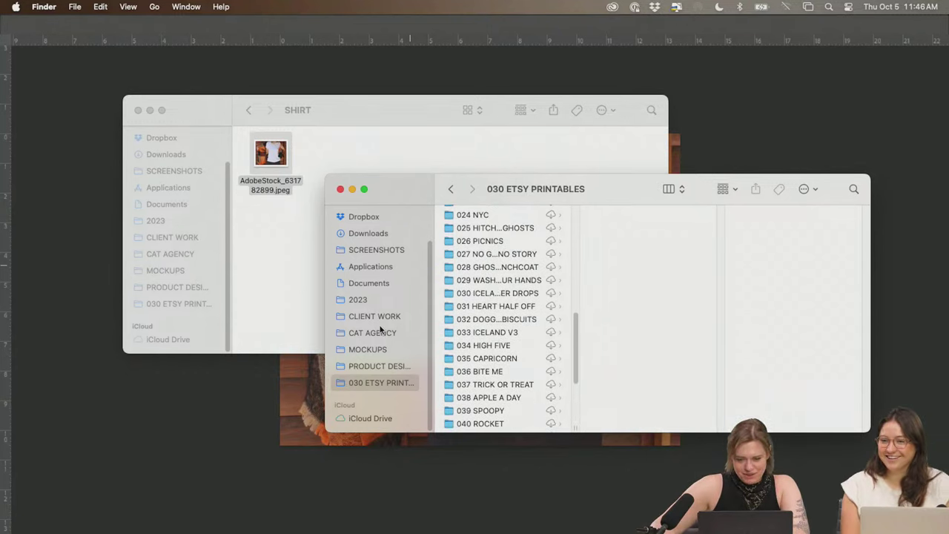
right_click(367, 349)
left_click(360, 363)
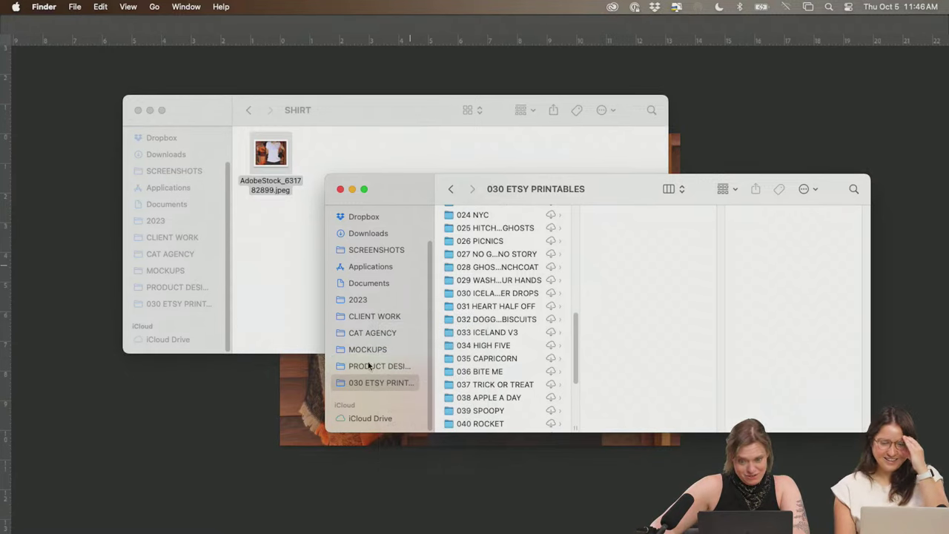
- Search the whole Mac for files whose name contains "girlpower"
left_click(854, 188)
type("girlpower")
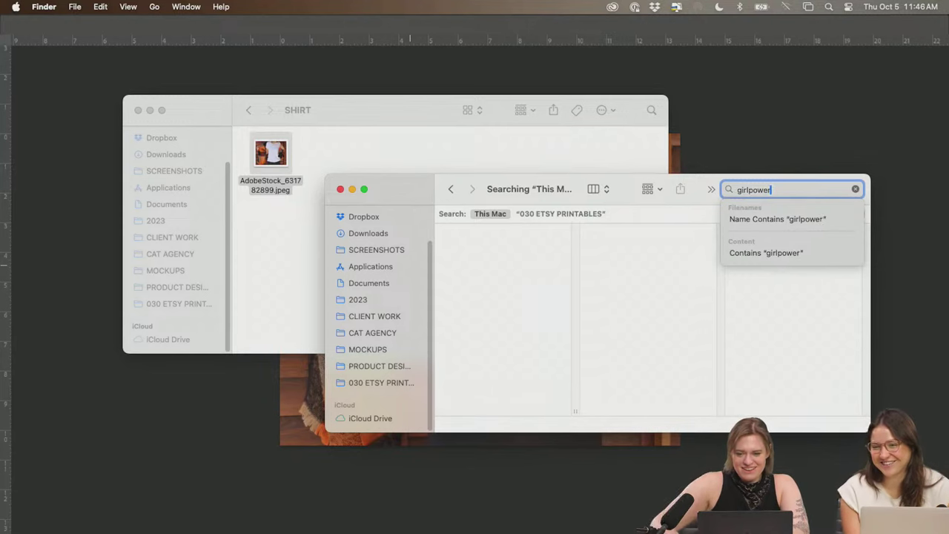
key("Up")
key("Return")
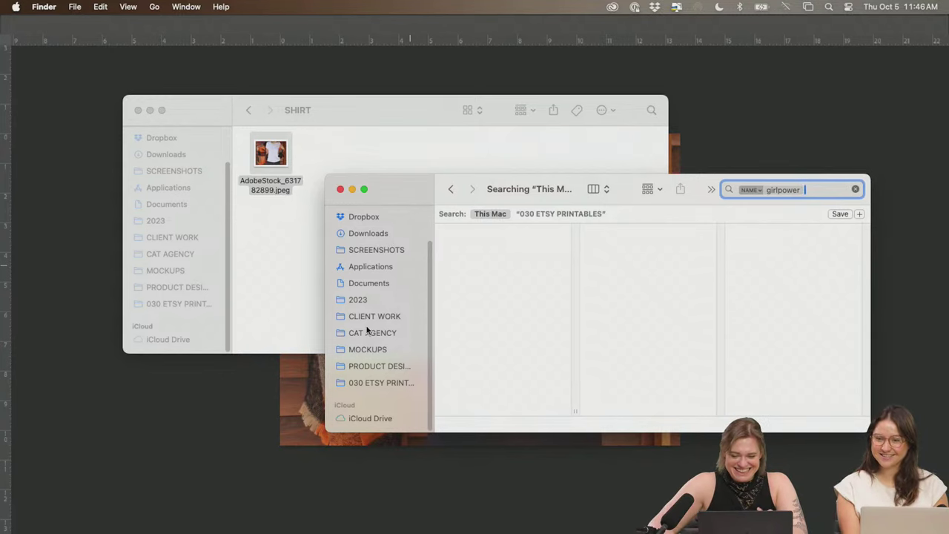
- Browse PRODUCT DESIGN to the 2020 folder inside 000 IDEATING and list the contents of 011 NOVEMBER
left_click(363, 365)
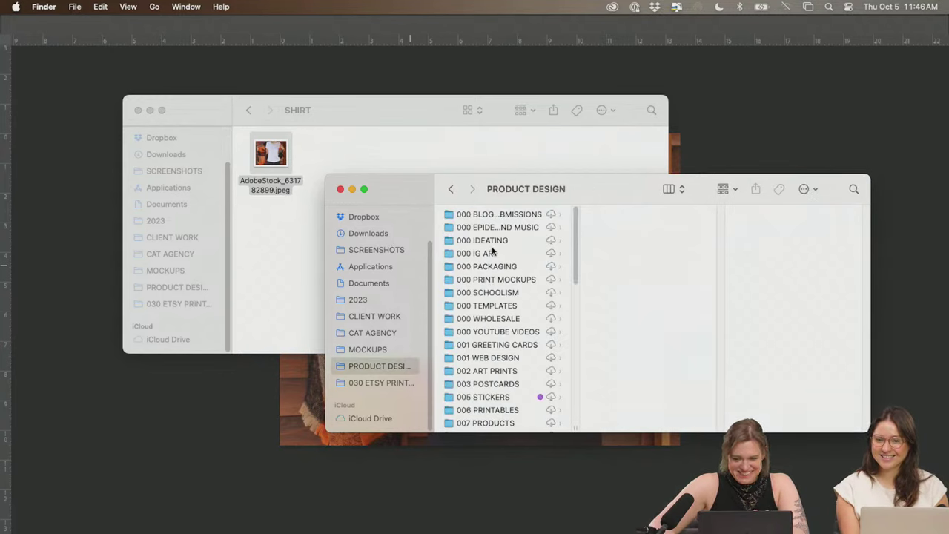
left_click(493, 241)
left_click(636, 295)
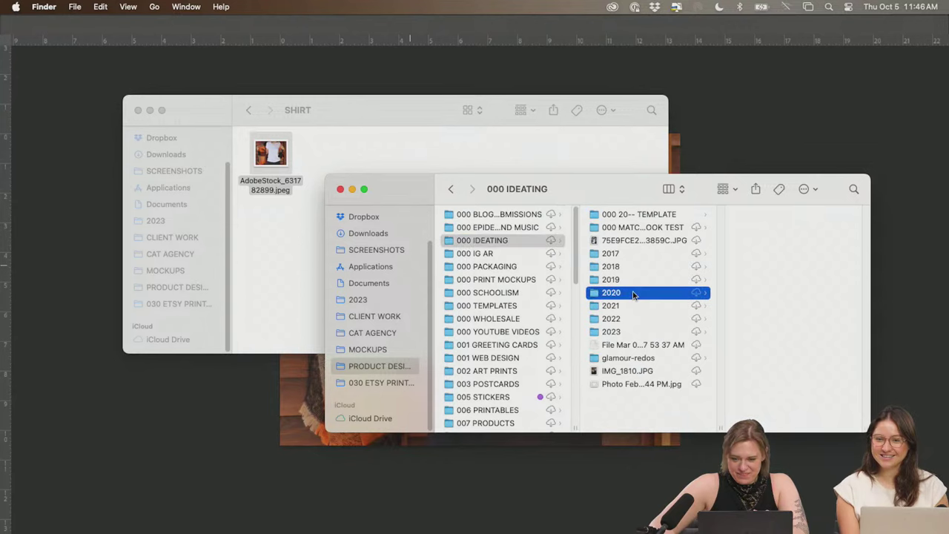
scroll(820, 332, "down", 1)
scroll(820, 332, "down", 5)
left_click(780, 330)
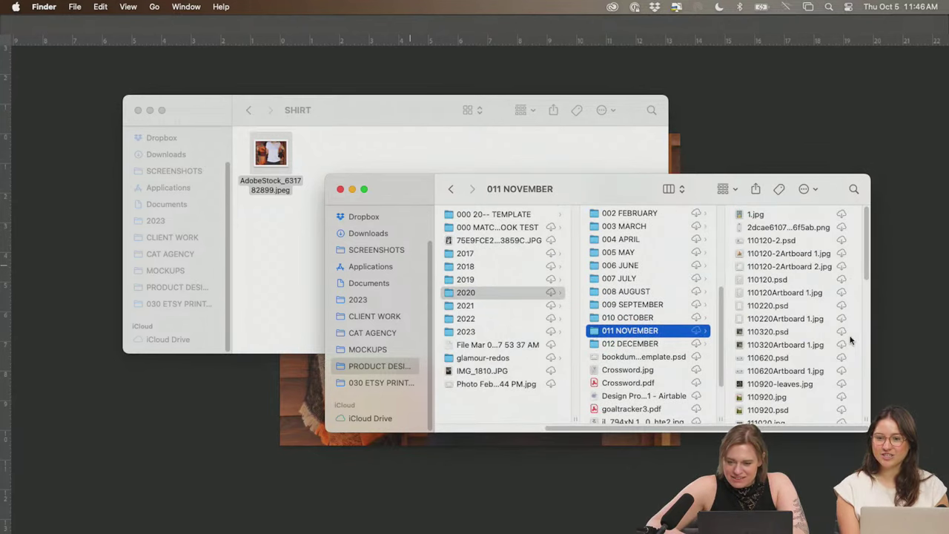
- Preview the artwork files in the 2020 010 OCTOBER folder one by one, as far as 102920.psd
key("Up")
key("Right")
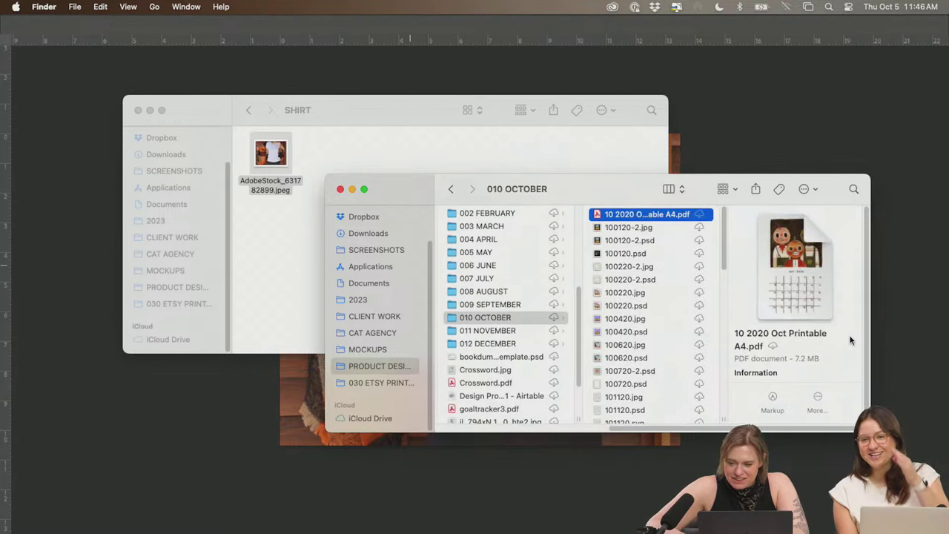
key("Down")
key("Down")
key("Down")
key("Down")
key("Down")
key("Down")
key("Down")
key("Down")
key("Down")
key("Down")
key("Down")
key("Down")
key("Down")
key("Down")
key("Down")
key("Down")
key("Down")
key("Down")
key("Down")
key("Down")
key("Down")
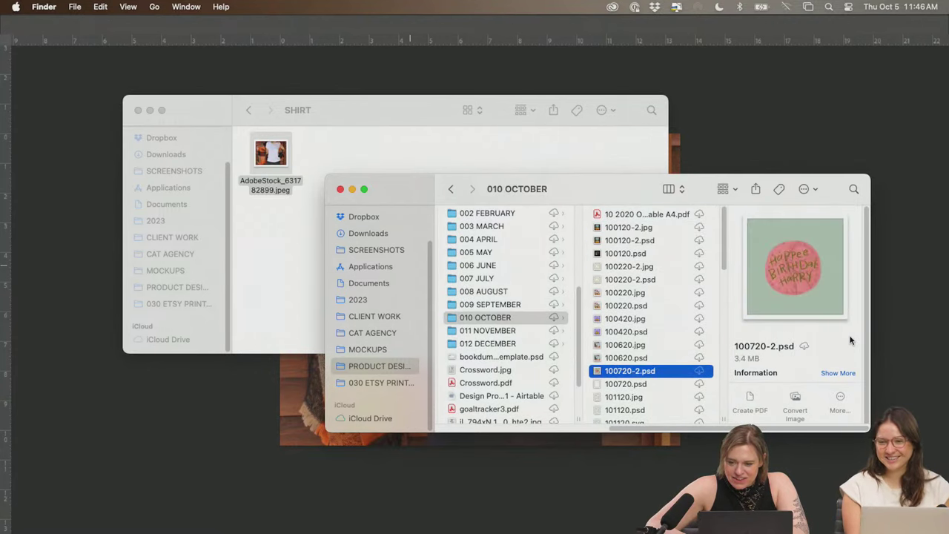
key("Down")
key("Down")
key("Down")
key("Down")
key("Down")
key("Down")
key("Down")
key("Down")
key("Down")
key("Down")
key("Down")
key("Down")
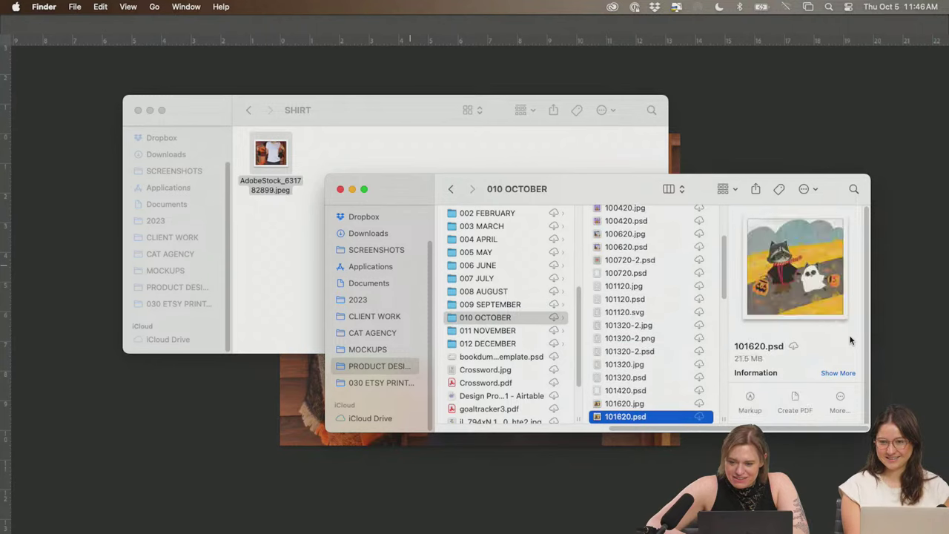
key("Down")
key("Down")
key("Down")
key("Down")
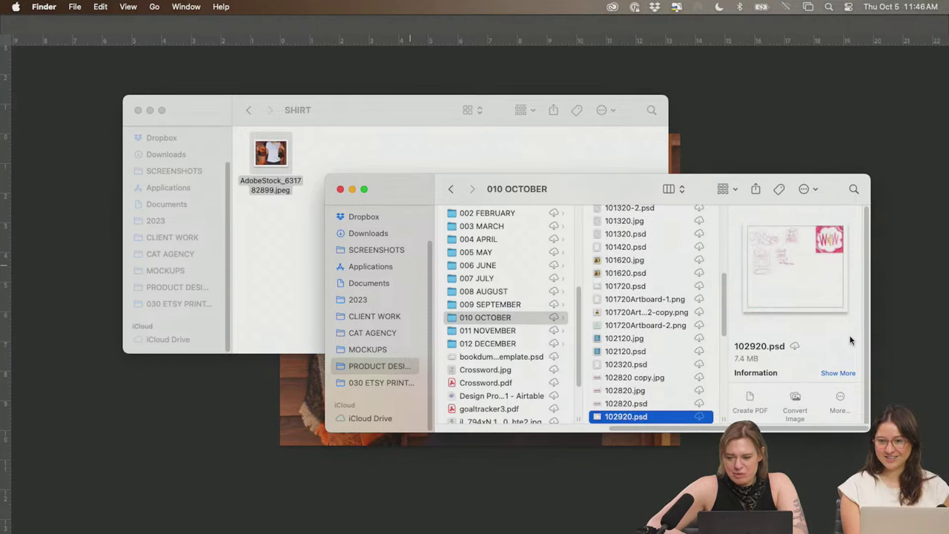
- Preview the first artwork files in the 2020 009 SEPTEMBER folder in search of a shirt design
key("Left")
key("Up")
key("Right")
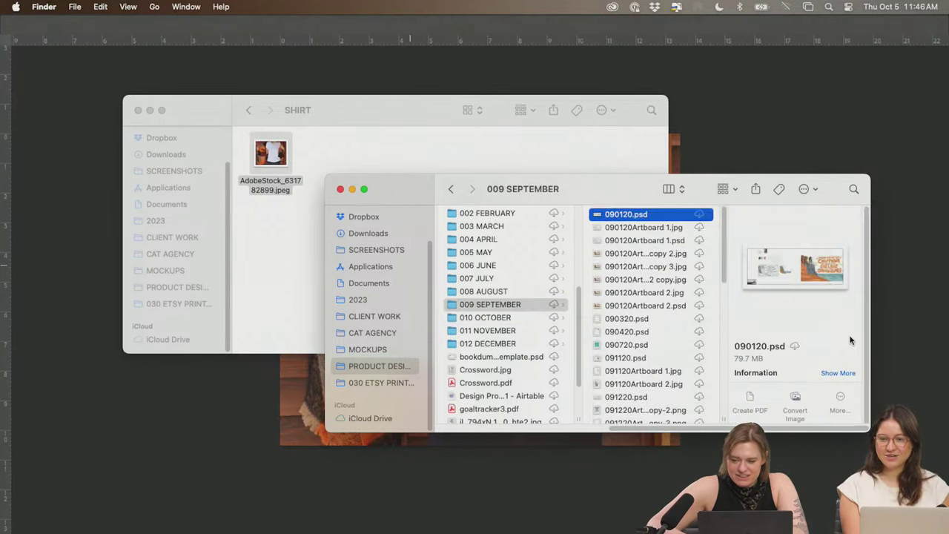
key("Down")
key("Down")
key("Down")
key("Down")
key("Down")
key("Down")
key("Down")
key("Down")
key("Down")
key("Down")
key("Down")
key("Down")
key("Down")
key("Down")
key("Down")
key("Down")
key("Down")
key("Down")
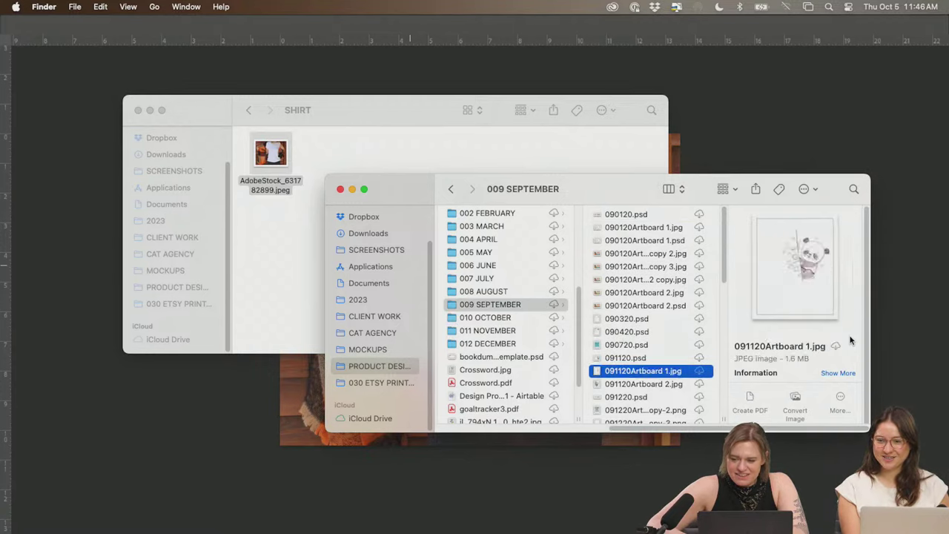
key("Down")
- Preview the artwork files in the 2020 008 AUGUST folder, including 080420.psd and 081520Artboard 1.jpg
key("Left")
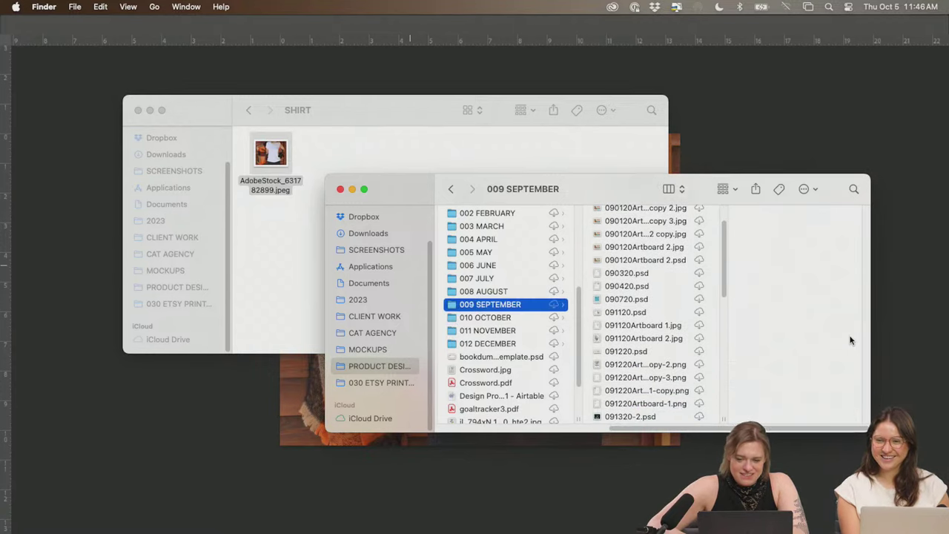
key("Up")
key("Right")
key("Down")
key("Down")
key("Down")
key("Down")
key("Down")
key("Down")
key("Down")
key("Down")
key("Down")
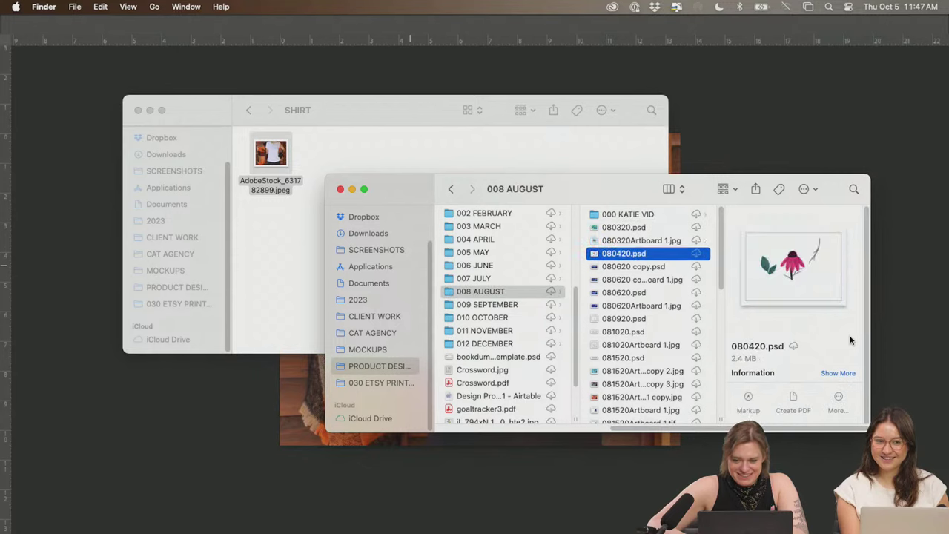
key("Down")
key("Down")
key("Down")
key("Down")
key("Down")
key("Down")
key("Down")
key("Down")
key("Down")
key("Down")
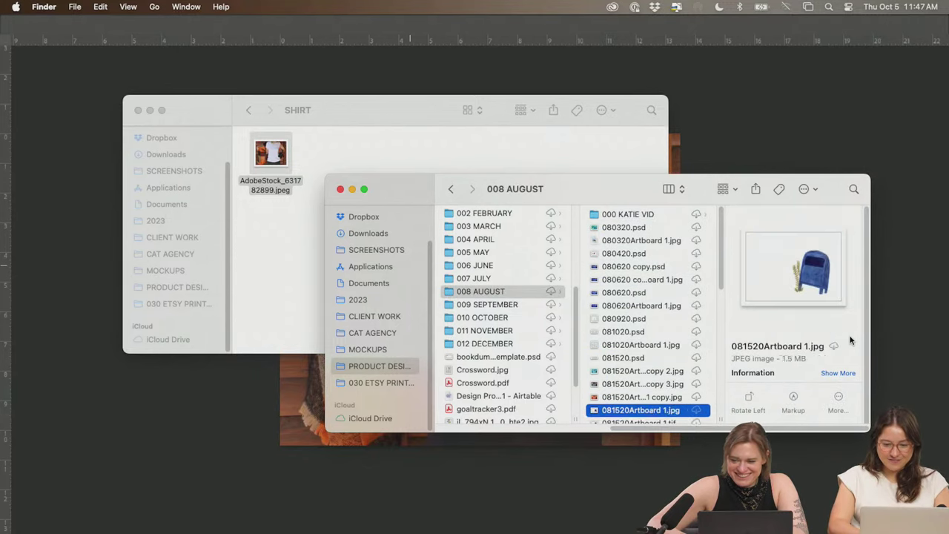
- Preview the artwork files in the 2020 007 JULY folder, including the 070620 artboards and the Untitled-1 copies
key("Left")
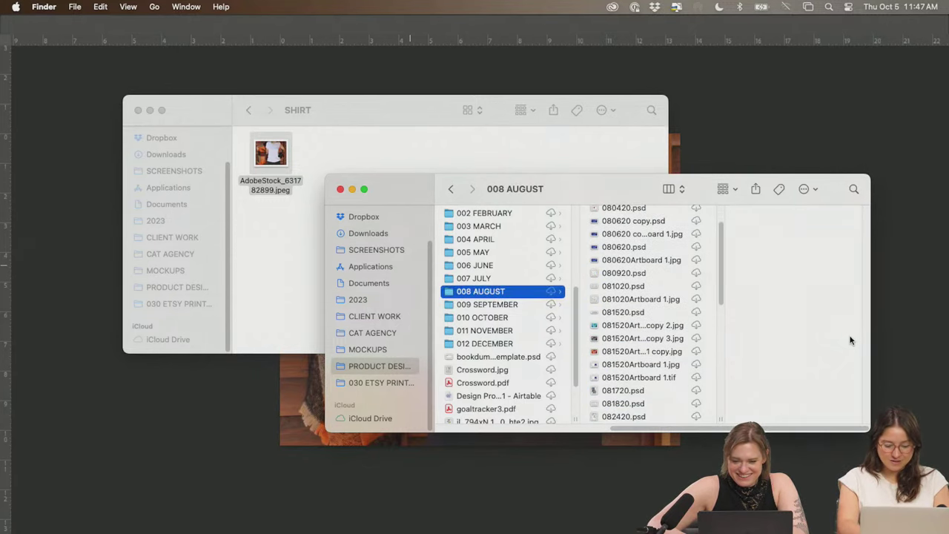
key("Up")
key("Right")
key("Down")
key("Down")
key("Down")
key("Down")
key("Down")
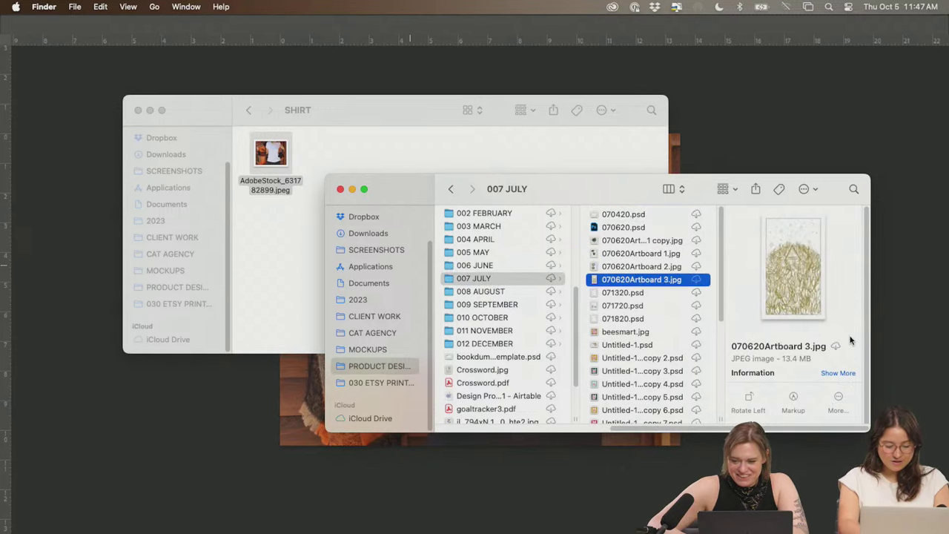
key("Down")
key("Down")
key("Down")
key("Down")
key("Down")
key("Down")
key("Down")
key("Down")
key("Down")
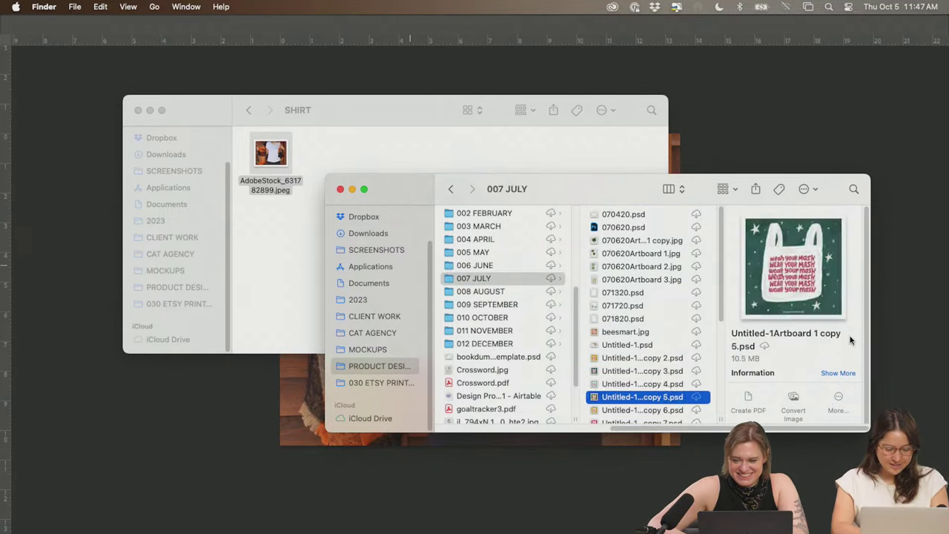
key("Down")
key("Down")
key("Down")
key("Down")
key("Down")
key("Down")
- Go back to the 2020 003 MARCH folder and preview its files down to Untitled-1.psd
key("Left")
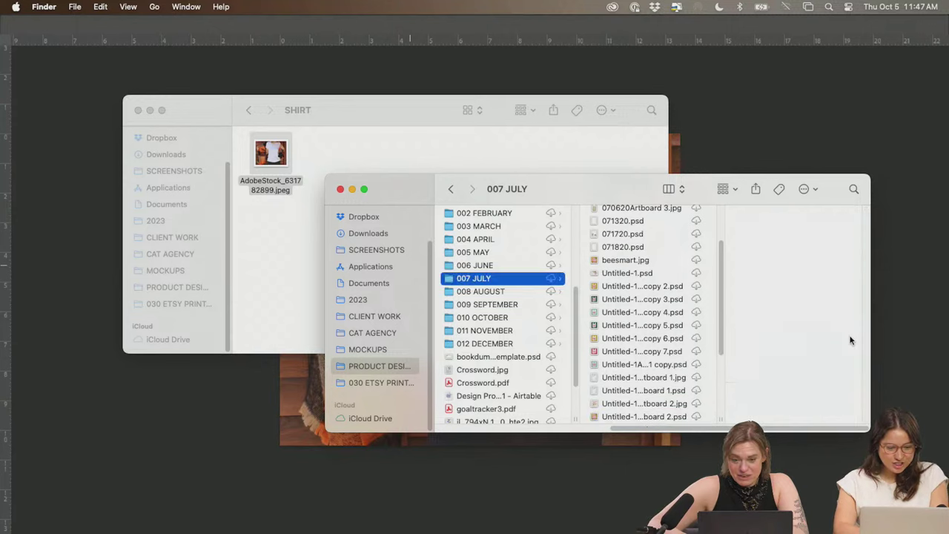
key("Up")
key("Up")
key("Up")
key("Up")
key("Up")
key("Down")
key("Right")
key("Down")
key("Down")
key("Down")
key("Down")
key("Down")
key("Down")
key("Down")
key("Down")
key("Down")
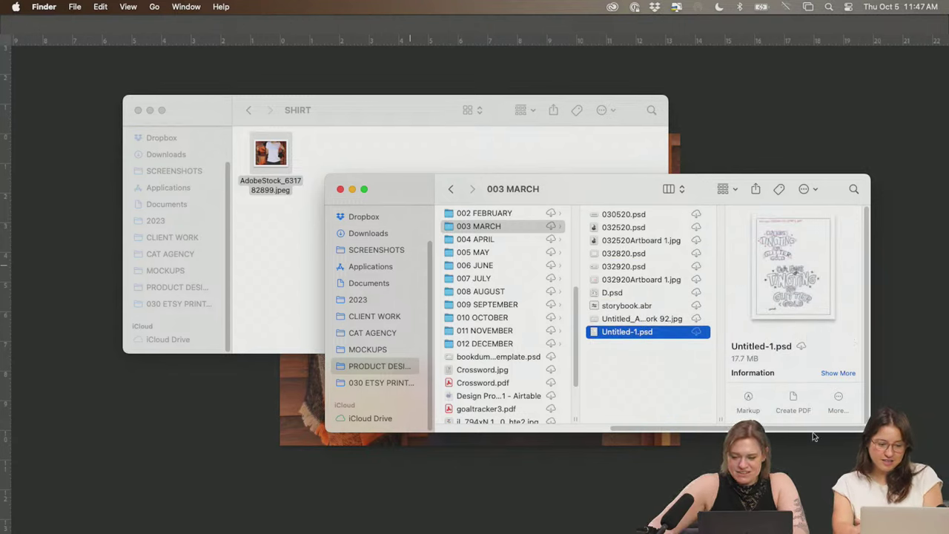
- Open the 2021 003 MARCH folder and preview its first artwork files down to 030821-1.psd
left_click_drag(712, 428, 590, 424)
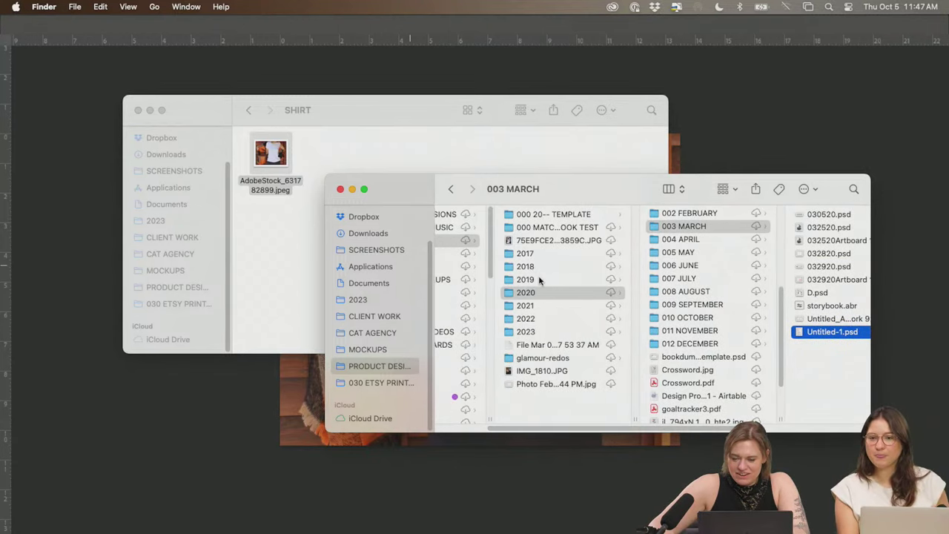
left_click(530, 304)
left_click(701, 321)
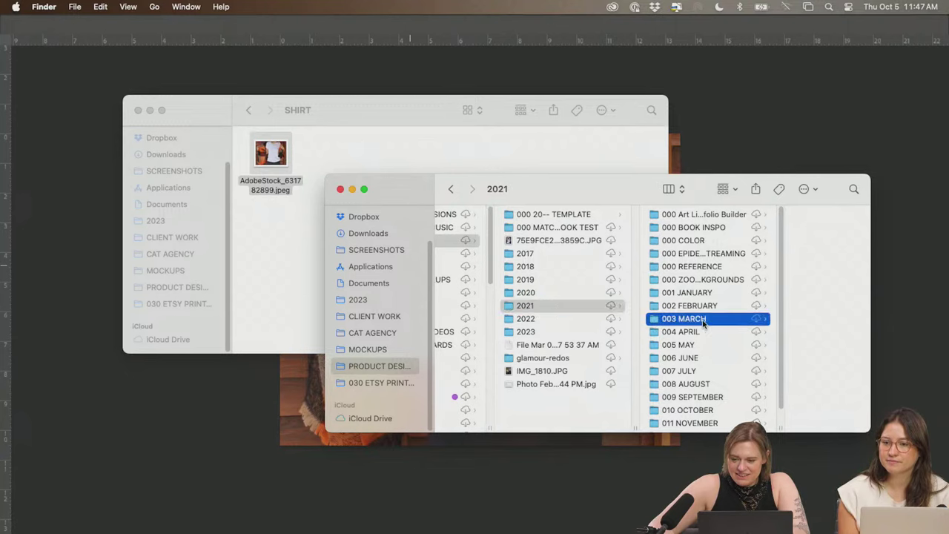
left_click(763, 231)
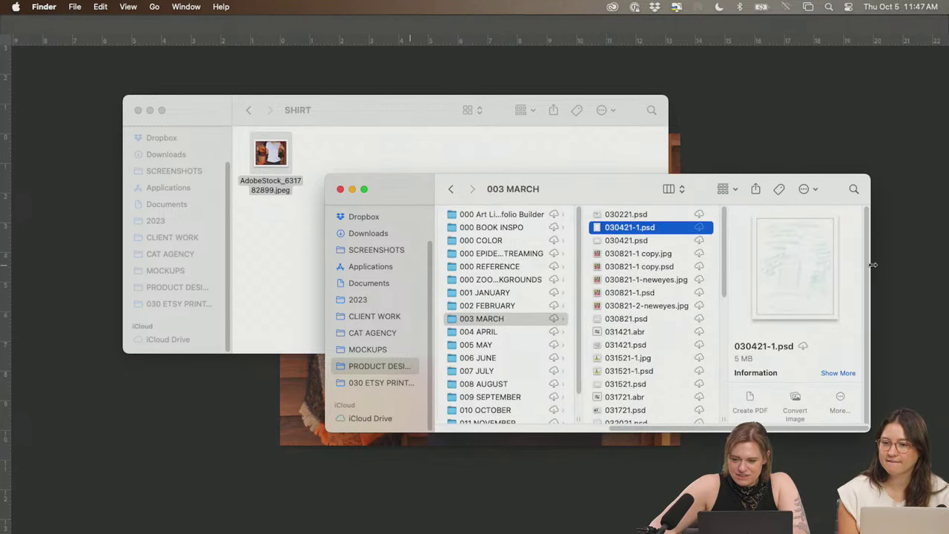
key("Down")
key("Down")
key("Down")
key("Down")
key("Down")
key("Down")
key("Down")
key("Down")
key("Down")
key("Down")
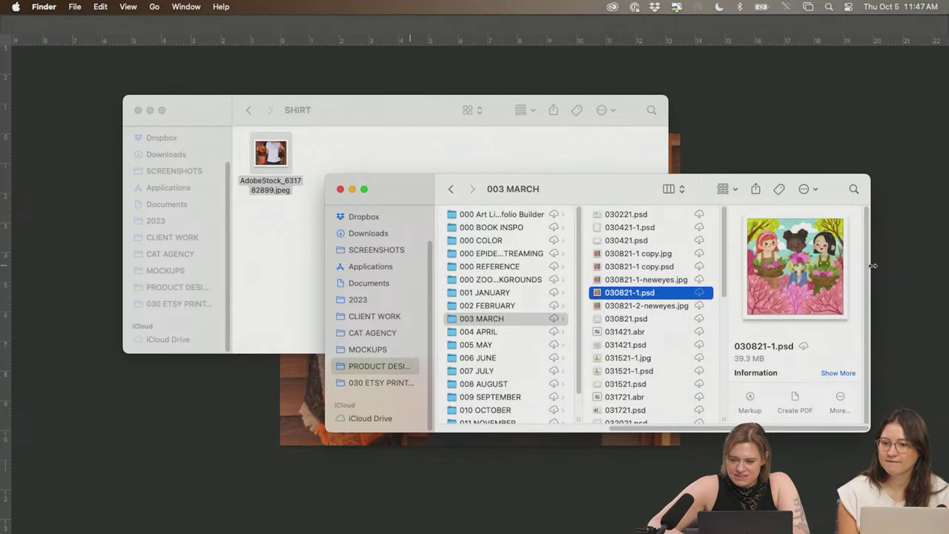
- Preview the following 2021 March artwork files, including 031521-1.psd, down to 032721-1.jpg
key("Down")
key("Down")
key("Down")
key("Down")
key("Down")
key("Down")
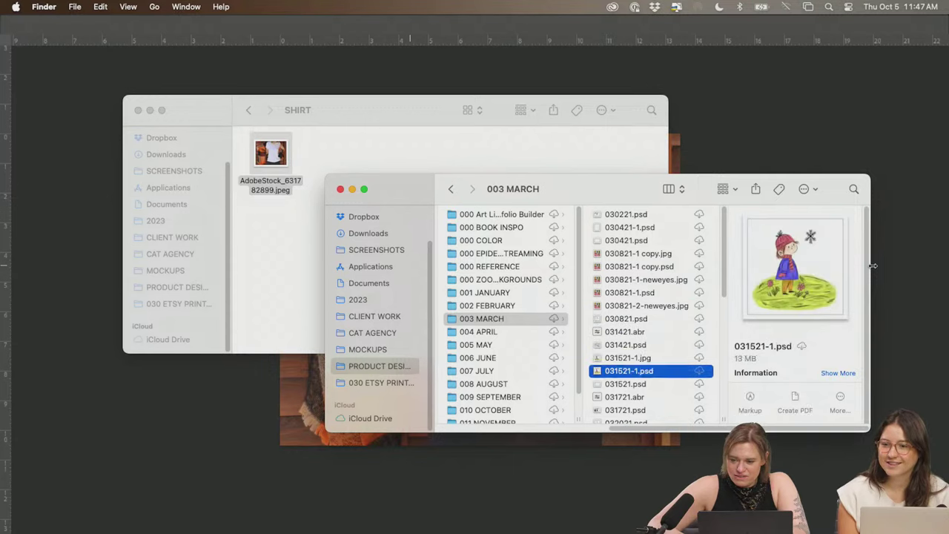
key("Down")
key("Down")
key("Down")
key("Down")
key("Down")
key("Down")
key("Down")
key("Down")
key("Down")
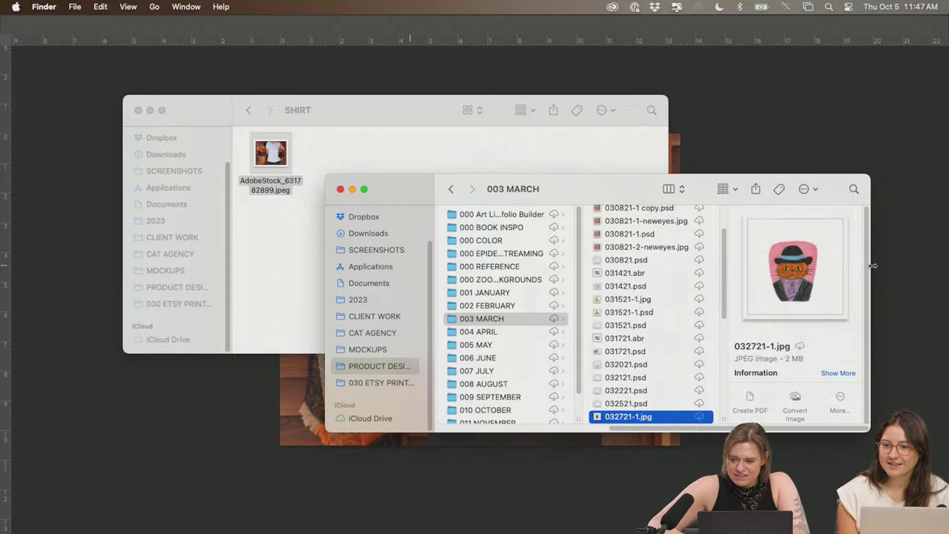
- Preview the rest of the 2021 March files, including onemil.png and the Quote files, down to Untitled-1.psd
key("Down")
key("Down")
key("Down")
key("Down")
key("Down")
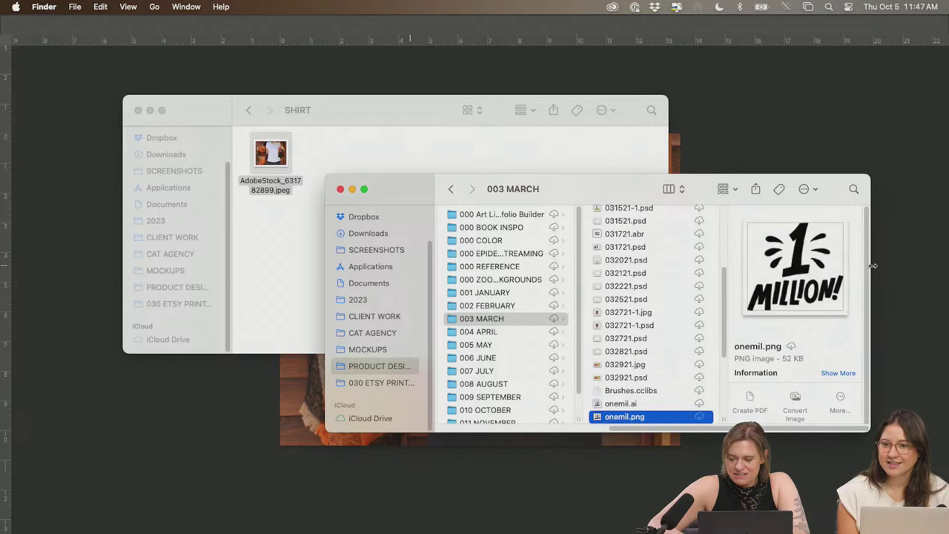
key("Up")
key("Up")
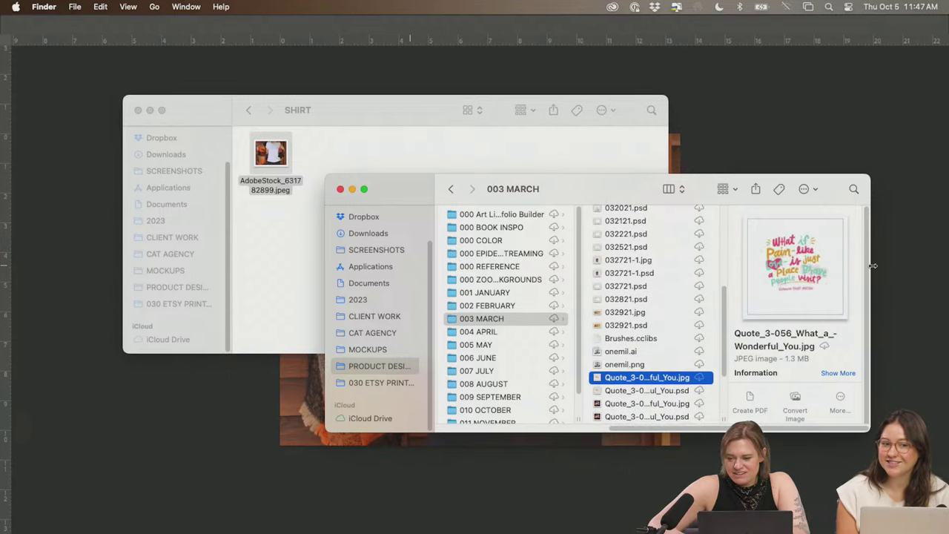
key("Down")
key("Down")
key("Down")
key("Down")
key("Down")
key("Down")
key("Down")
key("Down")
key("Down")
key("Down")
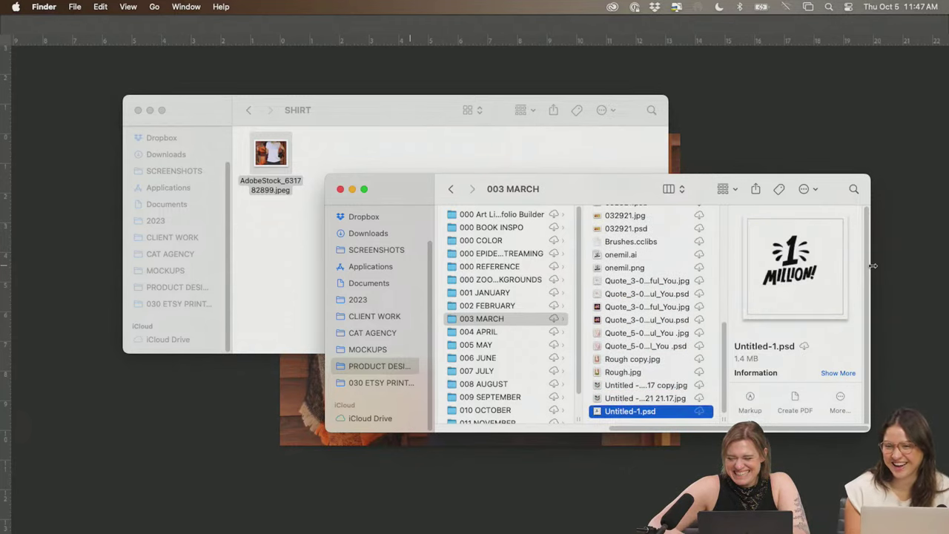
key("Up")
key("Up")
key("Up")
key("Down")
- Leave the 2021 folder and check the 2022 month folders down to 006 JUNE, ending back on 003 MARCH
key("Left")
key("Left")
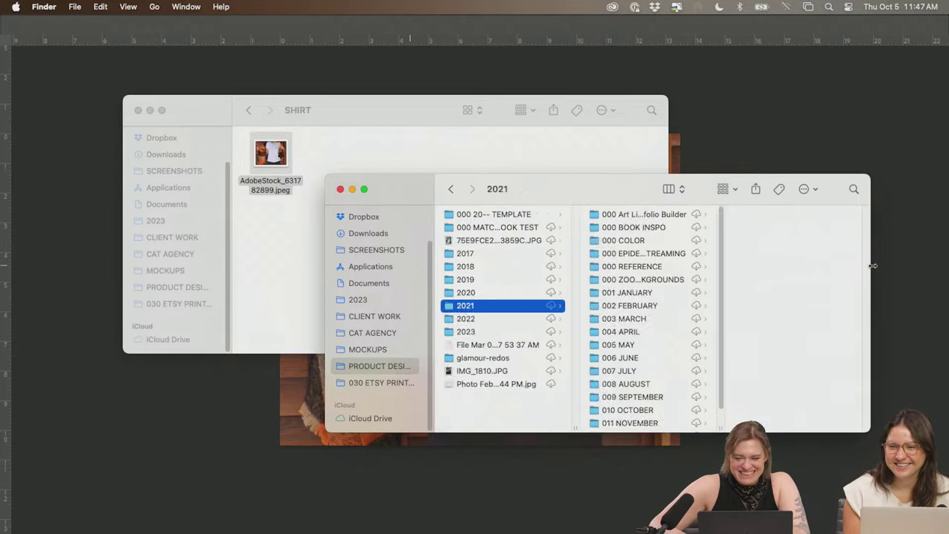
key("Left")
key("Right")
key("Down")
key("Down")
key("Down")
key("Down")
key("Down")
key("Down")
key("Down")
key("Down")
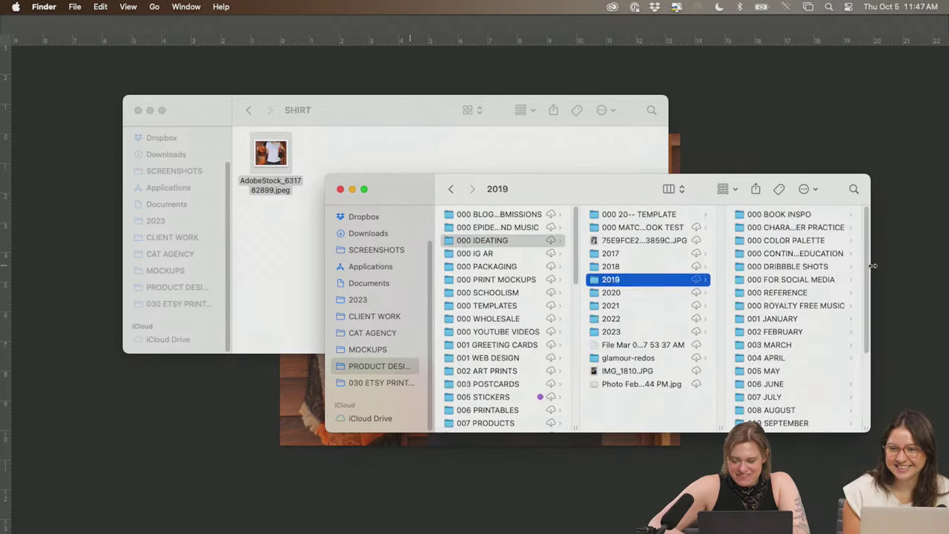
key("Right")
key("Down")
key("Down")
key("Down")
key("Down")
key("Down")
key("Down")
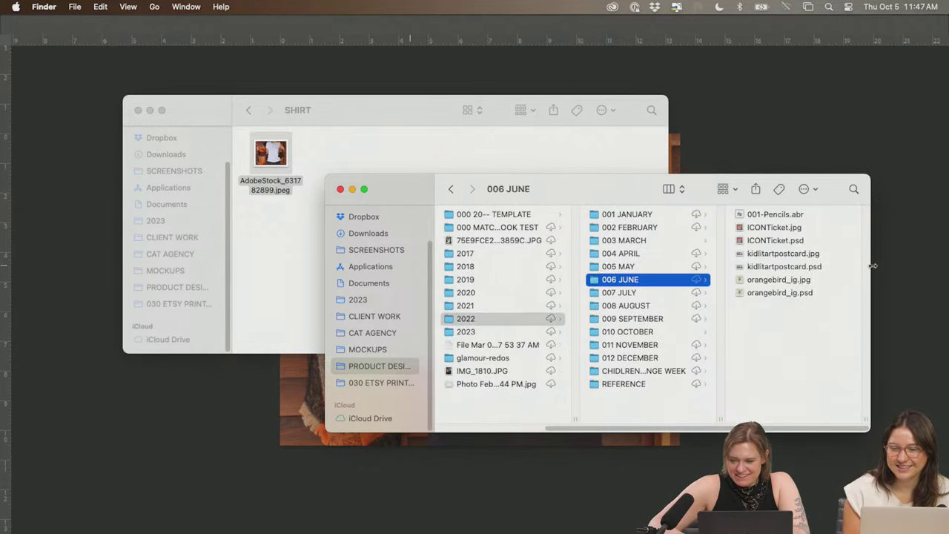
key("Up")
key("Up")
key("Up")
key("Up")
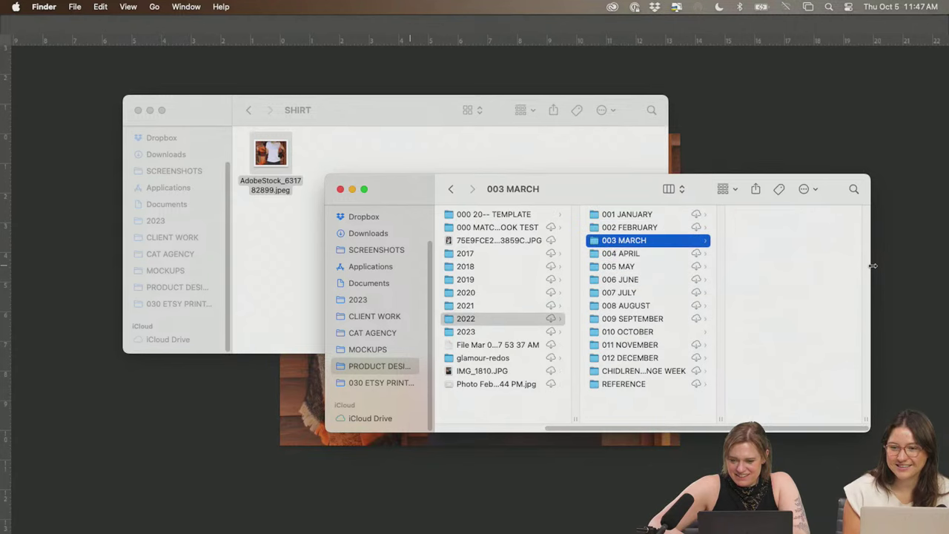
- Go back to the 2019 folder and look through its subfolders down to 004 APRIL
key("Left")
key("Up")
key("Up")
key("Up")
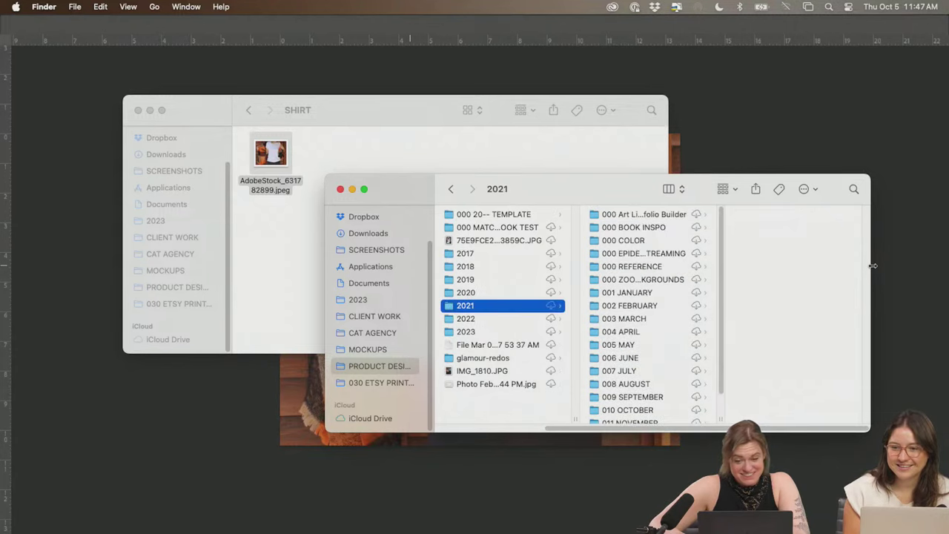
key("Right")
key("Down")
key("Down")
key("Down")
key("Down")
key("Down")
key("Down")
key("Down")
key("Down")
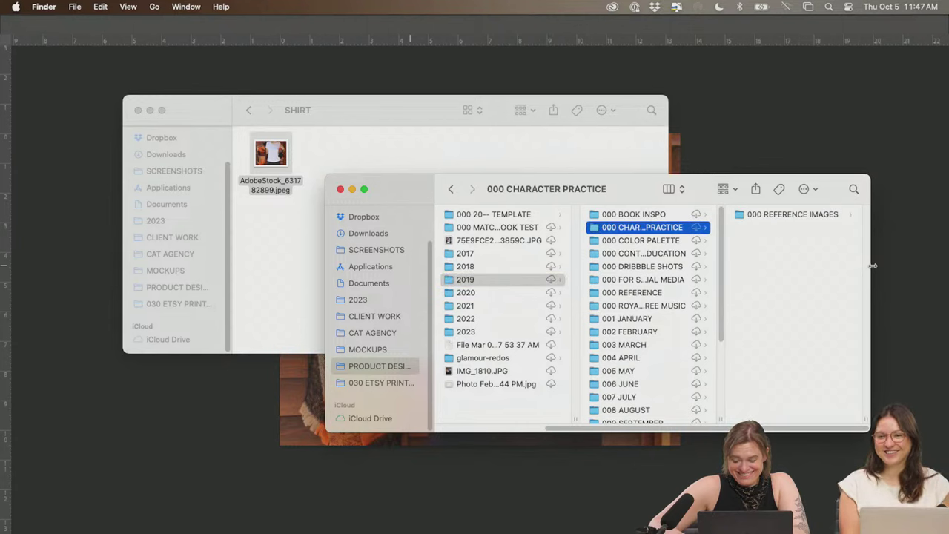
key("Down")
key("Down")
key("Down")
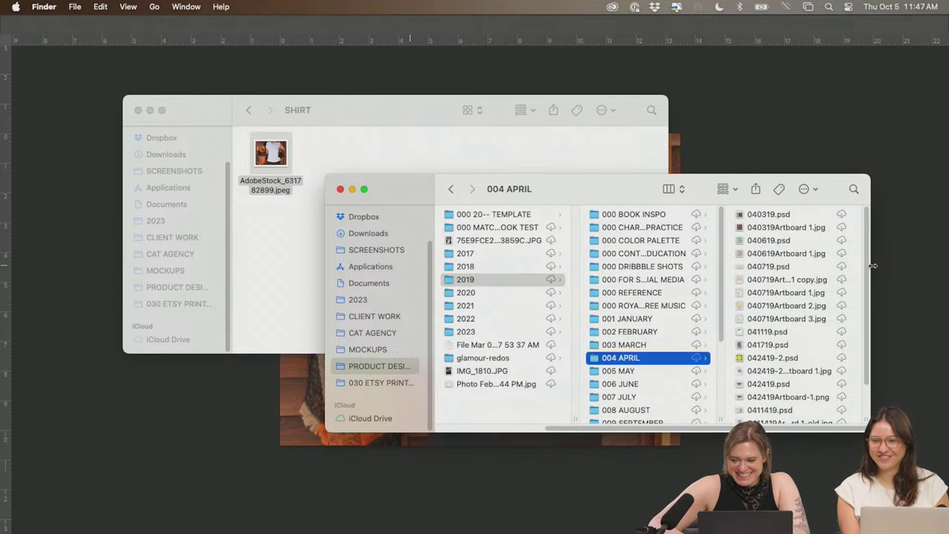
key("Right")
key("Left")
key("Left")
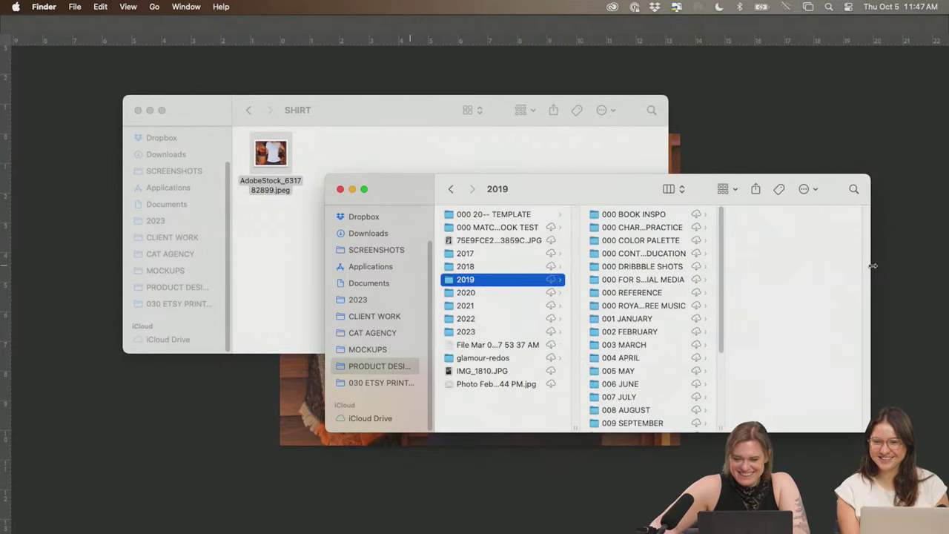
- Open the 2019 003 MARCH folder and preview its lettering artboards down to 030419Artboard 5.psd
left_click(652, 345)
left_click(797, 227)
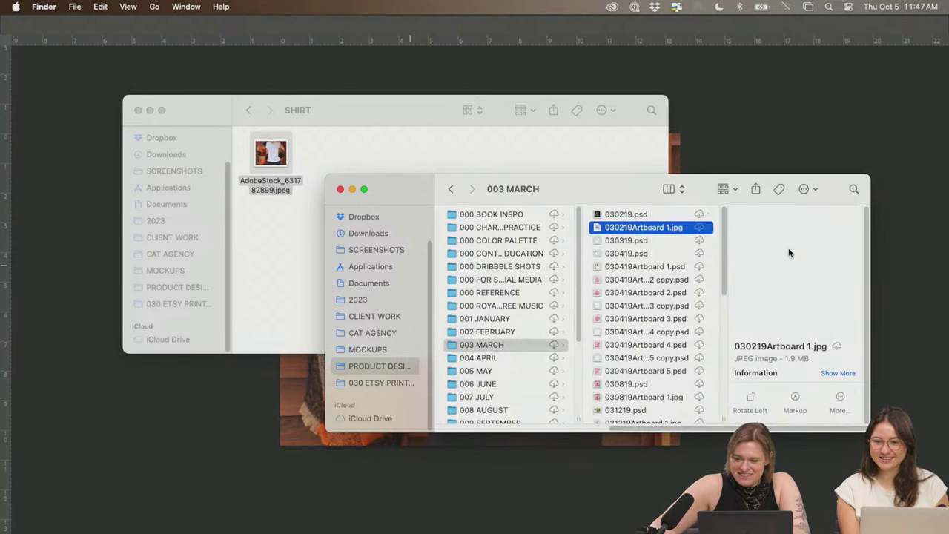
key("Down")
key("Down")
key("Down")
key("Down")
key("Down")
key("Down")
key("Down")
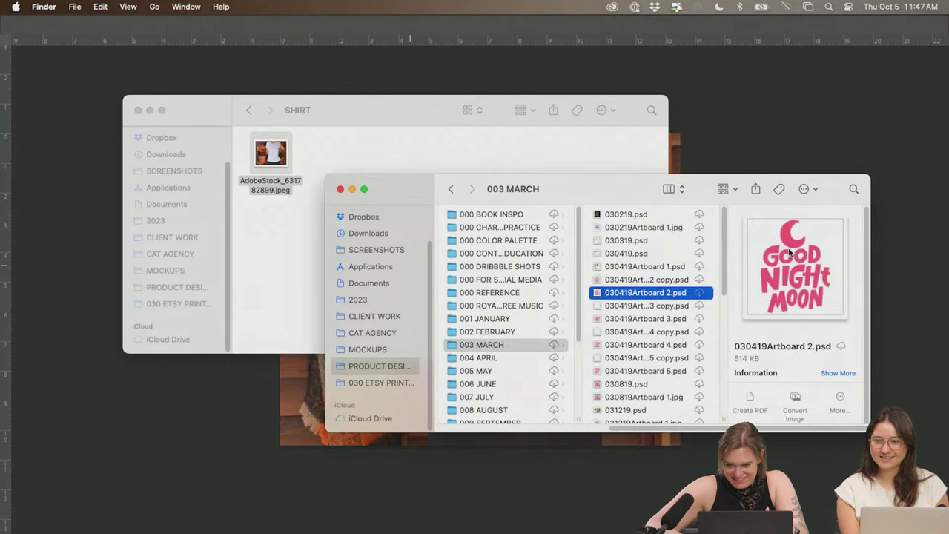
key("Down")
key("Down")
key("Down")
key("Down")
key("Down")
key("Down")
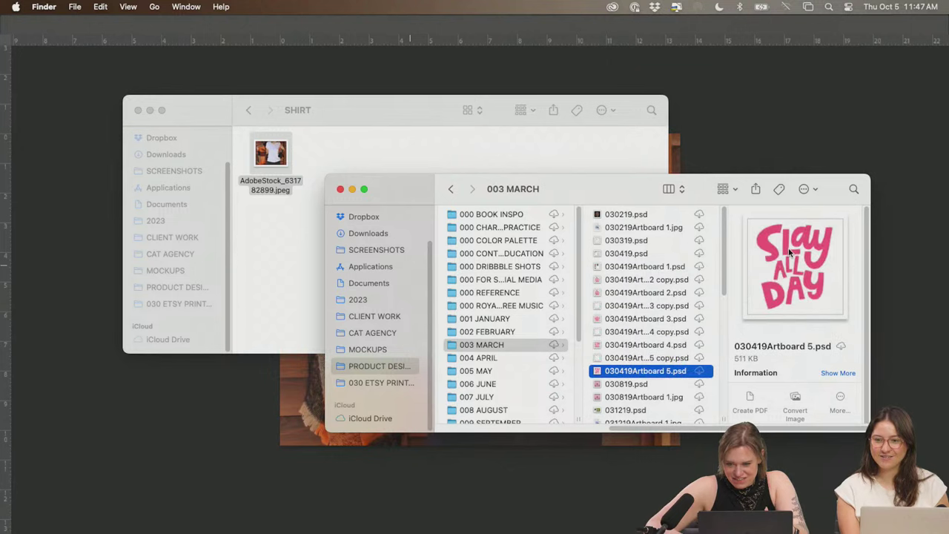
- Return to 030419Artboard 4.psd, view the #Team Fence Jump lettering enlarged, and close the enlarged preview
key("Down")
key("Up")
key("Up")
key("Up")
key("Up")
key("Up")
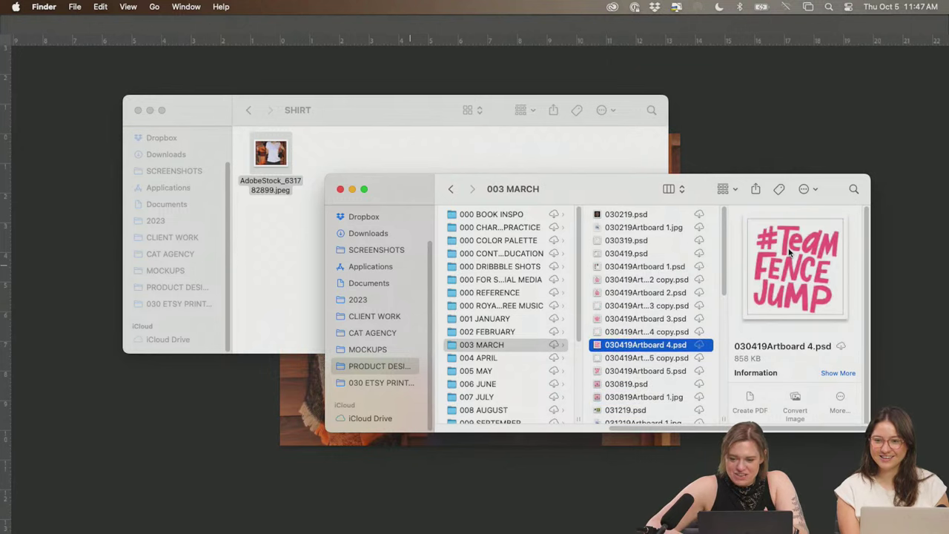
key("space")
key("space")
key("space")
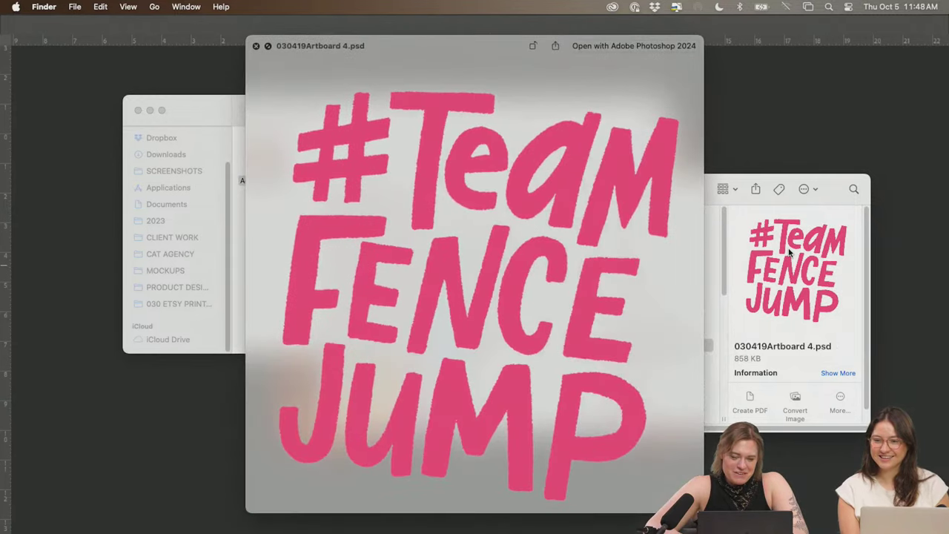
key("space")
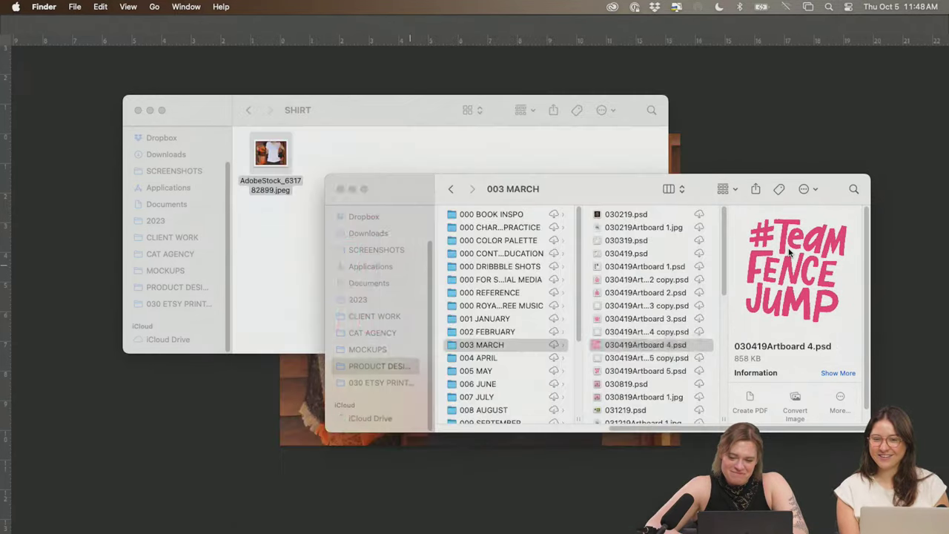
- Preview the 2019 March files from 030419Artboard 5.psd down to the skull mug design 032419-Revised copy.jpg
key("Down")
key("Down")
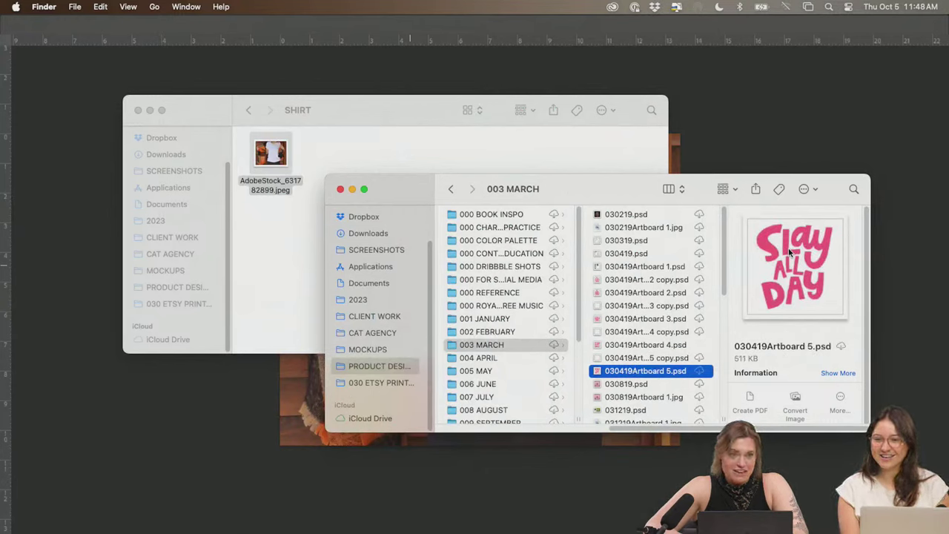
key("Down")
key("Down")
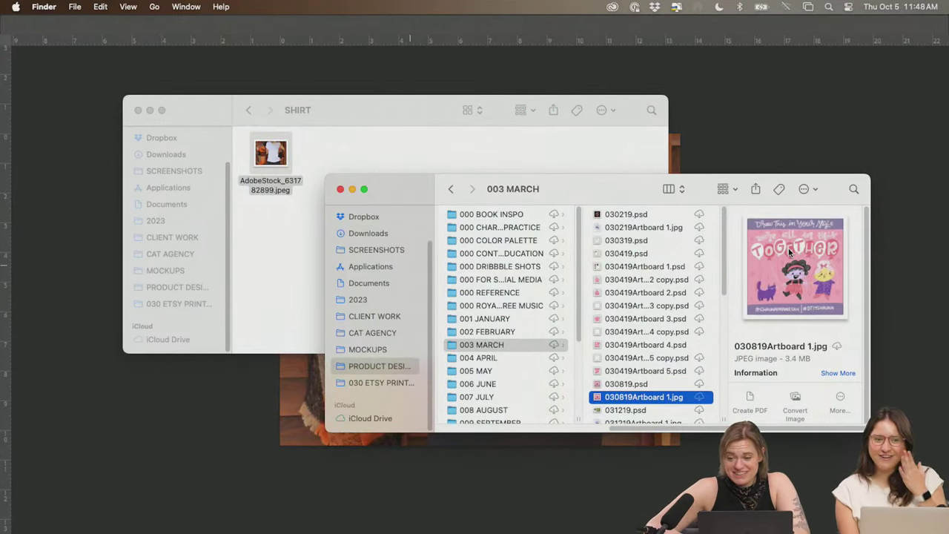
key("Down")
key("Down")
key("Down")
key("Down")
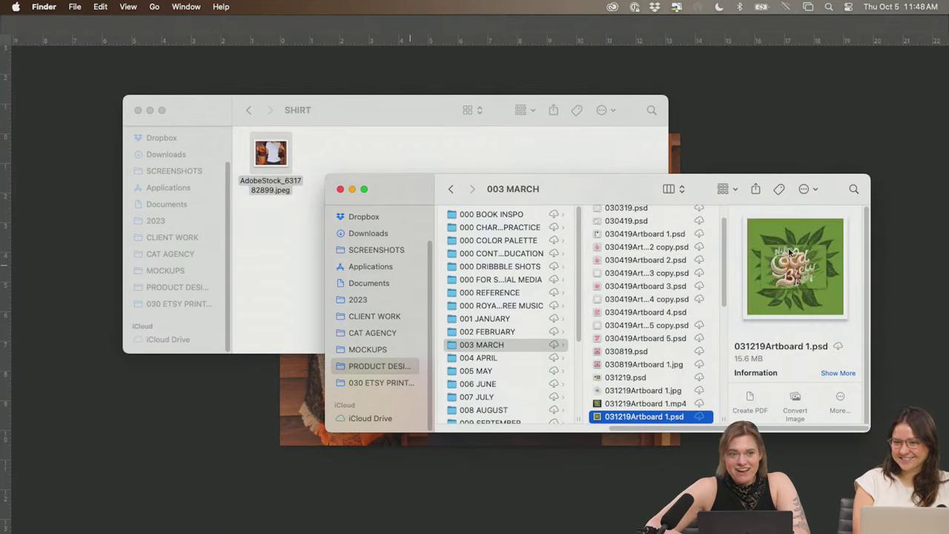
key("Down")
key("Down")
key("Down")
key("Down")
key("Down")
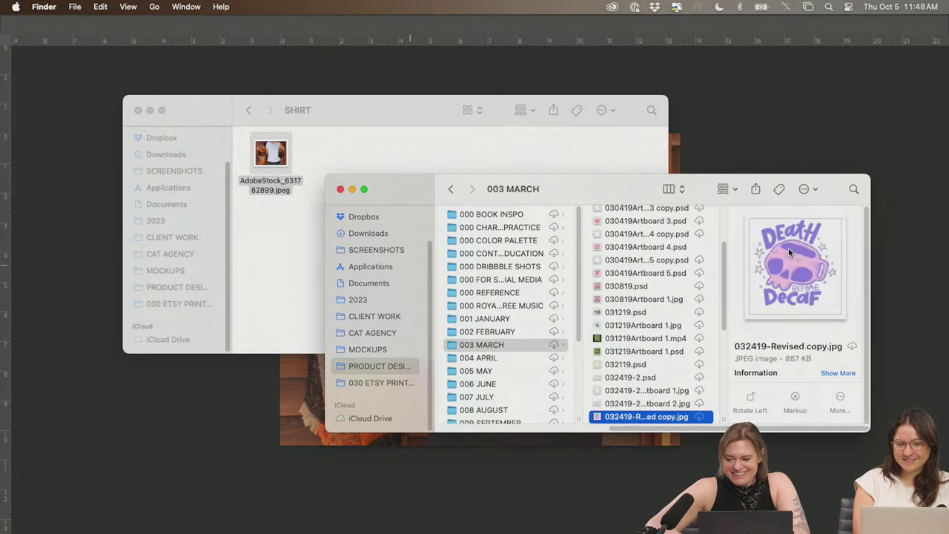
- Preview the remaining 2019 March files below 032419-Revised copy.jpg, through the D23 and video files at the end of the folder
key("Down")
key("Down")
key("Down")
key("Down")
key("Down")
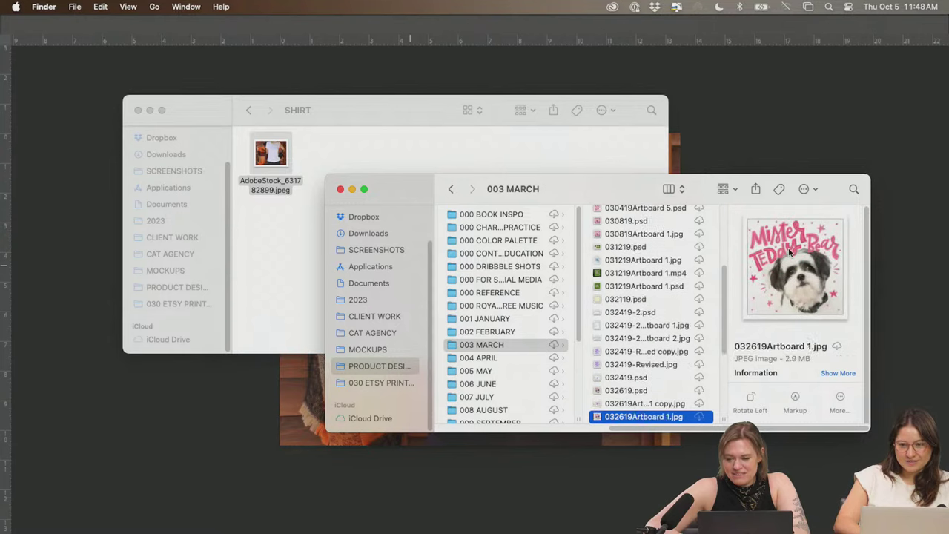
key("Down")
key("Down")
key("Down")
key("Down")
key("Down")
key("Down")
key("Down")
key("Down")
key("Down")
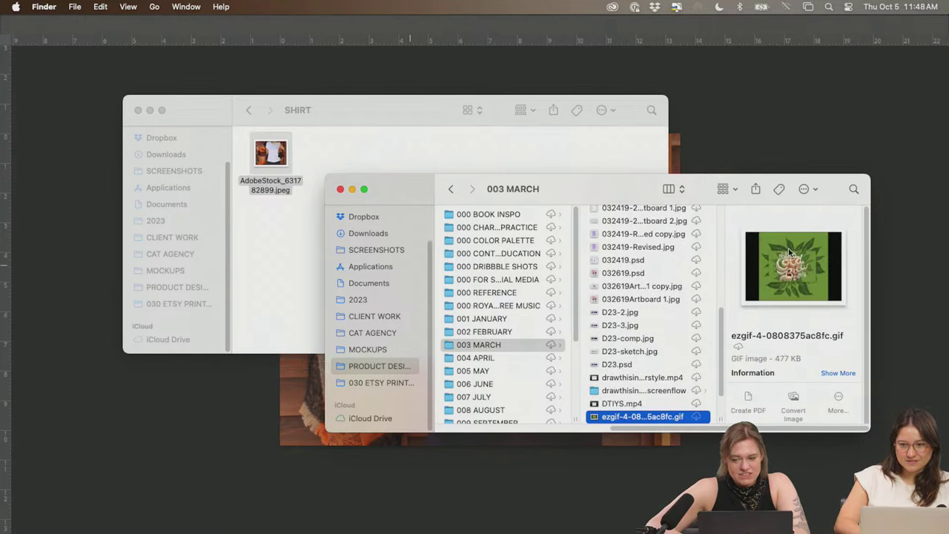
key("Down")
key("Down")
key("Down")
- Go back up the March files to 032619.psd, view the Mister Teddy Bear artwork enlarged, and close the enlarged preview
key("Up")
key("Up")
key("Up")
key("Up")
key("Up")
key("Up")
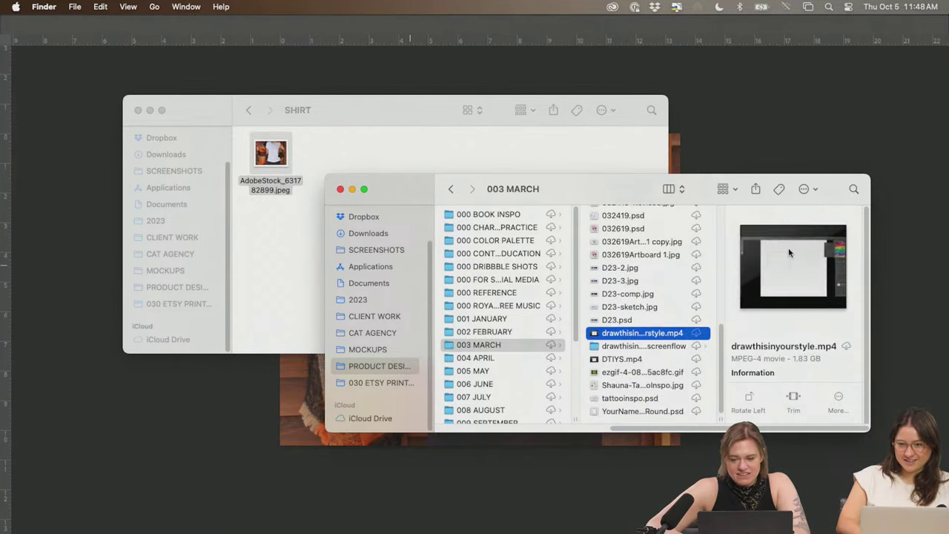
key("Up")
key("Up")
key("Up")
key("Up")
key("Up")
key("Up")
key("Up")
key("Up")
key("Up")
key("Up")
key("Up")
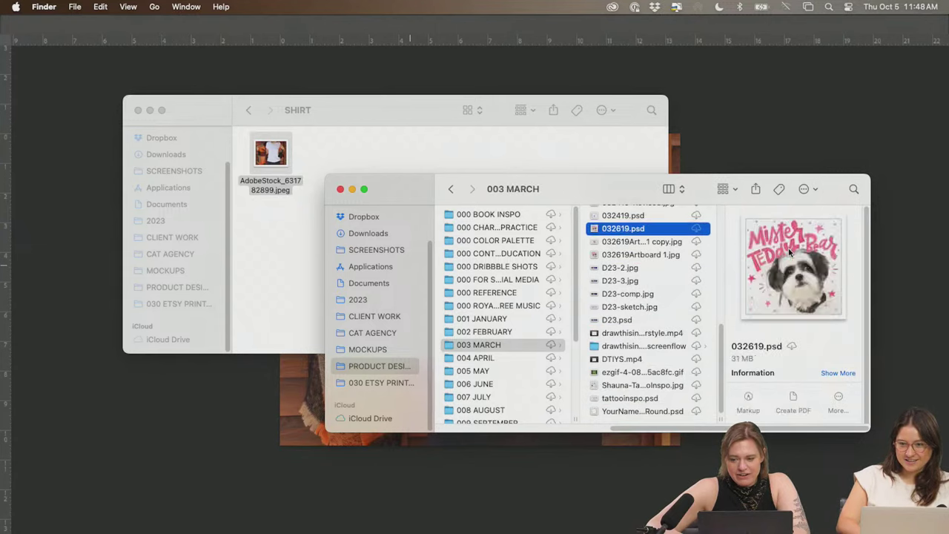
key("Up")
key("Down")
key("Down")
key("Down")
key("Down")
key("Down")
key("Down")
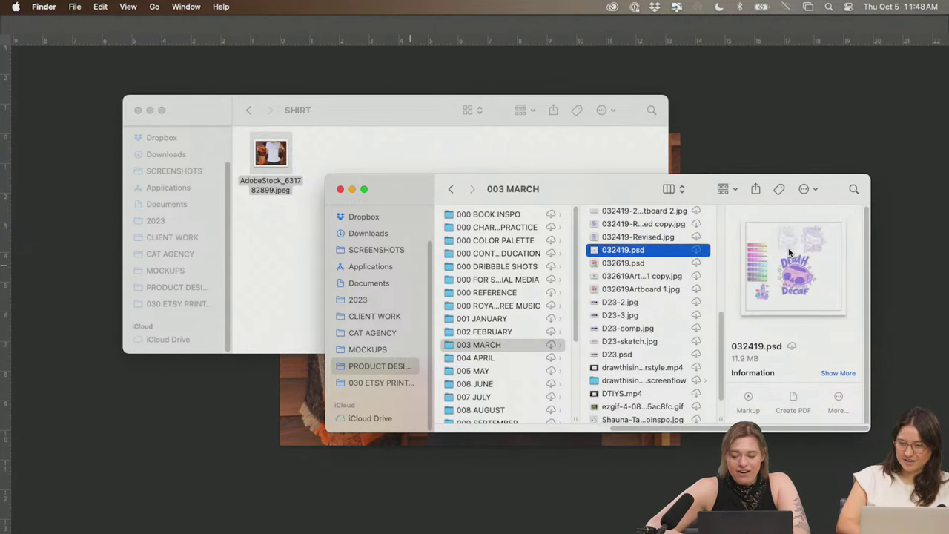
key("Up")
key("Up")
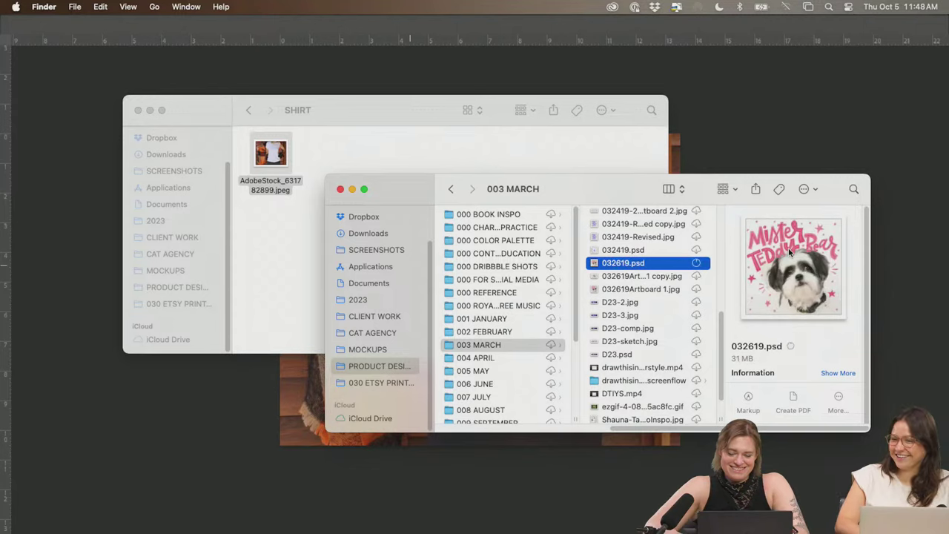
key("space")
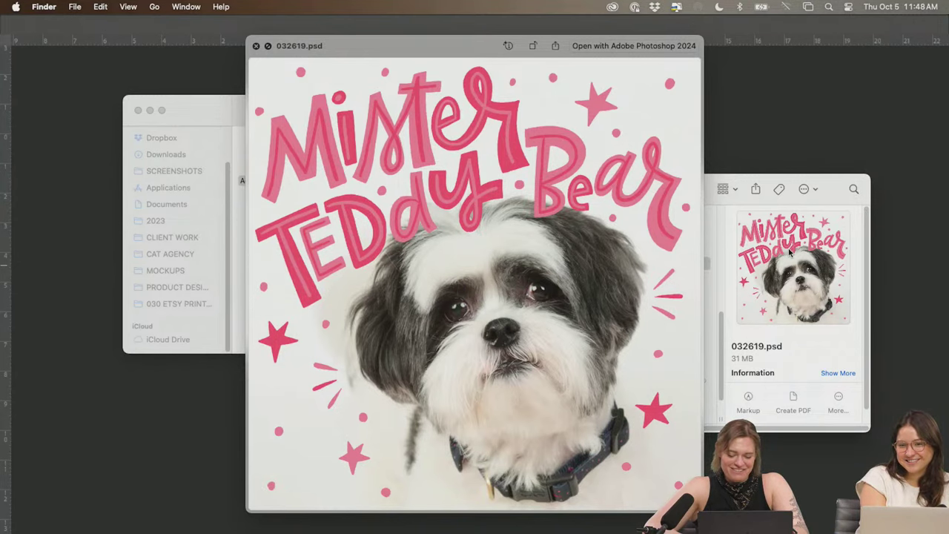
key("space")
- Place the skull mug artwork 032419-Revised copy.jpg from the March folder into the Photoshop shirt photo, over the white t-shirt
key("Up")
key("Up")
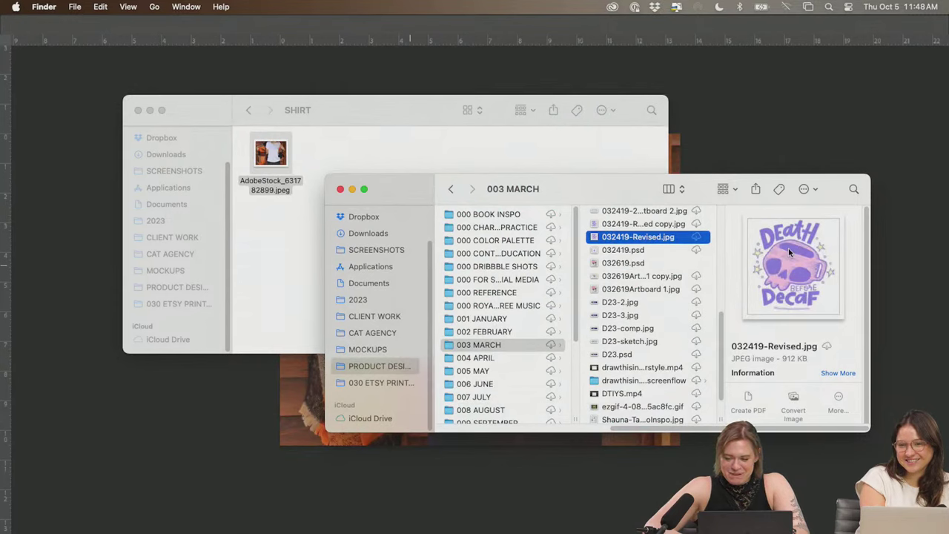
key("Up")
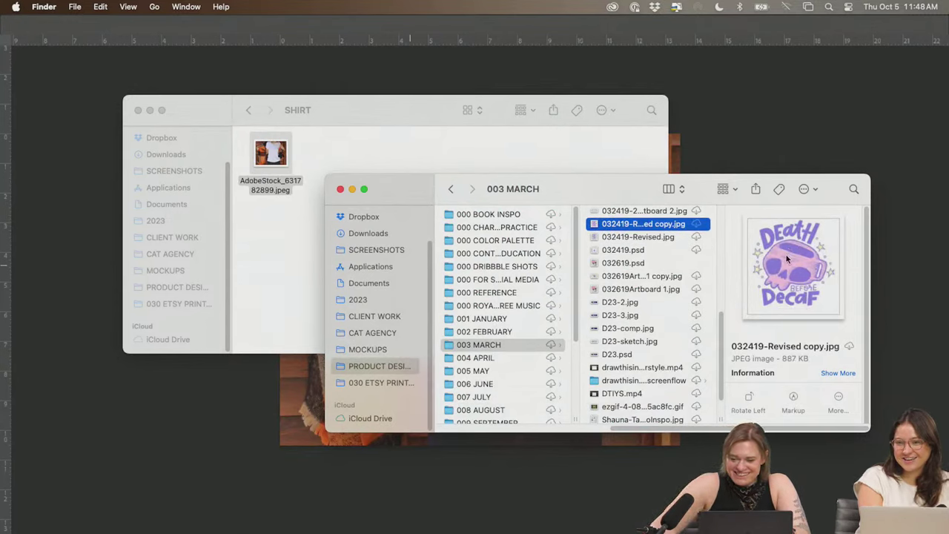
left_click(659, 237)
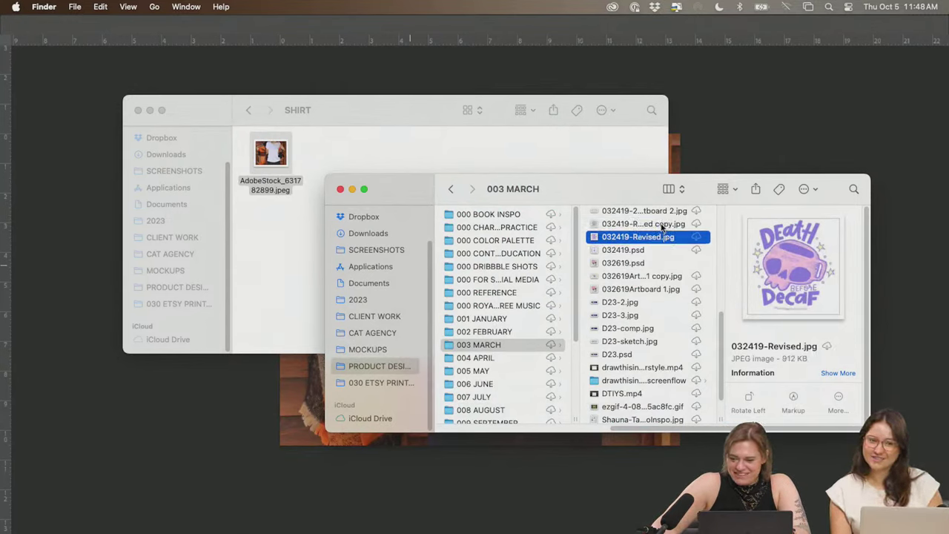
key("Up")
left_click_drag(665, 224, 742, 174)
left_click_drag(506, 279, 533, 242)
- Set the placed artwork's blend mode to Linear Burn, then scale it to 67.84% and position it on the shirt's chest
left_click(860, 424)
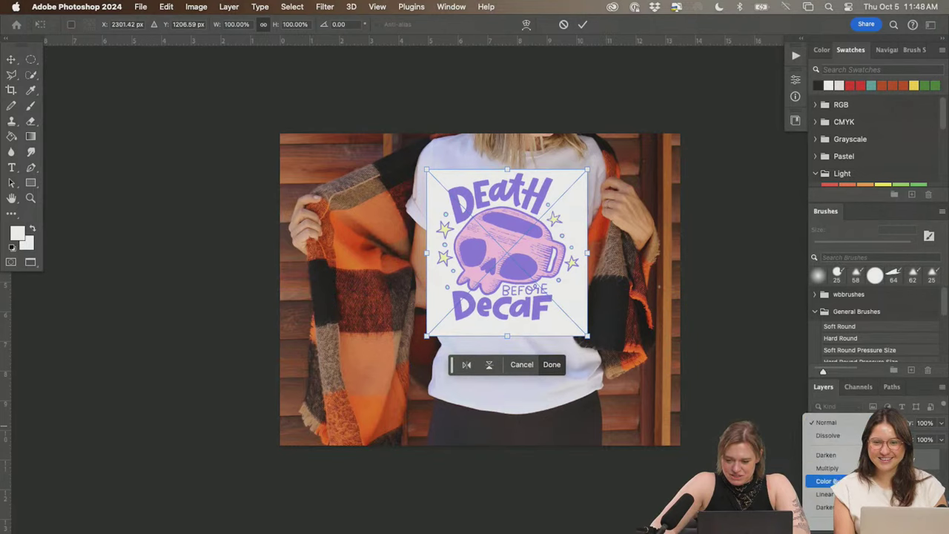
left_click(822, 493)
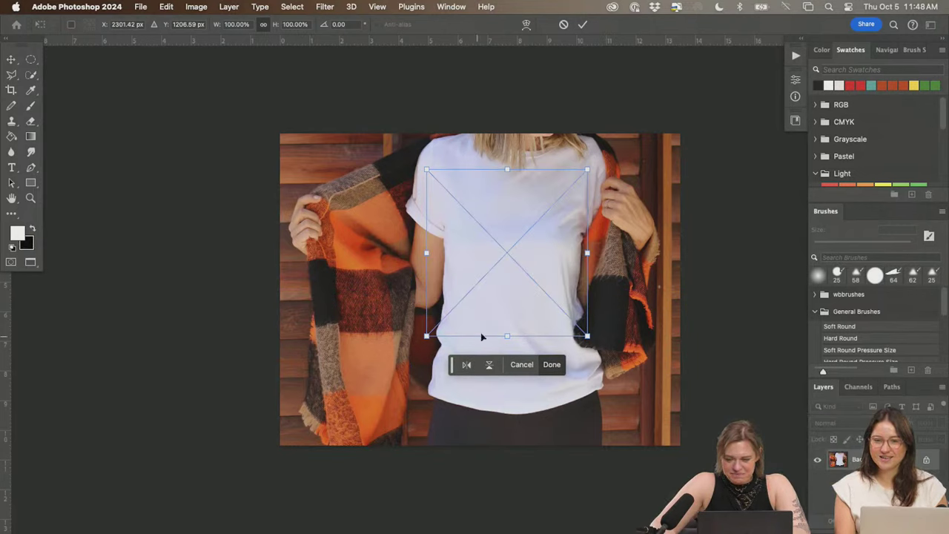
left_click_drag(420, 336, 481, 297)
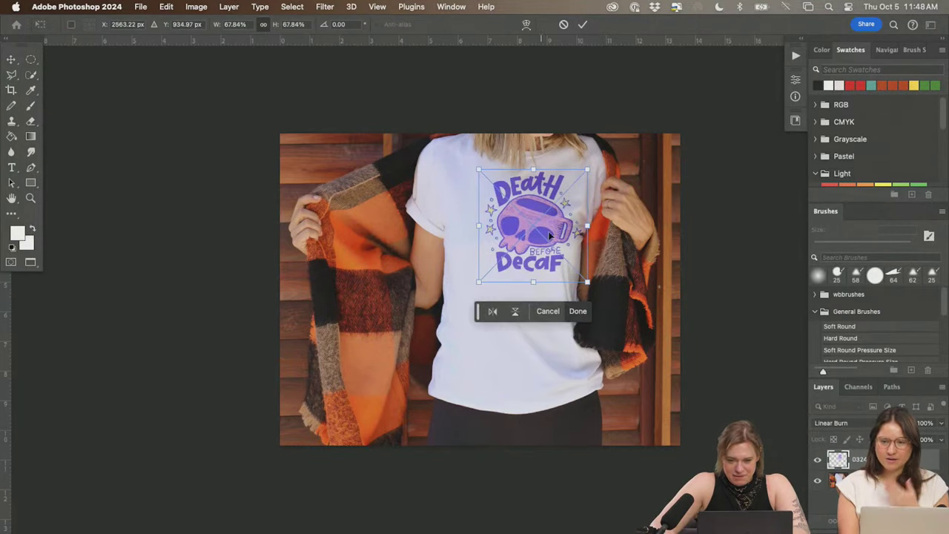
left_click_drag(485, 236, 523, 255)
key("Return")
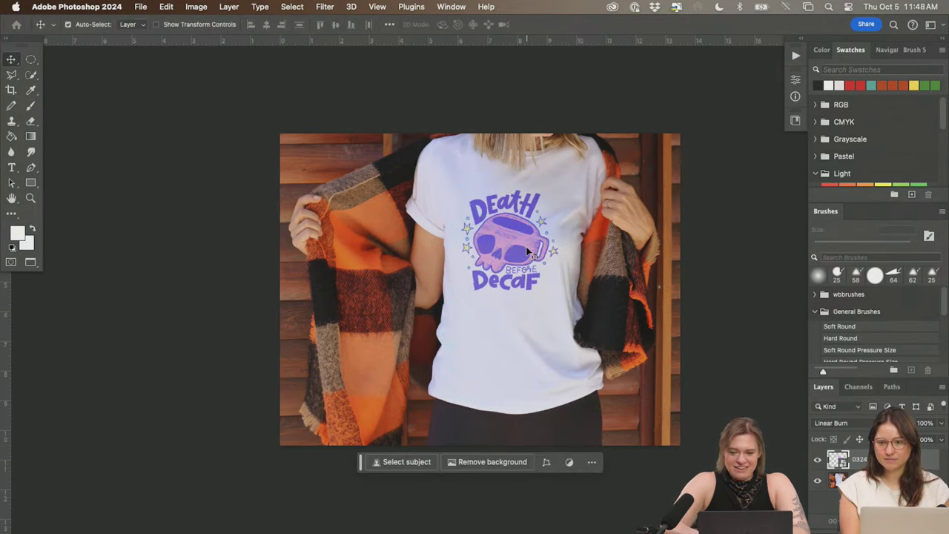
- Scale the skull mug design up to 76.53%, move it slightly higher on the chest, and lower its opacity to 87%
key("super+plus")
left_click_drag(585, 189, 586, 196)
key("super+t")
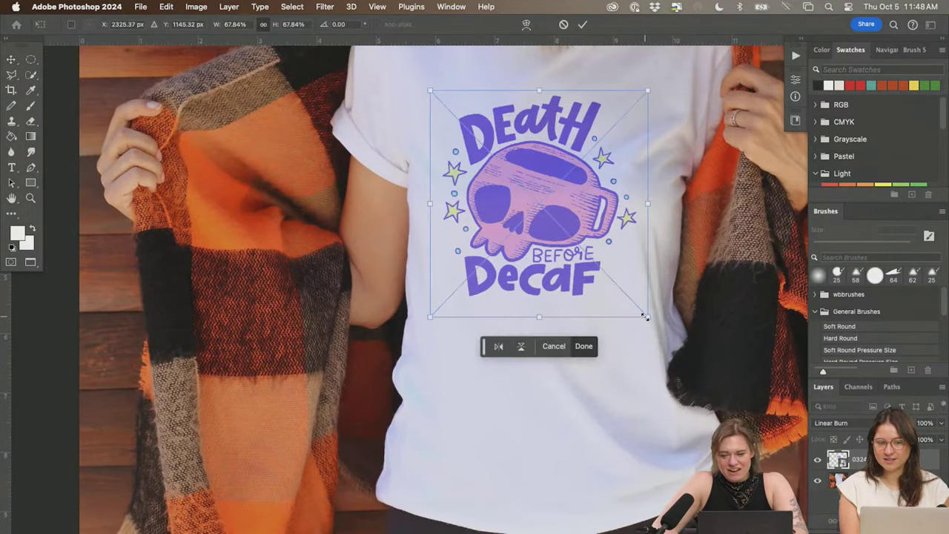
left_click_drag(645, 316, 677, 346)
left_click_drag(601, 301, 591, 277)
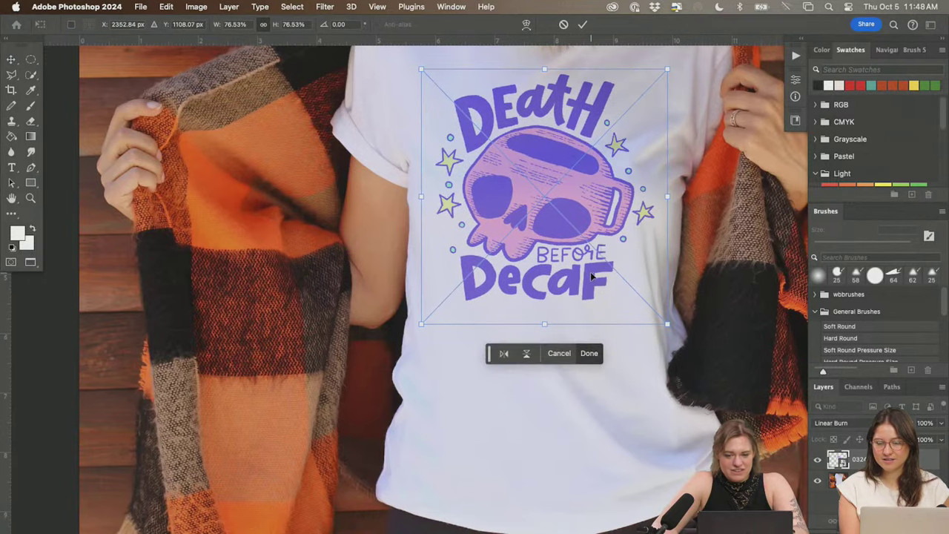
key("Return")
key("super+0")
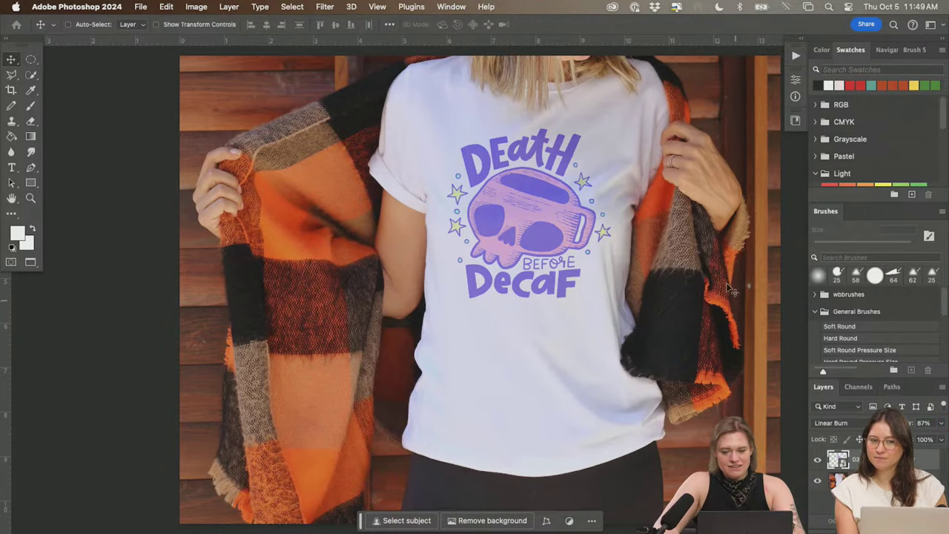
scroll(664, 278, "down", 4)
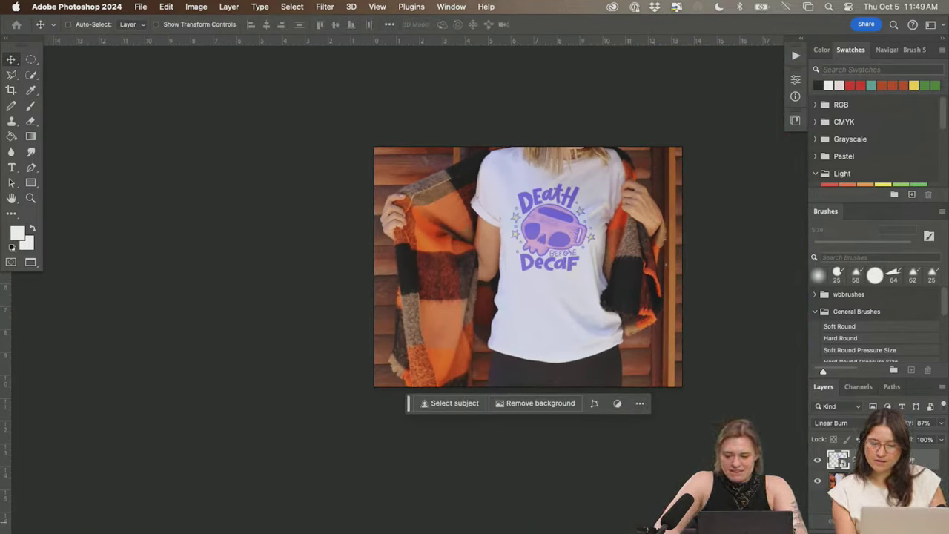
- Add a Hue/Saturation adjustment clipped to the skull mug design, then inspect the design's smart object contents and return to the mockup
left_click(918, 410)
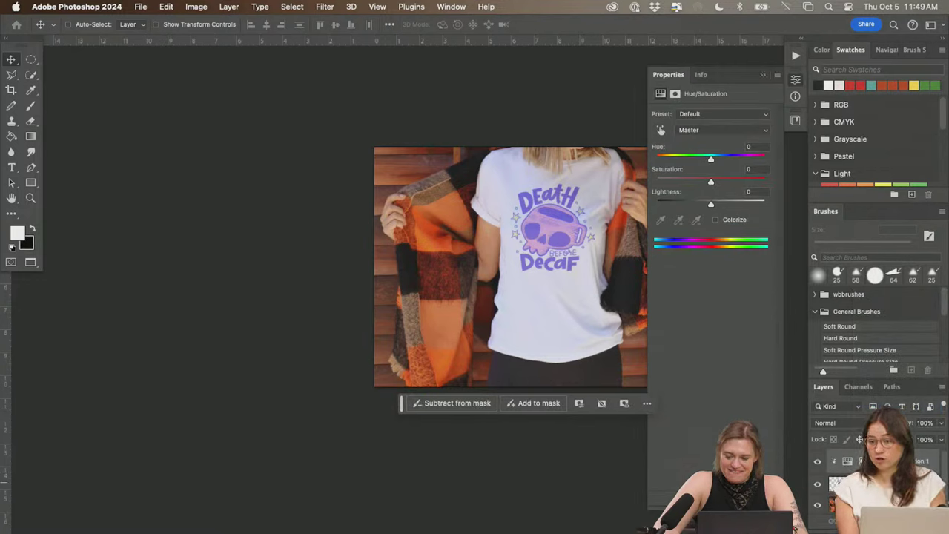
left_click(860, 483)
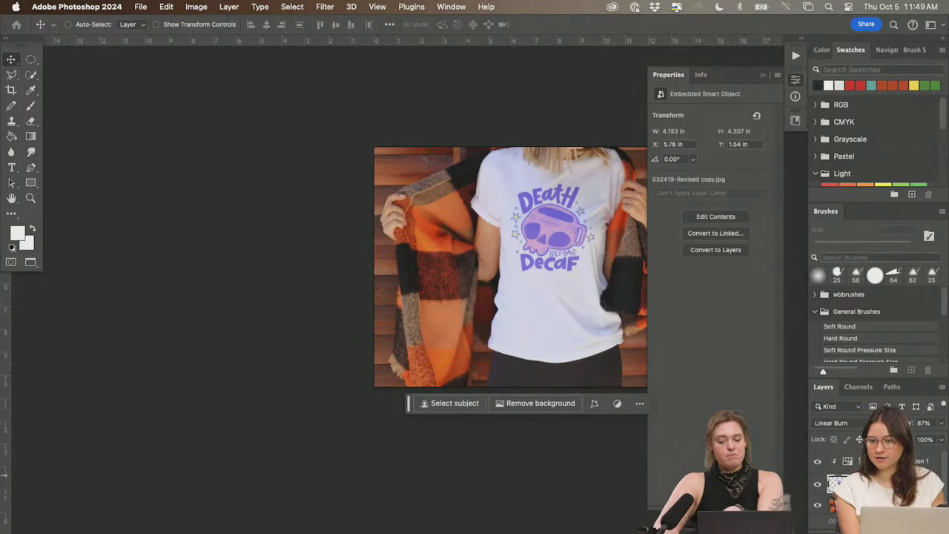
double_click(838, 484)
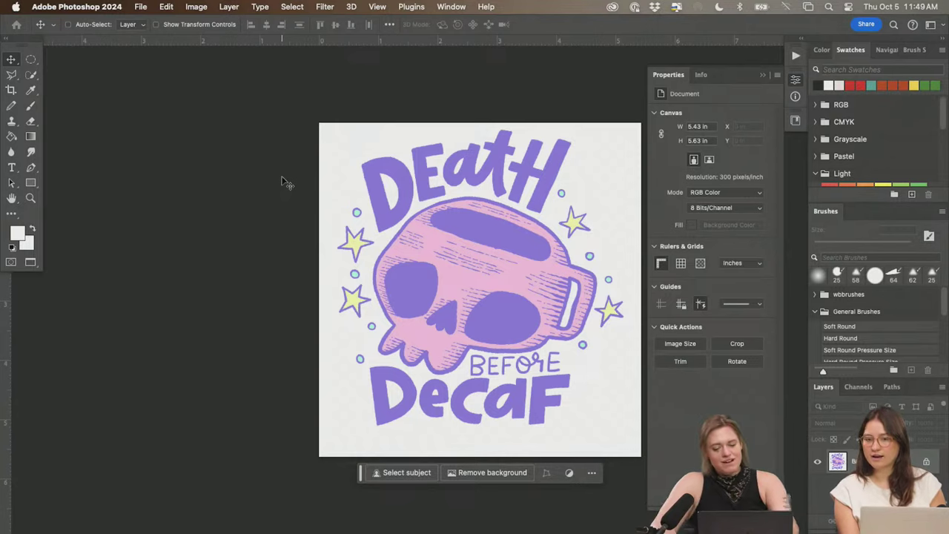
key("ctrl+Tab")
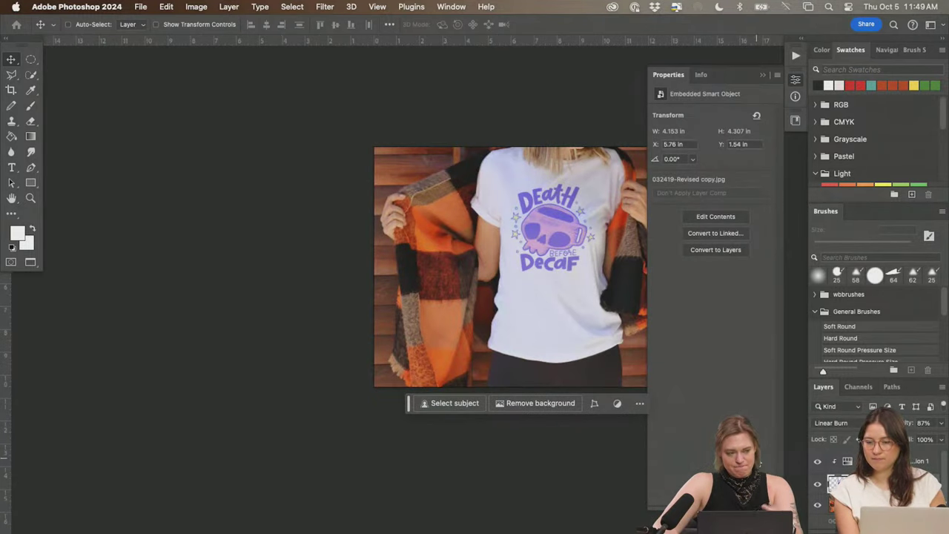
- Try recoloring the design in the Hue/Saturation adjustment with hue +134, saturation +48, and then hue -40
key("ctrl+u")
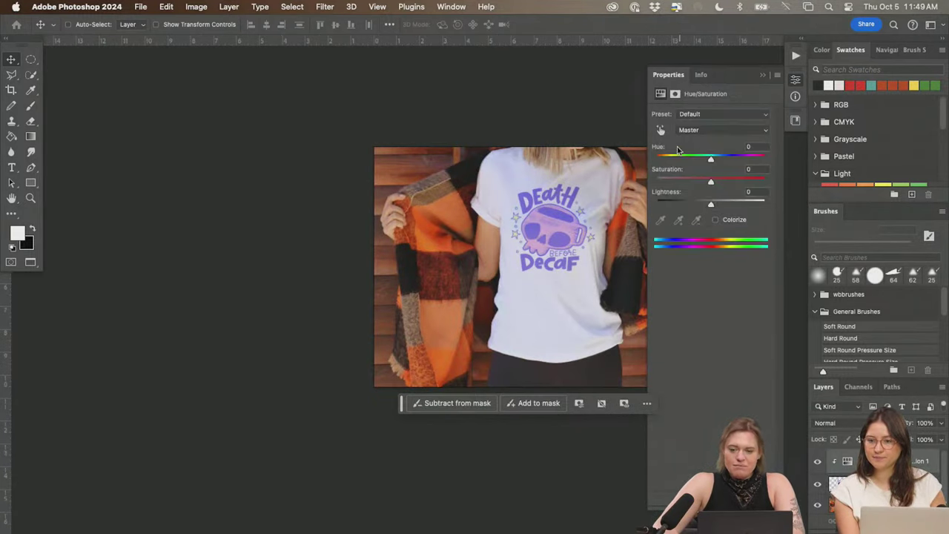
left_click_drag(708, 162, 754, 162)
left_click_drag(711, 182, 712, 181)
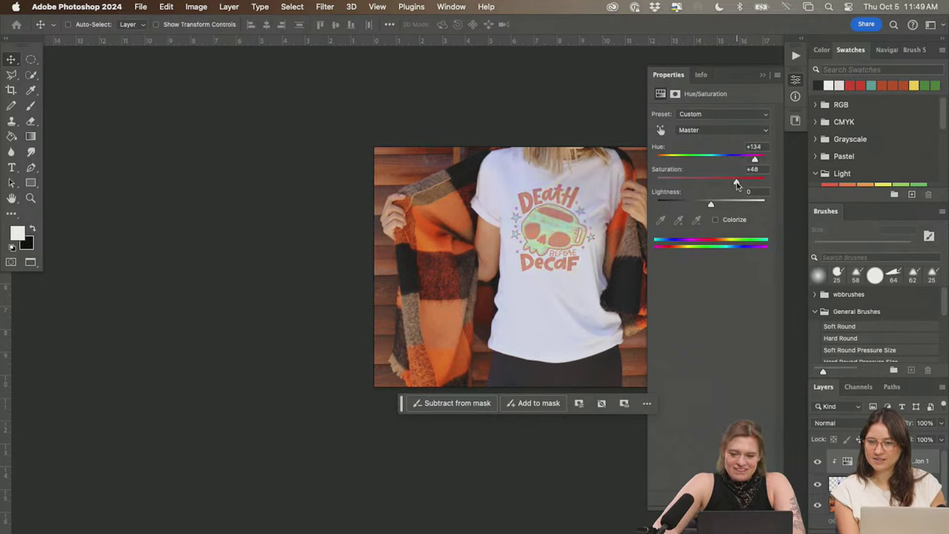
left_click_drag(756, 160, 690, 161)
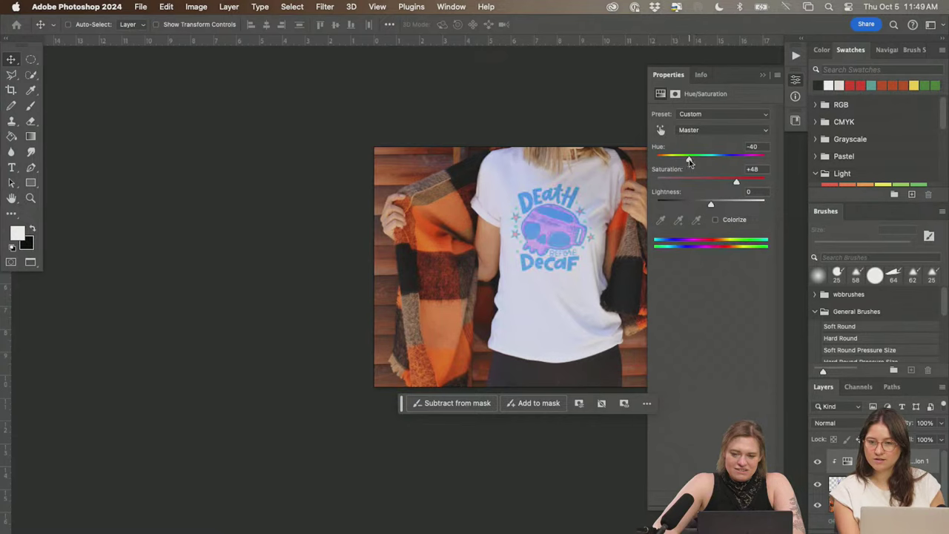
- Colorize the skull mug design orange through its Hue/Saturation adjustment, with hue 22 and saturation 100
left_click(731, 222)
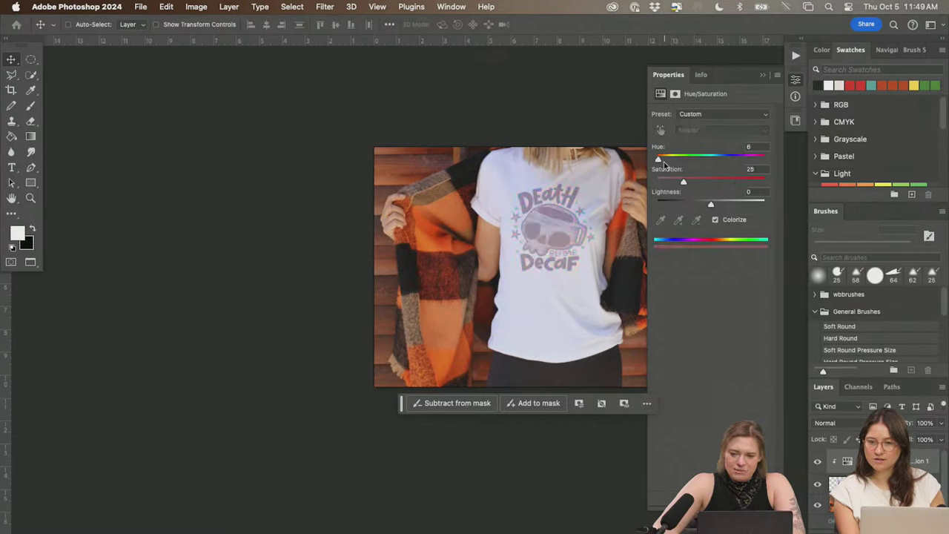
left_click_drag(683, 182, 723, 183)
mouse_move(662, 163)
left_mouse_down()
mouse_move(676, 161)
mouse_move(662, 160)
left_mouse_up()
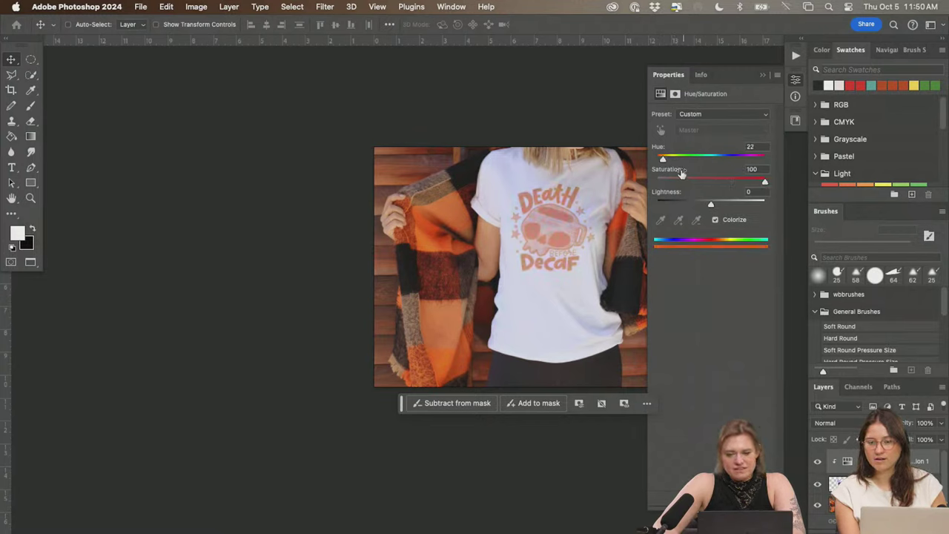
left_click_drag(664, 162, 662, 161)
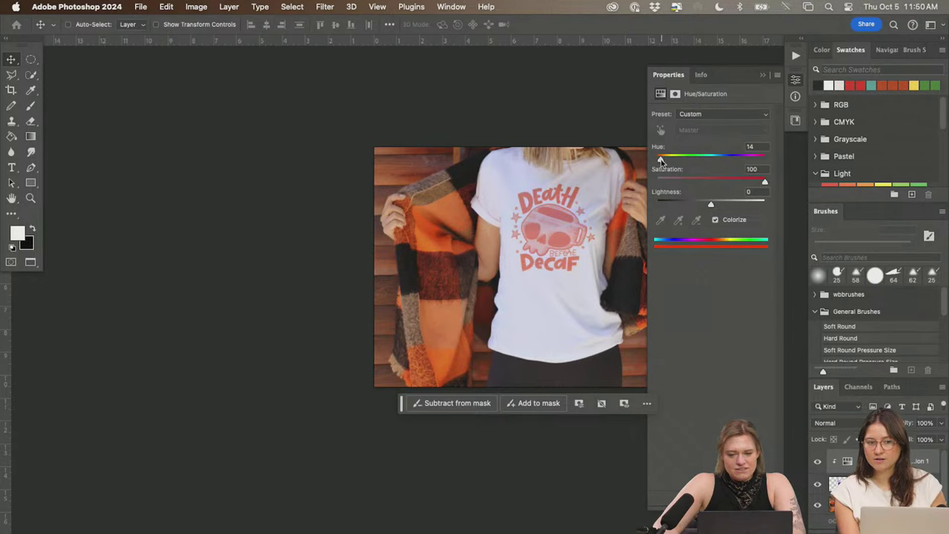
scroll(546, 293, "right", 5)
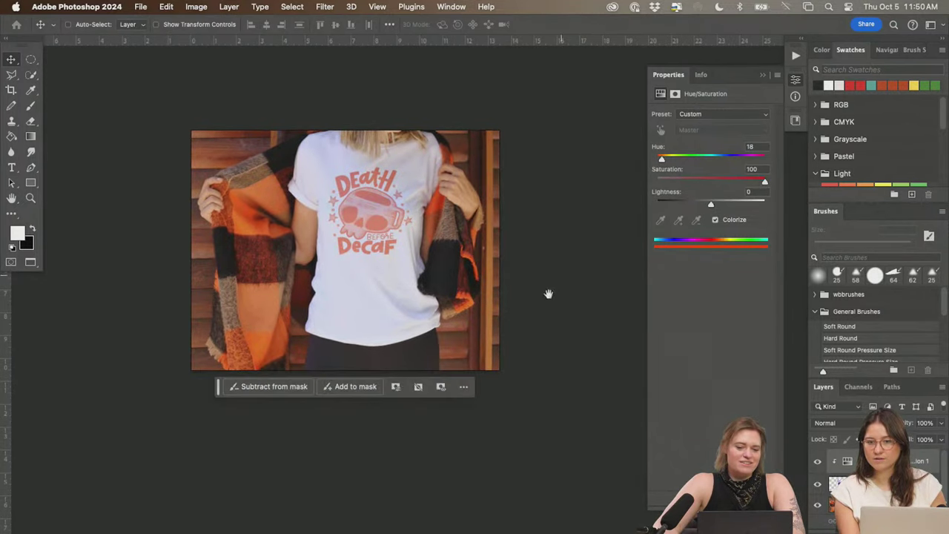
scroll(582, 266, "left", 2)
left_click_drag(661, 161, 664, 161)
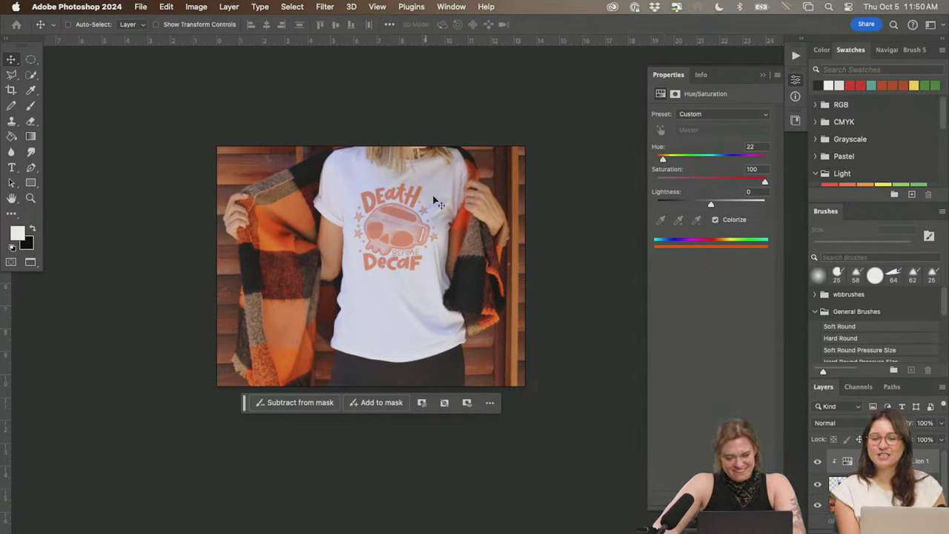
- Group the design with its Hue/Saturation adjustment, duplicate the group, and hide the original group
left_click(875, 519)
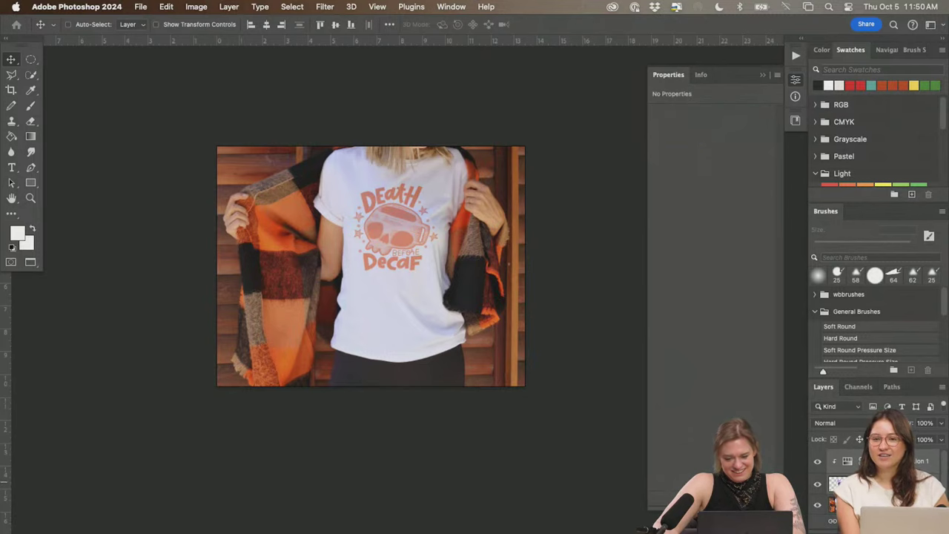
key("super+g")
key("super+j")
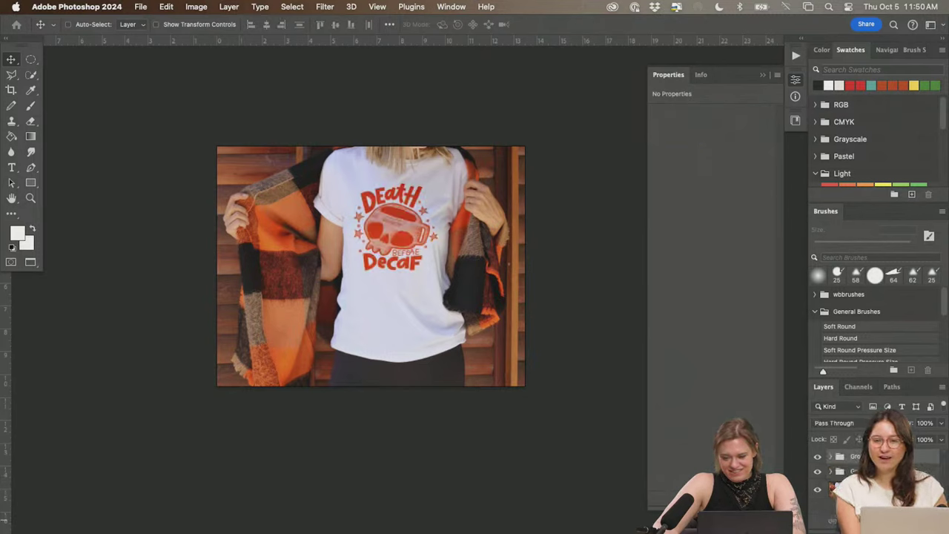
left_click(818, 472)
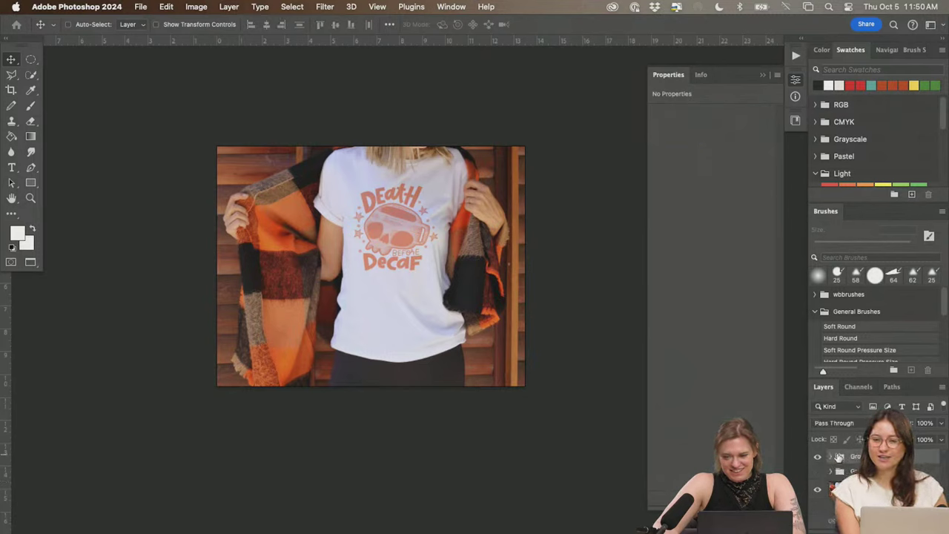
- Desaturate the duplicated skull mug design through its Hue/Saturation adjustment, with saturation 0 and lightness 0
left_click(853, 477)
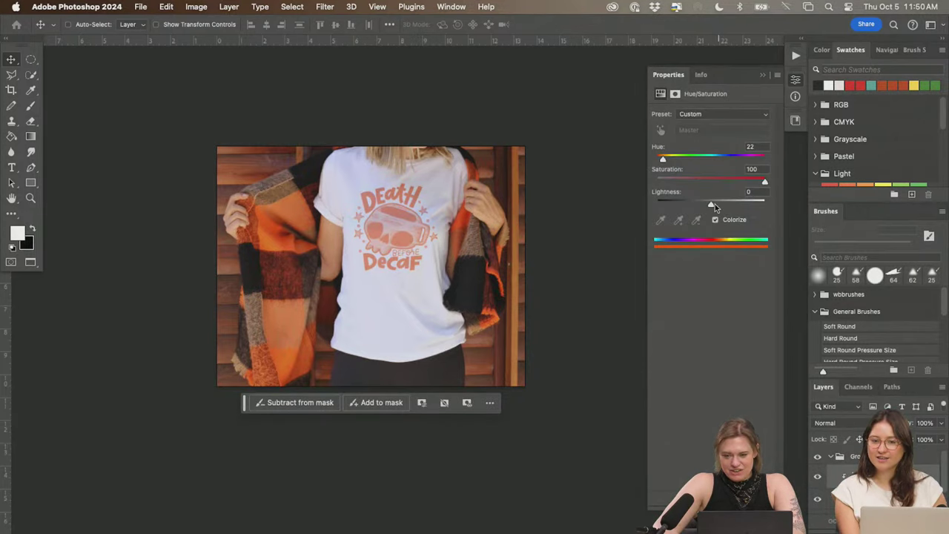
left_click_drag(708, 201, 689, 203)
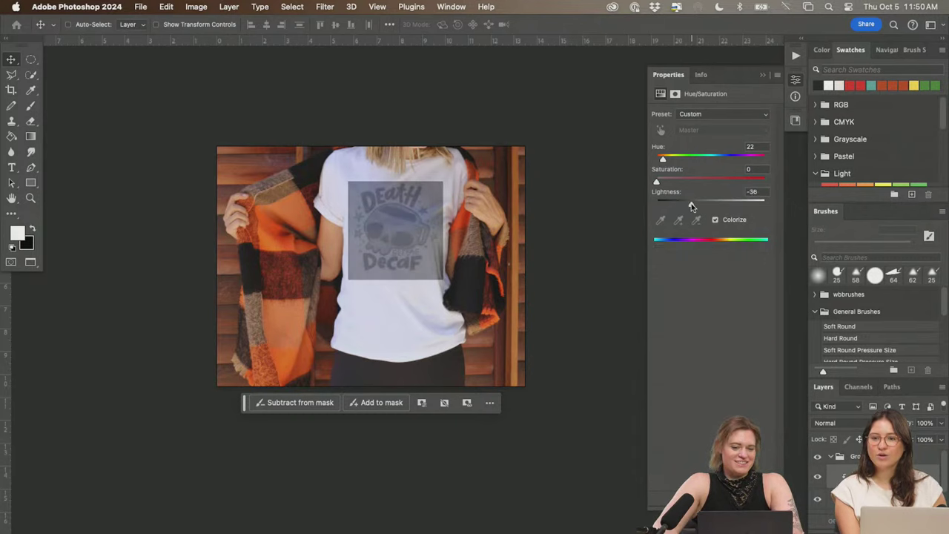
double_click(751, 192)
type("0")
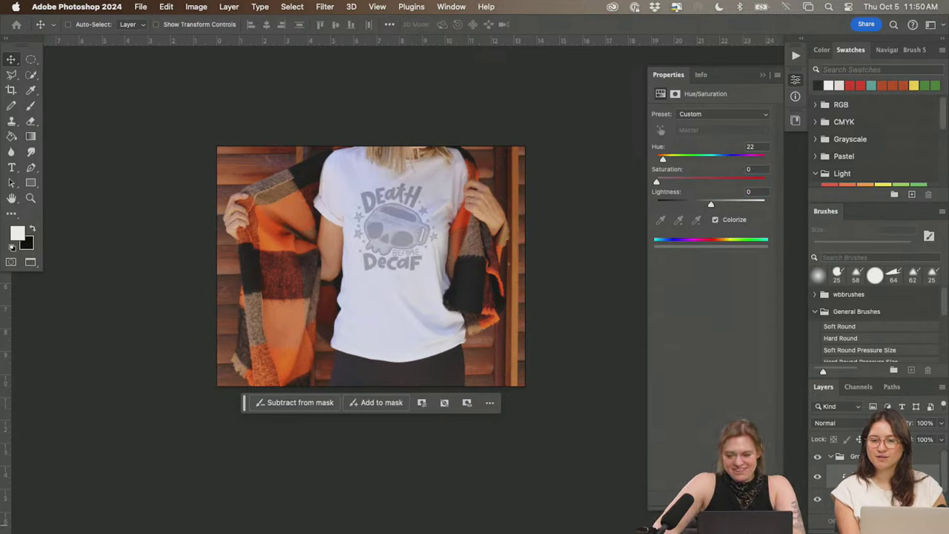
- Darken the grey design with a Levels adjustment above its Hue/Saturation, with shadow input 101 and midtone 0.71
left_click(887, 407)
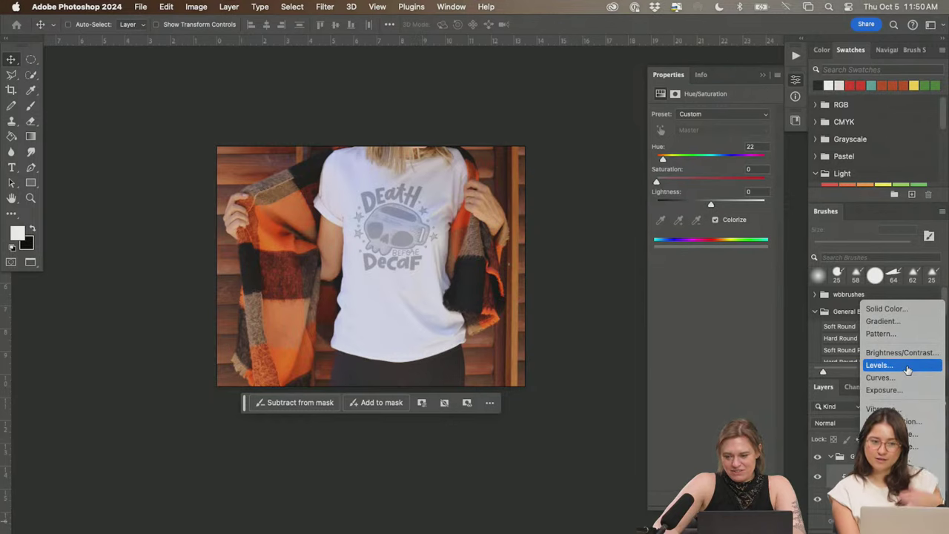
left_click(905, 417)
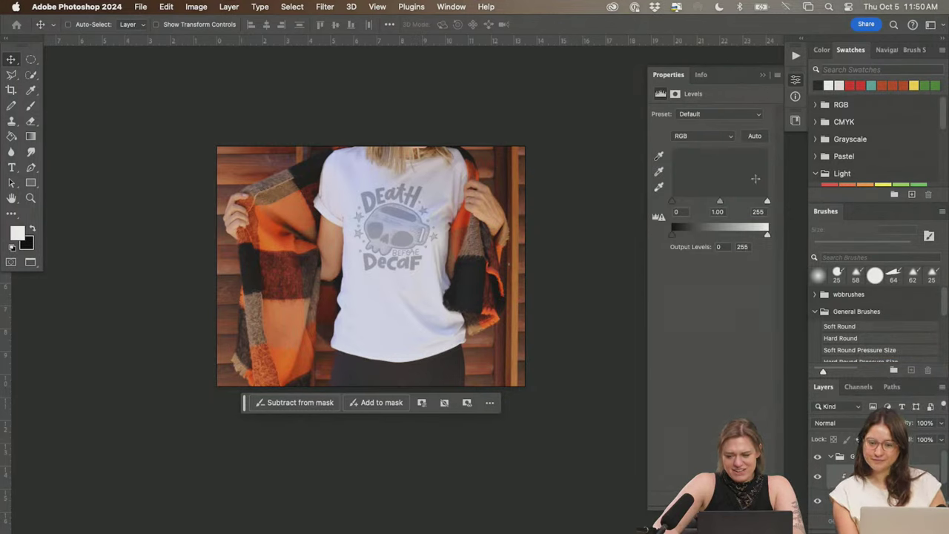
left_click_drag(672, 202, 745, 204)
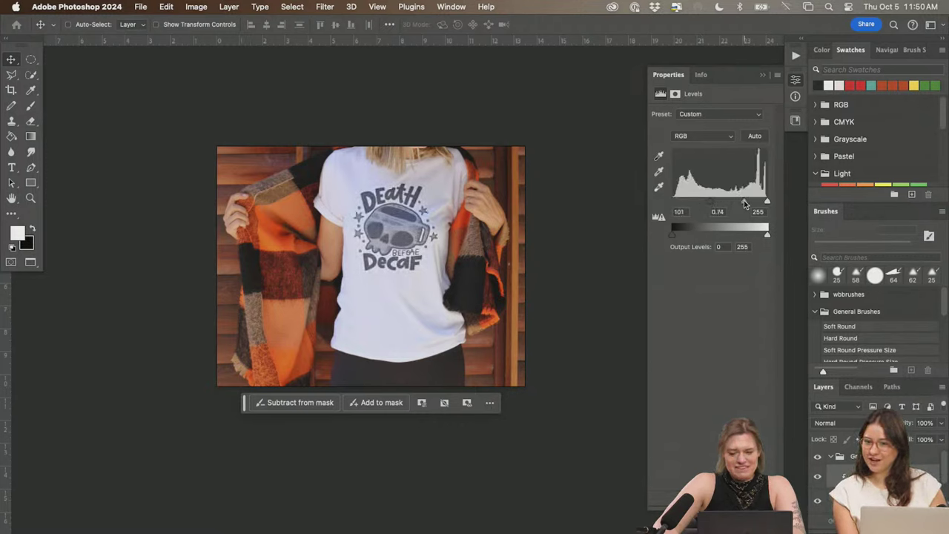
key("z")
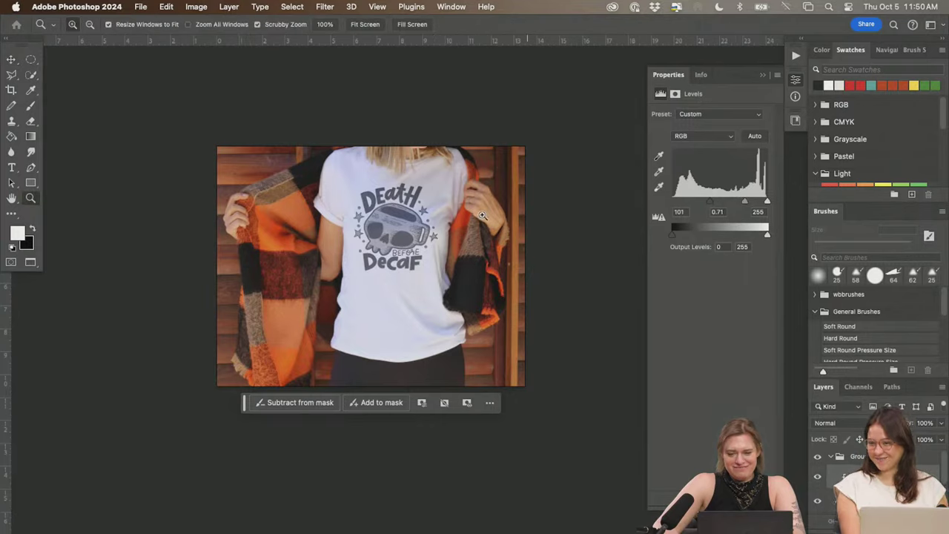
left_click_drag(483, 215, 509, 211)
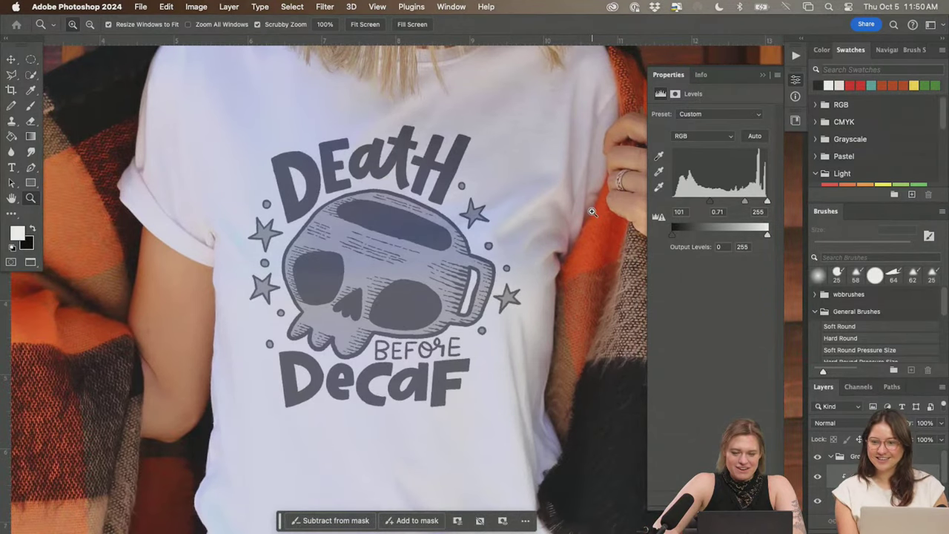
scroll(568, 246, "right", 2)
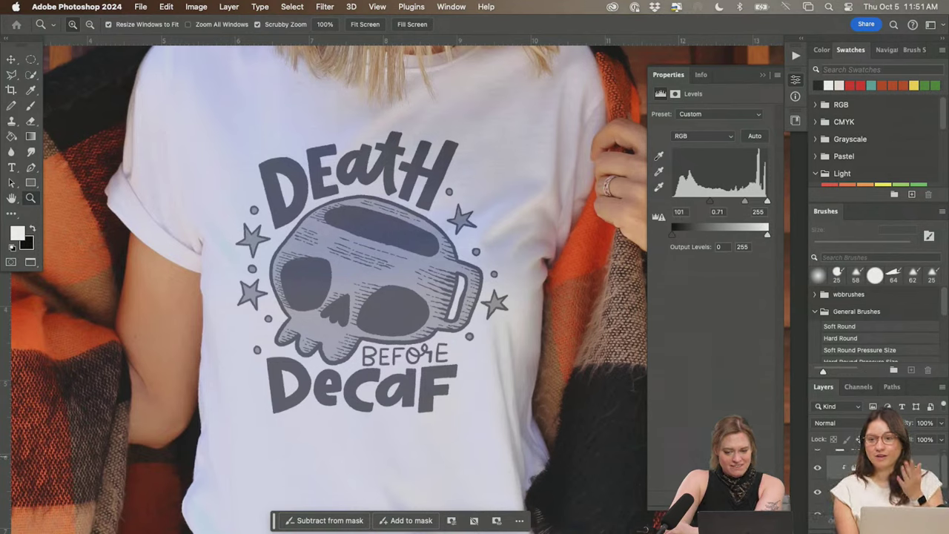
- Try the Multiply blend mode on the design's smart object, then set it back to Linear Burn
key("alt+bracketleft")
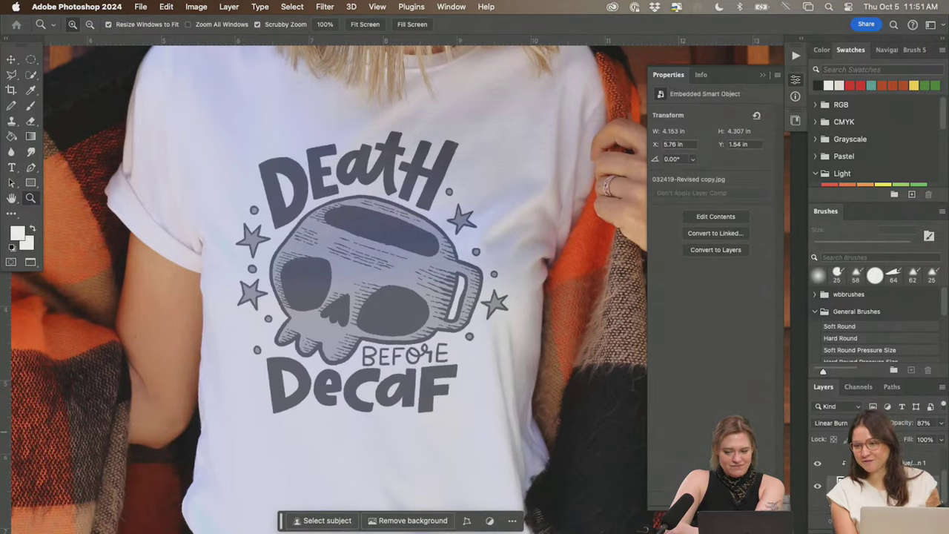
left_click(834, 423)
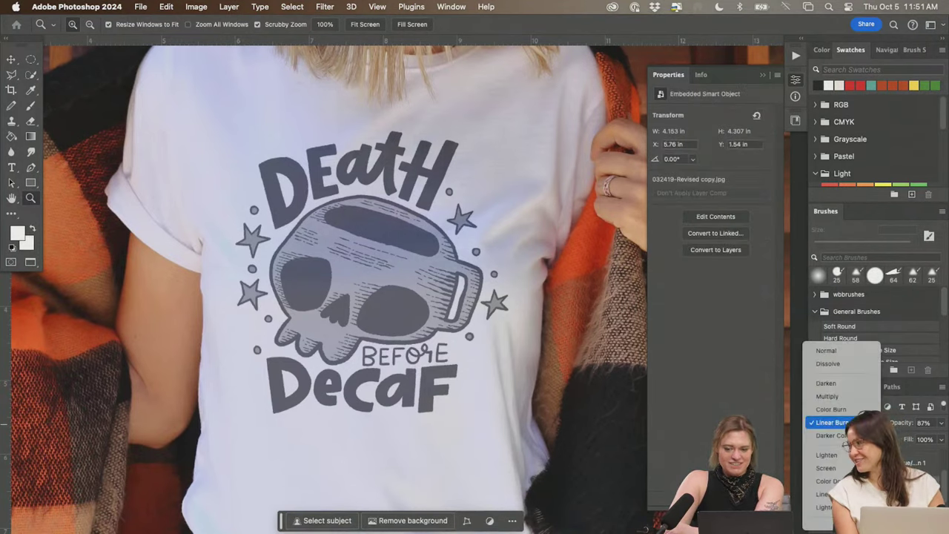
left_click(860, 397)
left_click(834, 423)
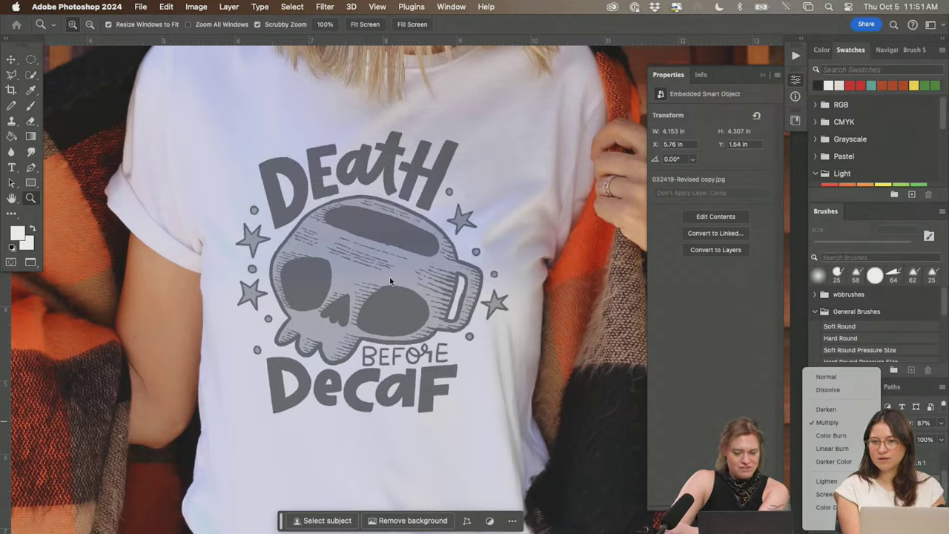
left_click(832, 448)
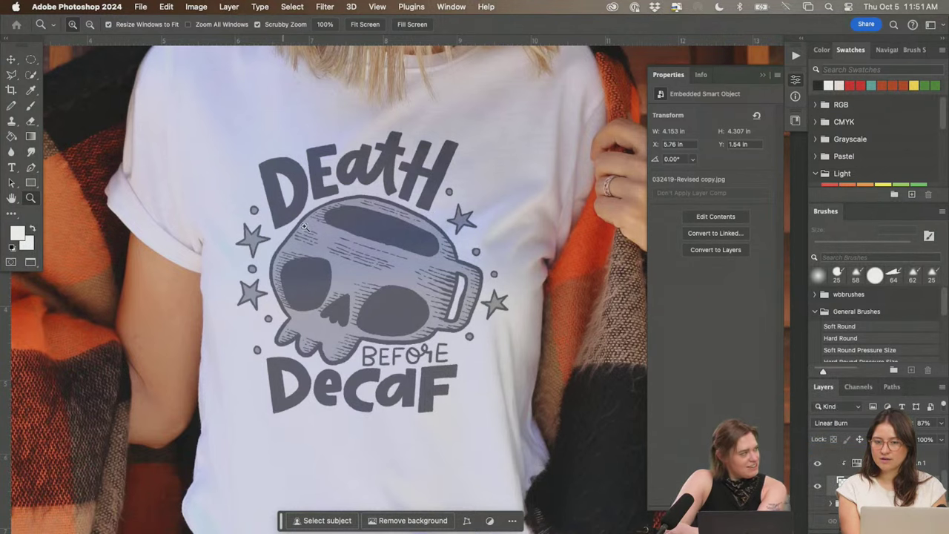
- Collapse the design group and add a Hue/Saturation adjustment for the whole mockup, with saturation about -79
left_click_drag(562, 273, 499, 287)
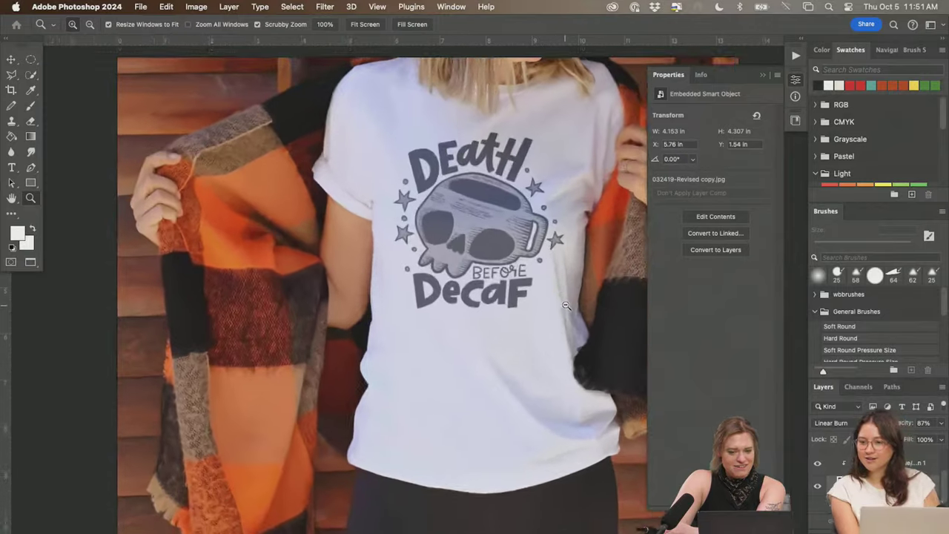
left_click_drag(523, 319, 442, 337)
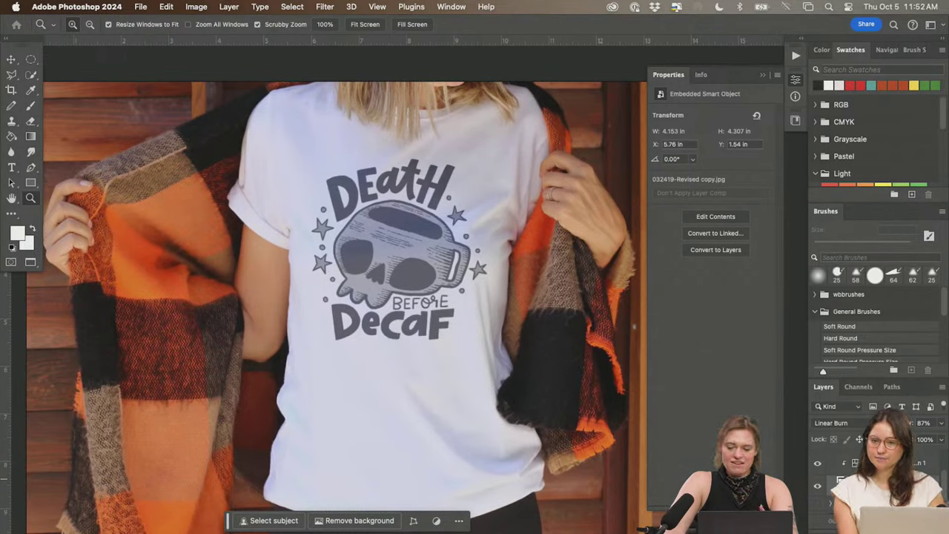
left_click(924, 470)
left_click(831, 457)
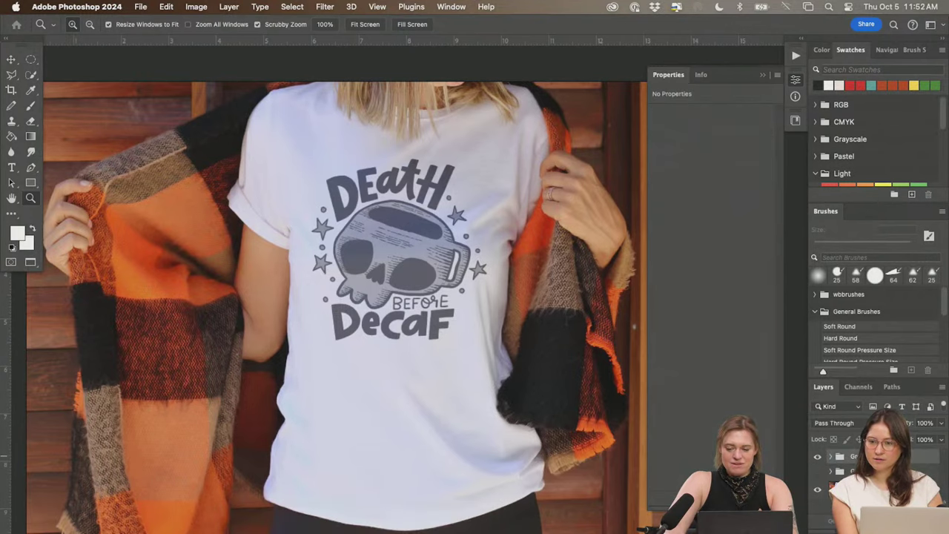
left_click(883, 523)
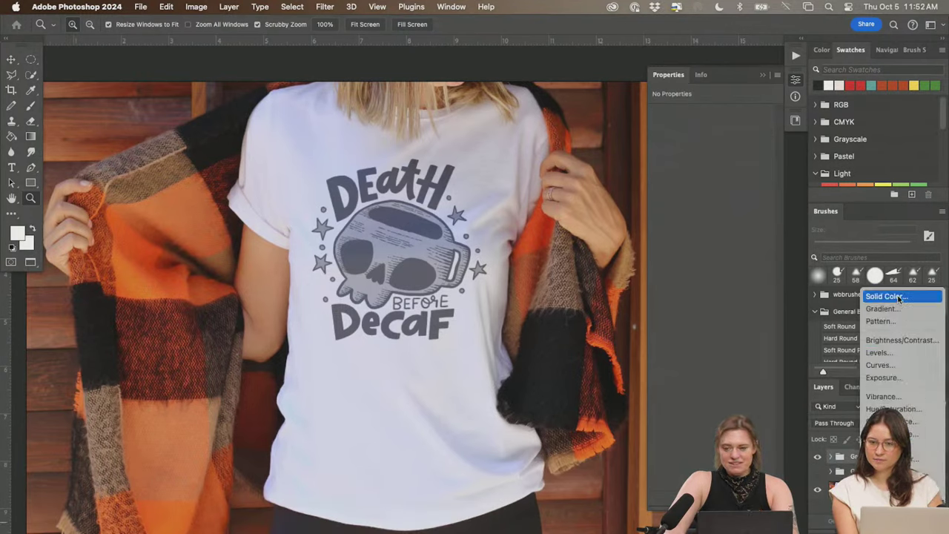
left_click(894, 409)
left_click_drag(710, 179, 669, 181)
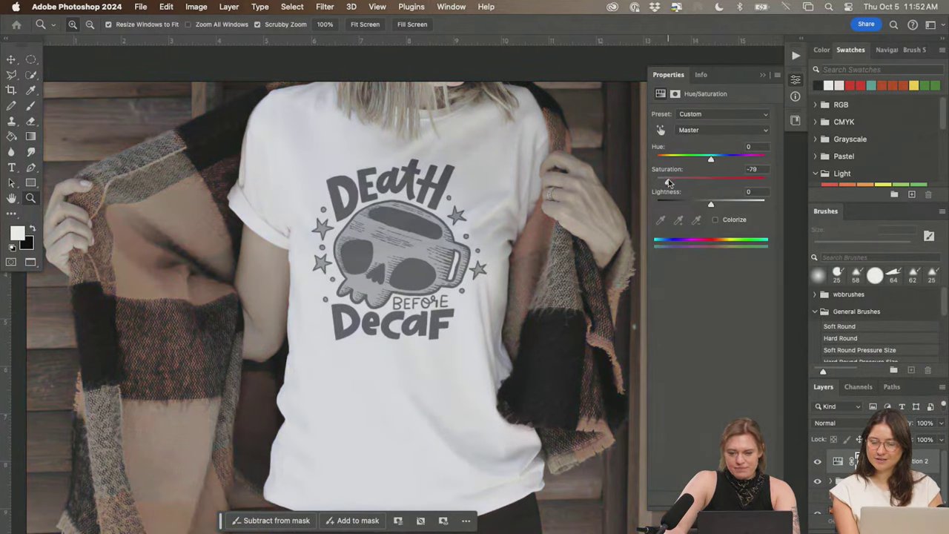
- Fill the new Hue/Saturation adjustment's layer mask with black
left_click(675, 93)
key("g")
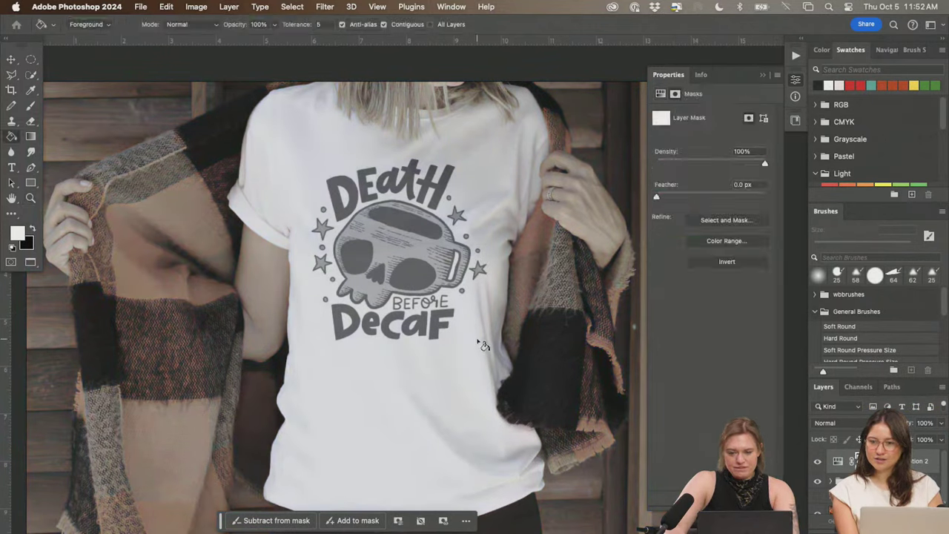
key("x")
left_click(479, 344)
- Paint white on the adjustment's mask over the design area of the shirt, enlarging the brush to 600 px
key("b")
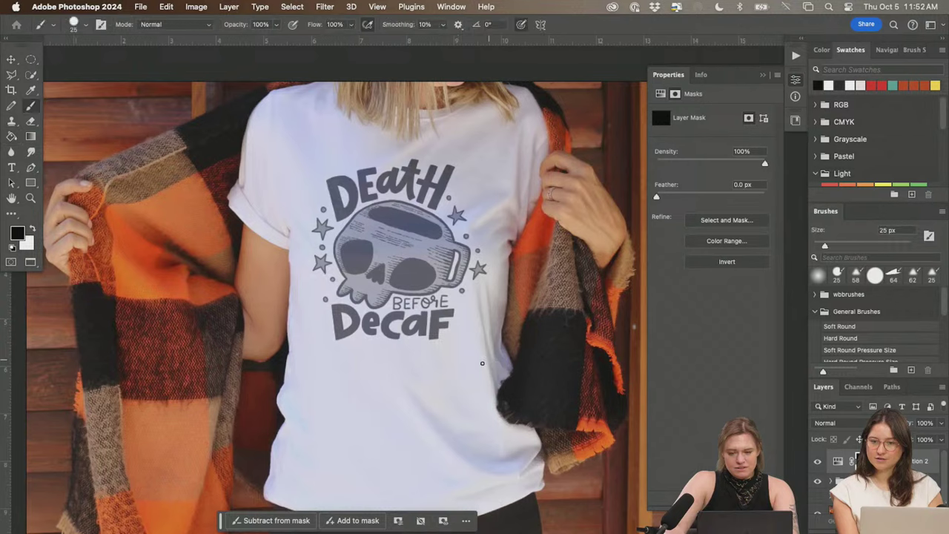
key("x")
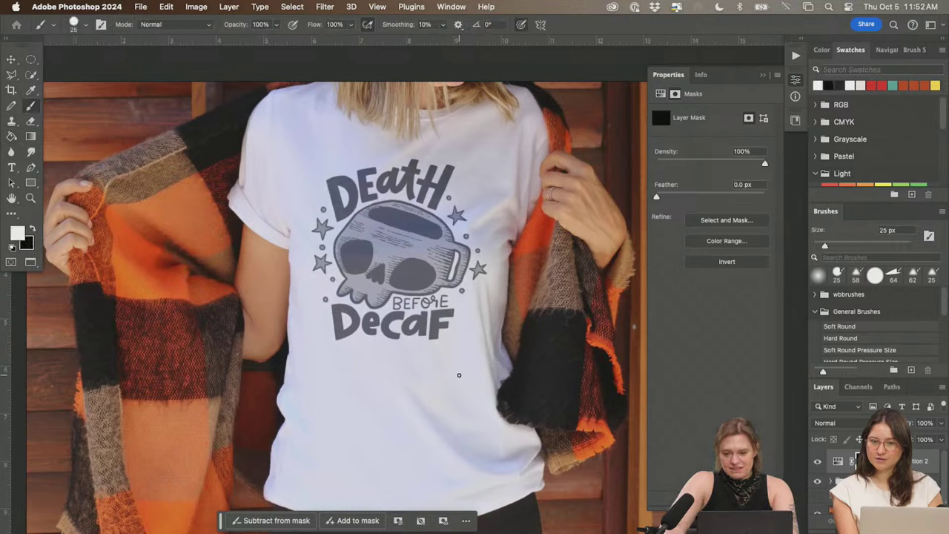
key("bracketright")
key("bracketright")
key("bracketright")
key("bracketright")
key("bracketright")
key("bracketright")
key("bracketright")
key("bracketright")
key("bracketright")
key("bracketright")
key("bracketright")
key("bracketright")
key("bracketright")
key("bracketright")
key("bracketright")
key("bracketright")
mouse_move(412, 285)
left_mouse_down()
mouse_move(404, 256)
mouse_move(382, 226)
mouse_move(376, 234)
left_mouse_up()
key("bracketright")
key("bracketright")
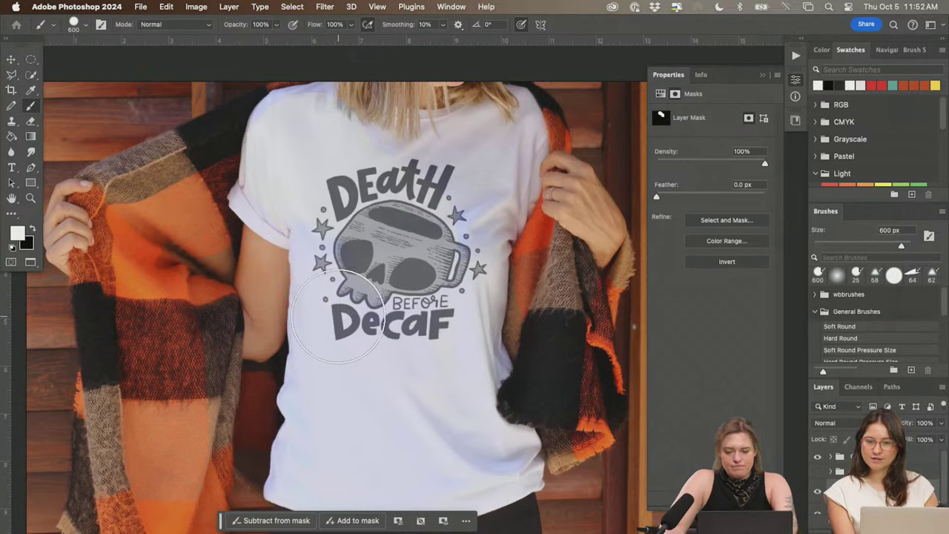
- Paint white on the mask over the rest of the shirt, including hem, shoulders and neckline, with a 175 px brush
key("bracketleft")
key("bracketleft")
key("bracketleft")
key("bracketleft")
key("bracketleft")
key("bracketleft")
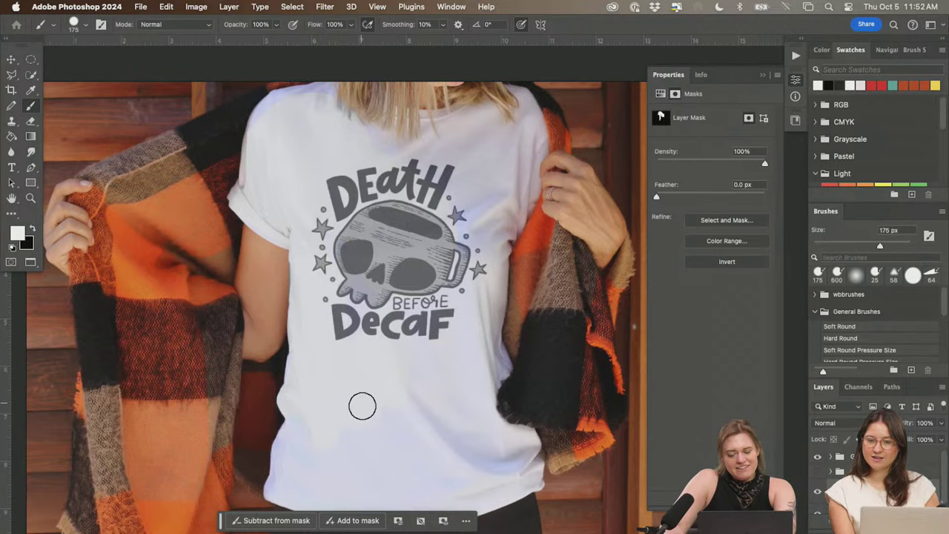
mouse_move(382, 452)
left_mouse_down()
mouse_move(339, 343)
mouse_move(358, 338)
left_mouse_up()
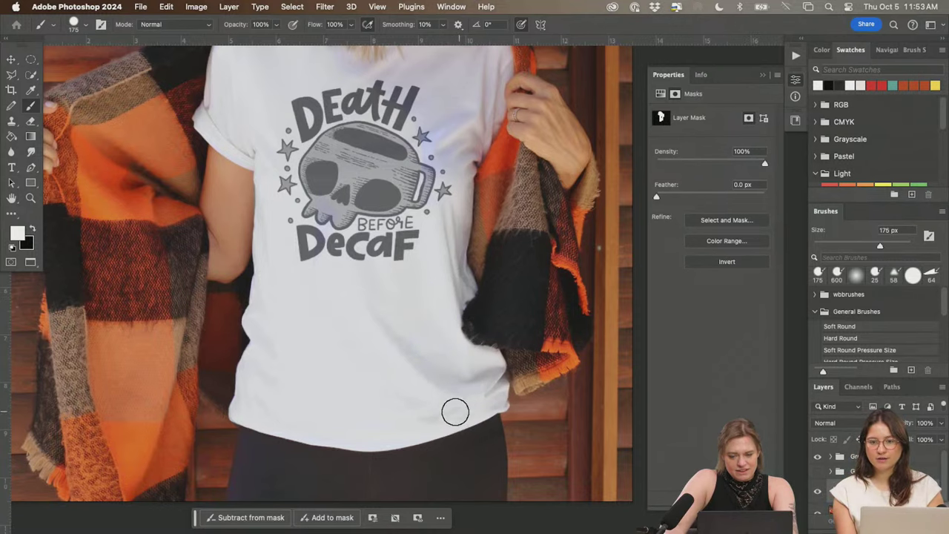
scroll(430, 205, "up", 5)
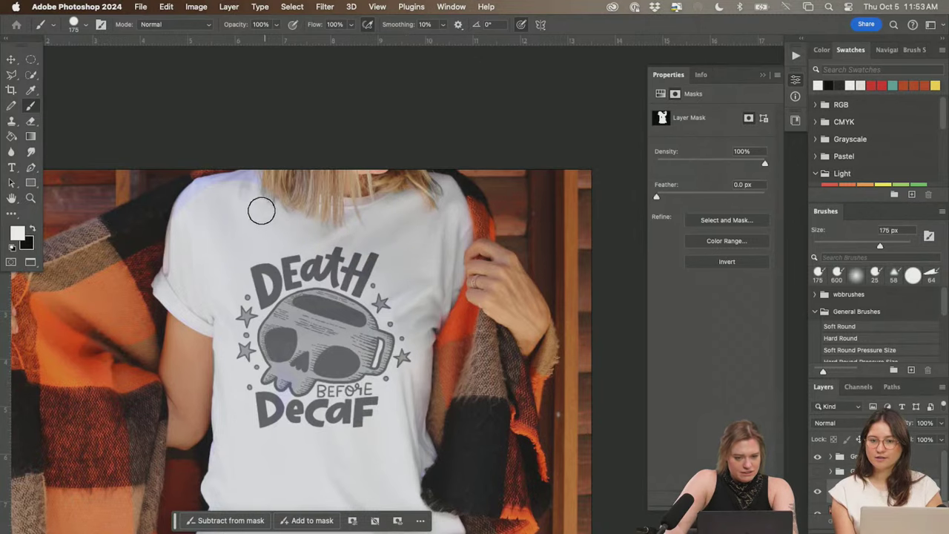
left_click_drag(248, 186, 265, 218)
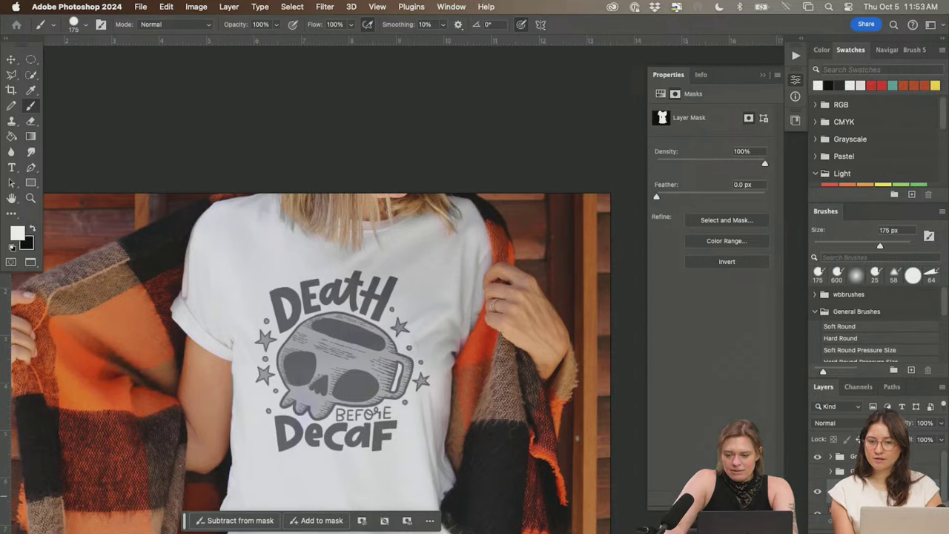
- Set the shirt's Hue/Saturation adjustment to saturation -72 and check its effect on the shirt
left_click_drag(670, 185, 670, 184)
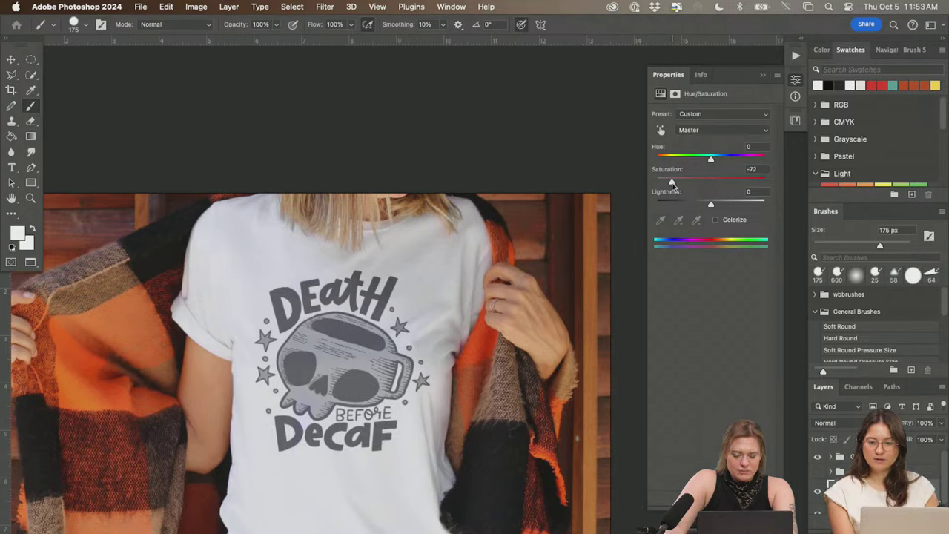
left_click(819, 492)
right_click(819, 492)
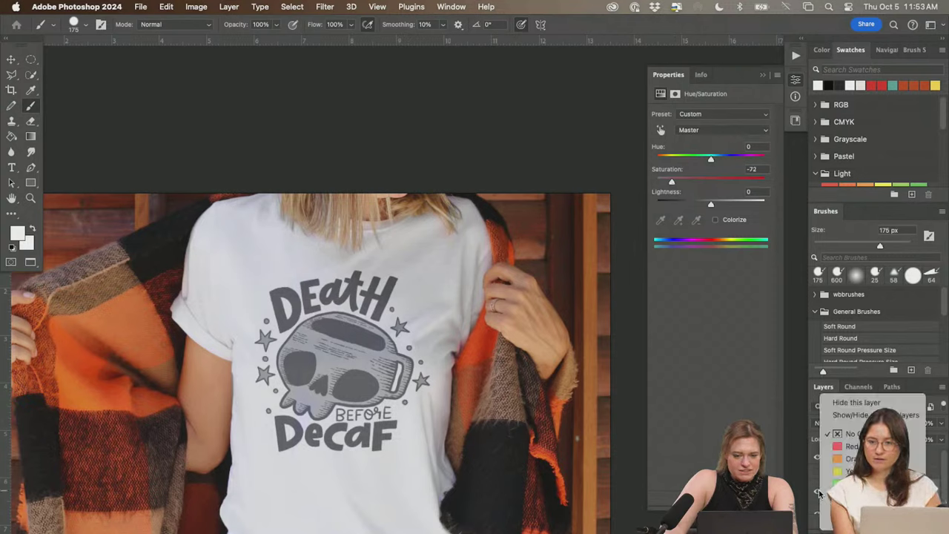
key("Escape")
- Paint white on the adjustment's mask over the missed area at the bottom of the skull and the lettering
left_click(864, 492)
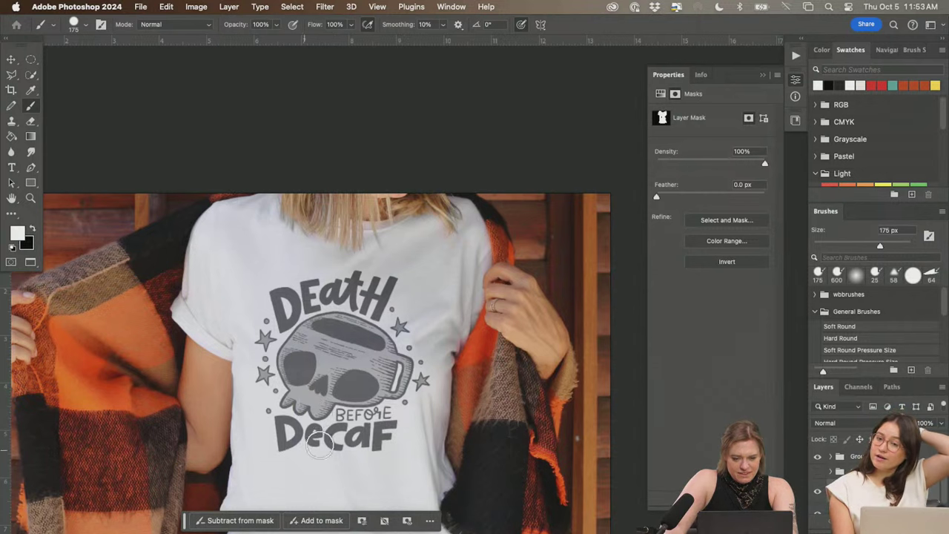
left_click_drag(367, 464, 406, 339)
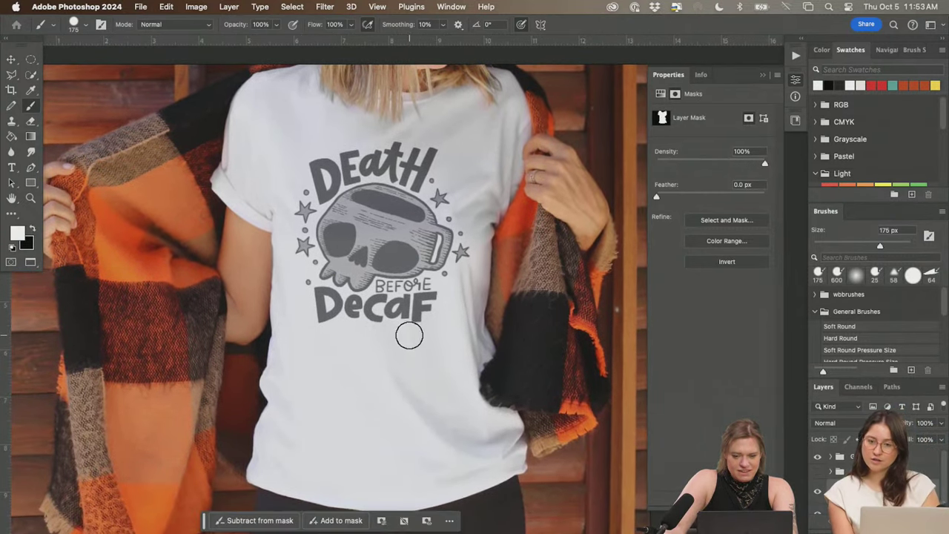
key("super+minus")
key("super+minus")
key("super+minus")
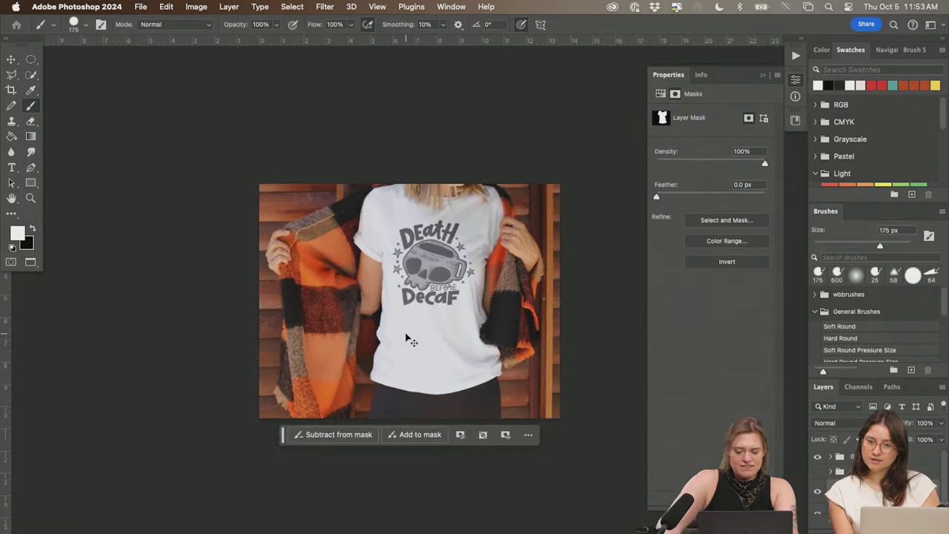
- Compare the shirt with and without the masked Hue/Saturation adjustment by toggling its visibility
left_click(816, 494)
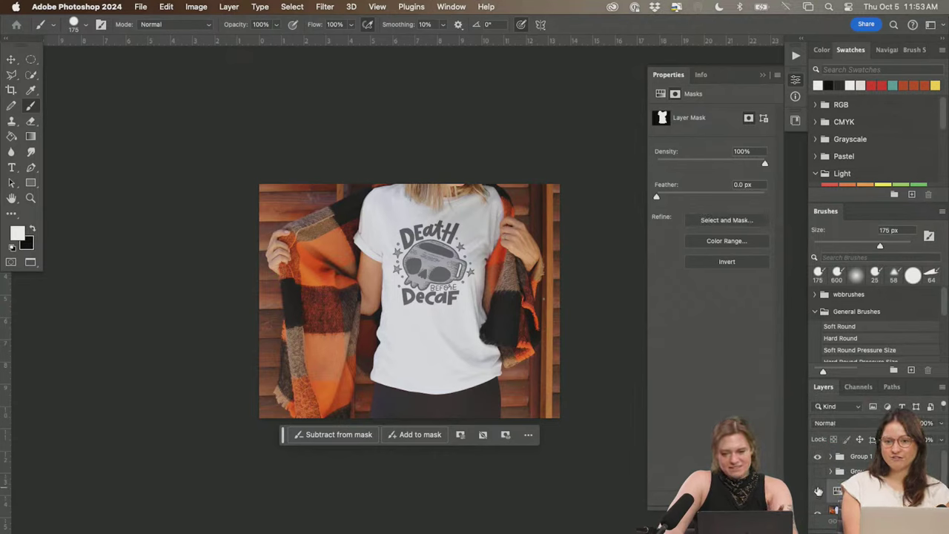
left_click(818, 492)
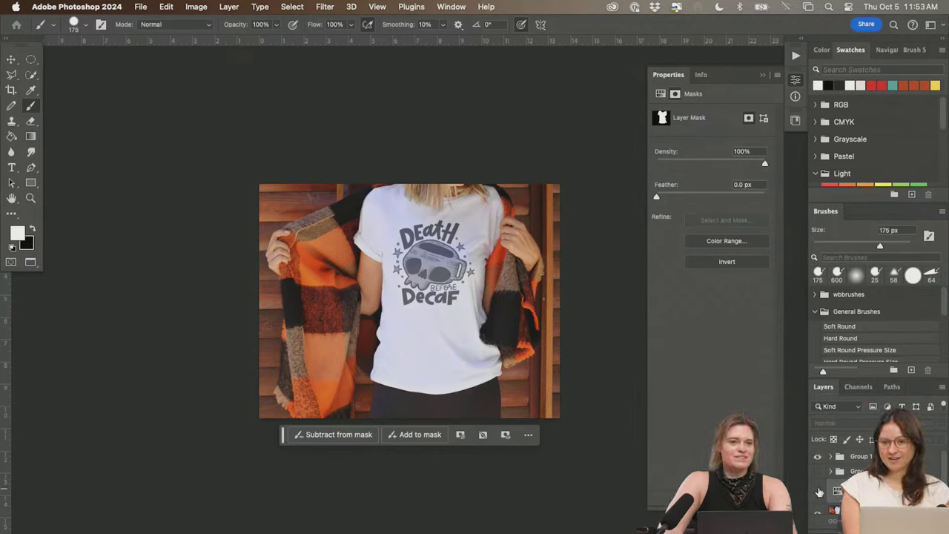
right_click(818, 492)
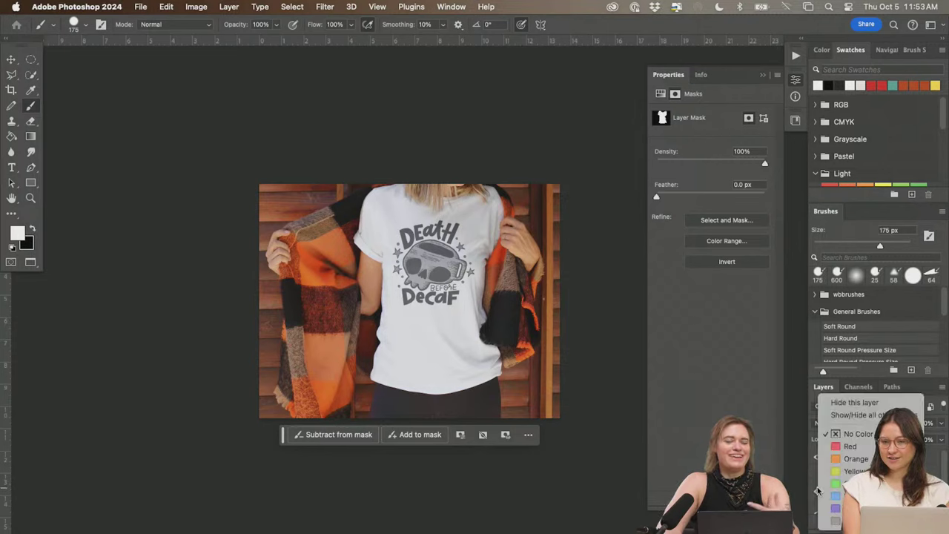
left_click(810, 490)
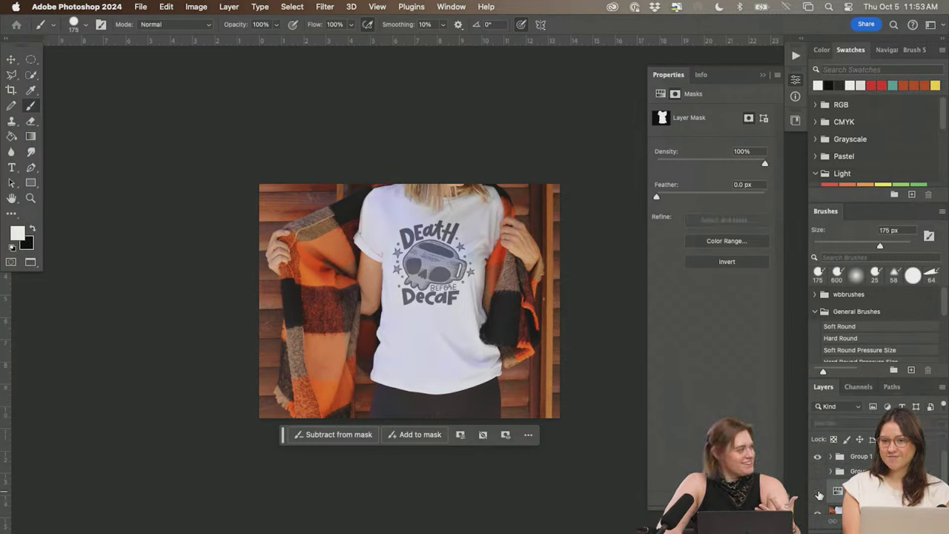